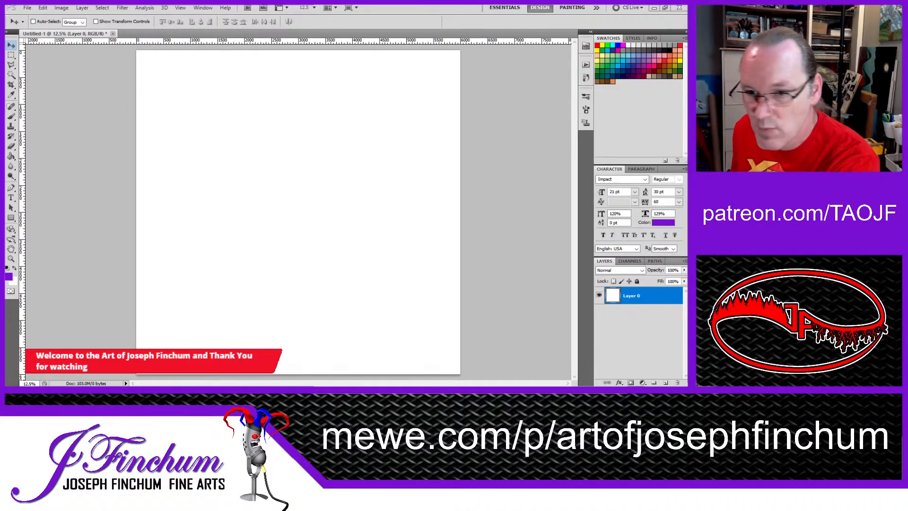
# Step: Add a vertical and a horizontal guide through the canvas centre at 3000 px, using the layer's Free Transform centre as reference
pyautogui.click(12, 56)
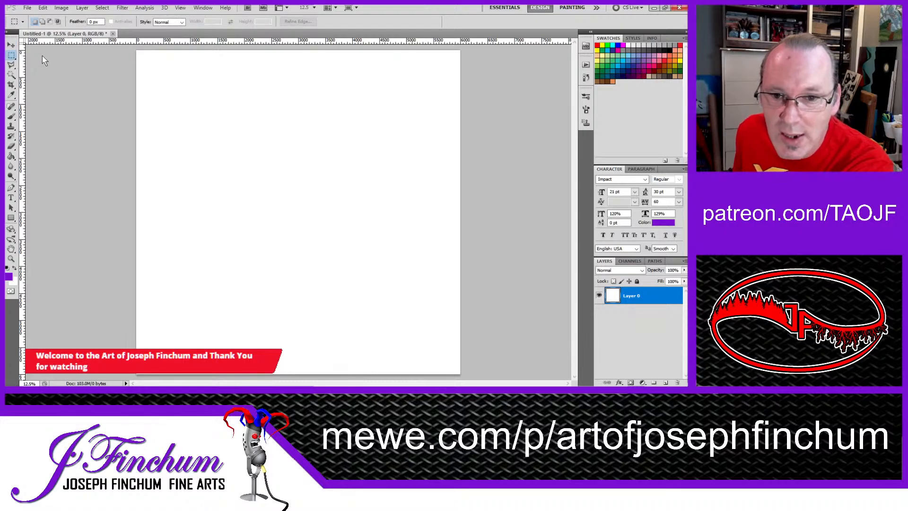
pyautogui.hotkey('shift', 'm')
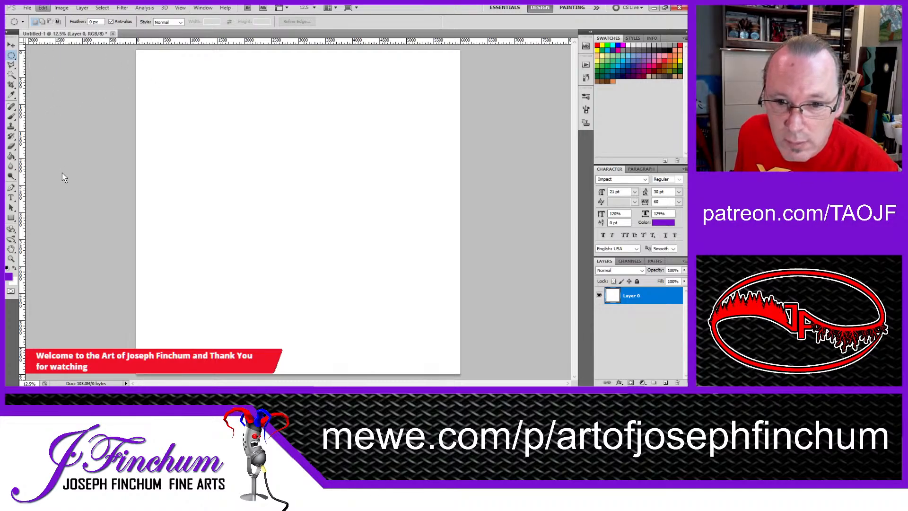
pyautogui.hotkey('ctrl', 't')
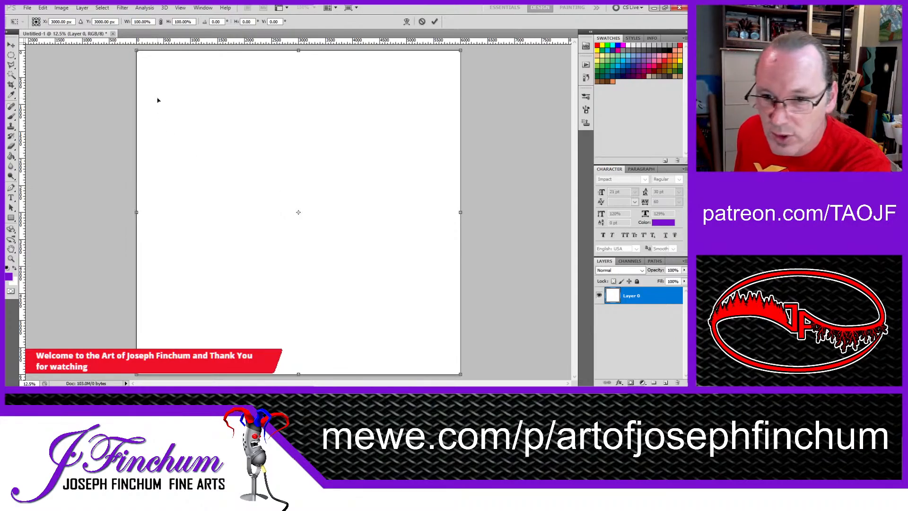
pyautogui.moveTo(22, 155); pyautogui.dragTo(298, 146)
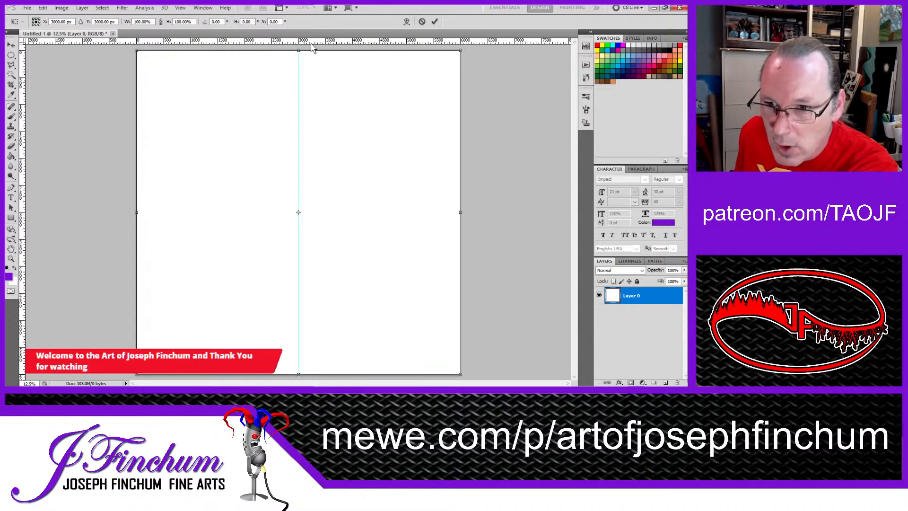
pyautogui.moveTo(312, 42); pyautogui.dragTo(316, 212)
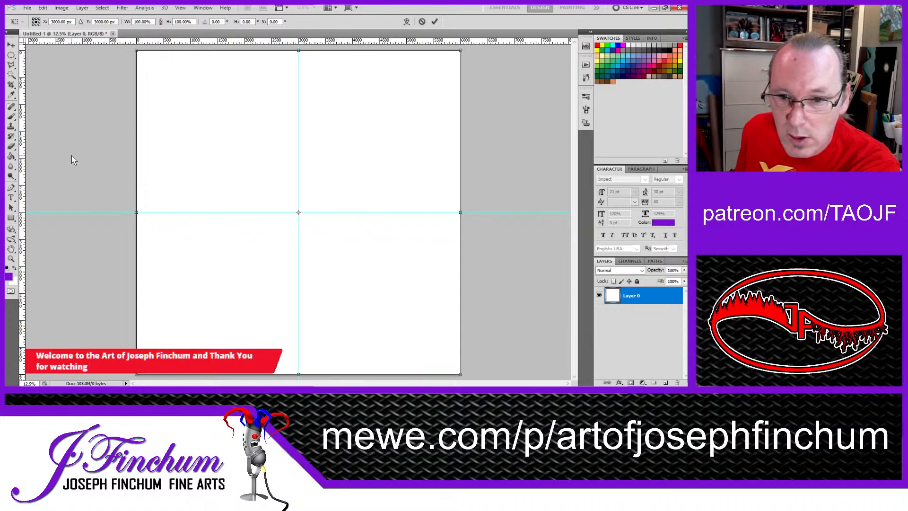
pyautogui.click(11, 45)
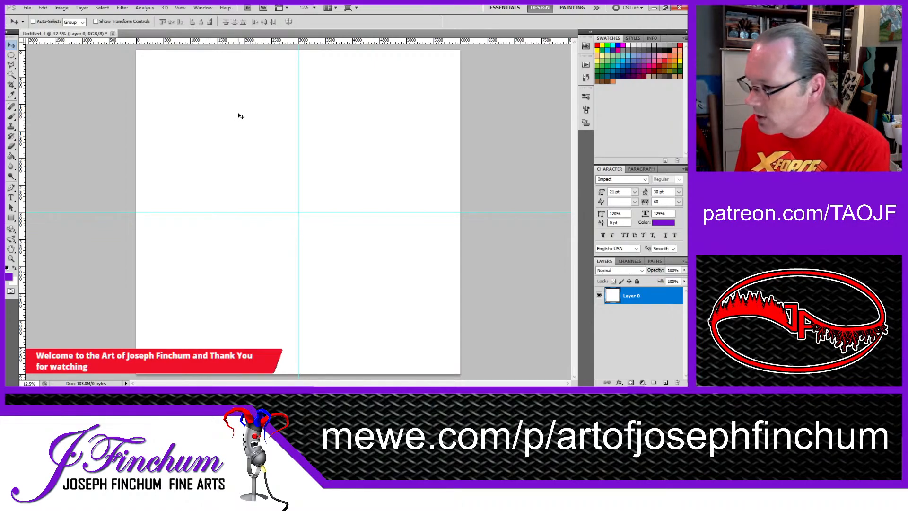
# Step: Draw a circular selection about 3600 px in diameter with the Elliptical Marquee, centred on the intersection of the guides
pyautogui.click(11, 56)
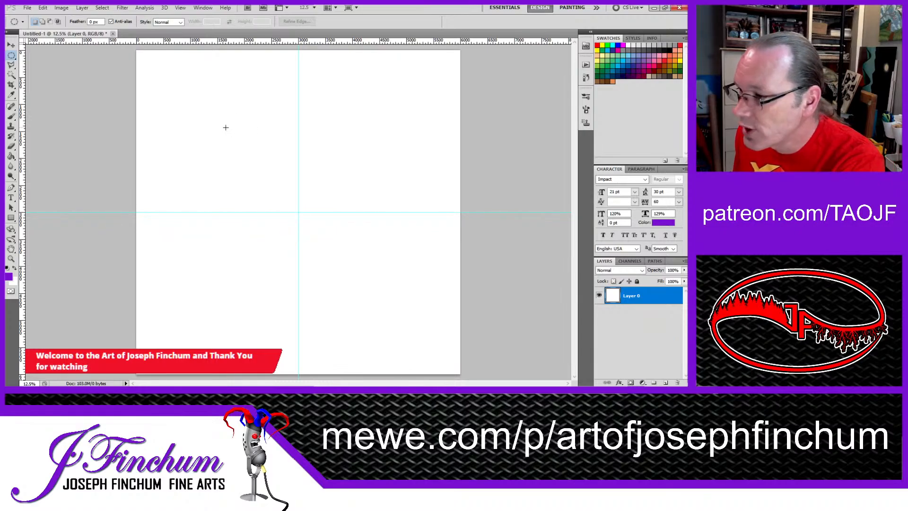
pyautogui.moveTo(208, 116); pyautogui.dragTo(299, 206)
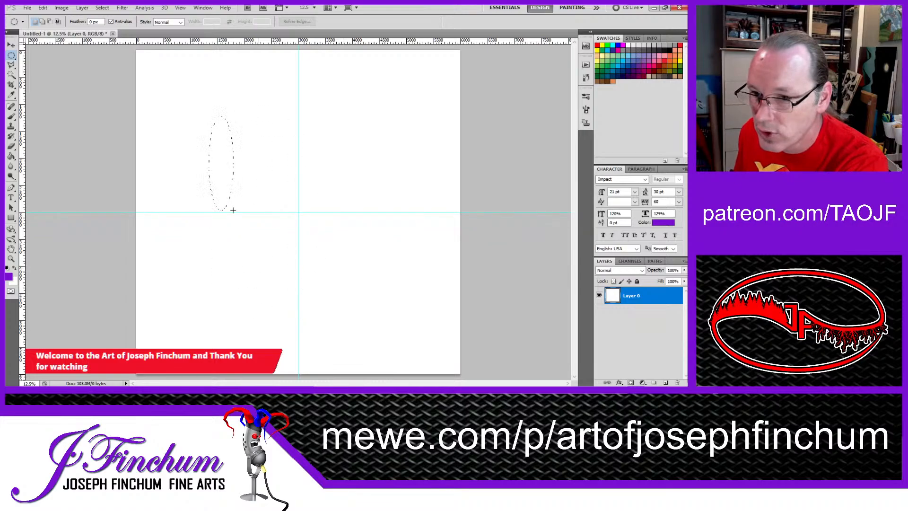
pyautogui.moveTo(447, 347); pyautogui.dragTo(404, 345)
pyautogui.moveTo(366, 258); pyautogui.dragTo(358, 256)
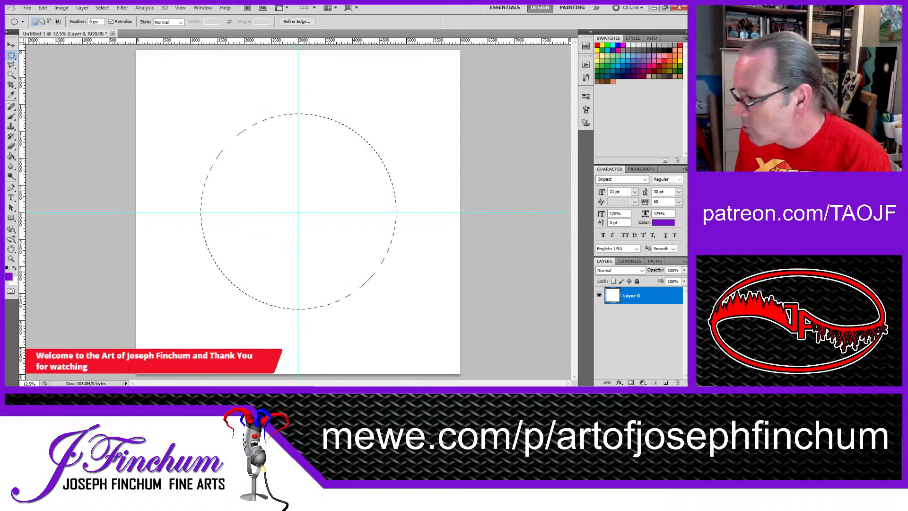
pyautogui.hotkey('ctrl', 'd')
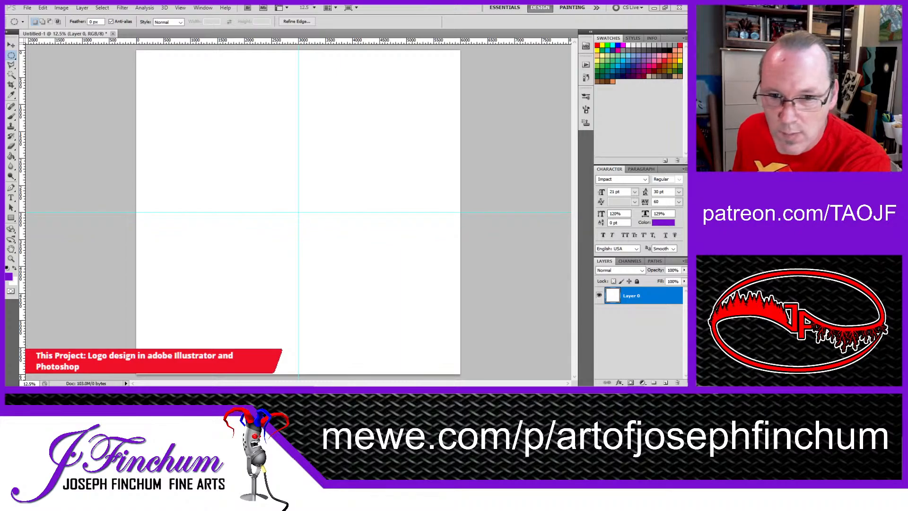
pyautogui.hotkey('alt', 'Tab')
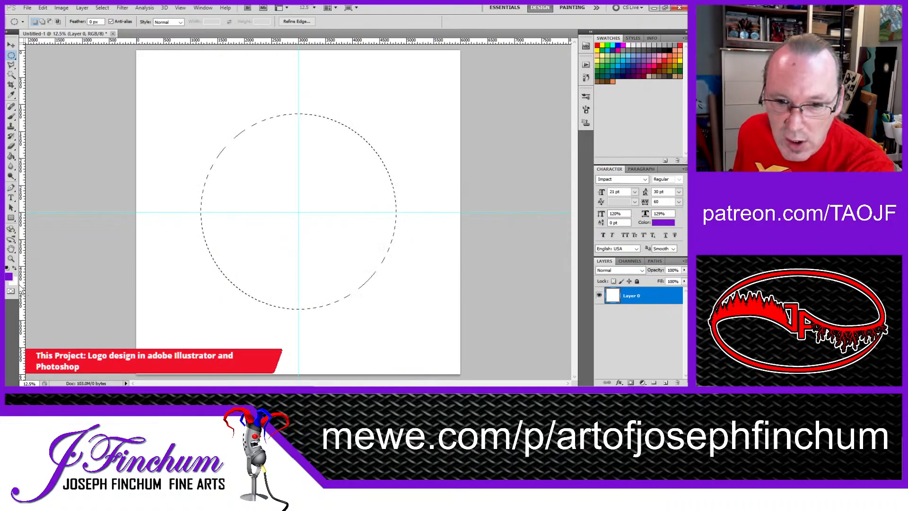
# Step: Pick a green foreground colour and fill the circular selection with it using the Paint Bucket
pyautogui.press('i')
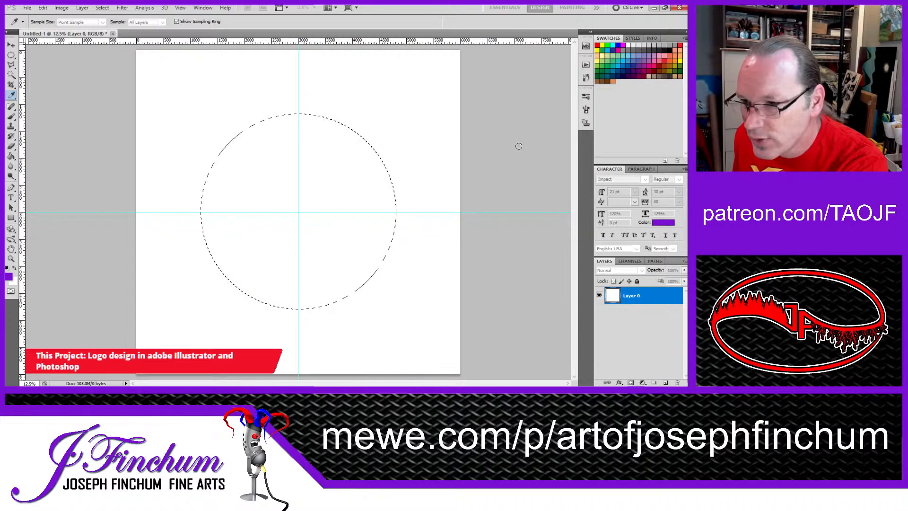
pyautogui.click(623, 113)
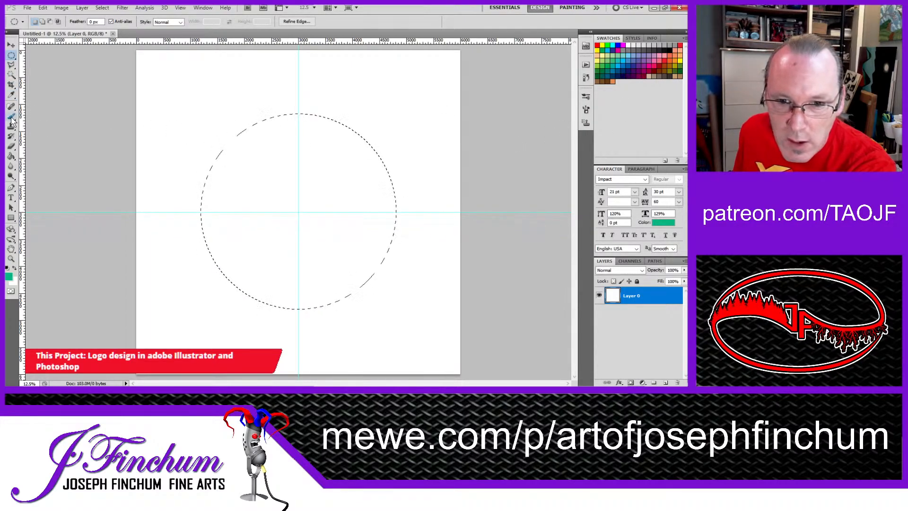
pyautogui.click(10, 156)
pyautogui.click(300, 200)
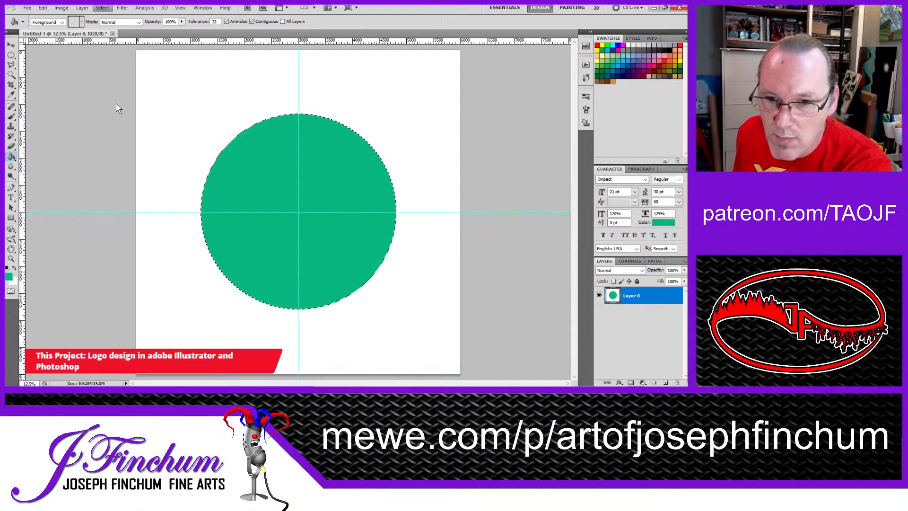
# Step: Contract the circular selection slightly, twice, so it sits just inside the edge of the green circle
pyautogui.click(204, 128)
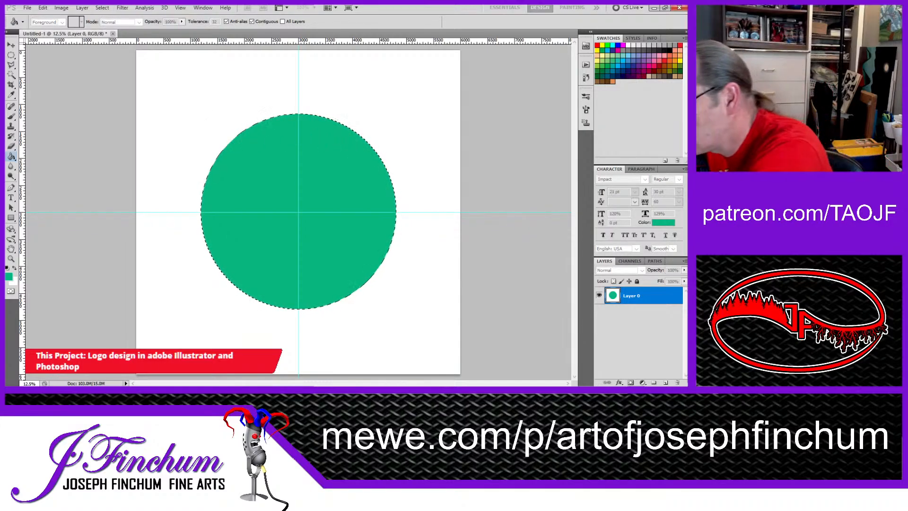
pyautogui.press('Return')
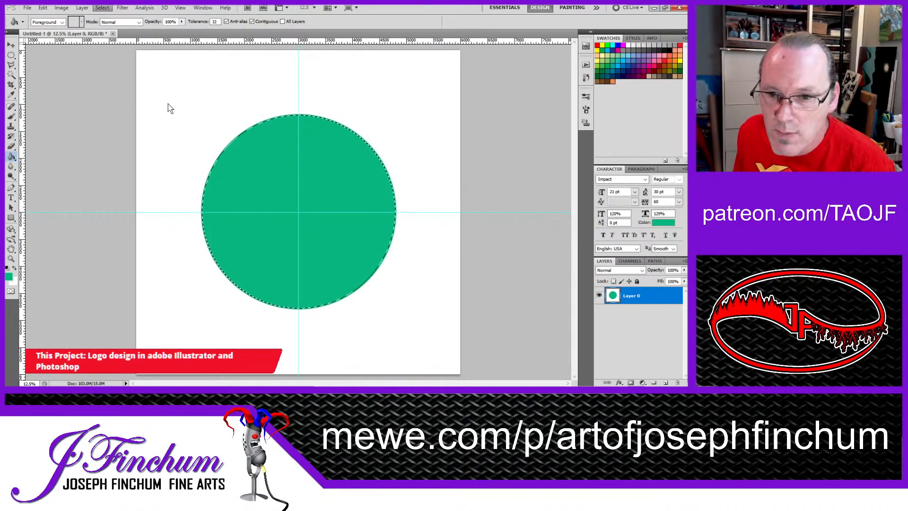
pyautogui.click(201, 126)
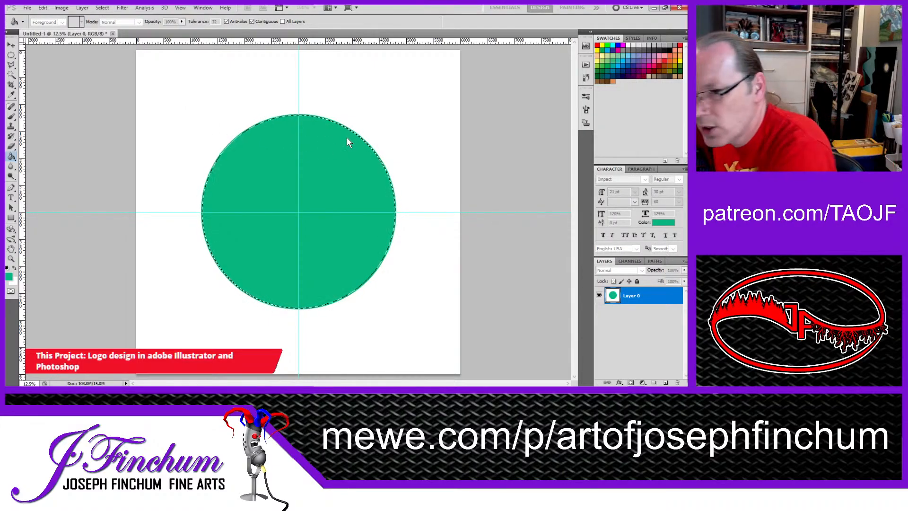
pyautogui.click(383, 129)
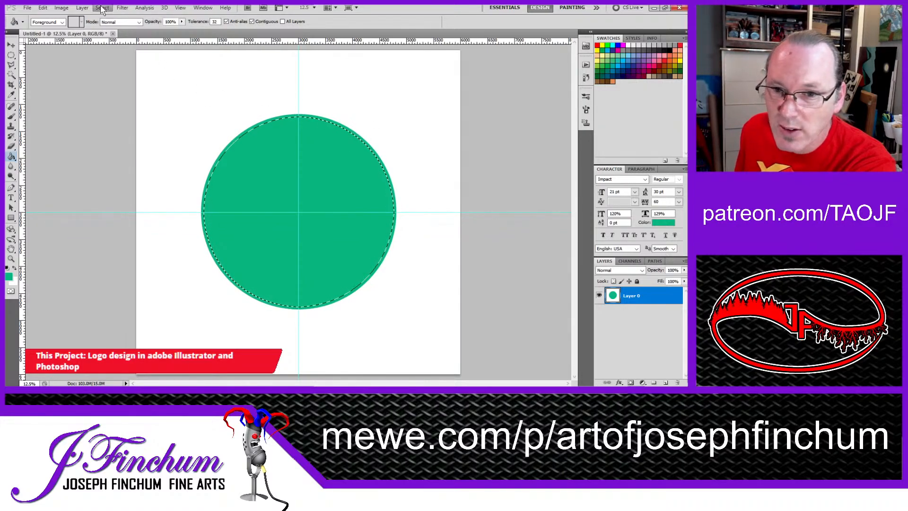
# Step: Make white the foreground colour and cover the green inside the contracted selection with it, leaving a thin green ring
pyautogui.hotkey('ctrl', 'shift', 'i')
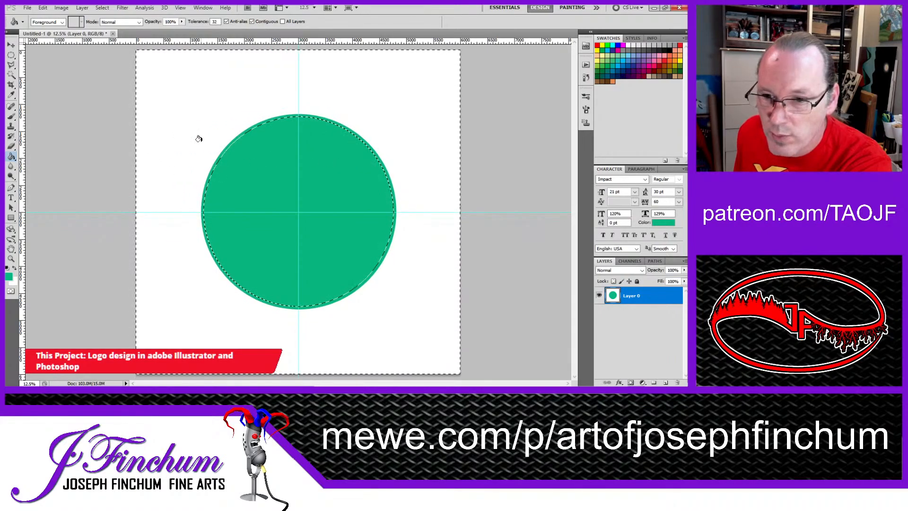
pyautogui.click(14, 268)
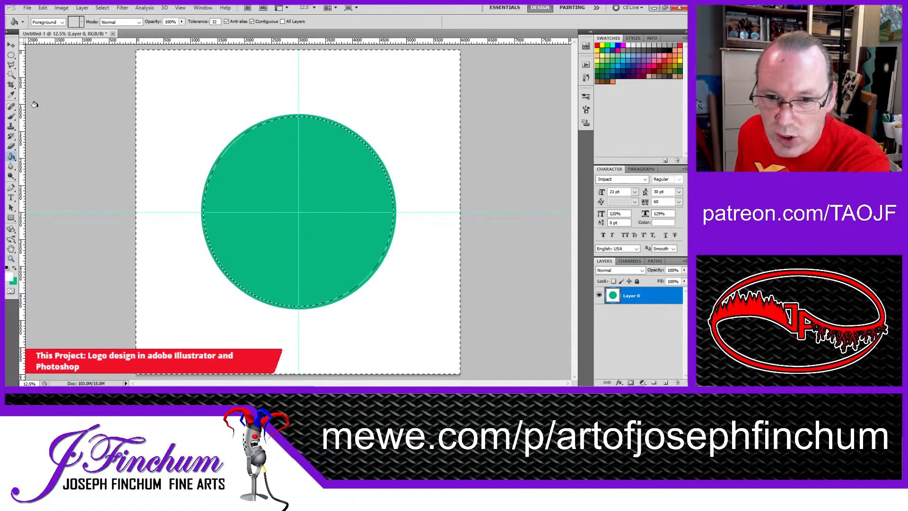
pyautogui.click(12, 117)
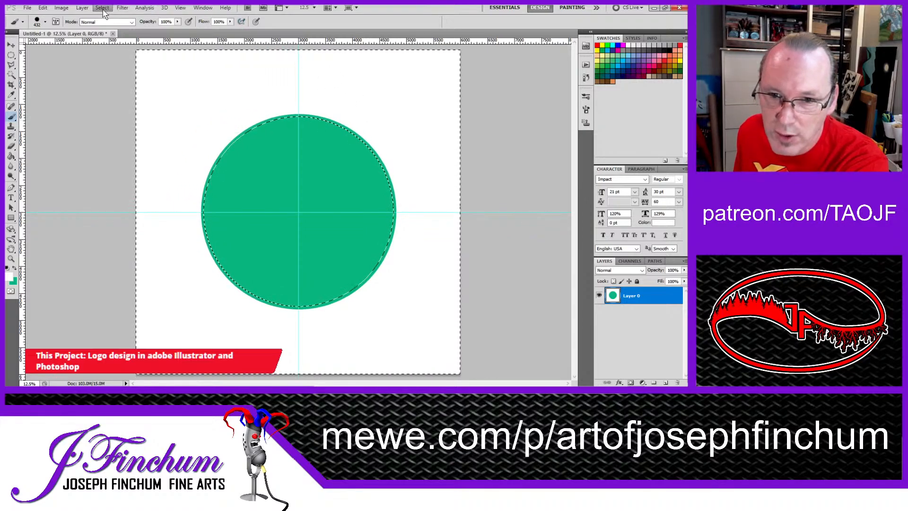
pyautogui.click(110, 45)
pyautogui.moveTo(248, 135)
pyautogui.mouseDown()
pyautogui.moveTo(349, 121)
pyautogui.moveTo(466, 134)
pyautogui.moveTo(83, 196)
pyautogui.moveTo(186, 182)
pyautogui.mouseUp()
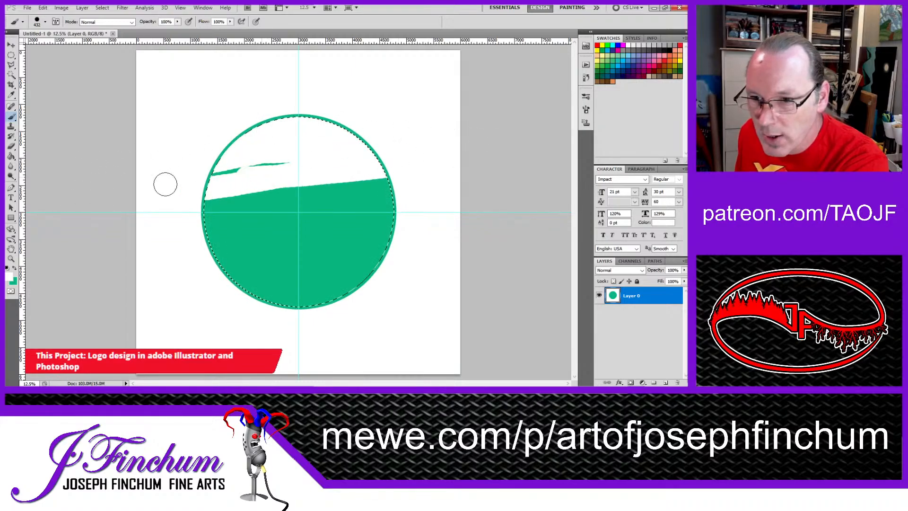
pyautogui.moveTo(354, 169)
pyautogui.mouseDown()
pyautogui.moveTo(282, 164)
pyautogui.moveTo(356, 189)
pyautogui.moveTo(252, 225)
pyautogui.moveTo(314, 191)
pyautogui.mouseUp()
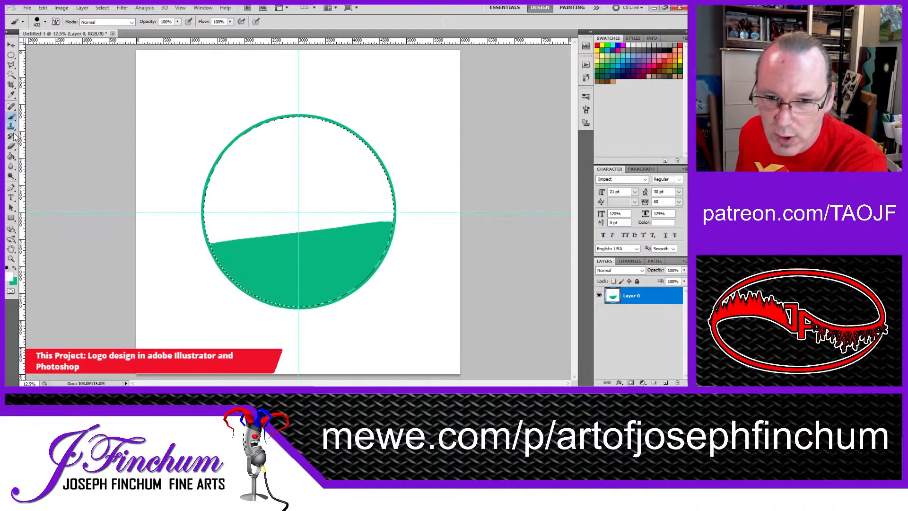
pyautogui.click(11, 156)
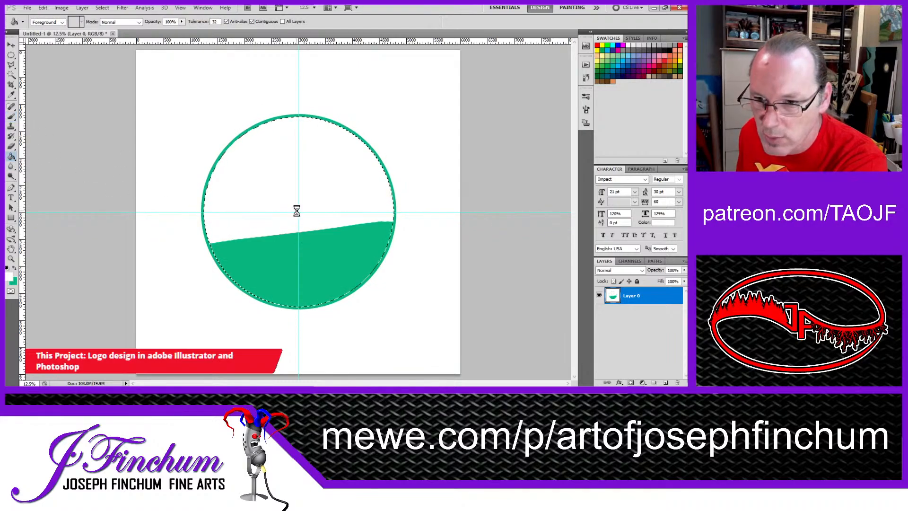
pyautogui.click(303, 243)
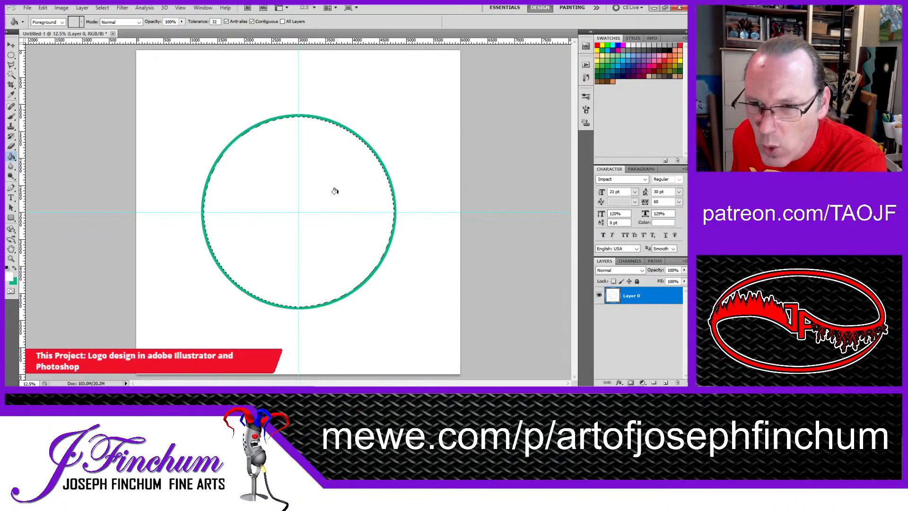
# Step: Create a new empty layer below Layer 0 and delete Layer 0, keeping the circular selection active
pyautogui.click(665, 383)
pyautogui.moveTo(635, 298); pyautogui.dragTo(636, 329)
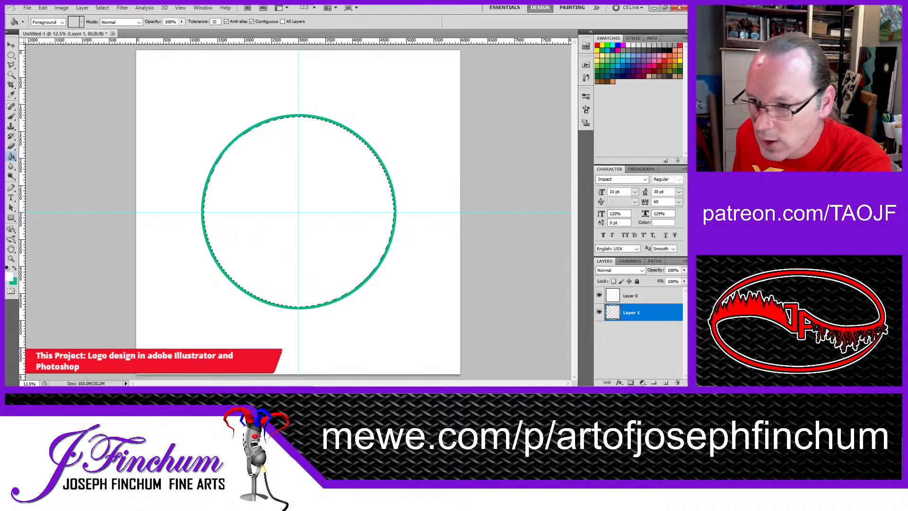
pyautogui.moveTo(613, 300); pyautogui.dragTo(677, 381)
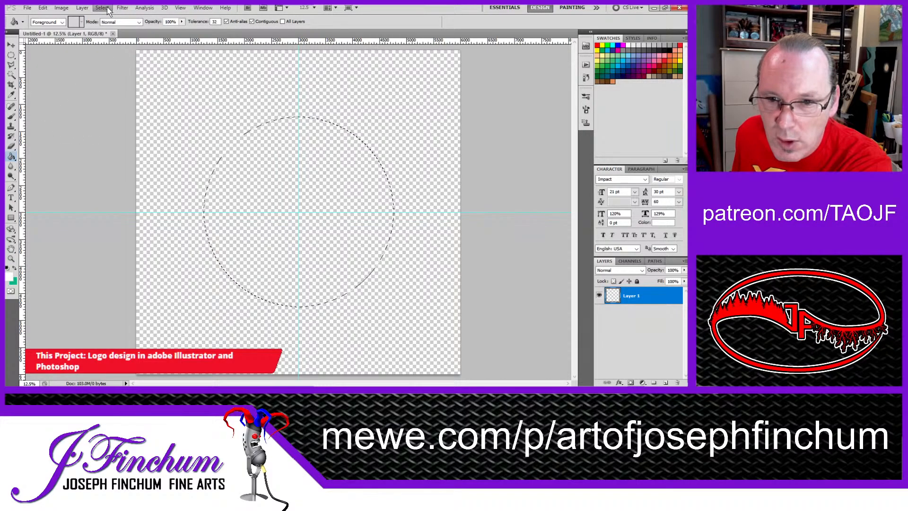
# Step: Fill the area outside the circle with white on Layer 1 by inverting the selection, and invert it back to the circle
pyautogui.hotkey('ctrl', 'shift', 'i')
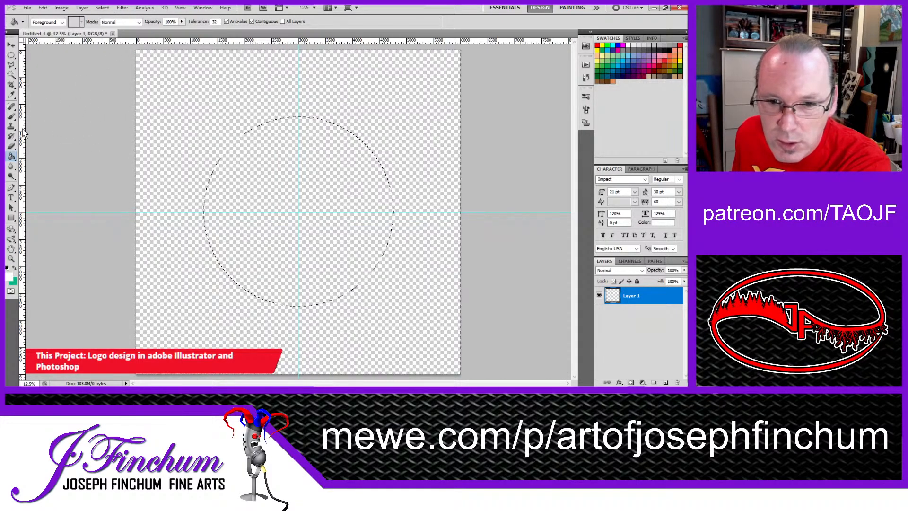
pyautogui.click(170, 130)
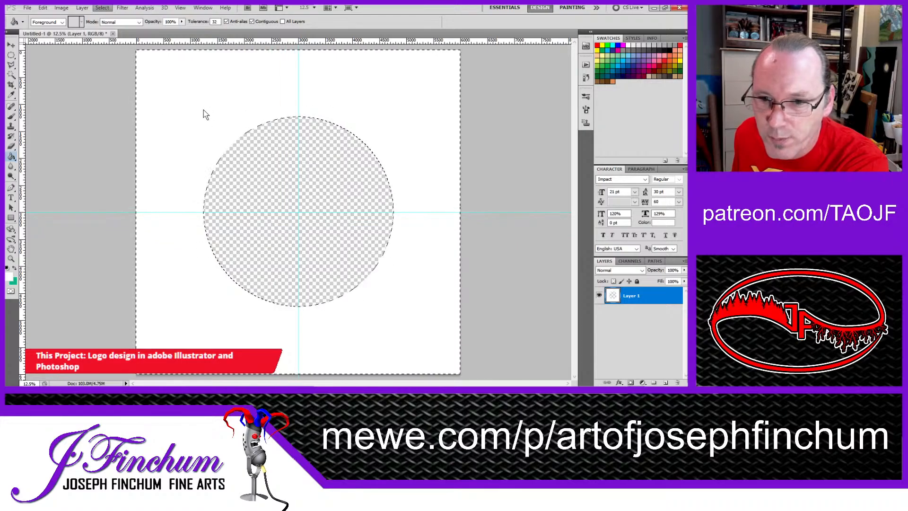
pyautogui.hotkey('ctrl', 'shift', 'i')
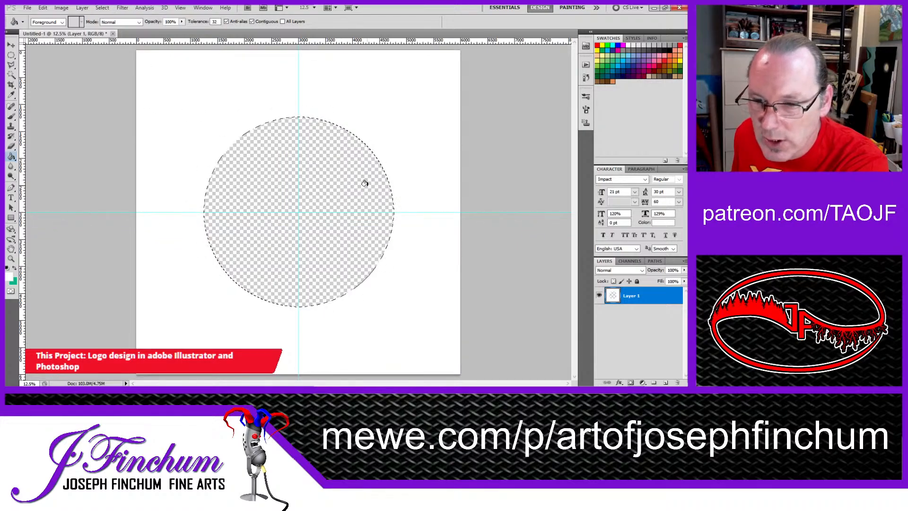
# Step: Expand the circular selection slightly so it extends just past the edge of the transparent circle
pyautogui.click(123, 8)
pyautogui.moveTo(102, 8)
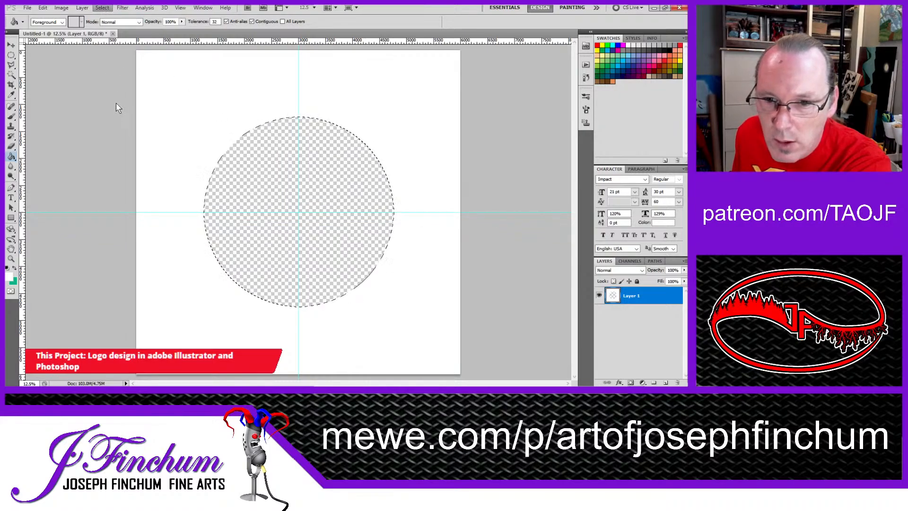
pyautogui.click(207, 117)
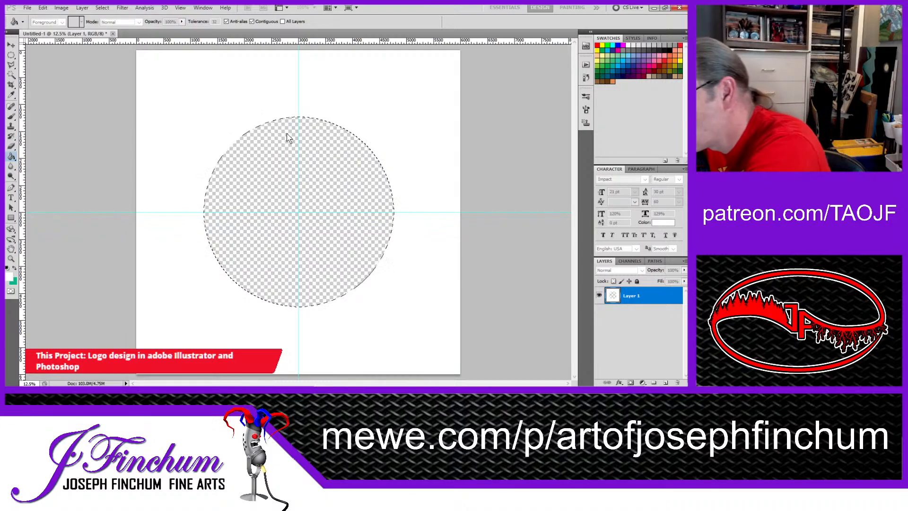
pyautogui.press('Return')
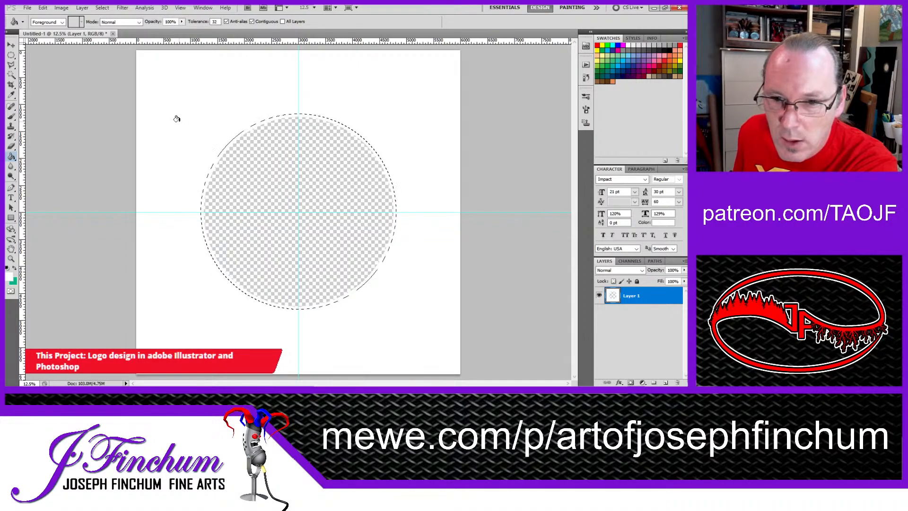
# Step: Invert the circular selection and erase the white area surrounding the circle on Layer 1 with the Eraser
pyautogui.click(12, 146)
pyautogui.click(45, 22)
pyautogui.click(96, 46)
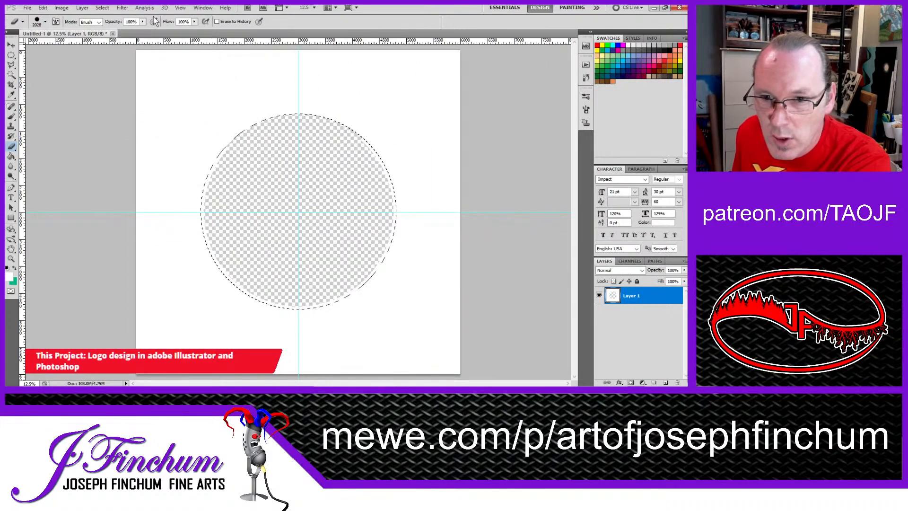
pyautogui.click(114, 48)
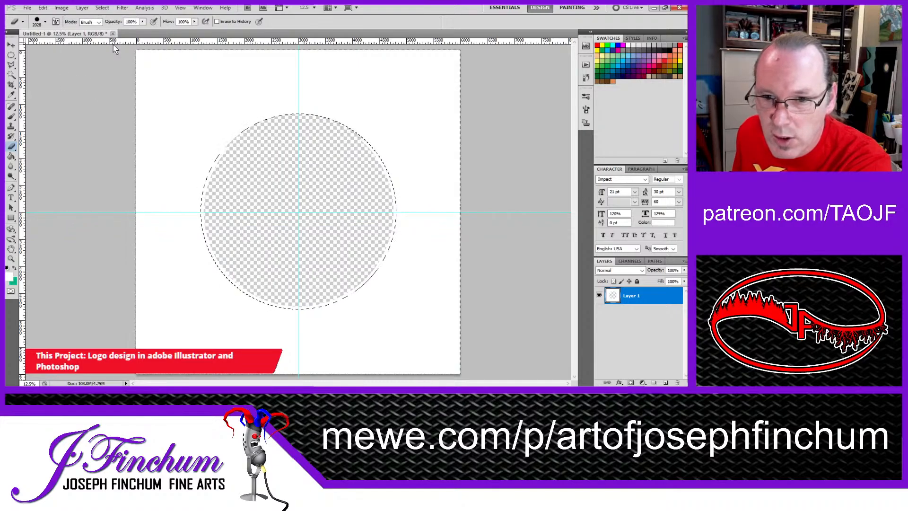
pyautogui.click(104, 8)
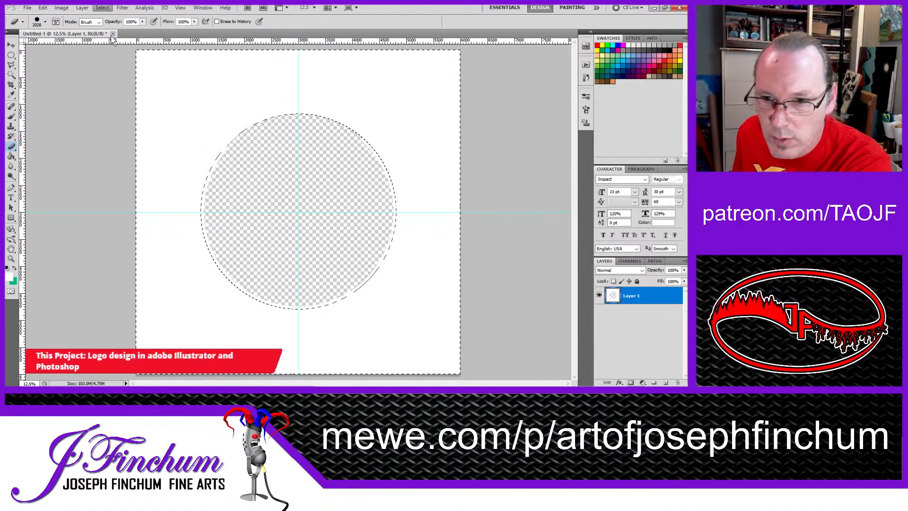
pyautogui.click(57, 115)
pyautogui.moveTo(111, 85)
pyautogui.mouseDown()
pyautogui.moveTo(366, 78)
pyautogui.moveTo(61, 115)
pyautogui.moveTo(472, 177)
pyautogui.moveTo(148, 208)
pyautogui.moveTo(189, 276)
pyautogui.moveTo(411, 340)
pyautogui.moveTo(211, 334)
pyautogui.moveTo(87, 300)
pyautogui.moveTo(137, 302)
pyautogui.mouseUp()
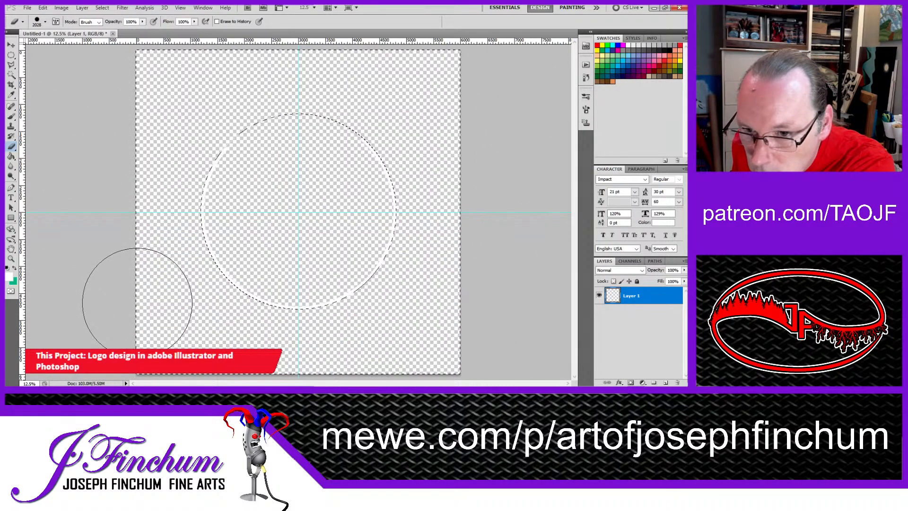
# Step: Undo the erasing and the selection inversion to restore the white surround and the circular selection
pyautogui.hotkey('ctrl', 'z')
pyautogui.hotkey('ctrl', 'z')
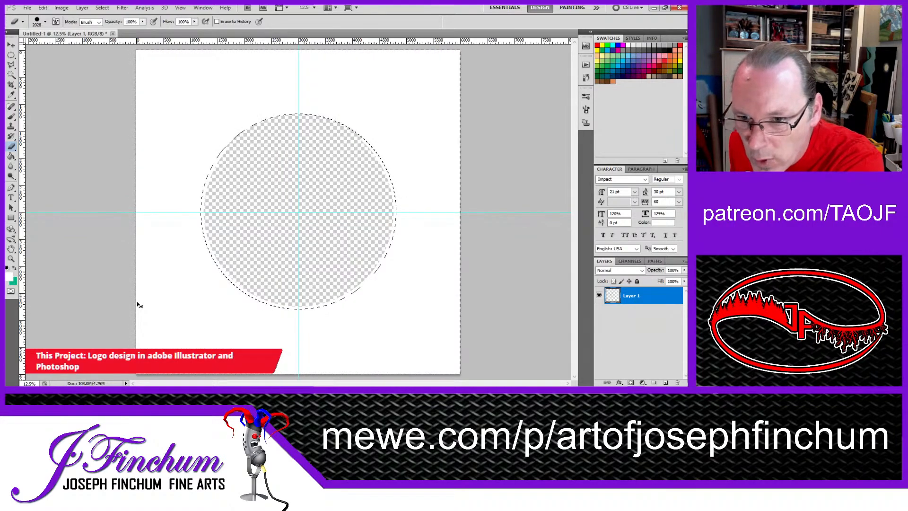
pyautogui.hotkey('ctrl', 'z')
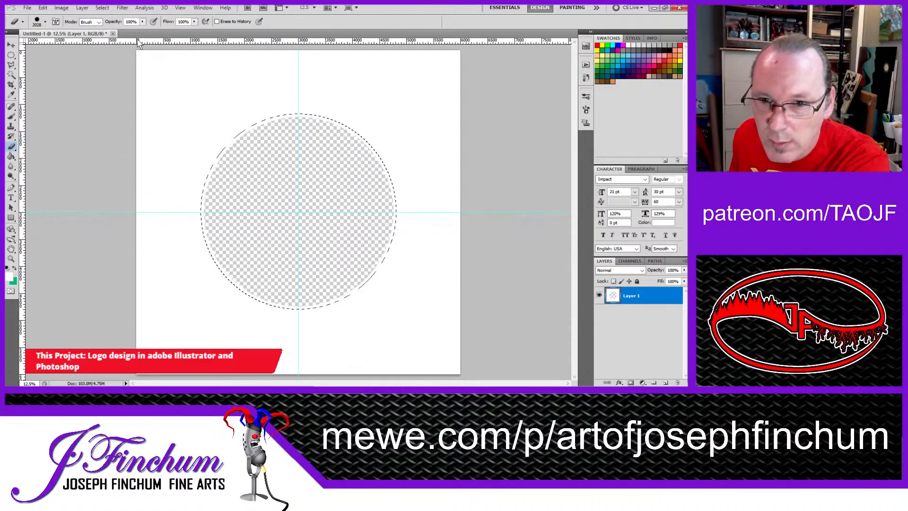
# Step: Invert the circular selection, erase all the white outside the circle so only a thin ring remains, and deselect
pyautogui.click(102, 8)
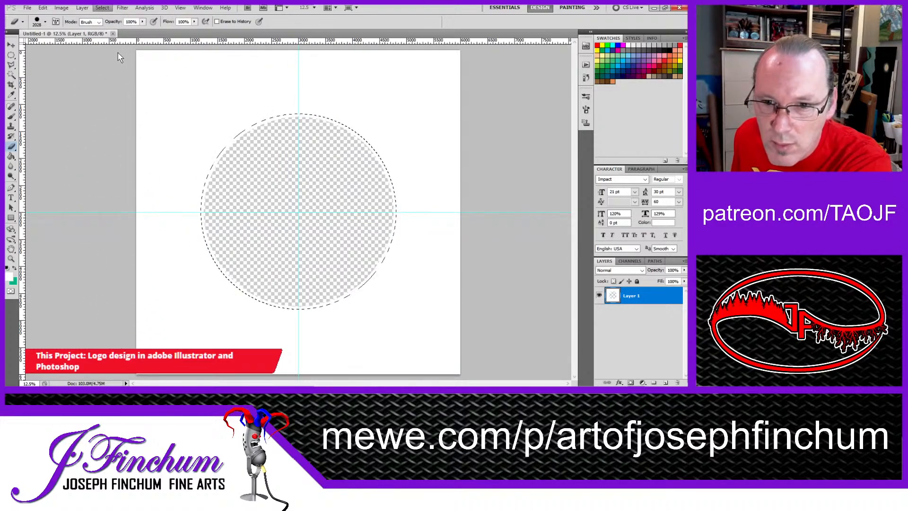
pyautogui.moveTo(151, 81)
pyautogui.mouseDown()
pyautogui.moveTo(614, 133)
pyautogui.moveTo(415, 203)
pyautogui.moveTo(28, 253)
pyautogui.moveTo(462, 324)
pyautogui.moveTo(362, 352)
pyautogui.moveTo(523, 325)
pyautogui.mouseUp()
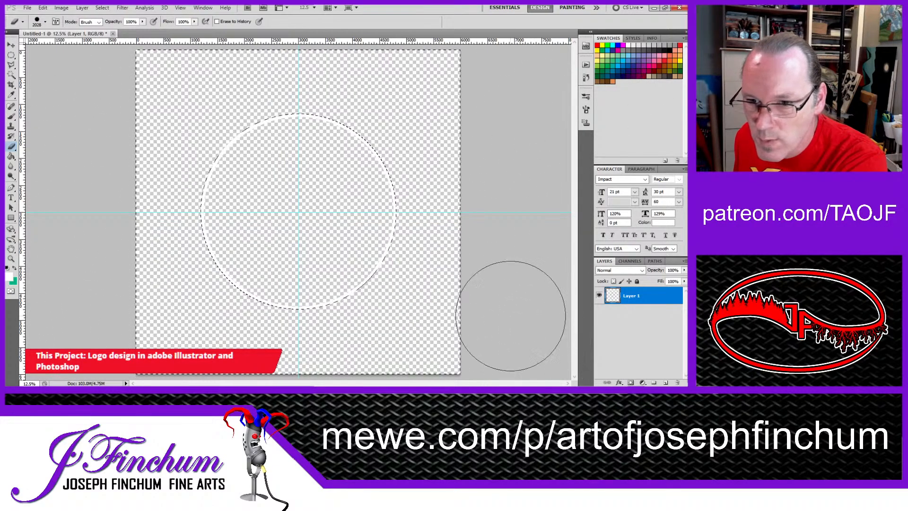
pyautogui.click(11, 54)
pyautogui.hotkey('ctrl', 'd')
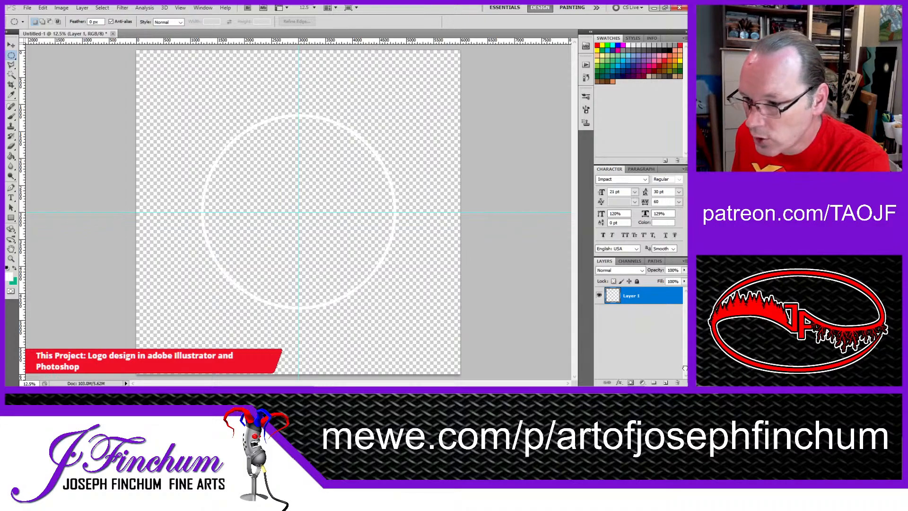
# Step: Duplicate the white ring layer and scale the copy down about its centre to about 84%
pyautogui.moveTo(666, 382); pyautogui.dragTo(667, 382)
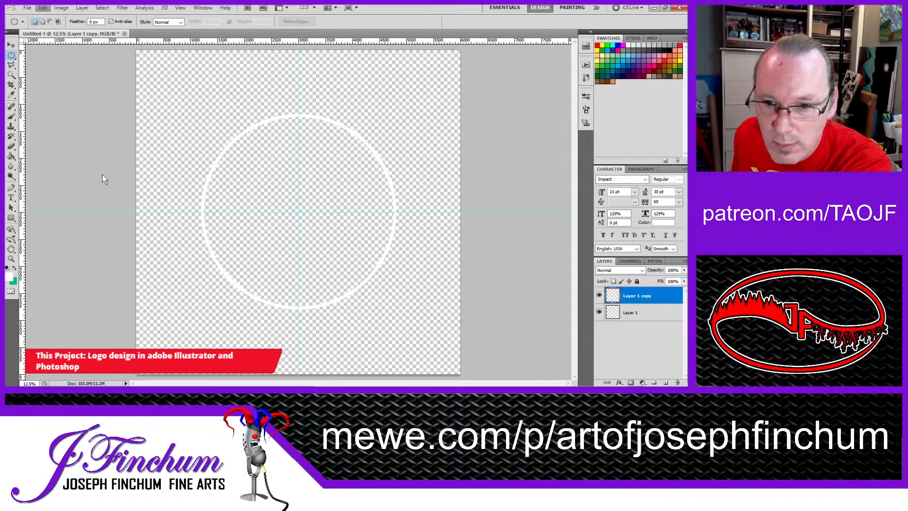
pyautogui.hotkey('ctrl', 't')
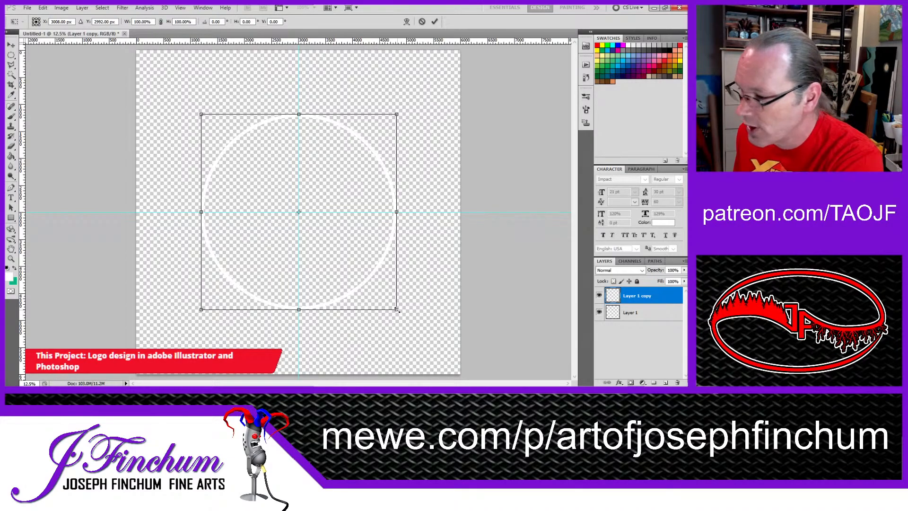
pyautogui.moveTo(397, 309)
pyautogui.mouseDown()
pyautogui.moveTo(318, 235)
pyautogui.moveTo(416, 318)
pyautogui.moveTo(240, 180)
pyautogui.moveTo(279, 118)
pyautogui.moveTo(290, 203)
pyautogui.moveTo(331, 206)
pyautogui.moveTo(329, 269)
pyautogui.moveTo(304, 197)
pyautogui.moveTo(304, 216)
pyautogui.moveTo(401, 314)
pyautogui.moveTo(360, 284)
pyautogui.moveTo(399, 308)
pyautogui.moveTo(320, 233)
pyautogui.moveTo(409, 322)
pyautogui.mouseUp()
pyautogui.moveTo(403, 284)
pyautogui.mouseDown()
pyautogui.moveTo(389, 263)
pyautogui.moveTo(411, 294)
pyautogui.mouseUp()
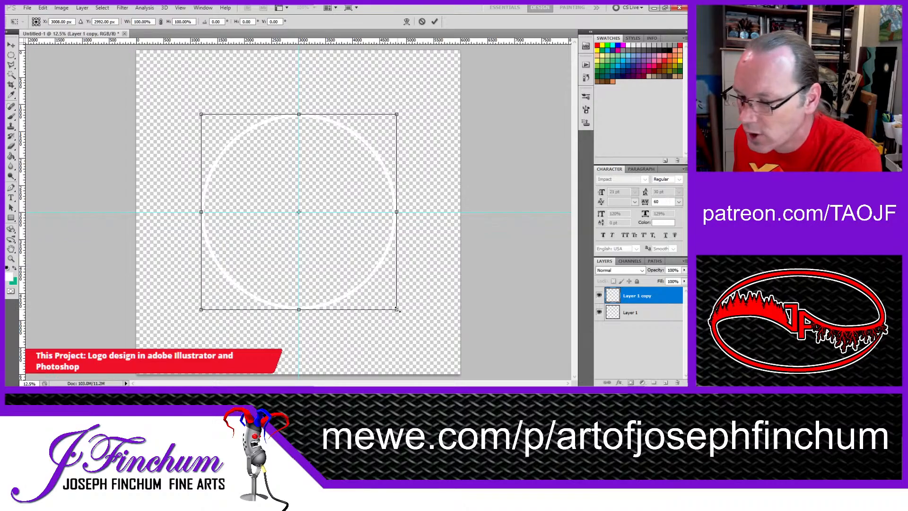
pyautogui.moveTo(396, 309); pyautogui.dragTo(378, 298)
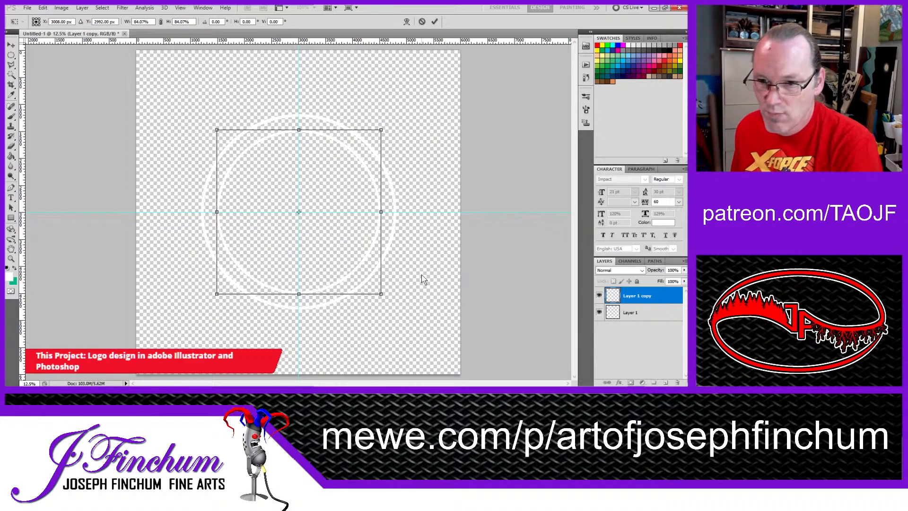
pyautogui.click(11, 44)
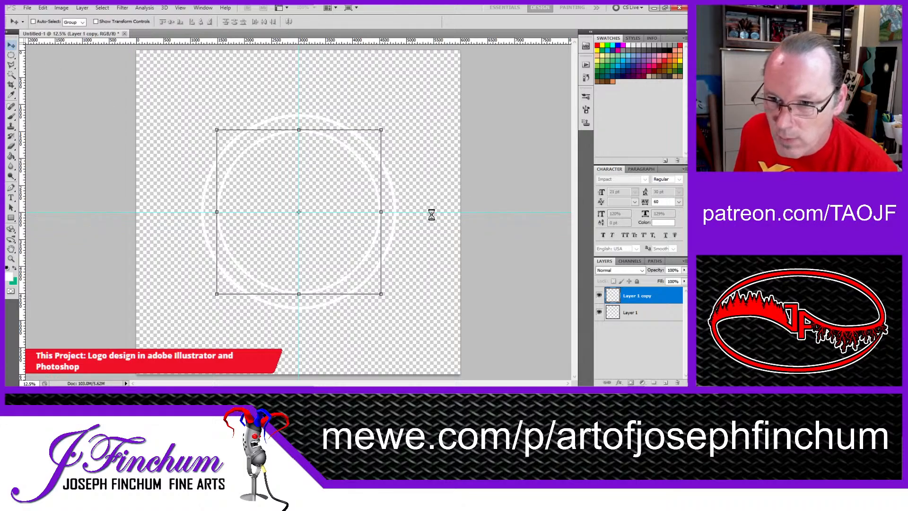
# Step: Merge the smaller ring's layer down into Layer 1, with nothing selected
pyautogui.click(11, 74)
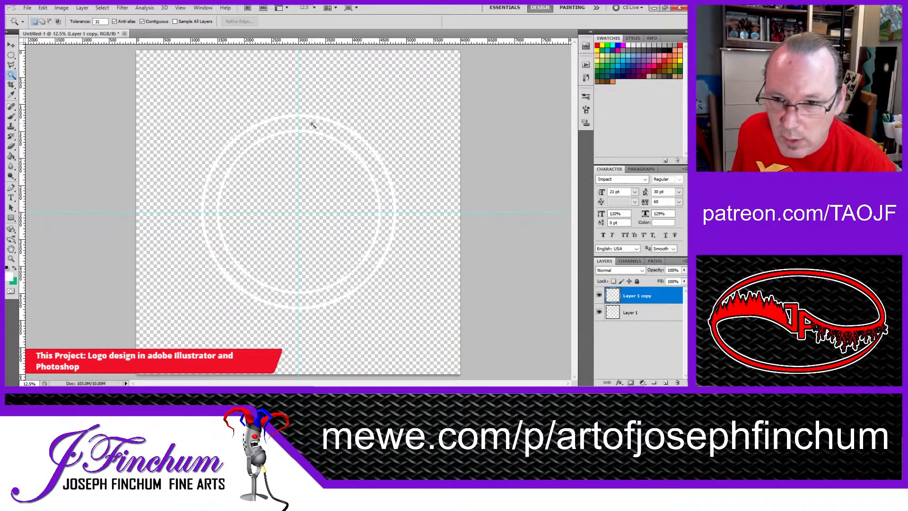
pyautogui.click(303, 124)
pyautogui.hotkey('ctrl', 'd')
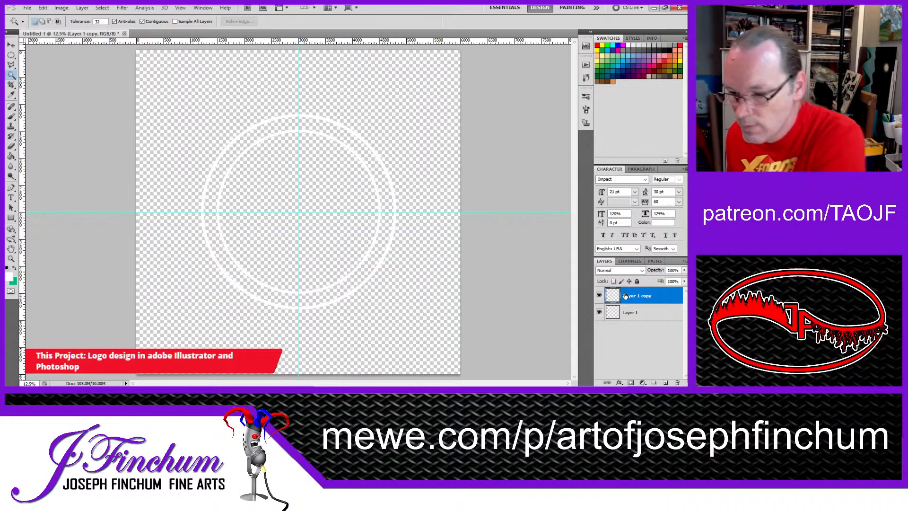
pyautogui.hotkey('ctrl', 'e')
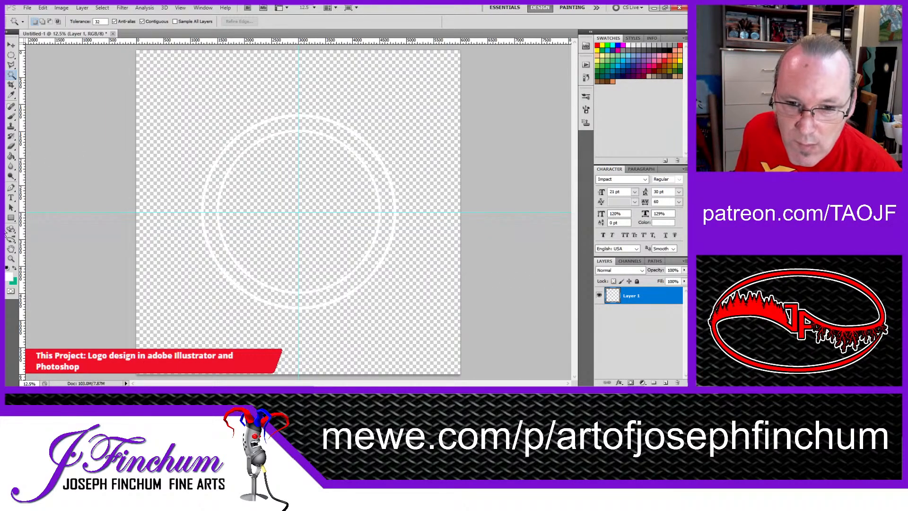
# Step: Select the band between the two white rings and fill it with the green colour
pyautogui.click(265, 129)
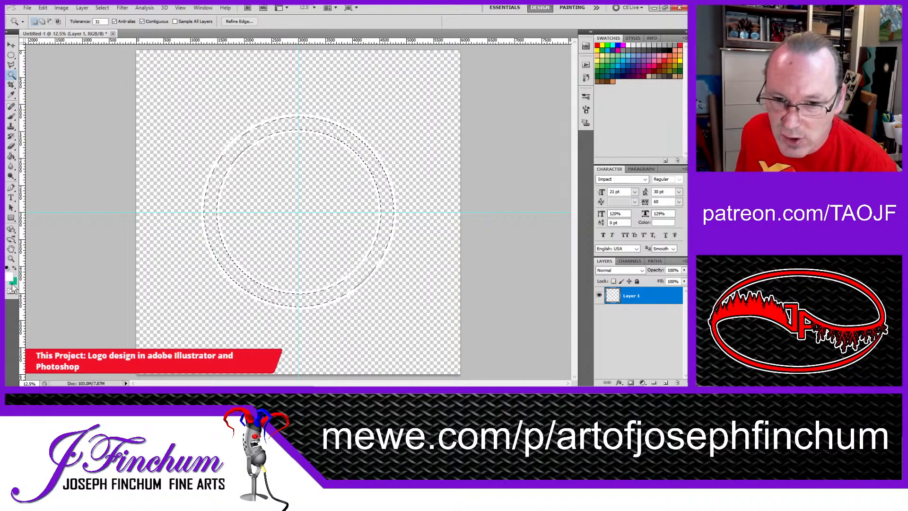
pyautogui.press('x')
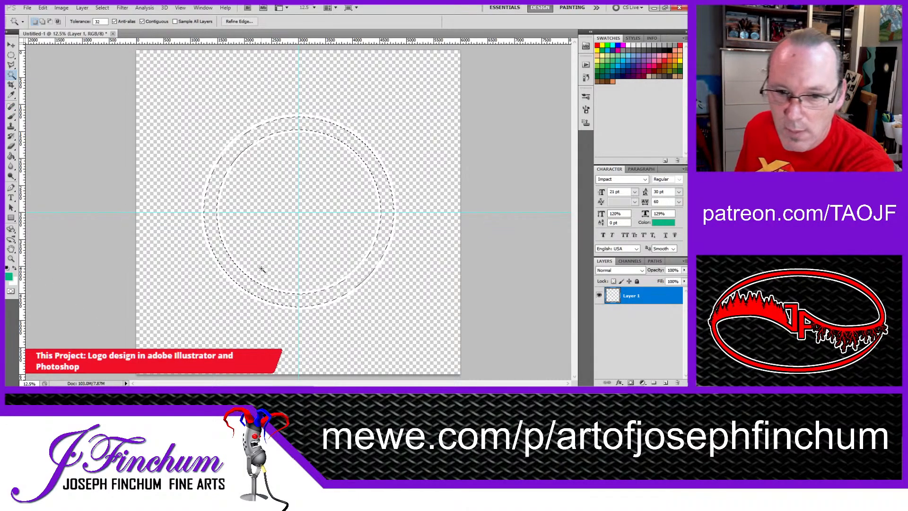
pyautogui.press('x')
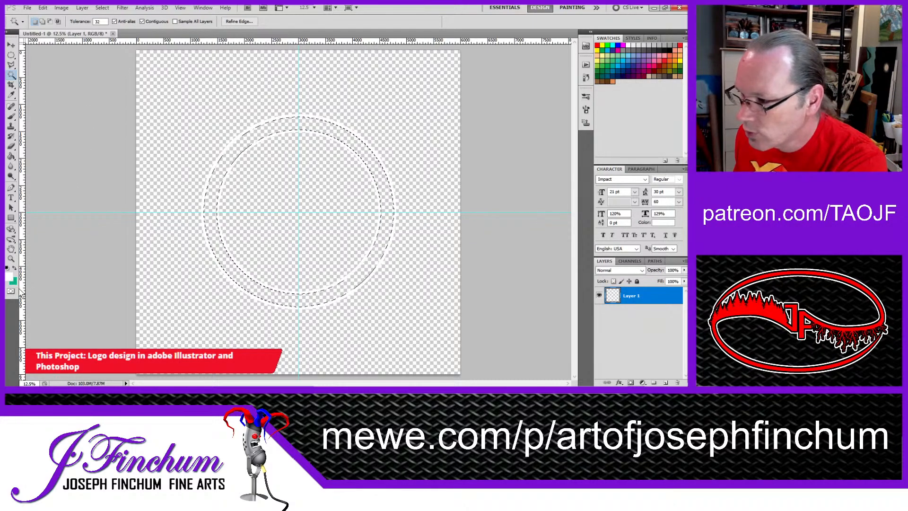
pyautogui.press('x')
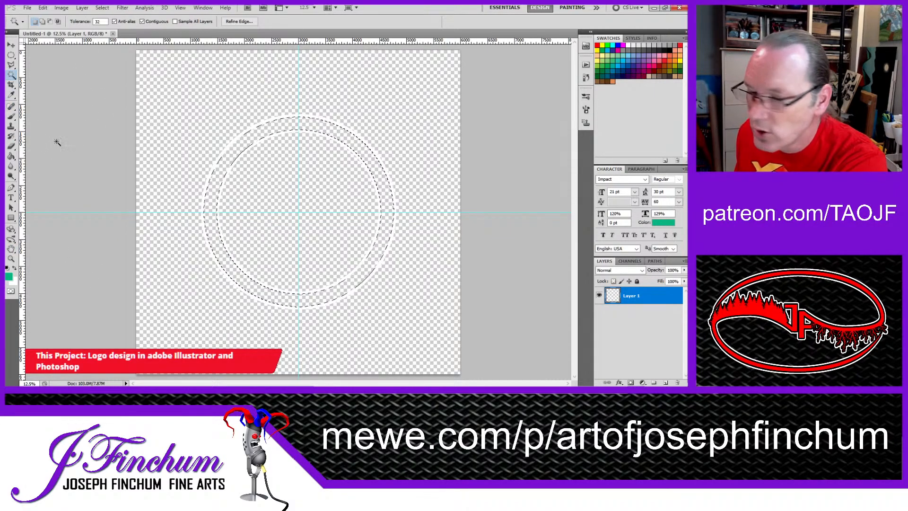
pyautogui.click(11, 156)
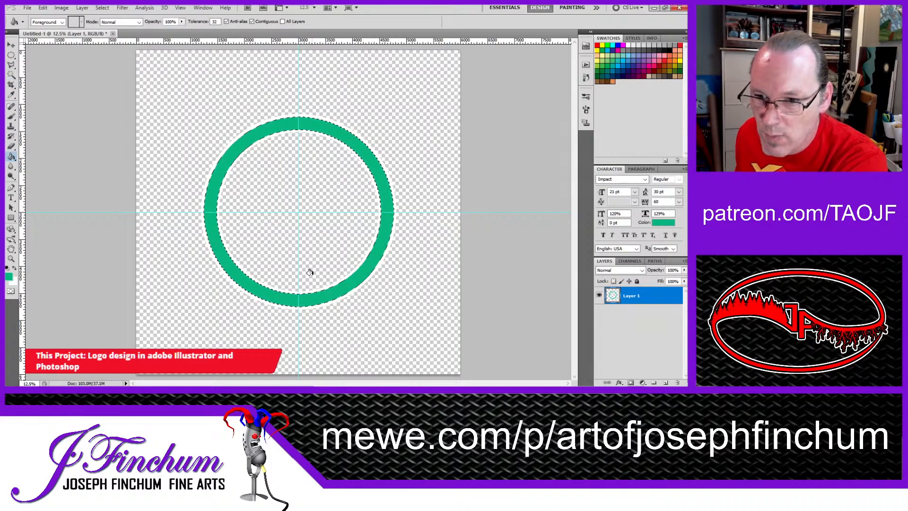
# Step: Select the empty area inside the inner ring, fill it with green, and deselect
pyautogui.click(11, 74)
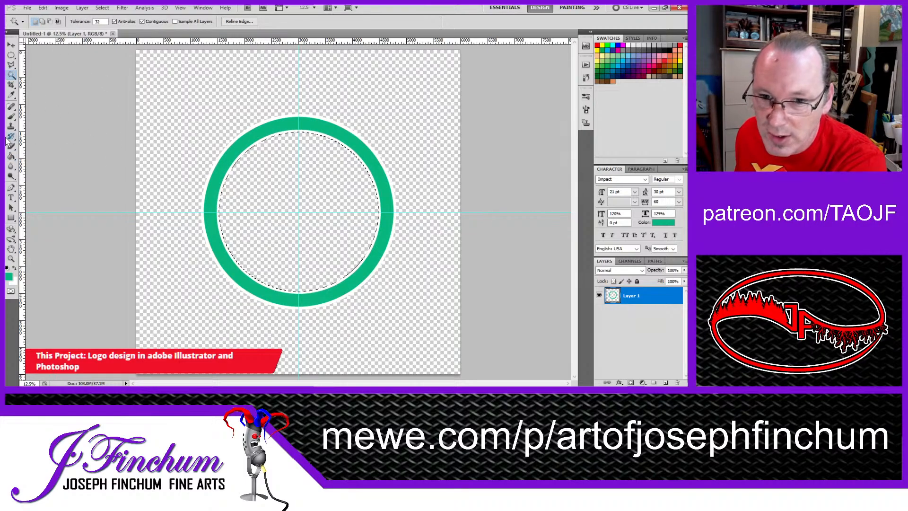
pyautogui.click(11, 116)
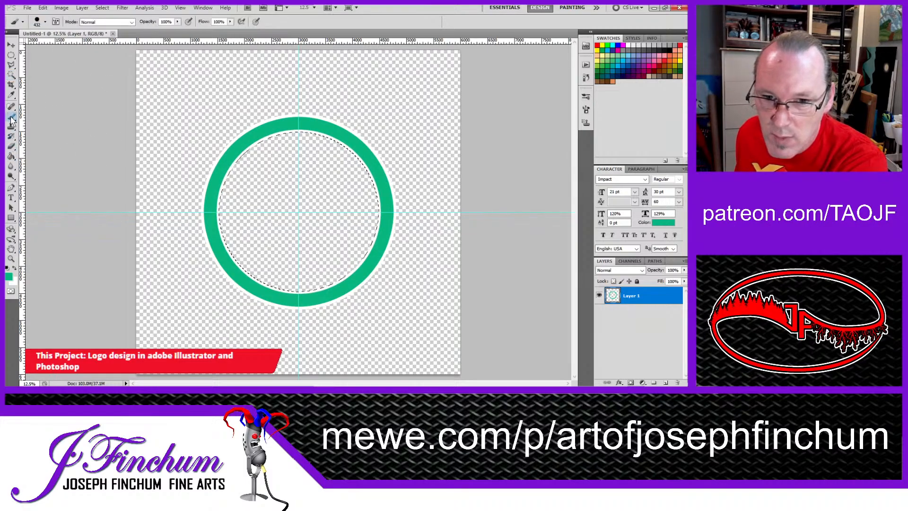
pyautogui.click(11, 157)
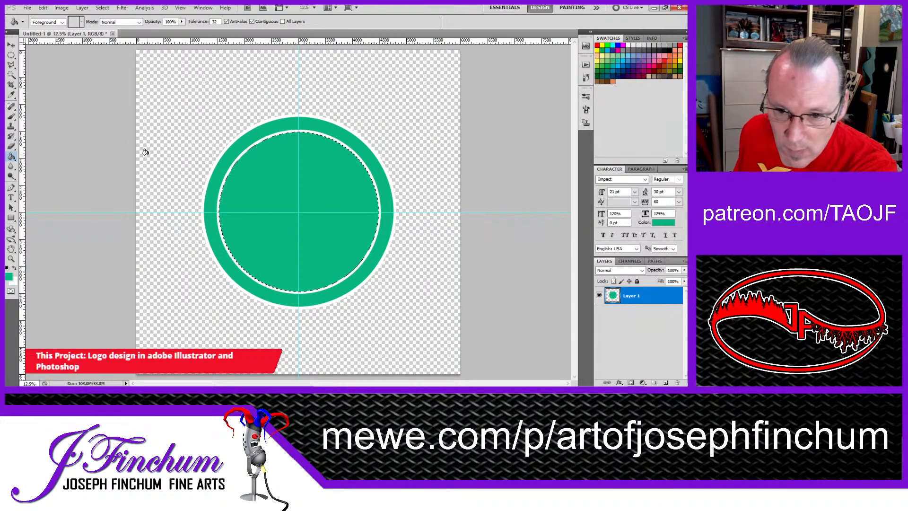
pyautogui.click(10, 46)
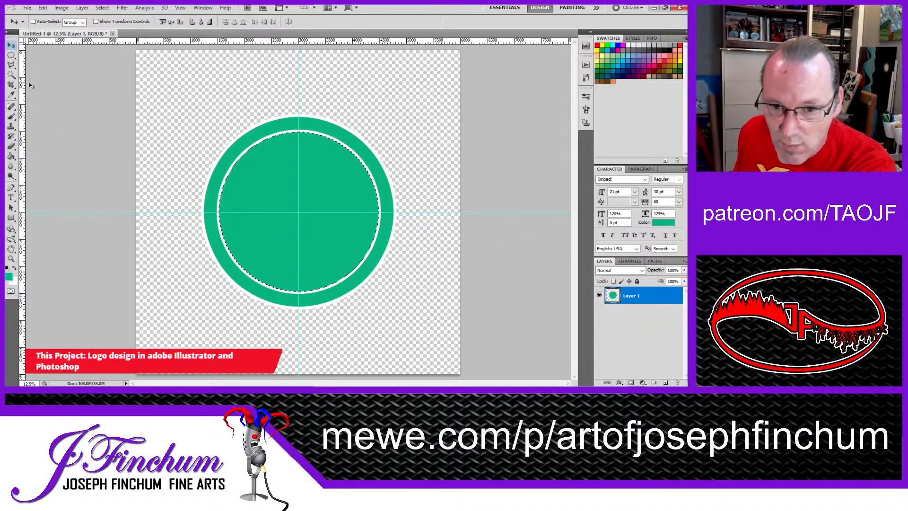
pyautogui.click(11, 55)
pyautogui.click(42, 76)
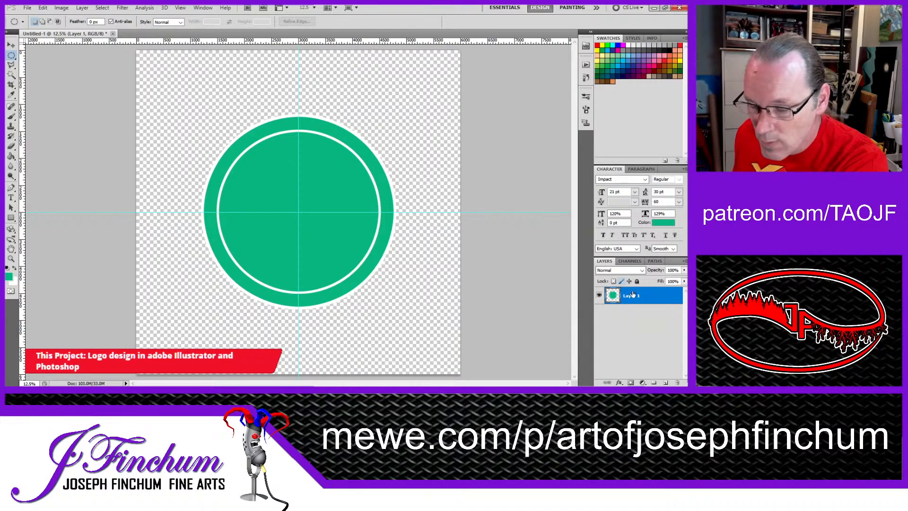
# Step: Select the green band and inner disc on Layer 1 and remove them, leaving only the white rings
pyautogui.click(11, 75)
pyautogui.click(267, 135)
pyautogui.keyDown('shift'); pyautogui.click(321, 198); pyautogui.keyUp('shift')
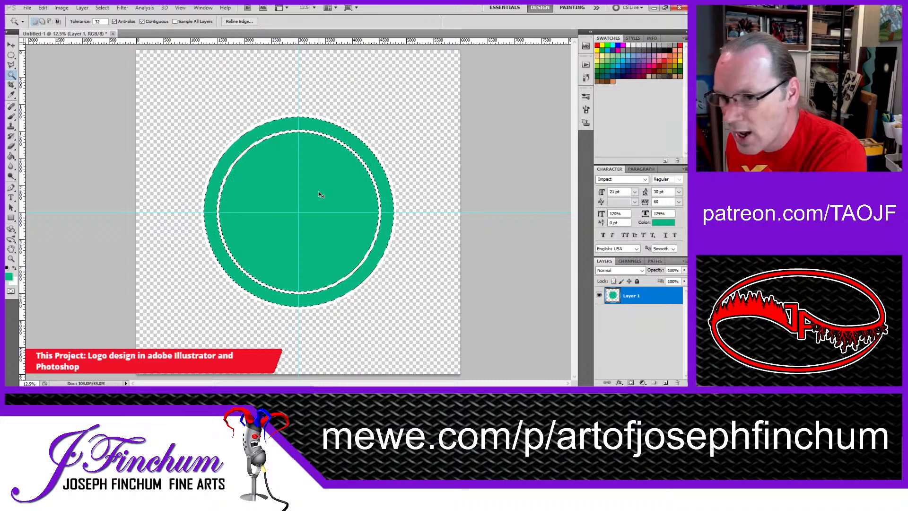
pyautogui.press('Delete')
pyautogui.hotkey('ctrl', 'd')
# Step: Add a new layer below Layer 1 and place the green band and inner disc on it
pyautogui.click(665, 383)
pyautogui.moveTo(634, 297); pyautogui.dragTo(640, 336)
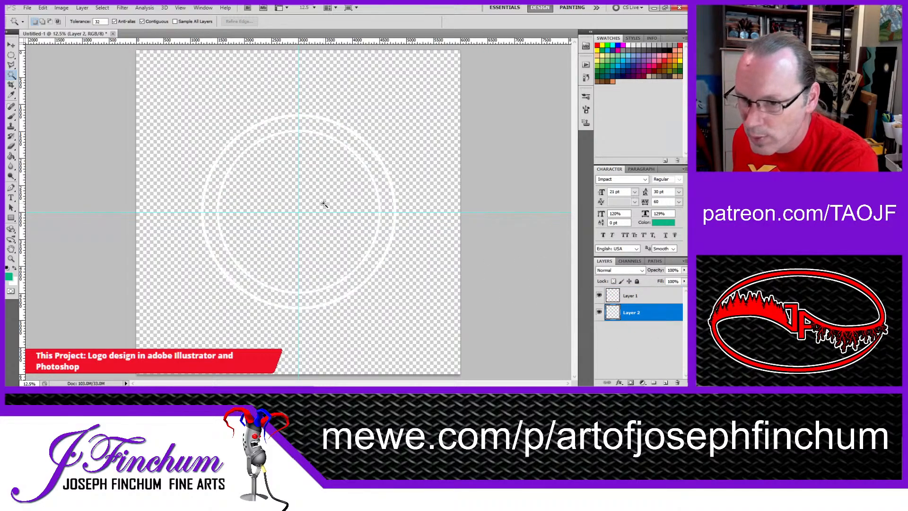
pyautogui.hotkey('alt', 'BackSpace')
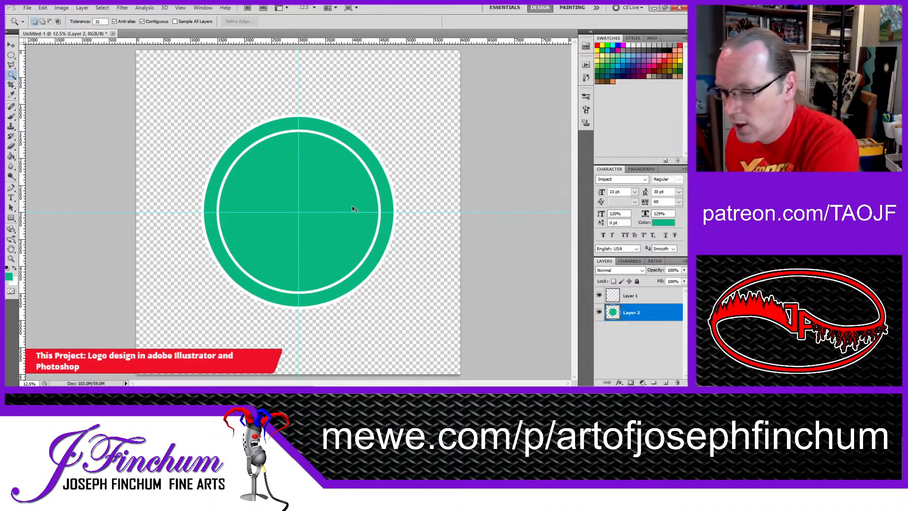
# Step: Undo and reapply the last changes to the green artwork on Layer 2
pyautogui.hotkey('ctrl', 'z')
pyautogui.hotkey('ctrl', 'z')
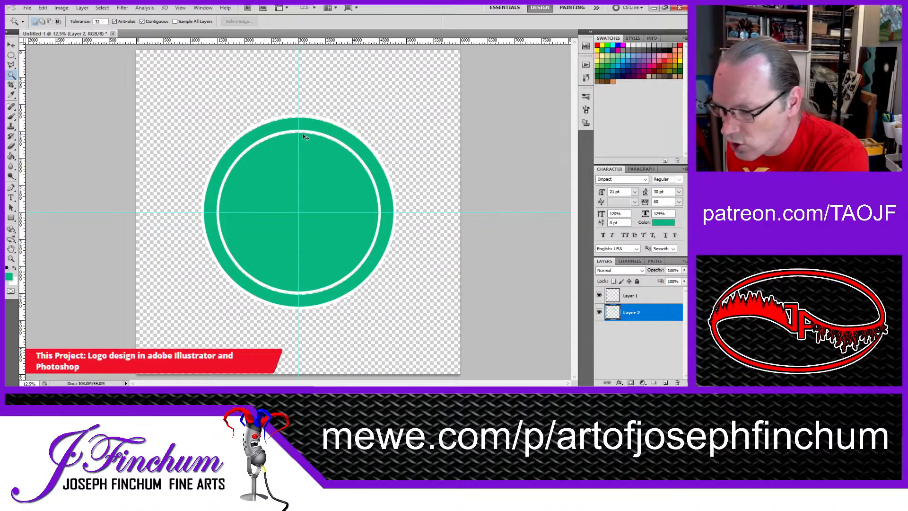
pyautogui.hotkey('ctrl', 'z')
pyautogui.hotkey('ctrl', 'z')
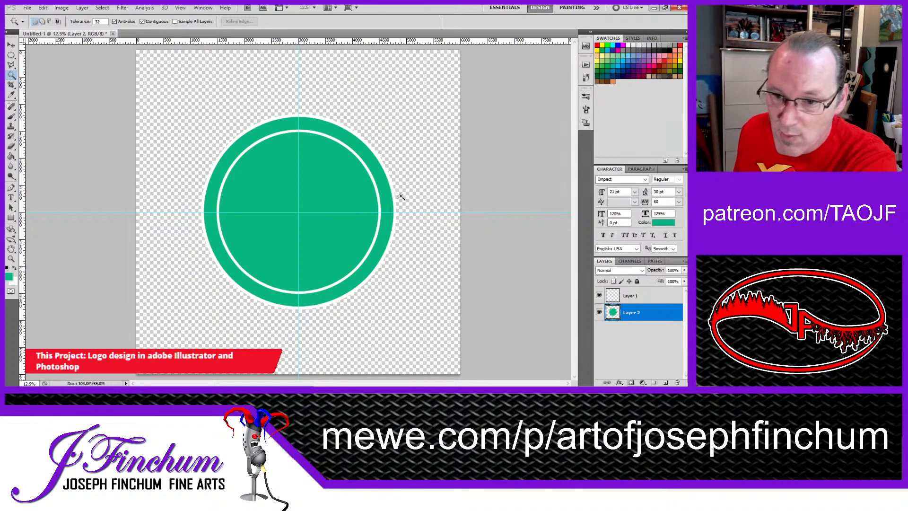
# Step: Create a new empty layer and place it below Layer 2 at the bottom of the layer stack
pyautogui.click(11, 47)
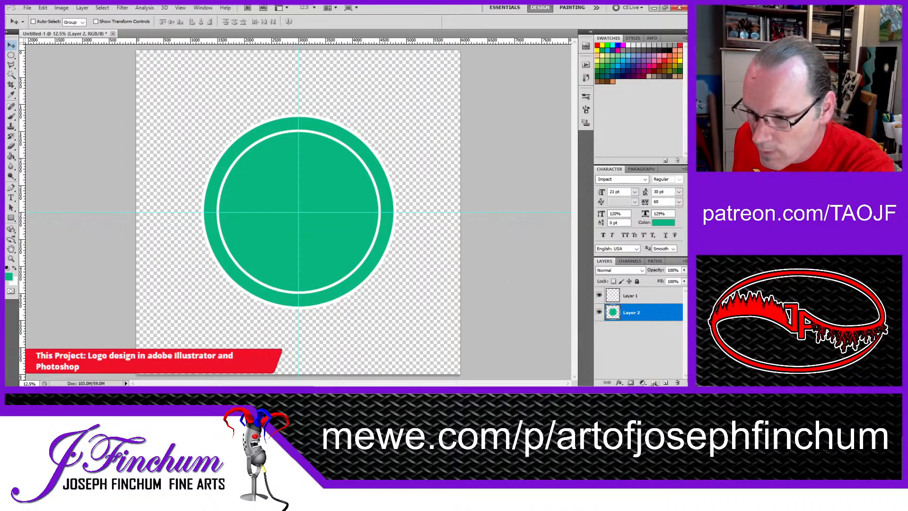
pyautogui.click(648, 357)
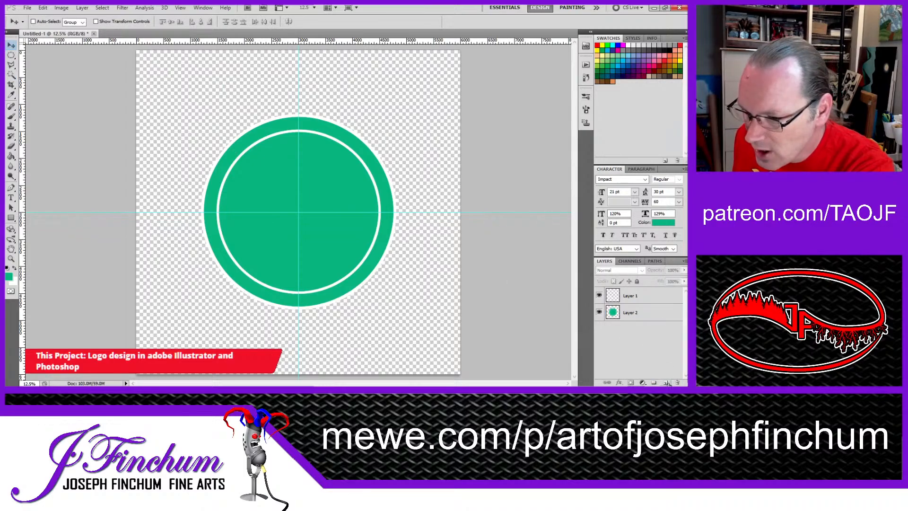
pyautogui.click(665, 382)
pyautogui.moveTo(635, 301); pyautogui.dragTo(641, 357)
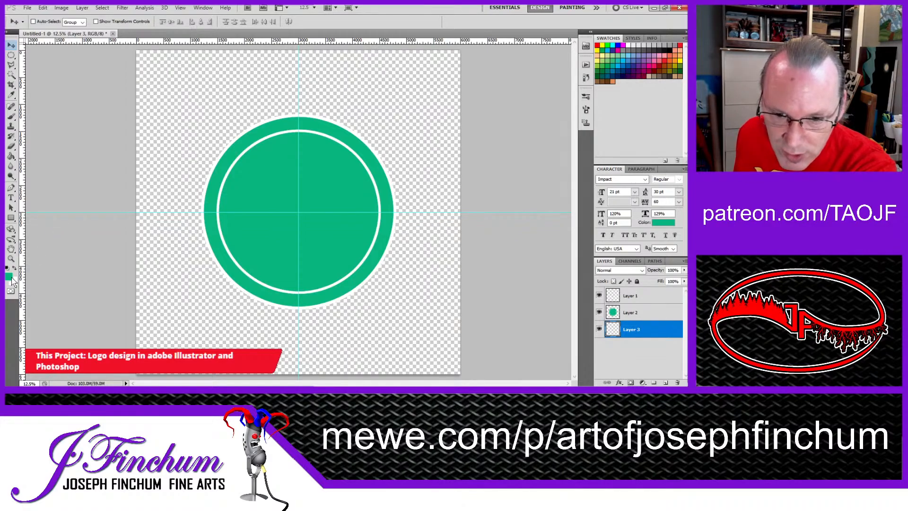
# Step: Reset the foreground colour to black and fill Layer 3 with it using the Paint Bucket
pyautogui.press('x')
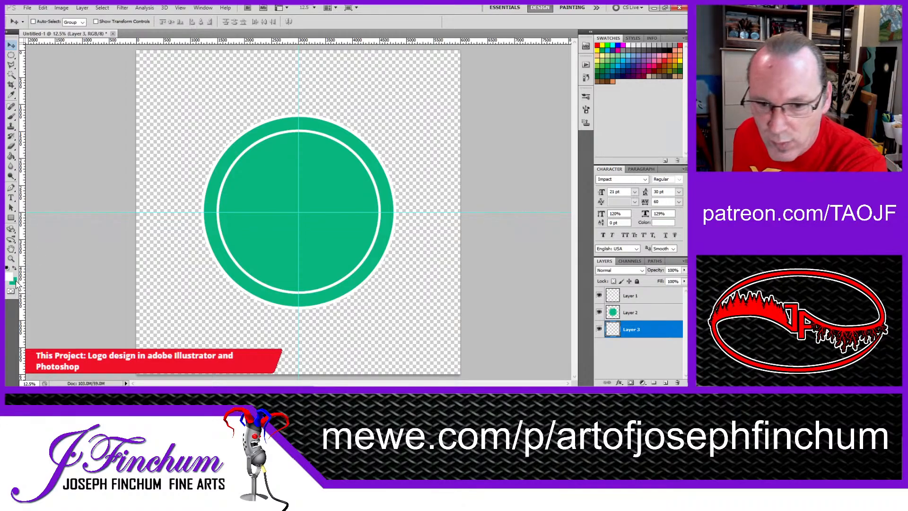
pyautogui.press('i')
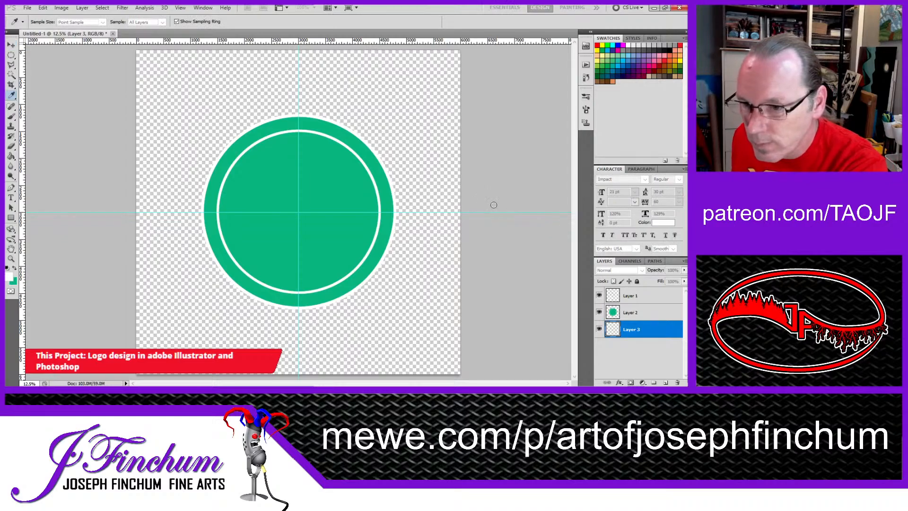
pyautogui.press('v')
pyautogui.press('d')
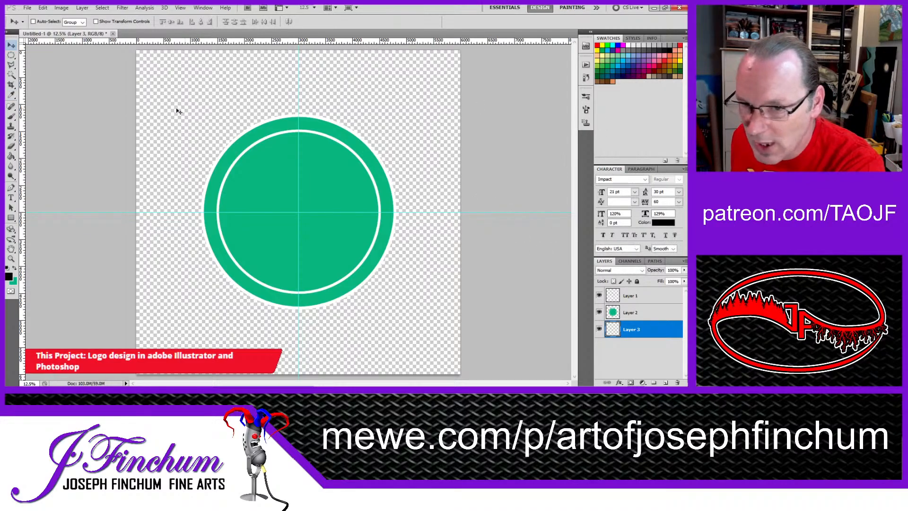
pyautogui.click(11, 156)
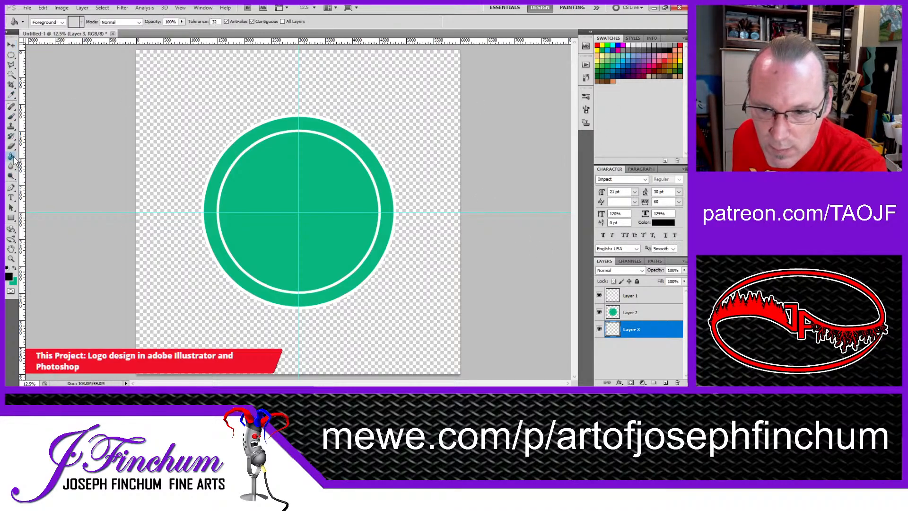
pyautogui.click(195, 129)
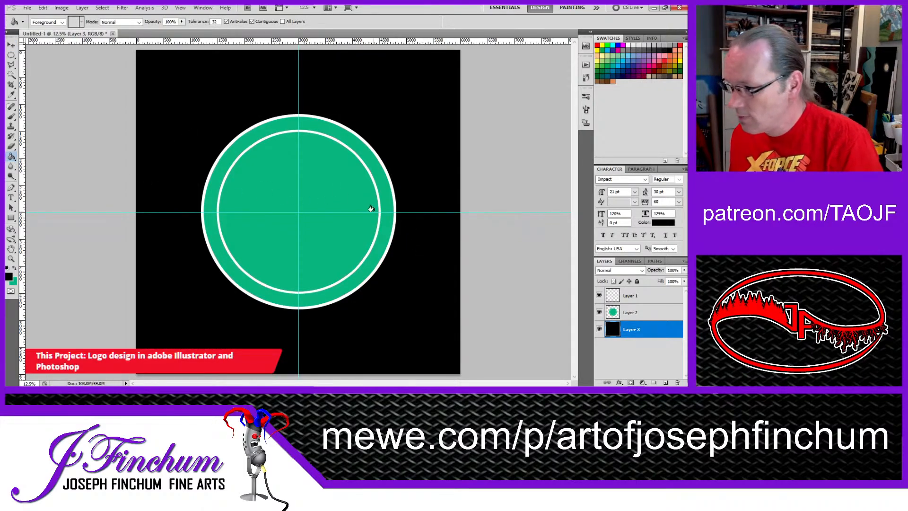
pyautogui.click(11, 54)
pyautogui.click(9, 47)
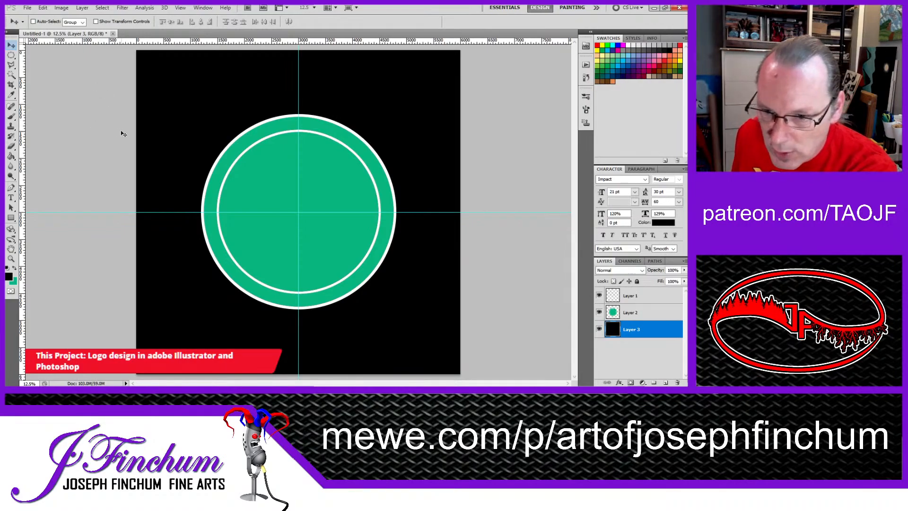
# Step: Apply a Bevel and Emboss layer style to the white rings on Layer 1
pyautogui.click(636, 297)
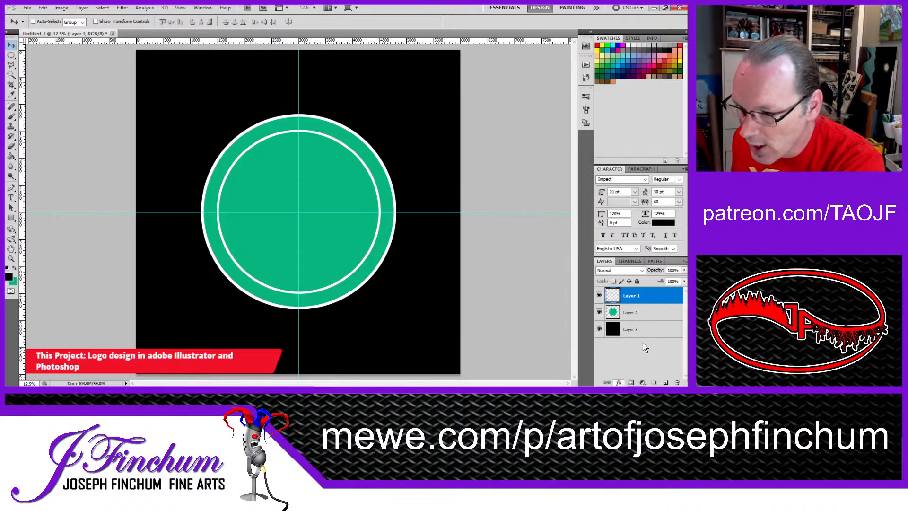
pyautogui.click(641, 330)
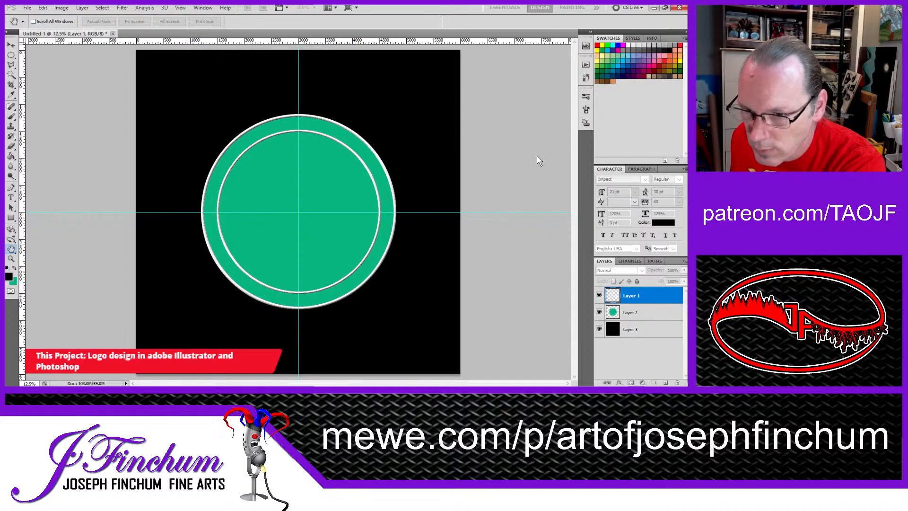
pyautogui.press('v')
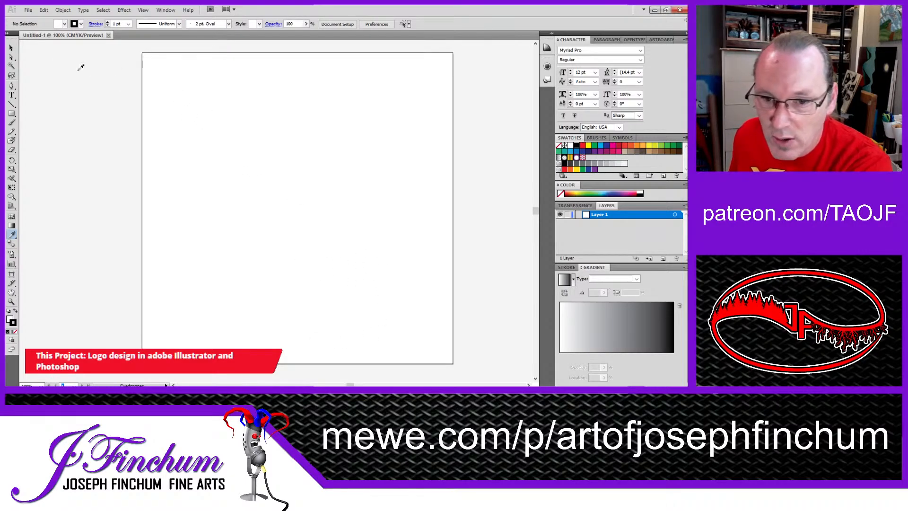
pyautogui.click(12, 114)
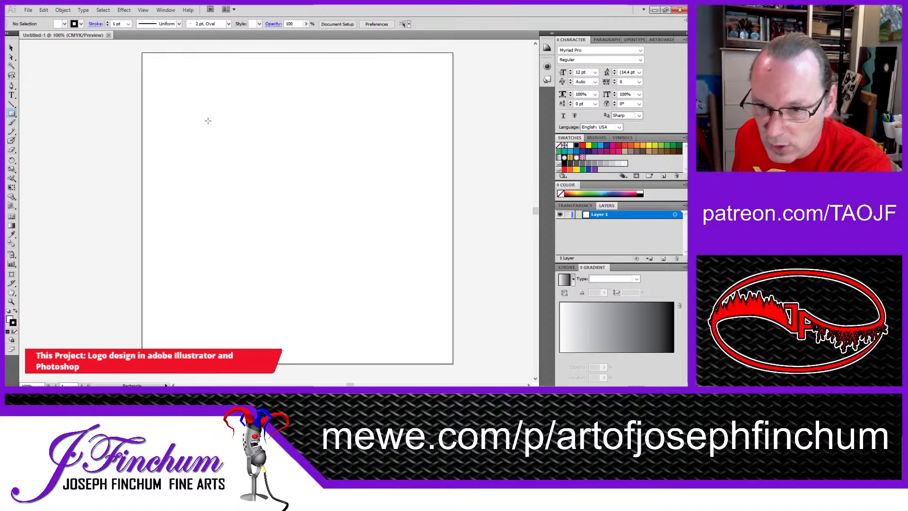
pyautogui.moveTo(225, 136); pyautogui.dragTo(349, 226)
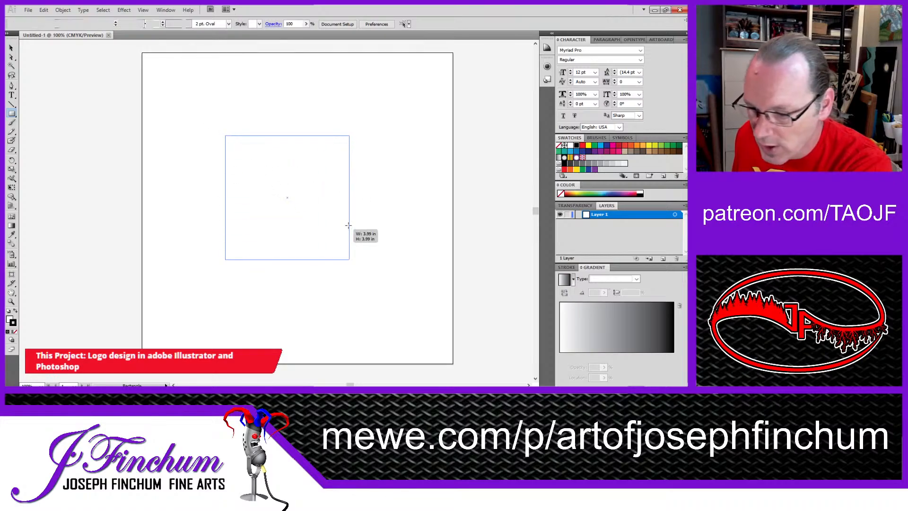
pyautogui.hotkey('ctrl', 'z')
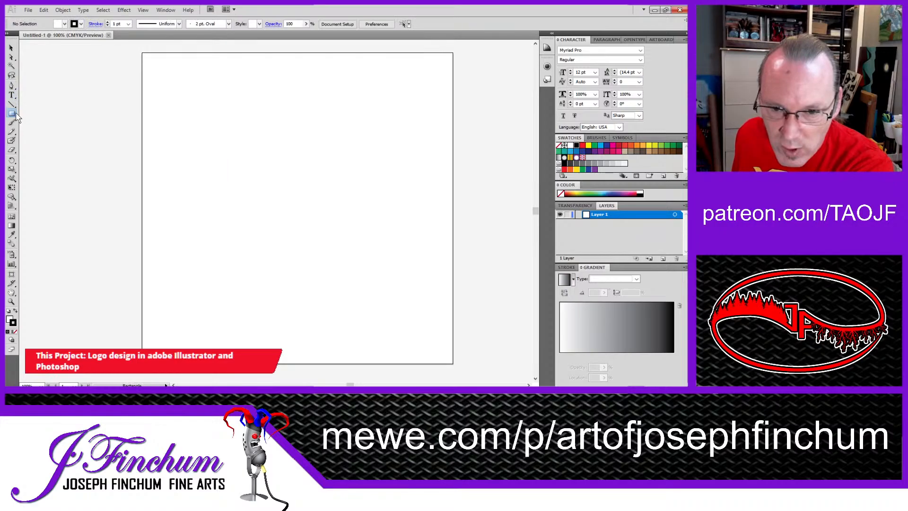
# Step: In Illustrator, draw a circle about 4.5 in wide and add centre-aligned text "THE" along its path
pyautogui.press('l')
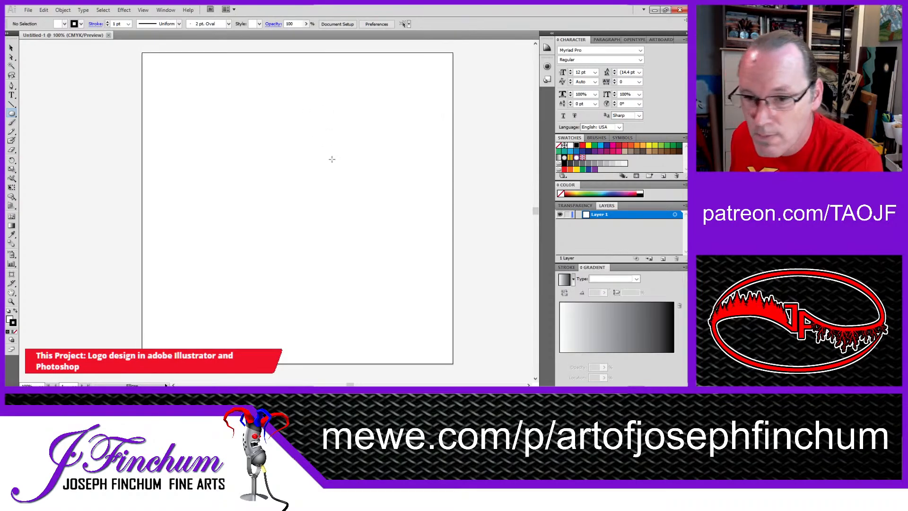
pyautogui.moveTo(235, 138); pyautogui.dragTo(375, 279)
pyautogui.click(11, 95)
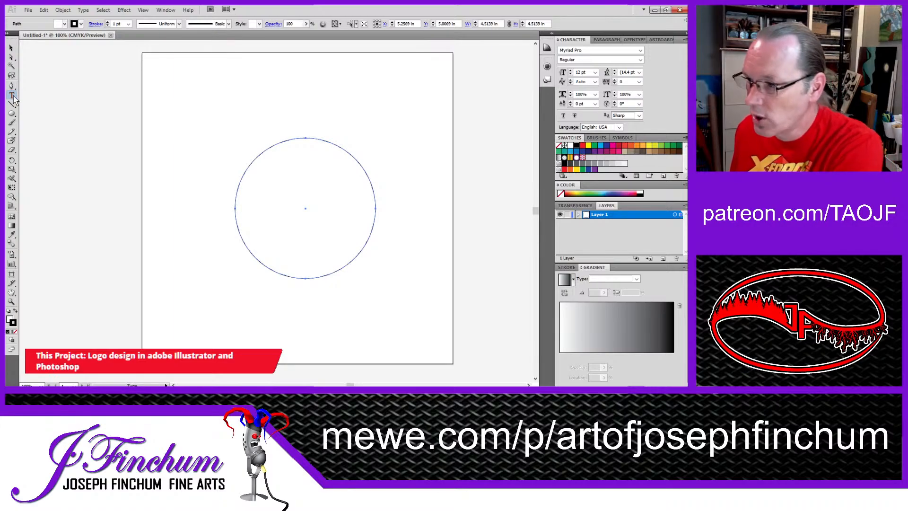
pyautogui.moveTo(16, 100); pyautogui.dragTo(36, 99)
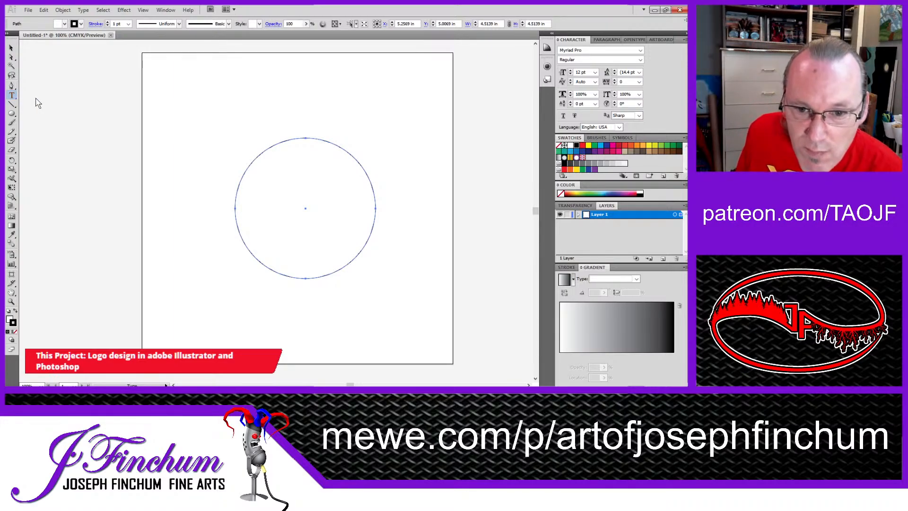
pyautogui.click(305, 136)
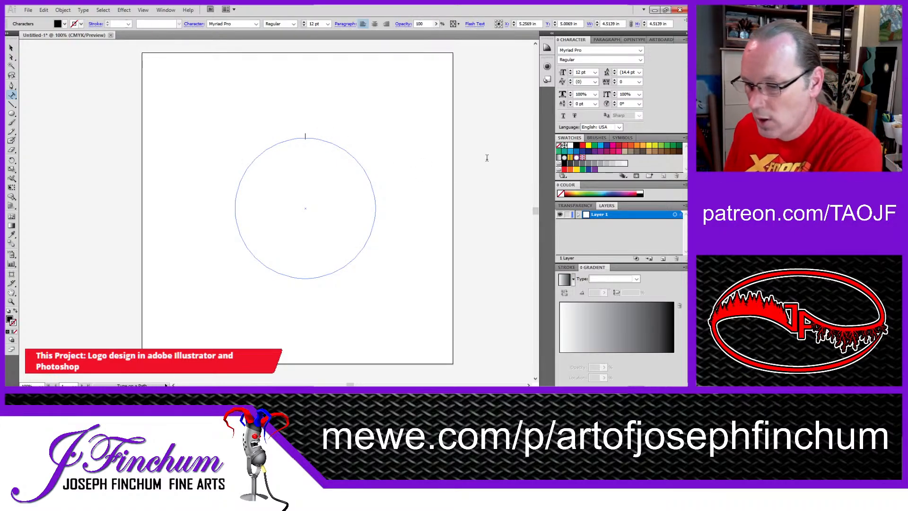
pyautogui.write('THE')
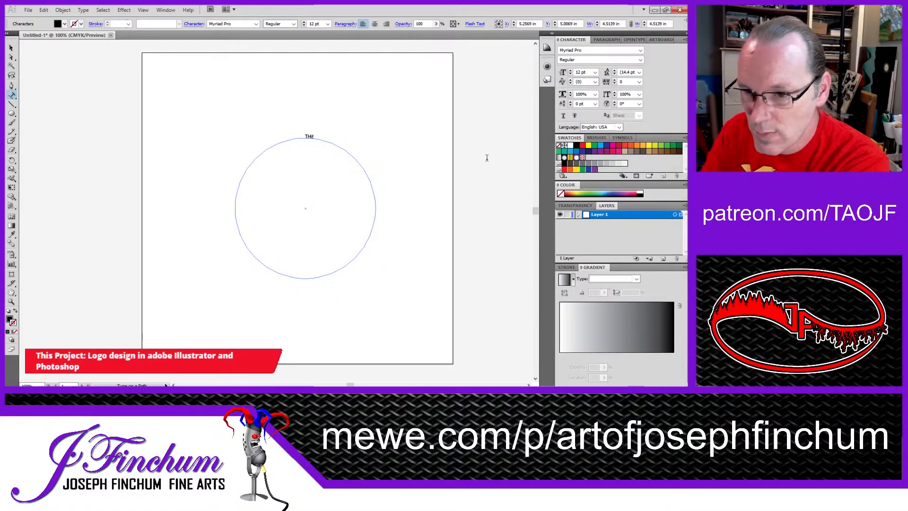
pyautogui.click(375, 25)
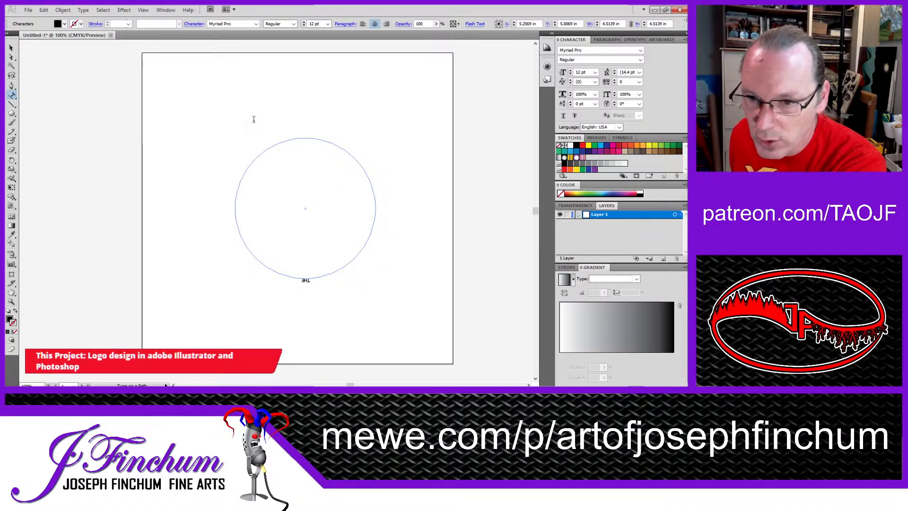
# Step: Try to set the path text's font size to 39 pt without selecting its characters
pyautogui.moveTo(588, 72); pyautogui.dragTo(553, 76)
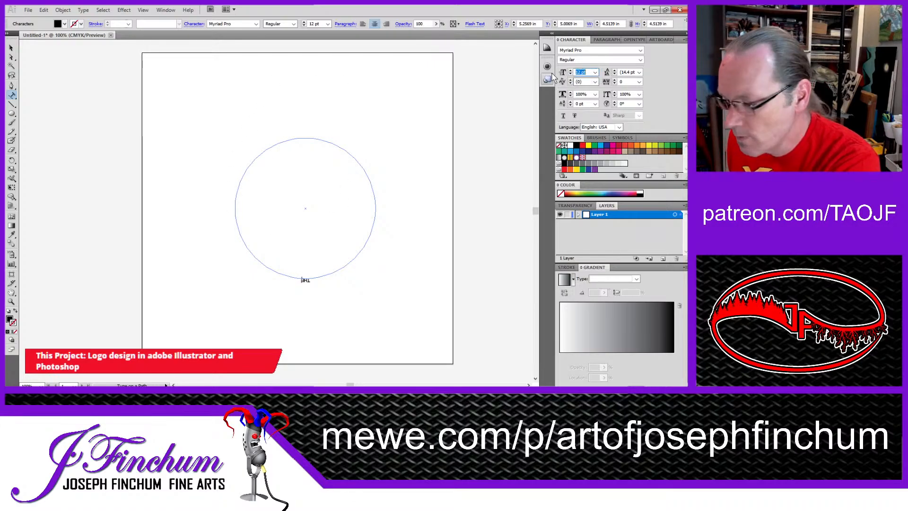
pyautogui.write('21')
pyautogui.press('Return')
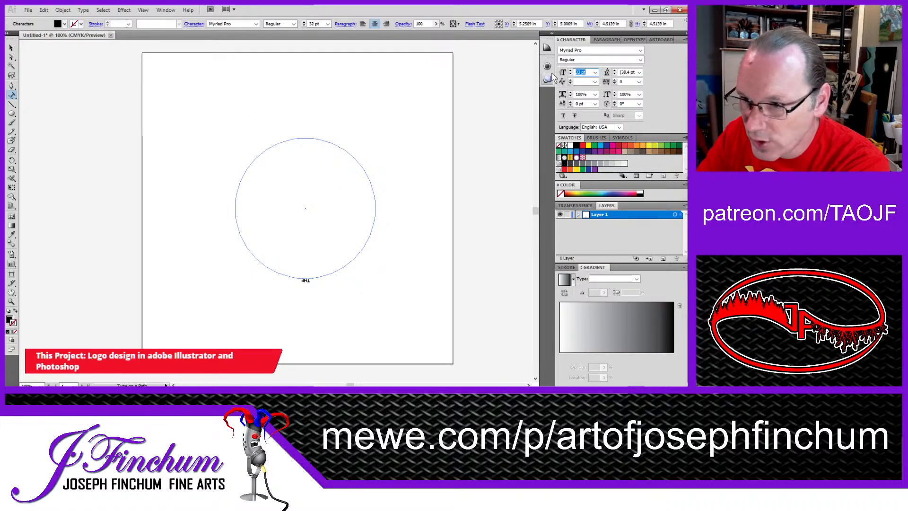
pyautogui.write('39')
pyautogui.press('Return')
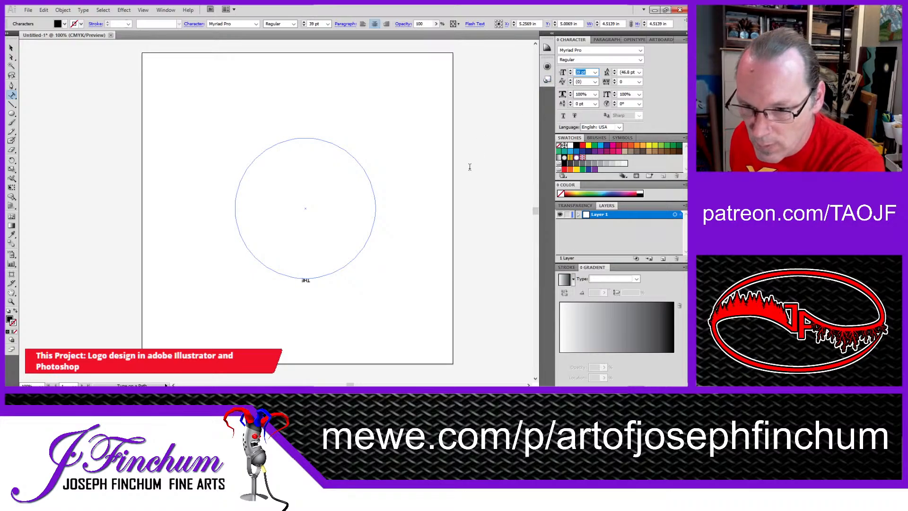
# Step: Select the word THE on the circle's path and set its font size to 40 pt
pyautogui.click(303, 280)
pyautogui.moveTo(310, 280); pyautogui.dragTo(283, 282)
pyautogui.moveTo(586, 72); pyautogui.dragTo(521, 75)
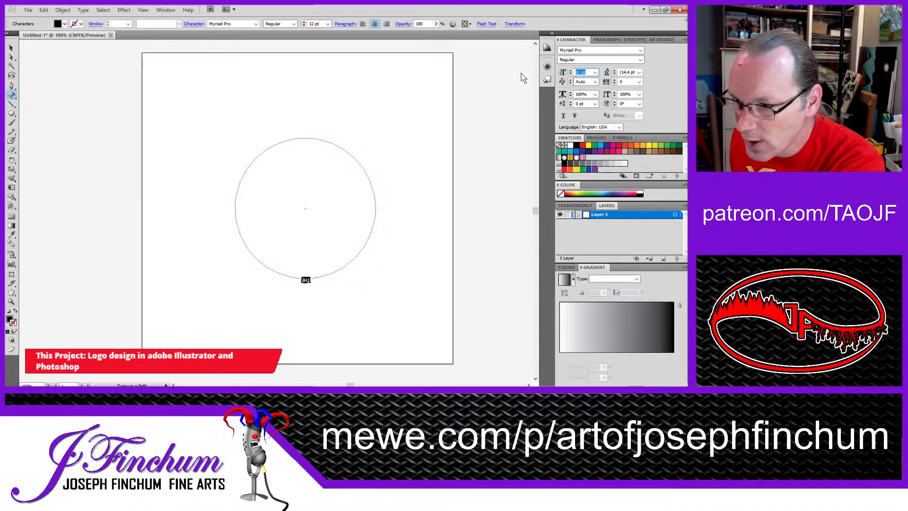
pyautogui.write('19')
pyautogui.press('Return')
pyautogui.write('28')
pyautogui.press('Return')
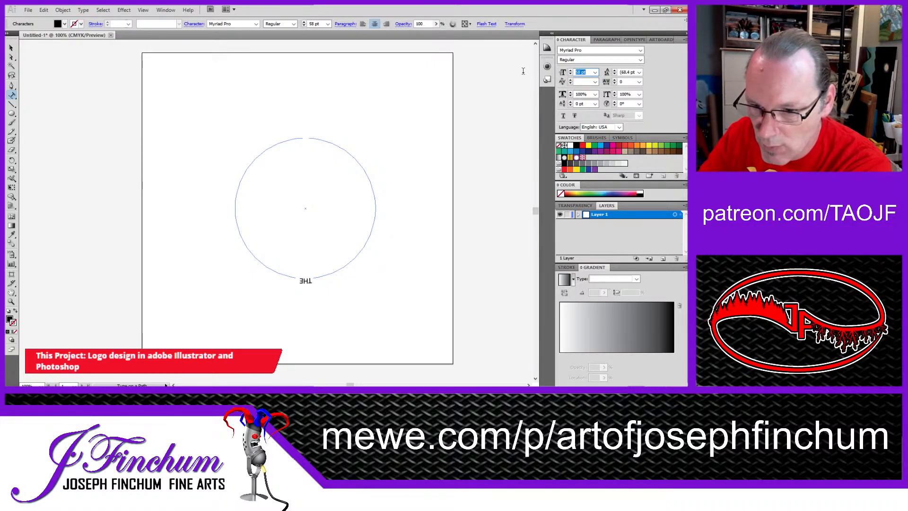
pyautogui.write('71')
pyautogui.press('Return')
pyautogui.write('59')
pyautogui.press('Return')
pyautogui.press('Down')
pyautogui.press('Down')
pyautogui.press('Down')
pyautogui.press('Down')
pyautogui.press('Down')
pyautogui.press('Down')
pyautogui.press('Down')
pyautogui.press('Down')
pyautogui.press('Down')
pyautogui.press('Down')
pyautogui.press('Down')
pyautogui.press('Down')
pyautogui.press('Down')
pyautogui.press('Down')
pyautogui.press('Down')
pyautogui.press('Down')
pyautogui.press('Down')
pyautogui.press('Down')
pyautogui.press('Down')
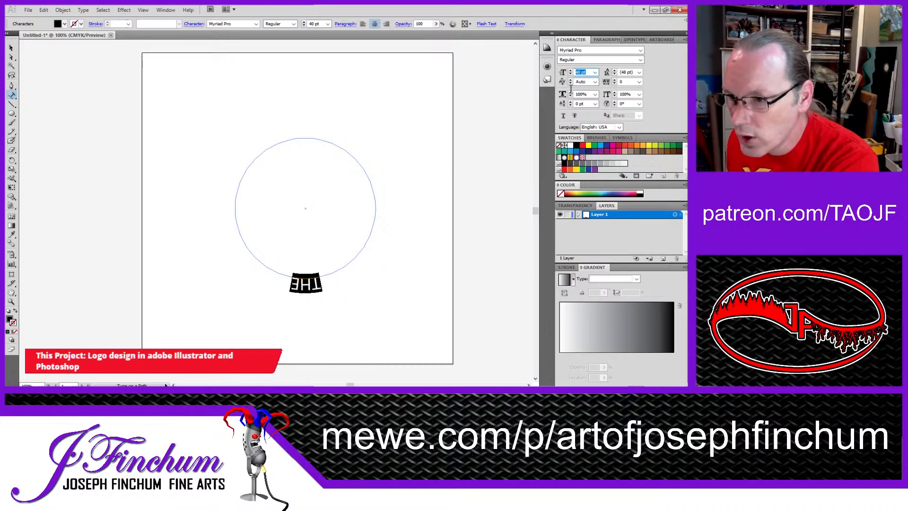
# Step: Change the font style of the selected word THE to Bold
pyautogui.click(563, 116)
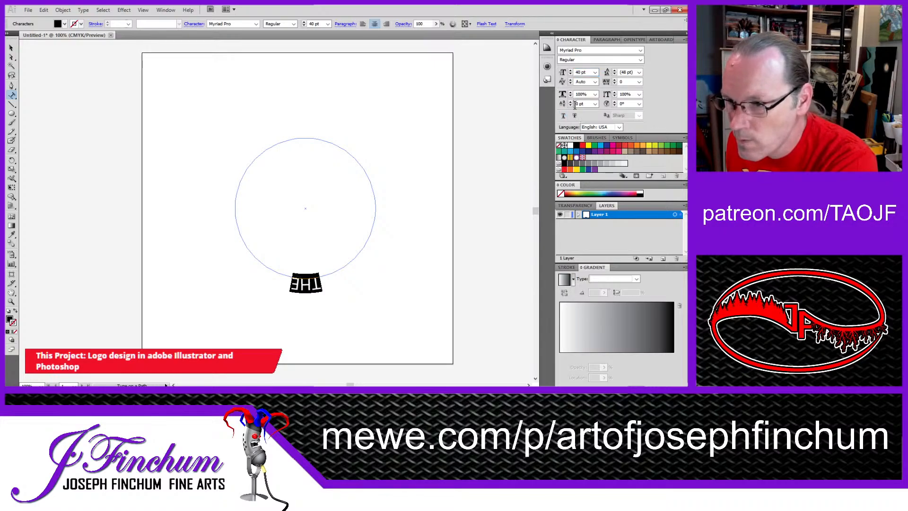
pyautogui.click(640, 60)
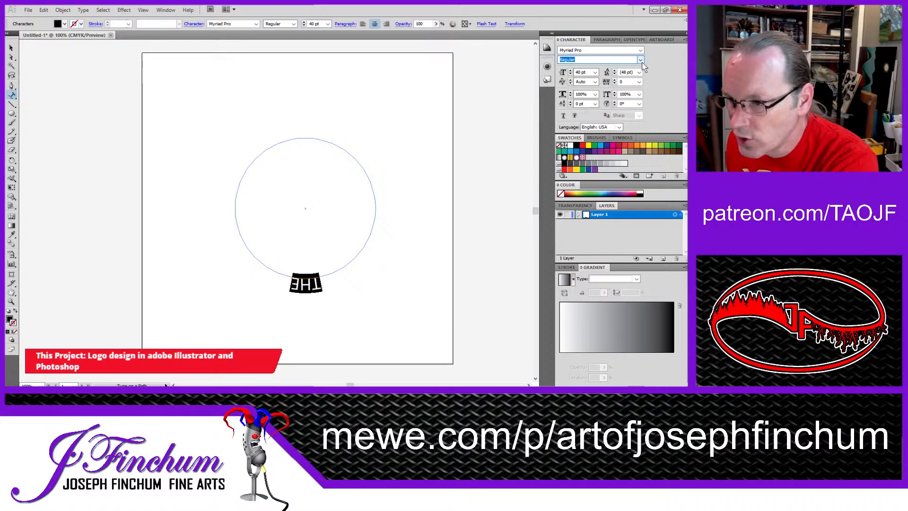
pyautogui.click(610, 115)
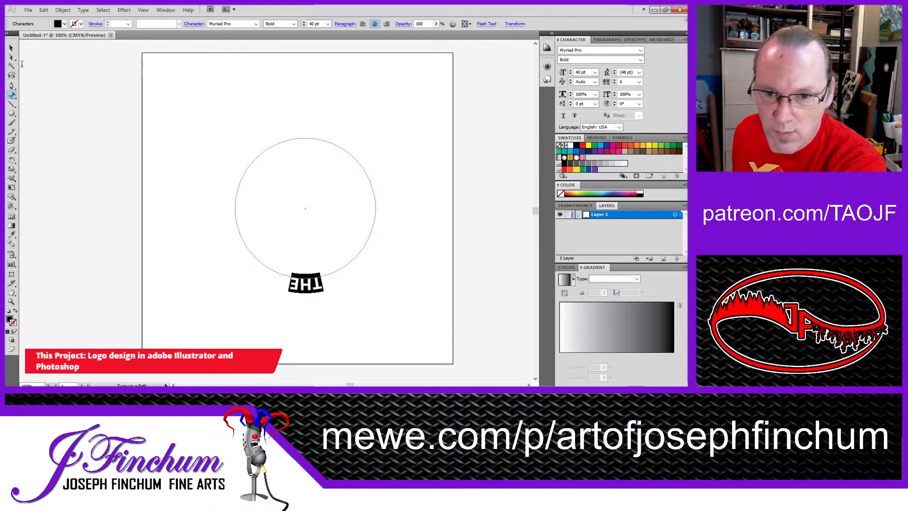
# Step: Rotate the circular path text 180° so THE reads upright at the top of the circle, and deselect it
pyautogui.click(11, 48)
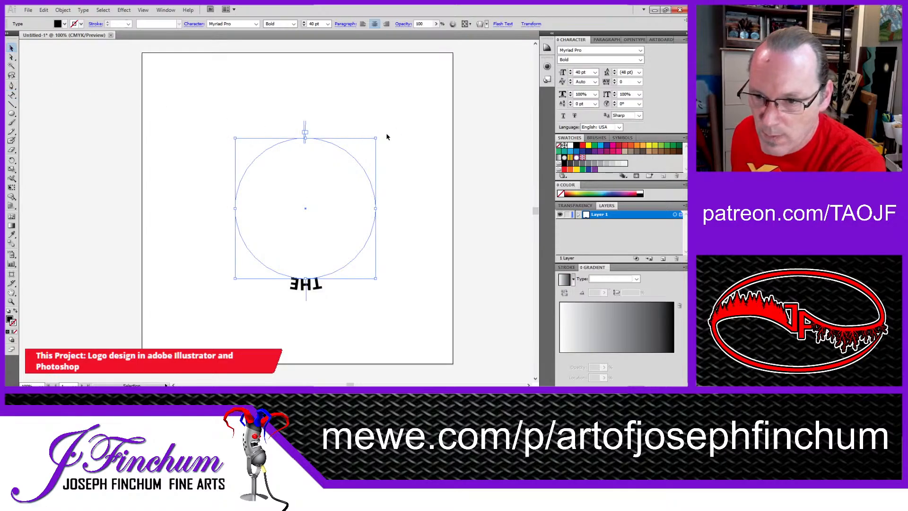
pyautogui.moveTo(378, 137); pyautogui.dragTo(234, 278)
pyautogui.click(257, 102)
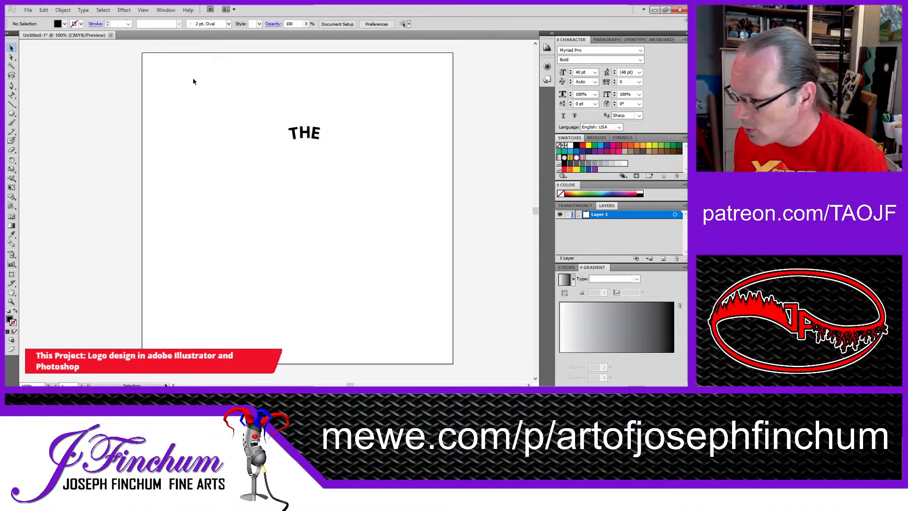
pyautogui.click(316, 137)
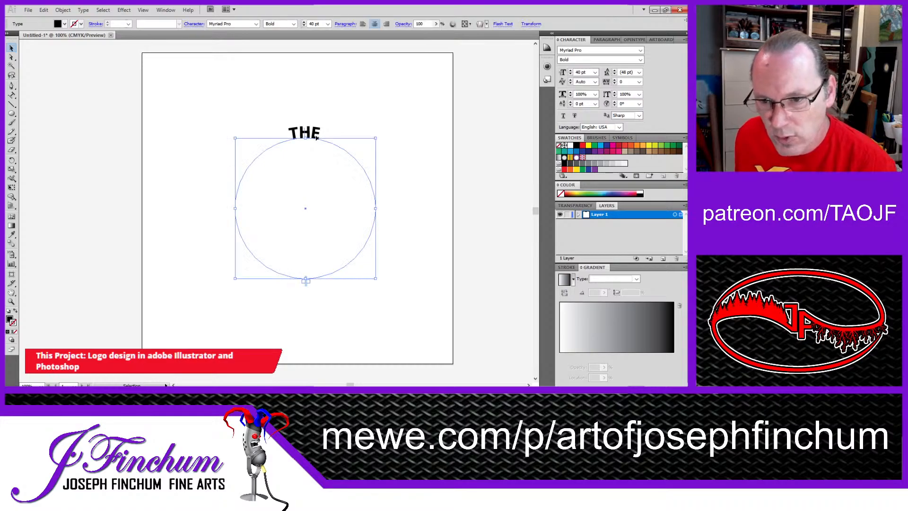
pyautogui.click(350, 102)
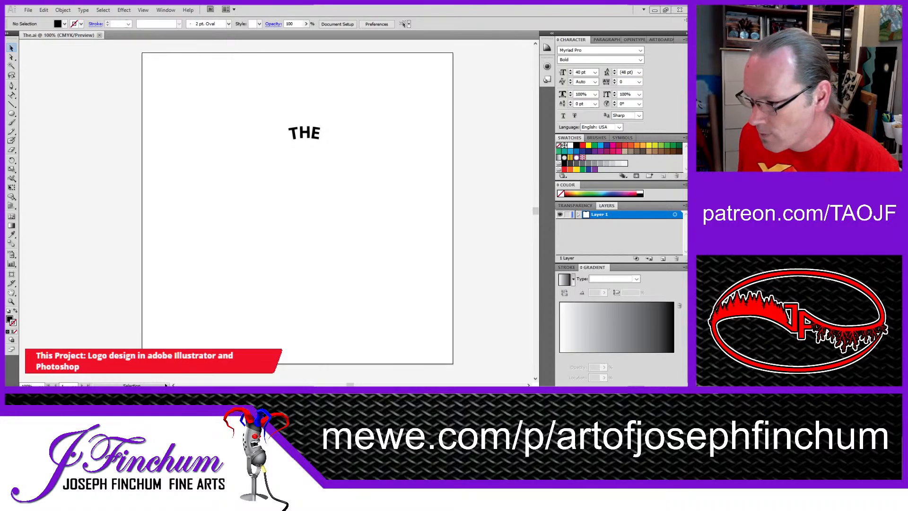
# Step: Switch to Photoshop, place the file The.ai in the logo document and position the word THE within the upper part of the green ring
pyautogui.hotkey('alt', 'Tab')
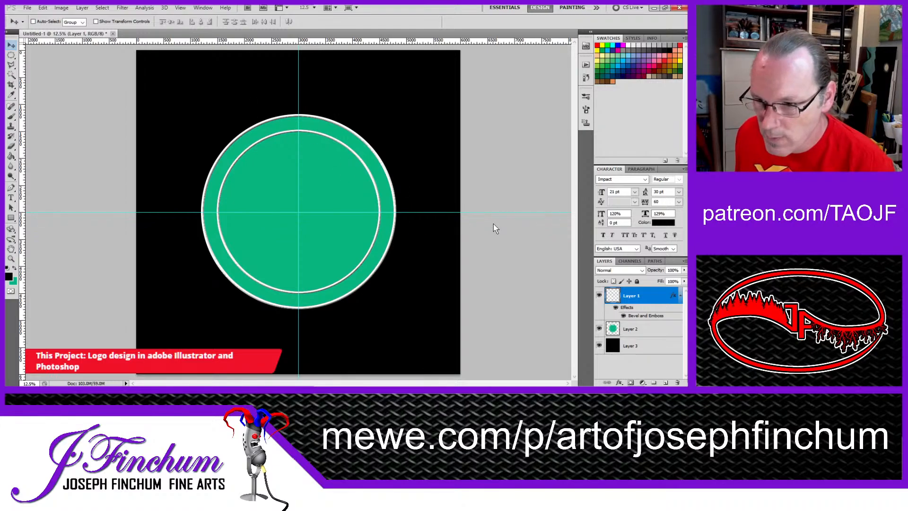
pyautogui.doubleClick(651, 311)
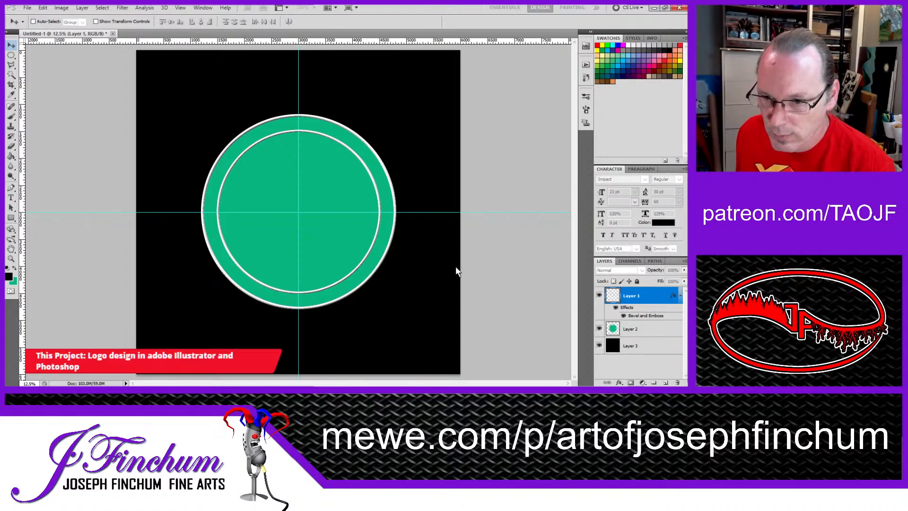
pyautogui.click(409, 235)
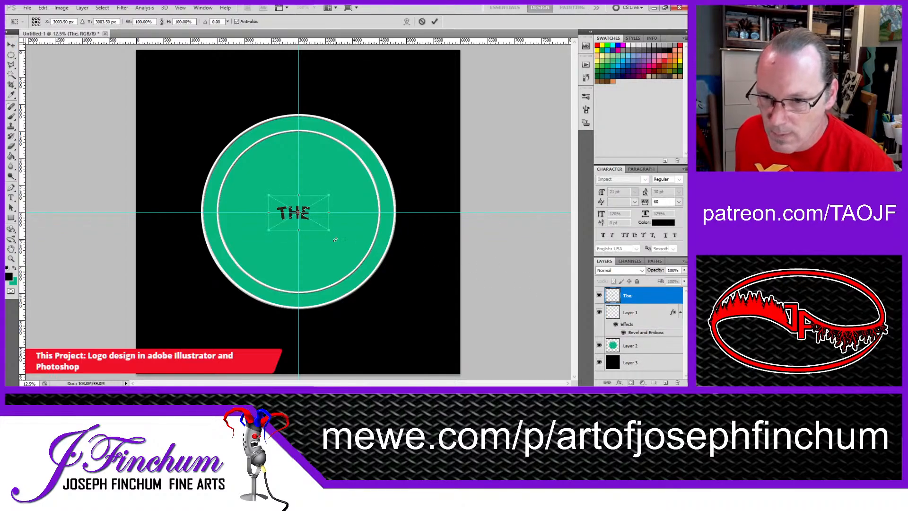
pyautogui.moveTo(317, 224); pyautogui.dragTo(320, 125)
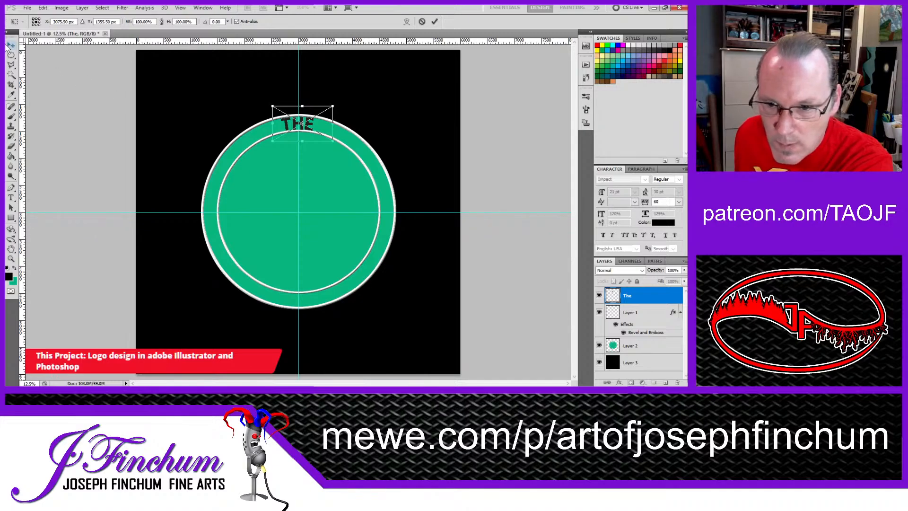
pyautogui.press('Return')
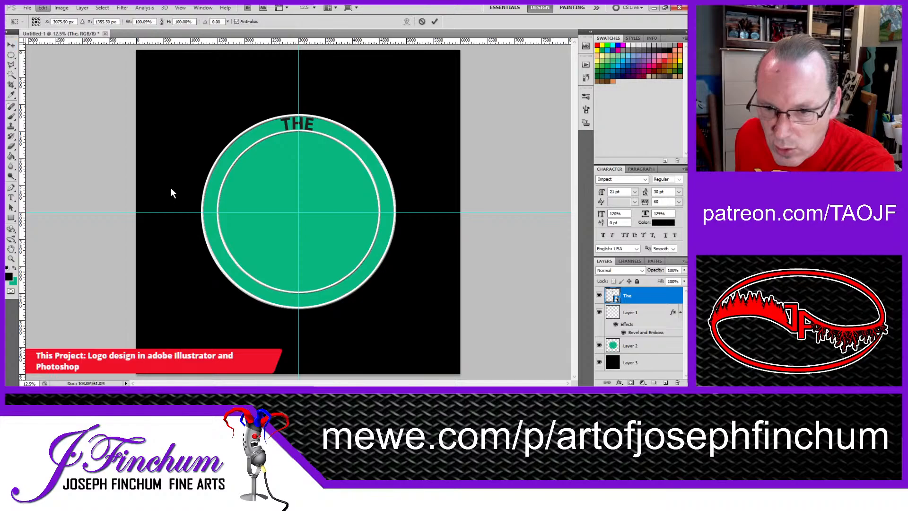
# Step: Rotate the placed word THE by about 0.57° and shift it slightly to centre it on the vertical guide
pyautogui.hotkey('ctrl', 't')
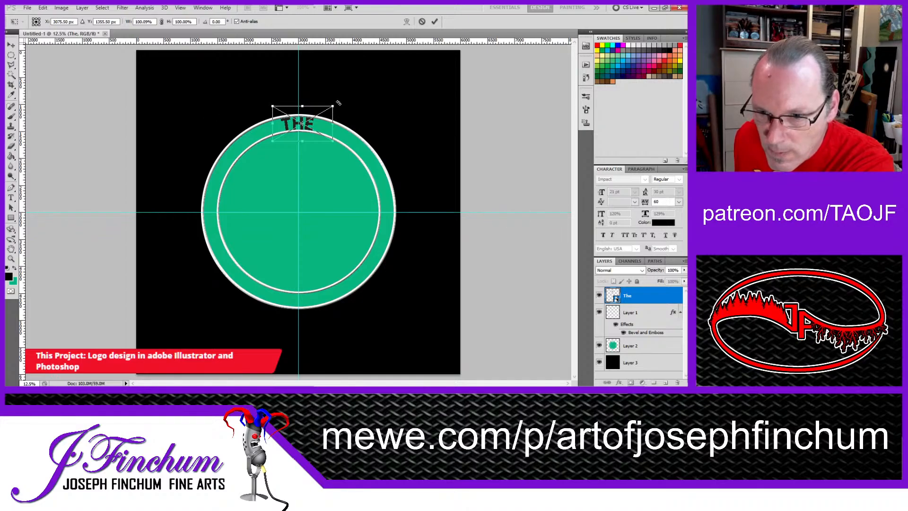
pyautogui.moveTo(339, 102); pyautogui.dragTo(315, 129)
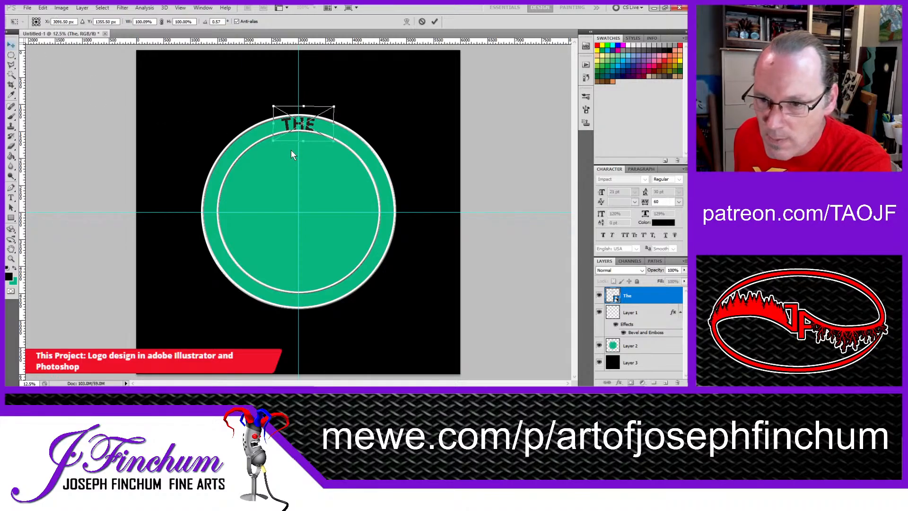
pyautogui.press('Return')
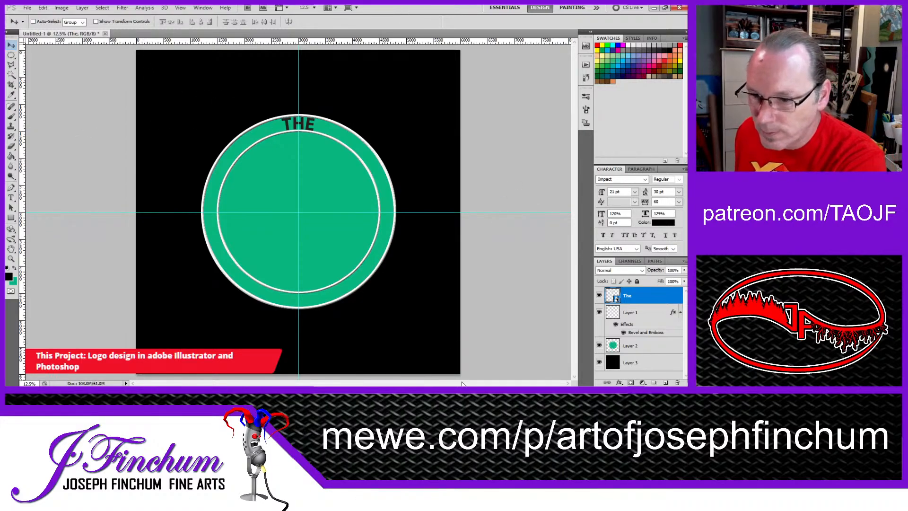
pyautogui.click(236, 390)
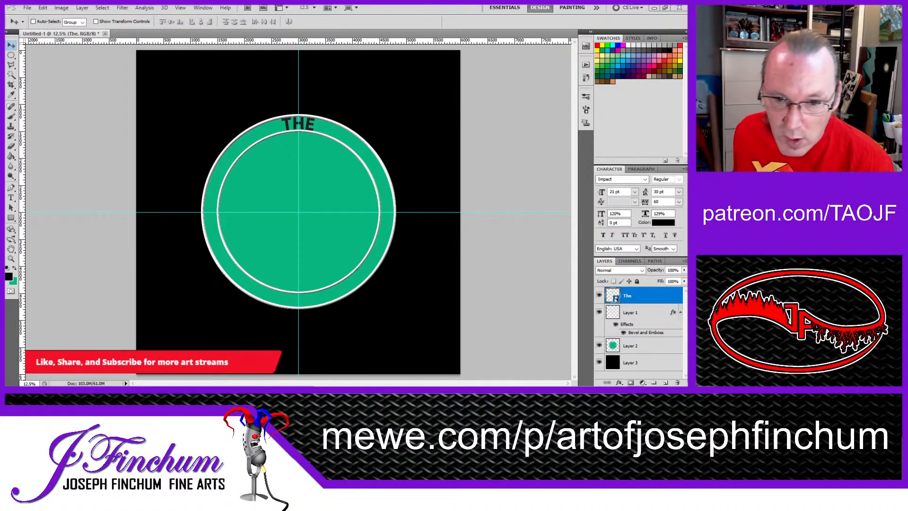
# Step: Add the text STREAM TEAM in 21 pt Impact, centred on the vertical guide in the lower part of the green ring
pyautogui.press('t')
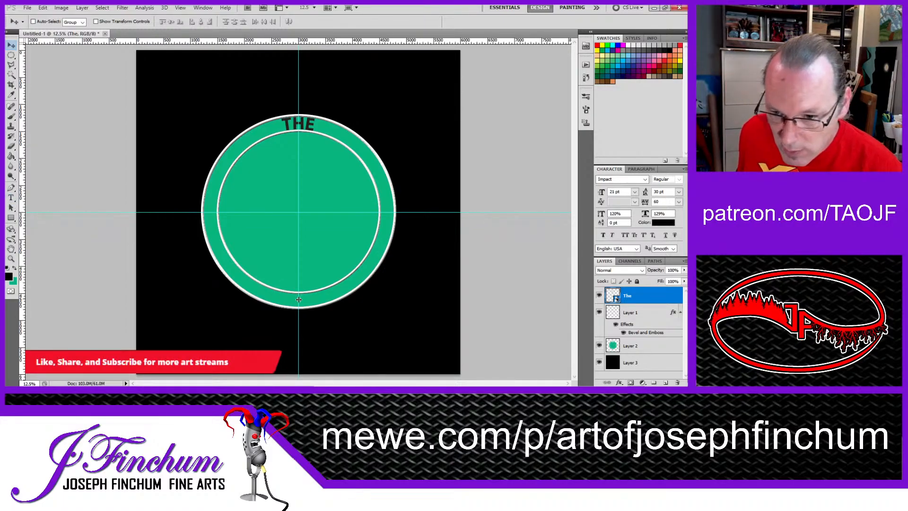
pyautogui.click(11, 198)
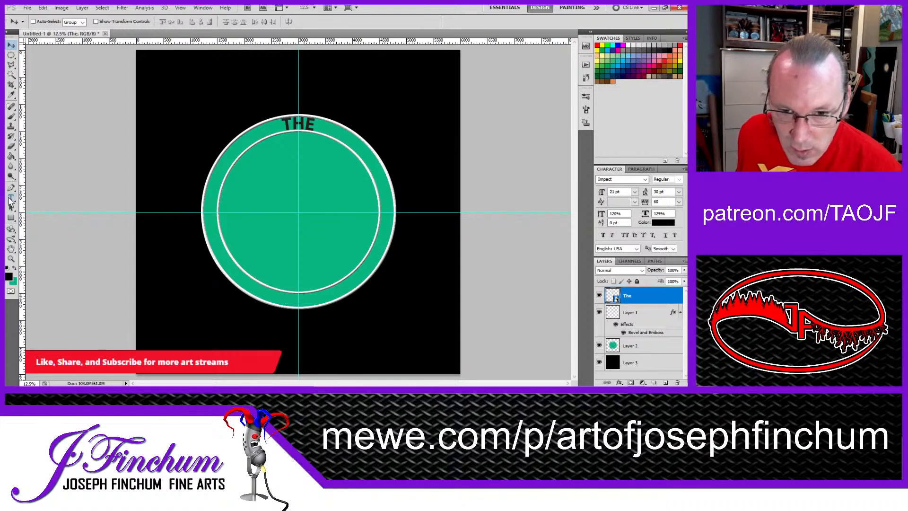
pyautogui.click(298, 300)
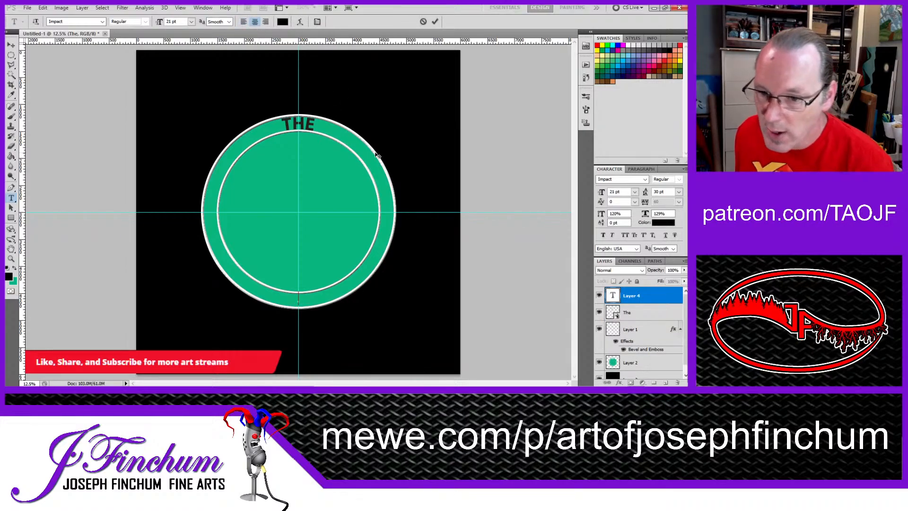
pyautogui.write('stre')
pyautogui.press('BackSpace')
pyautogui.press('BackSpace')
pyautogui.press('BackSpace')
pyautogui.press('BackSpace')
pyautogui.write('STRE')
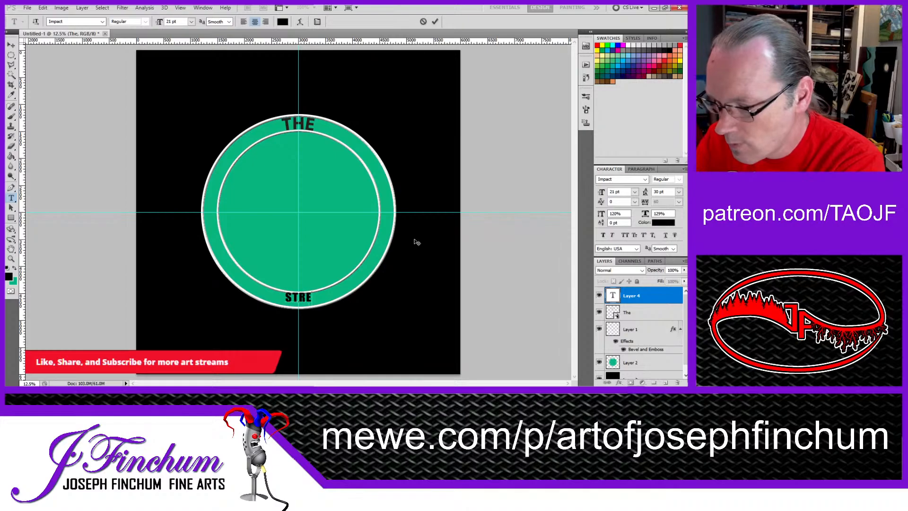
pyautogui.write('AM TEAM')
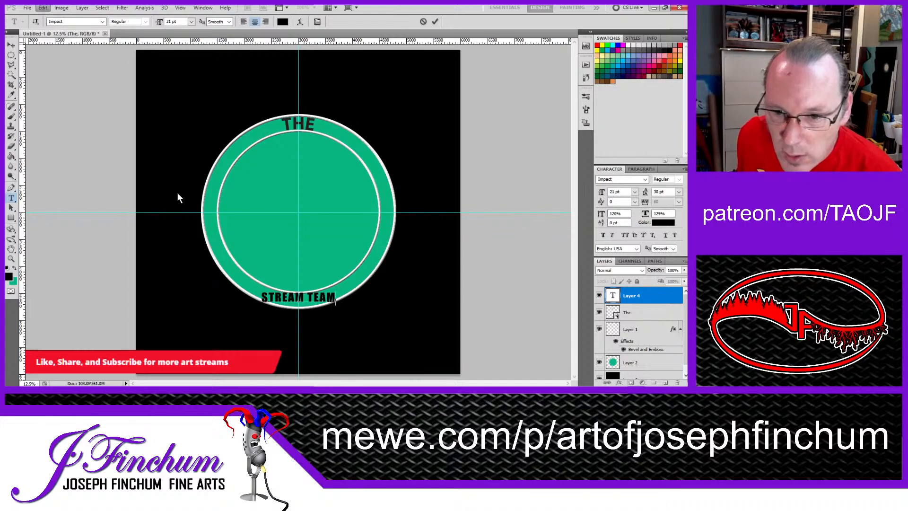
# Step: Rasterize the STREAM TEAM type layer
pyautogui.click(175, 229)
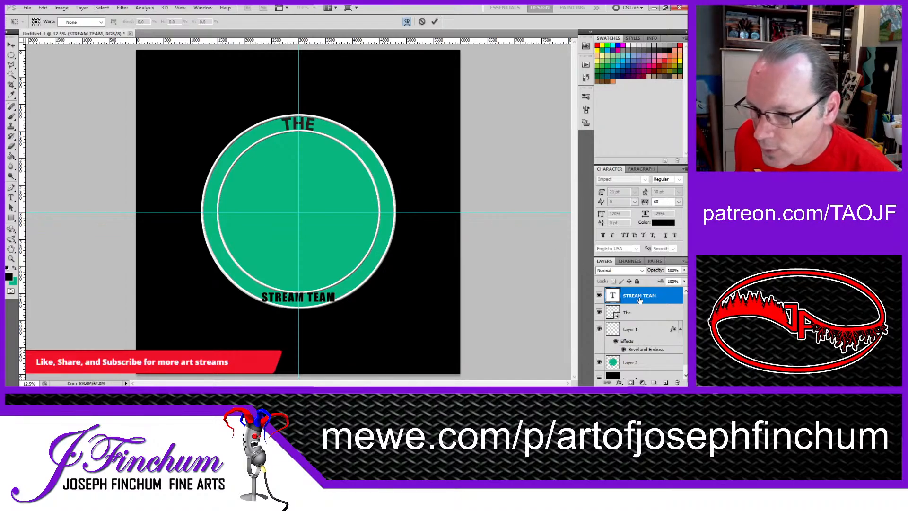
pyautogui.click(11, 45)
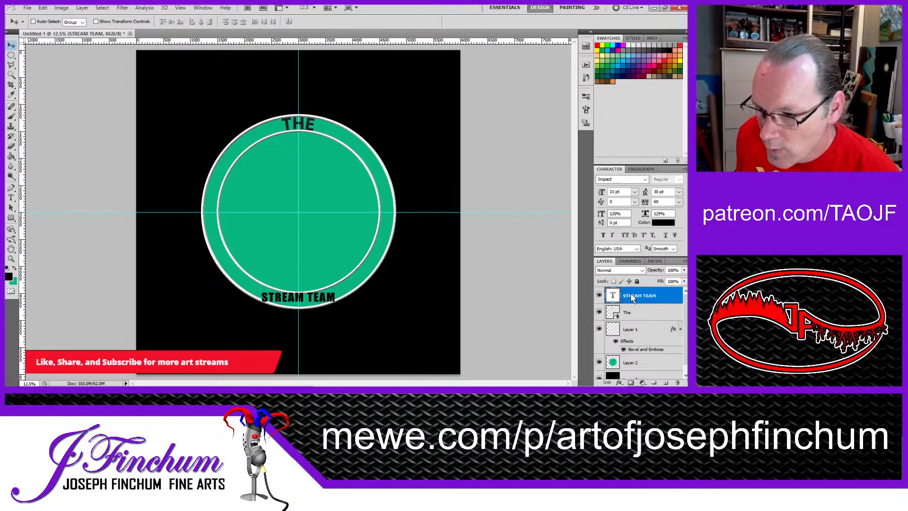
pyautogui.click(628, 137)
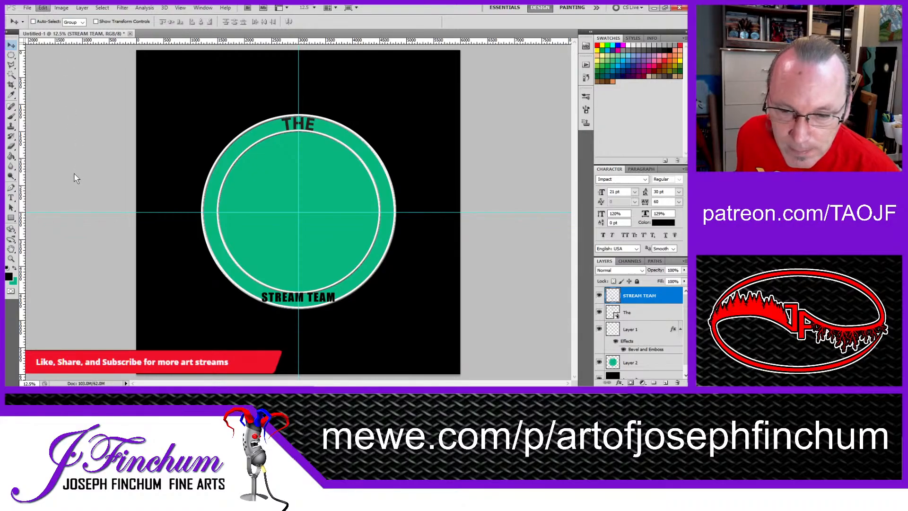
# Step: Try to warp the lower edge of the STREAM TEAM lettering downward to follow the ring's curve
pyautogui.click(182, 226)
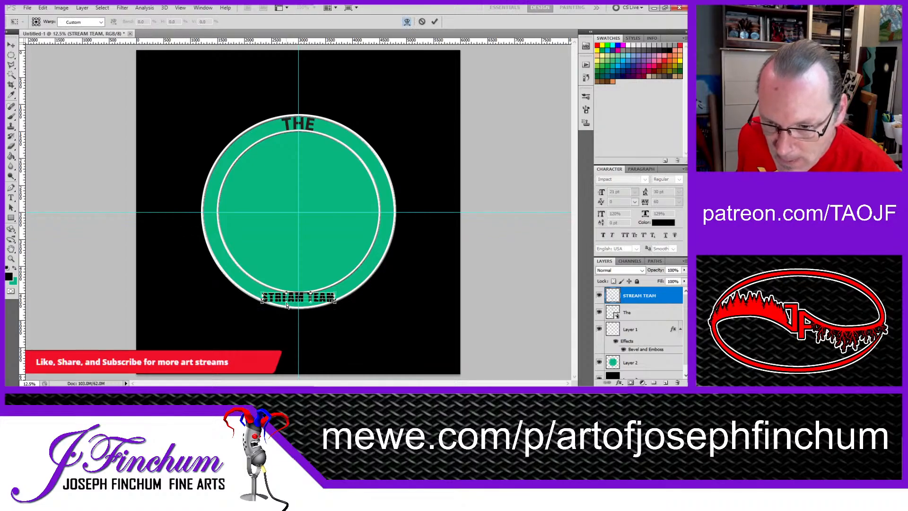
pyautogui.moveTo(286, 302); pyautogui.dragTo(310, 297)
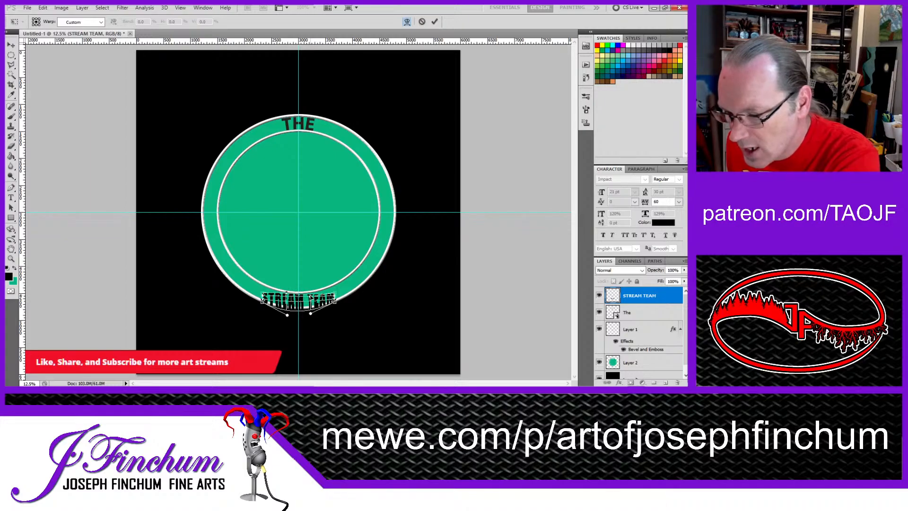
pyautogui.hotkey('ctrl', 'z')
pyautogui.hotkey('ctrl', 'z')
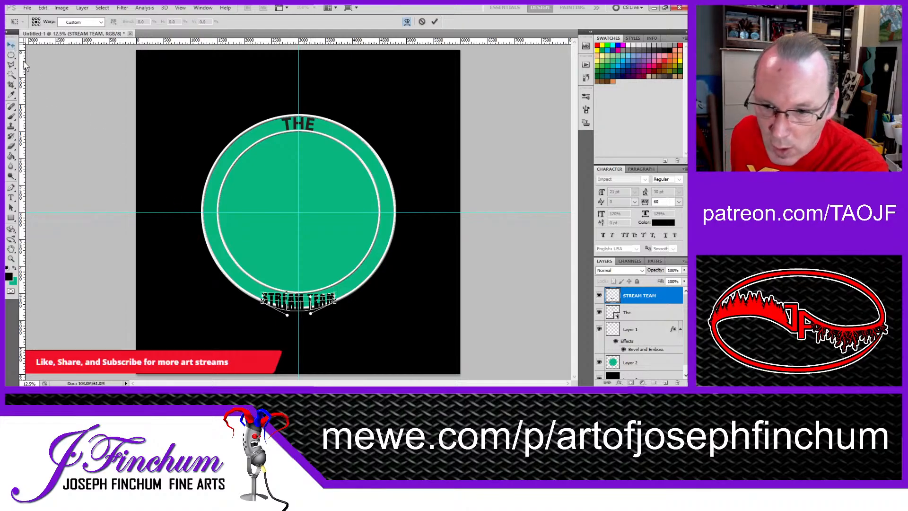
pyautogui.press('Escape')
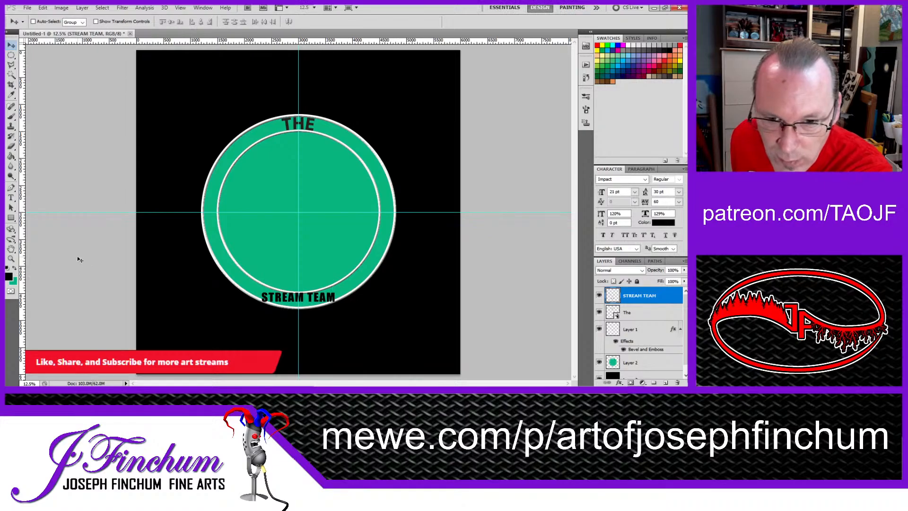
pyautogui.click(12, 197)
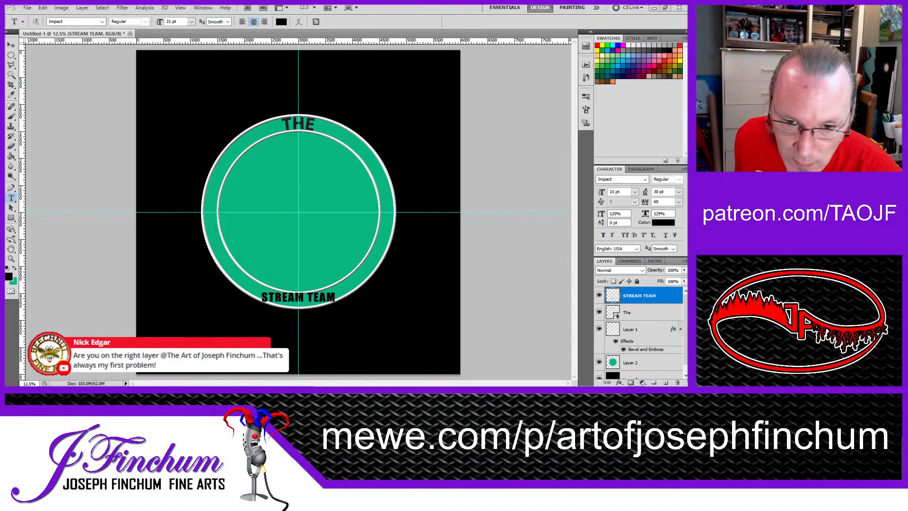
pyautogui.click(416, 40)
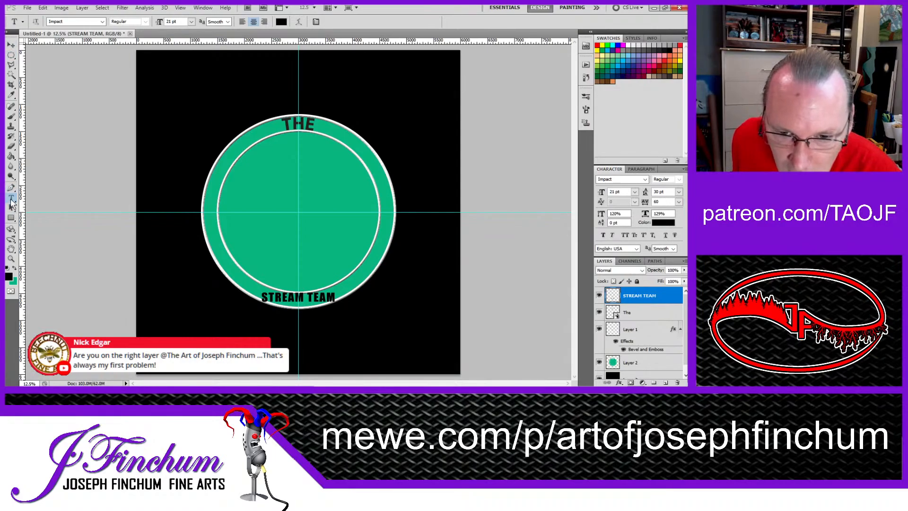
pyautogui.click(12, 45)
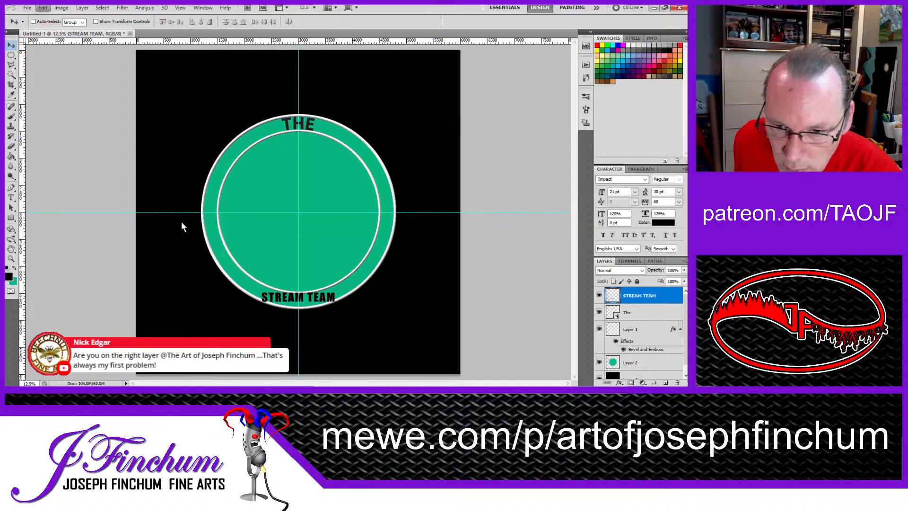
pyautogui.hotkey('ctrl', 't')
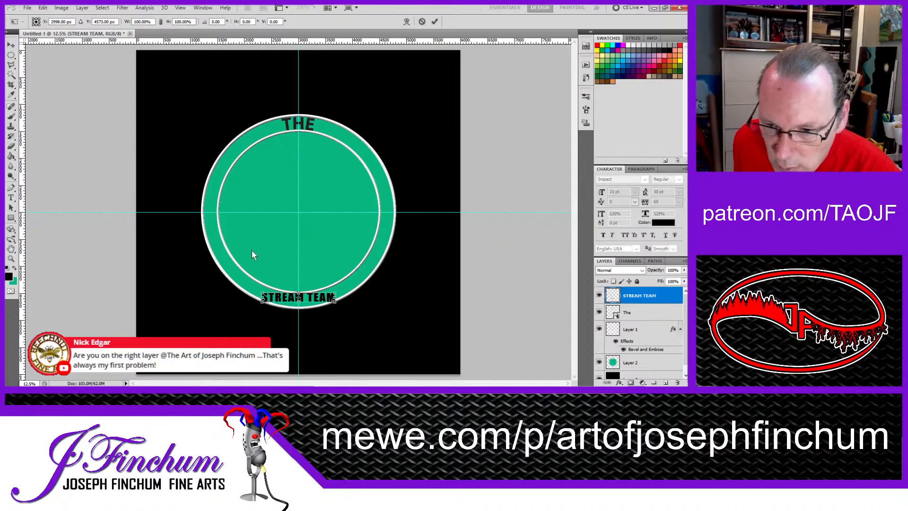
pyautogui.moveTo(263, 294)
pyautogui.mouseDown()
pyautogui.moveTo(261, 283)
pyautogui.moveTo(263, 294)
pyautogui.mouseUp()
pyautogui.hotkey('ctrl', 'z')
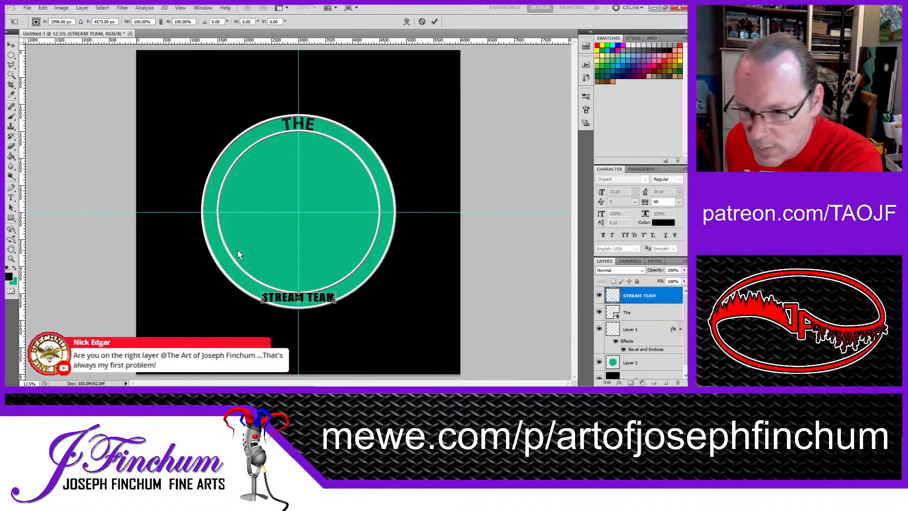
# Step: Warp the STREAM TEAM lettering by raising both upper corners so its ends rise along the ring's inner curve
pyautogui.click(10, 45)
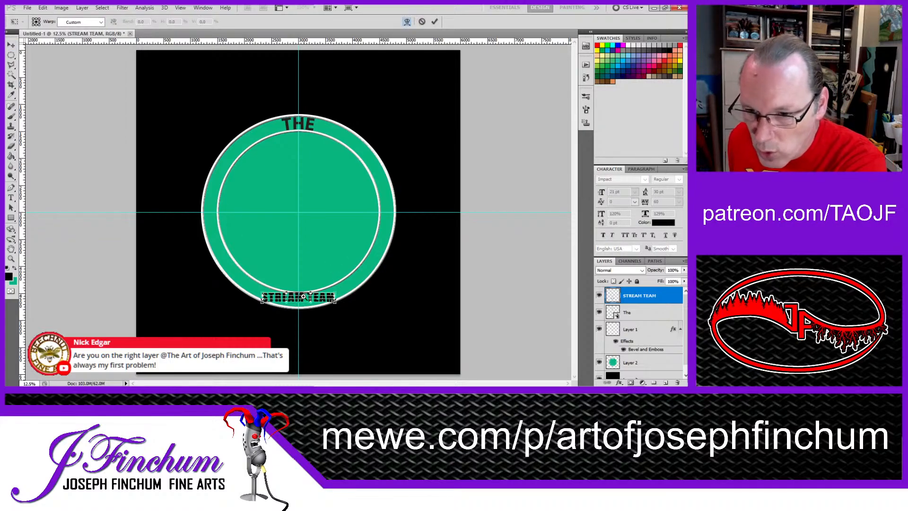
pyautogui.keyDown('ctrl'); pyautogui.click(297, 292); pyautogui.keyUp('ctrl')
pyautogui.keyDown('ctrl'); pyautogui.click(297, 293); pyautogui.keyUp('ctrl')
pyautogui.keyDown('ctrl'); pyautogui.click(297, 293); pyautogui.keyUp('ctrl')
pyautogui.keyDown('ctrl'); pyautogui.click(297, 293); pyautogui.keyUp('ctrl')
pyautogui.keyDown('ctrl'); pyautogui.click(299, 290); pyautogui.keyUp('ctrl')
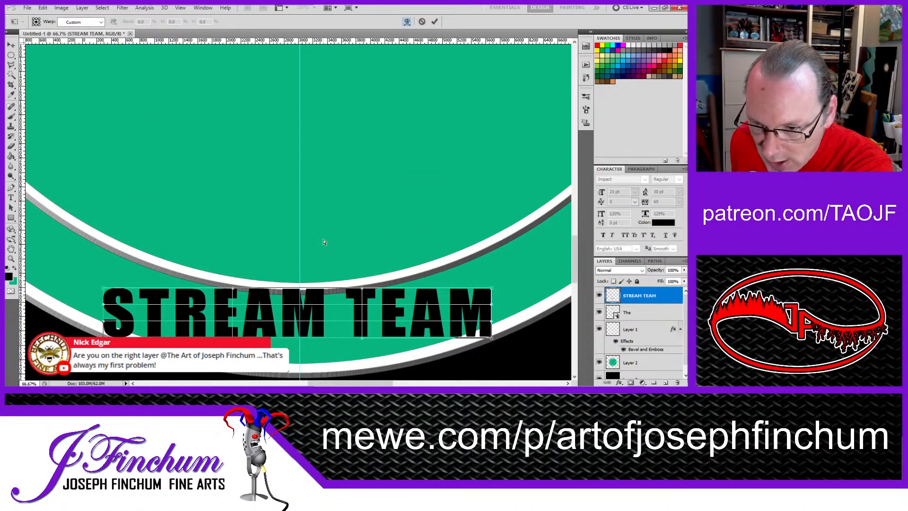
pyautogui.moveTo(333, 266); pyautogui.dragTo(335, 142)
pyautogui.moveTo(104, 165); pyautogui.dragTo(104, 128)
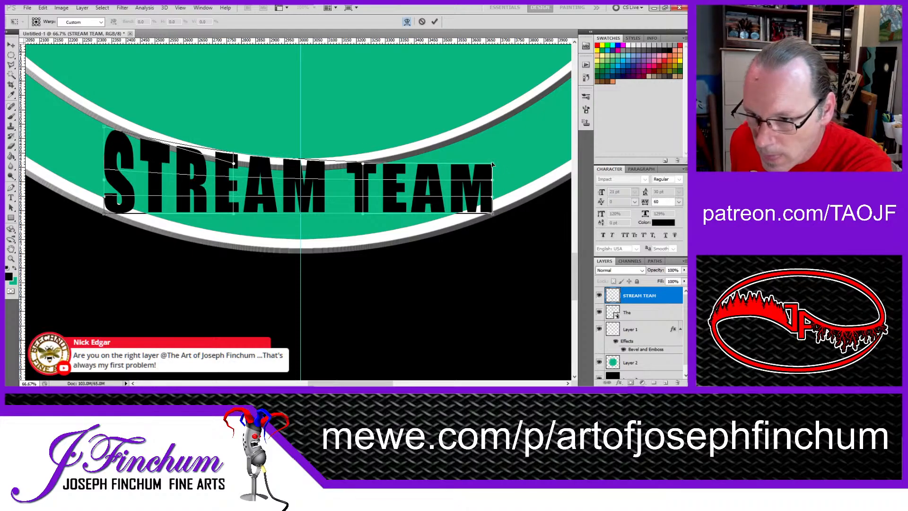
pyautogui.moveTo(493, 166); pyautogui.dragTo(491, 133)
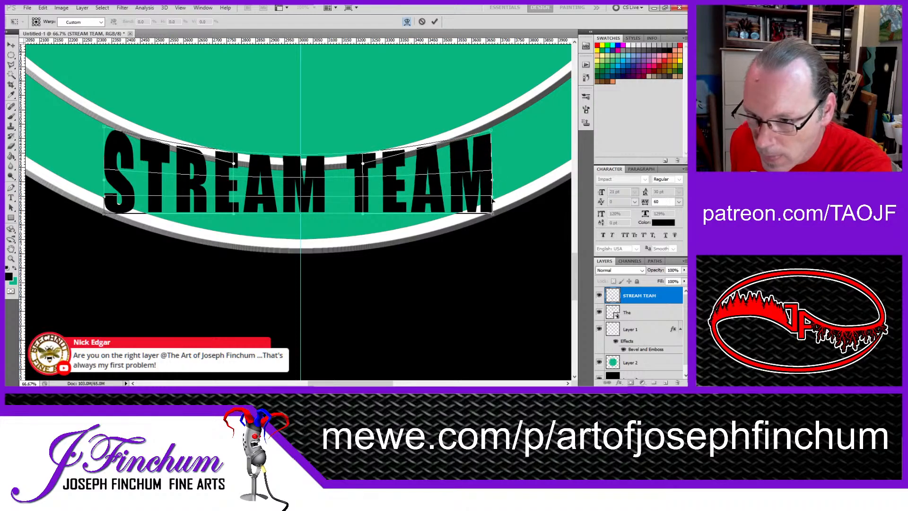
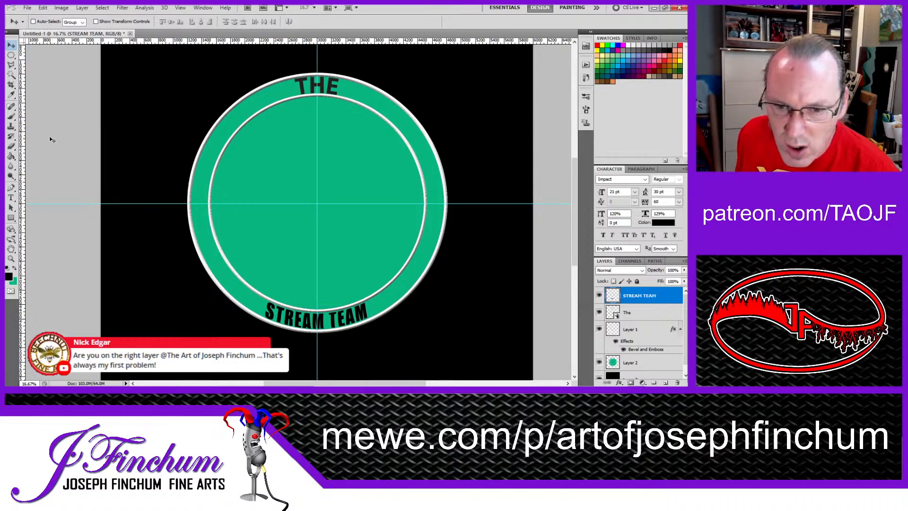
# Step: Stretch the STREAM TEAM lettering horizontally in both directions to about 172% of its width, keeping it centred on the vertical guide
pyautogui.click(11, 198)
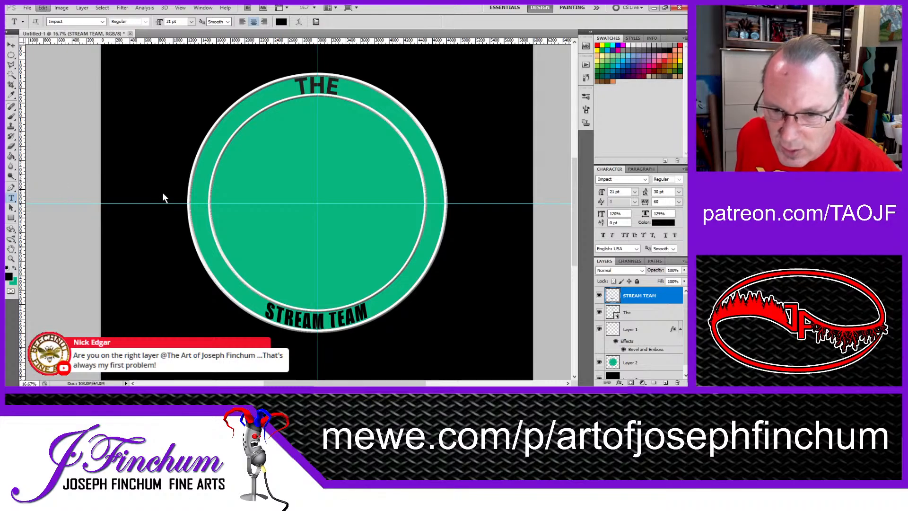
pyautogui.hotkey('ctrl', 't')
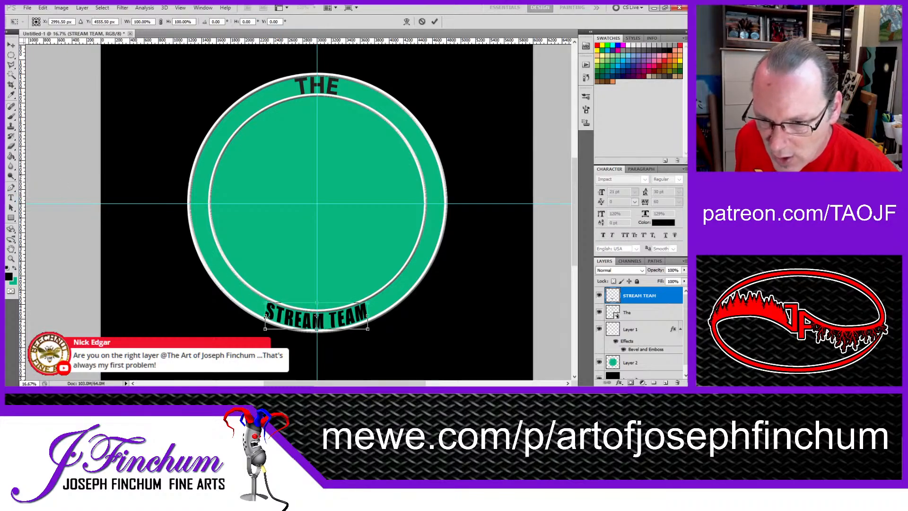
pyautogui.moveTo(265, 315); pyautogui.dragTo(229, 296)
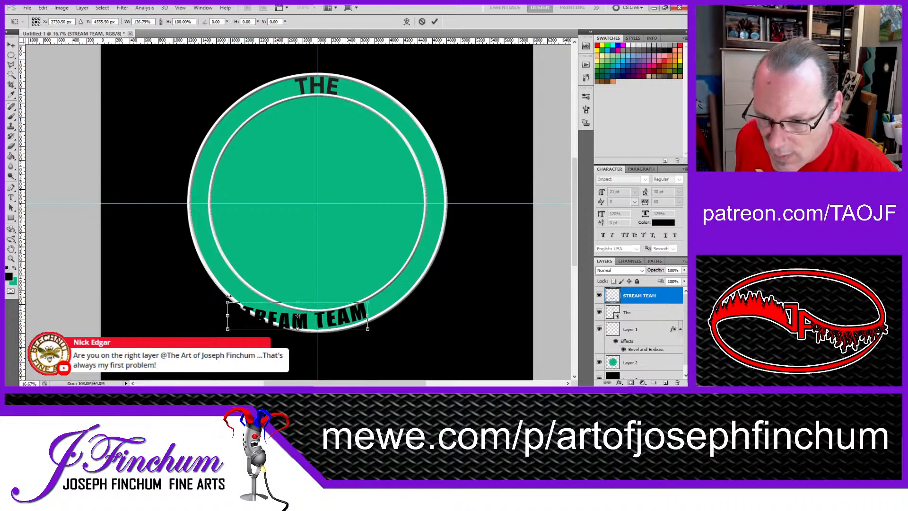
pyautogui.moveTo(368, 315); pyautogui.dragTo(406, 315)
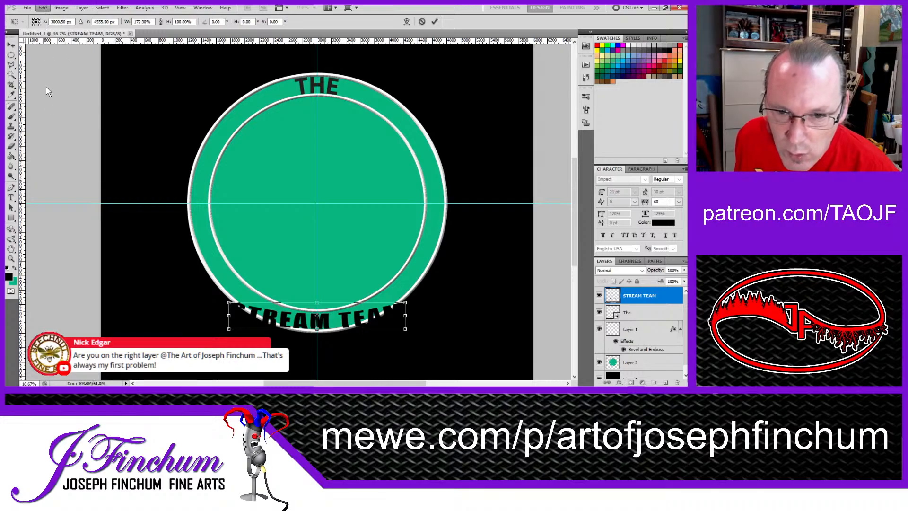
# Step: Warp the widened STREAM TEAM lettering by raising the corners and edge handles at both ends so they rise along the ring
pyautogui.click(179, 228)
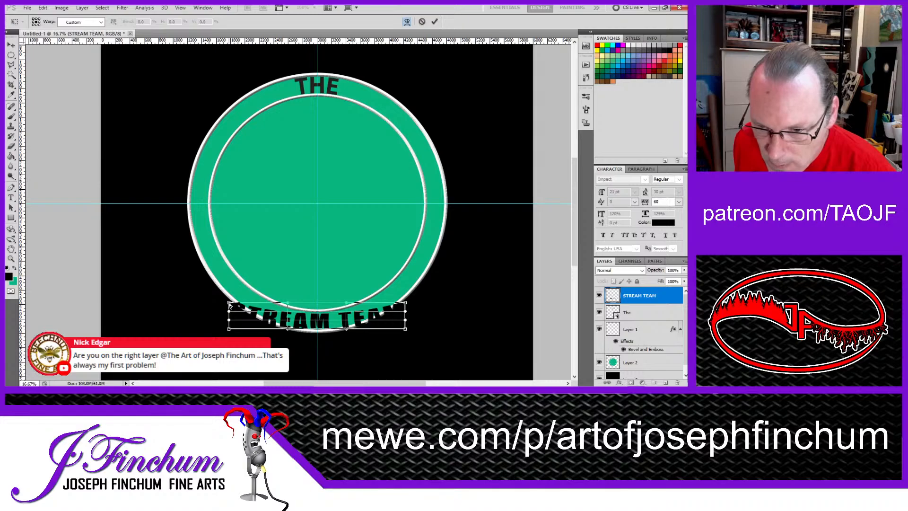
pyautogui.moveTo(229, 306); pyautogui.dragTo(229, 277)
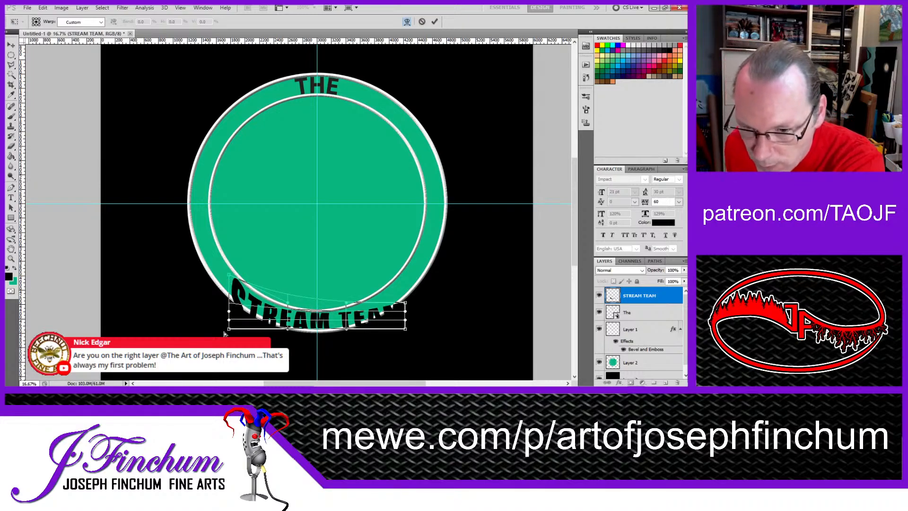
pyautogui.moveTo(229, 313); pyautogui.dragTo(229, 292)
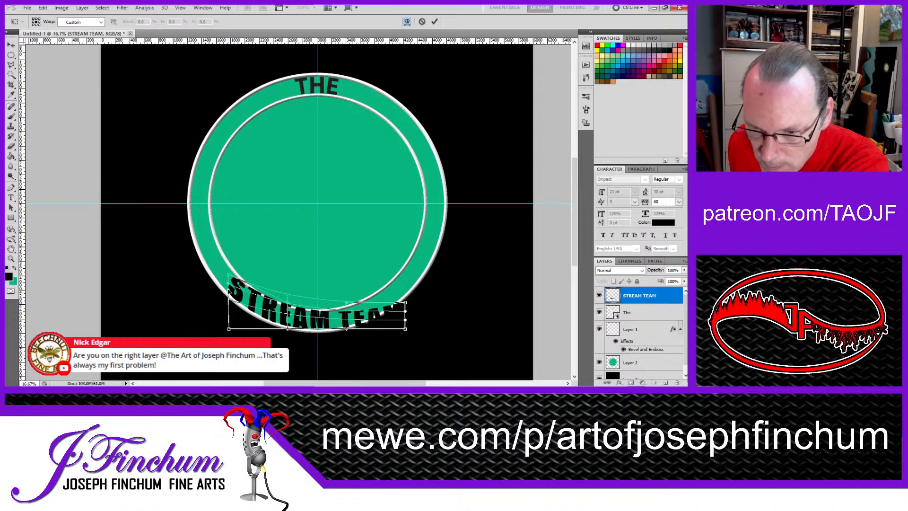
pyautogui.moveTo(230, 329); pyautogui.dragTo(230, 313)
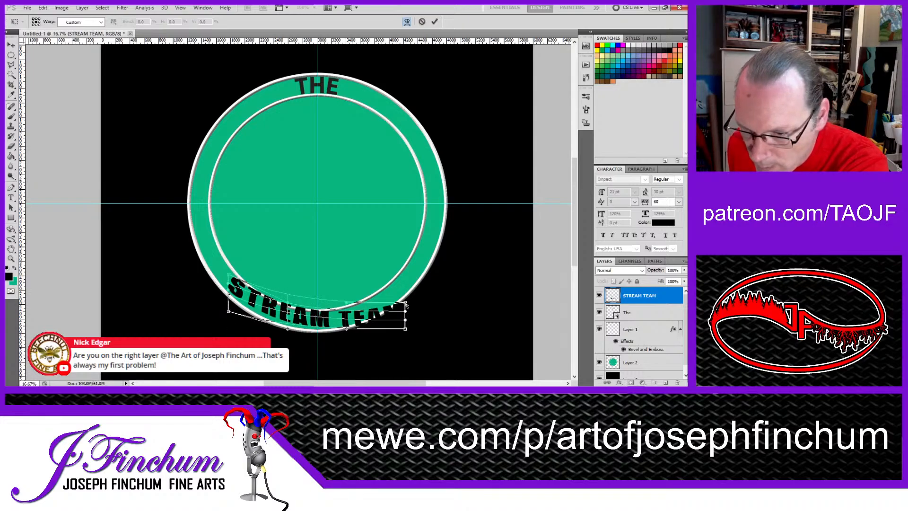
pyautogui.moveTo(405, 305)
pyautogui.mouseDown()
pyautogui.moveTo(403, 278)
pyautogui.moveTo(405, 290)
pyautogui.mouseUp()
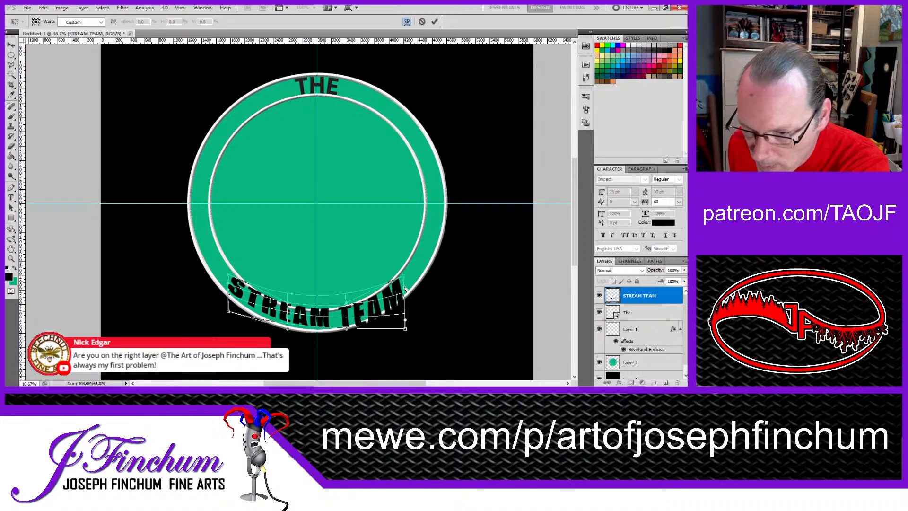
pyautogui.moveTo(406, 320); pyautogui.dragTo(405, 294)
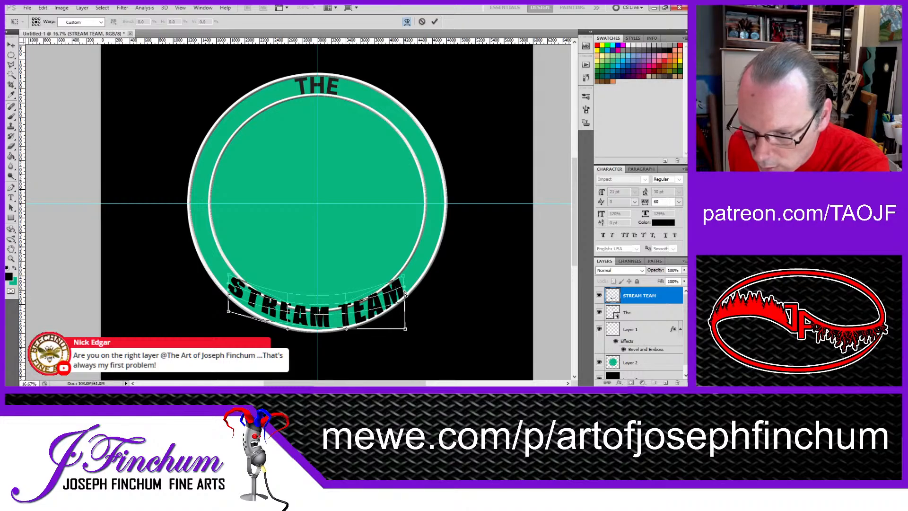
pyautogui.moveTo(405, 328); pyautogui.dragTo(406, 314)
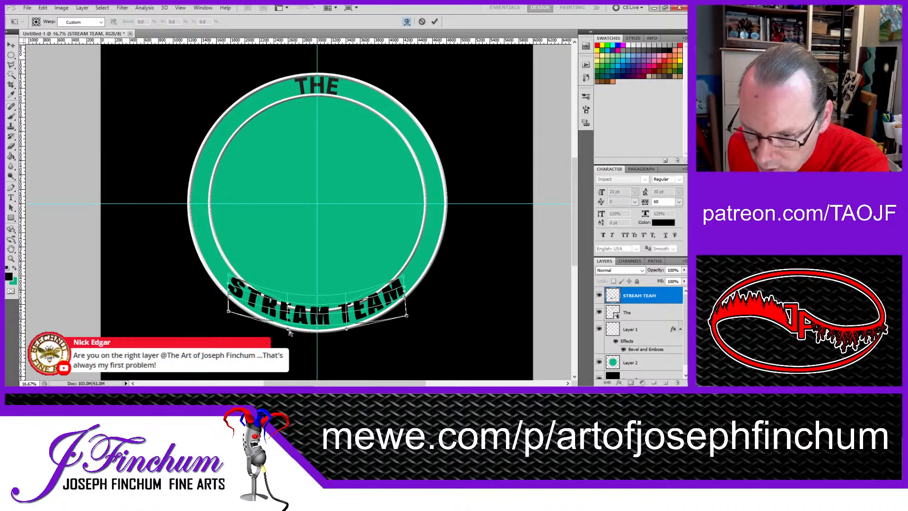
# Step: Bend the middle of the STREAM TEAM warp downward along its upper and lower edges to fit between the two white rings
pyautogui.moveTo(288, 330); pyautogui.dragTo(290, 337)
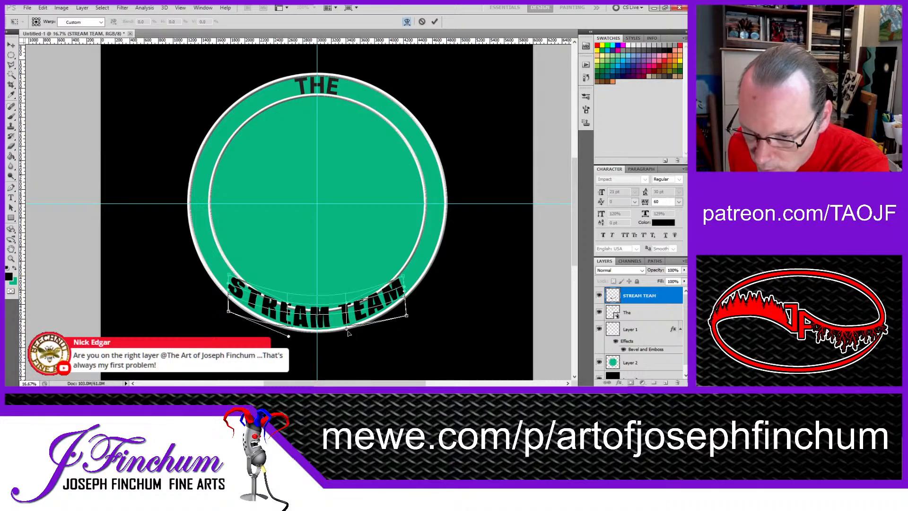
pyautogui.moveTo(347, 330); pyautogui.dragTo(347, 330)
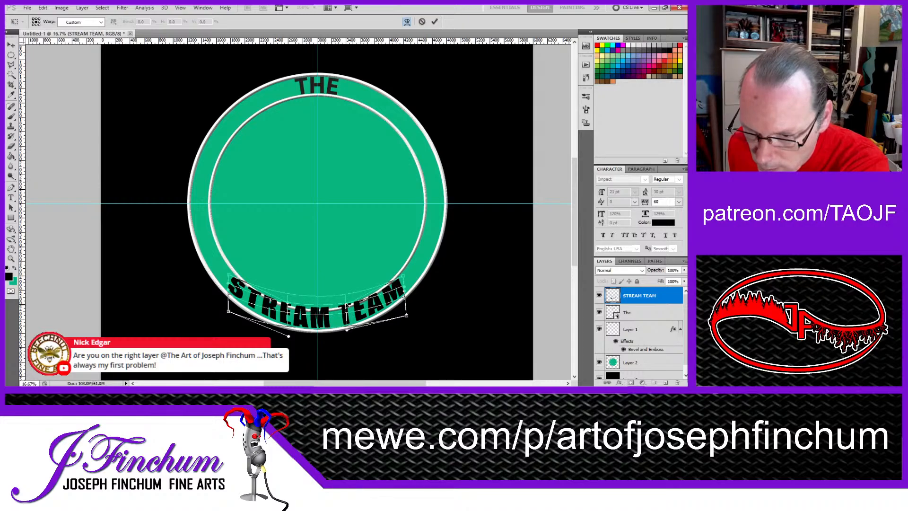
pyautogui.moveTo(286, 294); pyautogui.dragTo(288, 301)
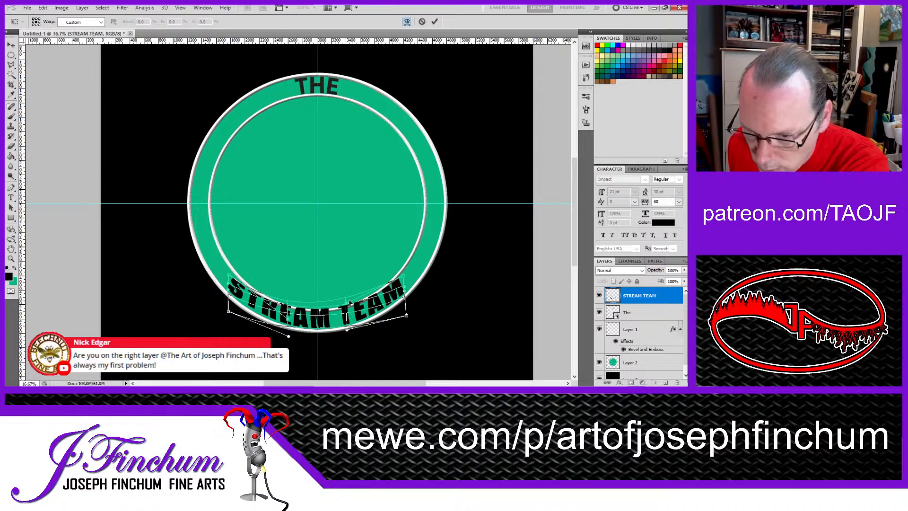
pyautogui.moveTo(347, 308); pyautogui.dragTo(348, 319)
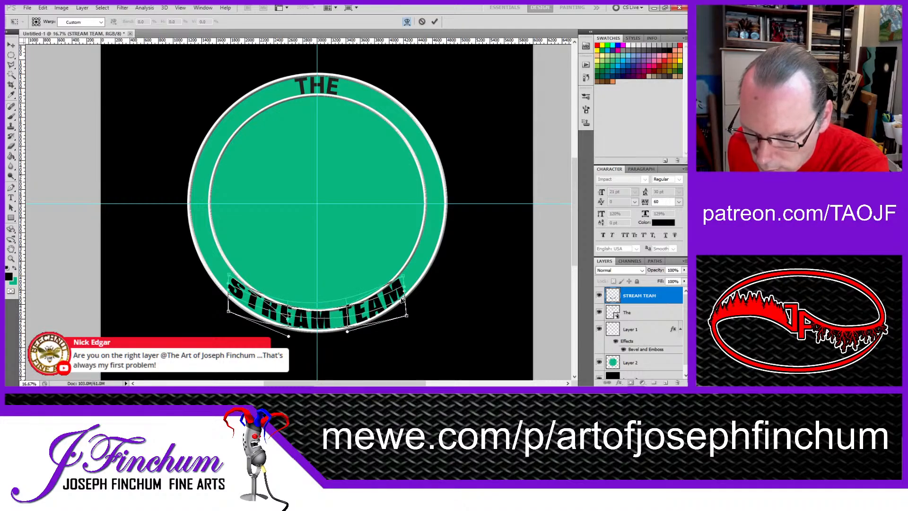
pyautogui.moveTo(409, 319); pyautogui.dragTo(409, 317)
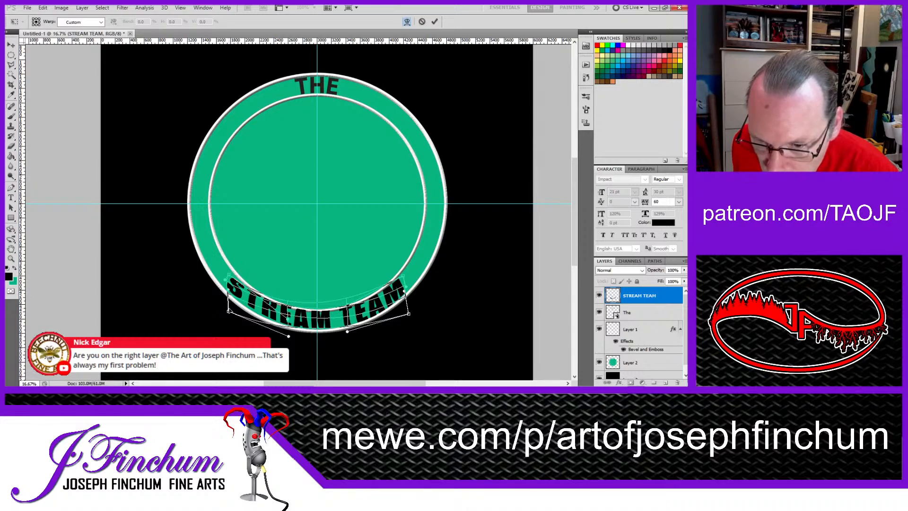
# Step: Spread the lower corners and side handles of the STREAM TEAM warp outward, lower its middle slightly, and apply the warp
pyautogui.moveTo(229, 311); pyautogui.dragTo(218, 308)
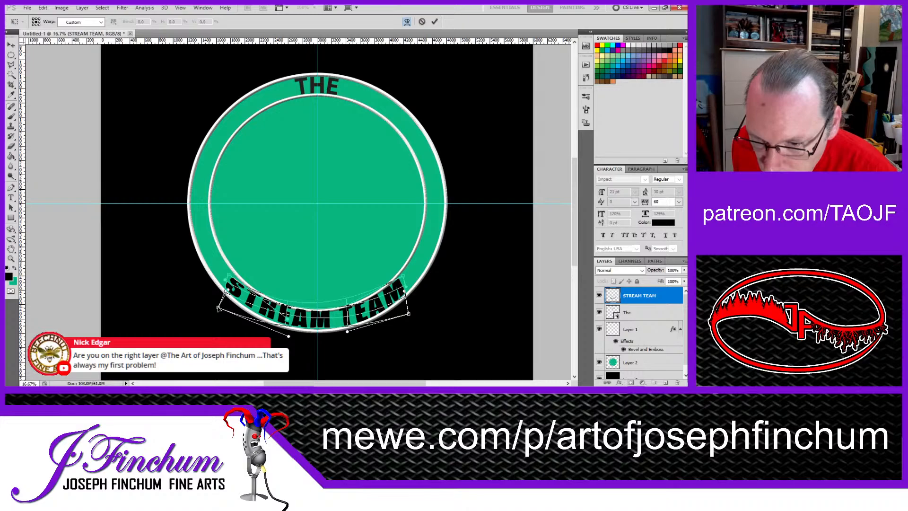
pyautogui.moveTo(409, 316); pyautogui.dragTo(410, 309)
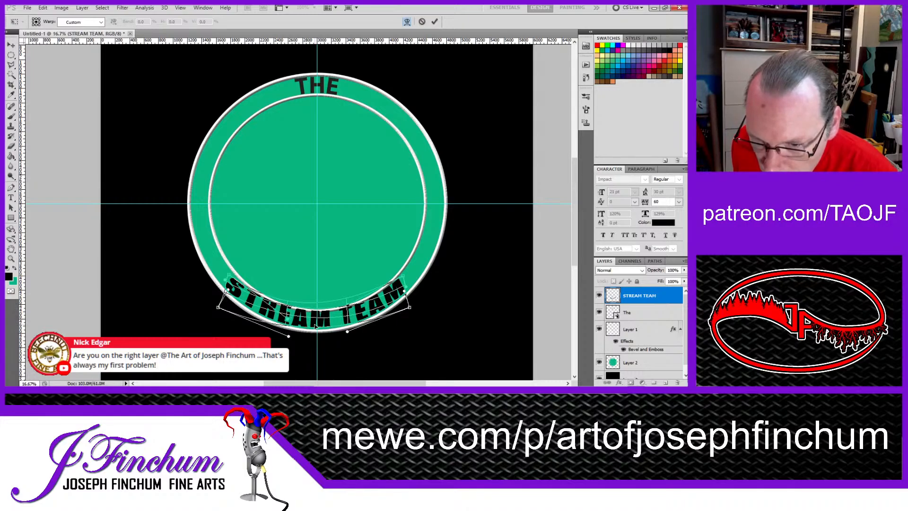
pyautogui.moveTo(315, 326); pyautogui.dragTo(316, 328)
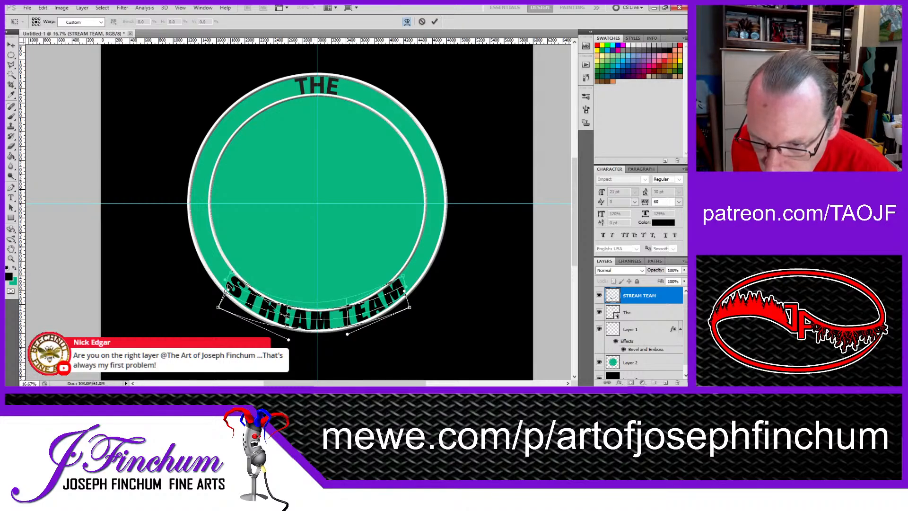
pyautogui.moveTo(227, 292); pyautogui.dragTo(223, 289)
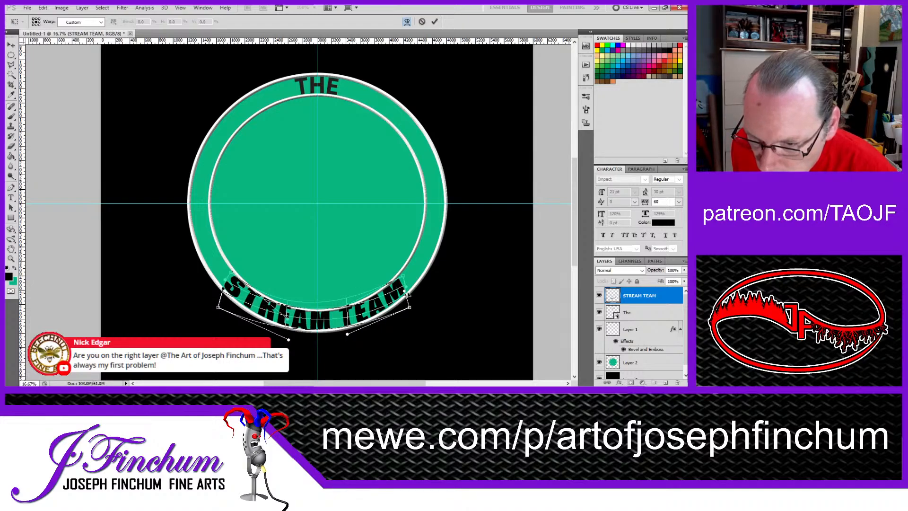
pyautogui.moveTo(406, 291); pyautogui.dragTo(409, 287)
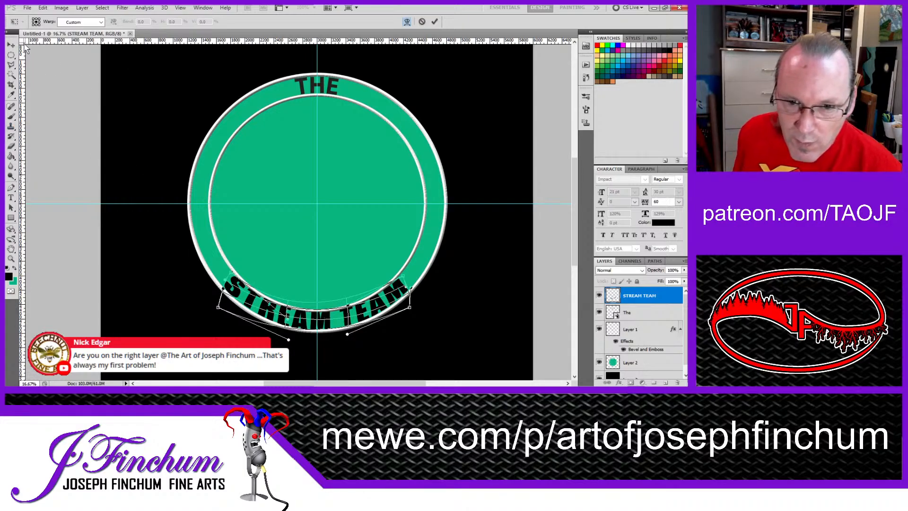
pyautogui.press('Return')
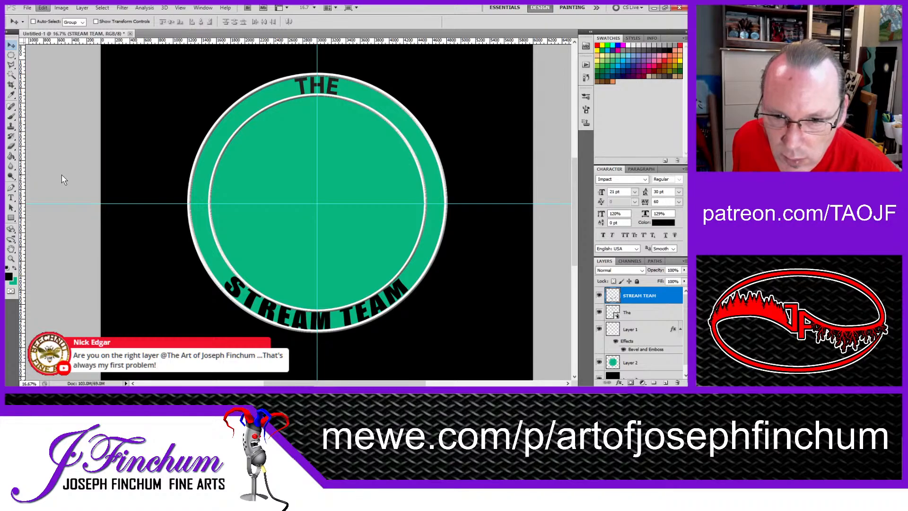
# Step: Apply a second warp to STREAM TEAM with slight adjustments to the final M's upper corner and side edge
pyautogui.click(177, 230)
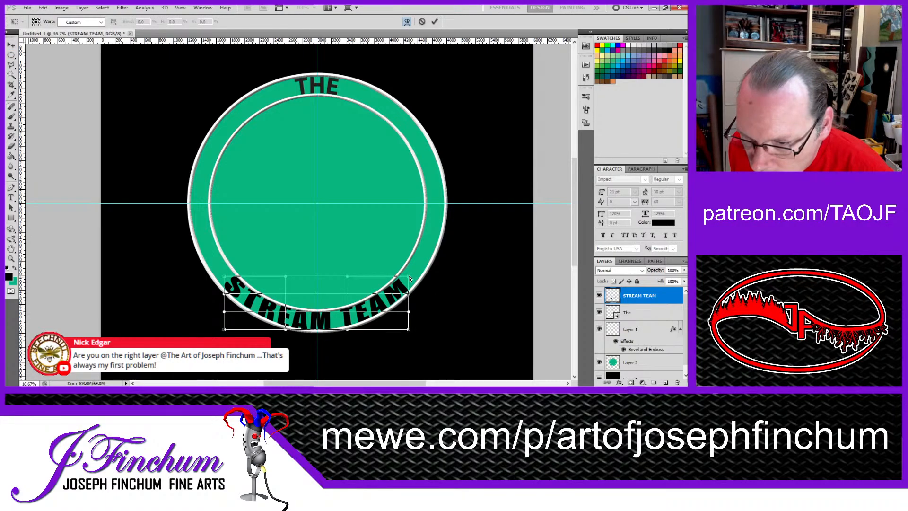
pyautogui.moveTo(409, 279); pyautogui.dragTo(410, 277)
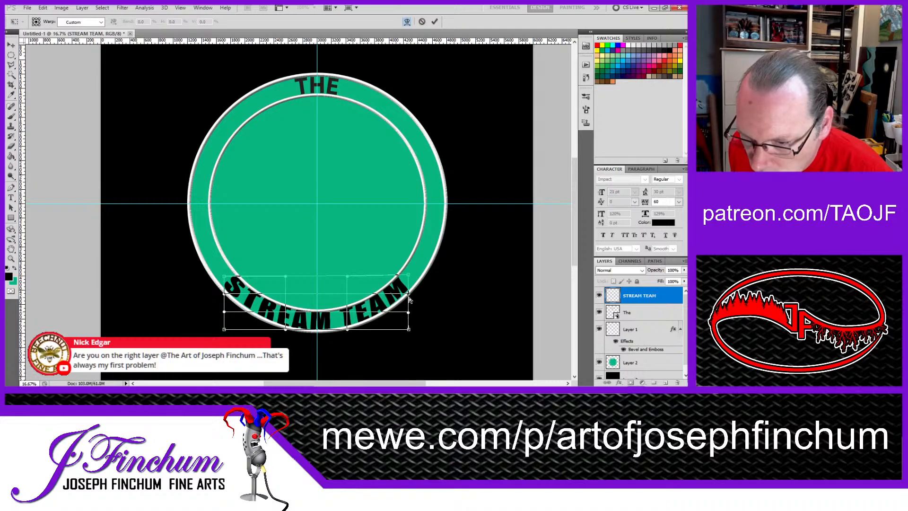
pyautogui.moveTo(409, 294); pyautogui.dragTo(410, 294)
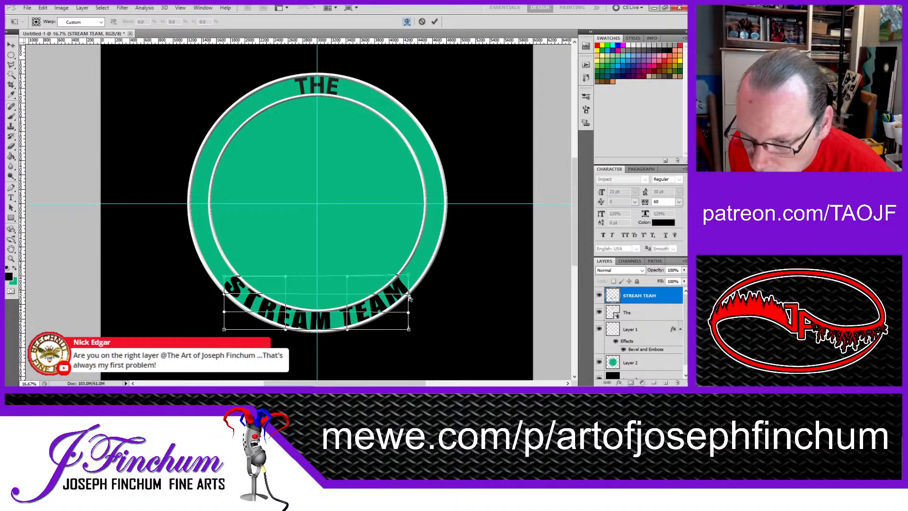
pyautogui.moveTo(407, 273); pyautogui.dragTo(406, 273)
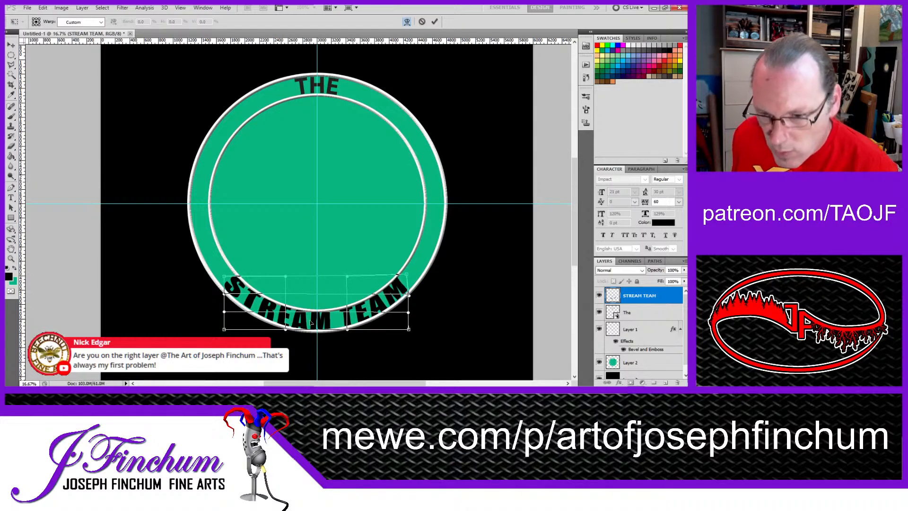
pyautogui.press('Return')
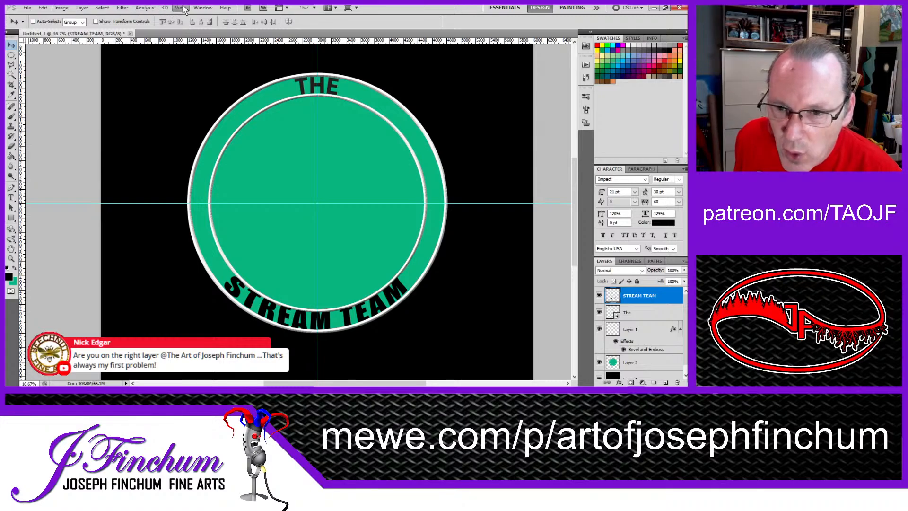
pyautogui.click(11, 197)
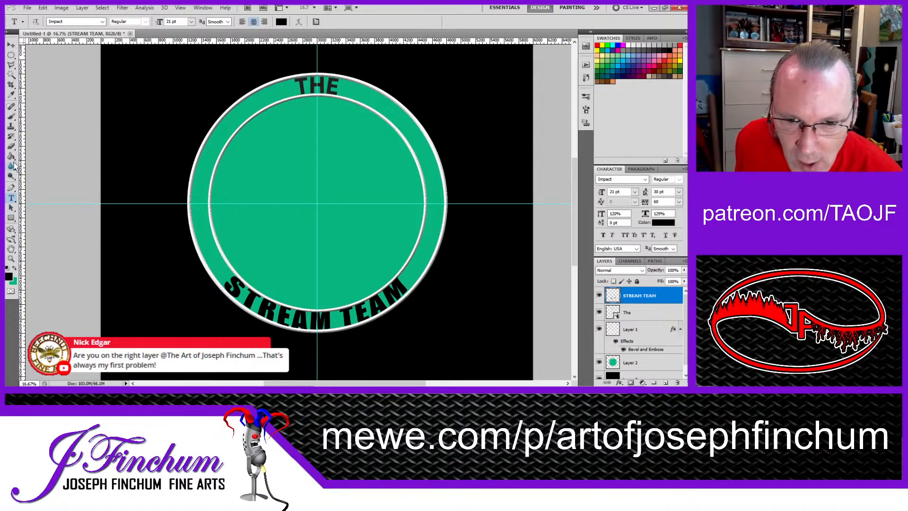
pyautogui.click(12, 55)
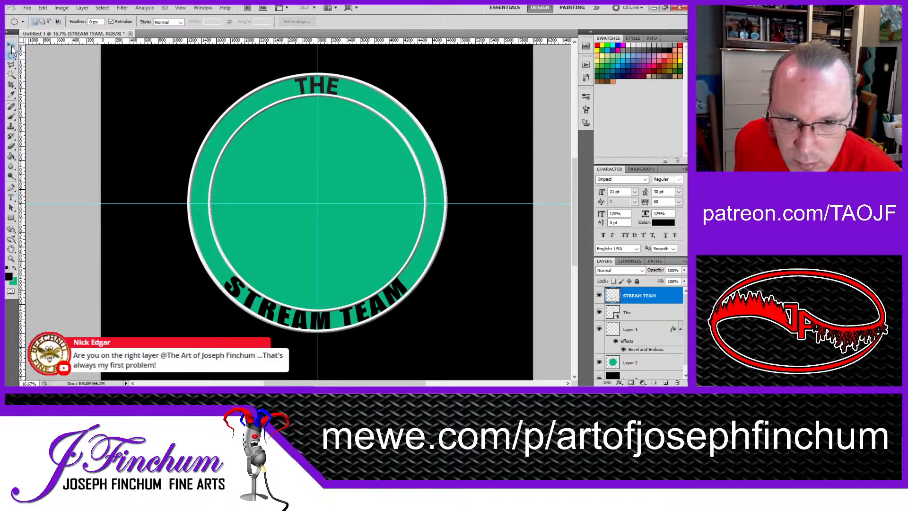
pyautogui.click(10, 44)
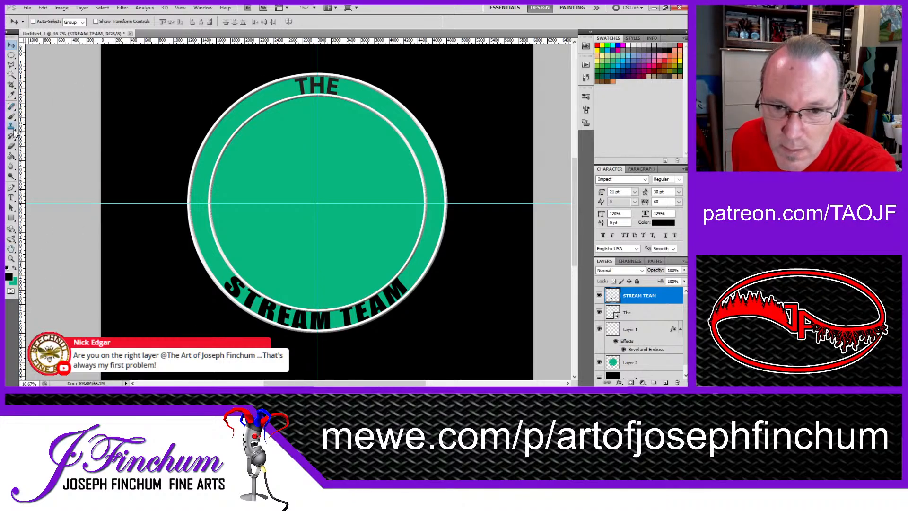
pyautogui.click(11, 55)
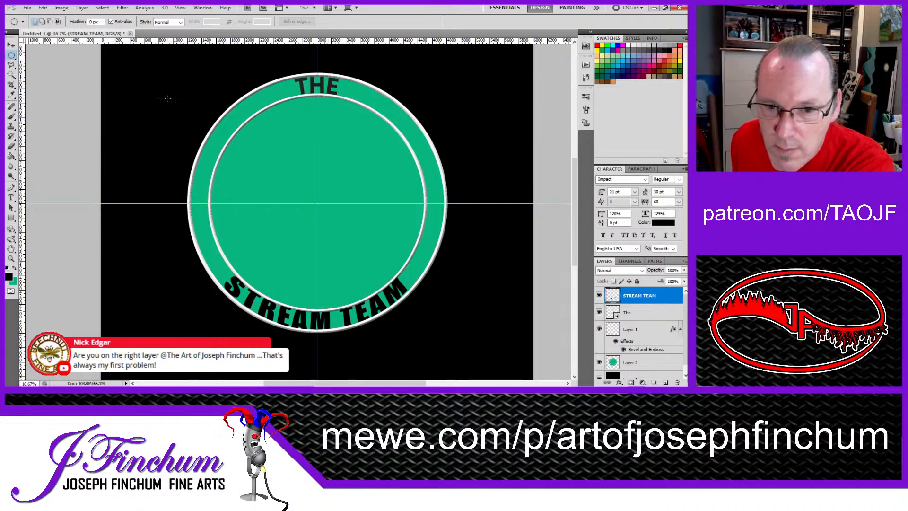
# Step: Select the black THE letters on the layer named The with the Magic Wand
pyautogui.click(12, 76)
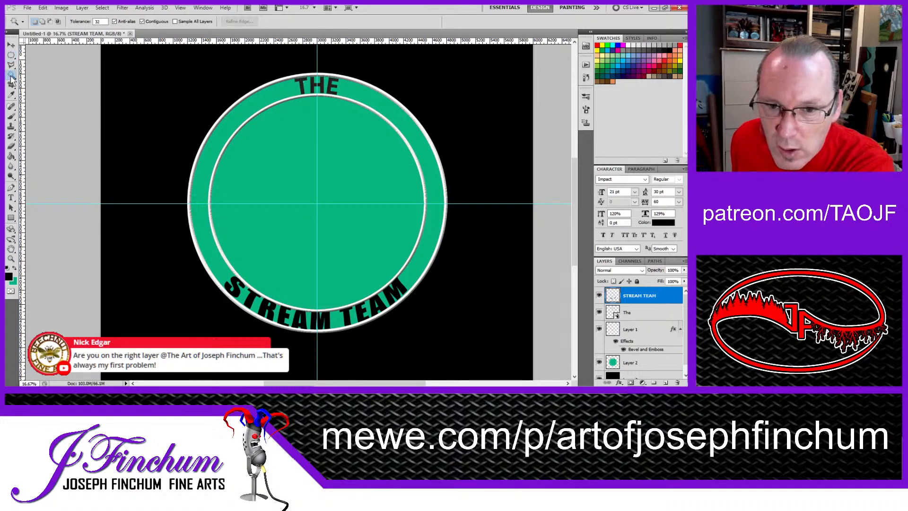
pyautogui.click(308, 88)
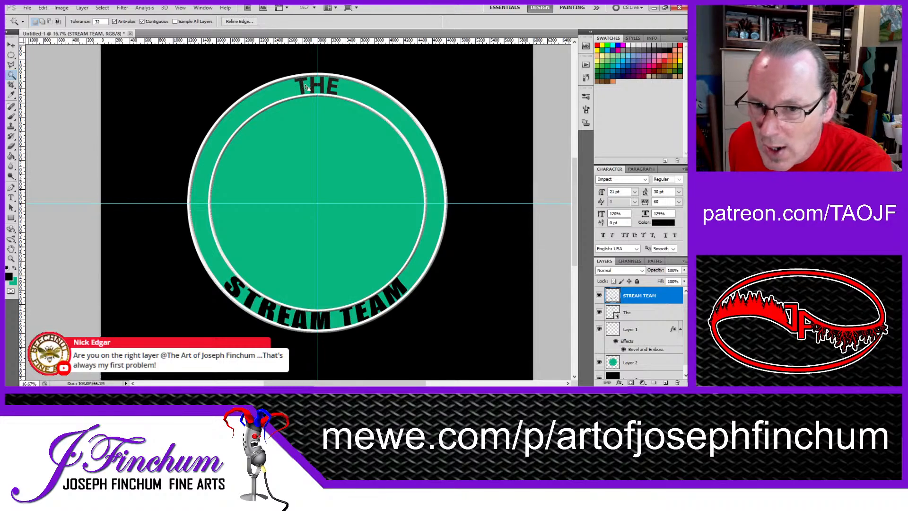
pyautogui.hotkey('ctrl', 'd')
pyautogui.click(638, 313)
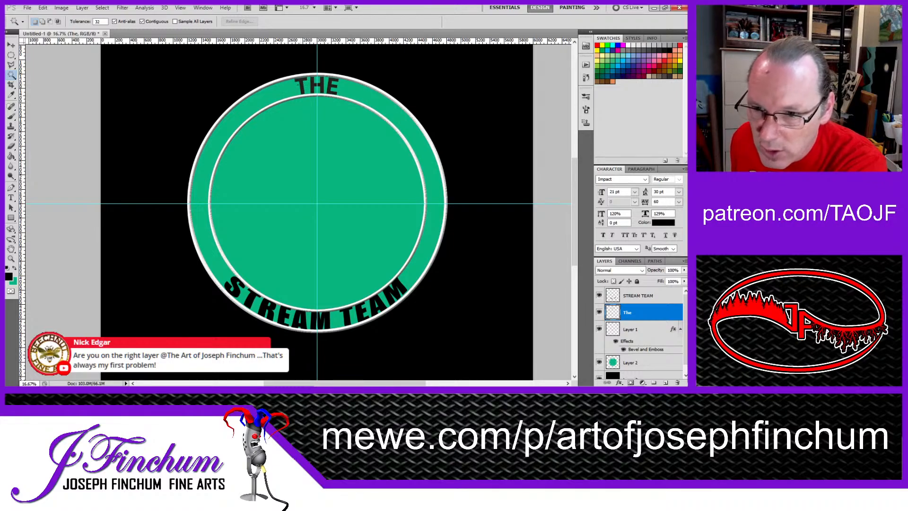
pyautogui.click(301, 81)
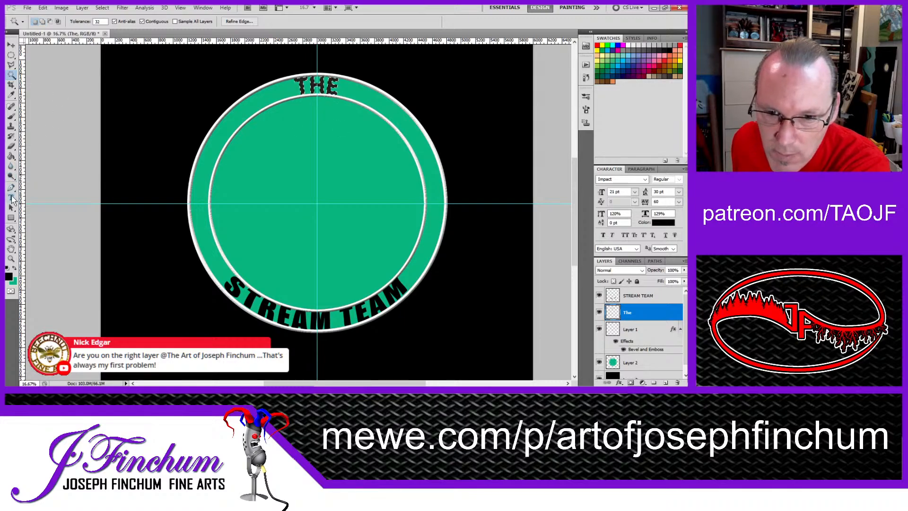
# Step: Clear the selection around the THE letters using the Elliptical Marquee tool
pyautogui.click(11, 117)
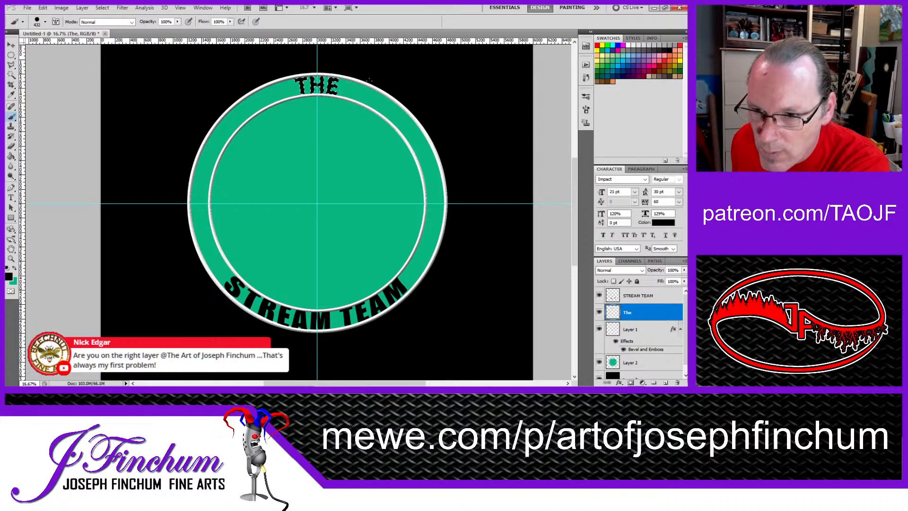
pyautogui.click(11, 55)
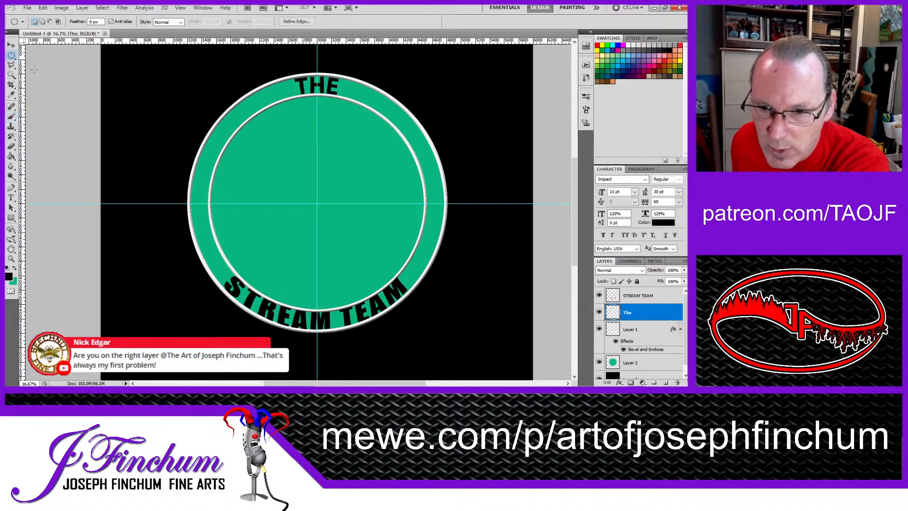
pyautogui.click(153, 174)
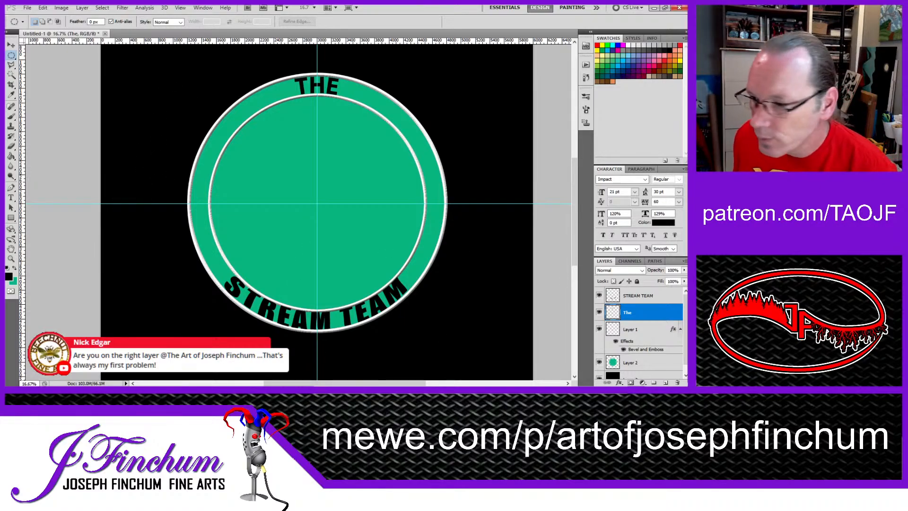
# Step: Switch to Illustrator, lock and hide Layer 1 and Layer 2, and add a new layer above them
pyautogui.hotkey('alt', 'Tab')
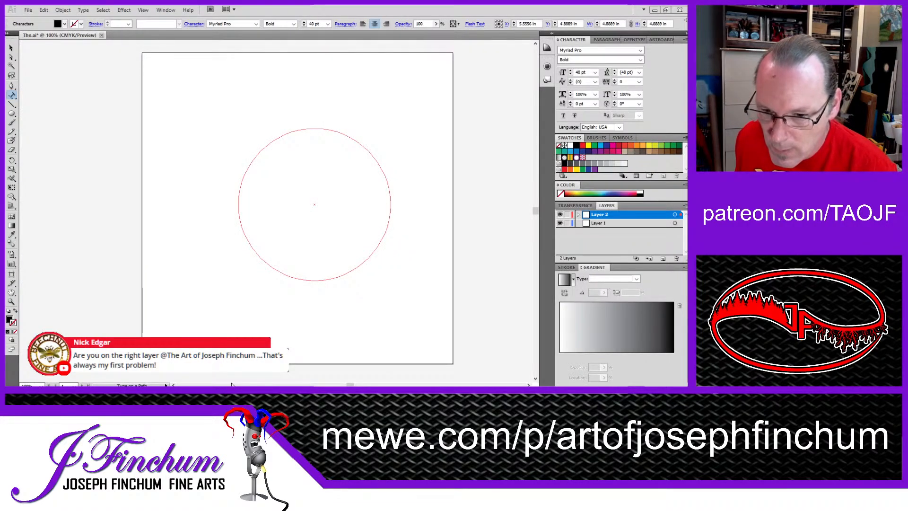
pyautogui.click(306, 129)
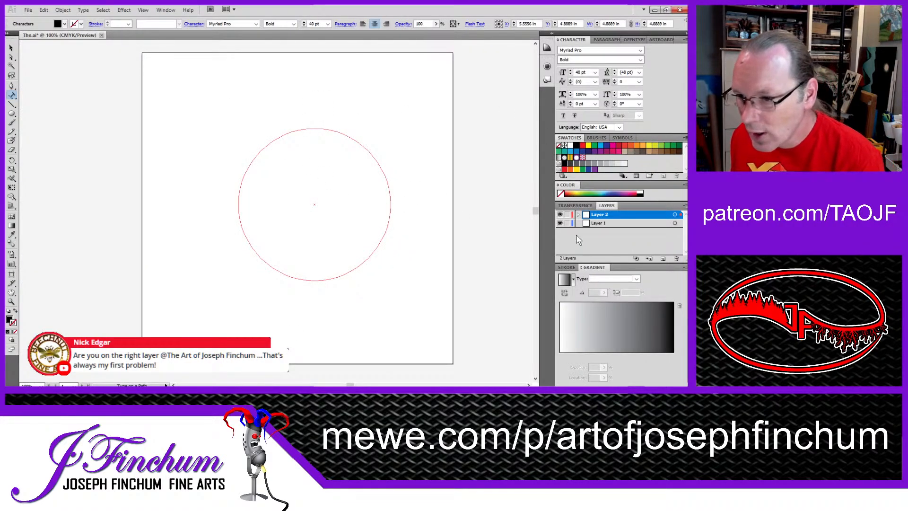
pyautogui.click(567, 215)
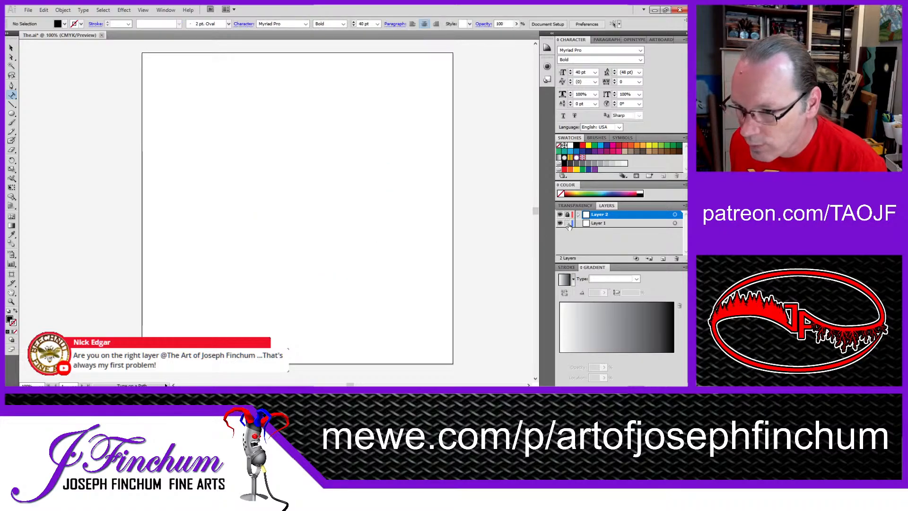
pyautogui.moveTo(560, 215); pyautogui.dragTo(559, 223)
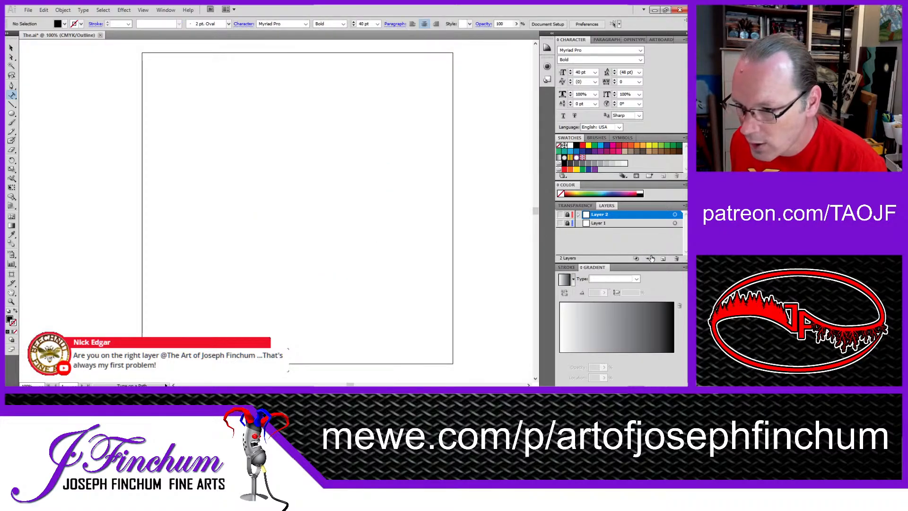
pyautogui.click(663, 258)
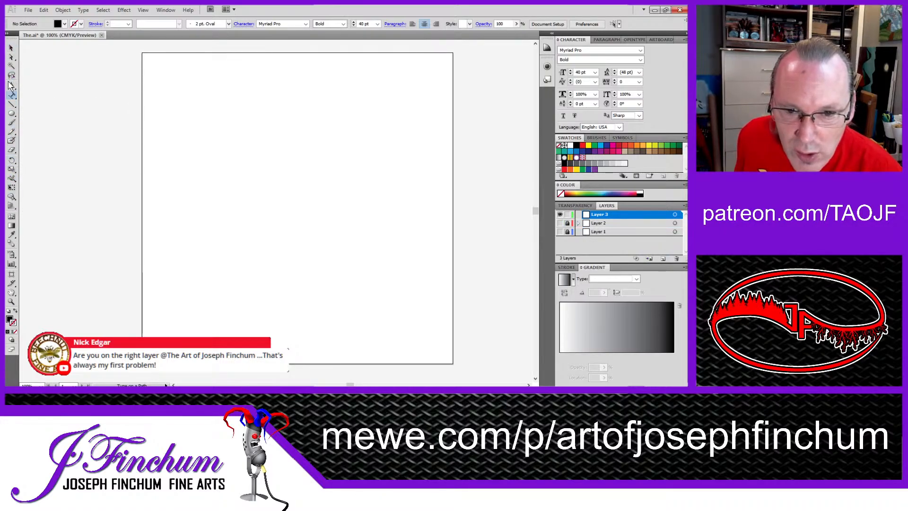
pyautogui.click(12, 85)
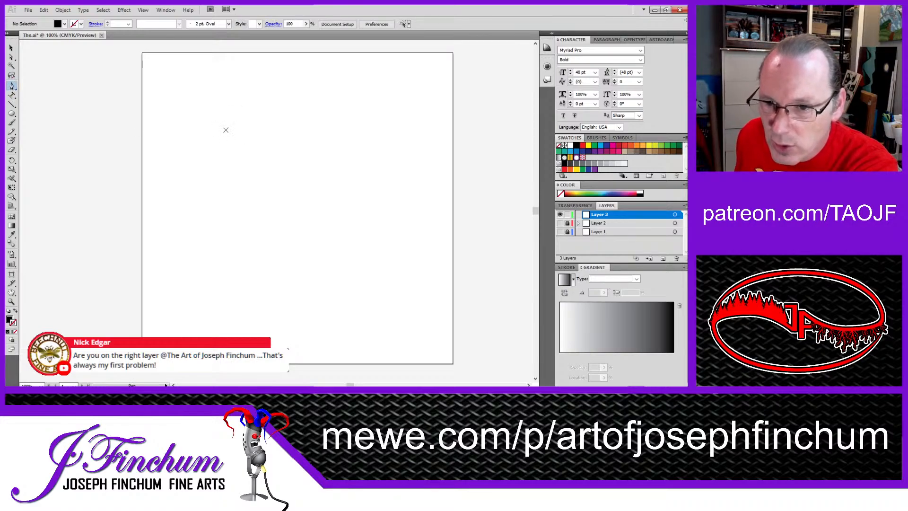
pyautogui.click(278, 122)
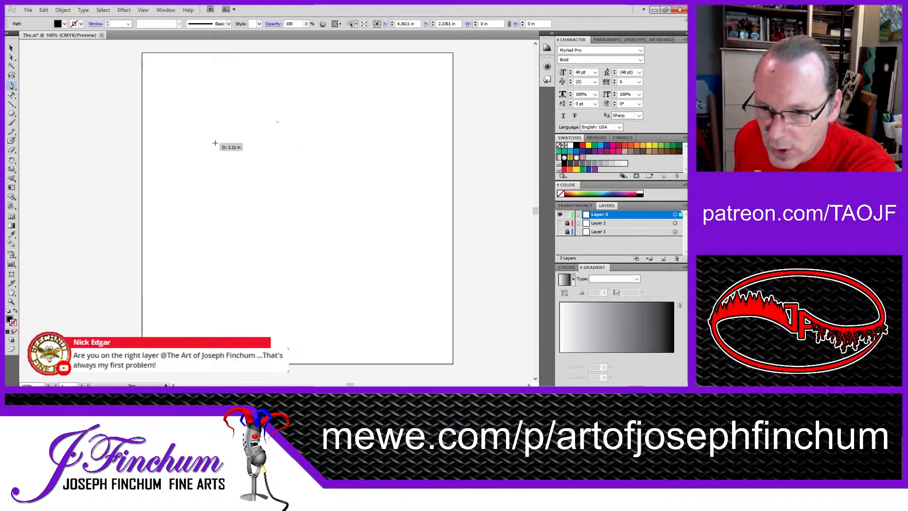
pyautogui.moveTo(215, 142); pyautogui.dragTo(214, 191)
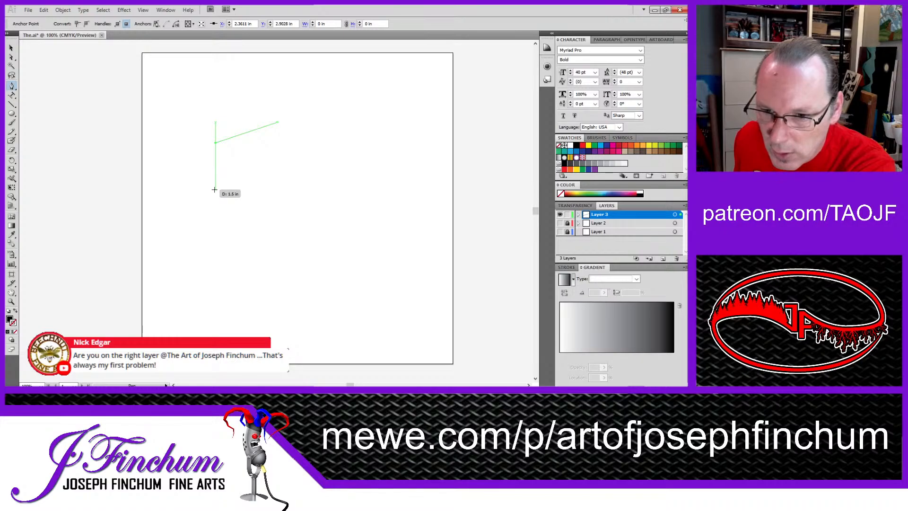
pyautogui.click(216, 189)
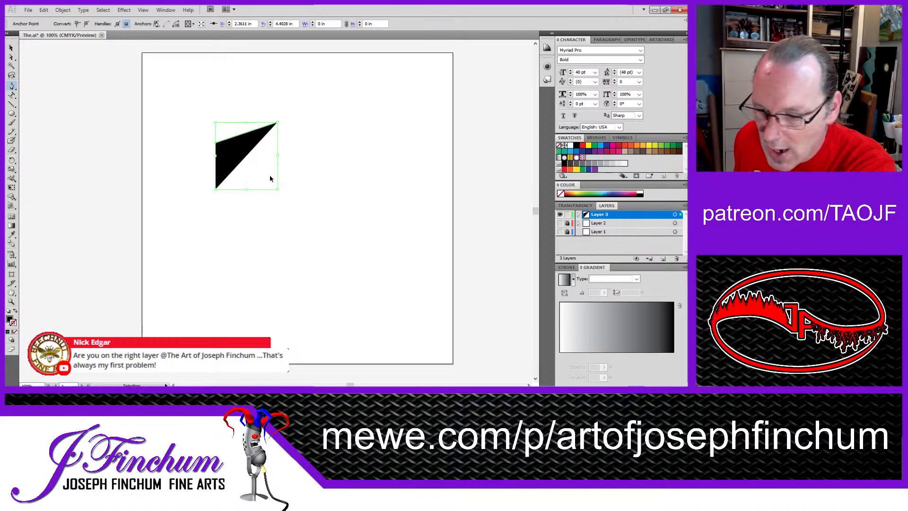
pyautogui.hotkey('ctrl', 'z')
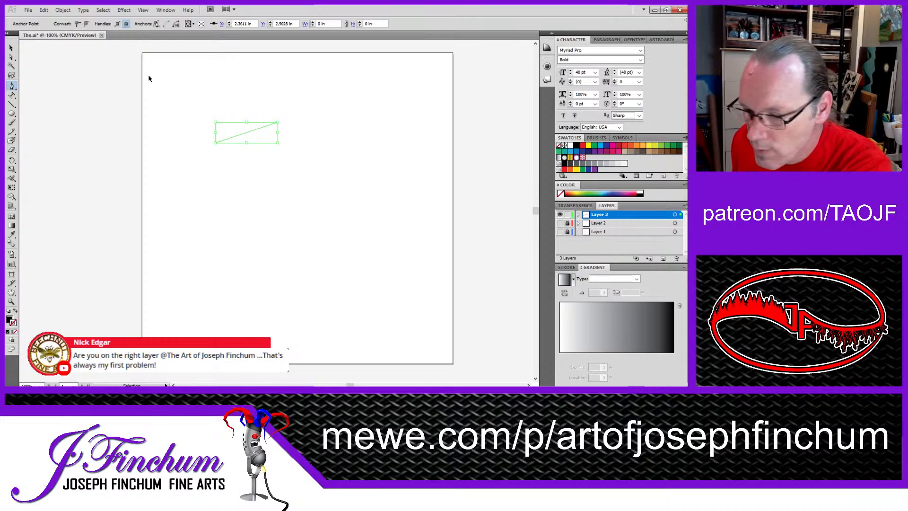
pyautogui.hotkey('ctrl', 'z')
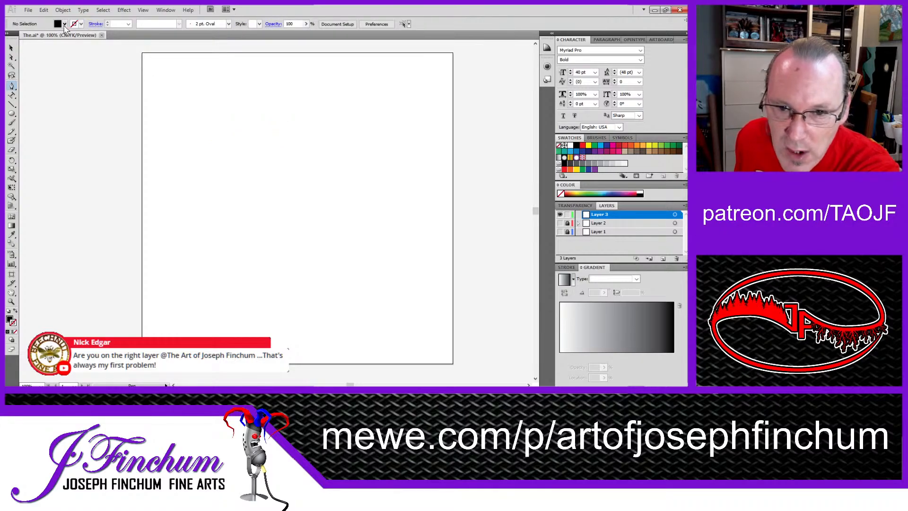
# Step: Draw a closed slanted four-sided face about 2.31 in wide and 2.29 in tall with the Pen tool, using no fill and a black 1 pt stroke
pyautogui.press('/')
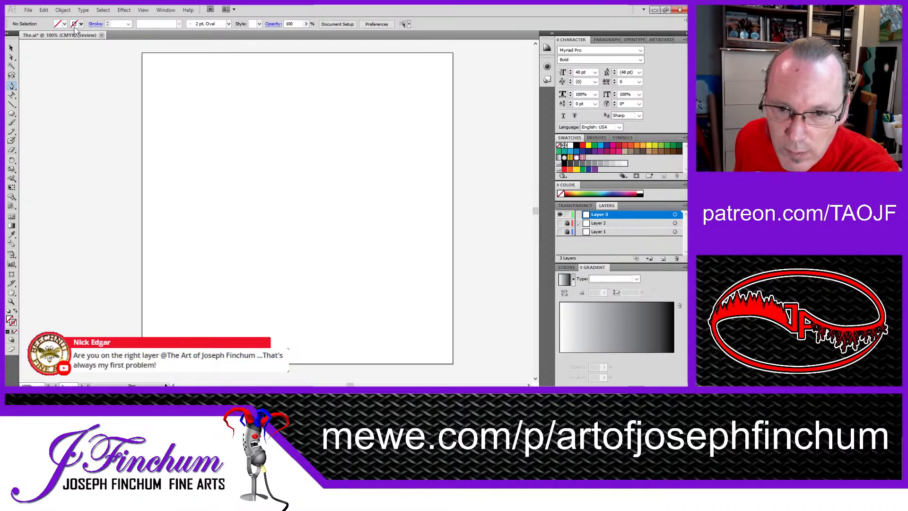
pyautogui.click(23, 32)
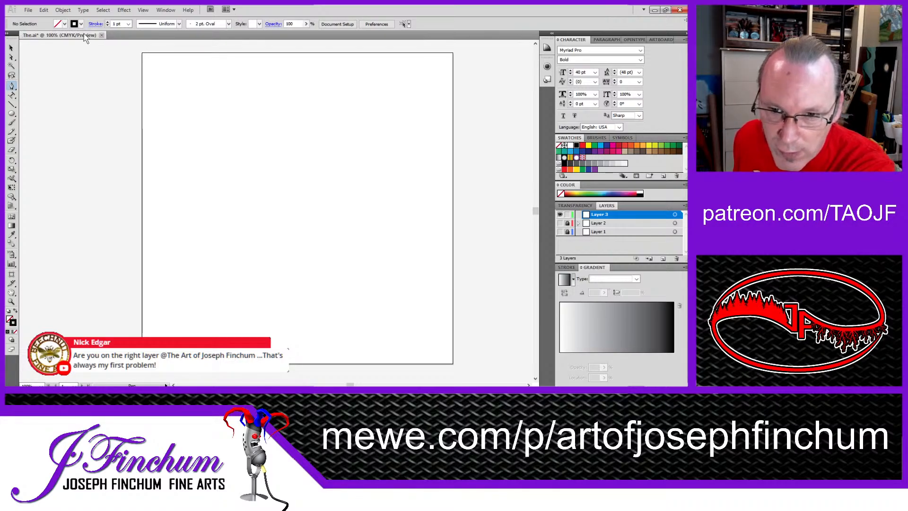
pyautogui.click(297, 130)
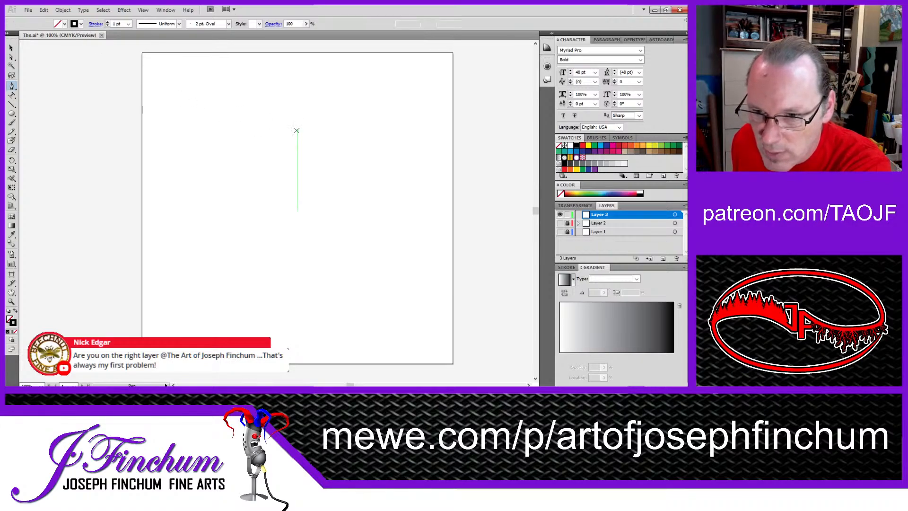
pyautogui.click(226, 156)
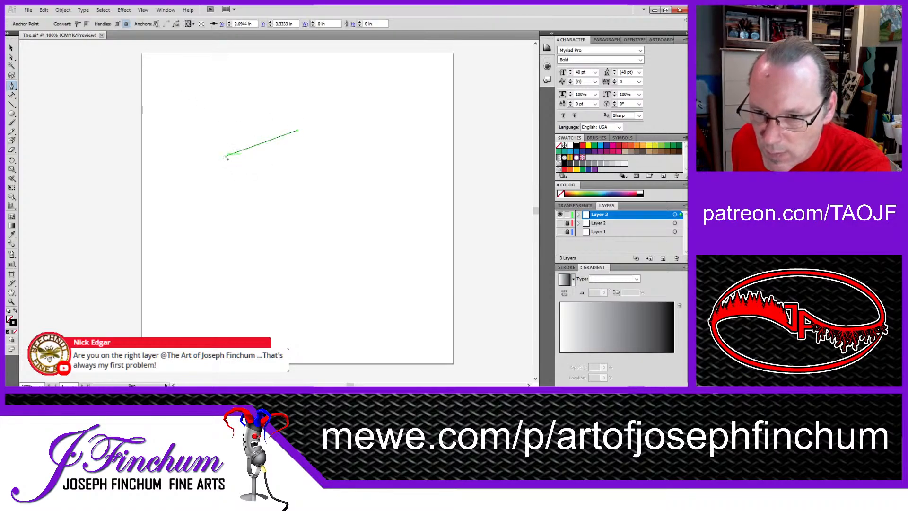
pyautogui.click(226, 202)
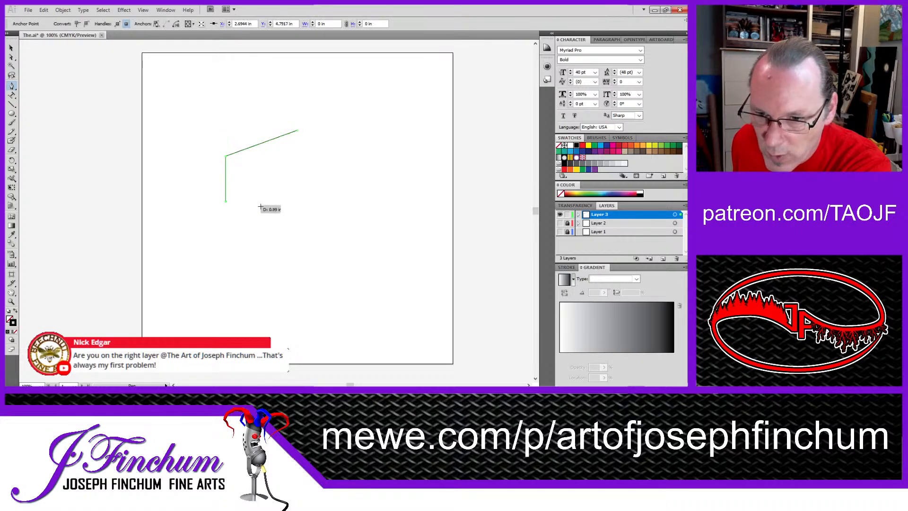
pyautogui.click(297, 180)
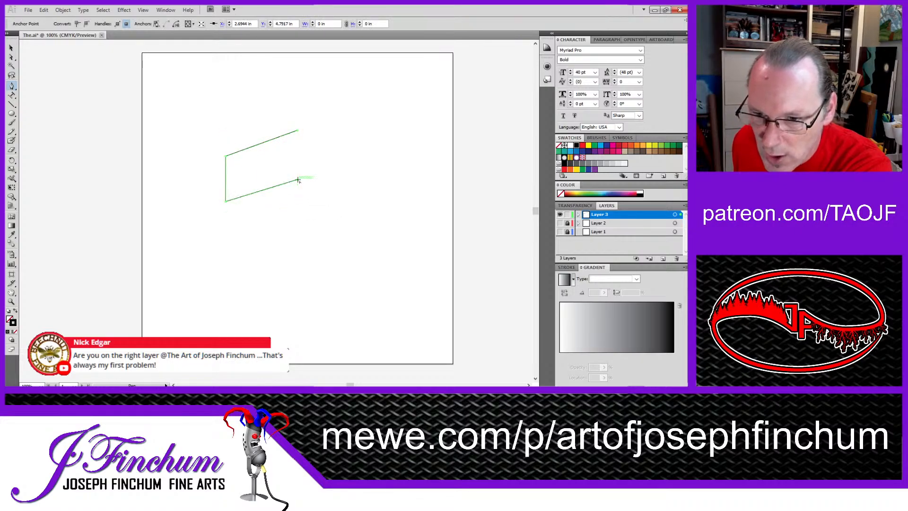
pyautogui.click(297, 131)
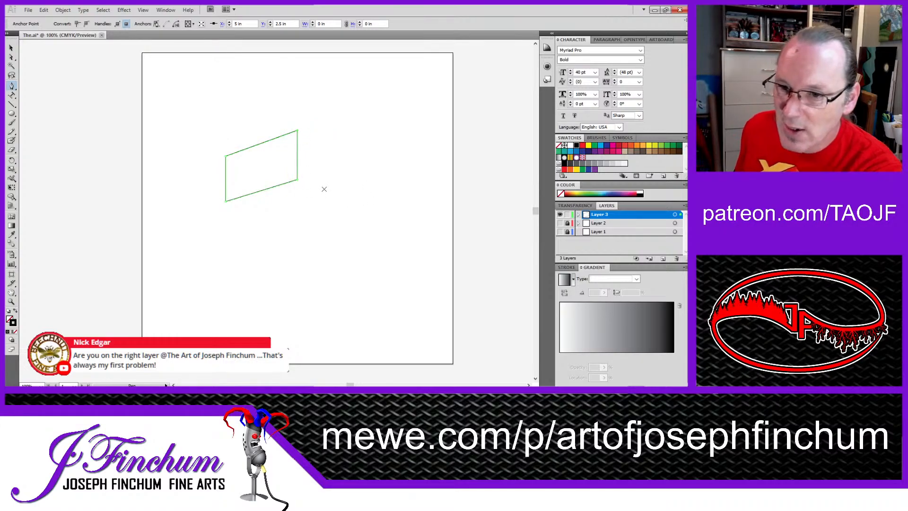
pyautogui.click(297, 129)
pyautogui.hotkey('ctrl', 'z')
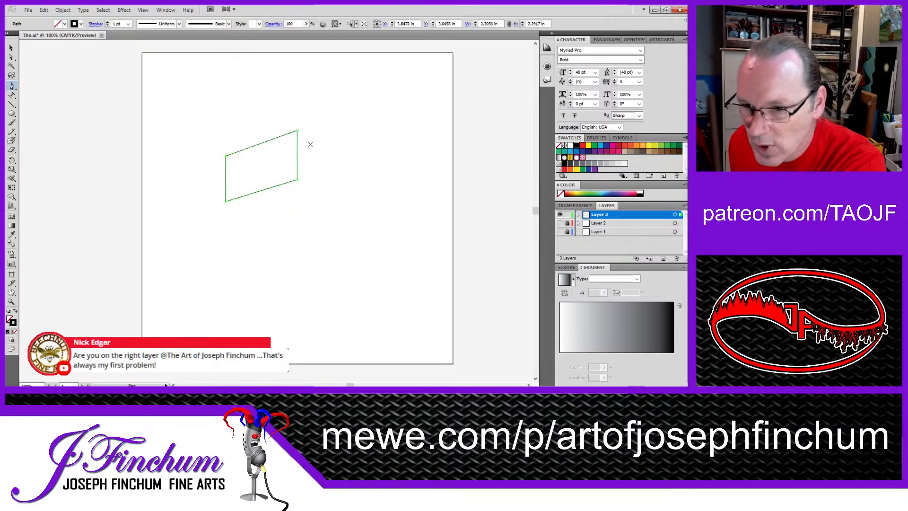
# Step: Draw a second closed four-sided face that shares the first face's right vertical edge and slopes down to the right to about X 6.07 in
pyautogui.click(331, 196)
pyautogui.click(297, 180)
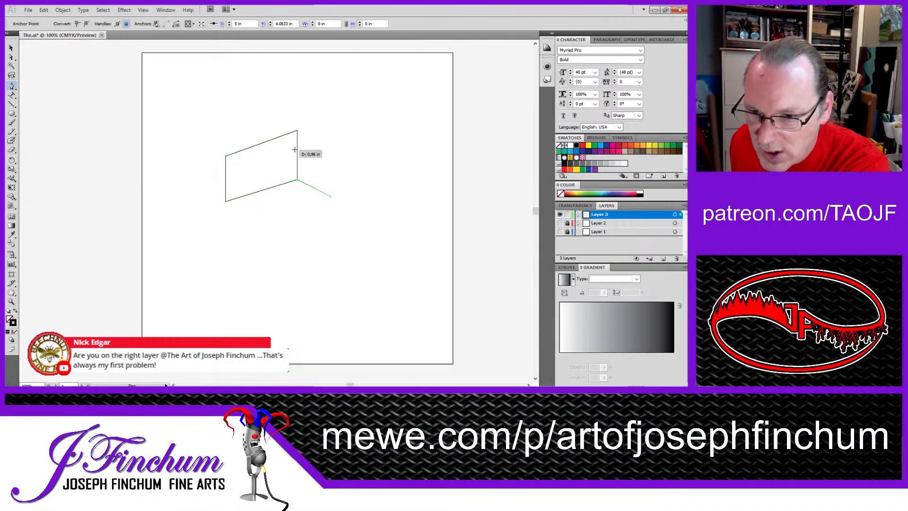
pyautogui.click(297, 130)
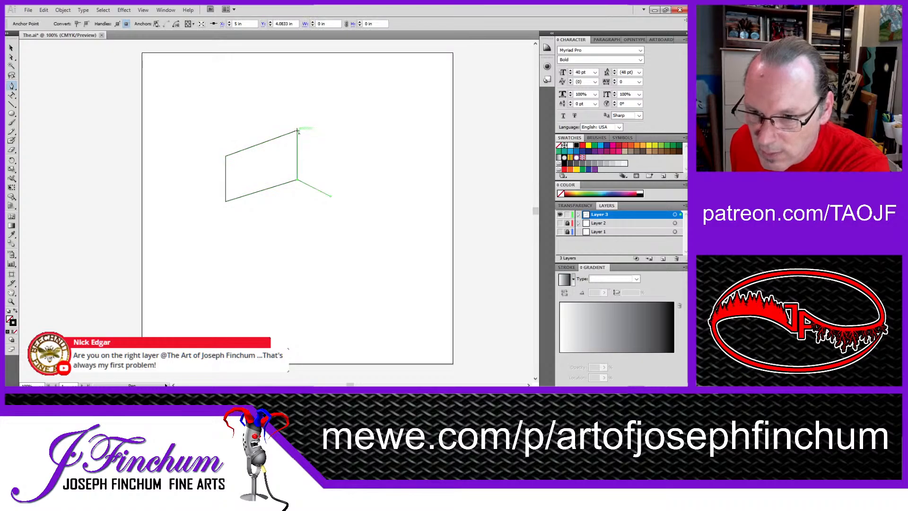
pyautogui.click(330, 146)
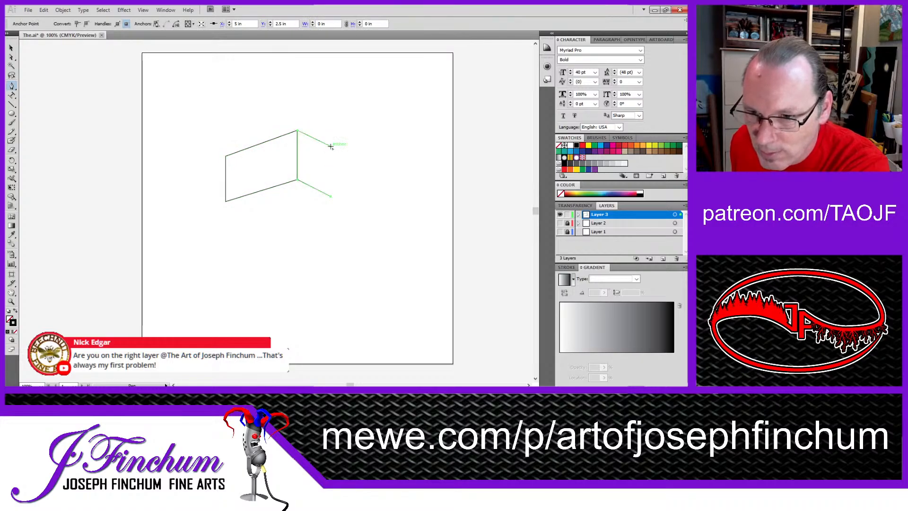
pyautogui.click(331, 196)
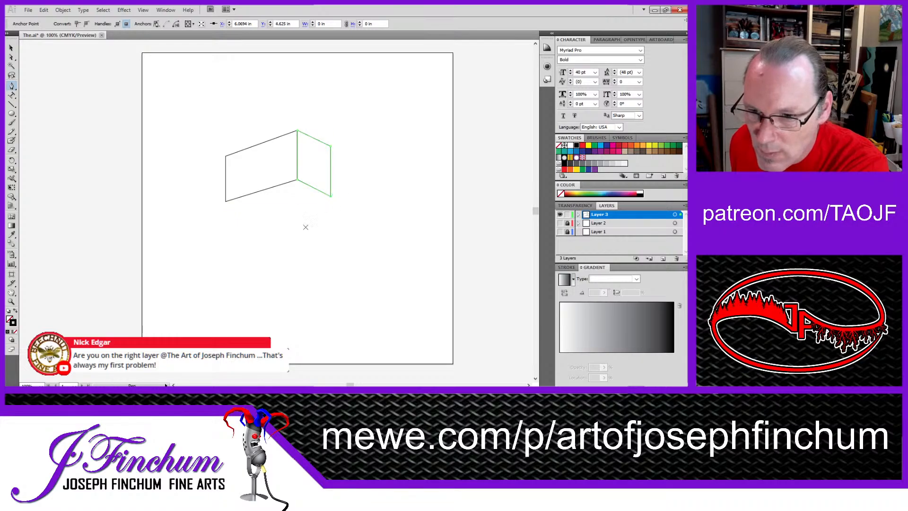
# Step: Draw a closed bottom face joining the lower corners of both side faces, and move its front corner to about X 4.08 in, Y 5.08 in
pyautogui.click(226, 201)
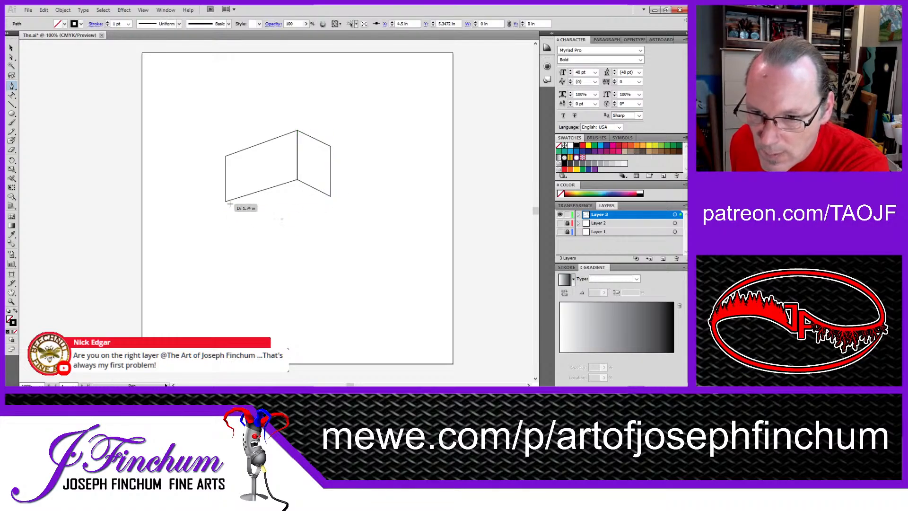
pyautogui.click(282, 218)
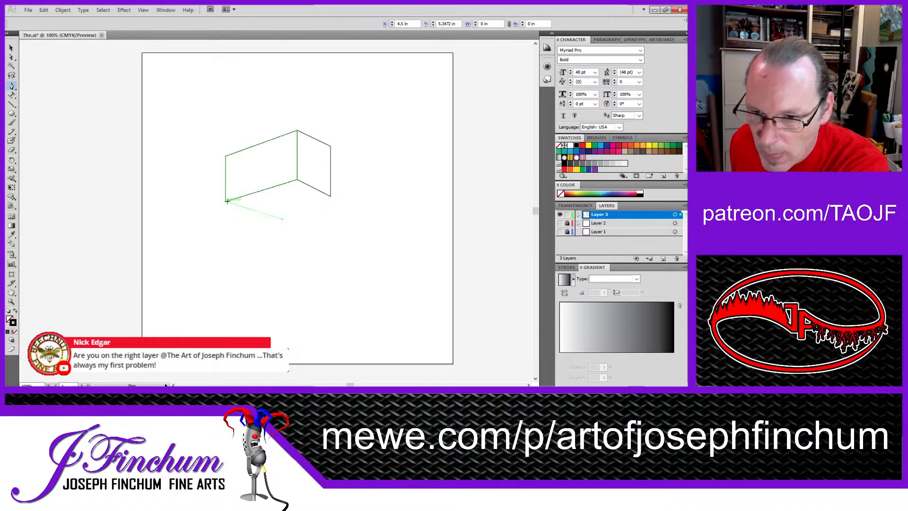
pyautogui.click(298, 180)
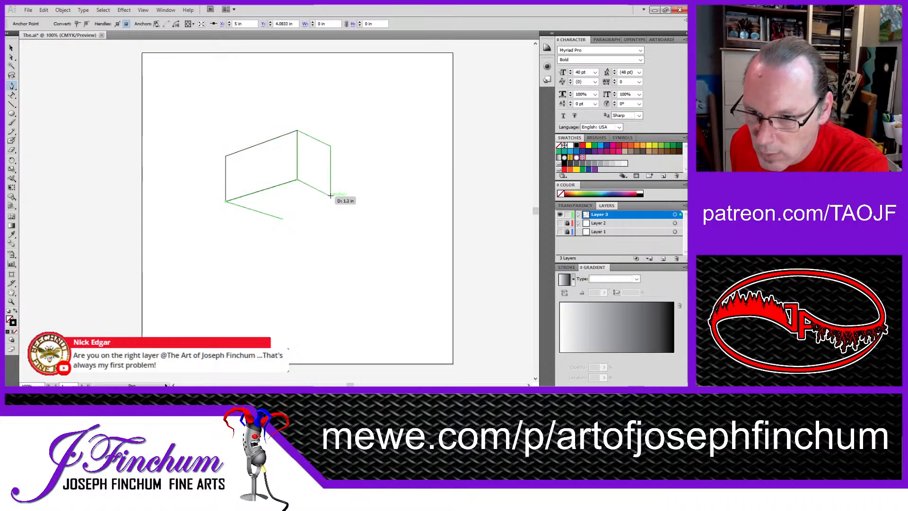
pyautogui.click(330, 195)
pyautogui.click(283, 219)
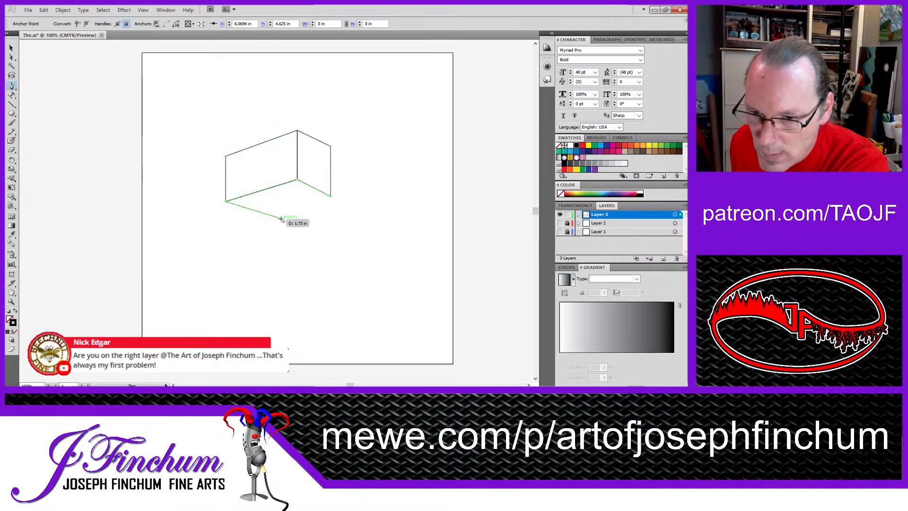
pyautogui.press('a')
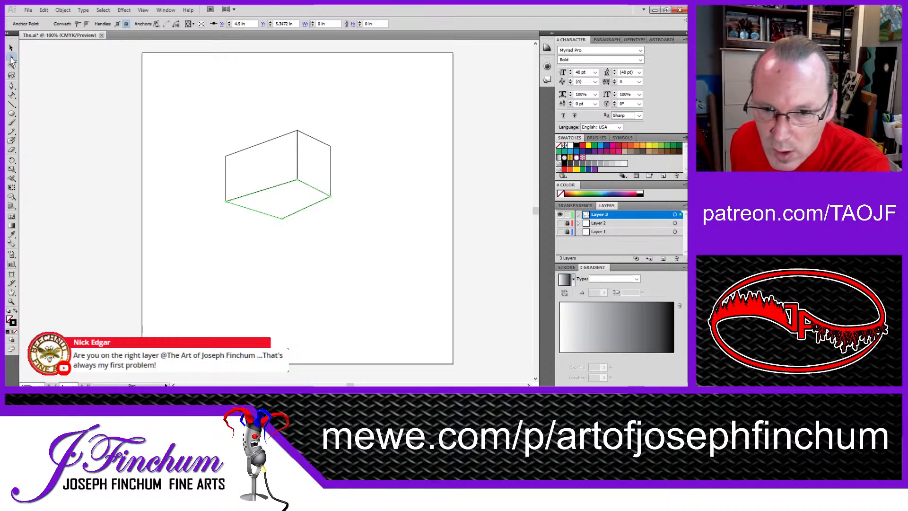
pyautogui.moveTo(283, 218); pyautogui.dragTo(268, 209)
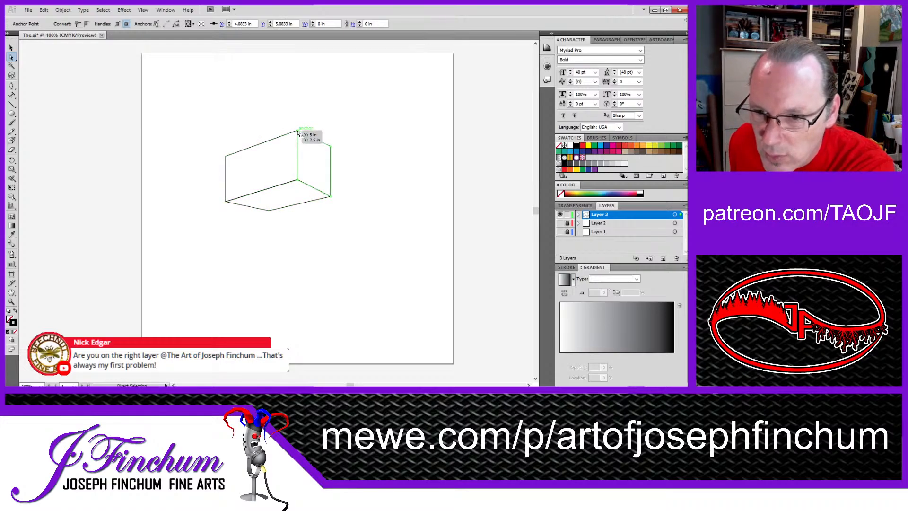
# Step: Raise the top edge of the left face so the face is about 2.81 in tall
pyautogui.click(298, 133)
pyautogui.click(280, 138)
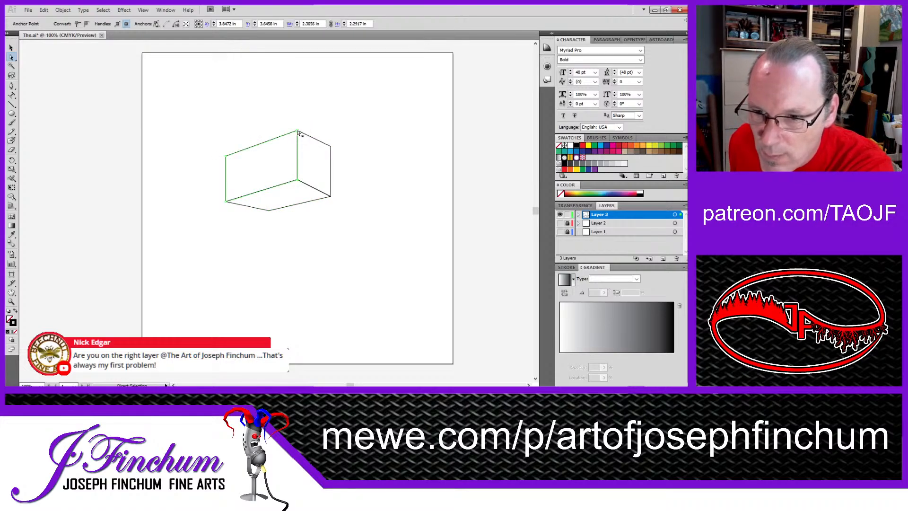
pyautogui.click(297, 131)
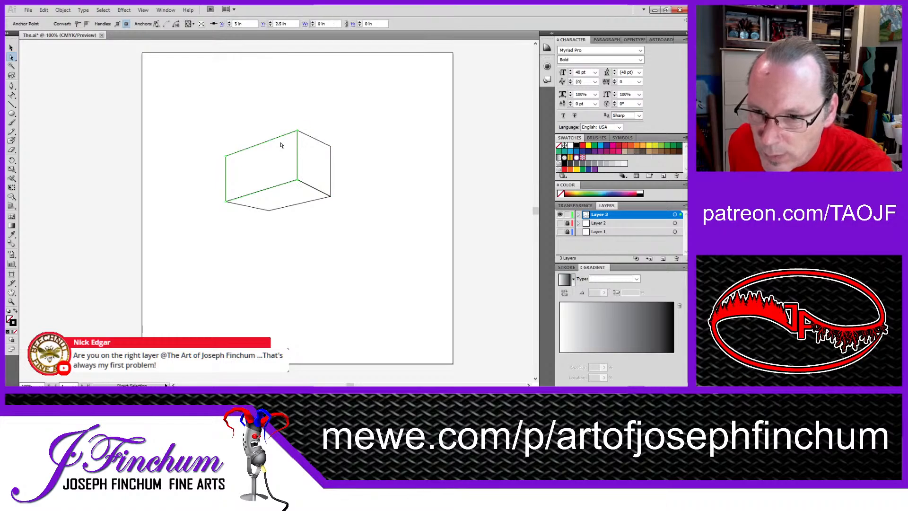
pyautogui.keyDown('shift'); pyautogui.click(226, 156); pyautogui.keyUp('shift')
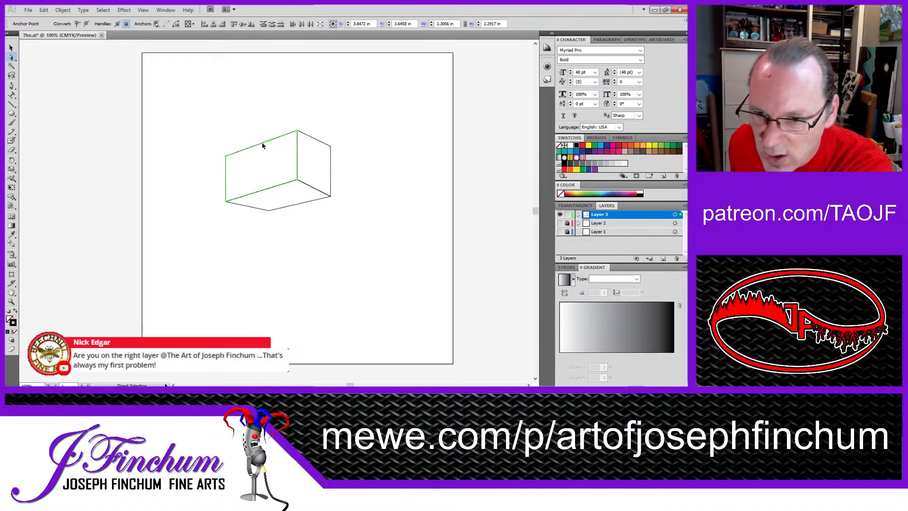
pyautogui.moveTo(263, 146); pyautogui.dragTo(262, 129)
pyautogui.moveTo(261, 128); pyautogui.dragTo(261, 128)
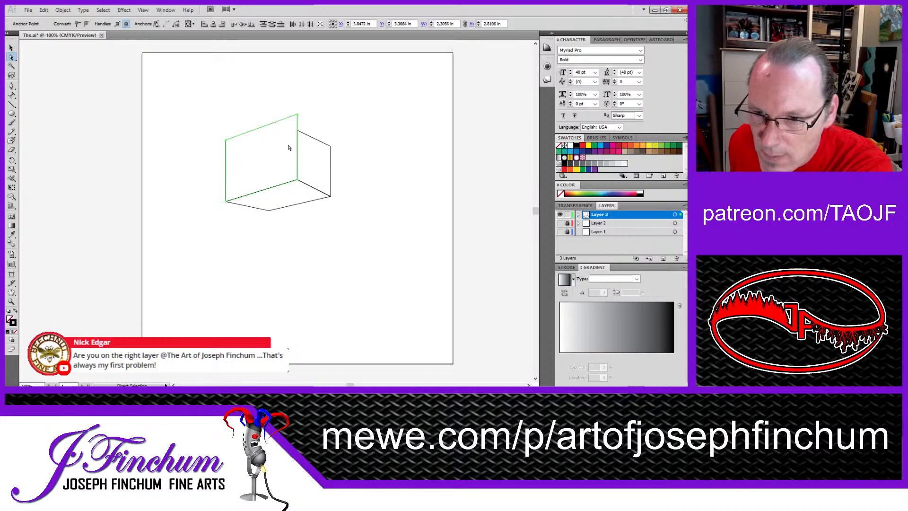
# Step: Raise the right face's top edge to meet the left face's top corner, and lower its outer bottom corner slightly
pyautogui.click(314, 138)
pyautogui.moveTo(314, 139)
pyautogui.mouseDown()
pyautogui.moveTo(306, 126)
pyautogui.moveTo(314, 122)
pyautogui.moveTo(331, 140)
pyautogui.mouseUp()
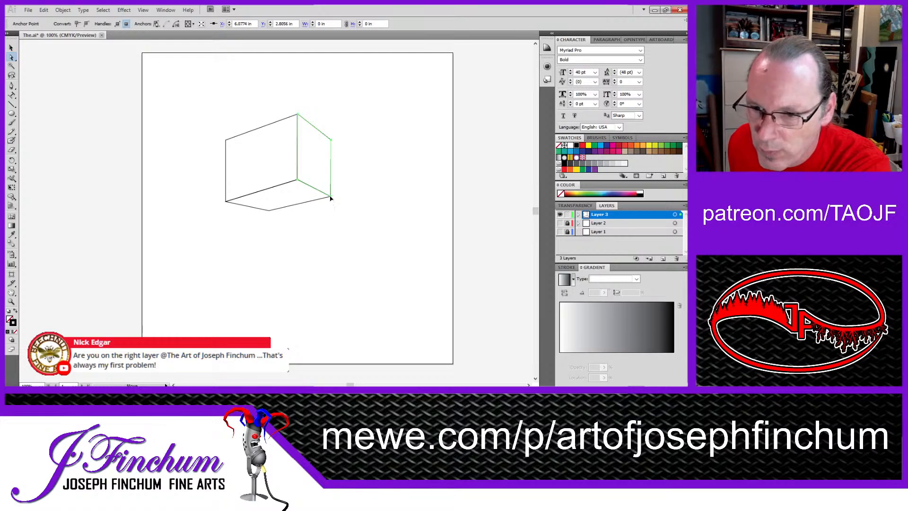
pyautogui.moveTo(331, 198); pyautogui.dragTo(330, 204)
# Step: Move the bottom face's right corner to about X 6.07 in, Y 4.79 in and its front corner to about X 4.11 in, Y 5.19 in
pyautogui.click(310, 200)
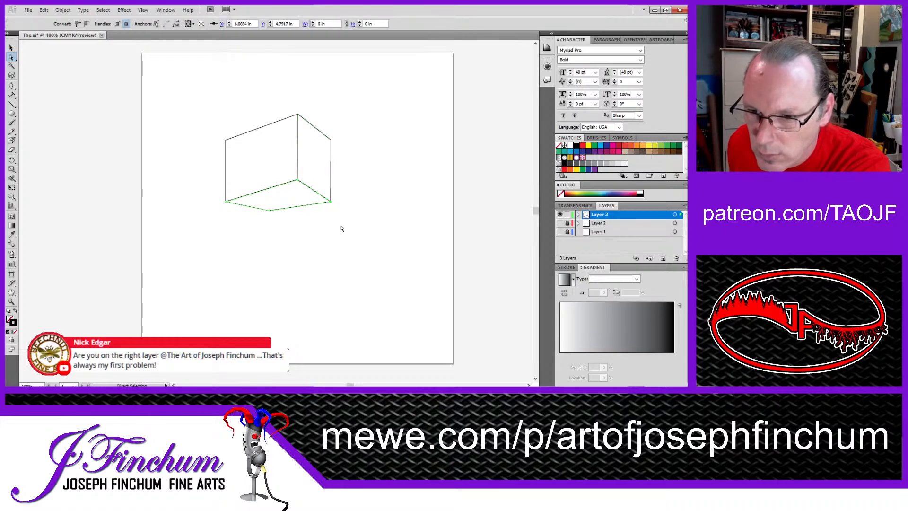
pyautogui.click(340, 226)
pyautogui.click(270, 211)
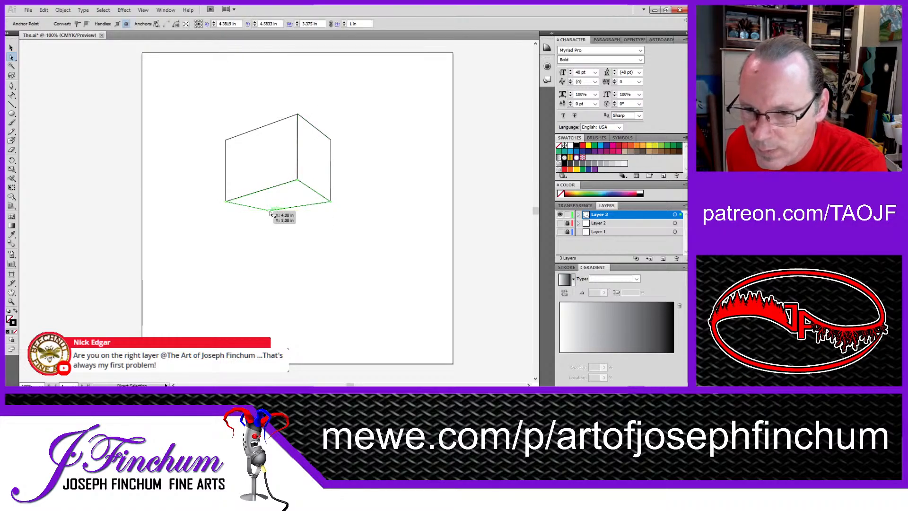
pyautogui.moveTo(270, 213); pyautogui.dragTo(271, 217)
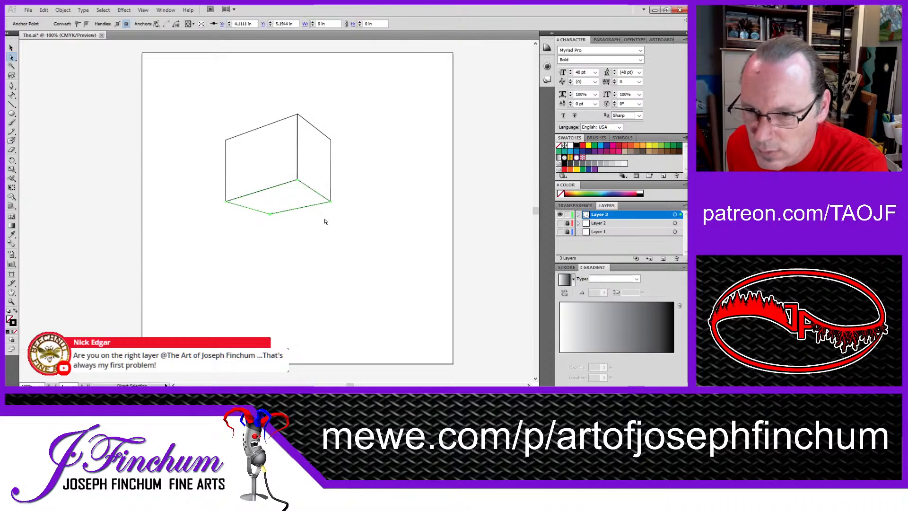
pyautogui.click(336, 233)
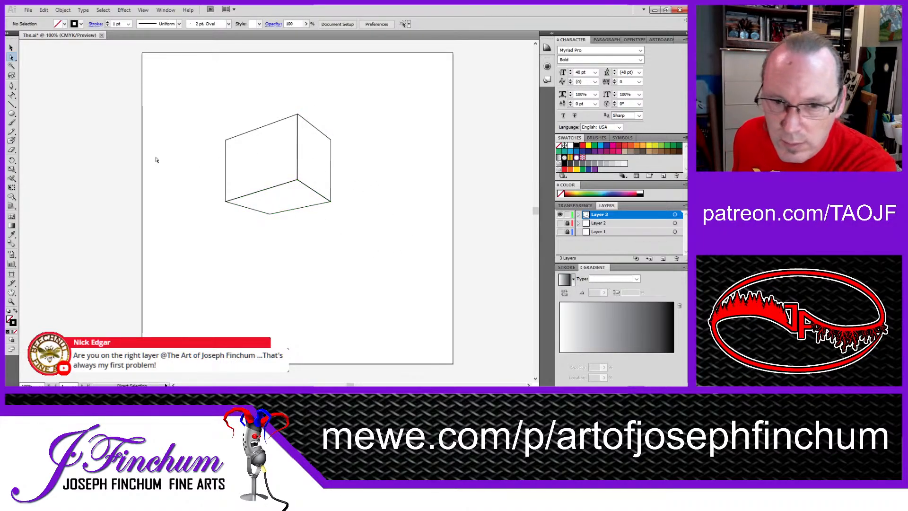
# Step: Draw a closed four-sided inset about 2.07 in wide and 2.5 in tall just inside the left face with the Pen tool
pyautogui.click(12, 86)
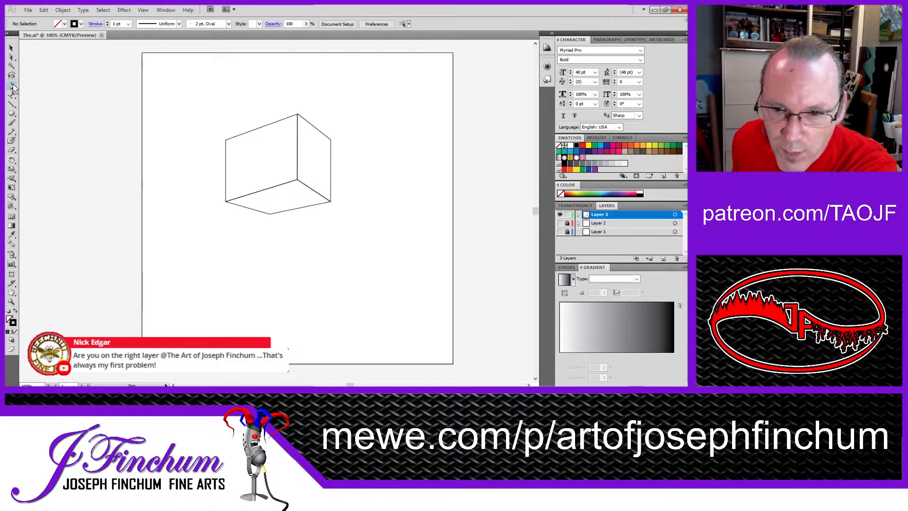
pyautogui.click(228, 141)
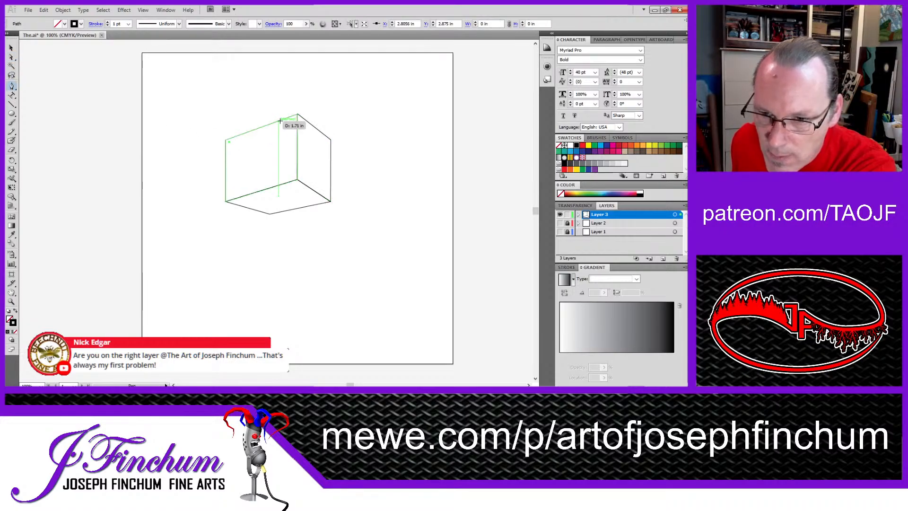
pyautogui.click(293, 120)
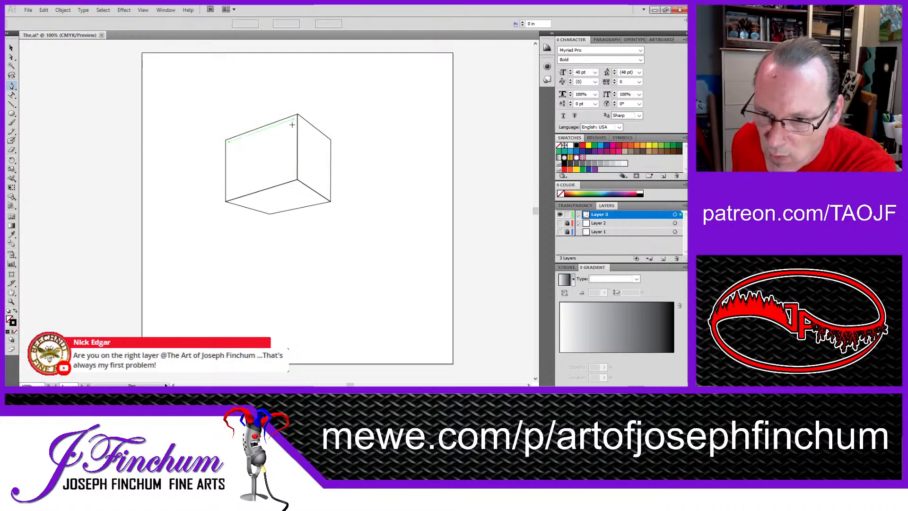
pyautogui.click(293, 176)
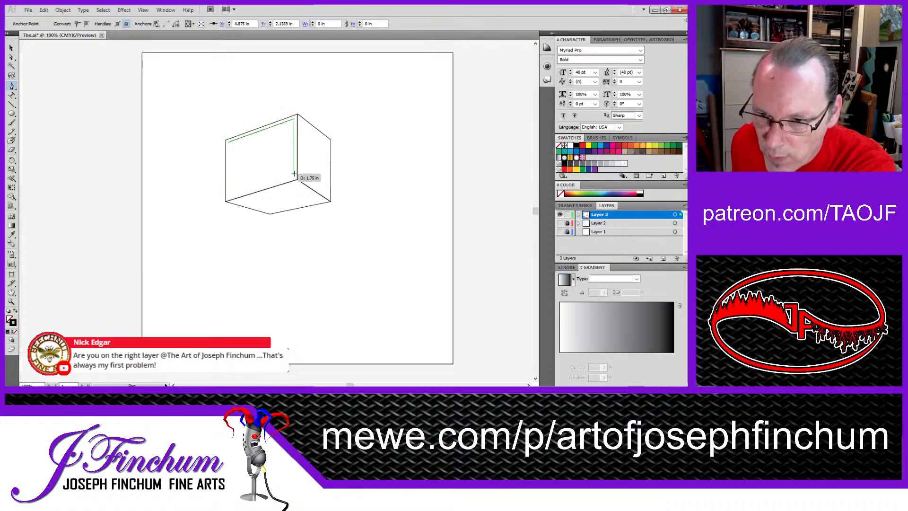
pyautogui.click(229, 196)
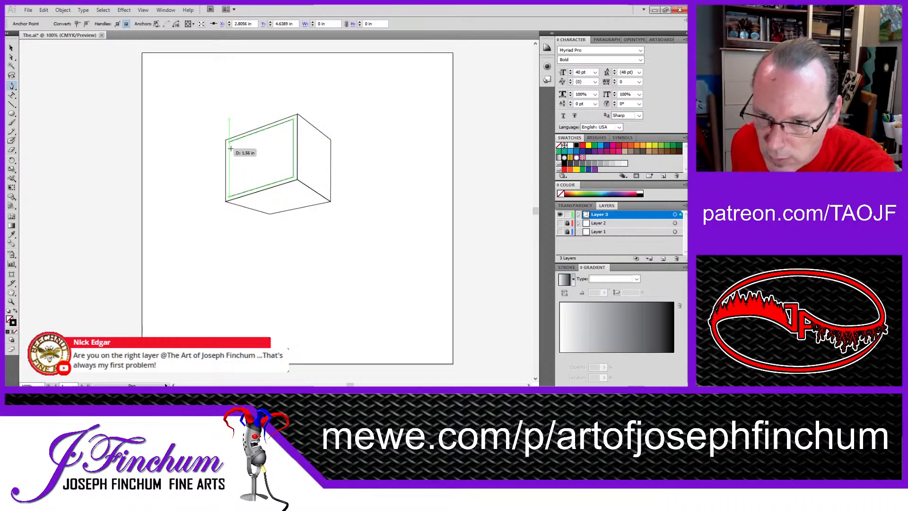
pyautogui.click(229, 141)
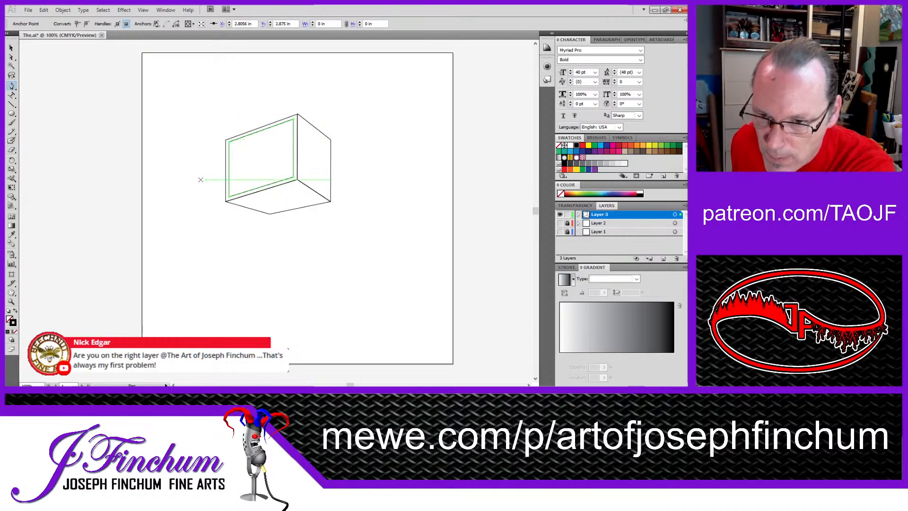
pyautogui.click(11, 49)
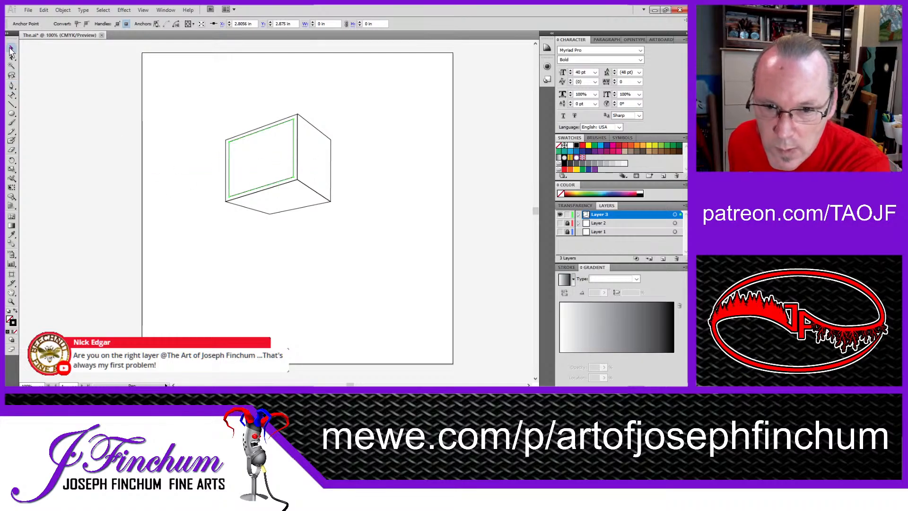
pyautogui.click(11, 85)
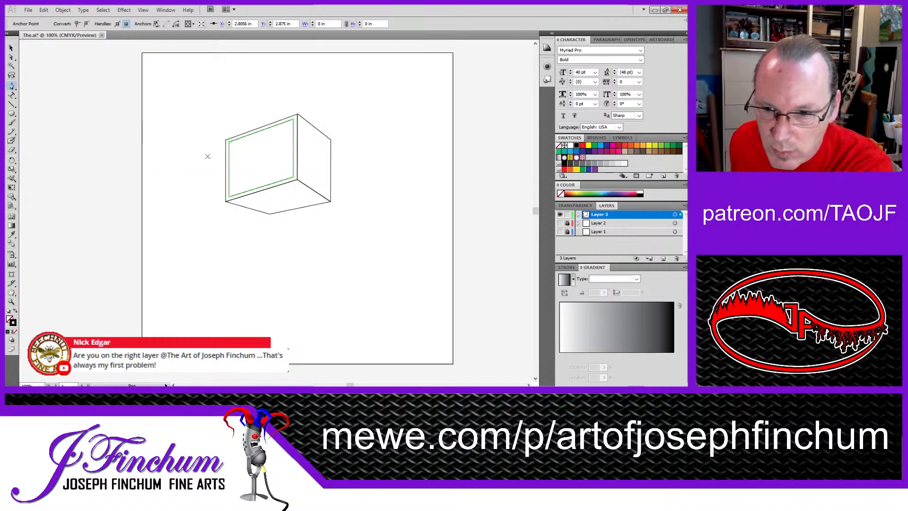
pyautogui.click(230, 143)
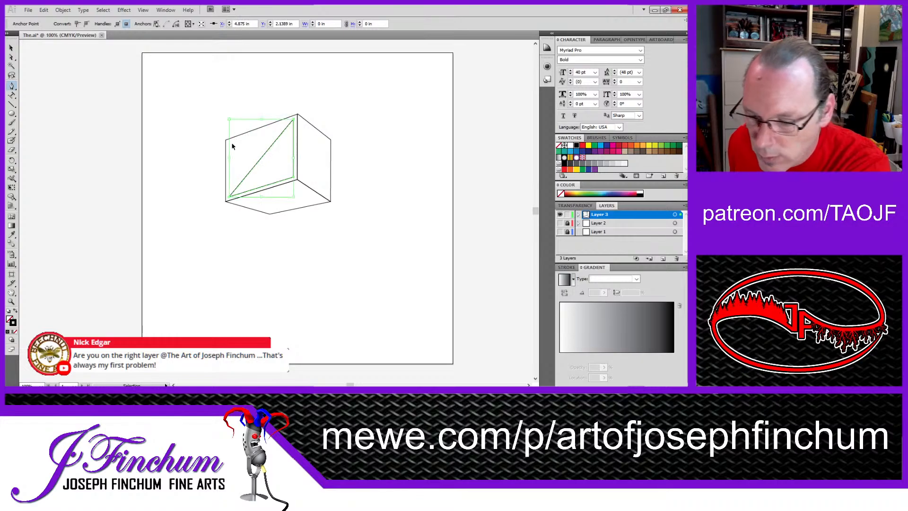
pyautogui.hotkey('ctrl', 'z')
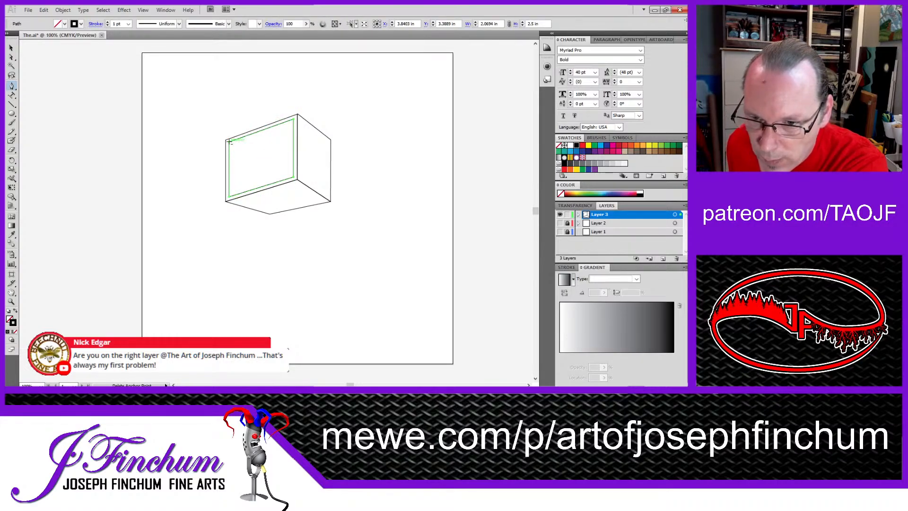
pyautogui.click(230, 142)
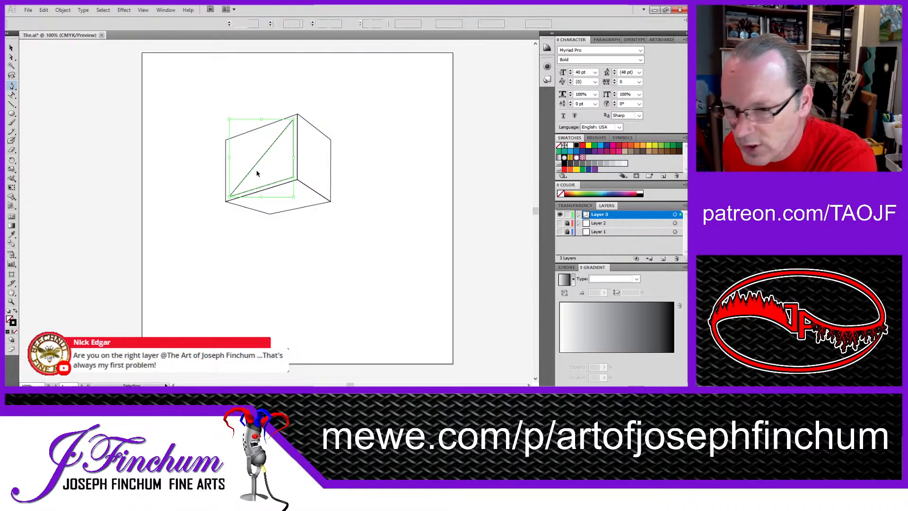
pyautogui.hotkey('ctrl', 'z')
# Step: Draw a short diagonal line from the inset's upper-left corner inward to about X 2.93 in, Y 2.97 in
pyautogui.click(253, 142)
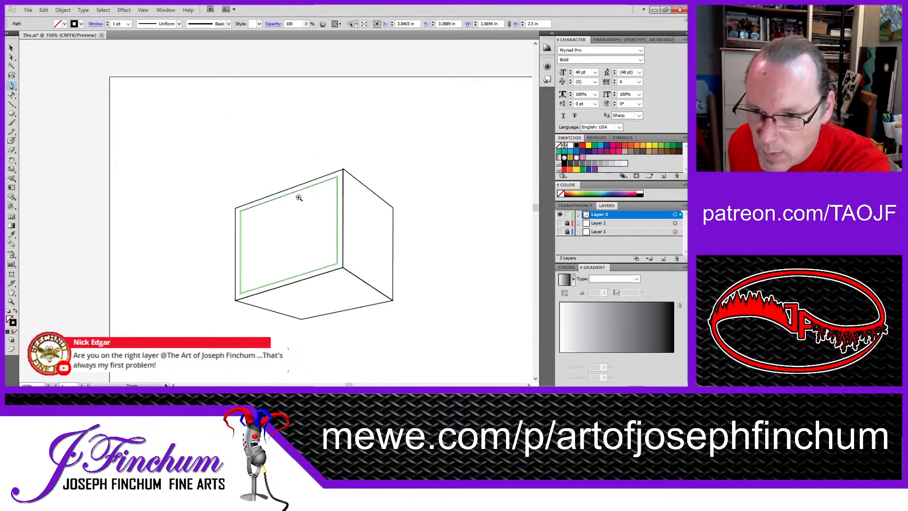
pyautogui.click(323, 244)
pyautogui.click(254, 211)
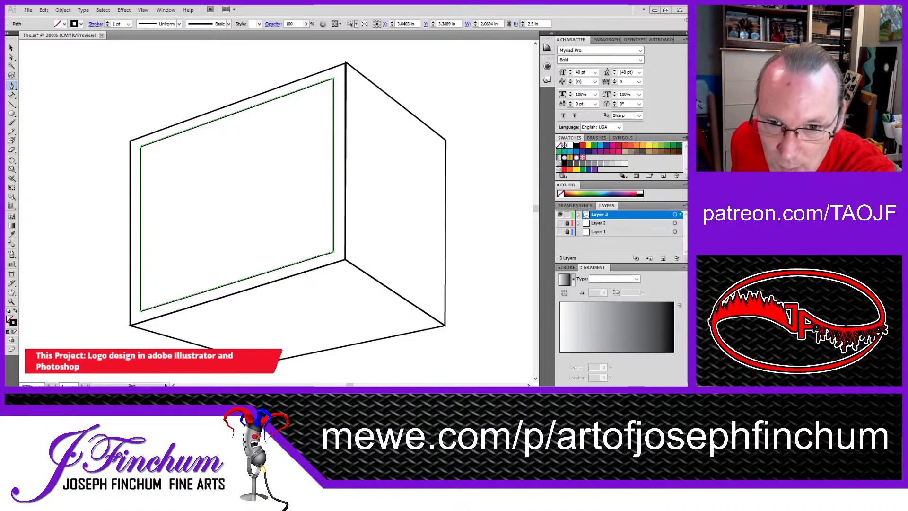
pyautogui.click(11, 47)
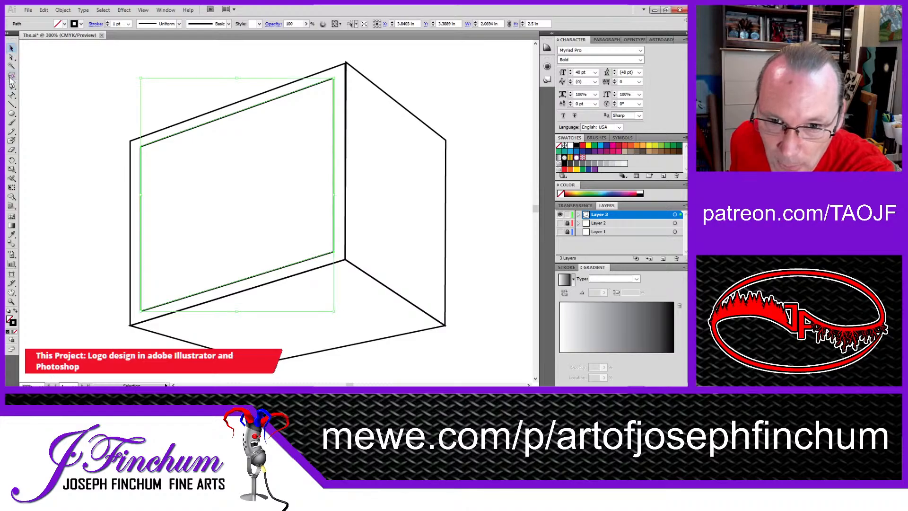
pyautogui.click(69, 91)
pyautogui.click(12, 96)
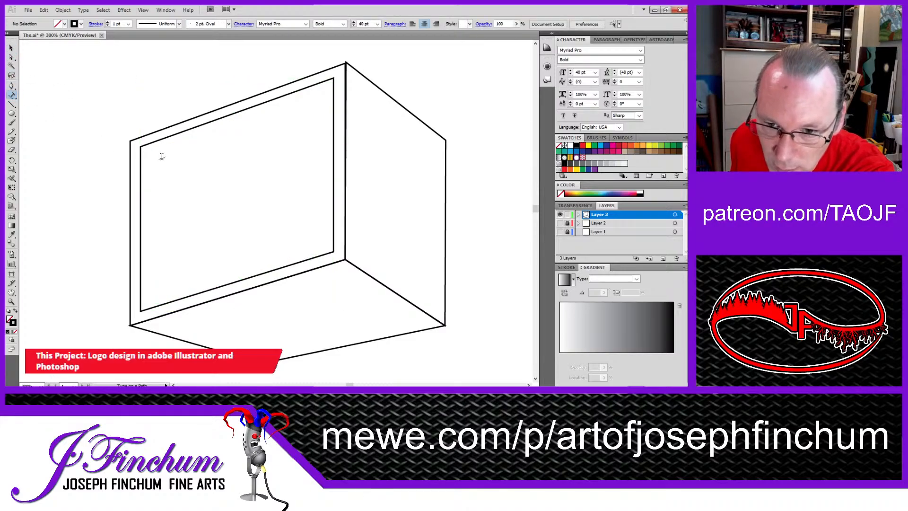
pyautogui.click(12, 86)
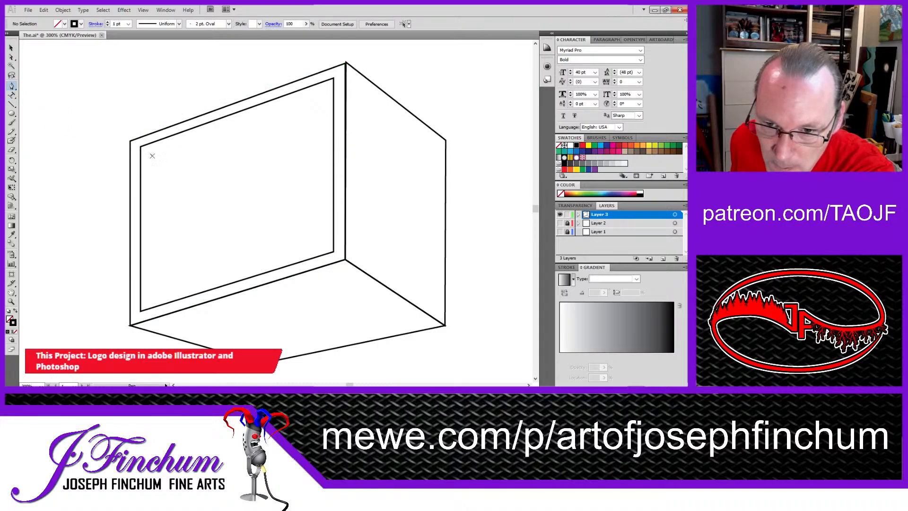
pyautogui.moveTo(140, 147); pyautogui.dragTo(151, 259)
pyautogui.click(12, 49)
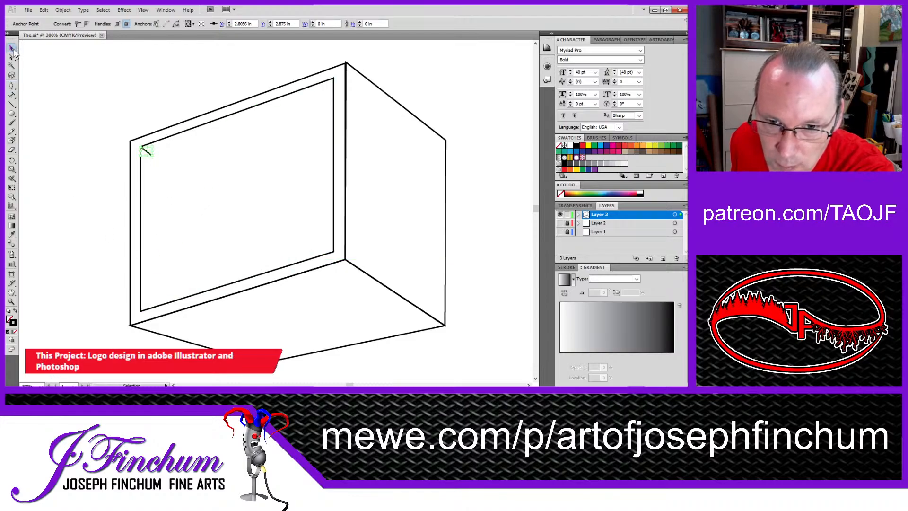
pyautogui.click(73, 123)
# Step: Draw a vertical line from the inset's bottom edge and a sloping line from its right edge at about Y 2.27 in, both ending at the diagonal's inner end
pyautogui.click(11, 85)
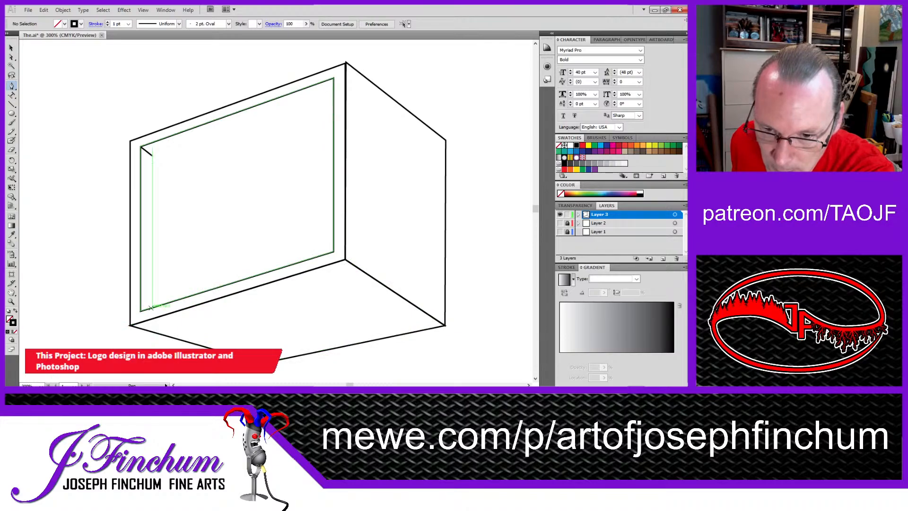
pyautogui.click(152, 306)
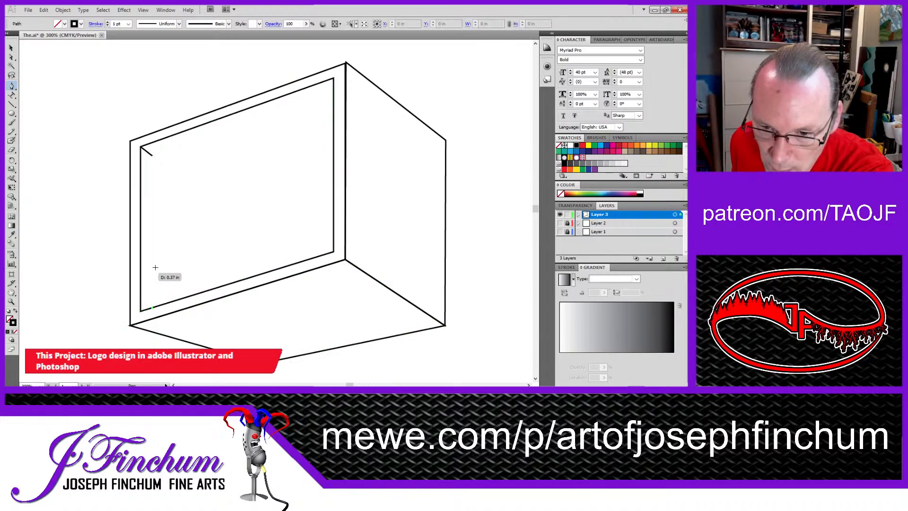
pyautogui.click(151, 156)
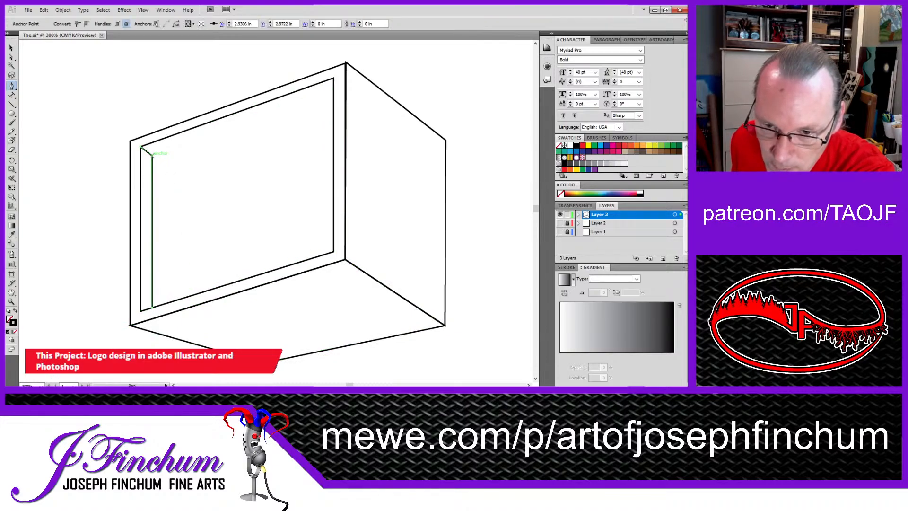
pyautogui.click(334, 89)
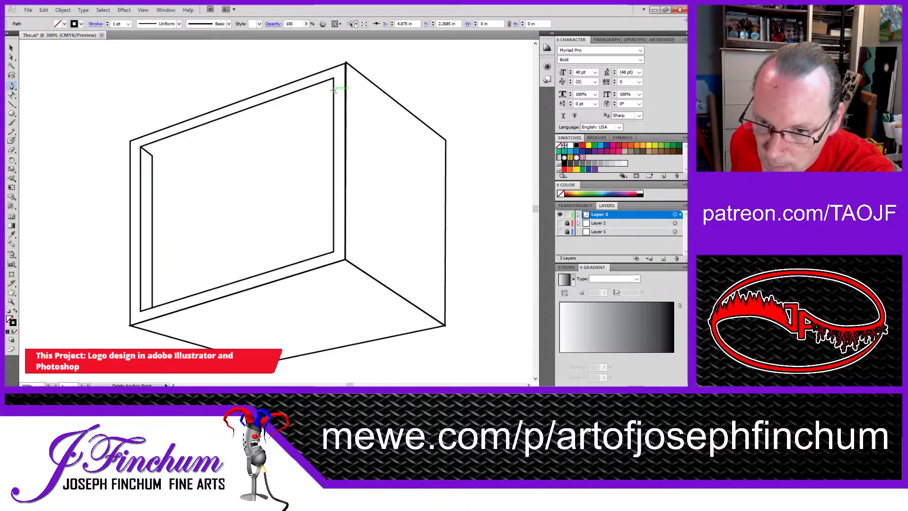
pyautogui.click(152, 154)
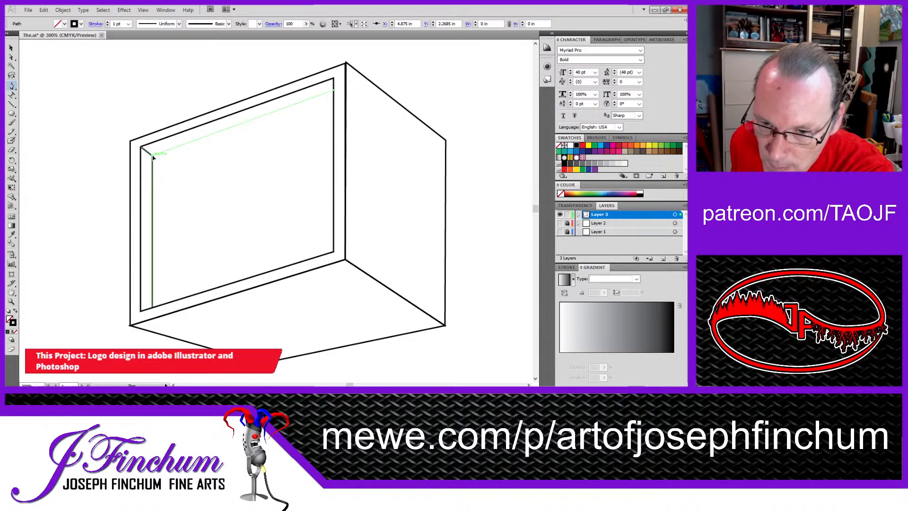
# Step: Move the inset's vertical line so its upper end sits at about X 2.87 in, Y 2.92 in and its lower end at X 2.87 in, Y 4.62 in
pyautogui.click(12, 56)
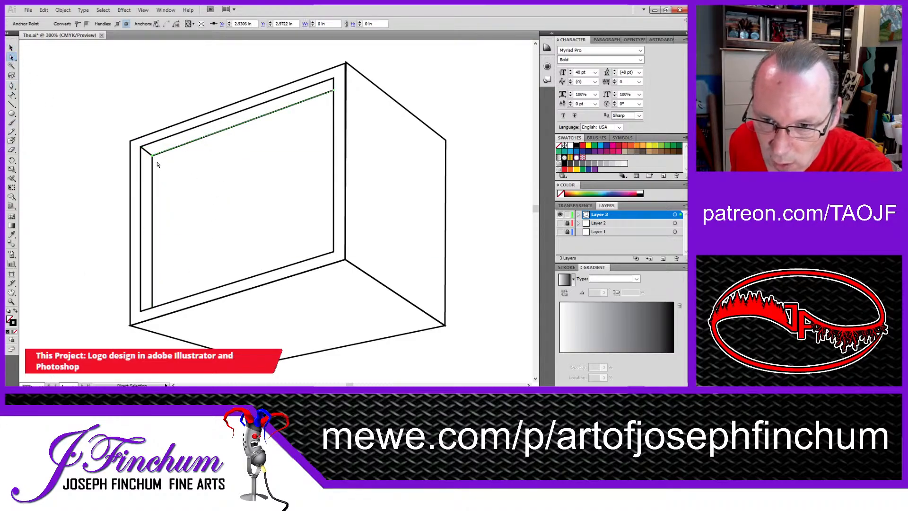
pyautogui.click(145, 151)
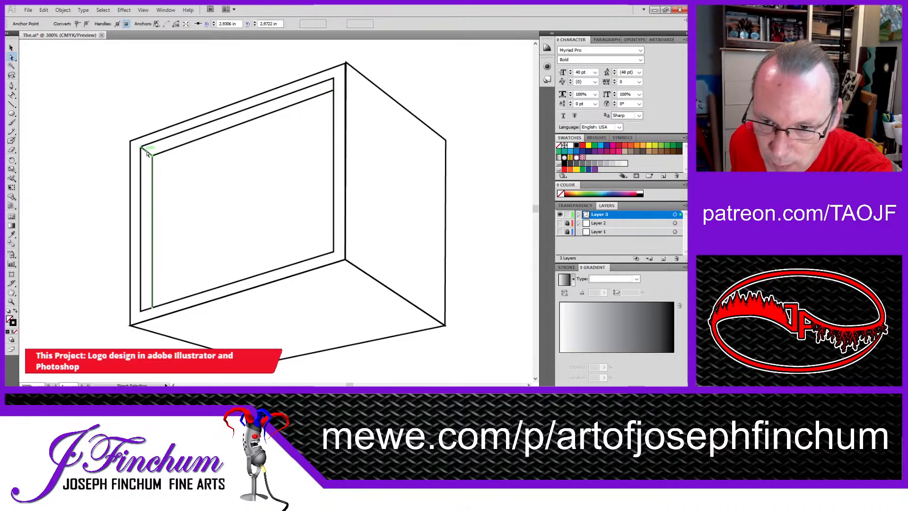
pyautogui.moveTo(153, 157); pyautogui.dragTo(146, 151)
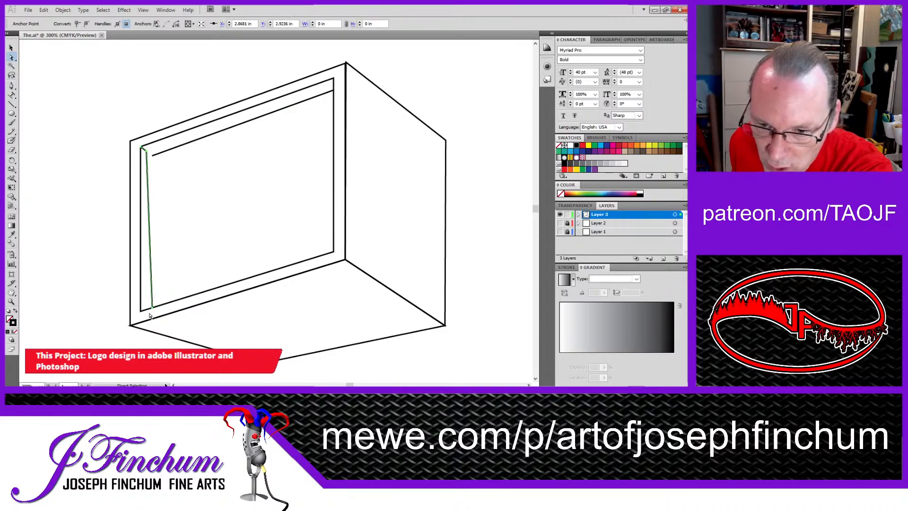
pyautogui.moveTo(152, 308); pyautogui.dragTo(149, 310)
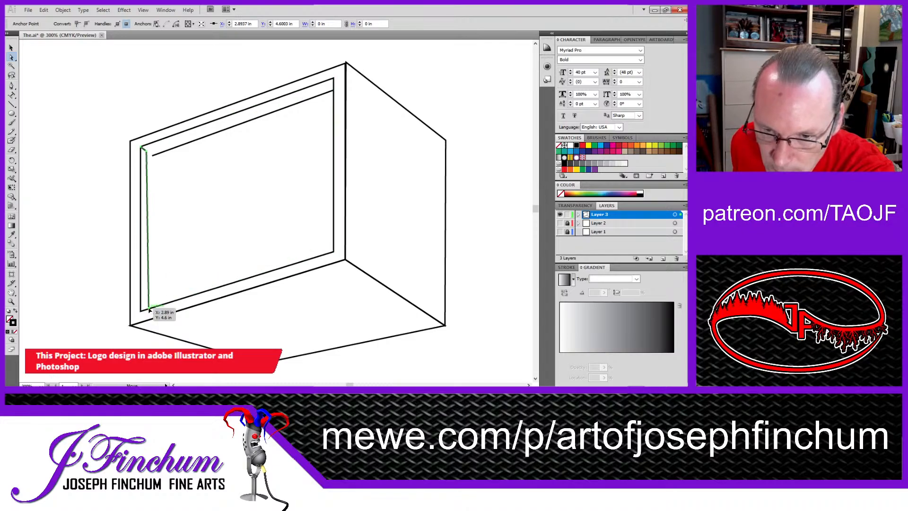
pyautogui.moveTo(148, 311); pyautogui.dragTo(149, 310)
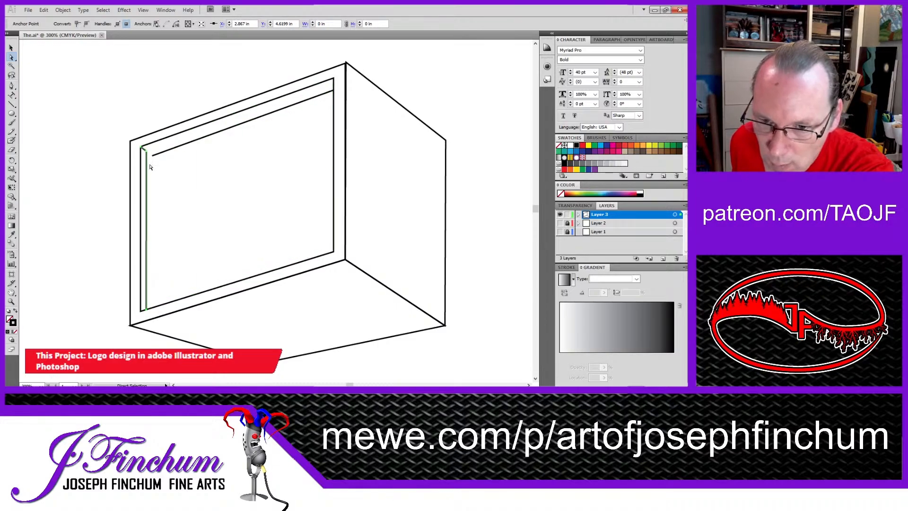
# Step: Move the sloping line's left end to the diagonal's inner corner and raise its right end slightly along the inset's right edge
pyautogui.moveTo(152, 155); pyautogui.dragTo(147, 152)
pyautogui.moveTo(334, 88); pyautogui.dragTo(334, 85)
pyautogui.click(61, 93)
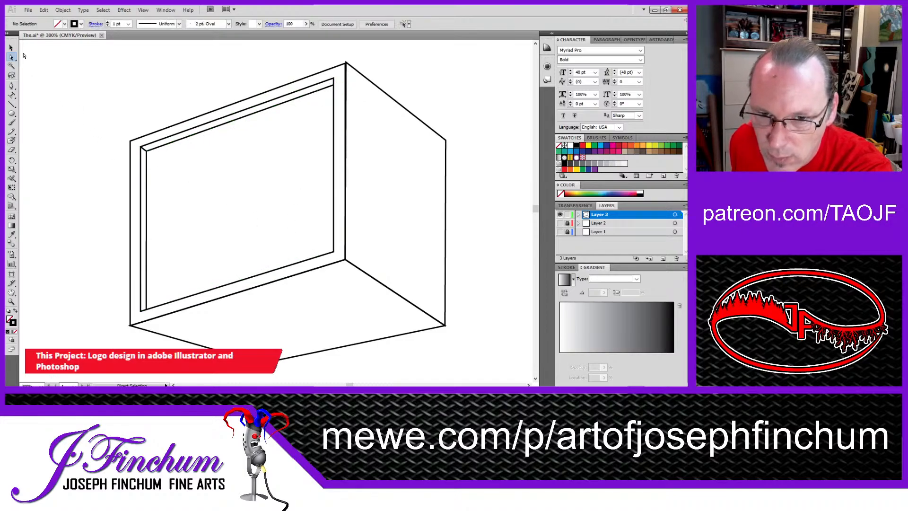
# Step: Draw a closed four-sided panel about 0.37 in wide and 0.81 in tall on the right face, starting at about X 5.39 in, Y 2.88 in
pyautogui.click(12, 48)
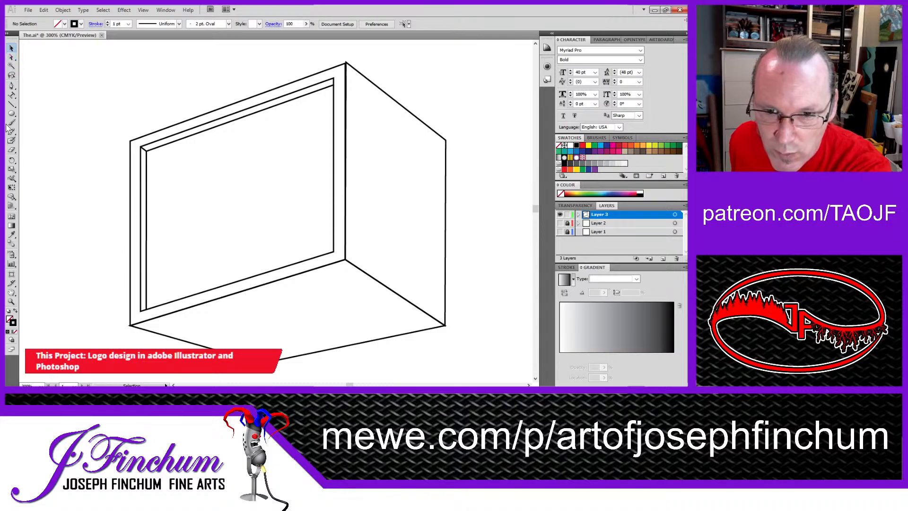
pyautogui.click(12, 86)
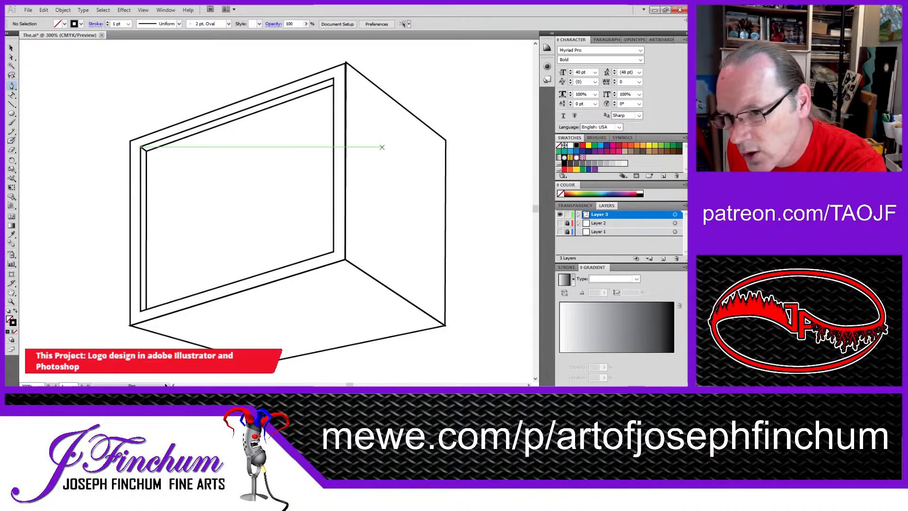
pyautogui.click(382, 147)
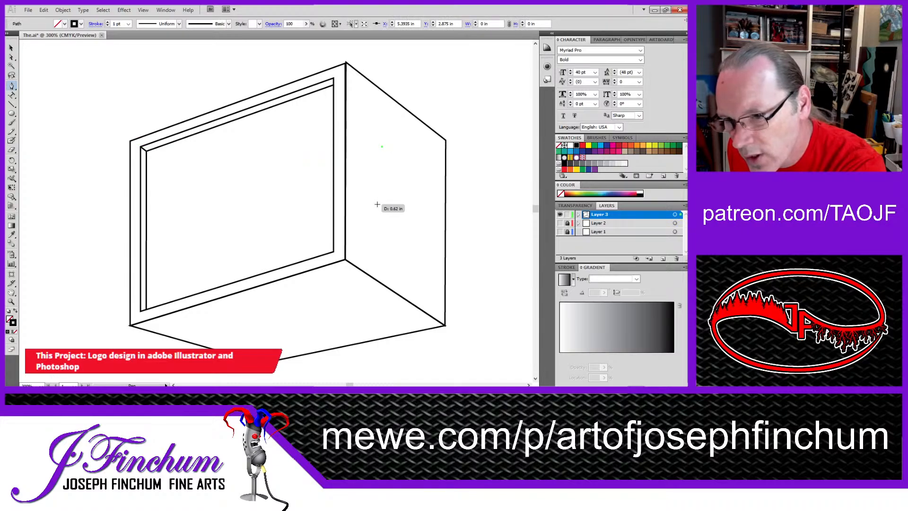
pyautogui.click(382, 202)
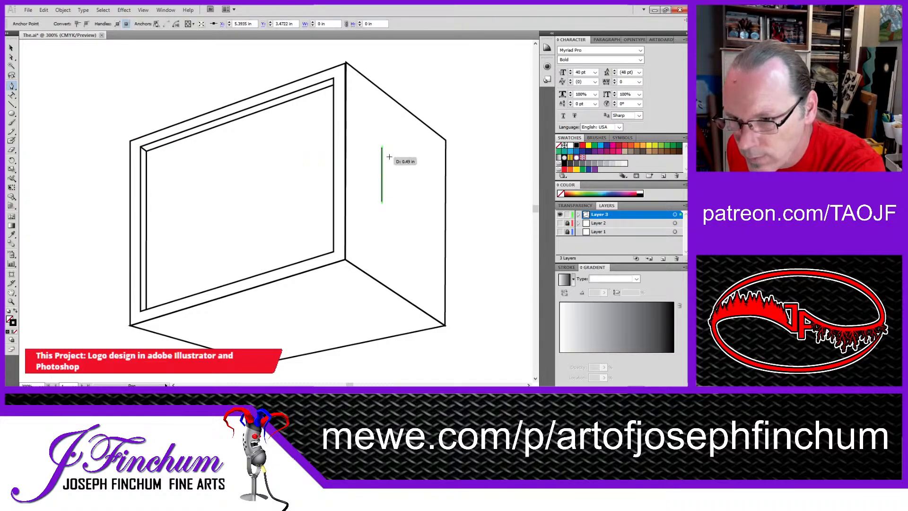
pyautogui.click(416, 221)
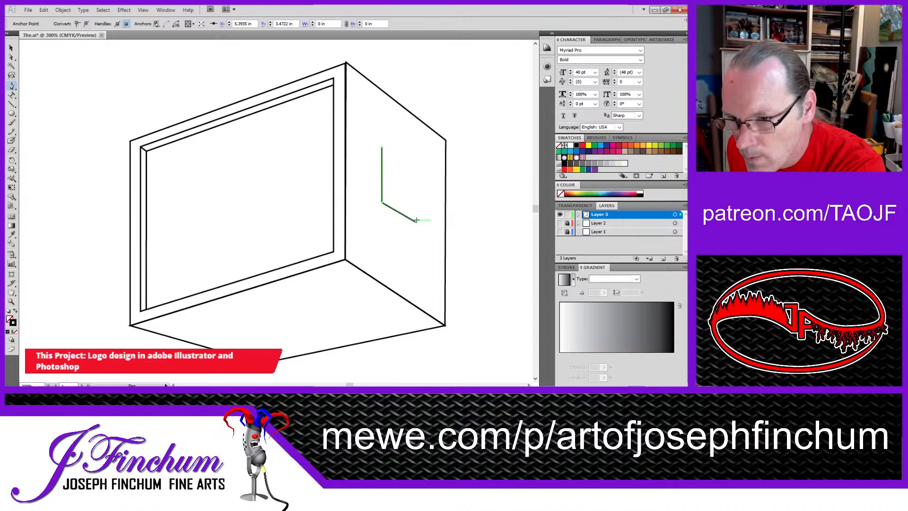
pyautogui.click(416, 169)
pyautogui.click(382, 147)
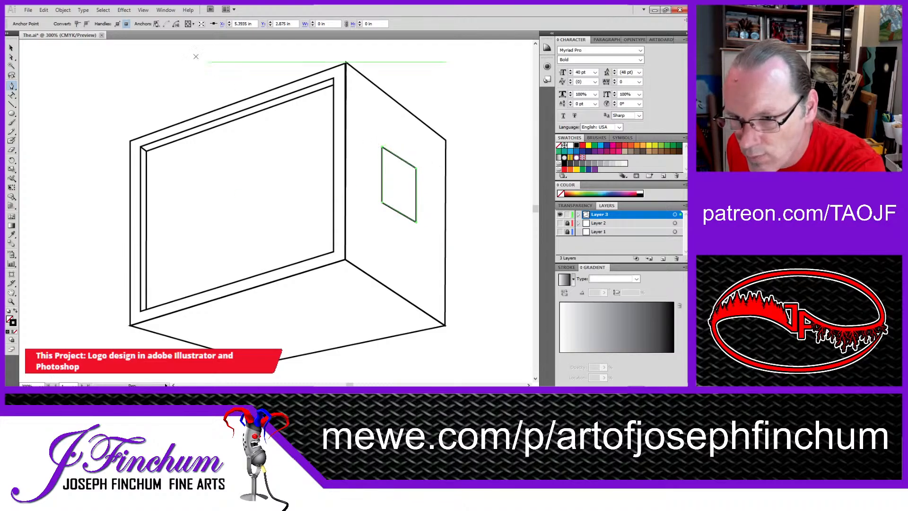
pyautogui.click(11, 48)
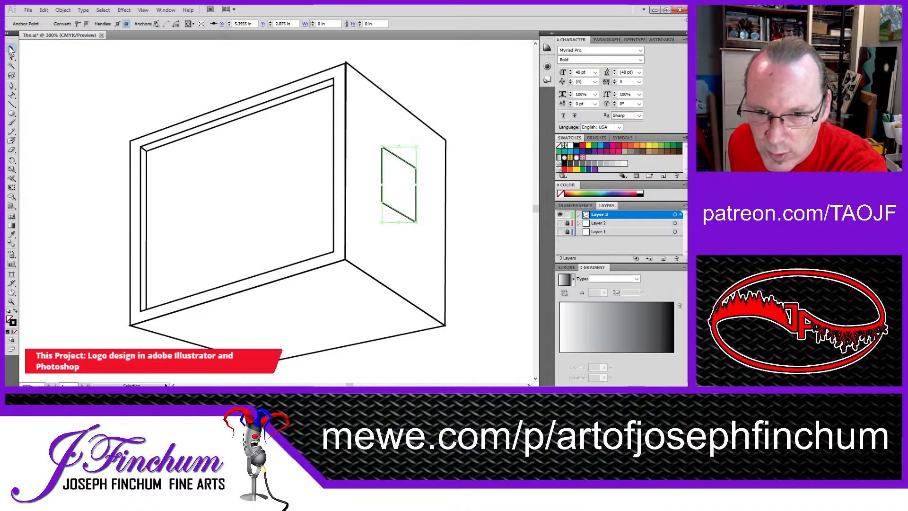
pyautogui.click(33, 84)
# Step: Draw a sloping divider across the small panel from about X 5.39 in, Y 3.04 in to X 5.76 in, Y 3.25 in
pyautogui.click(11, 85)
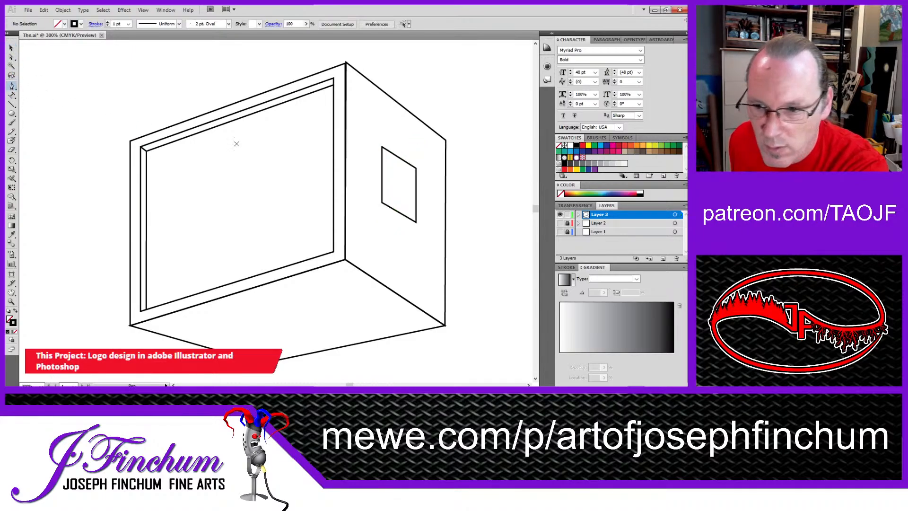
pyautogui.click(382, 162)
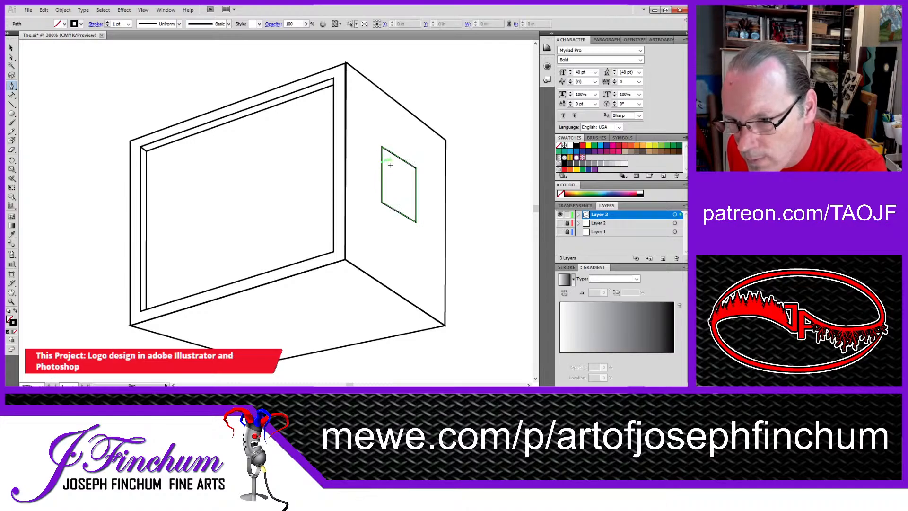
pyautogui.click(416, 179)
pyautogui.click(11, 48)
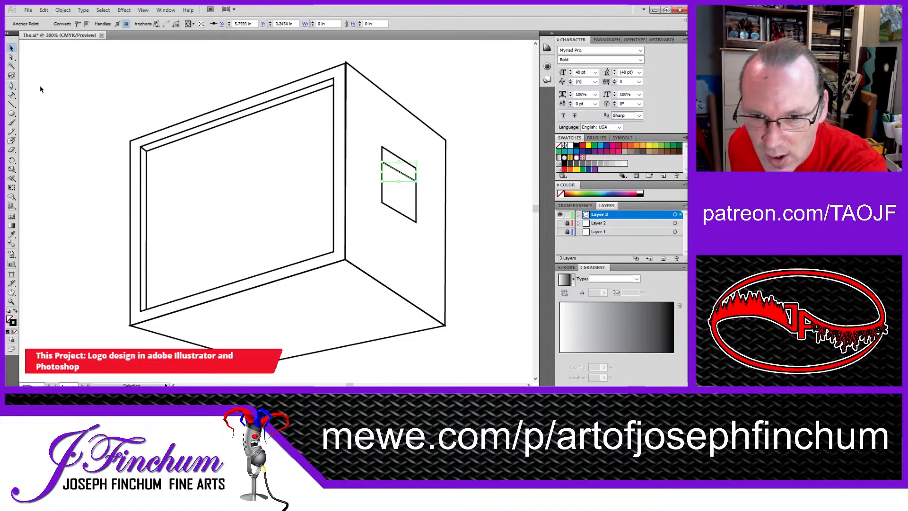
pyautogui.click(40, 89)
# Step: Draw two more sloping dividers across the small panel, from about Y 3.23 in to 3.39 in and from about Y 3.38 in to 3.54 in
pyautogui.click(11, 85)
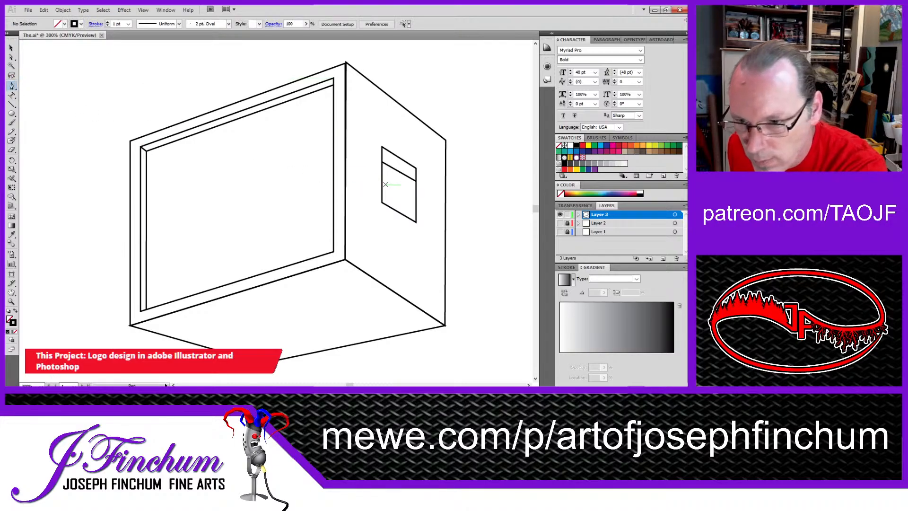
pyautogui.click(382, 180)
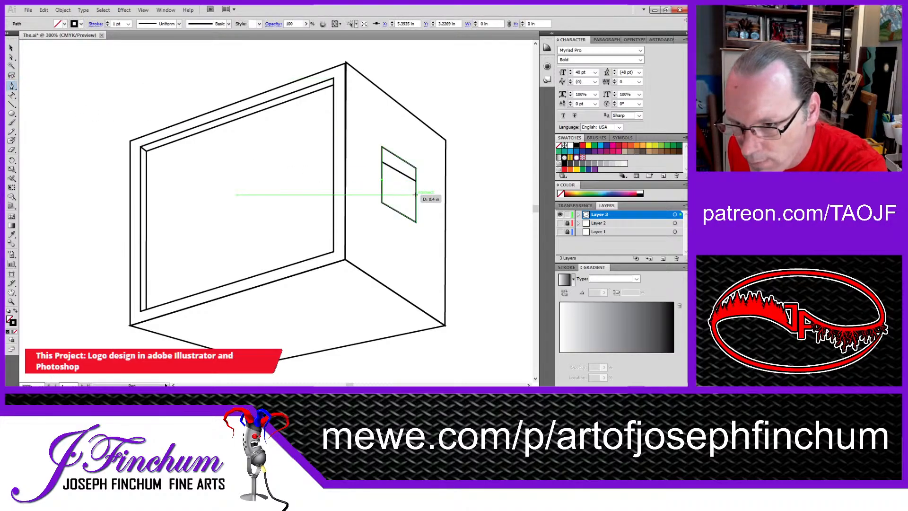
pyautogui.click(416, 193)
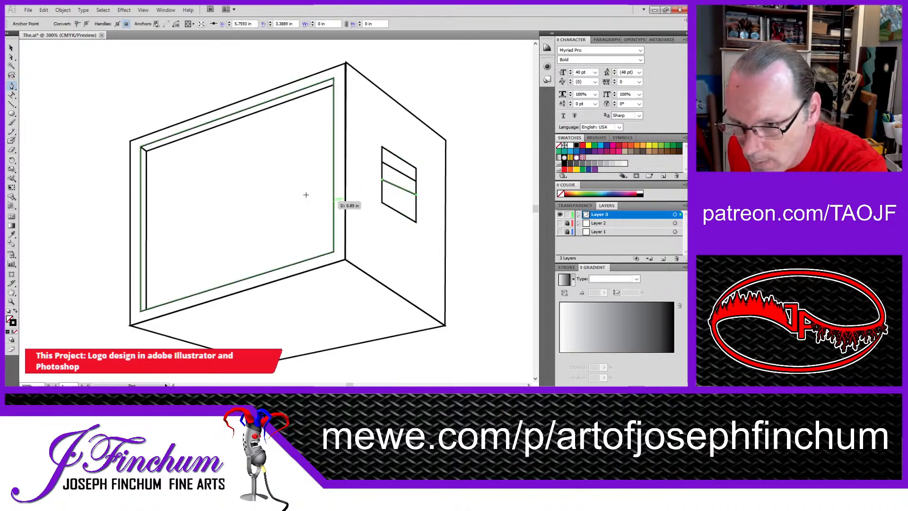
pyautogui.click(11, 48)
pyautogui.click(12, 86)
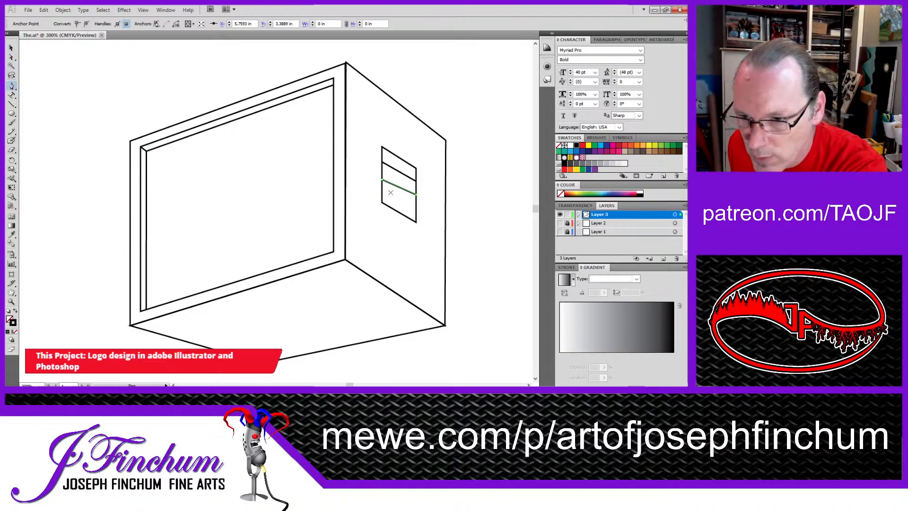
pyautogui.click(12, 48)
pyautogui.click(42, 74)
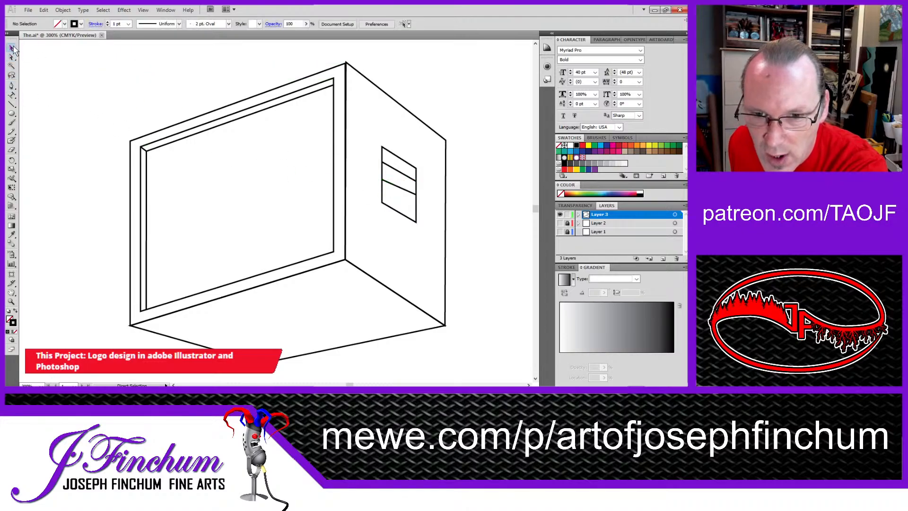
pyautogui.click(12, 86)
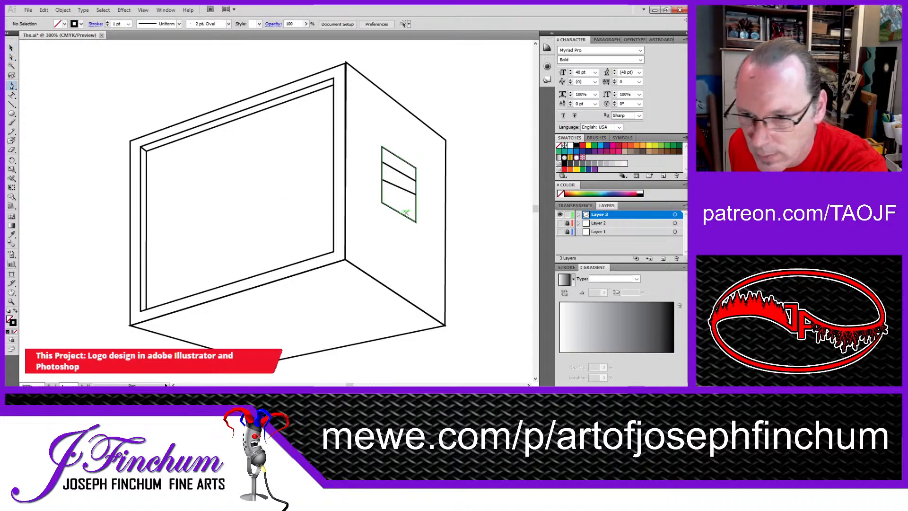
pyautogui.moveTo(382, 194); pyautogui.dragTo(416, 208)
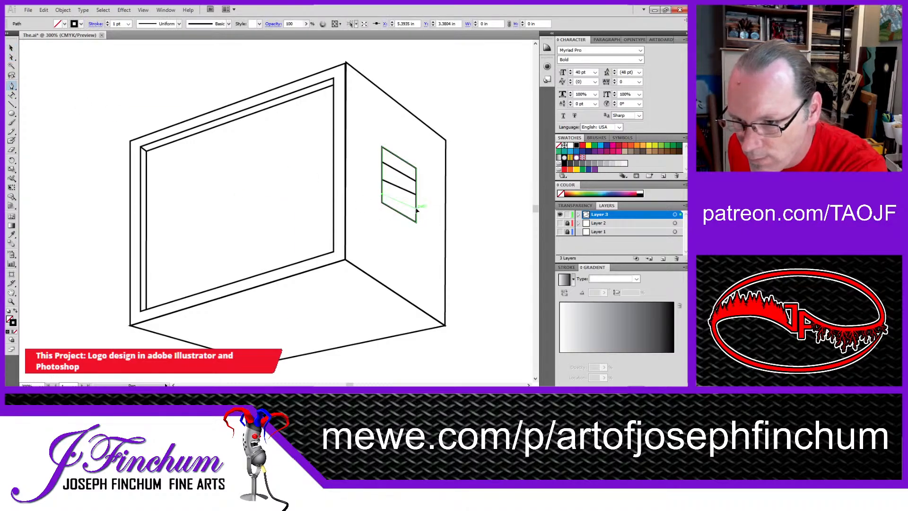
# Step: Raise the lowest divider's left end and move the middle divider's ends to about Y 3.19 in on the left and 3.40 in on the right
pyautogui.click(12, 57)
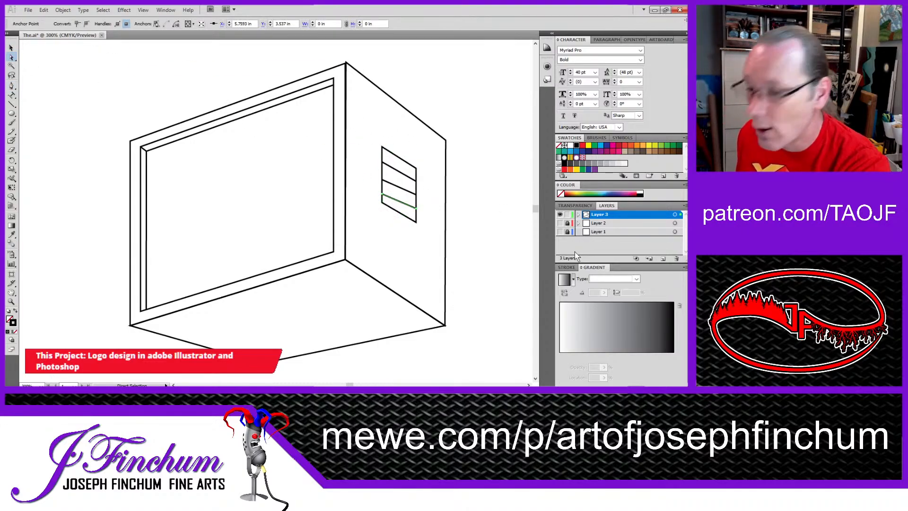
pyautogui.moveTo(384, 195); pyautogui.dragTo(384, 192)
pyautogui.moveTo(382, 177); pyautogui.dragTo(382, 180)
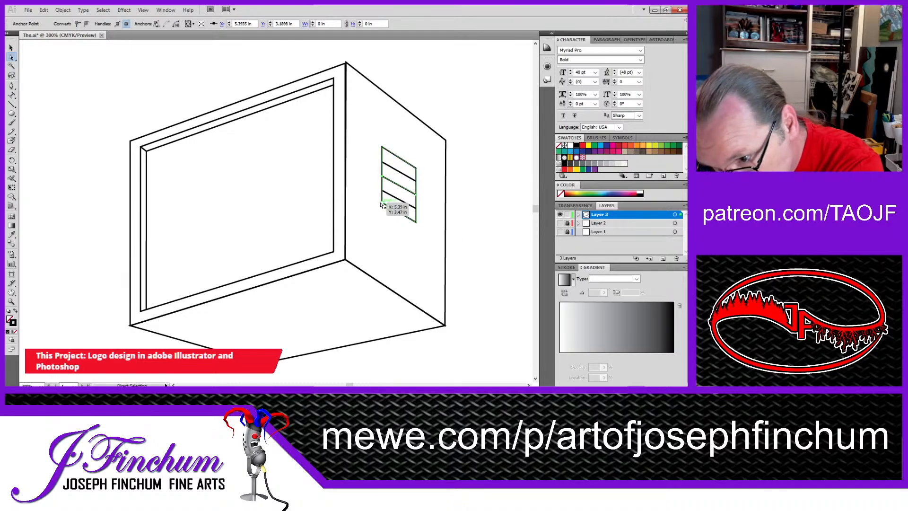
pyautogui.click(416, 208)
pyautogui.moveTo(417, 210); pyautogui.dragTo(417, 198)
pyautogui.click(415, 194)
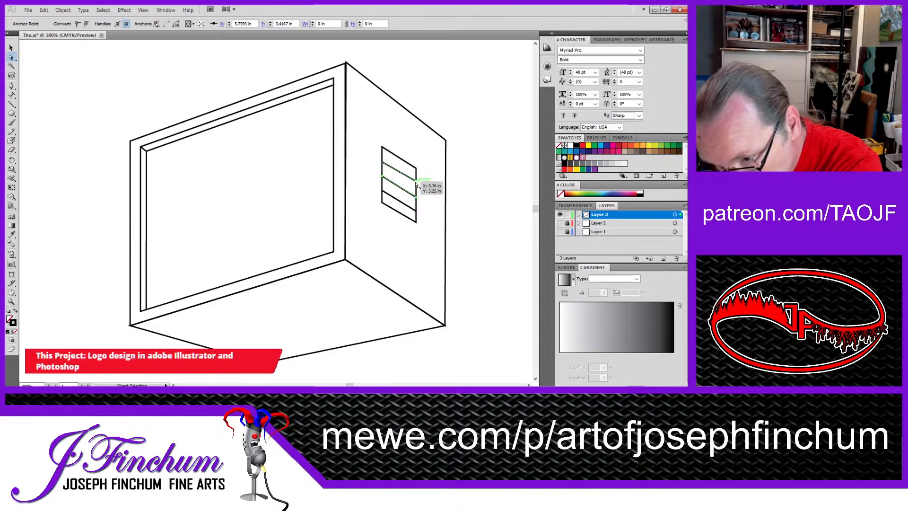
pyautogui.click(416, 181)
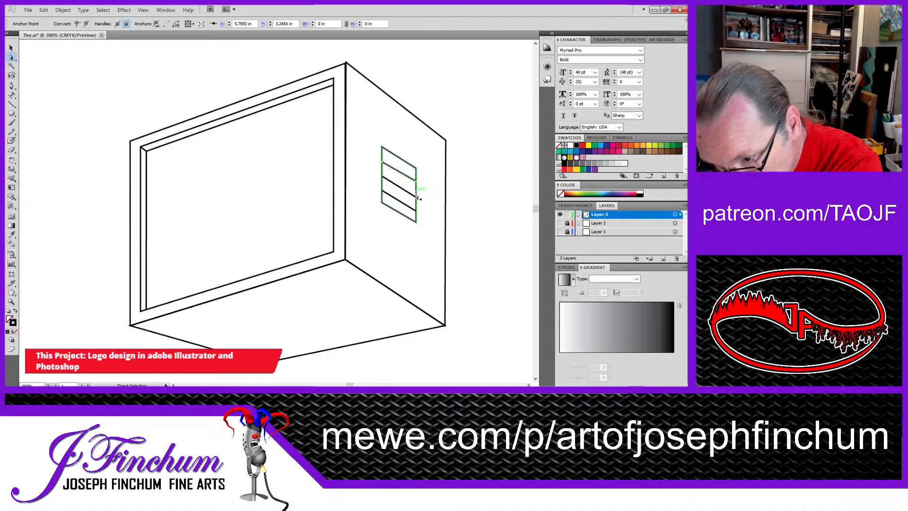
pyautogui.click(416, 197)
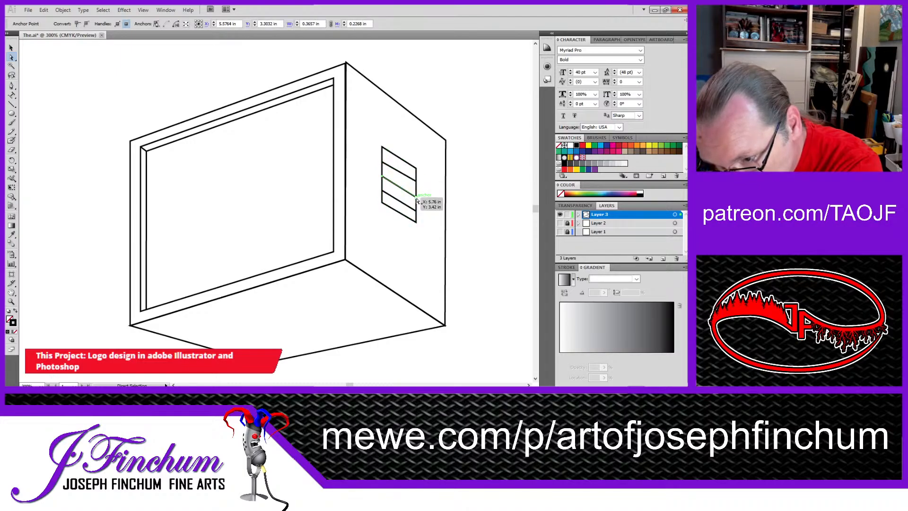
pyautogui.moveTo(416, 198); pyautogui.dragTo(416, 199)
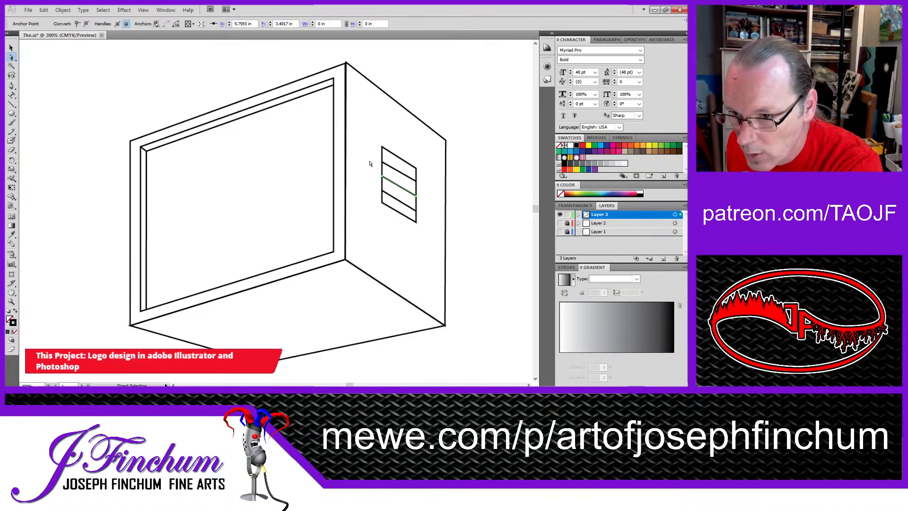
# Step: Nudge the upper divider's left end to about Y 3.03 in and fine-tune the middle divider's left end at about Y 3.19 in
pyautogui.click(383, 176)
pyautogui.click(407, 190)
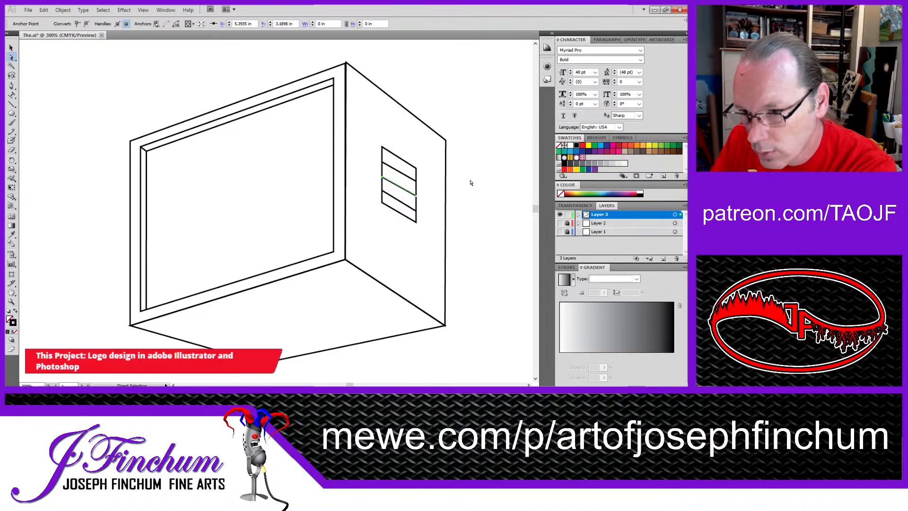
pyautogui.click(384, 163)
pyautogui.click(384, 164)
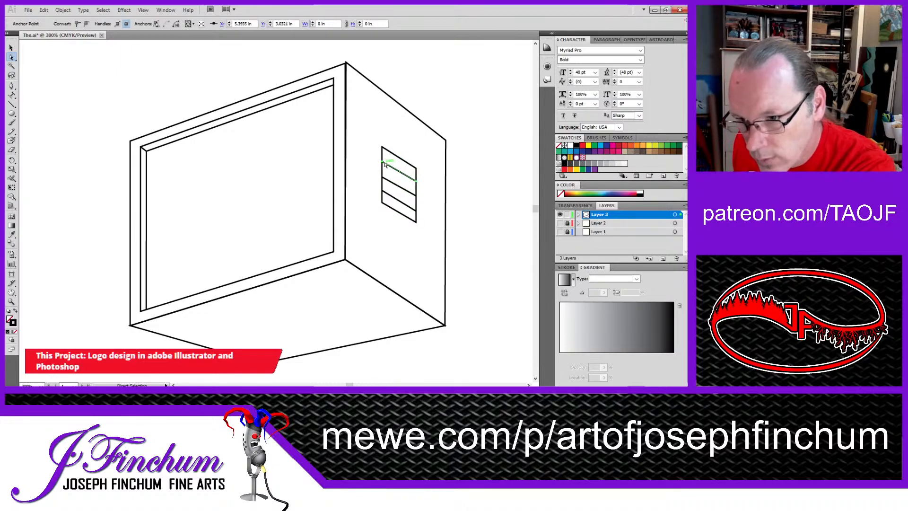
pyautogui.moveTo(385, 164); pyautogui.dragTo(386, 182)
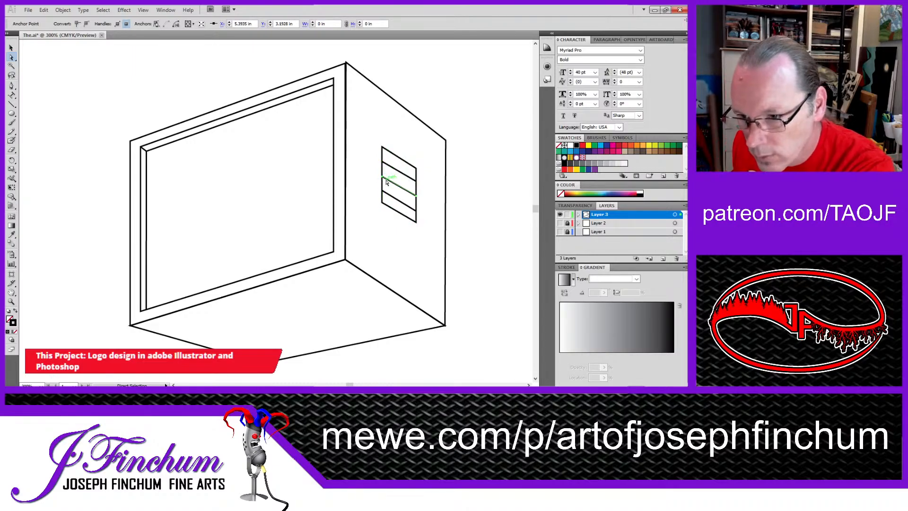
pyautogui.click(417, 196)
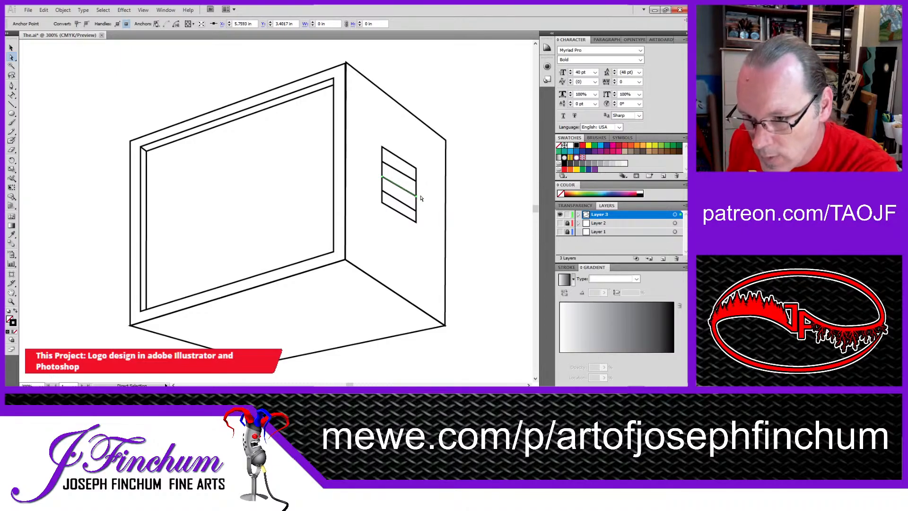
# Step: Shift the small panel's right edge and the right ends of its dividers down together to steepen their slope
pyautogui.click(413, 244)
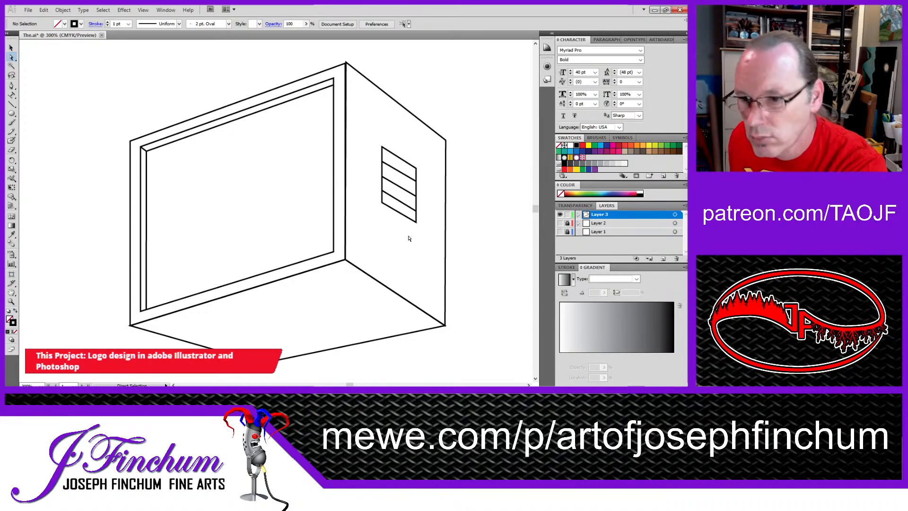
pyautogui.moveTo(410, 140)
pyautogui.mouseDown()
pyautogui.moveTo(425, 245)
pyautogui.moveTo(417, 232)
pyautogui.mouseUp()
pyautogui.click(424, 244)
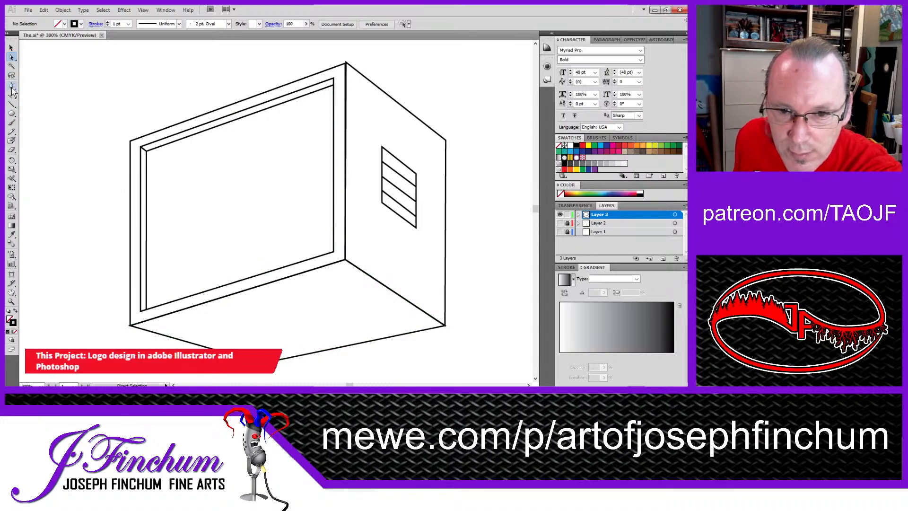
# Step: Draw a closed arch-topped neck shape below the box, about 0.6 in wide, from about Y 4.53 in to 5.29 in
pyautogui.press('p')
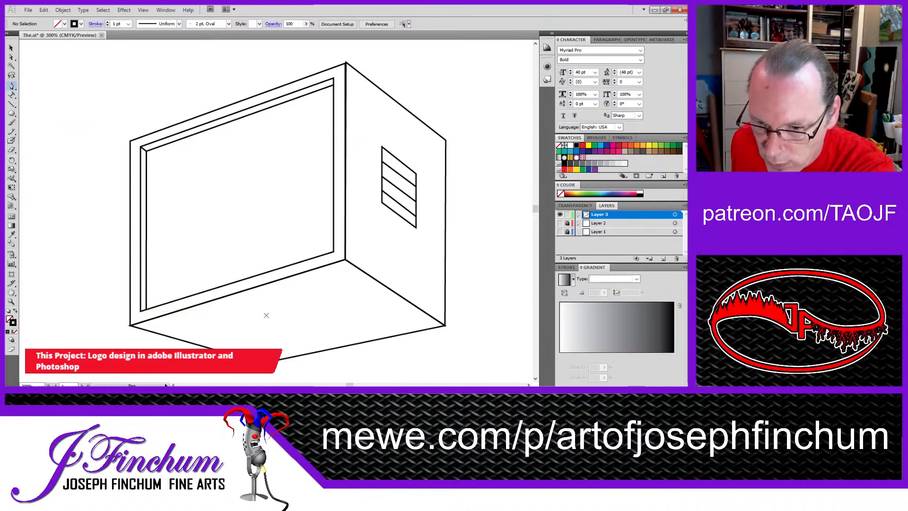
pyautogui.click(252, 316)
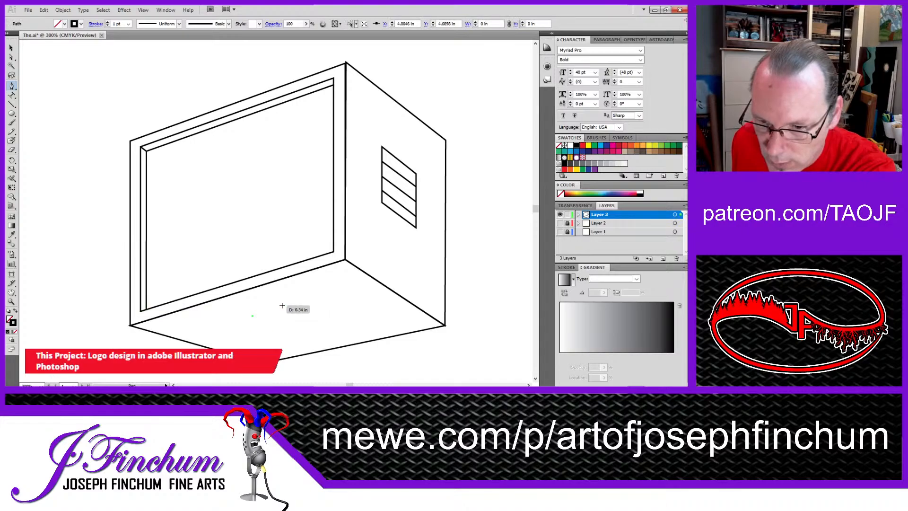
pyautogui.moveTo(279, 301); pyautogui.dragTo(302, 304)
pyautogui.click(305, 315)
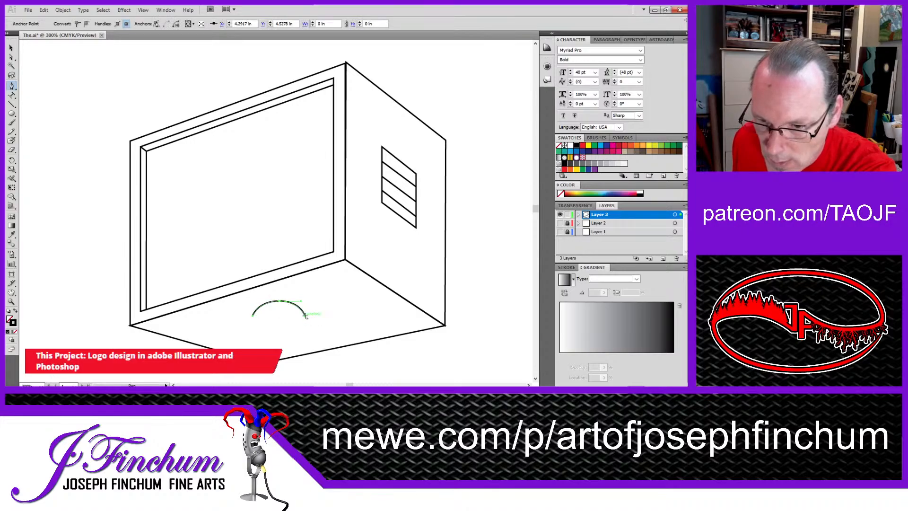
pyautogui.scroll(-2, 307, 358)
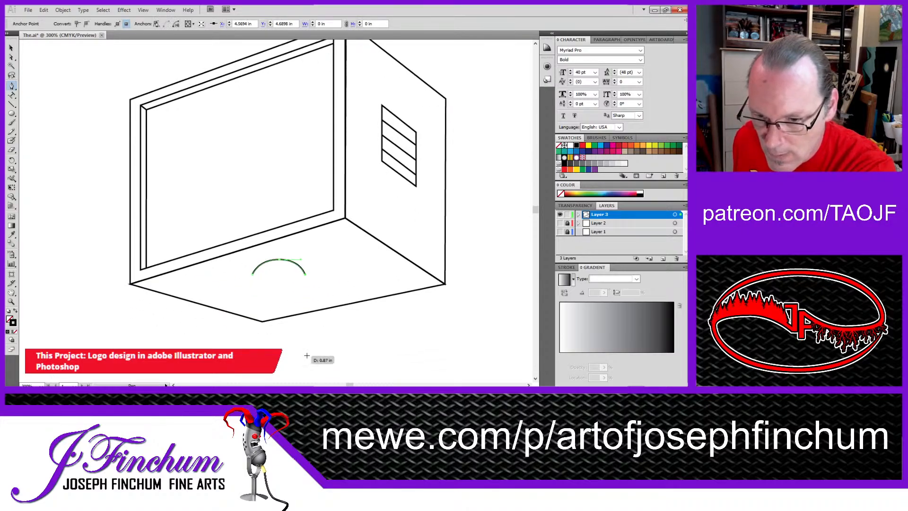
pyautogui.click(305, 329)
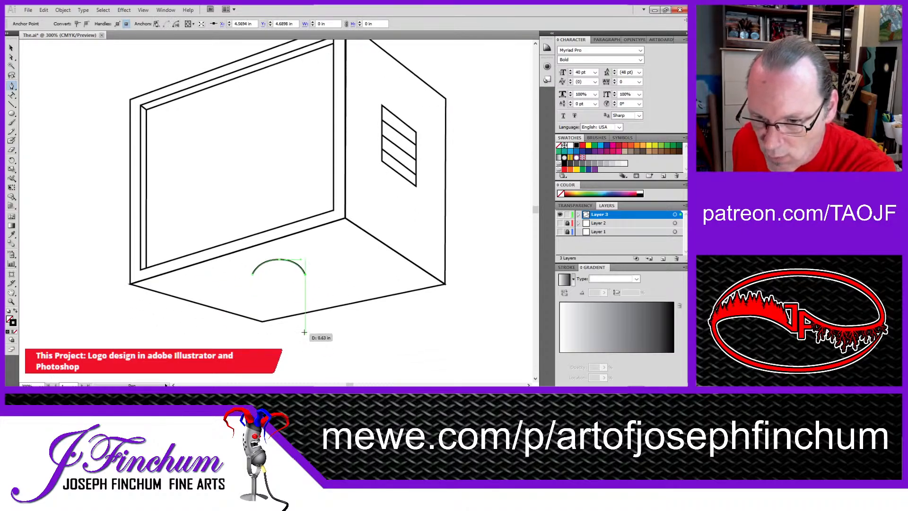
pyautogui.click(248, 330)
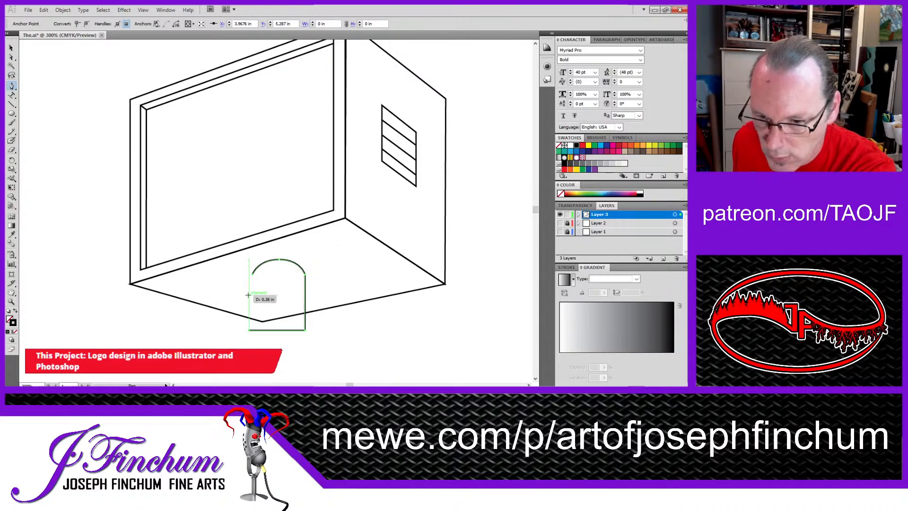
pyautogui.click(252, 275)
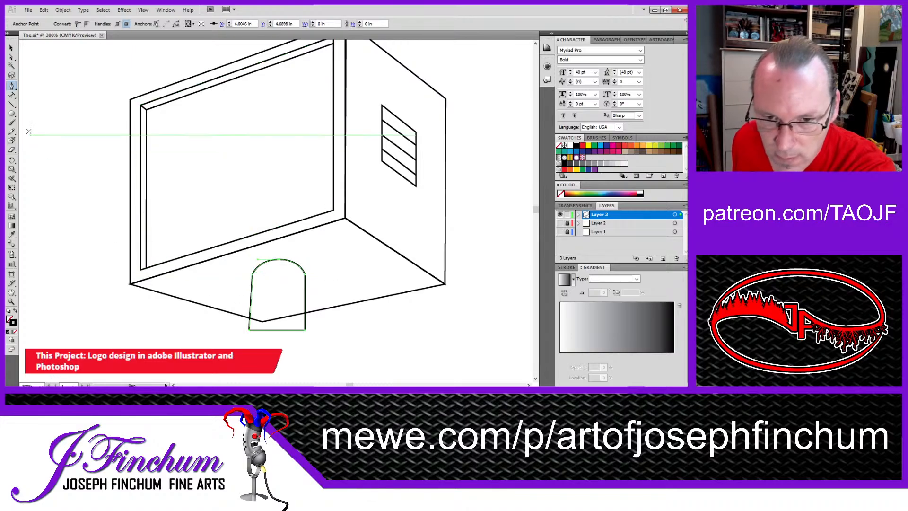
# Step: Move the neck's lower left corner to make its sides vertical and lower its bottom edge slightly
pyautogui.click(12, 57)
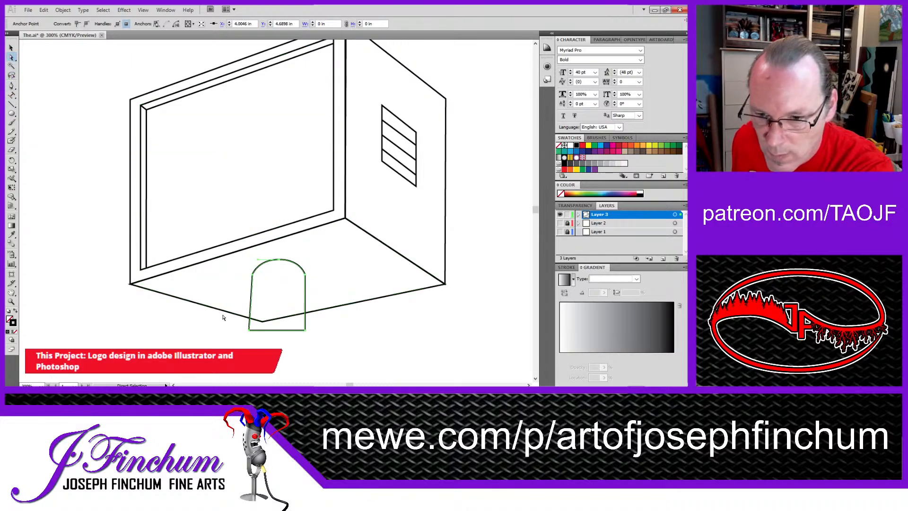
pyautogui.moveTo(252, 334); pyautogui.dragTo(256, 333)
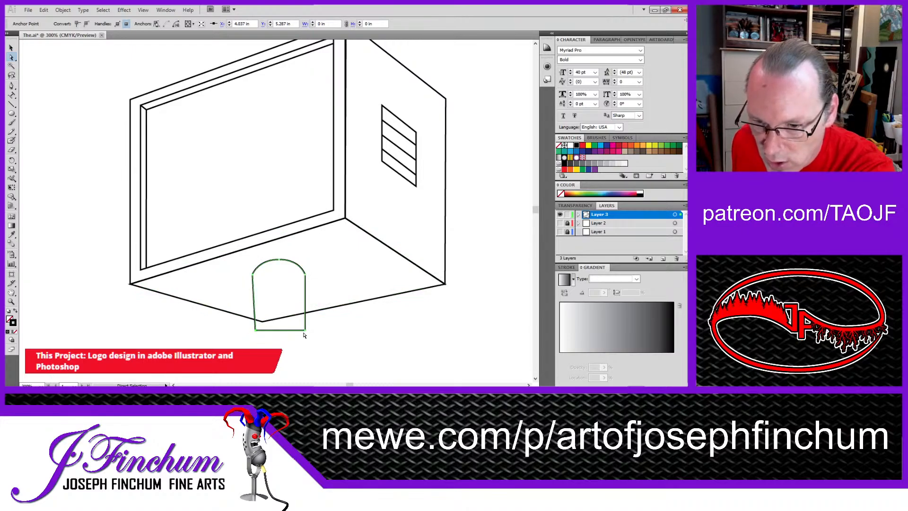
pyautogui.moveTo(288, 330); pyautogui.dragTo(253, 341)
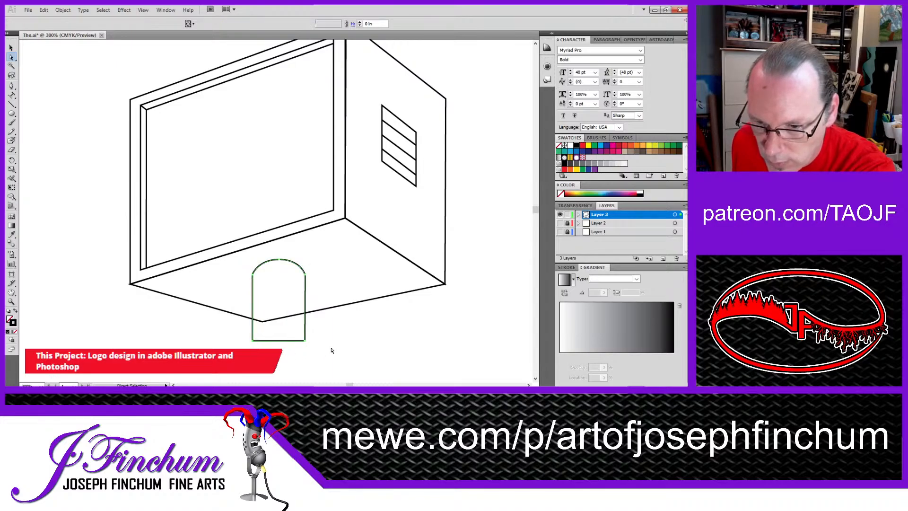
pyautogui.click(347, 341)
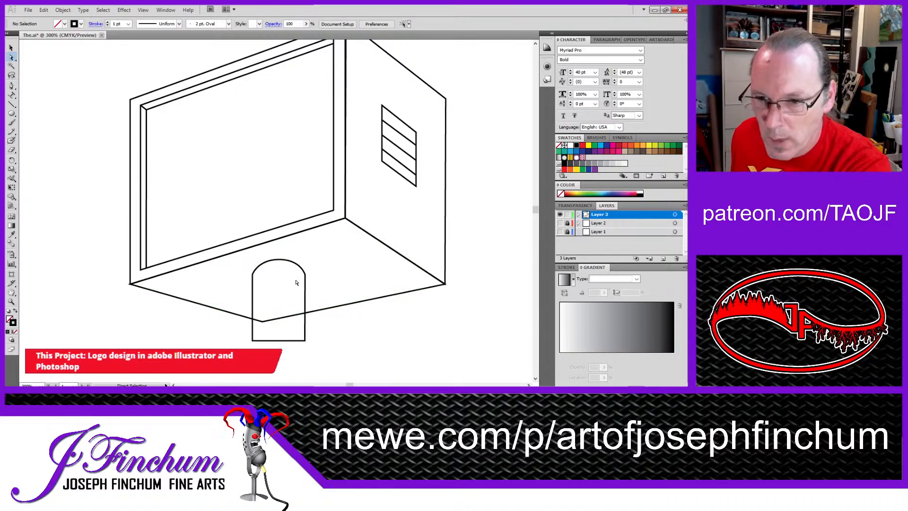
# Step: Draw the base's four-sided front face below the neck, from about X 2.69 in, Y 5.56 in to about X 5.46 in, Y 6.73 in
pyautogui.scroll(1, 350, 253)
pyautogui.scroll(5, 350, 254)
pyautogui.scroll(-4, 351, 254)
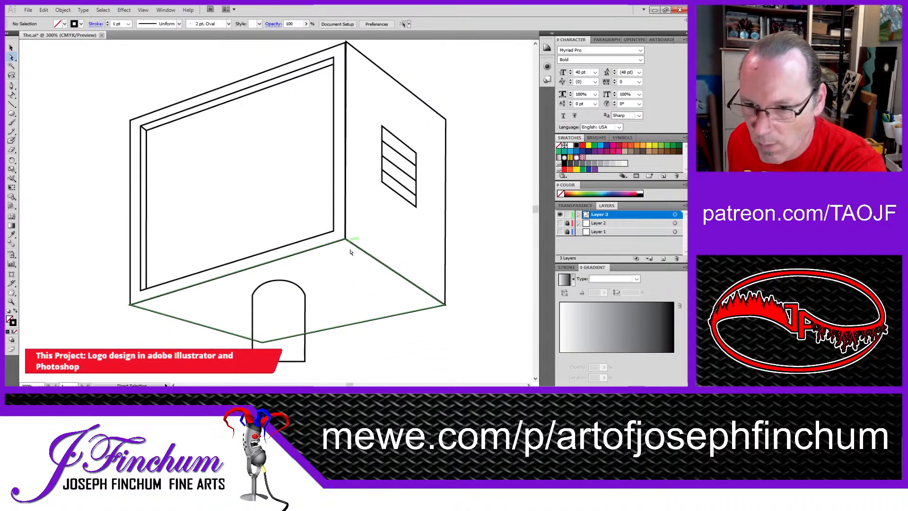
pyautogui.hotkey('ctrl', 'alt', 'space')
pyautogui.keyDown('ctrl'); pyautogui.keyDown('alt'); pyautogui.click(364, 241); pyautogui.keyUp('alt'); pyautogui.keyUp('ctrl')
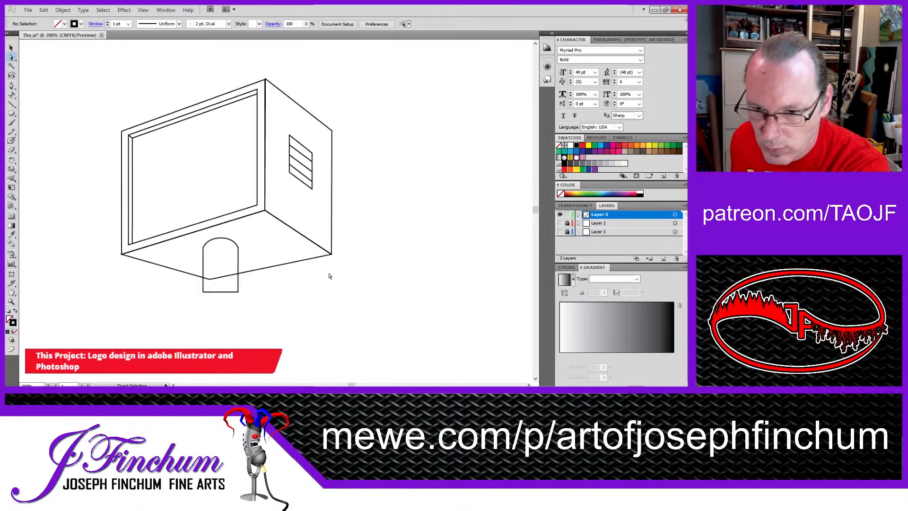
pyautogui.press('p')
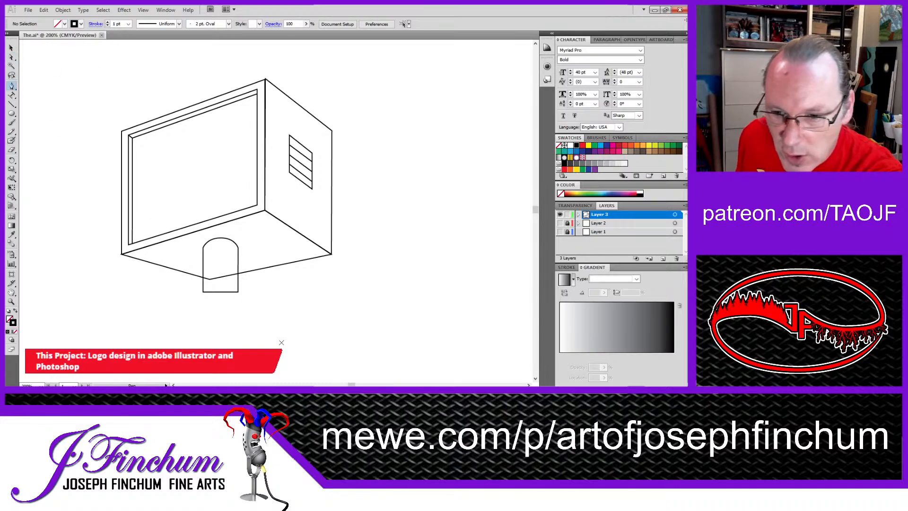
pyautogui.click(293, 283)
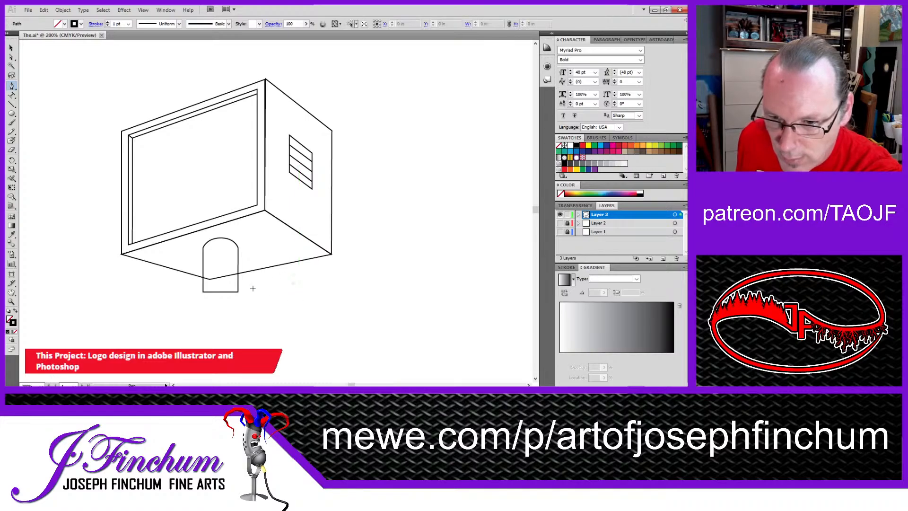
pyautogui.click(122, 301)
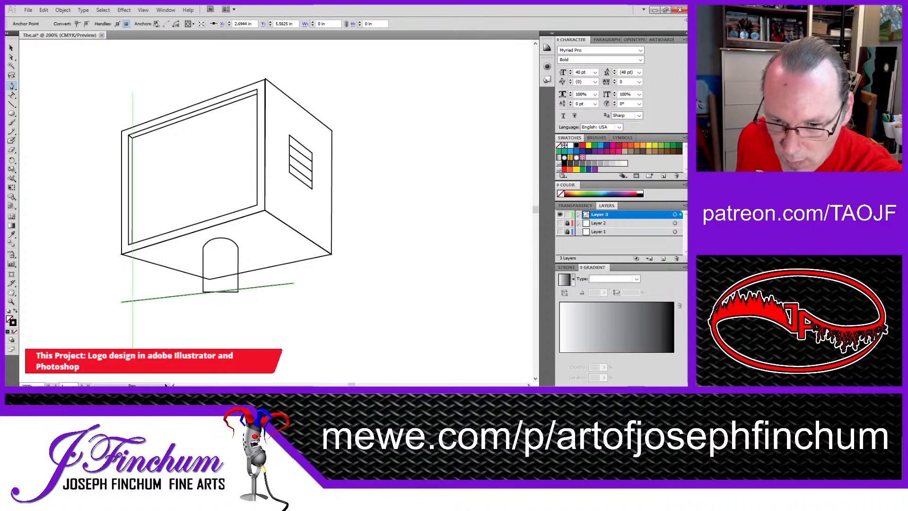
pyautogui.click(124, 348)
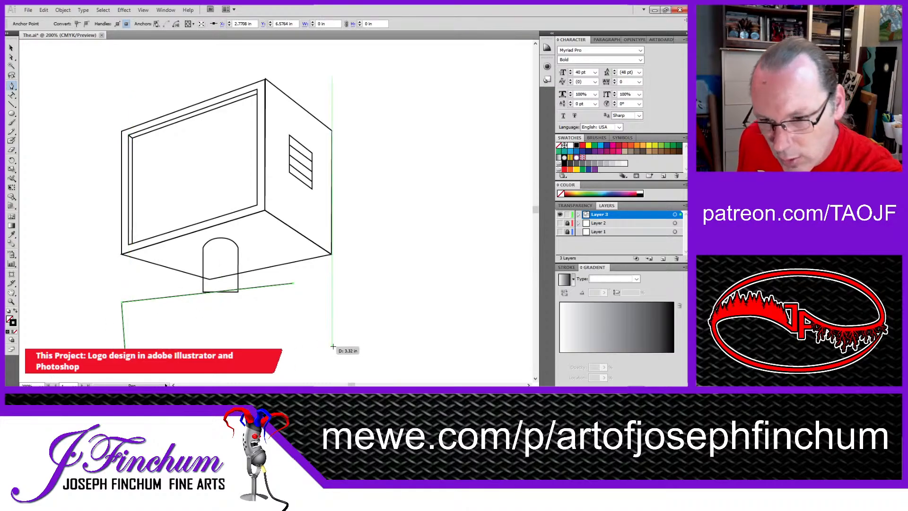
pyautogui.click(294, 374)
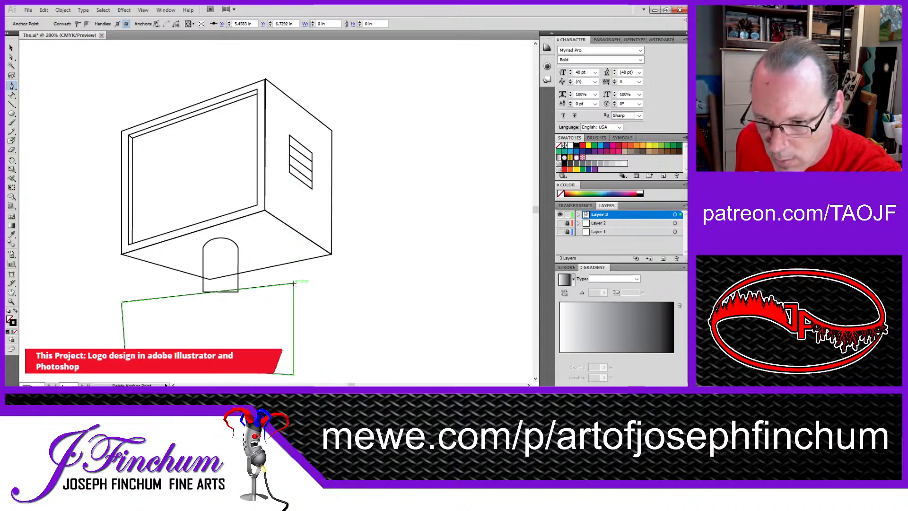
# Step: Draw the base's side face from the front face's right edge to a vertical edge at about X 6.08 in, from Y 5.64 in to 6.38 in
pyautogui.click(331, 308)
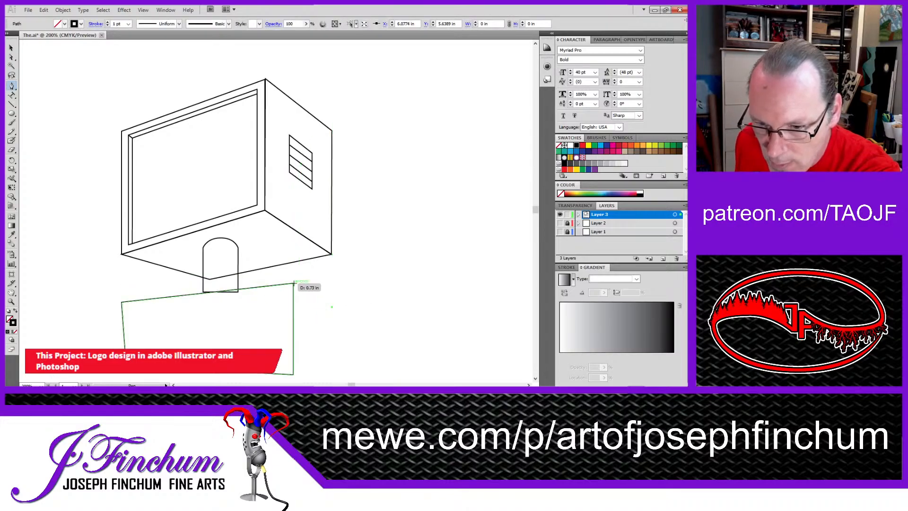
pyautogui.click(294, 283)
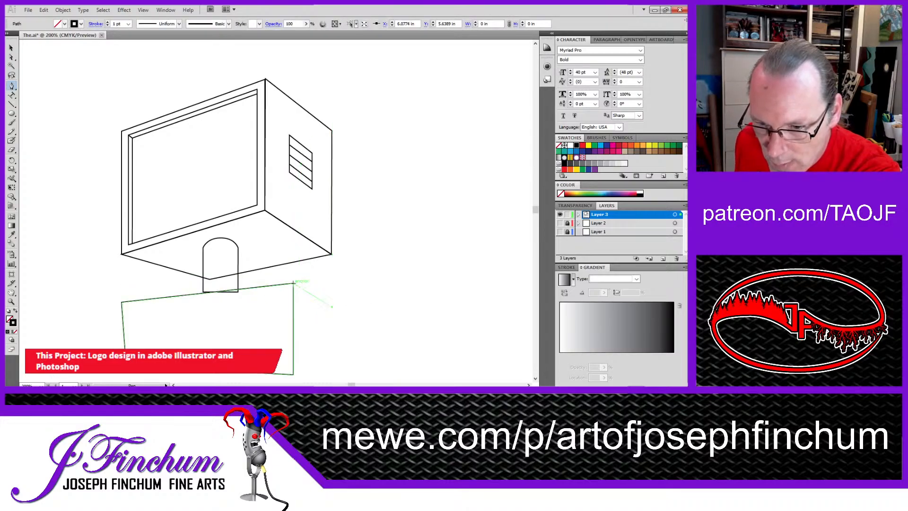
pyautogui.click(293, 373)
pyautogui.click(332, 353)
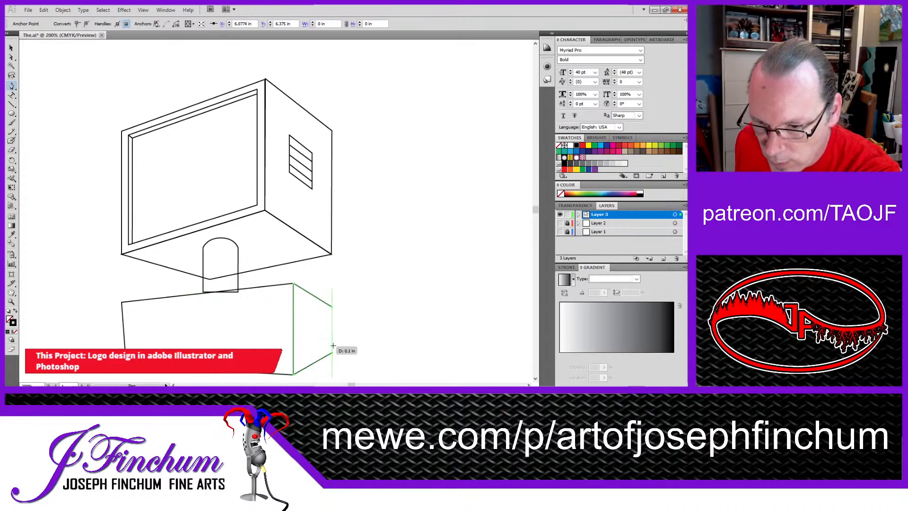
pyautogui.click(332, 307)
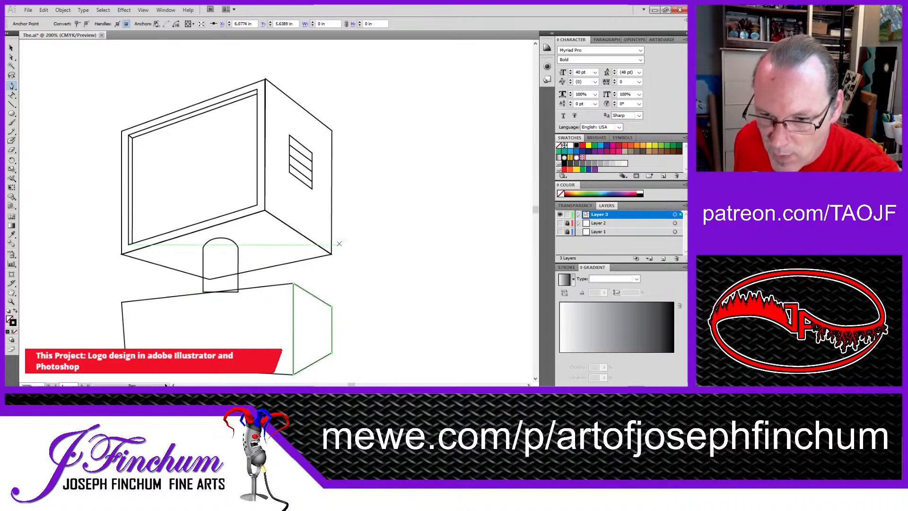
# Step: Raise the top corner shared by the base's front and side faces to about Y 5.13 in
pyautogui.hotkey('ctrl', 'alt', 'space')
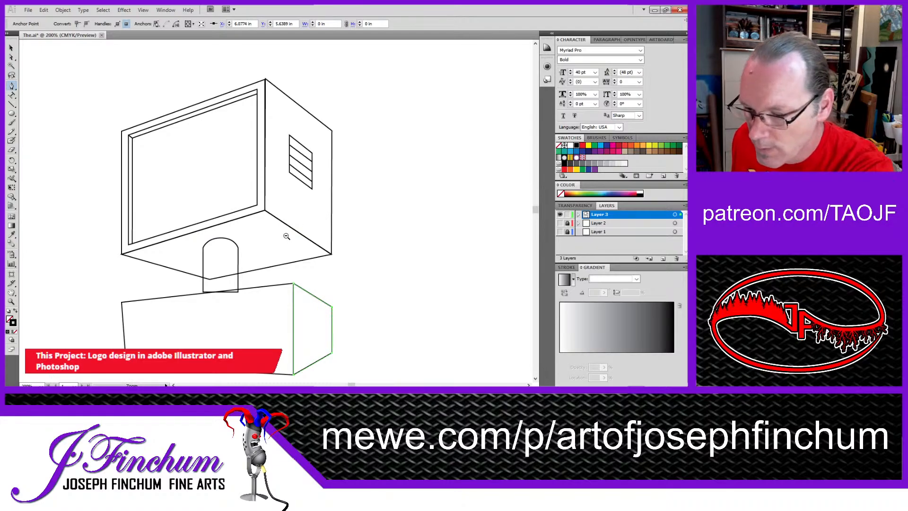
pyautogui.keyDown('ctrl'); pyautogui.keyDown('alt'); pyautogui.click(286, 236); pyautogui.keyUp('alt'); pyautogui.keyUp('ctrl')
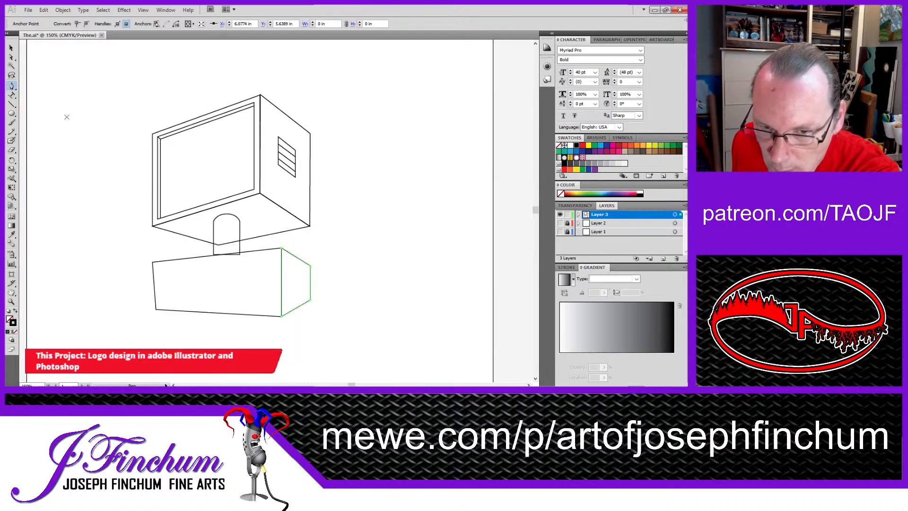
pyautogui.click(12, 57)
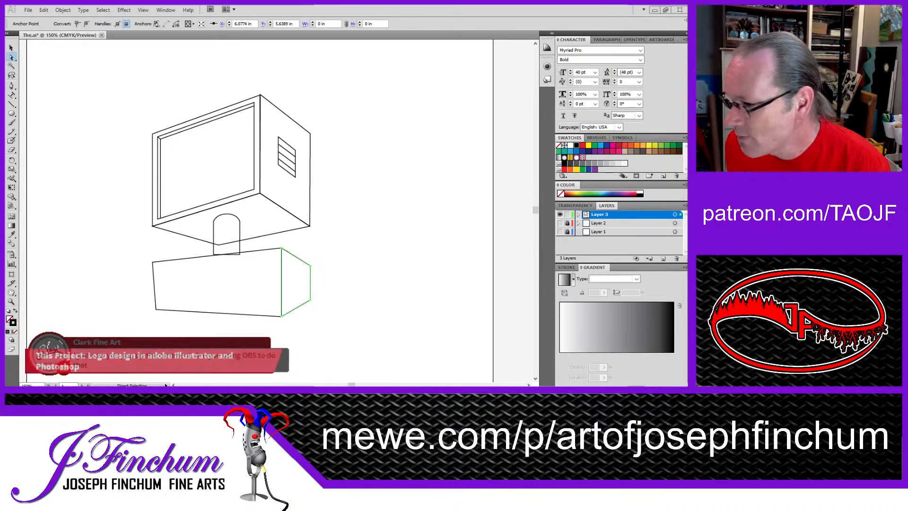
pyautogui.click(173, 187)
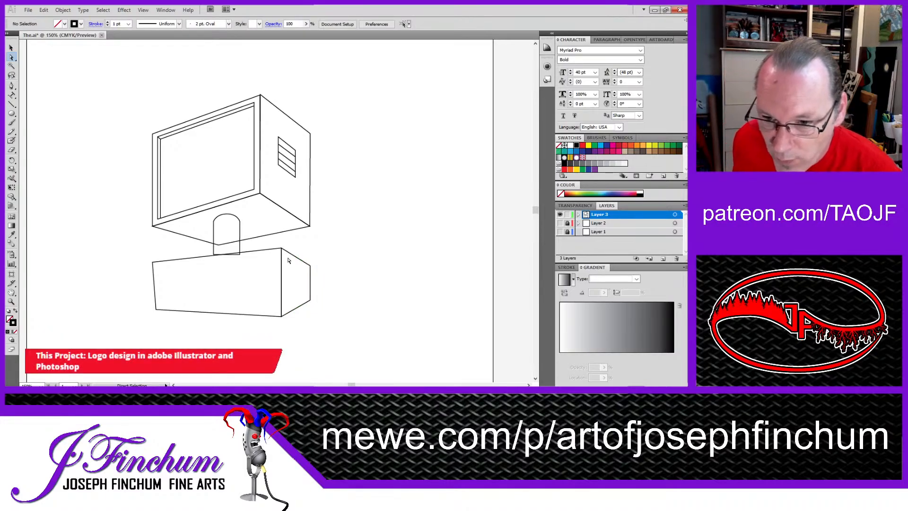
pyautogui.moveTo(281, 248); pyautogui.dragTo(281, 244)
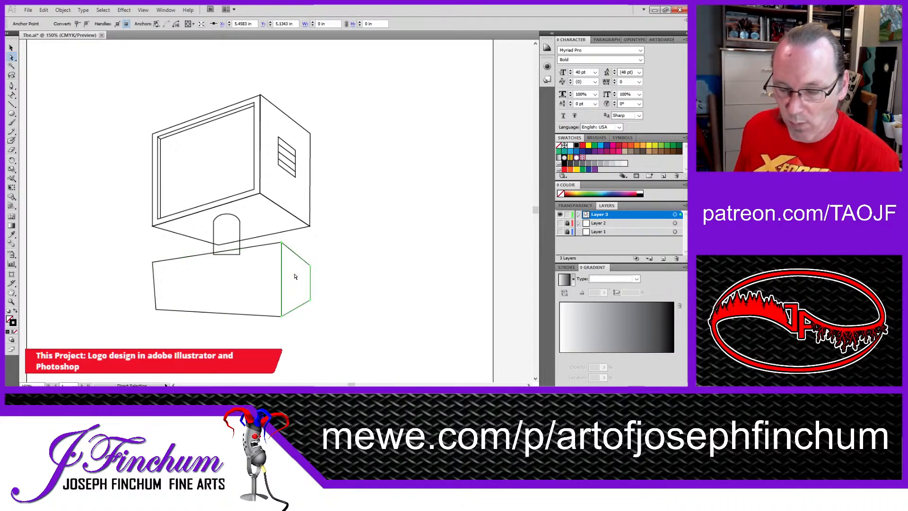
pyautogui.click(239, 248)
pyautogui.click(415, 261)
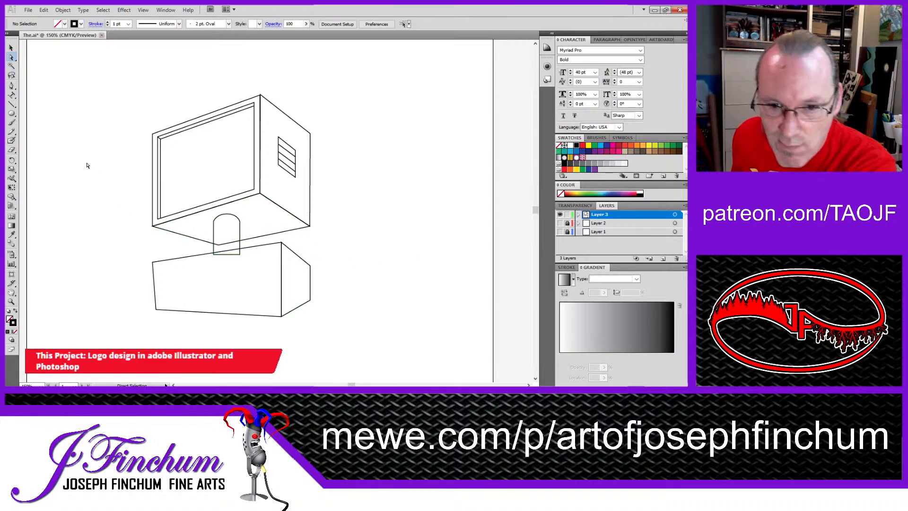
# Step: Draw an upward-curving arc across the neck below its rounded top, with both ends at about Y 4.88 in
pyautogui.click(12, 86)
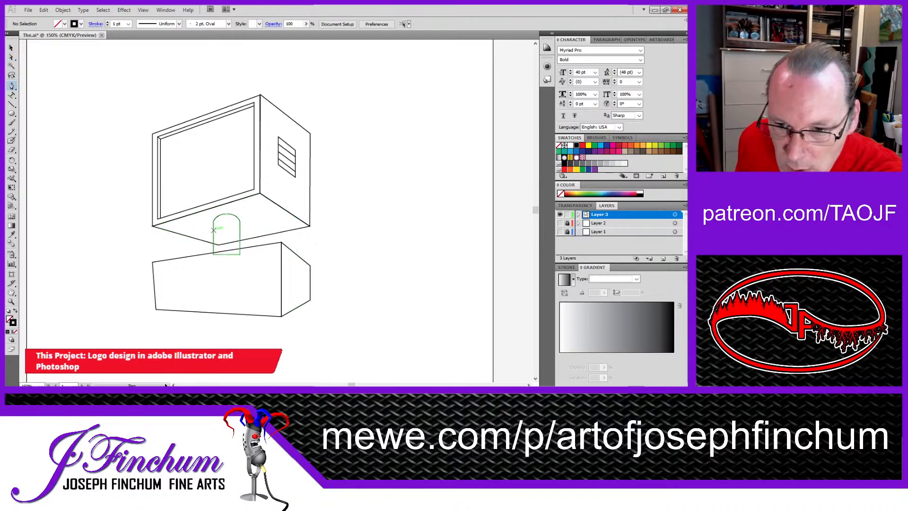
pyautogui.click(213, 227)
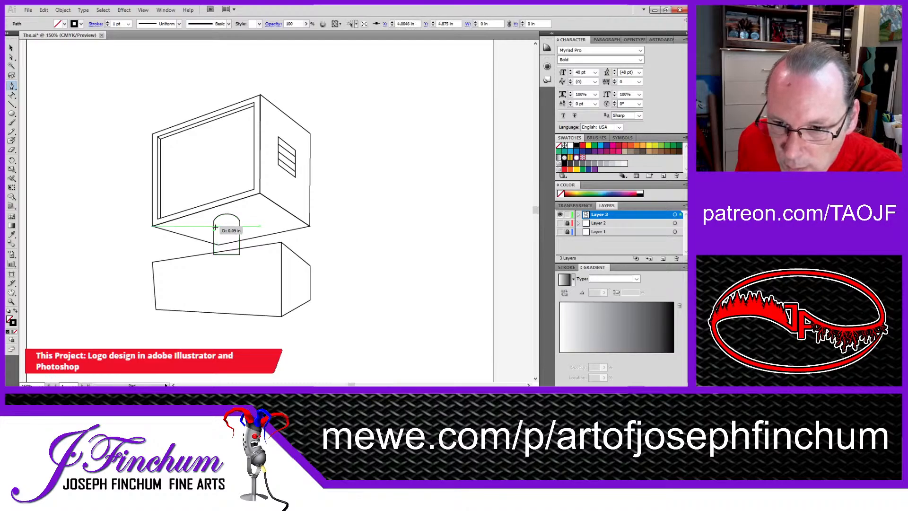
pyautogui.moveTo(227, 226); pyautogui.dragTo(237, 222)
pyautogui.hotkey('ctrl', 'z')
pyautogui.click(240, 230)
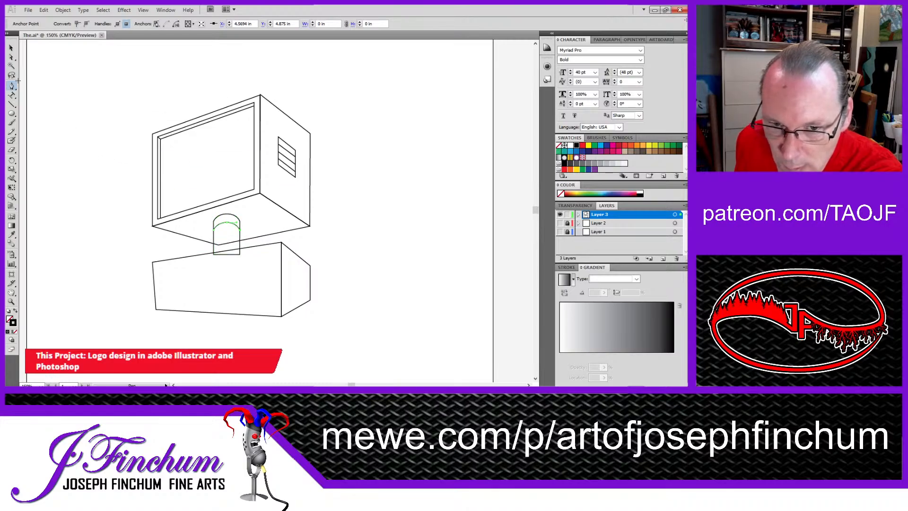
pyautogui.click(10, 48)
pyautogui.click(12, 86)
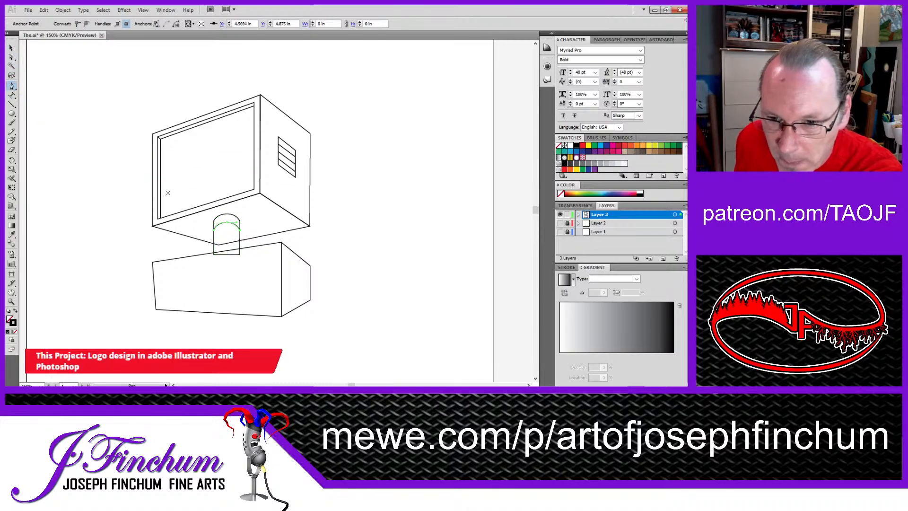
# Step: Draw a second upward-curving arc lower across the neck, with its ends at about Y 5.07 in and peak at about Y 4.92 in
pyautogui.click(213, 239)
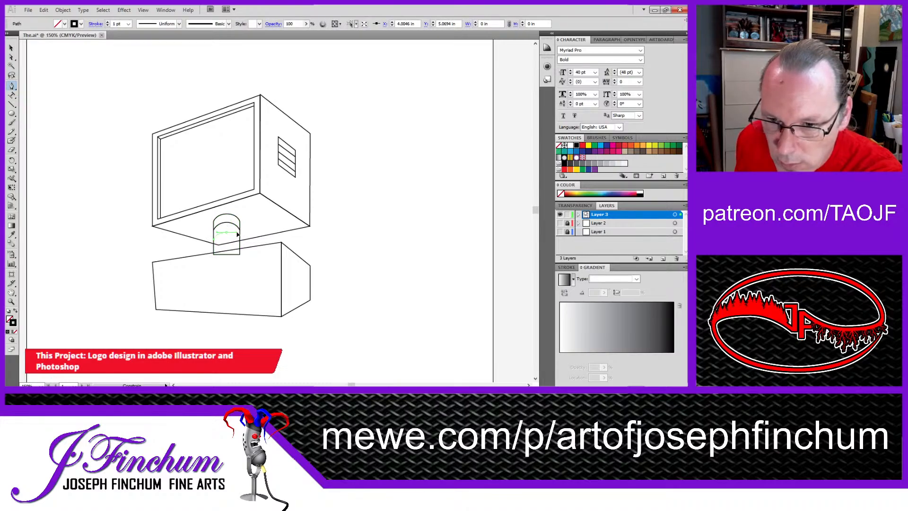
pyautogui.click(239, 236)
pyautogui.click(240, 239)
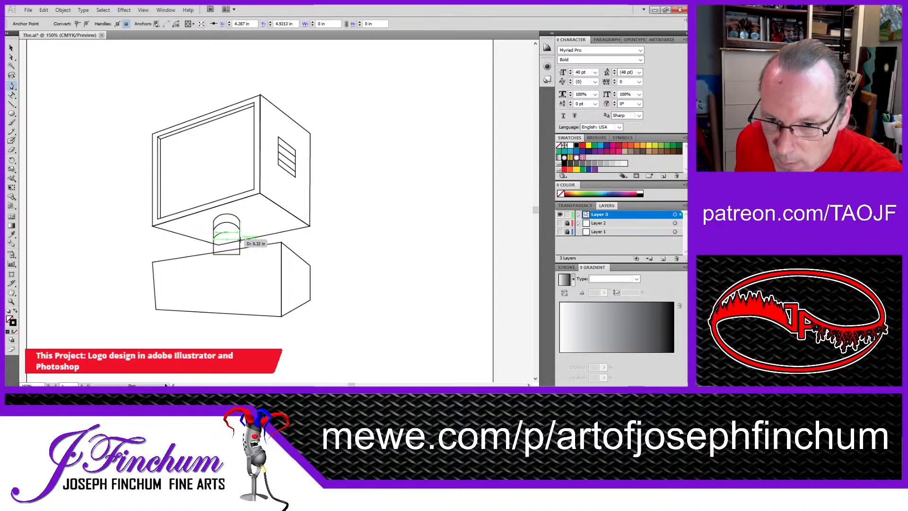
pyautogui.click(11, 48)
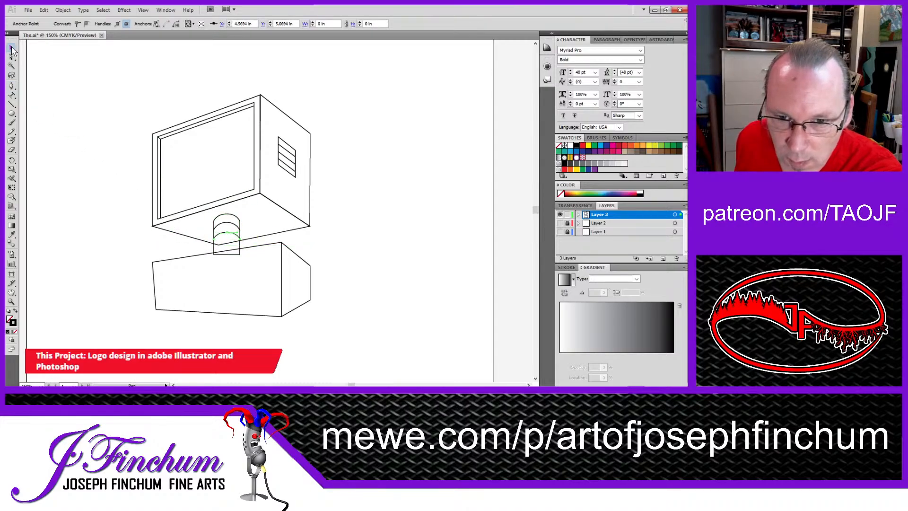
# Step: Draw a third upward-curving arc across the bottom of the neck, with its ends at about Y 5.25 in
pyautogui.click(12, 86)
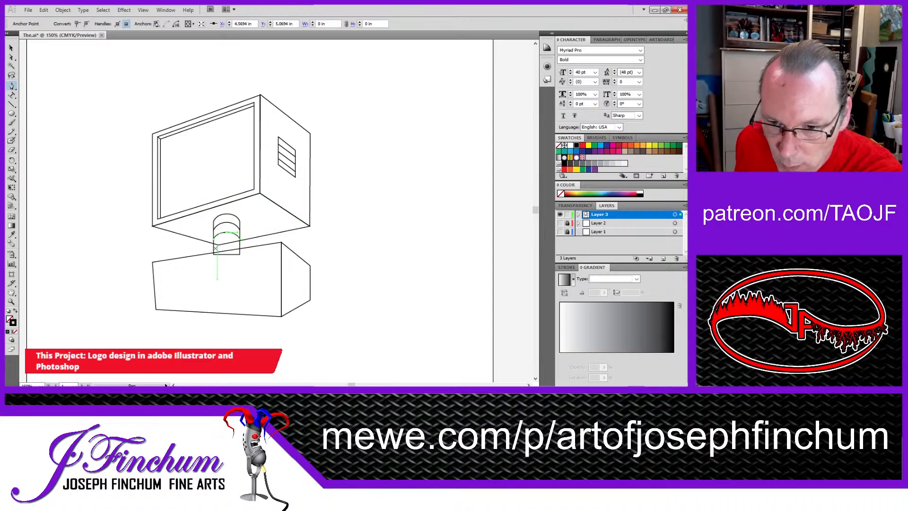
pyautogui.moveTo(214, 245); pyautogui.dragTo(239, 246)
pyautogui.hotkey('ctrl', 'z')
pyautogui.click(11, 48)
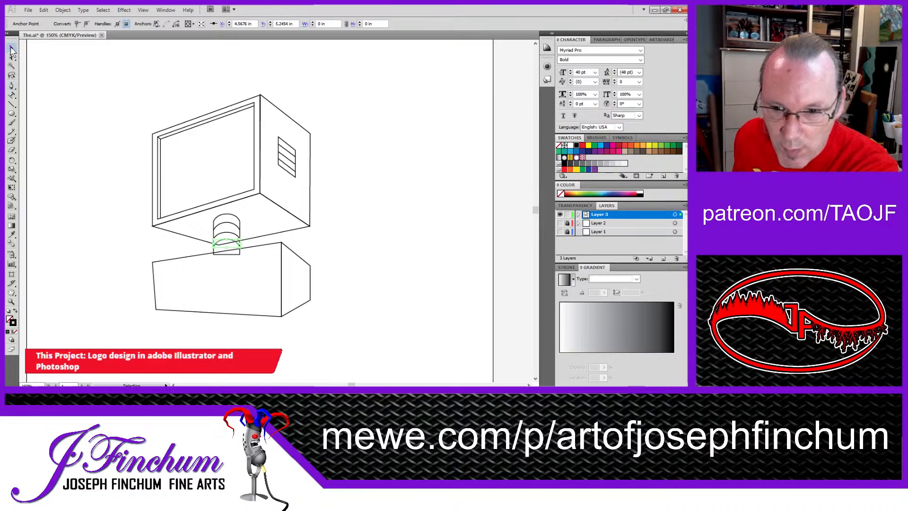
pyautogui.click(46, 76)
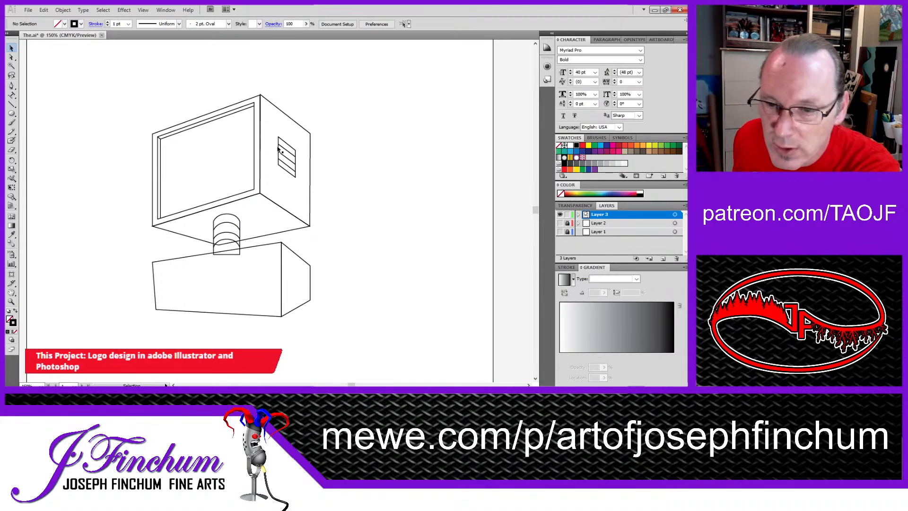
# Step: Fill the neck and the base's front and side faces with white, keeping their 1 pt black strokes
pyautogui.click(229, 216)
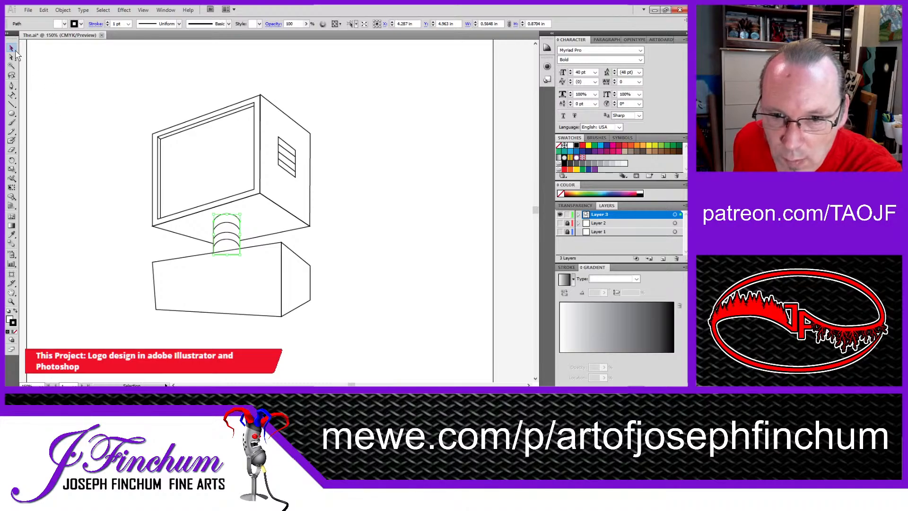
pyautogui.click(86, 118)
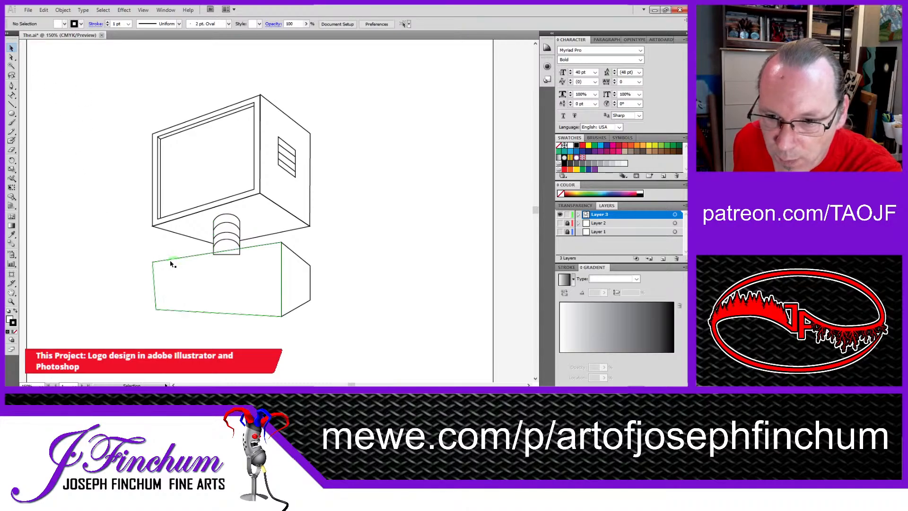
pyautogui.click(185, 258)
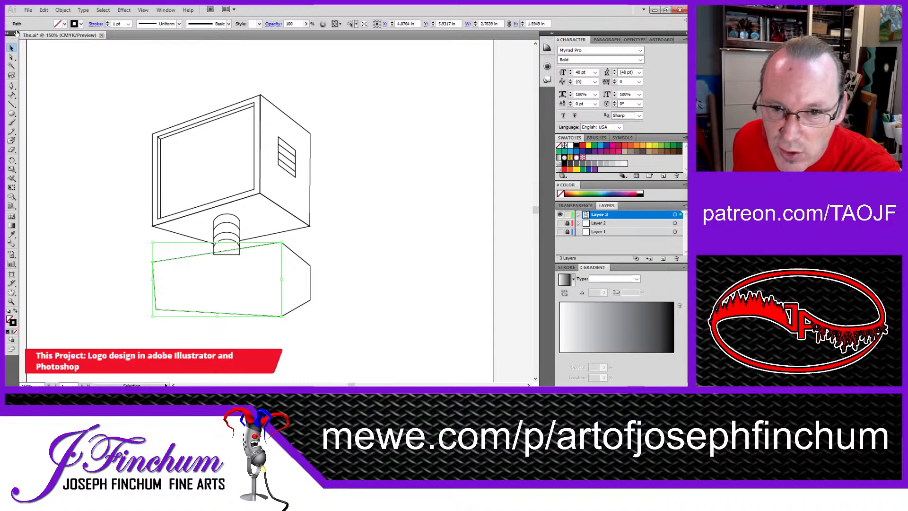
pyautogui.press('d')
pyautogui.click(300, 260)
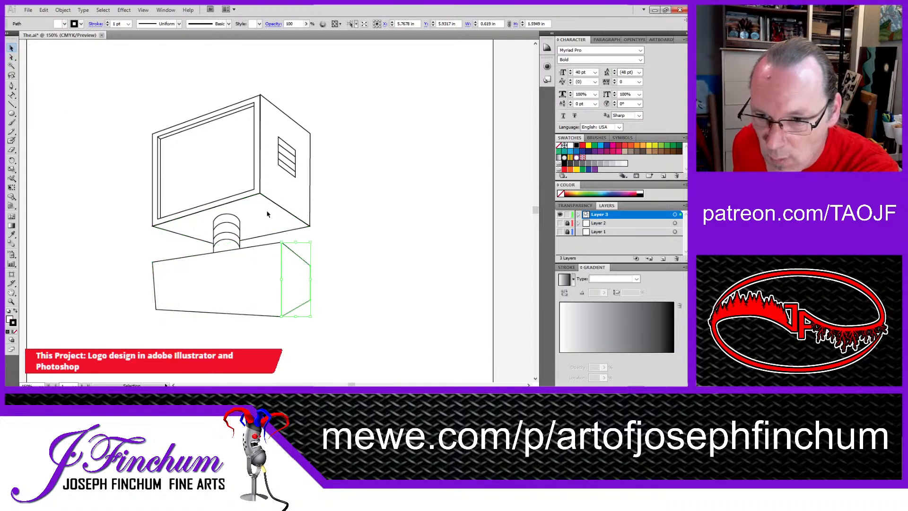
pyautogui.click(337, 162)
# Step: Fill all the shapes of the upper box, including the screen frame and side vent, with white
pyautogui.moveTo(152, 93); pyautogui.dragTo(352, 212)
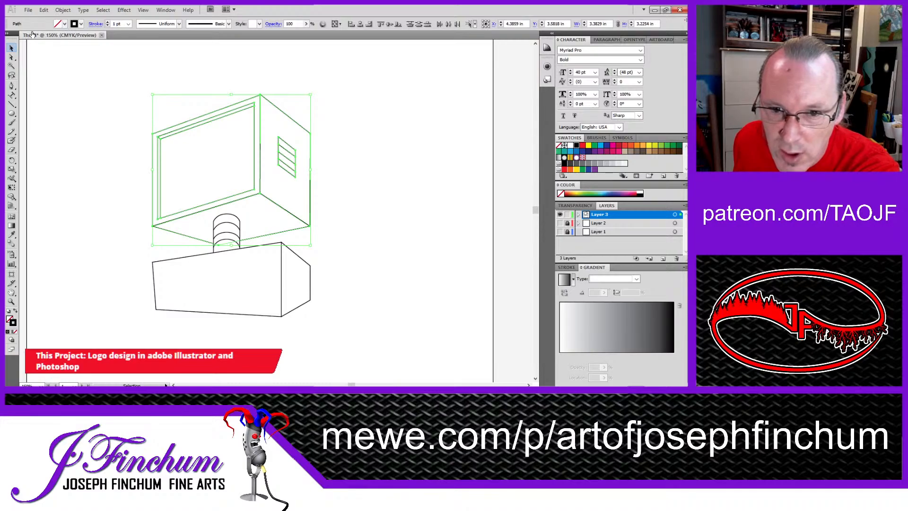
pyautogui.press('d')
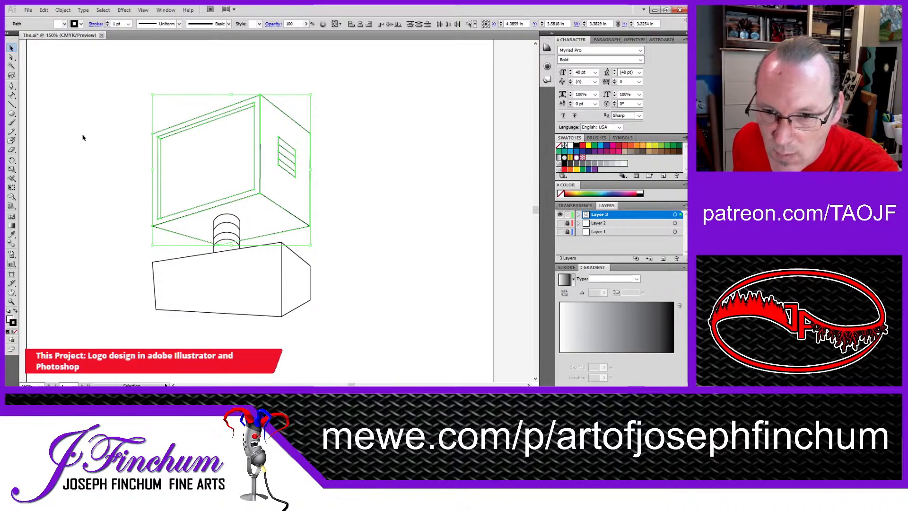
pyautogui.click(82, 137)
pyautogui.click(173, 135)
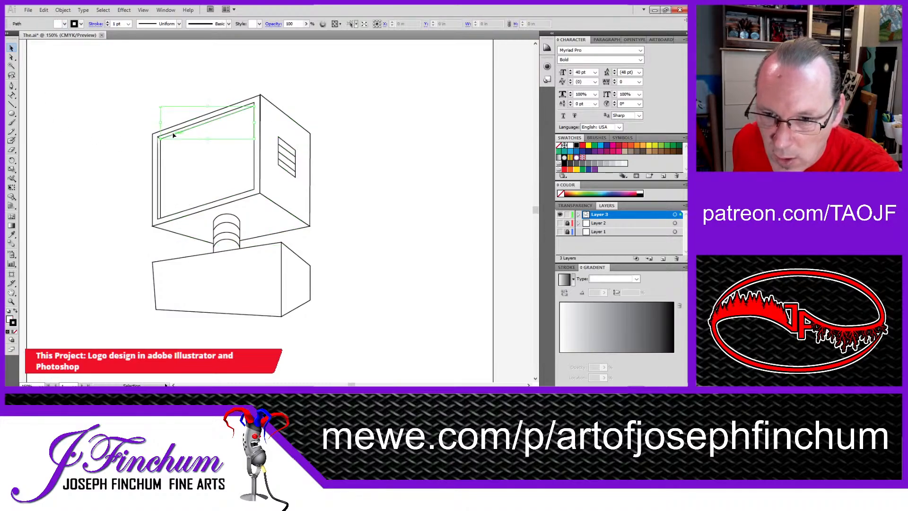
pyautogui.click(128, 117)
# Step: Fill the upper box's outer front face with light gray
pyautogui.press('z')
pyautogui.click(188, 140)
pyautogui.click(294, 205)
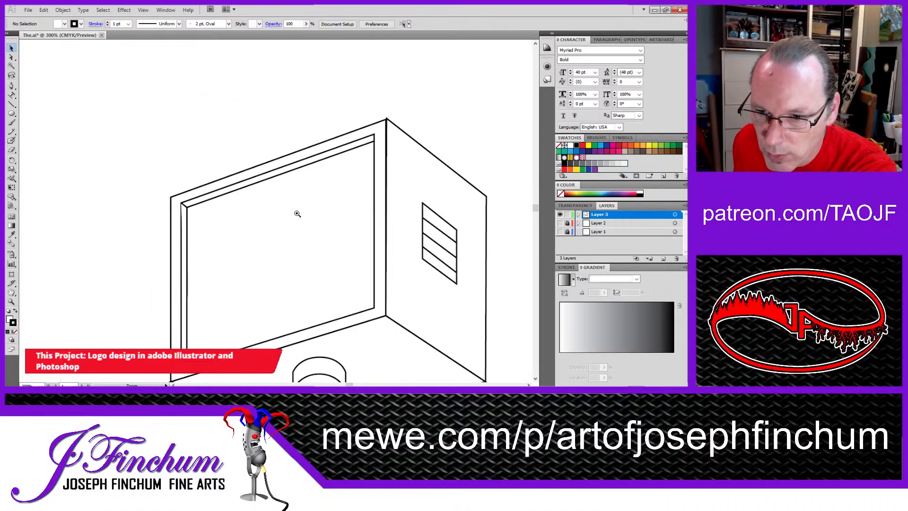
pyautogui.click(296, 210)
pyautogui.moveTo(256, 226); pyautogui.dragTo(259, 147)
pyautogui.press('v')
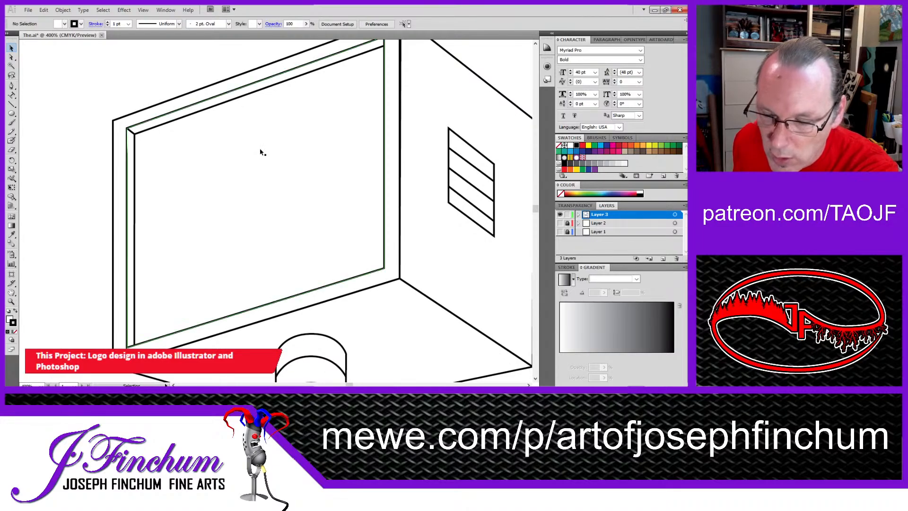
pyautogui.click(152, 108)
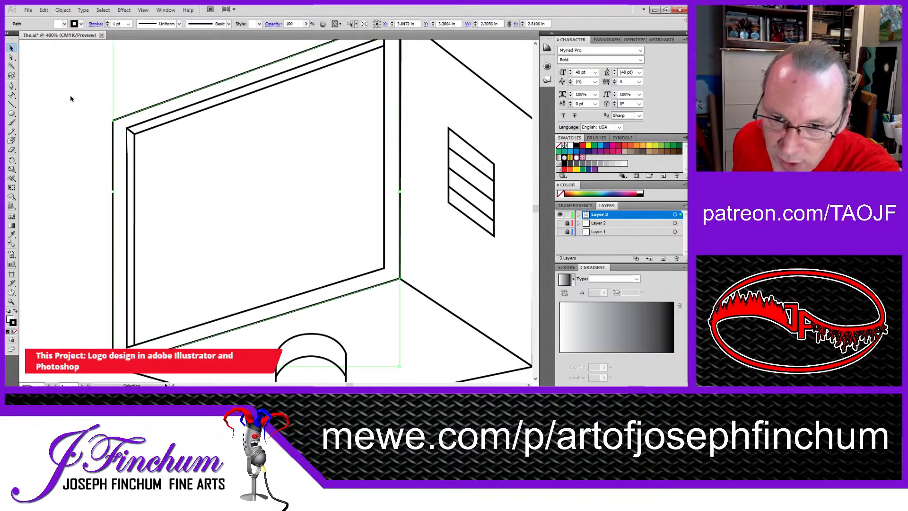
pyautogui.click(64, 60)
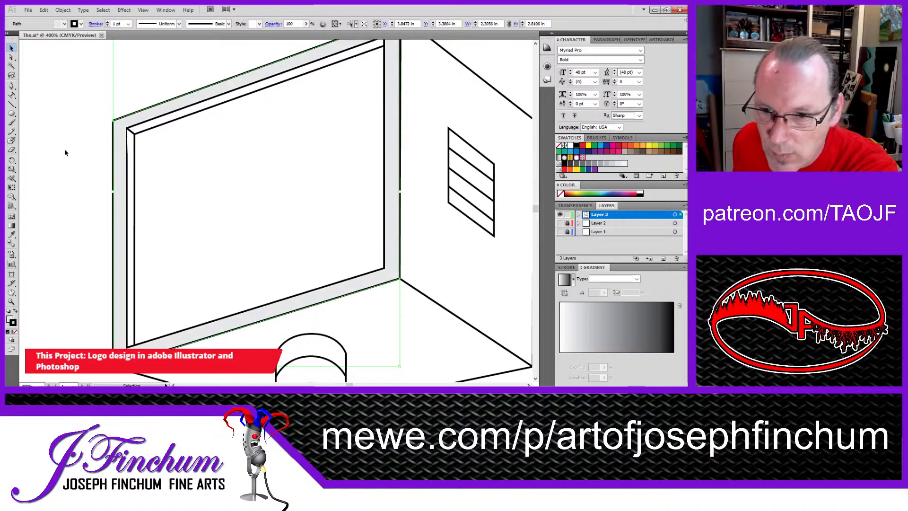
# Step: Try to fill the screen opening with a darker gray and recolor the bevel strip along its left edge
pyautogui.click(144, 131)
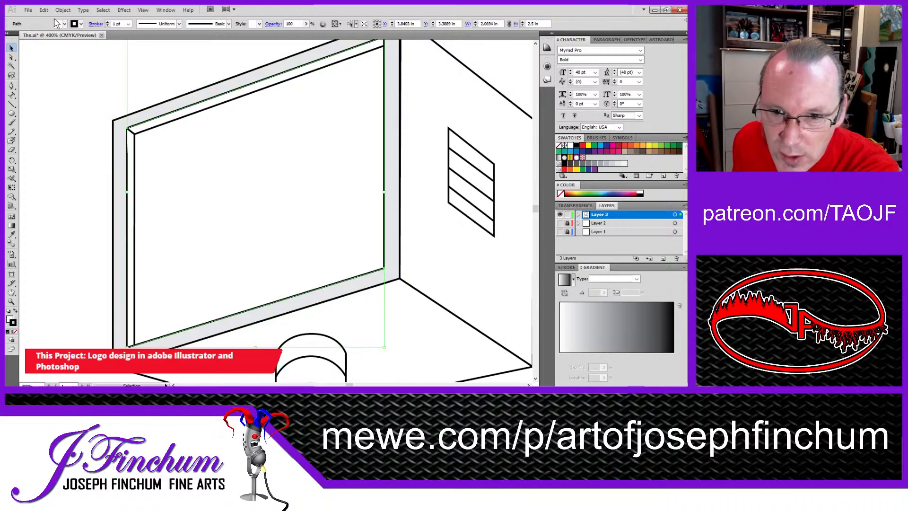
pyautogui.click(59, 61)
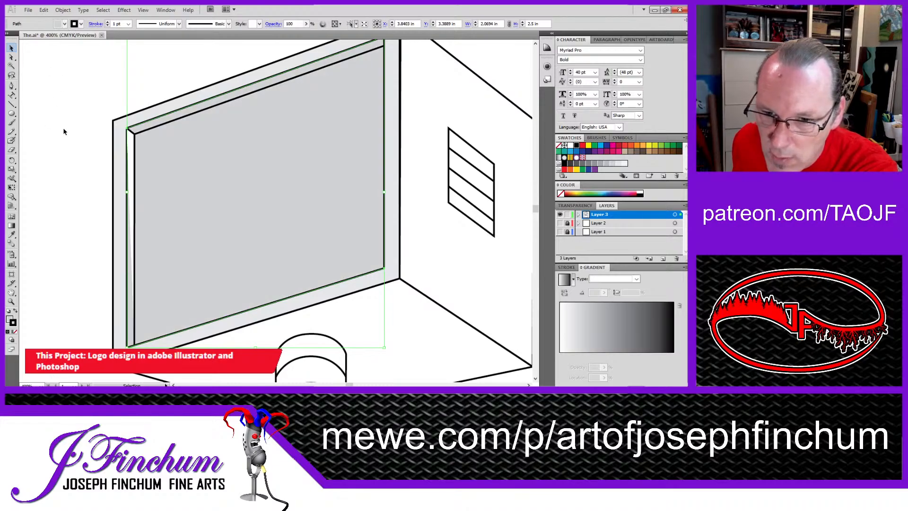
pyautogui.click(133, 162)
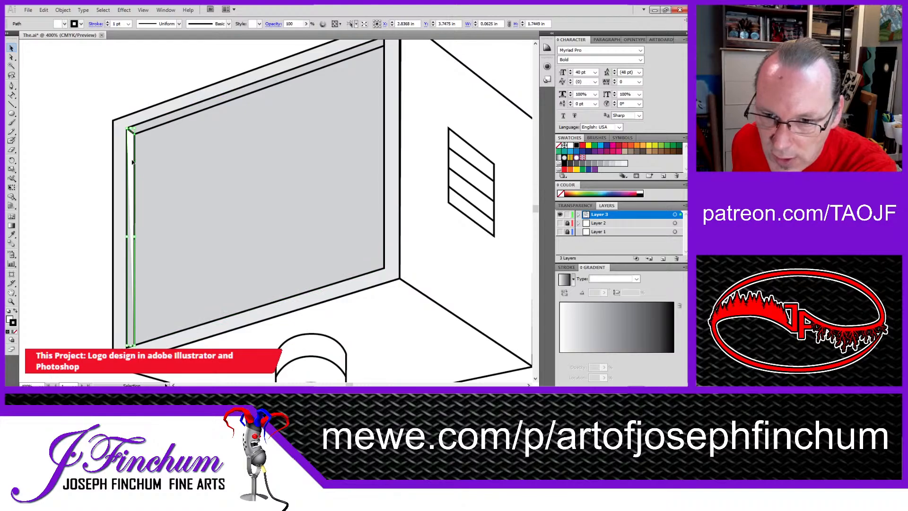
pyautogui.click(60, 60)
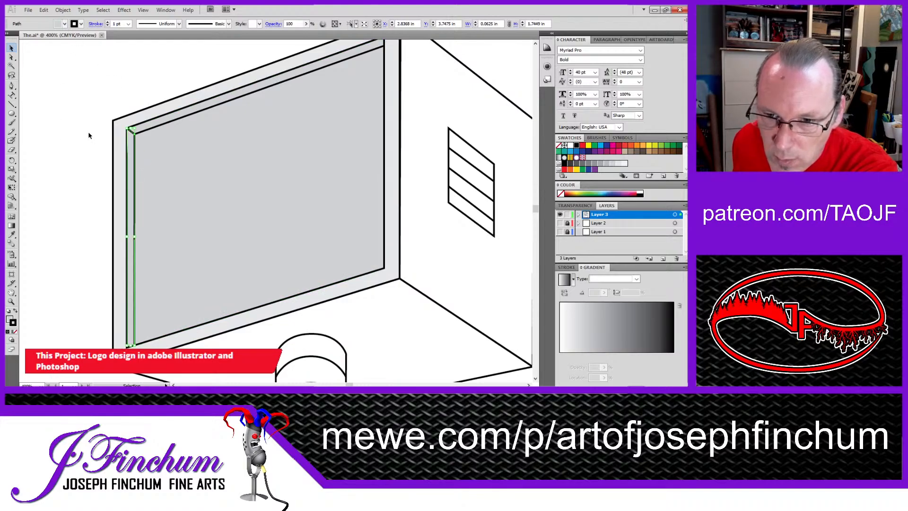
pyautogui.click(78, 149)
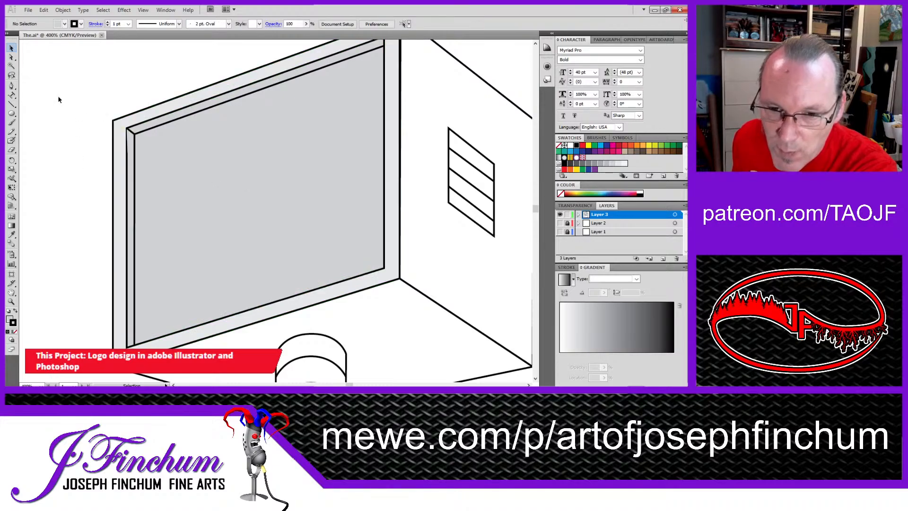
# Step: Create a new layer and try to trace the inner edges of the screen with the Pen tool
pyautogui.click(12, 86)
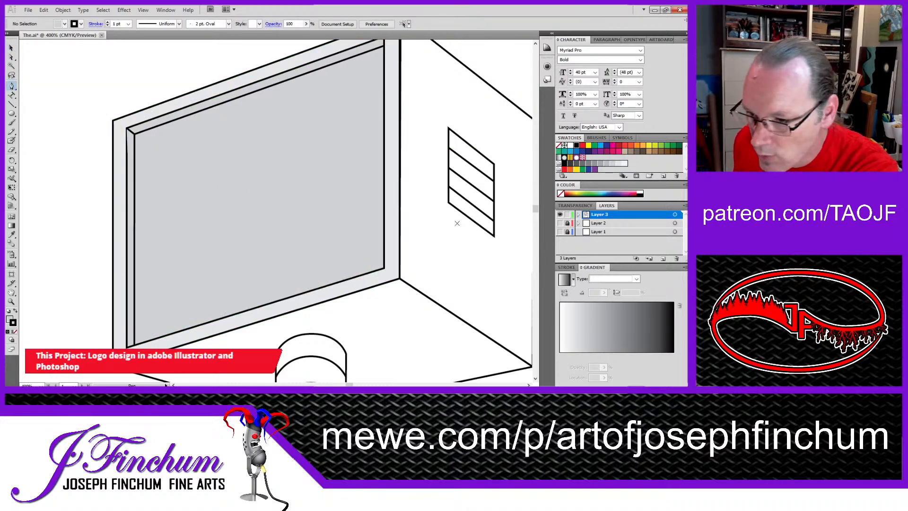
pyautogui.click(662, 258)
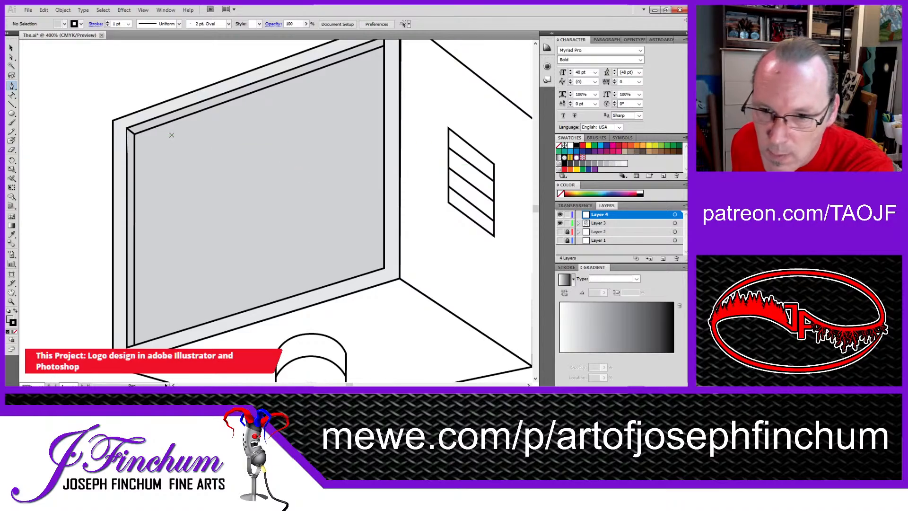
pyautogui.click(135, 133)
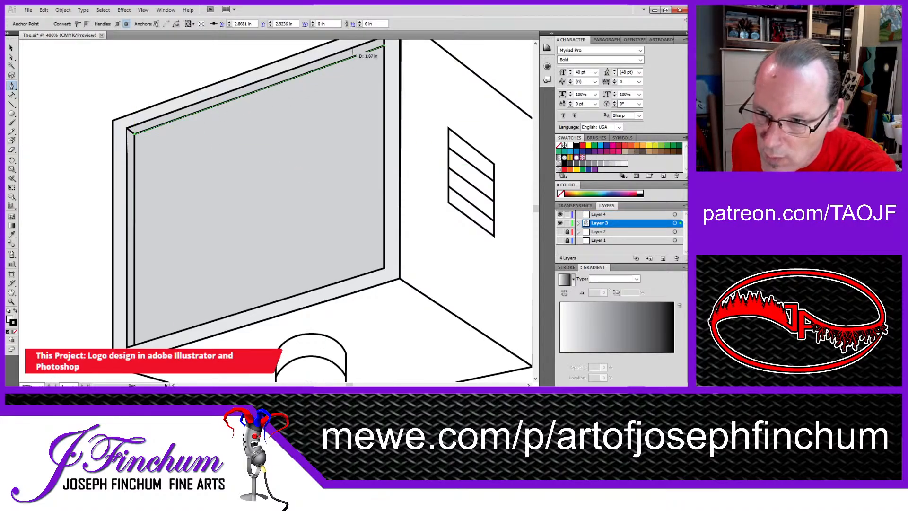
pyautogui.click(385, 46)
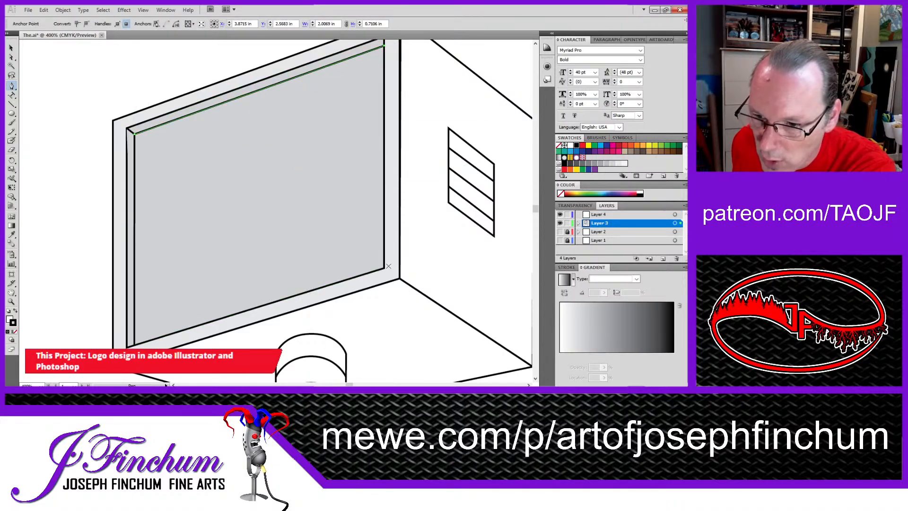
pyautogui.hotkey('ctrl', 'shift', 'a')
pyautogui.click(384, 268)
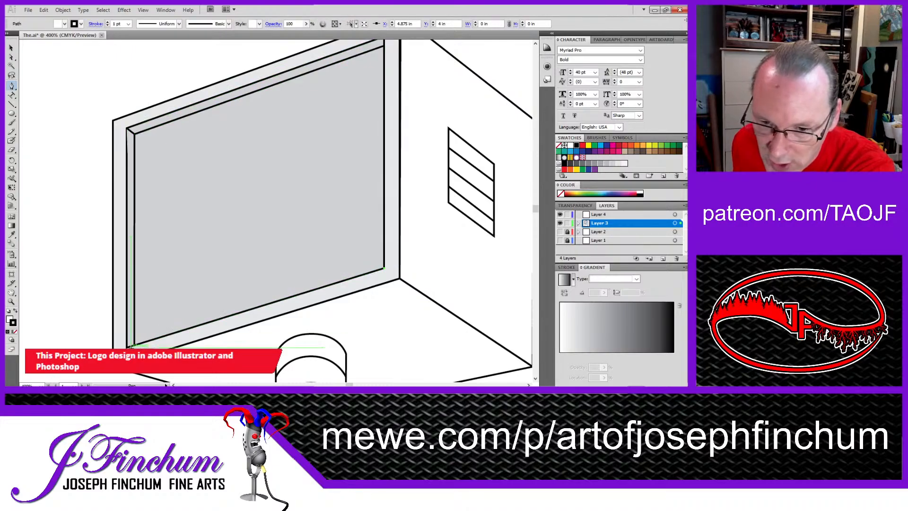
pyautogui.click(135, 345)
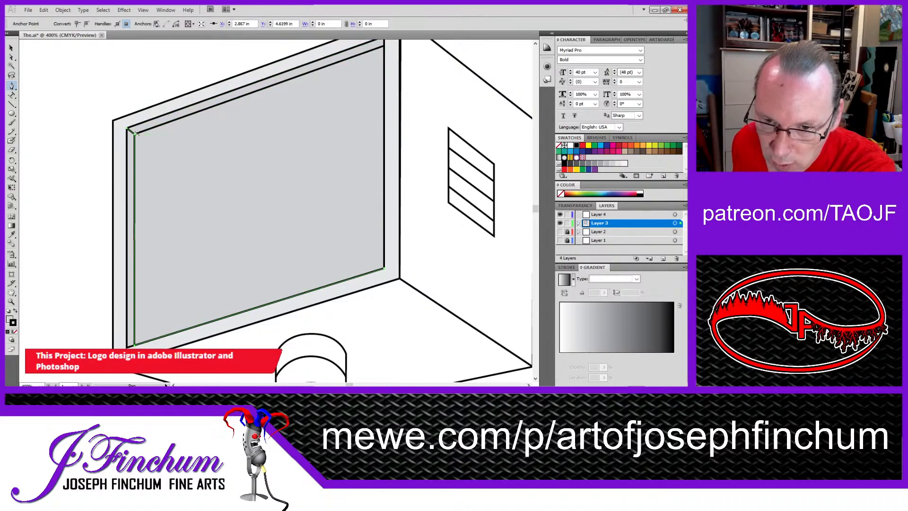
pyautogui.click(136, 132)
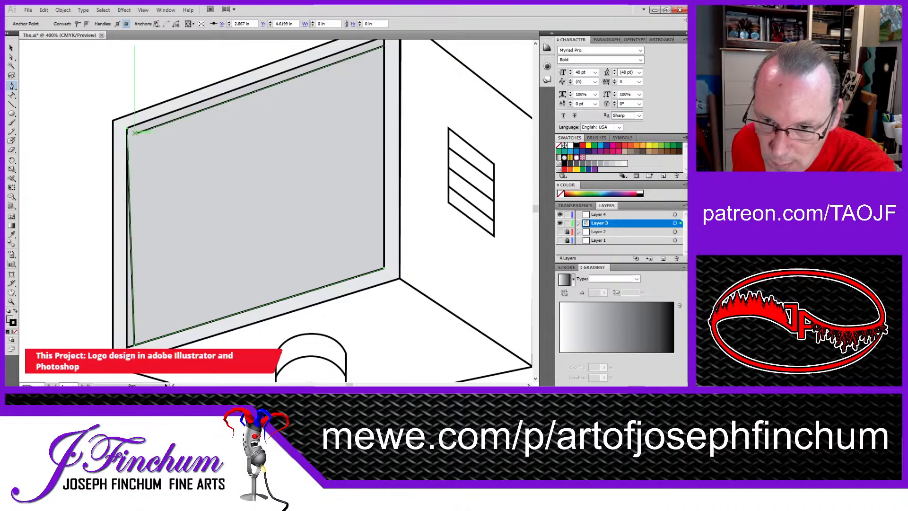
# Step: Undo the screen tracing, the new layer and the gray fills of the screen opening and its left bevel
pyautogui.press('v')
pyautogui.hotkey('ctrl', 'z')
pyautogui.hotkey('ctrl', 'z')
pyautogui.hotkey('ctrl', 'z')
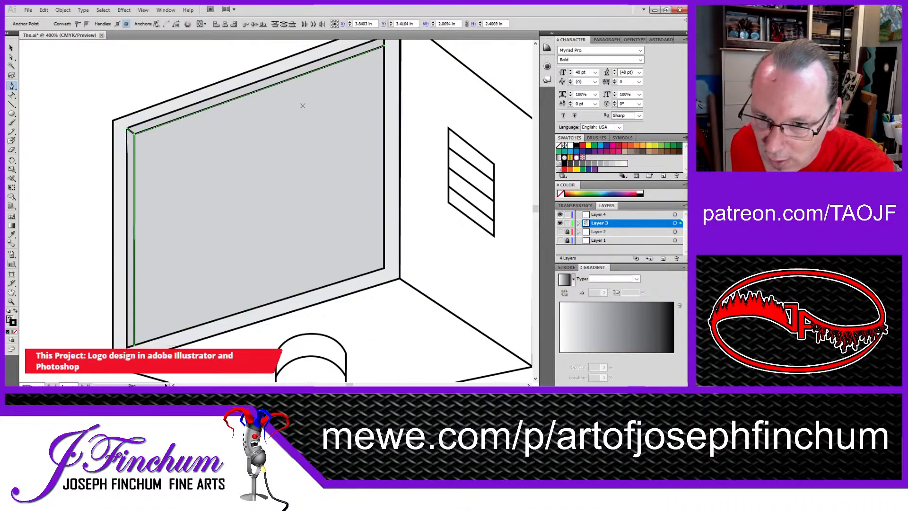
pyautogui.press('ctrl')
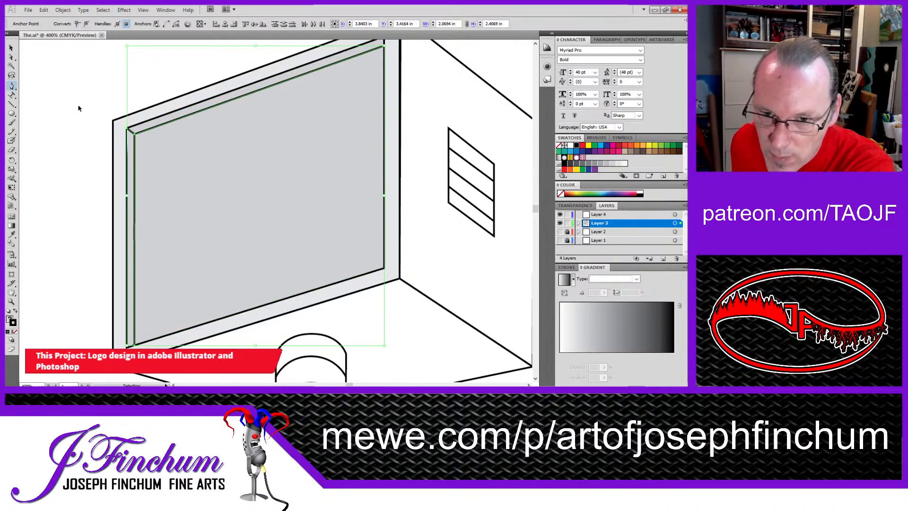
pyautogui.hotkey('ctrl', 'z')
pyautogui.hotkey('ctrl', 'z')
pyautogui.hotkey('ctrl', 'z')
pyautogui.hotkey('ctrl', 'z')
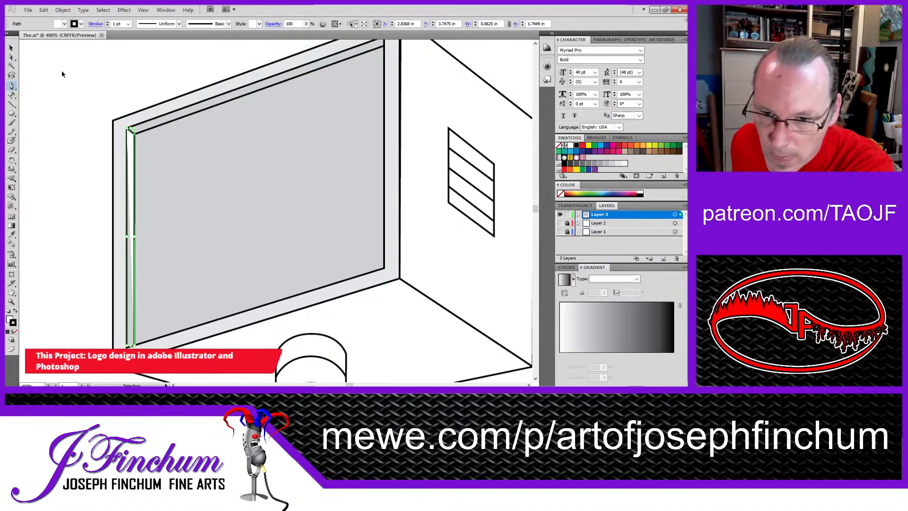
pyautogui.hotkey('ctrl', 'z')
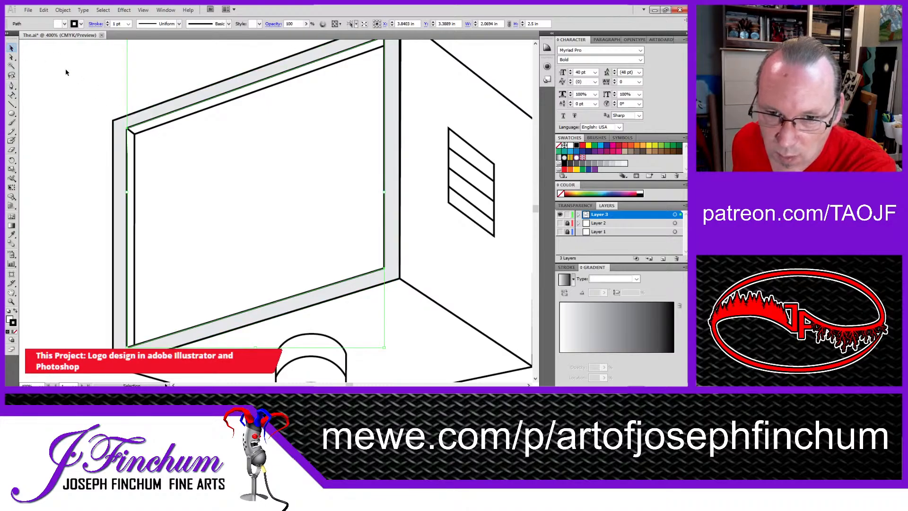
# Step: Draw a closed four-sided path with the Pen tool just inside the edges of the screen opening
pyautogui.click(53, 82)
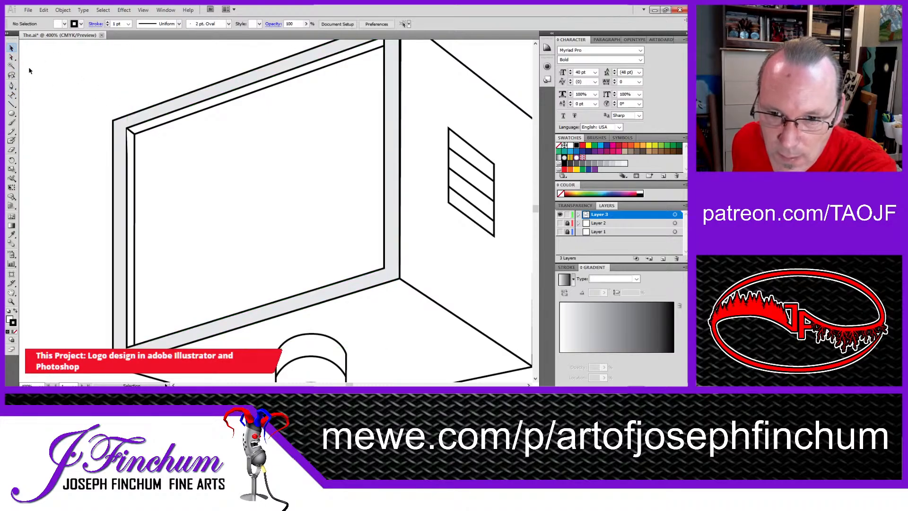
pyautogui.click(12, 86)
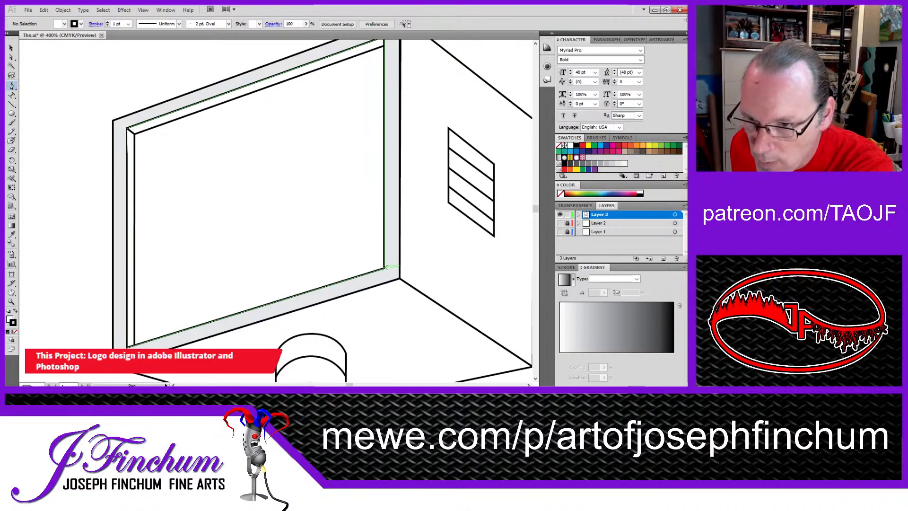
pyautogui.click(377, 263)
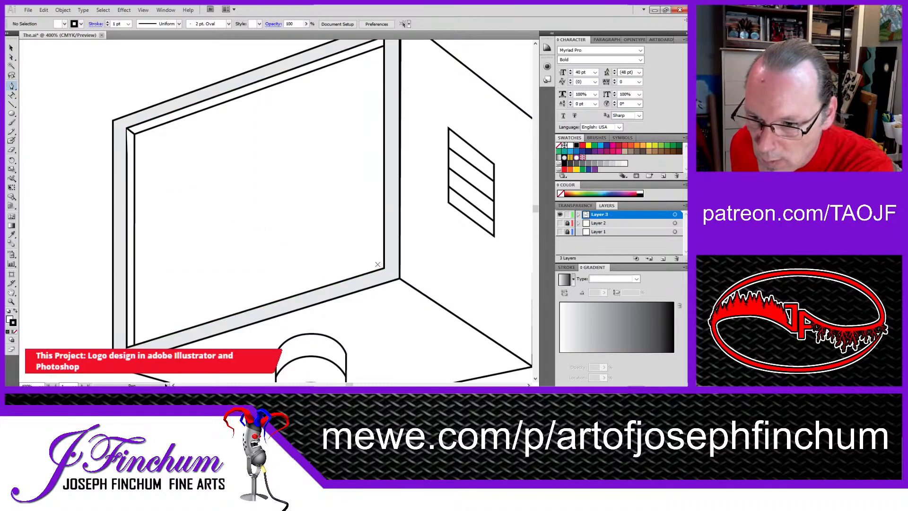
pyautogui.click(376, 56)
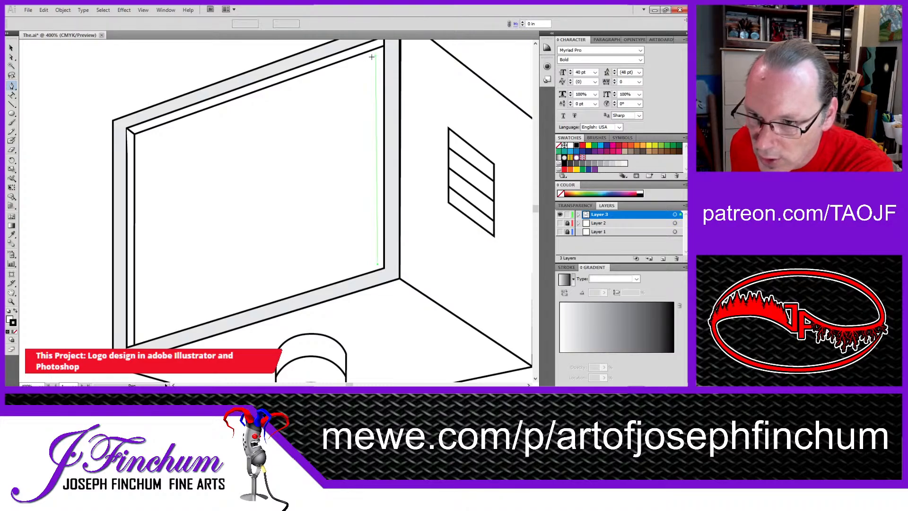
pyautogui.click(139, 137)
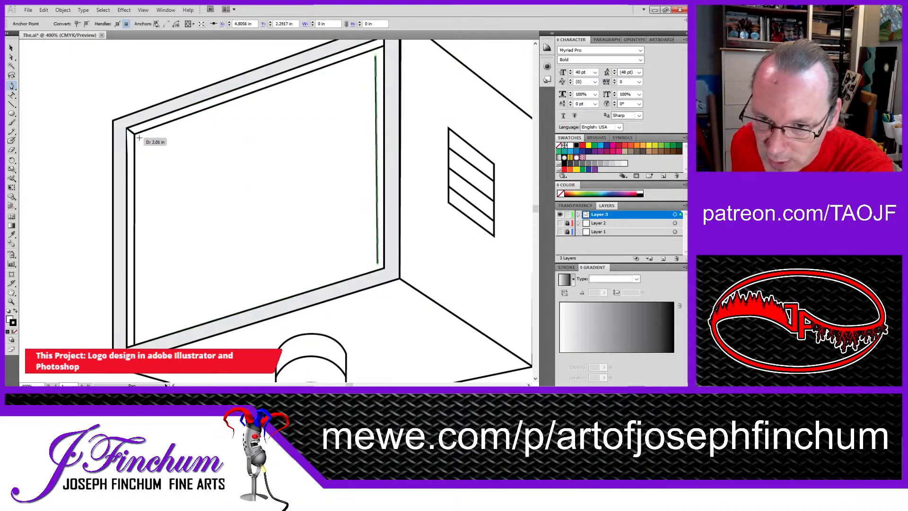
pyautogui.click(140, 336)
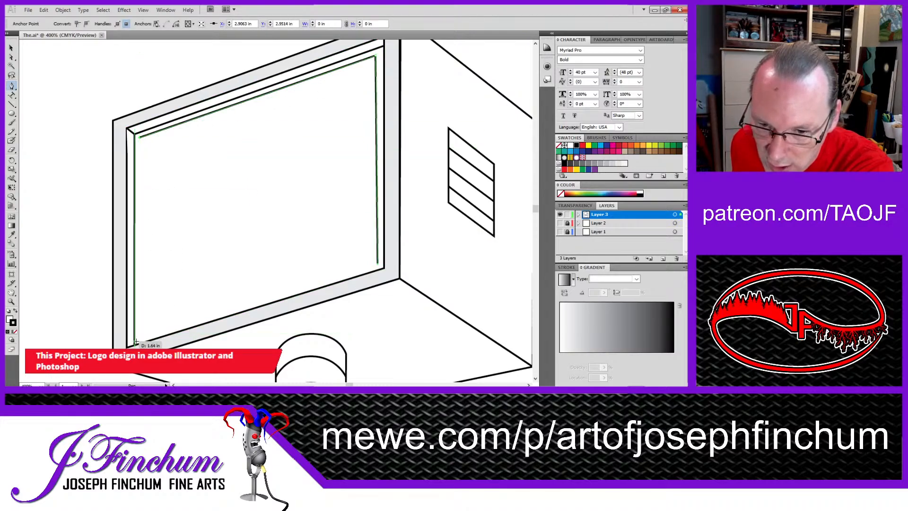
pyautogui.click(378, 264)
# Step: Move the new path's four corner points onto the inner corners of the screen bevel
pyautogui.click(11, 56)
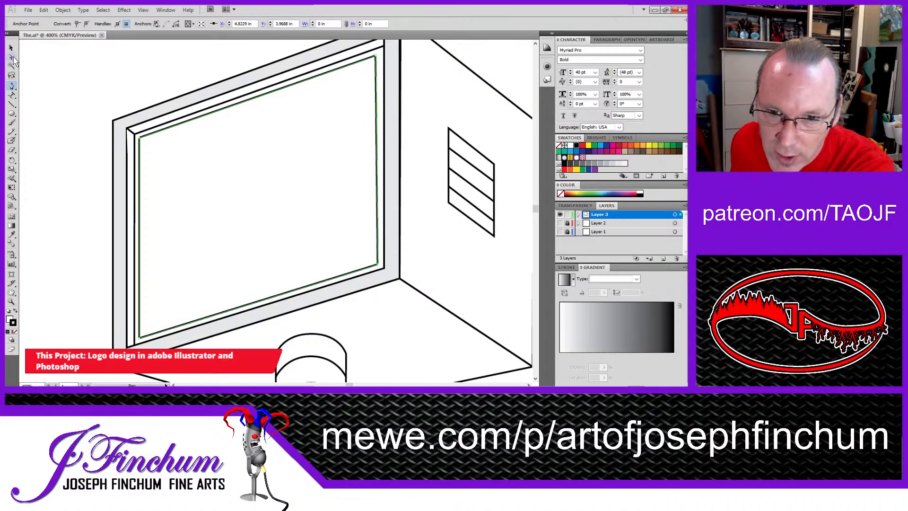
pyautogui.moveTo(378, 264); pyautogui.dragTo(386, 271)
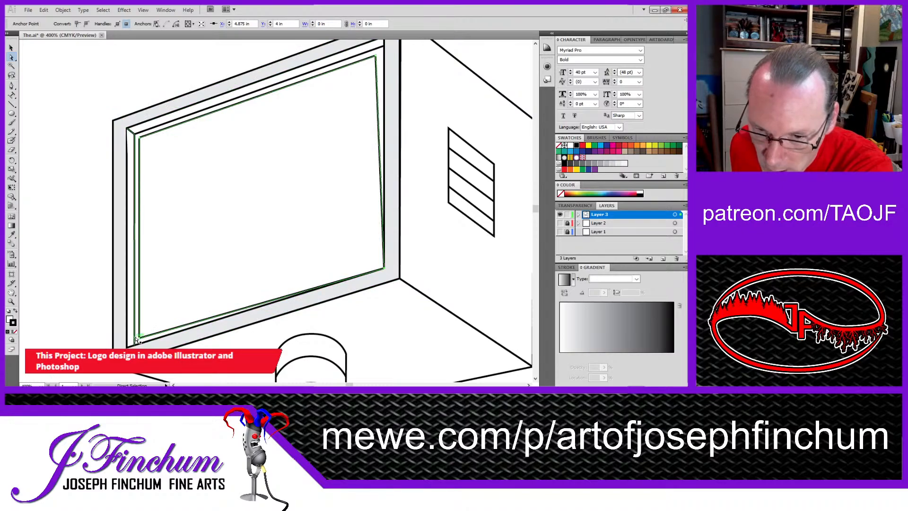
pyautogui.moveTo(139, 338); pyautogui.dragTo(134, 344)
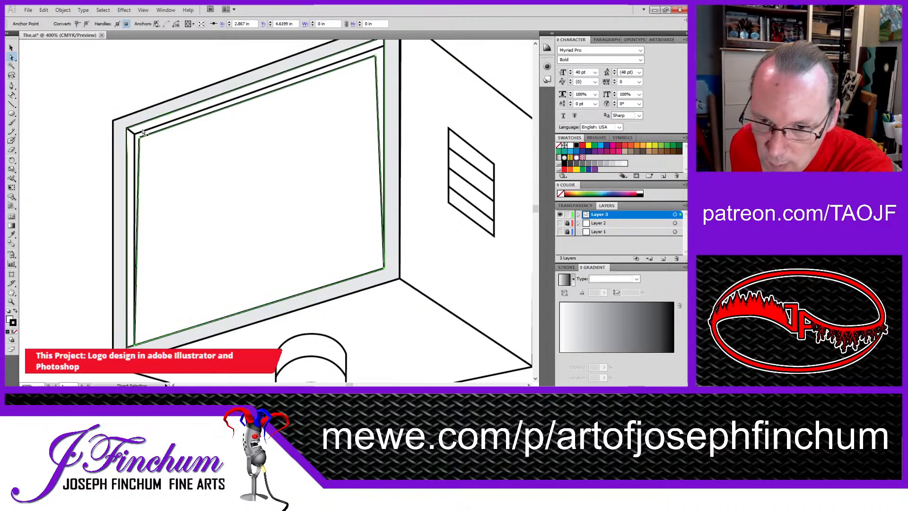
pyautogui.moveTo(141, 138); pyautogui.dragTo(135, 133)
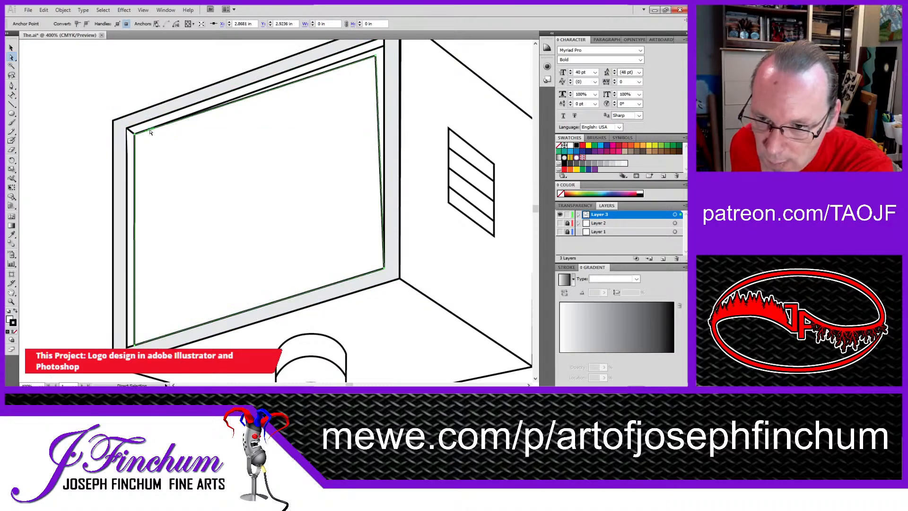
pyautogui.moveTo(374, 56); pyautogui.dragTo(384, 46)
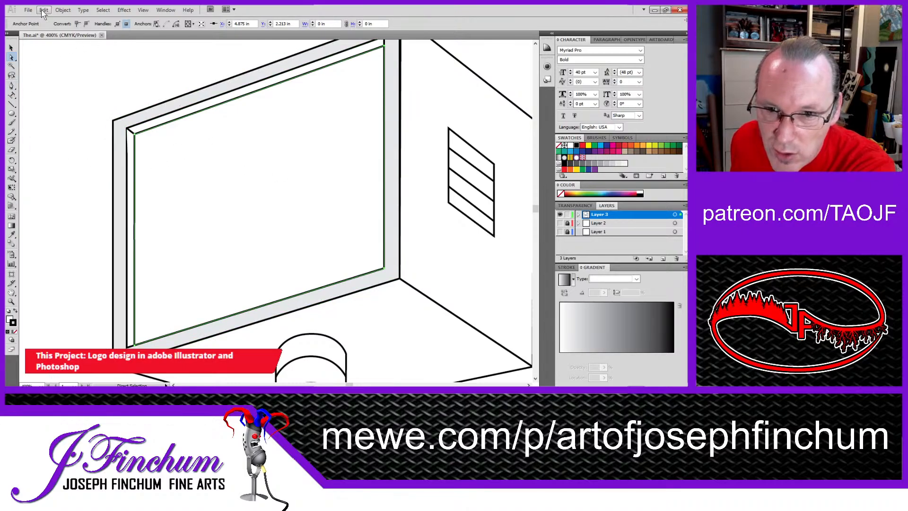
# Step: Fill the inner screen shape with dark gray
pyautogui.click(11, 47)
pyautogui.click(82, 95)
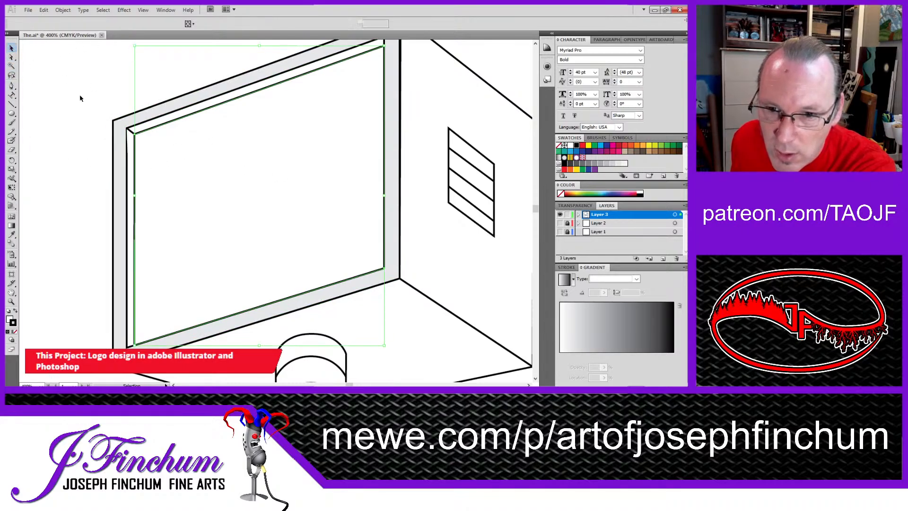
pyautogui.moveTo(193, 172); pyautogui.dragTo(131, 115)
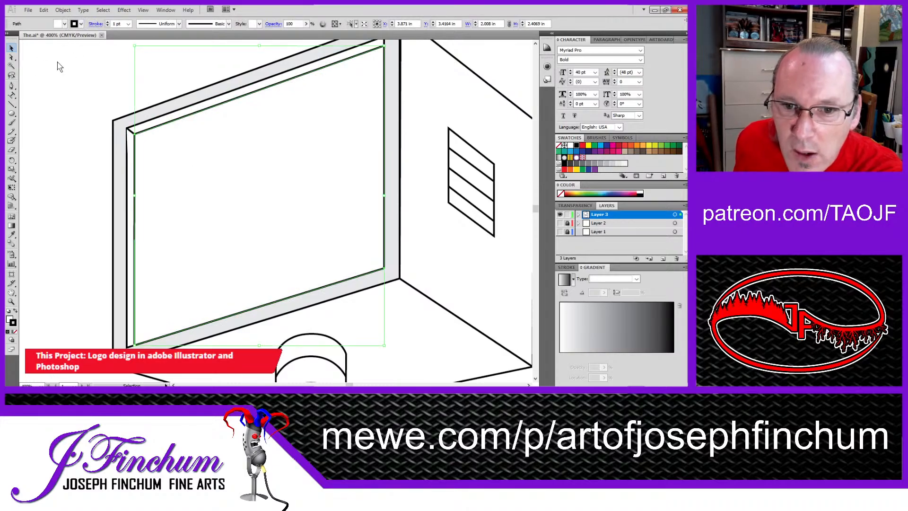
pyautogui.click(30, 59)
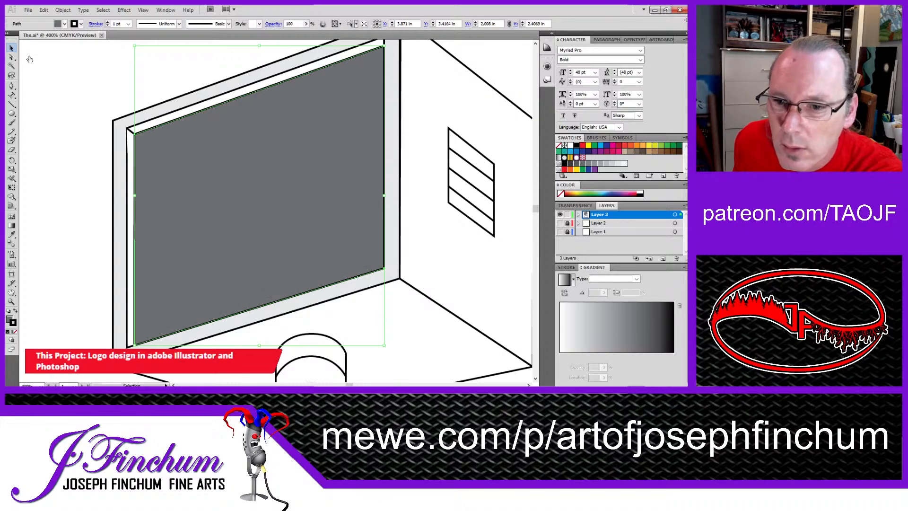
# Step: Fill the bevel strips along the screen's upper and left edges with medium gray
pyautogui.click(138, 125)
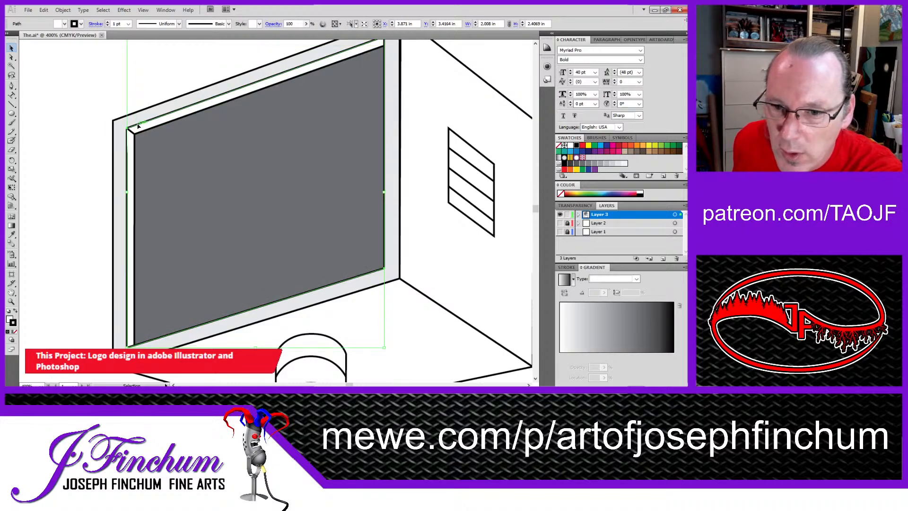
pyautogui.click(53, 59)
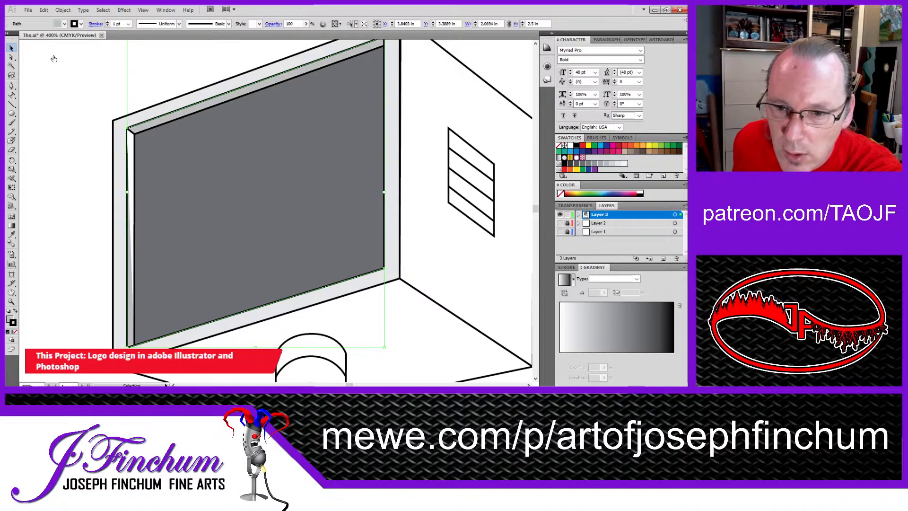
pyautogui.click(49, 59)
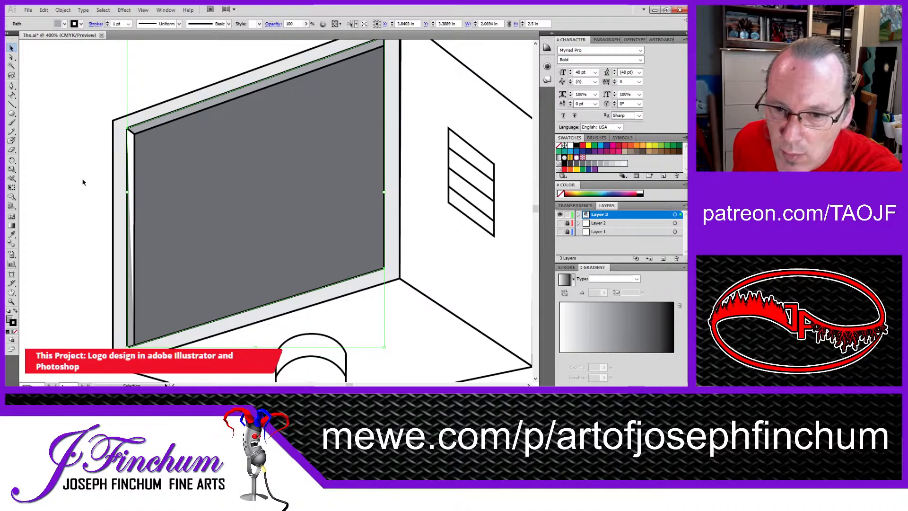
pyautogui.click(130, 183)
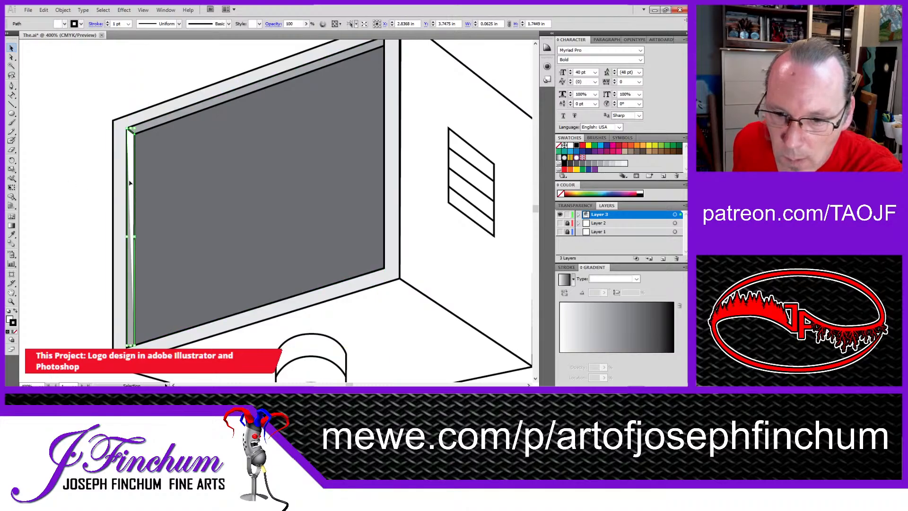
pyautogui.click(64, 24)
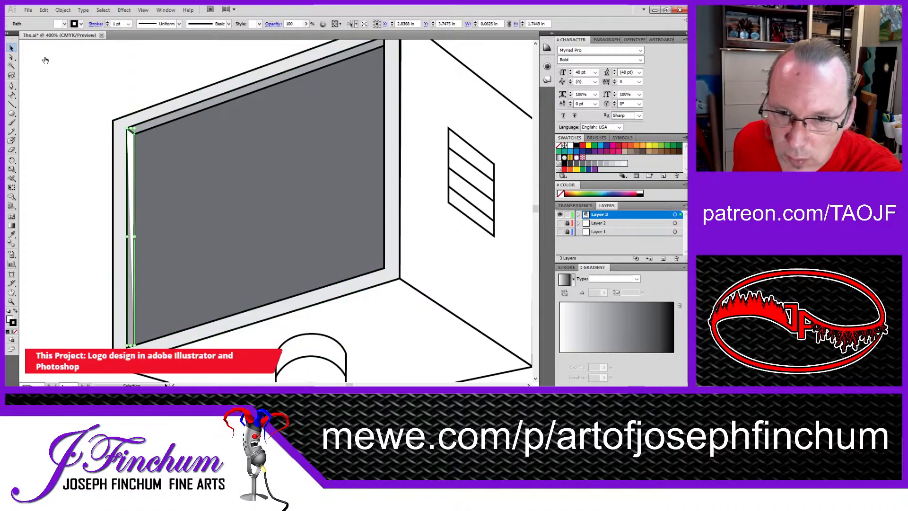
pyautogui.click(48, 59)
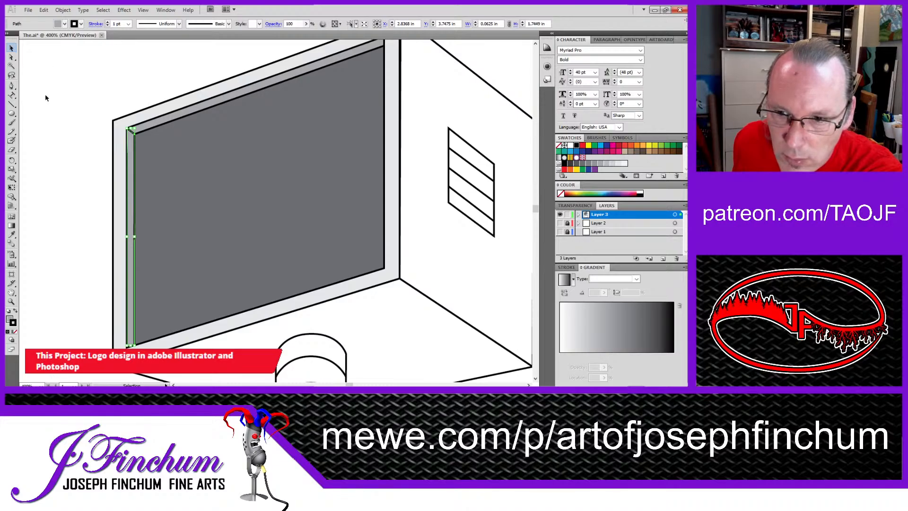
pyautogui.click(87, 126)
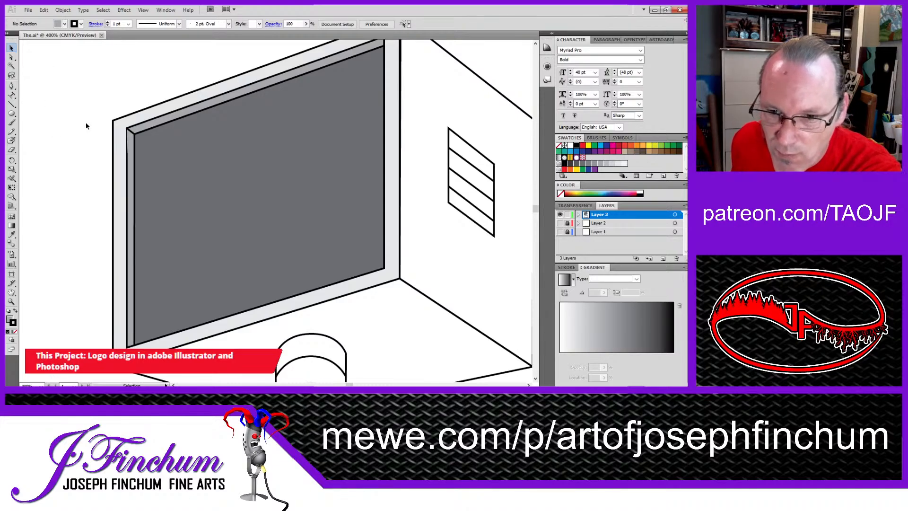
# Step: Select the whole monitor drawing, including the upper box, screen, side vent, neck and base
pyautogui.press('z')
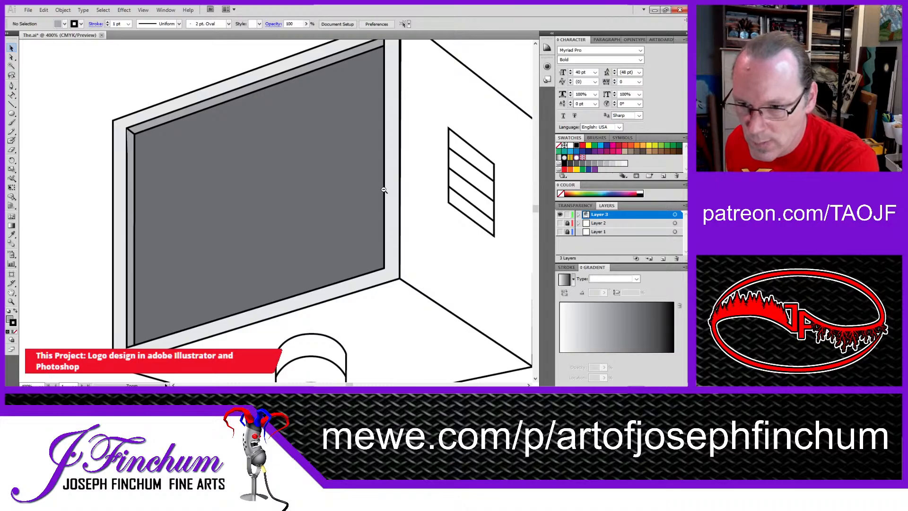
pyautogui.keyDown('alt'); pyautogui.click(383, 190); pyautogui.keyUp('alt')
pyautogui.keyDown('alt'); pyautogui.click(383, 192); pyautogui.keyUp('alt')
pyautogui.moveTo(334, 260); pyautogui.dragTo(381, 192)
pyautogui.press('v')
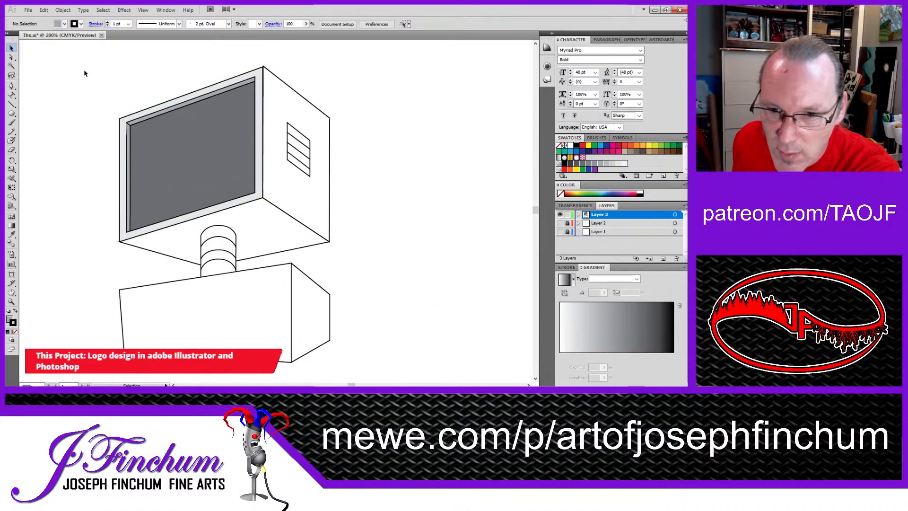
pyautogui.moveTo(84, 72); pyautogui.dragTo(365, 261)
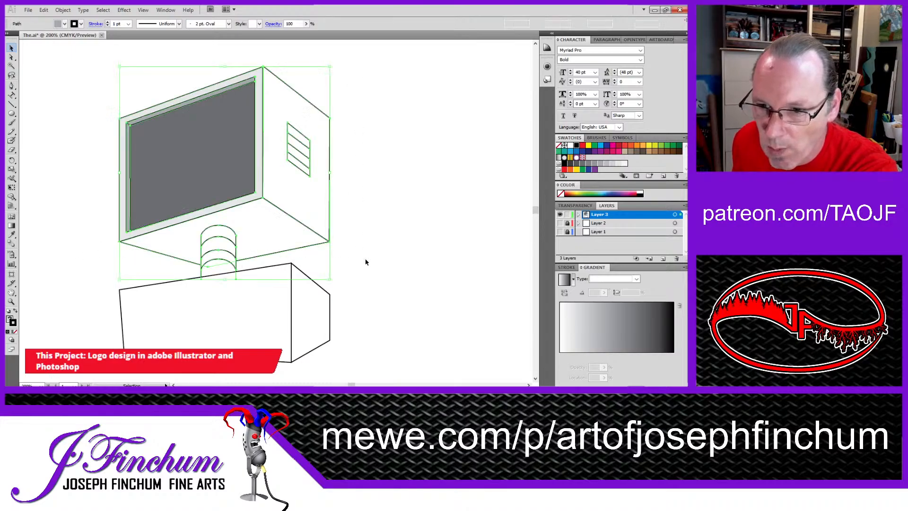
pyautogui.press('a')
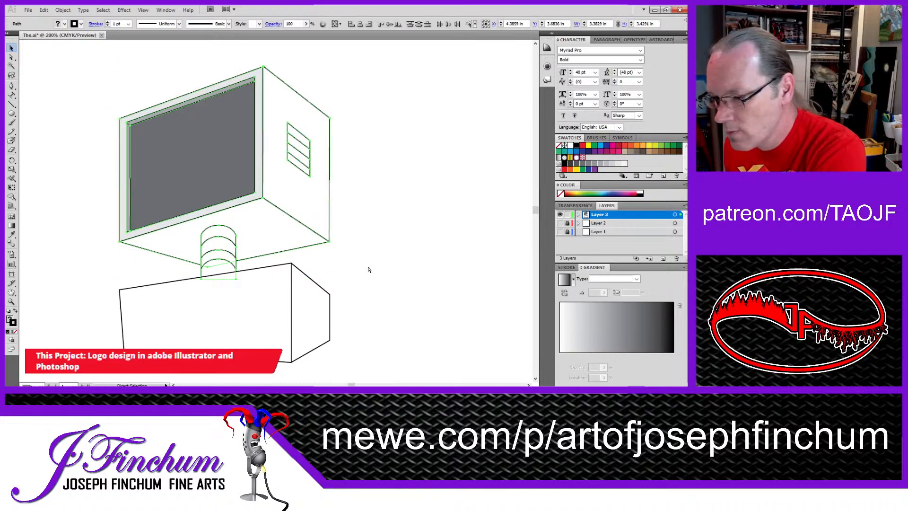
pyautogui.press('v')
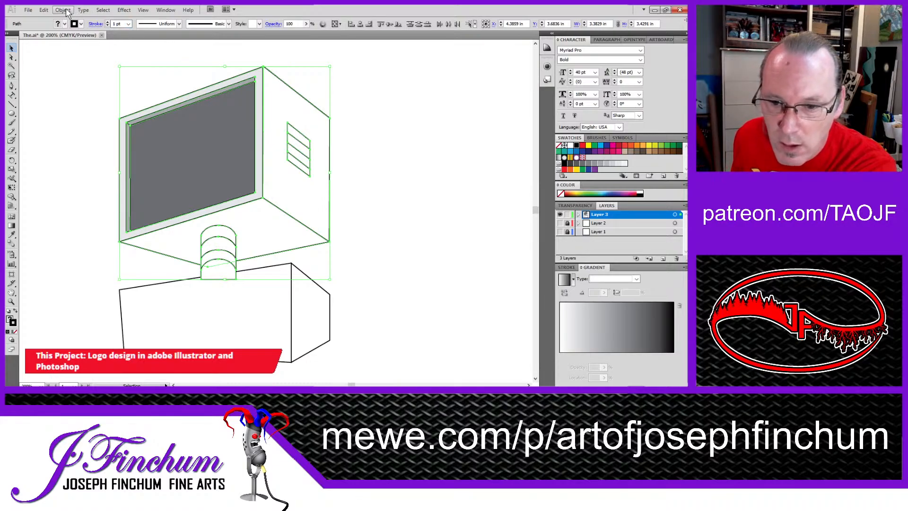
pyautogui.click(82, 93)
pyautogui.moveTo(70, 67); pyautogui.dragTo(140, 140)
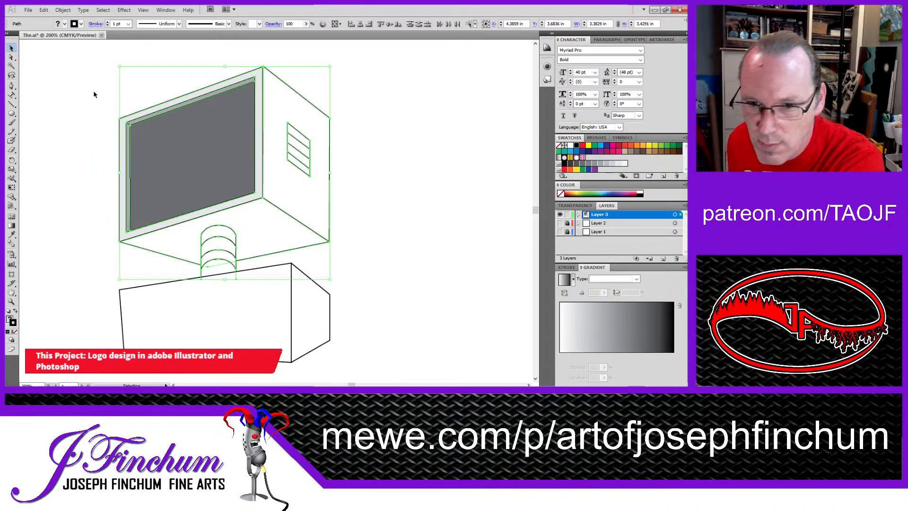
pyautogui.moveTo(78, 66)
pyautogui.mouseDown()
pyautogui.moveTo(158, 178)
pyautogui.moveTo(393, 357)
pyautogui.moveTo(391, 344)
pyautogui.mouseUp()
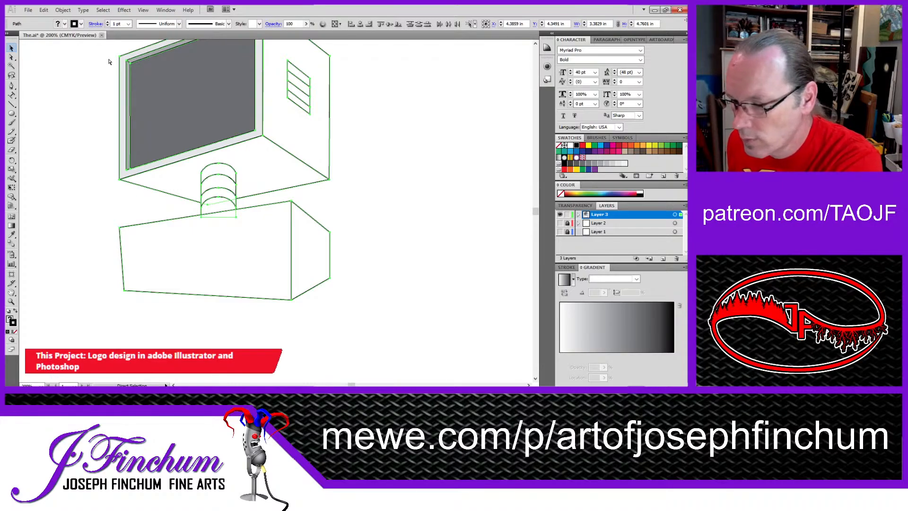
pyautogui.press('v')
pyautogui.scroll(3, 107, 85)
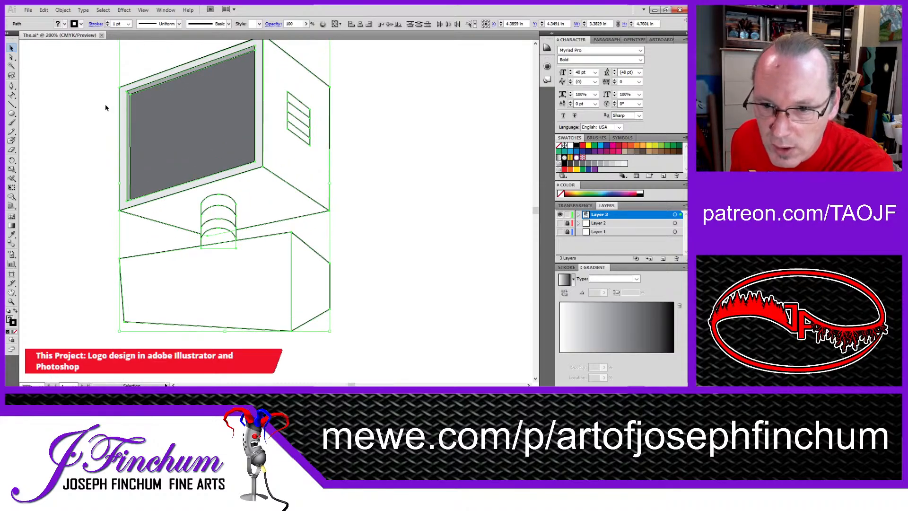
pyautogui.scroll(5, 105, 108)
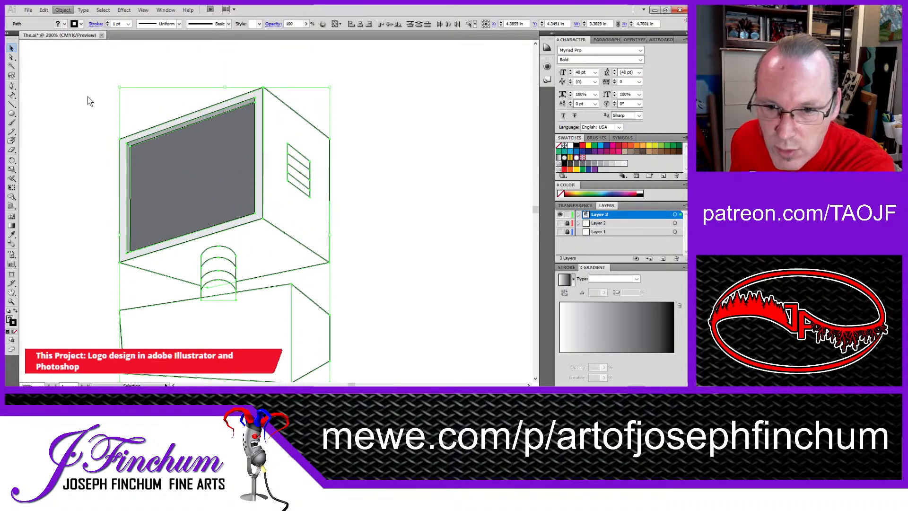
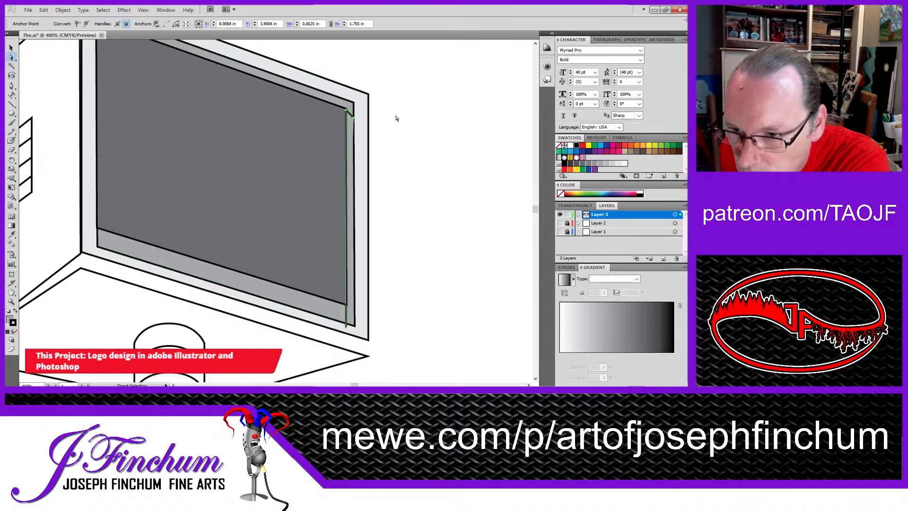
# Step: Move the right bevel strip's upper outer point onto the outer bevel corner and its lower inner point onto the screen's lower corner
pyautogui.moveTo(353, 119); pyautogui.dragTo(356, 104)
pyautogui.click(405, 146)
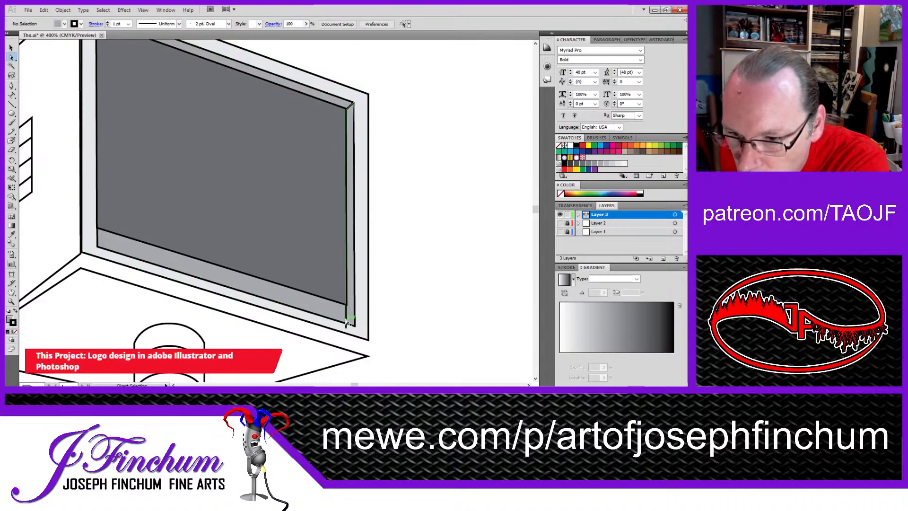
pyautogui.moveTo(349, 326); pyautogui.dragTo(346, 307)
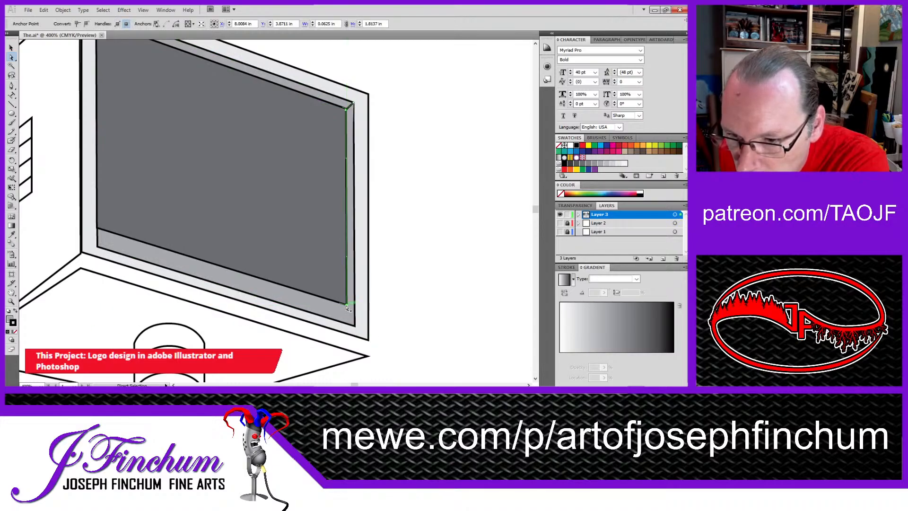
pyautogui.click(420, 286)
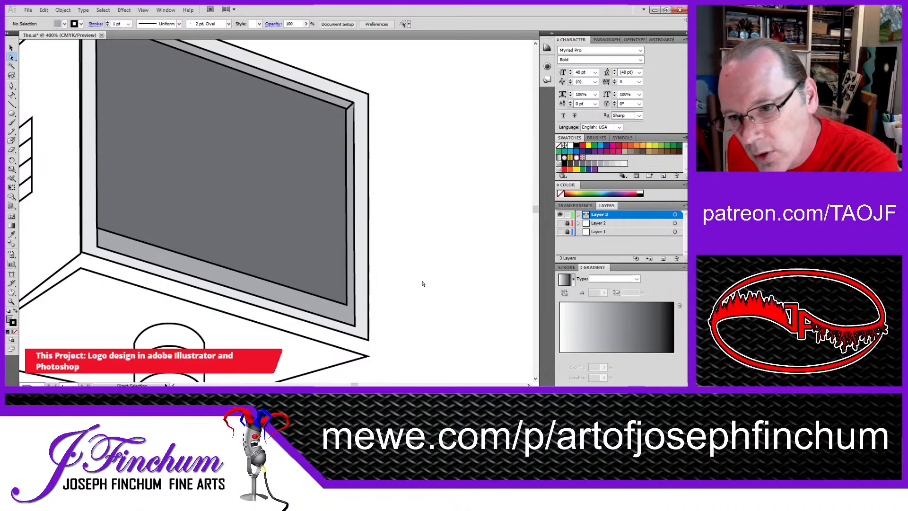
# Step: Try to reposition the dark screen's lower-right corner point
pyautogui.click(346, 304)
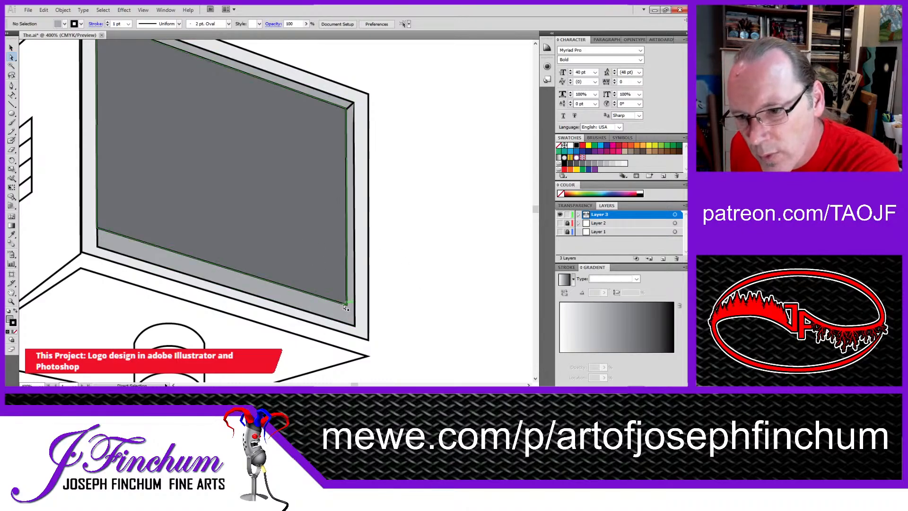
pyautogui.moveTo(346, 307)
pyautogui.mouseDown()
pyautogui.moveTo(356, 310)
pyautogui.moveTo(346, 305)
pyautogui.mouseUp()
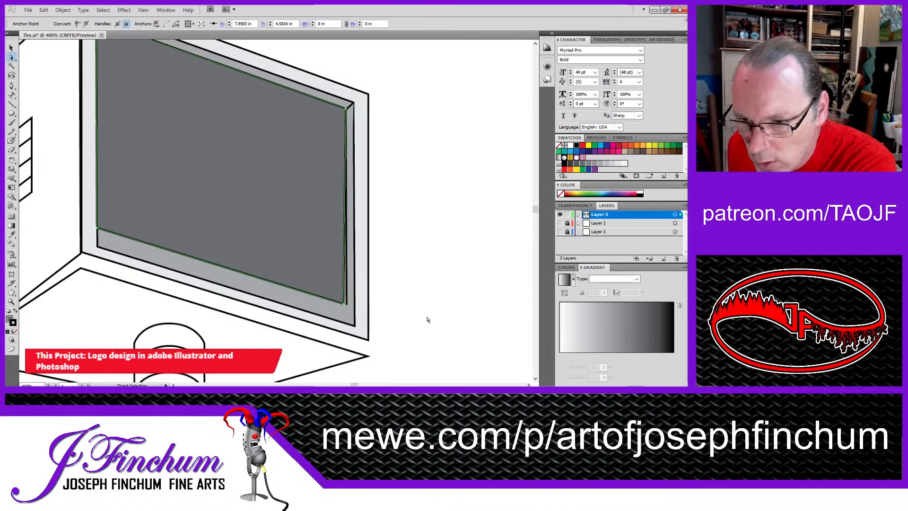
pyautogui.hotkey('ctrl', 'z')
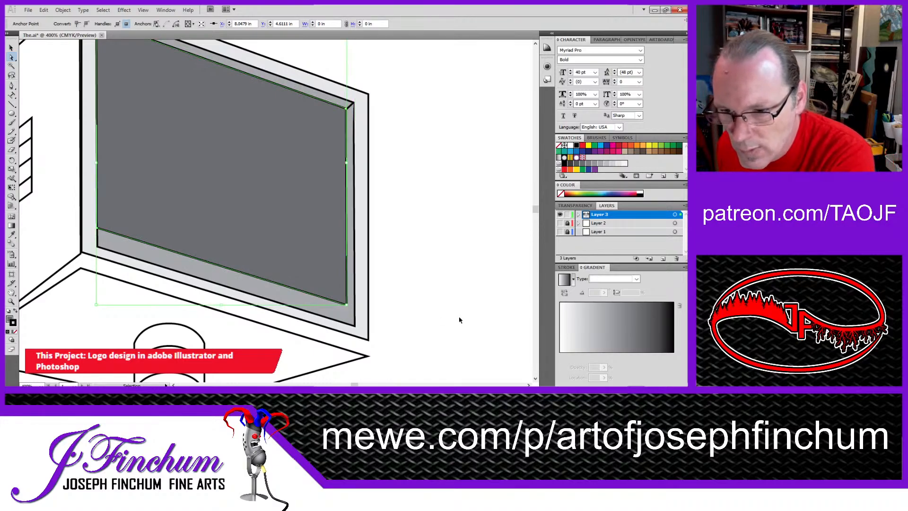
pyautogui.click(445, 289)
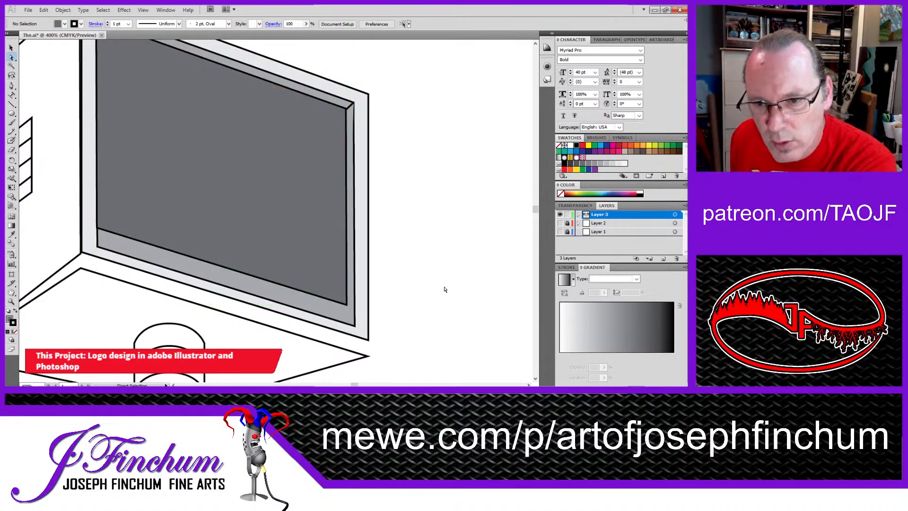
# Step: Extend the dark screen's lower edge down to the lower edge of the bevel
pyautogui.moveTo(297, 304); pyautogui.dragTo(296, 312)
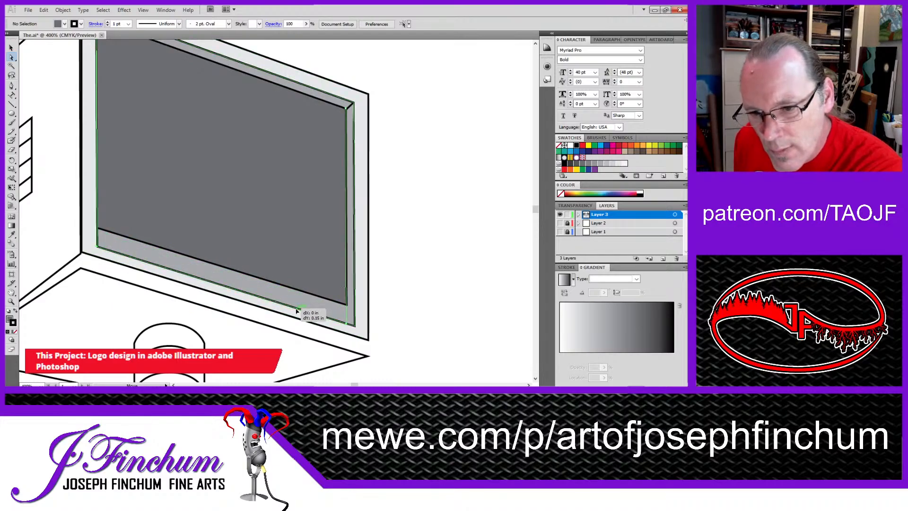
pyautogui.click(414, 286)
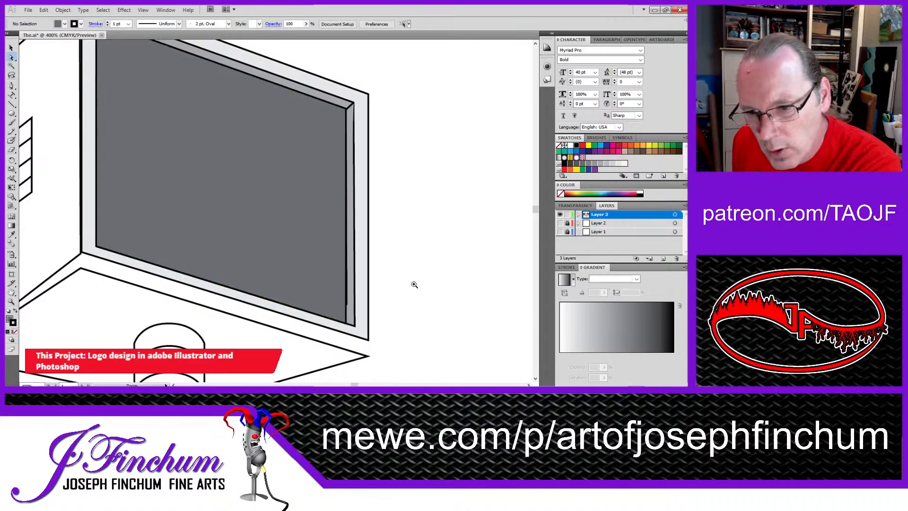
pyautogui.click(349, 297)
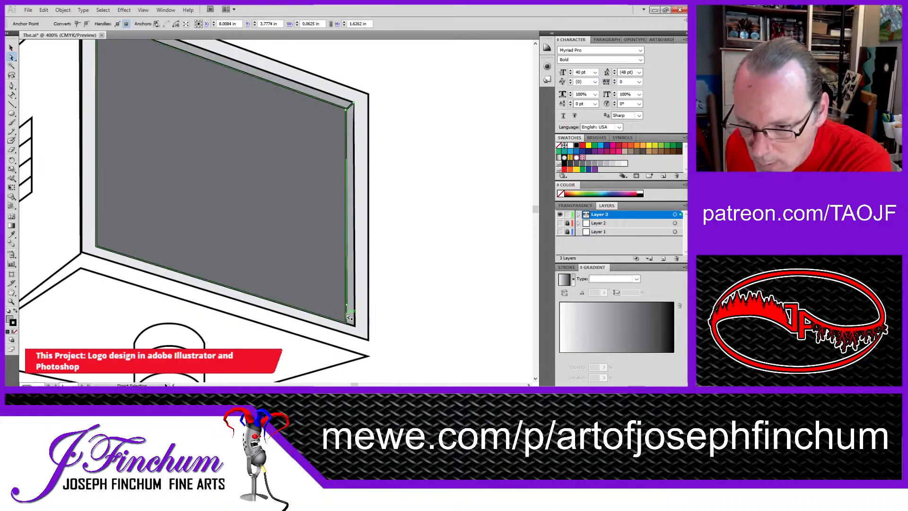
pyautogui.click(347, 317)
pyautogui.click(347, 323)
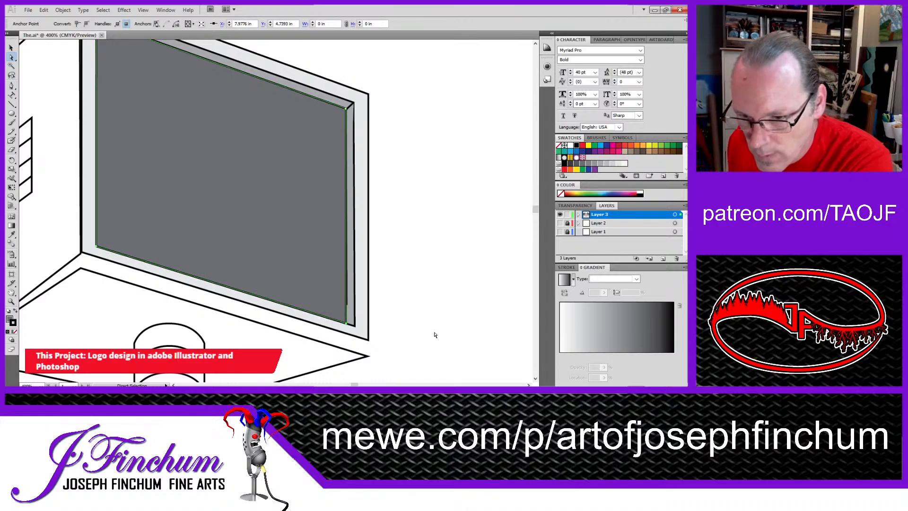
pyautogui.click(421, 299)
pyautogui.click(346, 306)
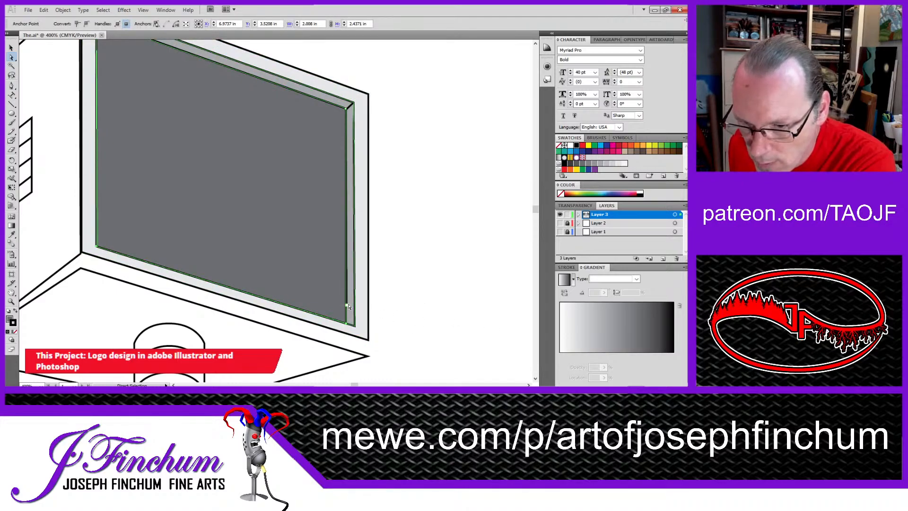
pyautogui.click(389, 277)
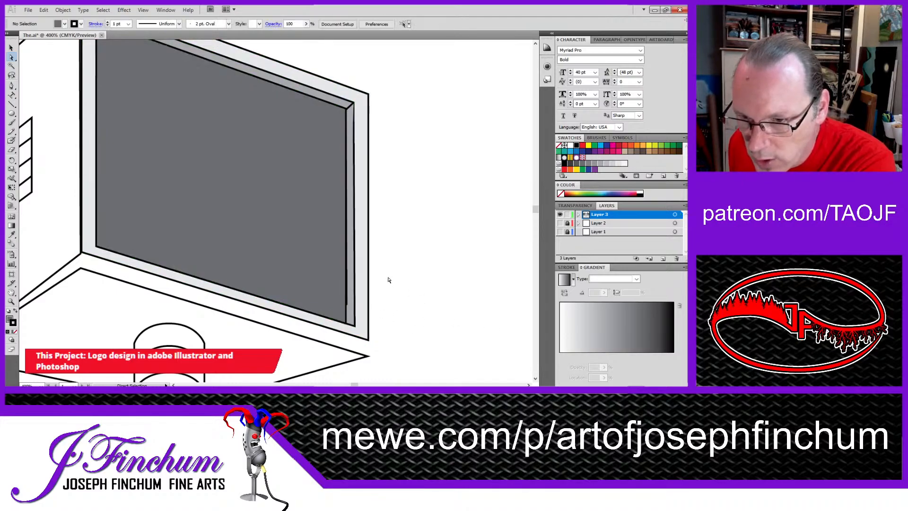
pyautogui.click(347, 307)
pyautogui.click(334, 283)
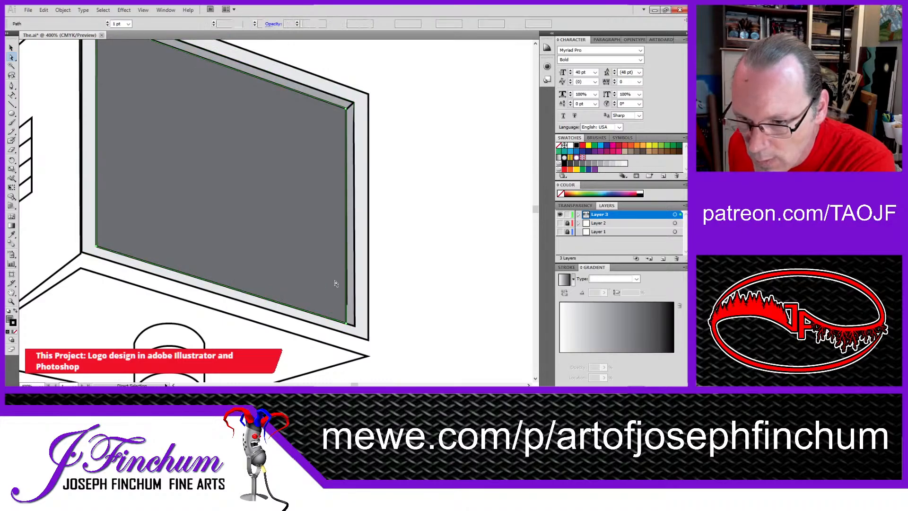
pyautogui.moveTo(312, 195); pyautogui.dragTo(312, 194)
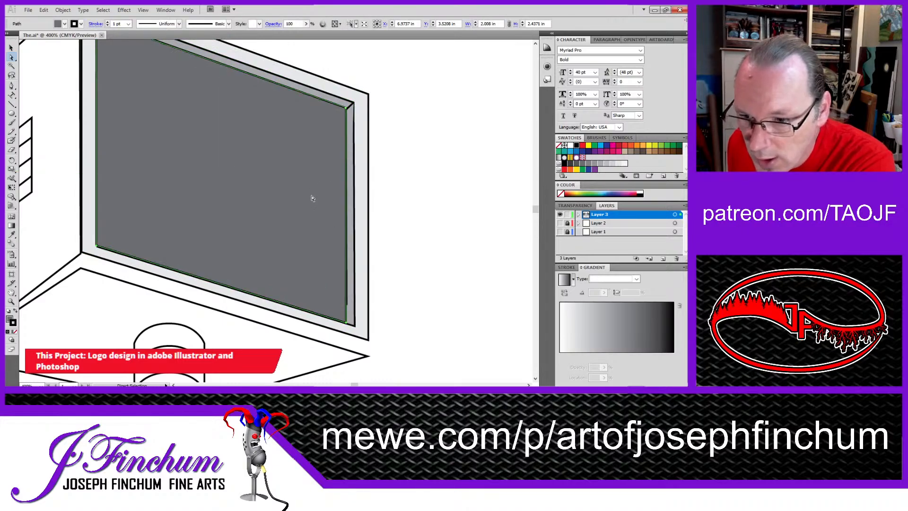
pyautogui.click(349, 308)
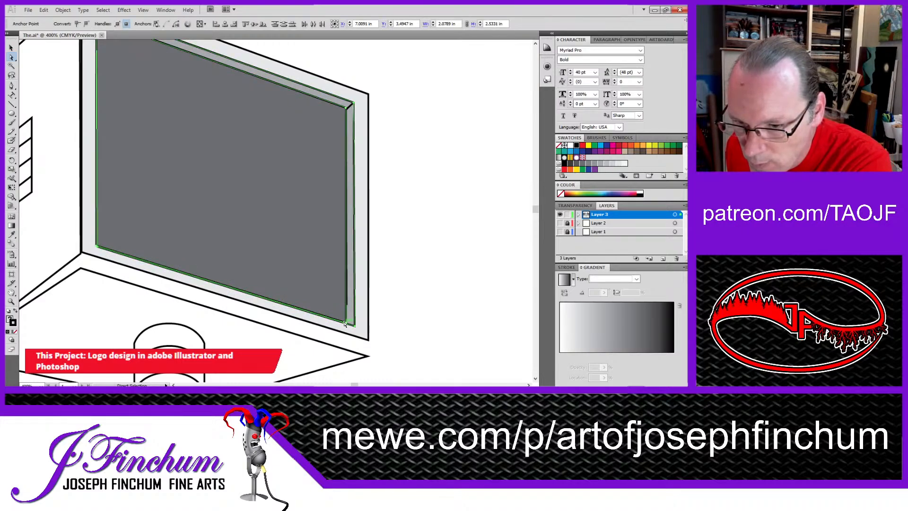
pyautogui.click(332, 292)
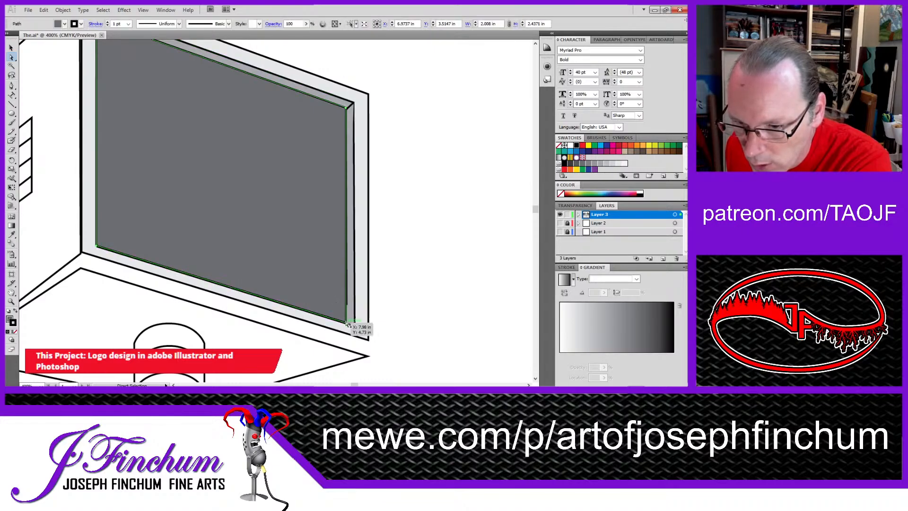
# Step: Shift the dark screen up and left off the right bevel strip and nudge the strip's lower inner point slightly left
pyautogui.moveTo(346, 323); pyautogui.dragTo(339, 315)
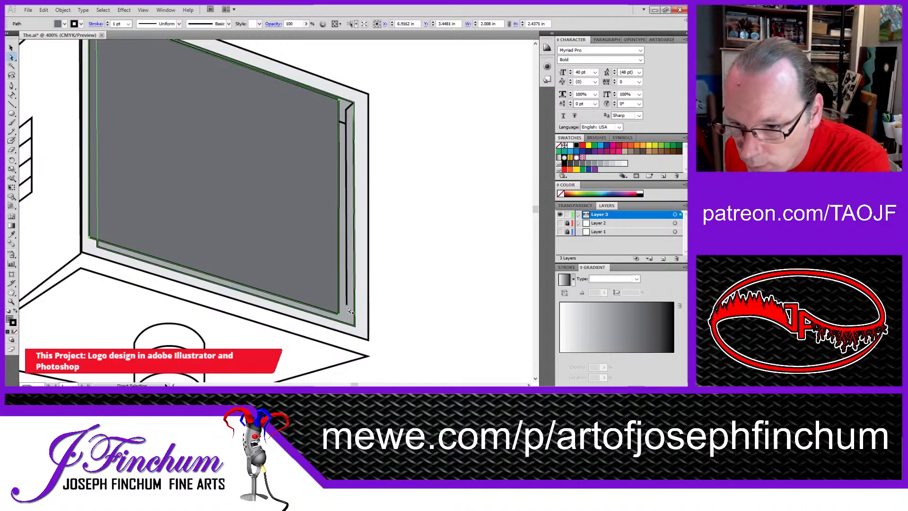
pyautogui.click(347, 305)
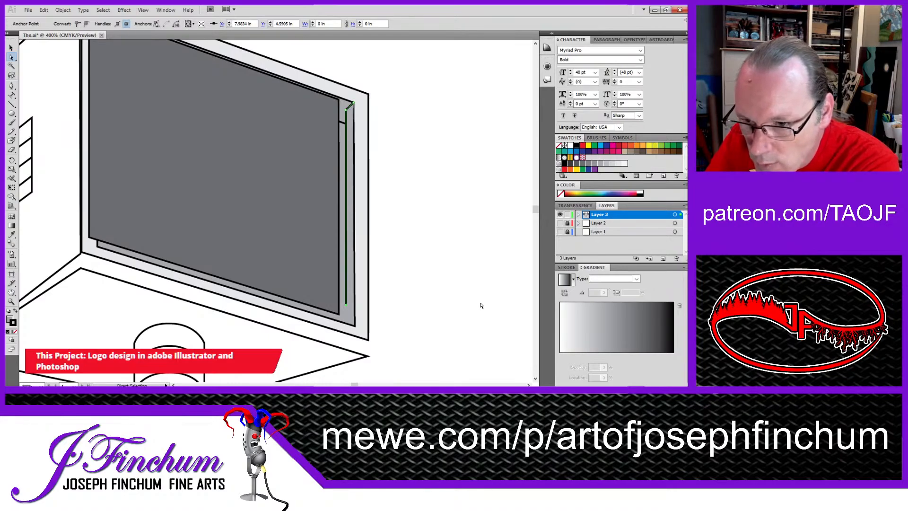
pyautogui.press('Left')
pyautogui.click(426, 298)
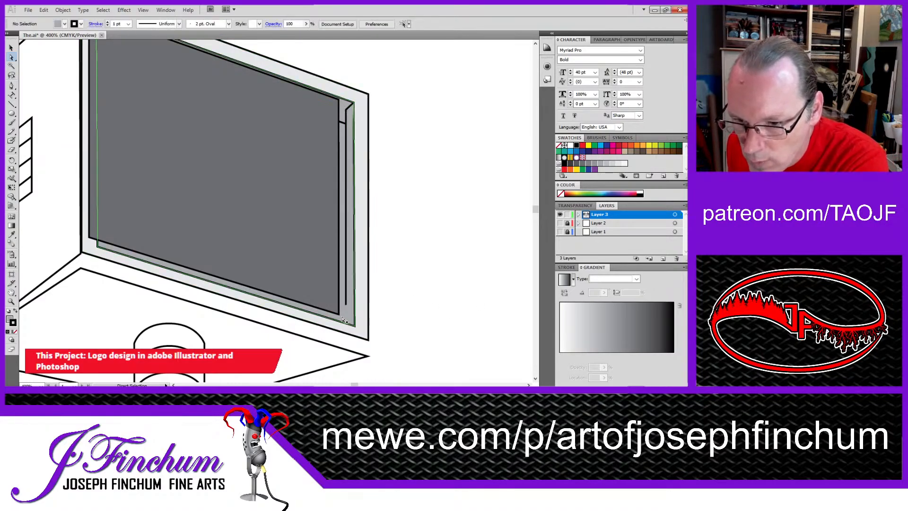
# Step: Try to move the shifted screen's lower-right corner point onto the right bevel strip
pyautogui.moveTo(340, 315); pyautogui.dragTo(346, 303)
pyautogui.hotkey('ctrl', 'z')
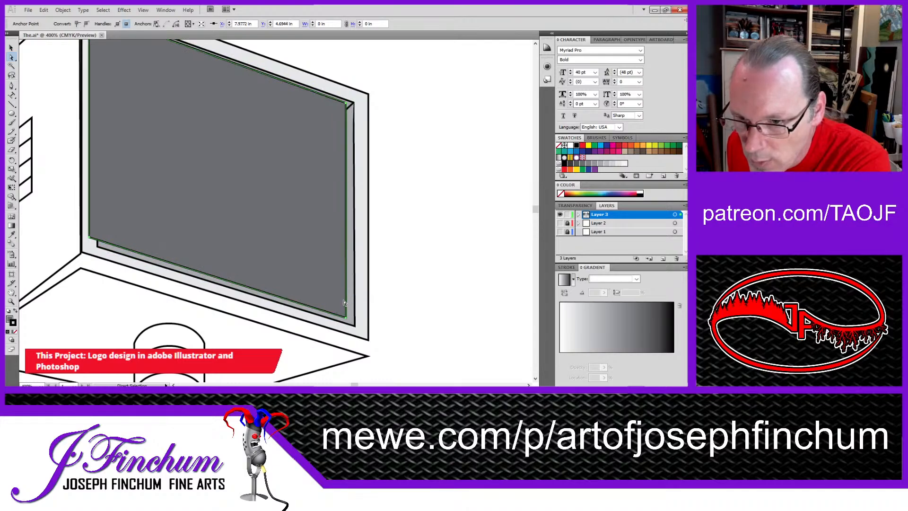
pyautogui.hotkey('ctrl', 'z')
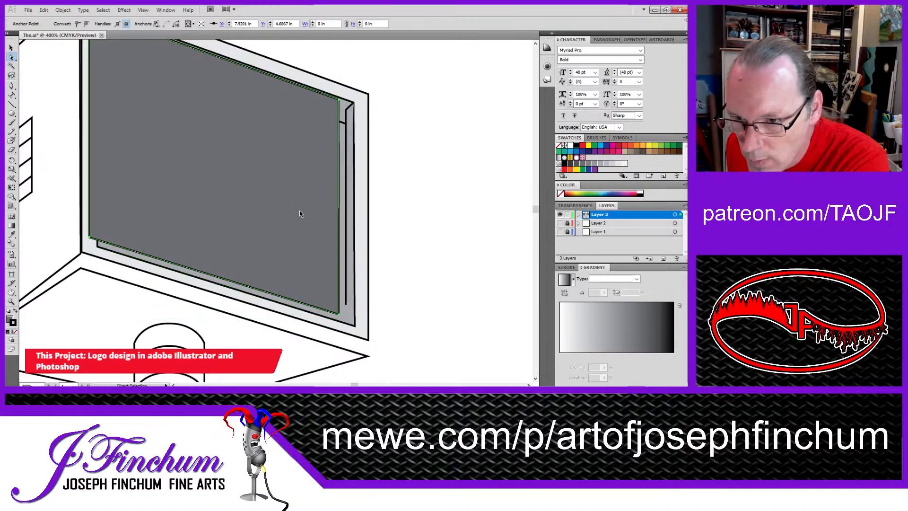
# Step: Move the dark screen back into place against the inner edges of the bevel
pyautogui.moveTo(300, 210); pyautogui.dragTo(305, 219)
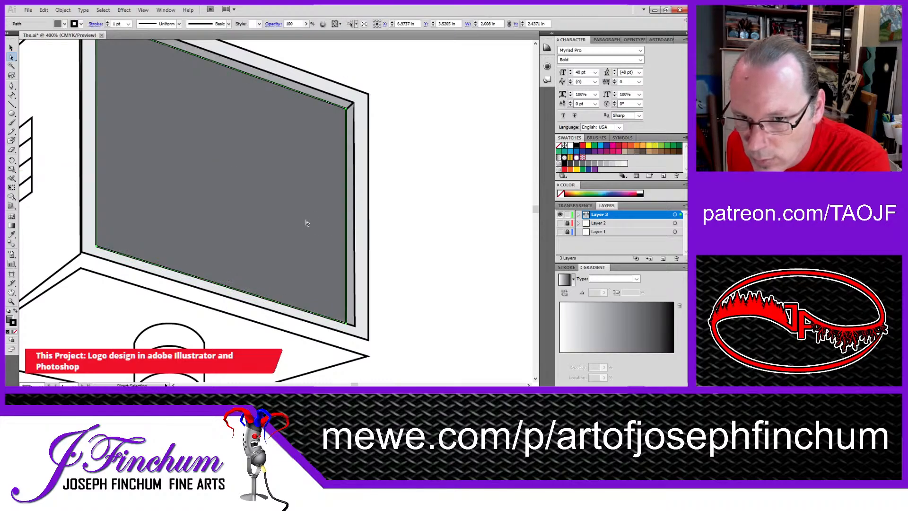
pyautogui.click(412, 256)
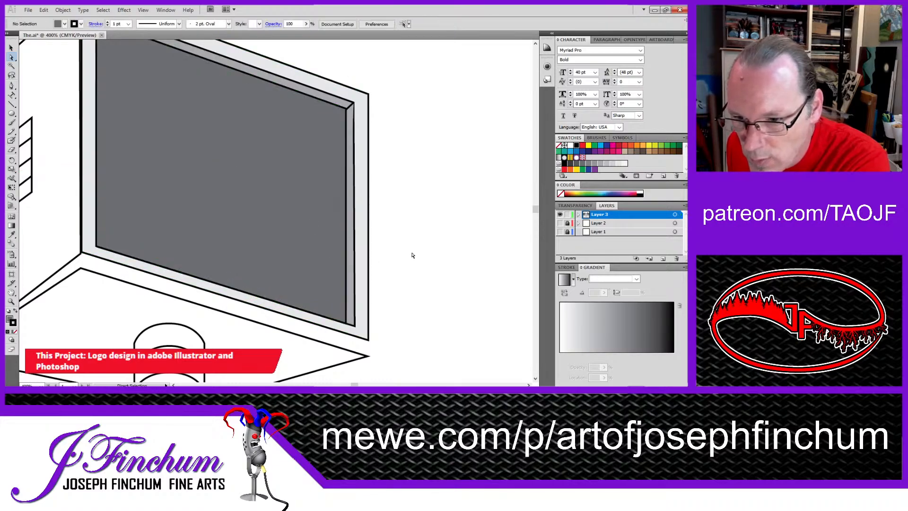
pyautogui.keyDown('ctrl'); pyautogui.keyDown('alt'); pyautogui.click(440, 255); pyautogui.keyUp('alt'); pyautogui.keyUp('ctrl')
pyautogui.keyDown('ctrl'); pyautogui.keyDown('alt'); pyautogui.click(440, 255); pyautogui.keyUp('alt'); pyautogui.keyUp('ctrl')
pyautogui.keyDown('ctrl'); pyautogui.click(97, 167); pyautogui.keyUp('ctrl')
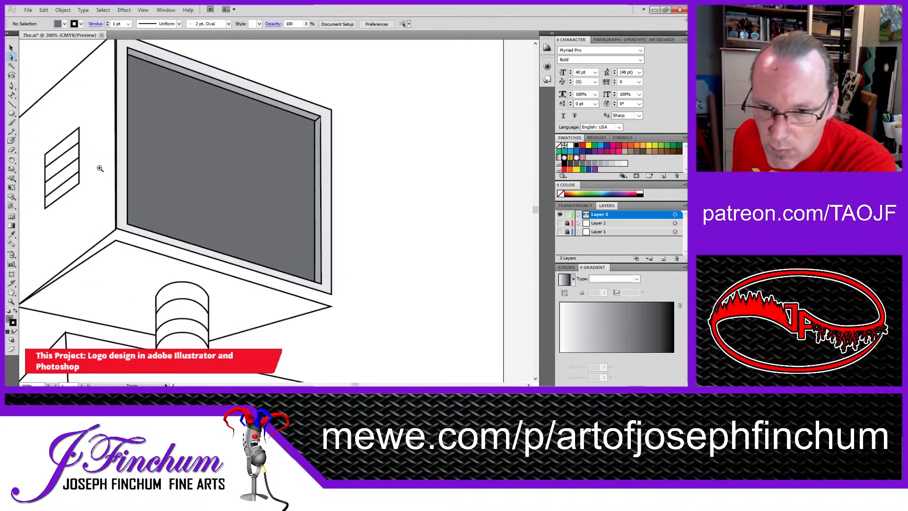
pyautogui.keyDown('ctrl'); pyautogui.keyDown('alt'); pyautogui.click(151, 174); pyautogui.keyUp('alt'); pyautogui.keyUp('ctrl')
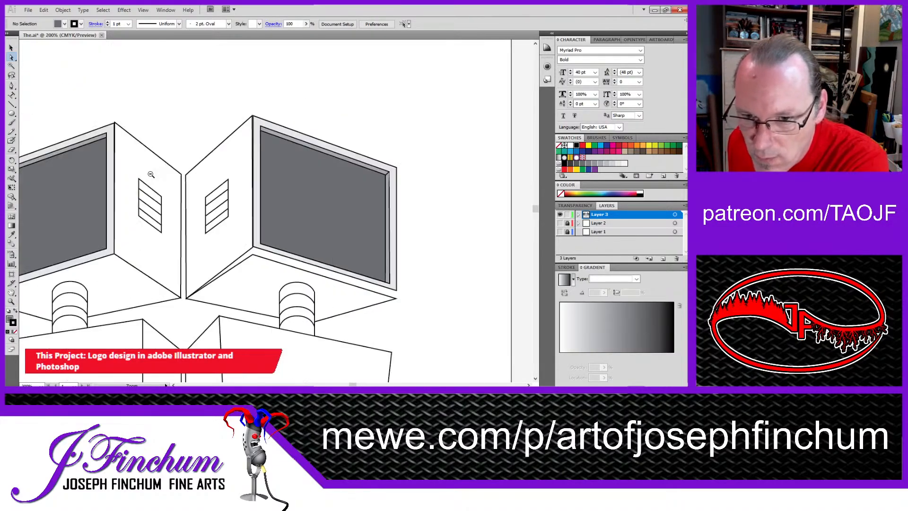
pyautogui.keyDown('ctrl'); pyautogui.keyDown('alt'); pyautogui.click(167, 226); pyautogui.keyUp('alt'); pyautogui.keyUp('ctrl')
pyautogui.moveTo(311, 237); pyautogui.dragTo(313, 202)
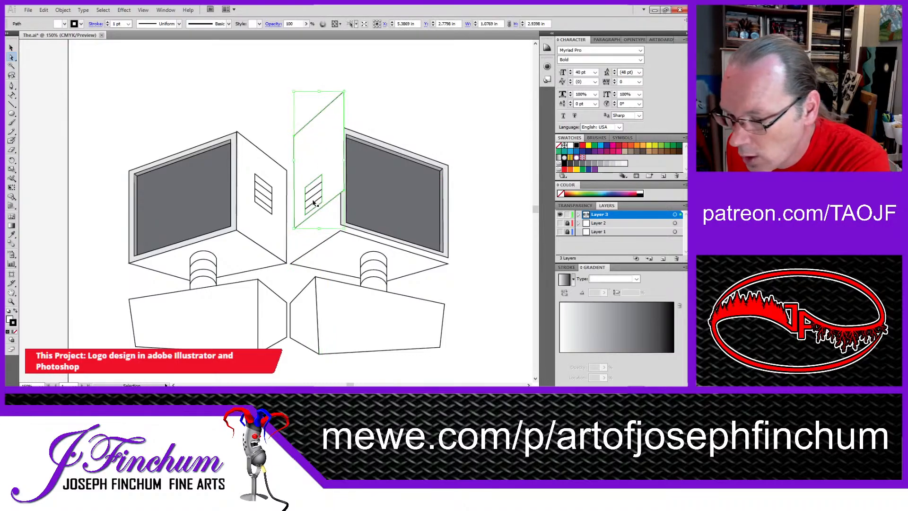
pyautogui.hotkey('ctrl', 'z')
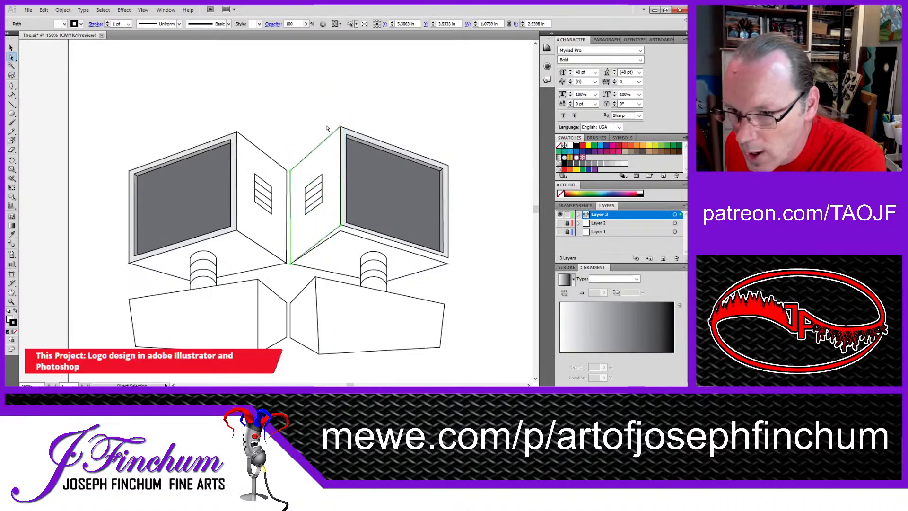
pyautogui.click(304, 81)
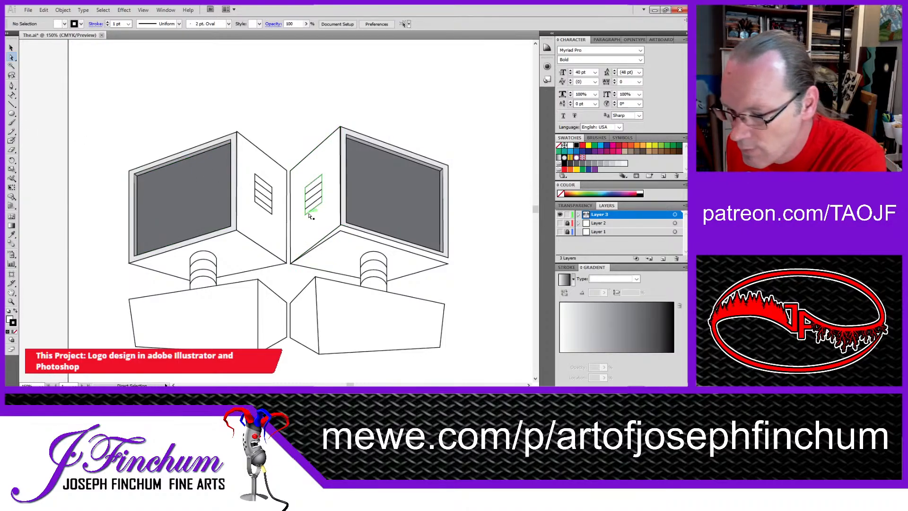
# Step: Raise the upper corner and edge of the right monitor's underside panel to meet the lower edge of the screen frame
pyautogui.moveTo(286, 251); pyautogui.dragTo(299, 217)
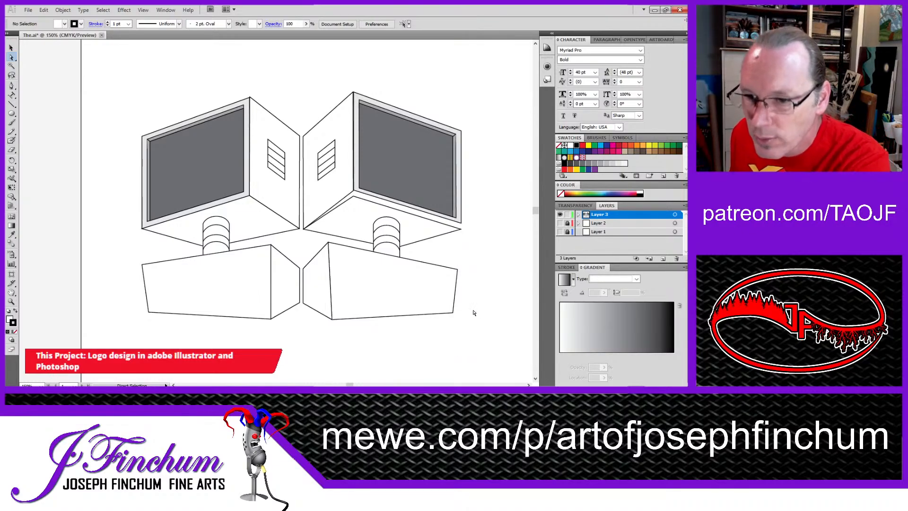
pyautogui.click(409, 215)
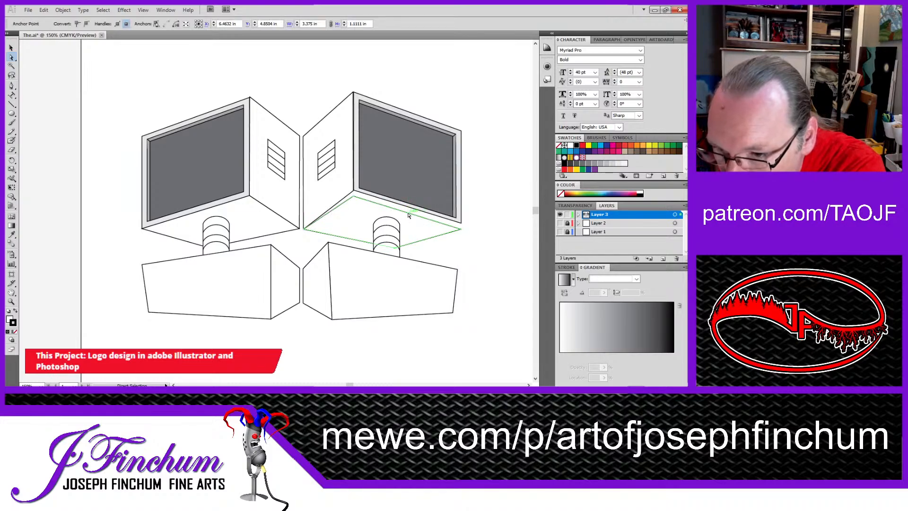
pyautogui.moveTo(404, 214); pyautogui.dragTo(404, 207)
pyautogui.click(508, 237)
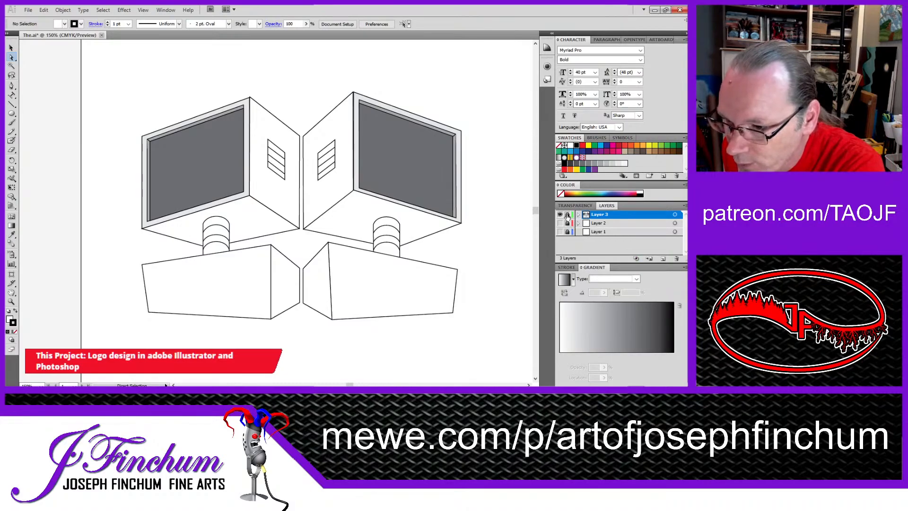
# Step: Add a new layer above Layer 3, hide Layer 3 and activate the Ellipse tool
pyautogui.click(663, 259)
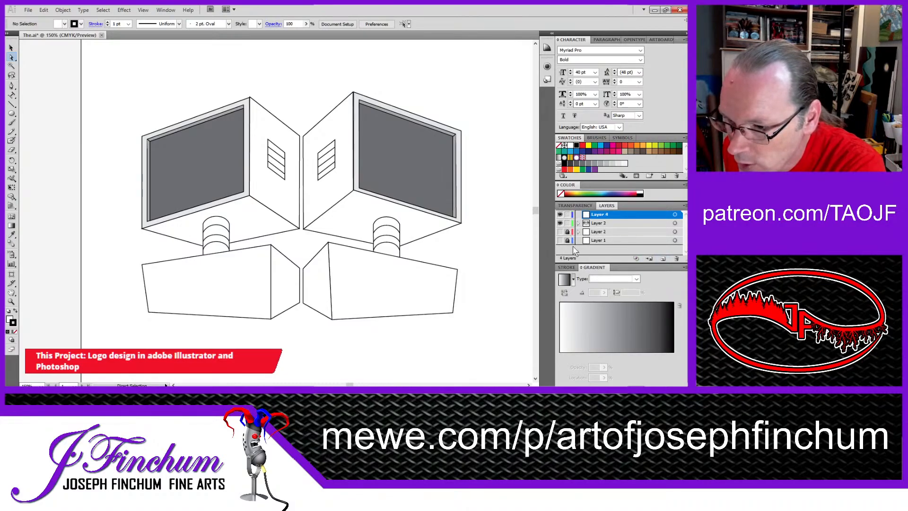
pyautogui.click(559, 223)
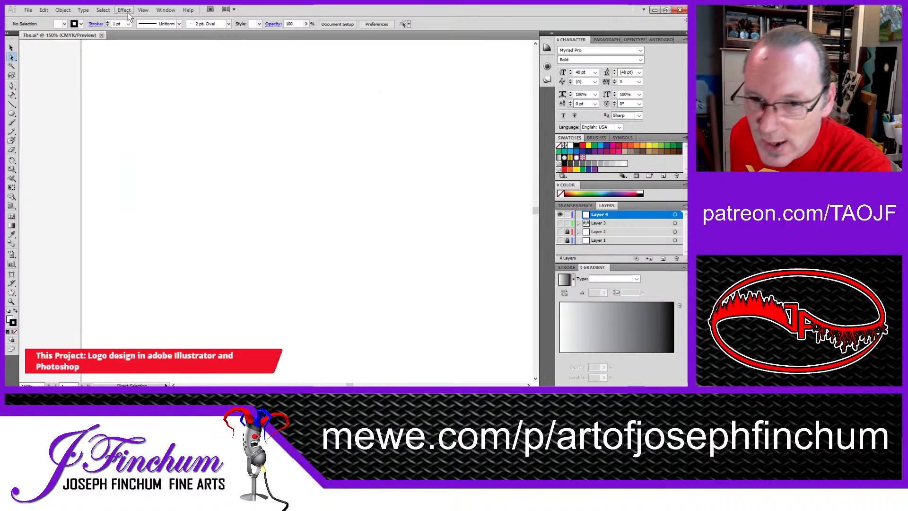
pyautogui.click(11, 114)
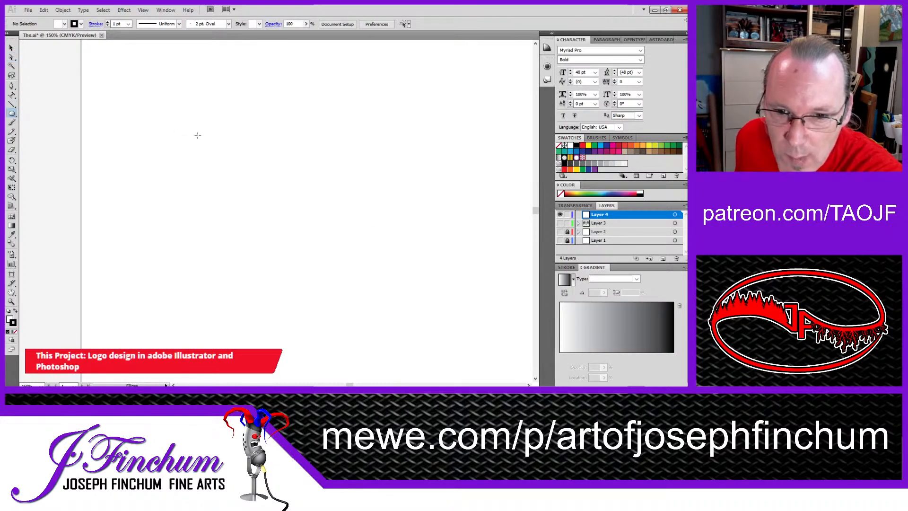
# Step: Draw a circle about 0.63 in across on the new layer and place a duplicate level with it to its right
pyautogui.moveTo(207, 134); pyautogui.dragTo(237, 163)
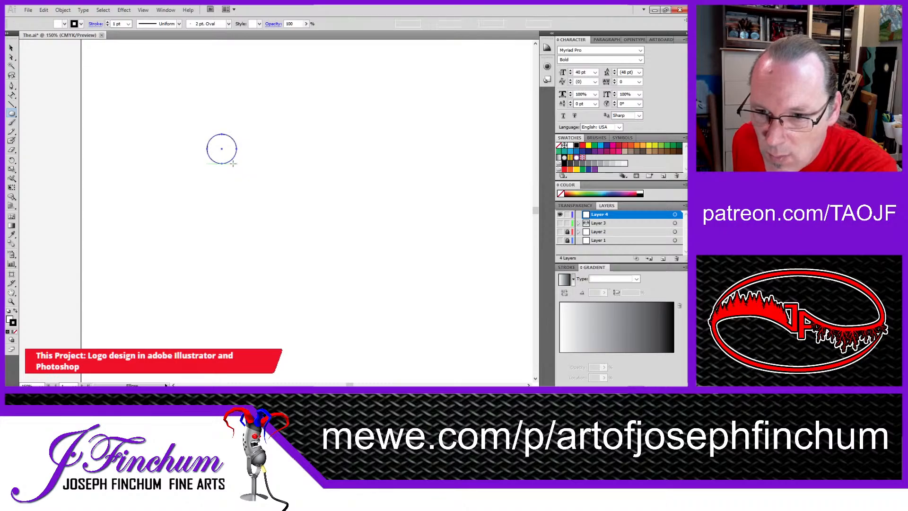
pyautogui.click(11, 48)
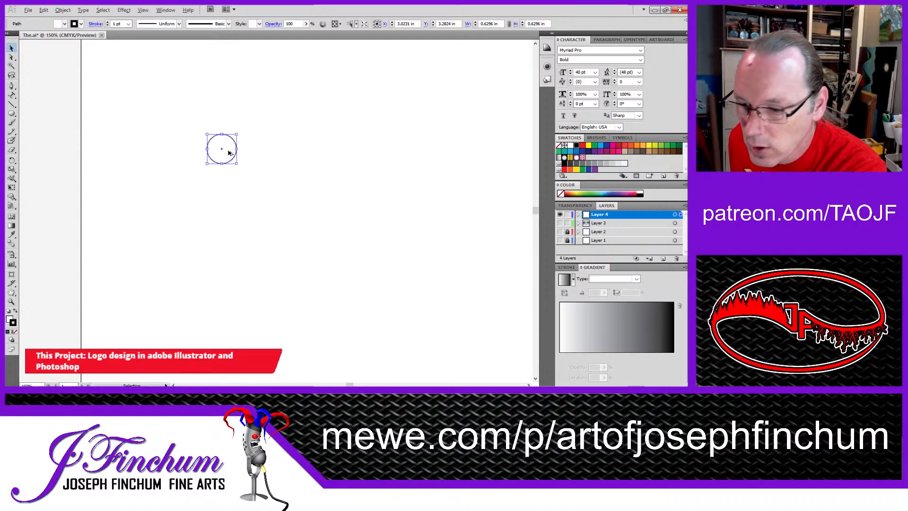
pyautogui.moveTo(230, 151); pyautogui.dragTo(292, 158)
pyautogui.click(266, 228)
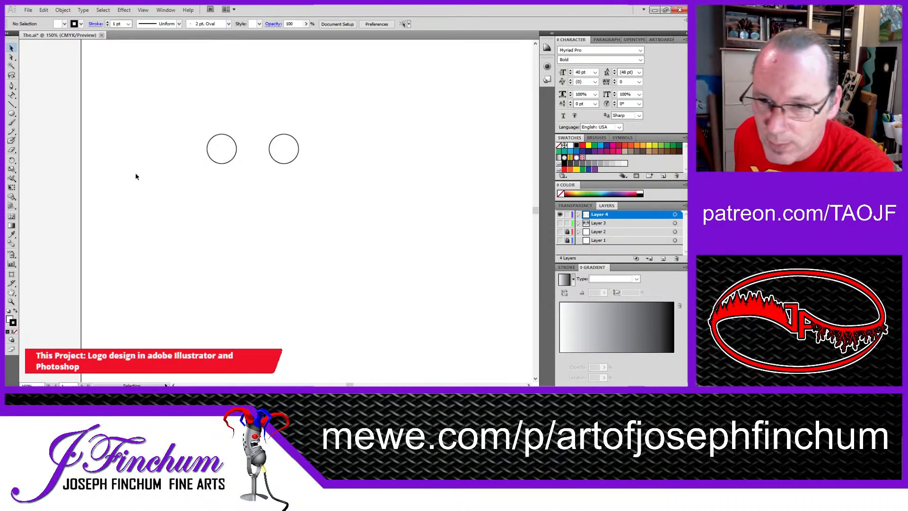
# Step: Draw the left half of a curved moustache about 1.19 in wide and 0.30 in high below the circles with the Pen tool
pyautogui.click(12, 86)
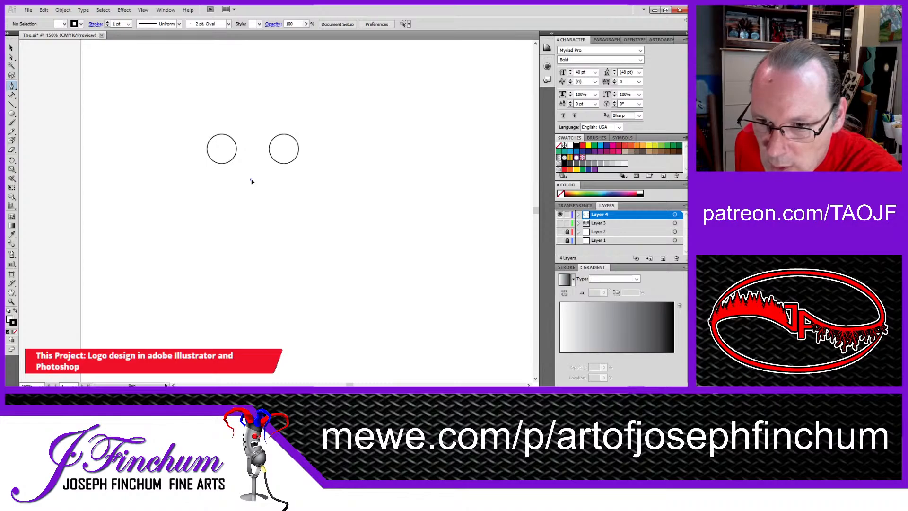
pyautogui.click(251, 179)
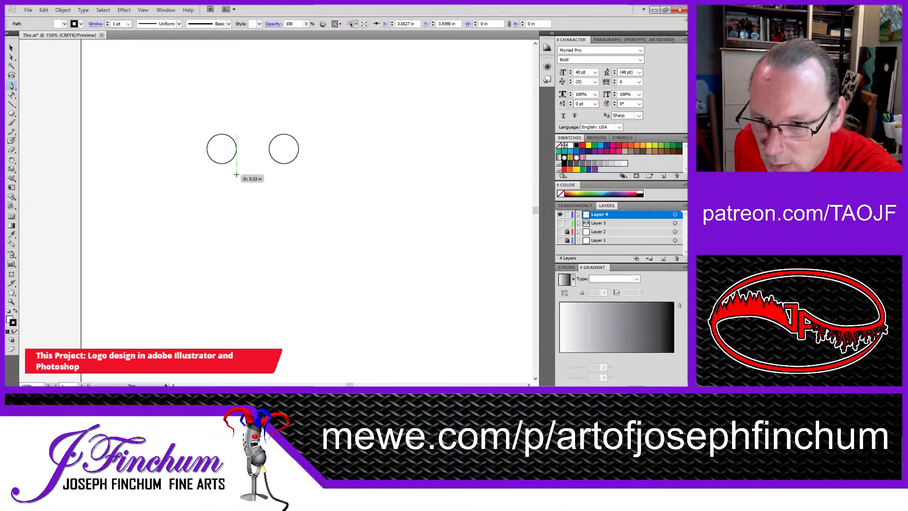
pyautogui.moveTo(236, 175); pyautogui.dragTo(224, 176)
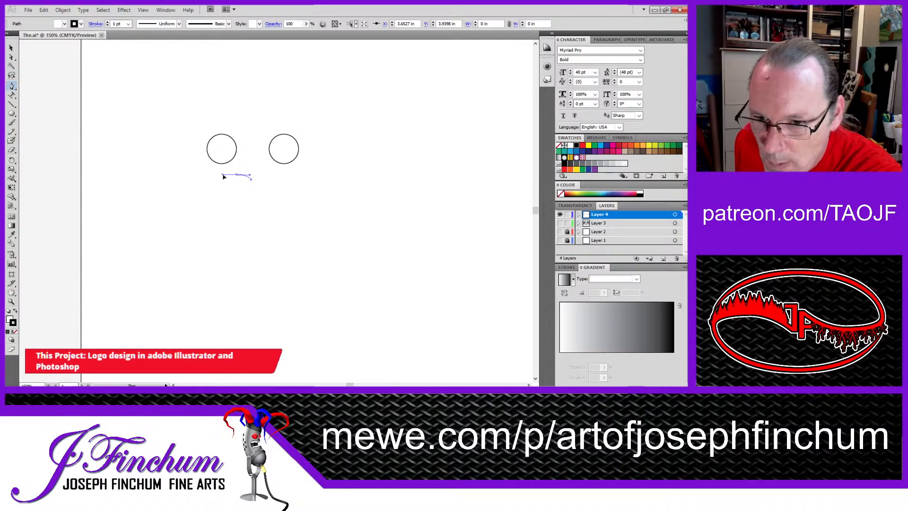
pyautogui.moveTo(224, 177); pyautogui.dragTo(223, 176)
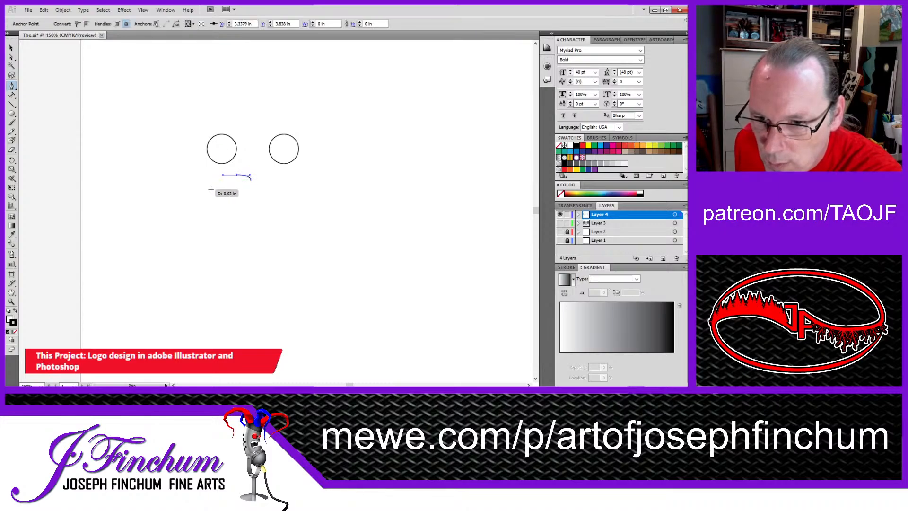
pyautogui.click(206, 185)
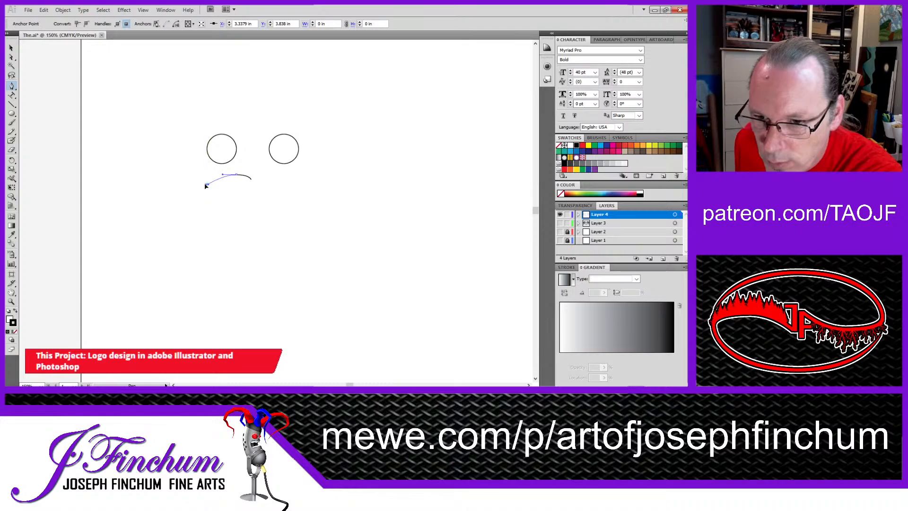
pyautogui.moveTo(200, 184); pyautogui.dragTo(201, 184)
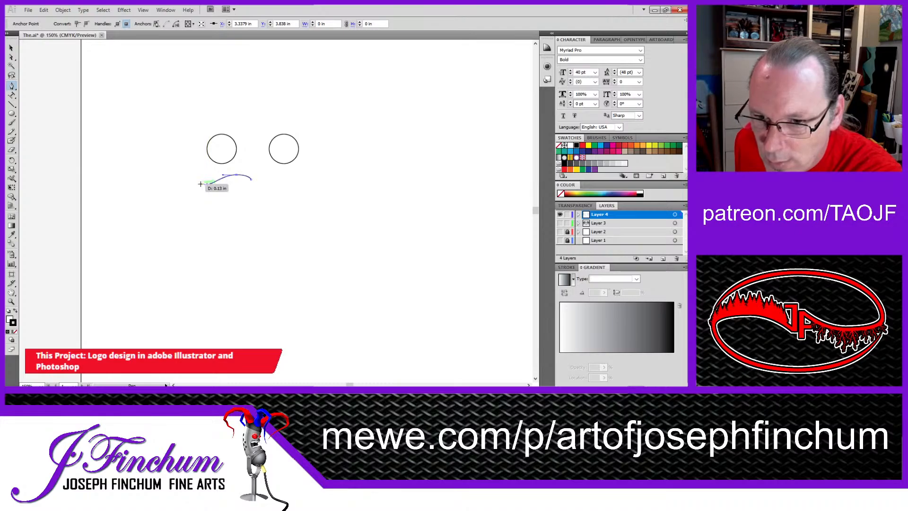
pyautogui.click(196, 183)
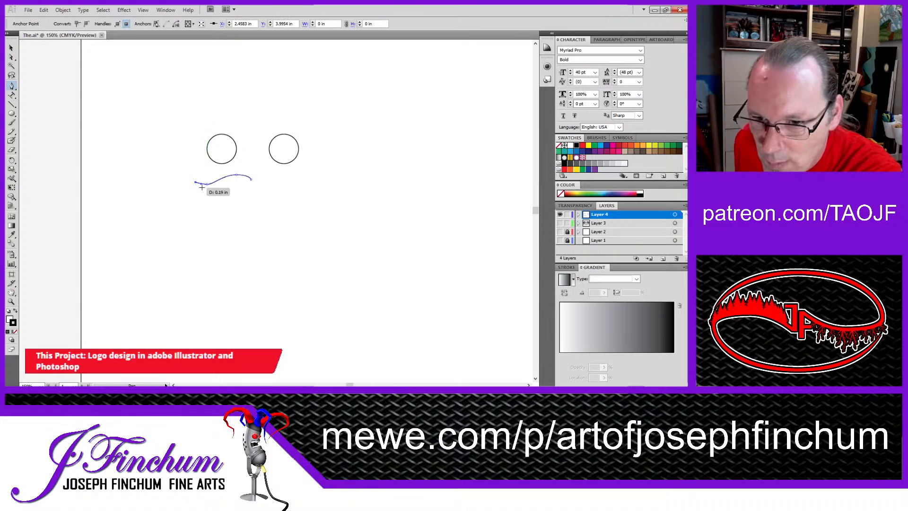
pyautogui.click(207, 189)
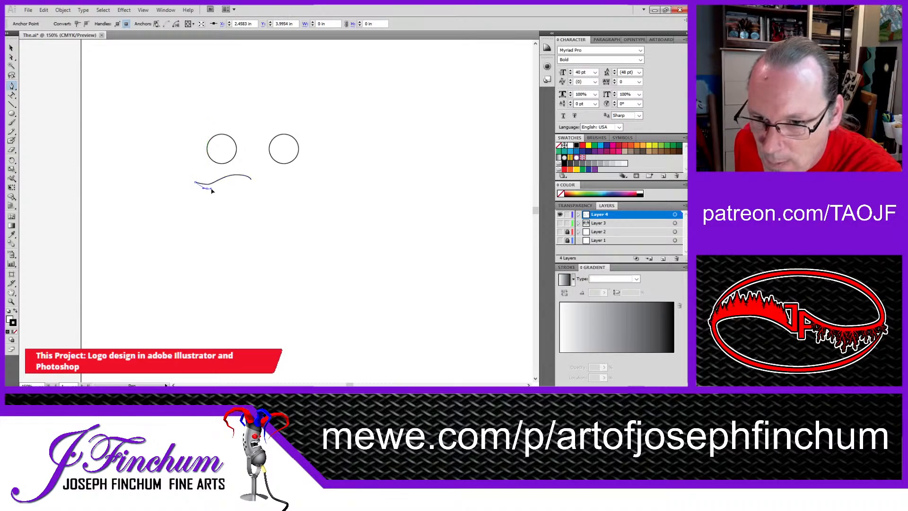
pyautogui.moveTo(213, 190); pyautogui.dragTo(252, 180)
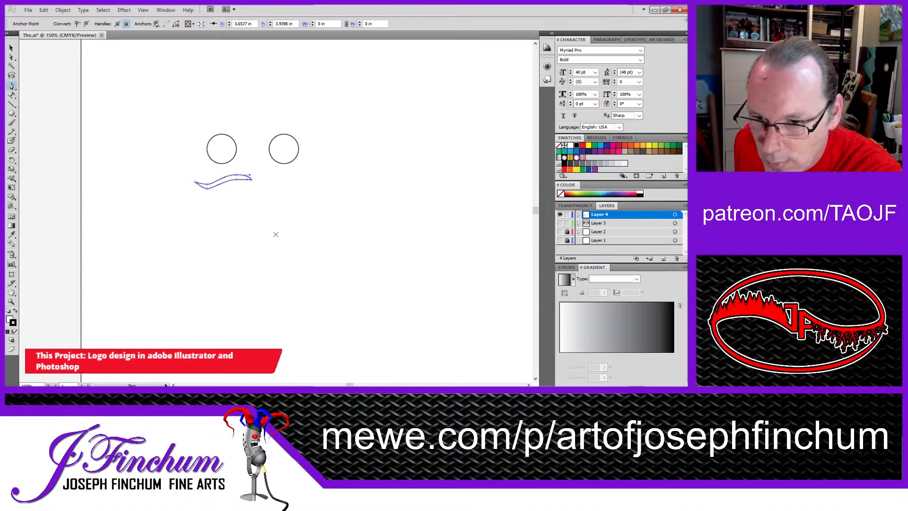
# Step: Duplicate the moustache half in place, mirror the copy horizontally and move it beside the original to complete the moustache
pyautogui.click(11, 47)
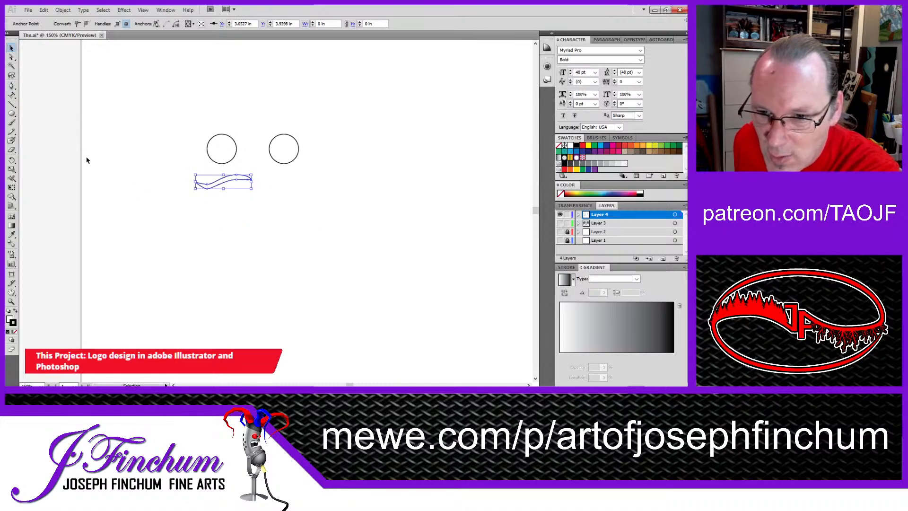
pyautogui.click(197, 174)
pyautogui.moveTo(183, 176); pyautogui.dragTo(263, 198)
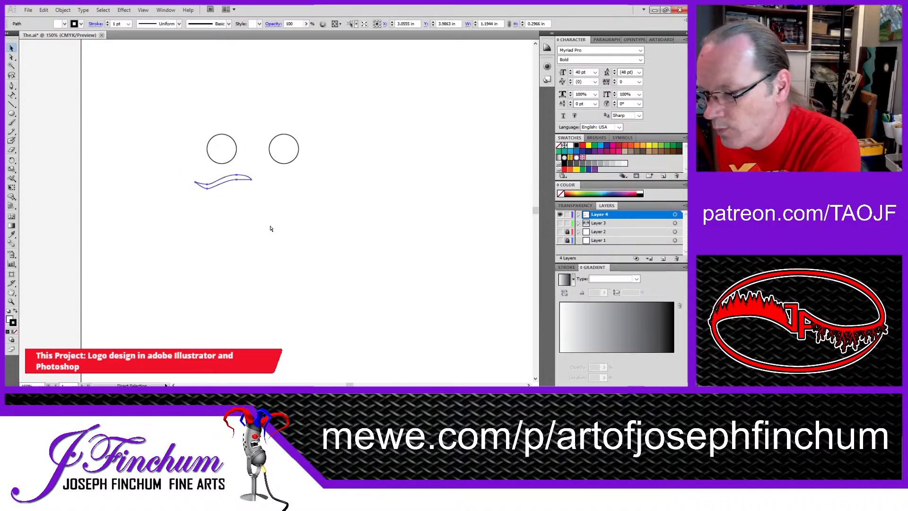
pyautogui.hotkey('ctrl', 'f')
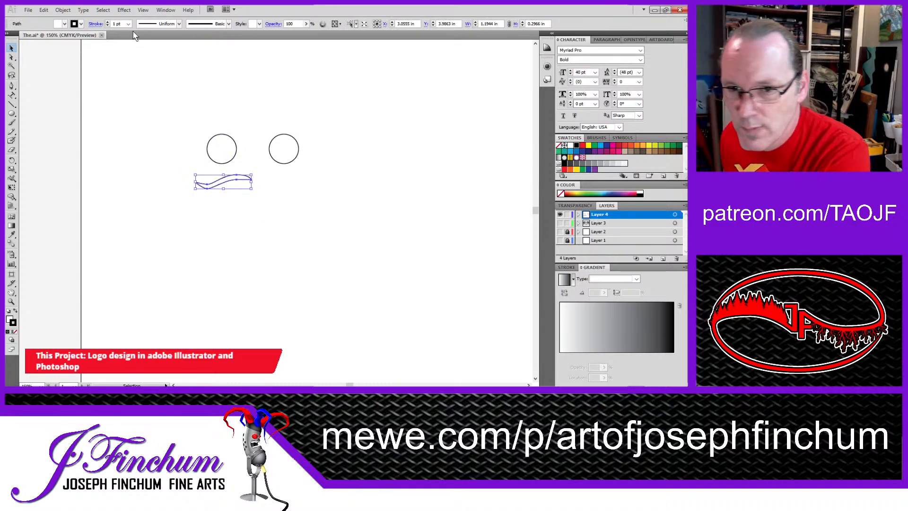
pyautogui.click(65, 12)
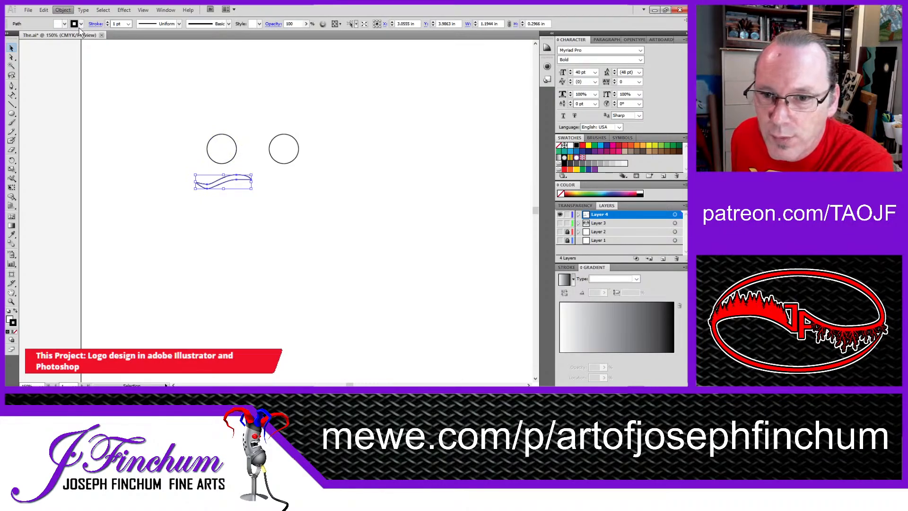
pyautogui.click(199, 48)
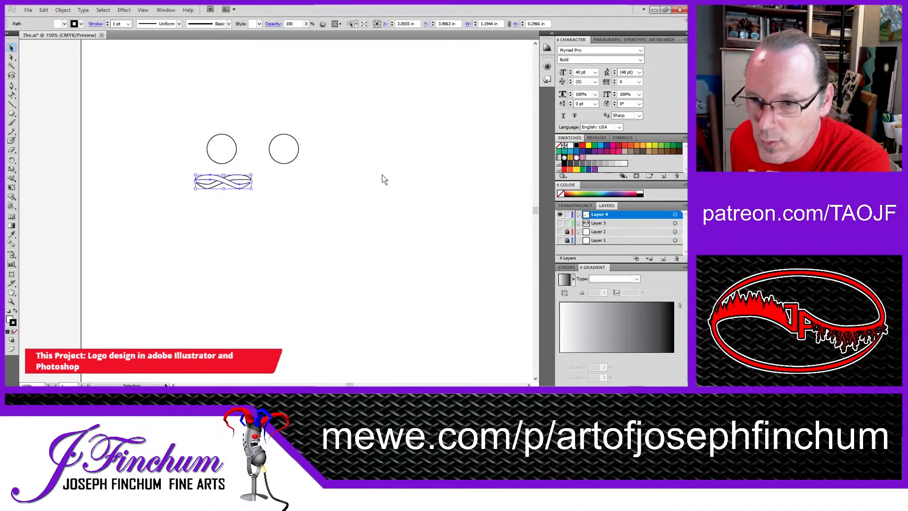
pyautogui.moveTo(225, 184); pyautogui.dragTo(285, 182)
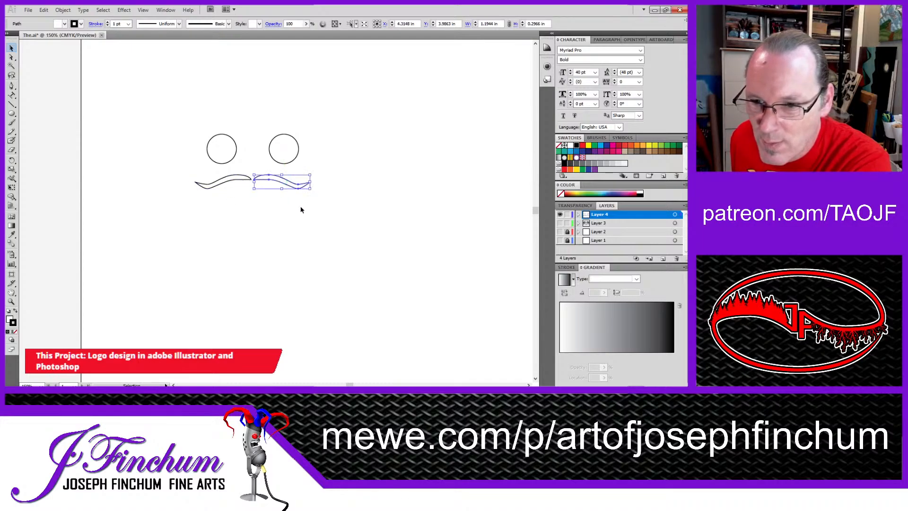
pyautogui.click(297, 226)
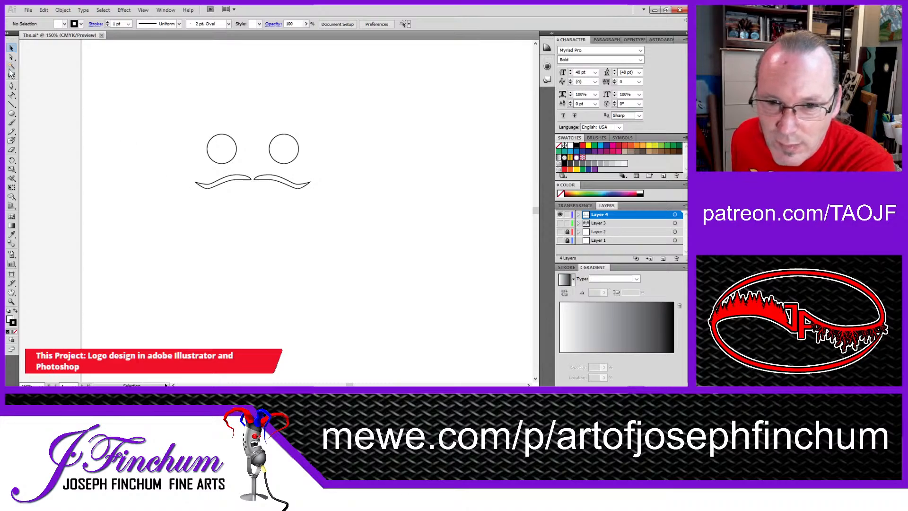
# Step: Start a Pen path for a goatee just below the left half of the moustache
pyautogui.click(12, 86)
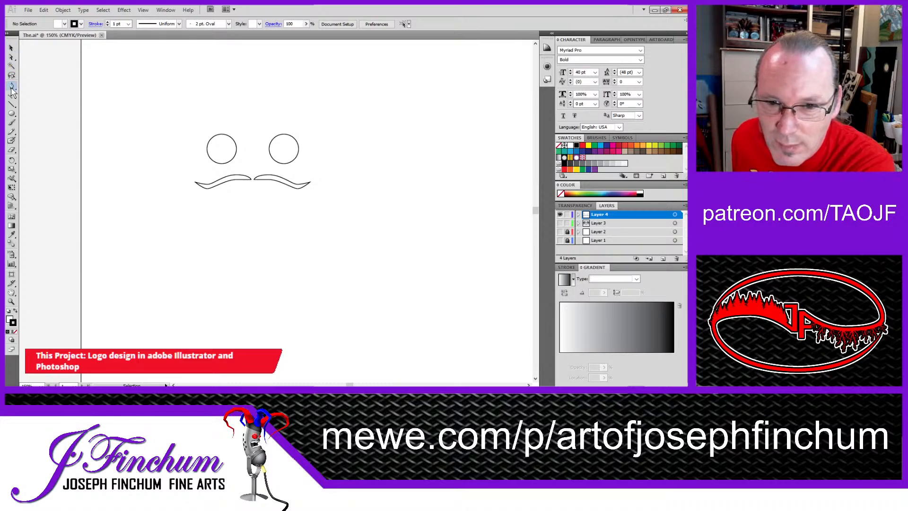
pyautogui.click(236, 194)
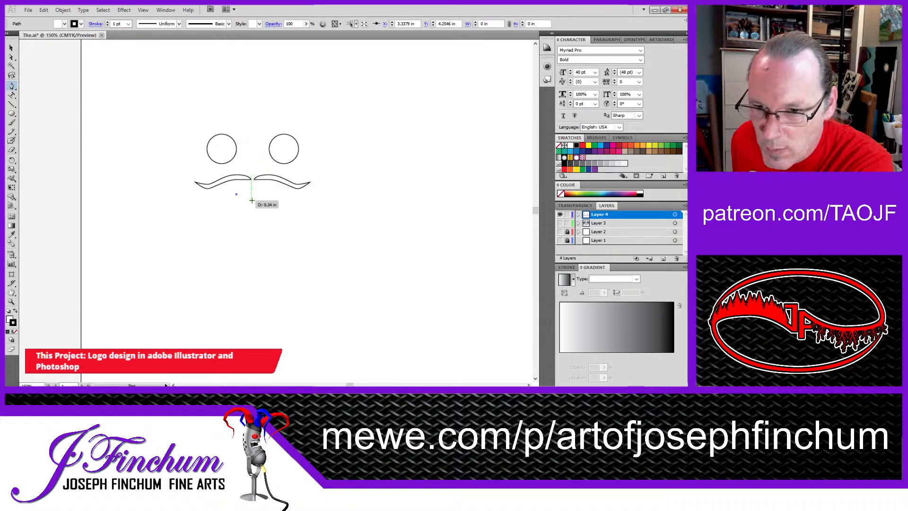
pyautogui.click(252, 200)
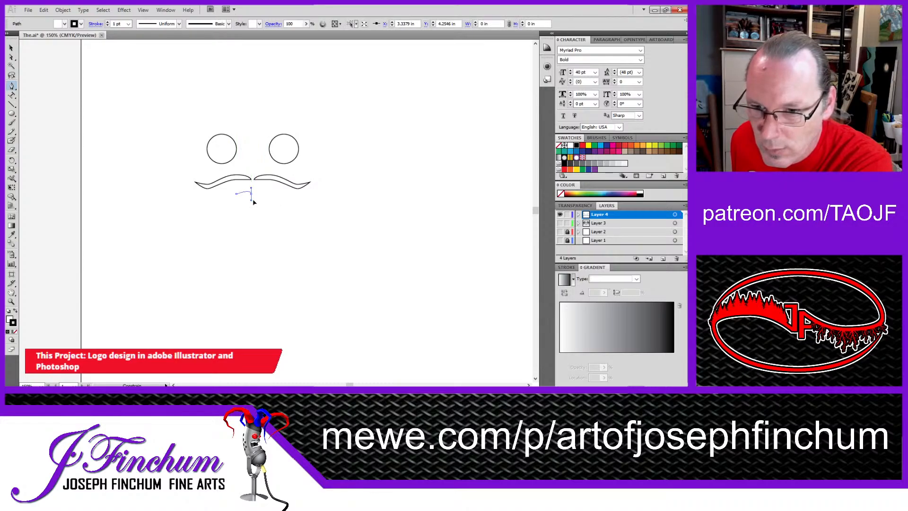
pyautogui.moveTo(257, 201); pyautogui.dragTo(258, 201)
pyautogui.hotkey('ctrl', 'z')
pyautogui.hotkey('ctrl', 'z')
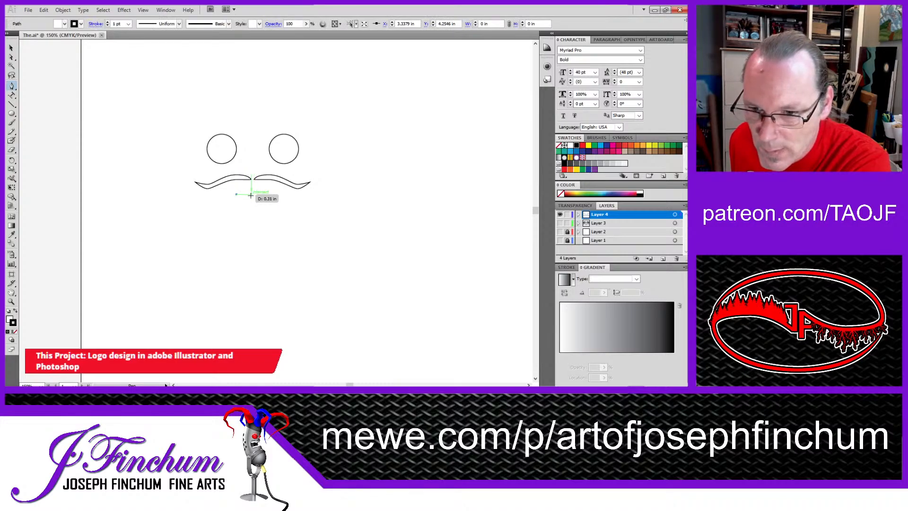
# Step: Draw the goatee's shallow, downward-curving upper edge and nudge its middle anchor point slightly to the right
pyautogui.moveTo(251, 197); pyautogui.dragTo(261, 197)
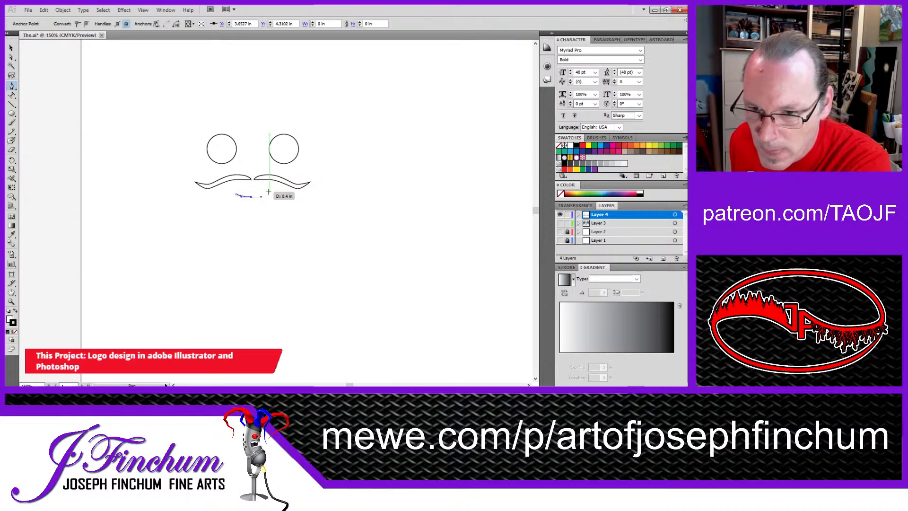
pyautogui.click(269, 195)
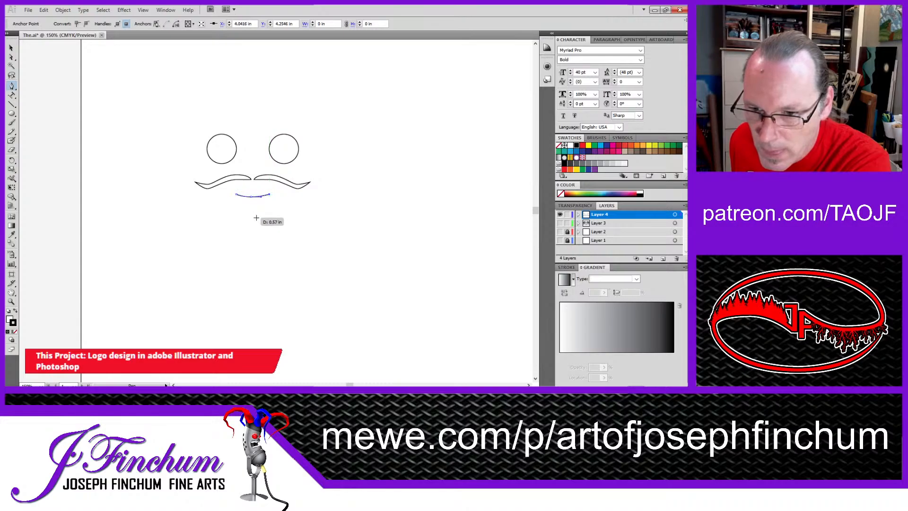
pyautogui.click(11, 57)
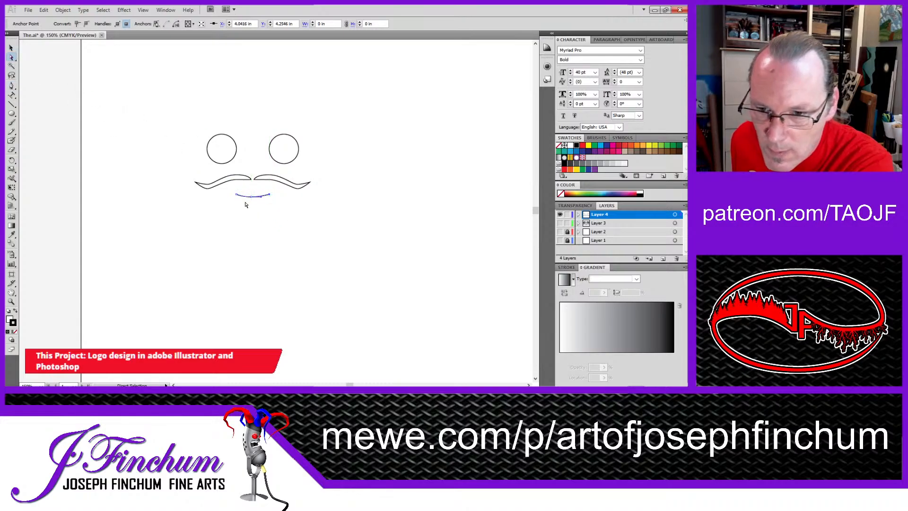
pyautogui.click(251, 197)
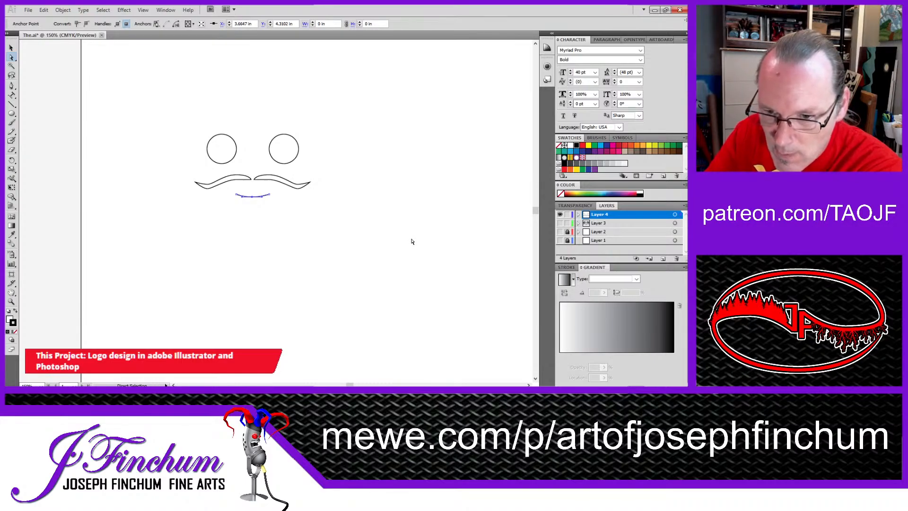
pyautogui.press('Right')
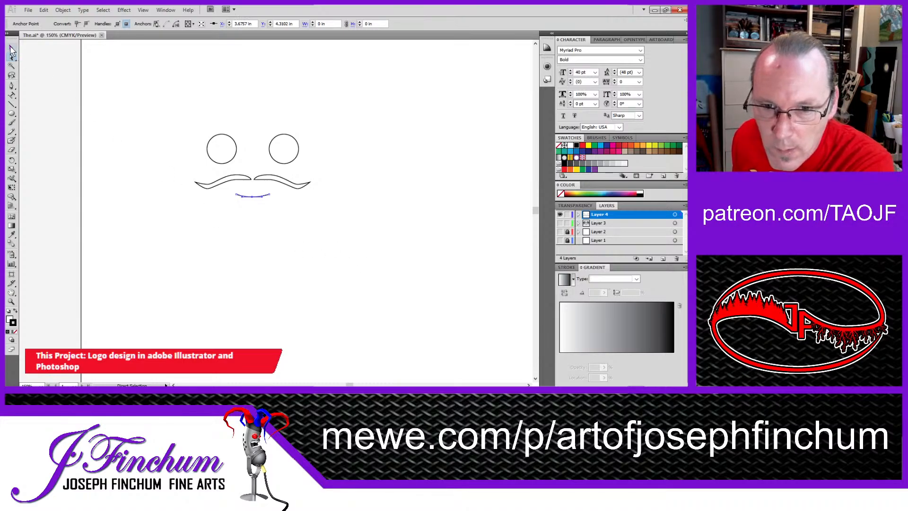
# Step: Continue the goatee path from its upper-left end with flared sides and a rounded lower edge, closing it at the upper-right point
pyautogui.click(11, 85)
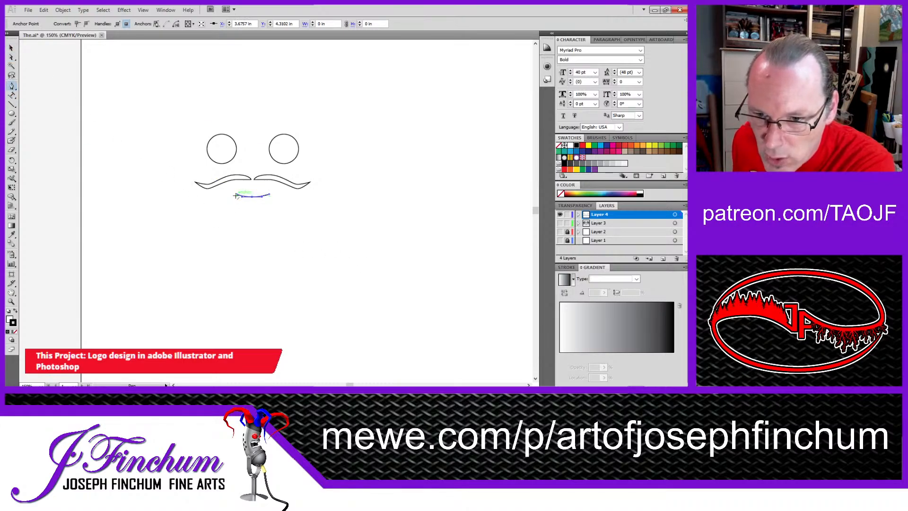
pyautogui.moveTo(235, 195); pyautogui.dragTo(231, 217)
pyautogui.click(232, 218)
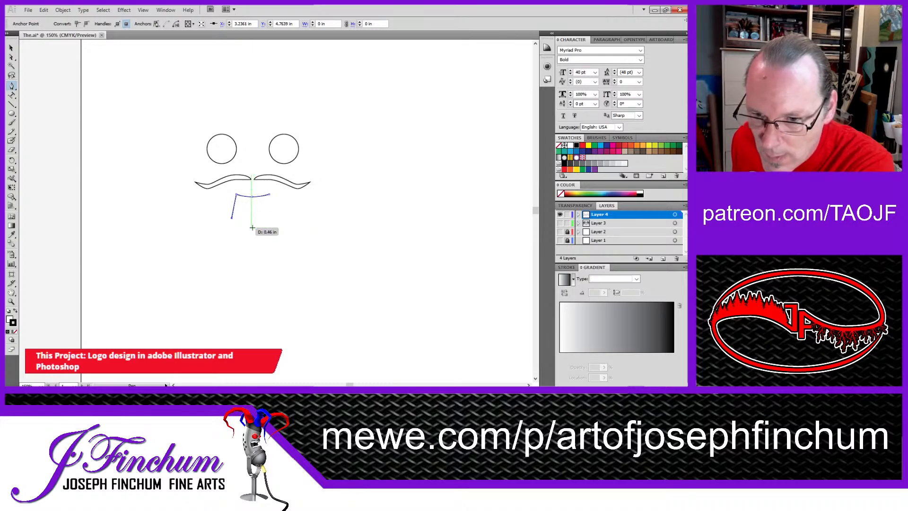
pyautogui.moveTo(252, 228); pyautogui.dragTo(264, 228)
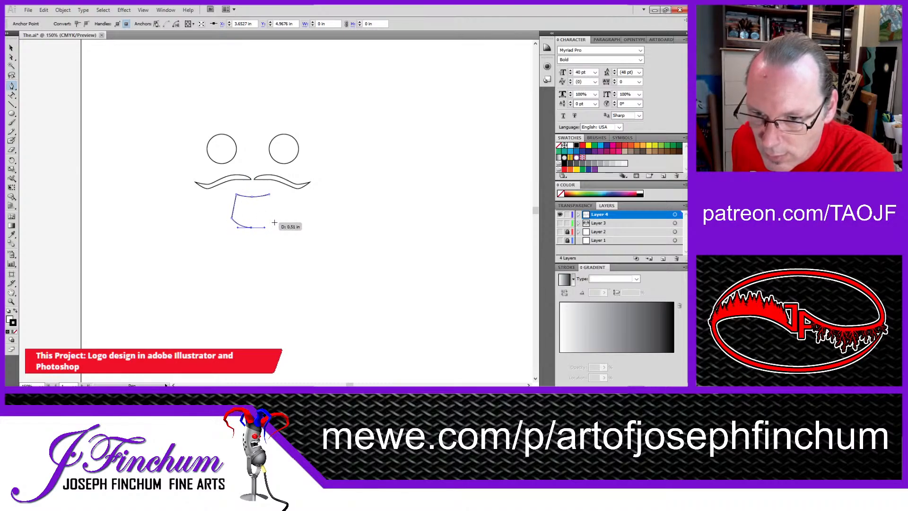
pyautogui.click(274, 222)
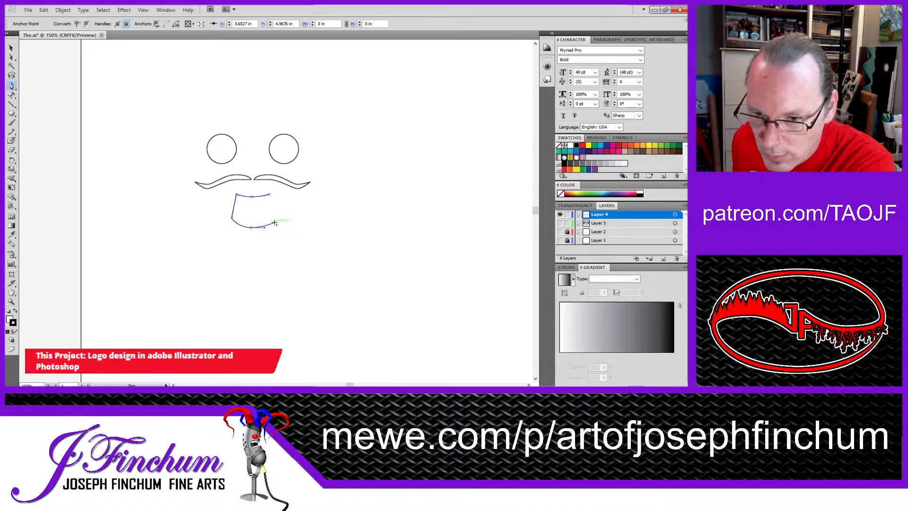
pyautogui.click(270, 194)
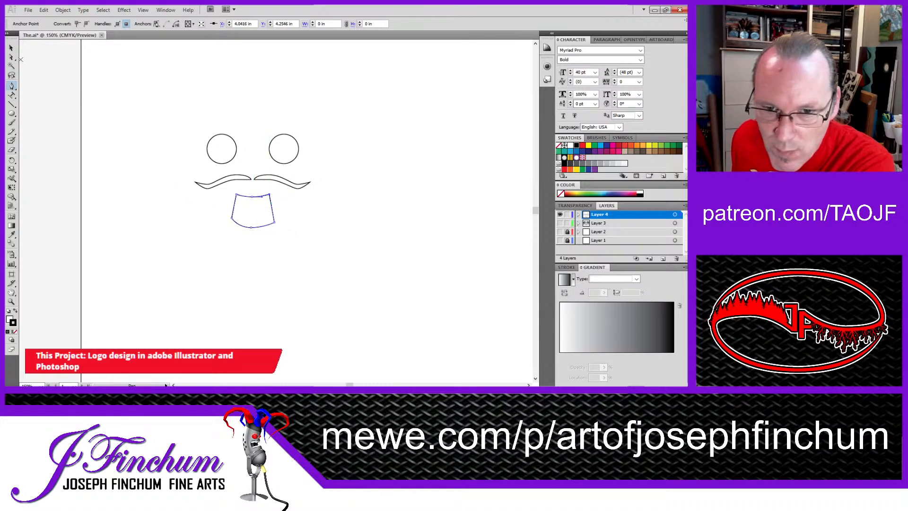
# Step: Even out the goatee's lower edge by raising its lower-right corner to the left corner's height and shifting the bottom anchor slightly right
pyautogui.click(255, 209)
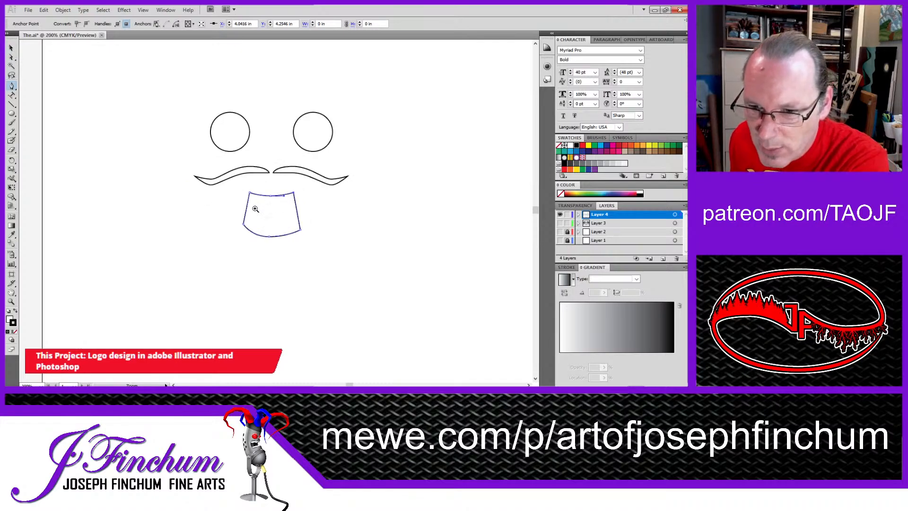
pyautogui.click(255, 208)
pyautogui.click(302, 210)
pyautogui.click(334, 212)
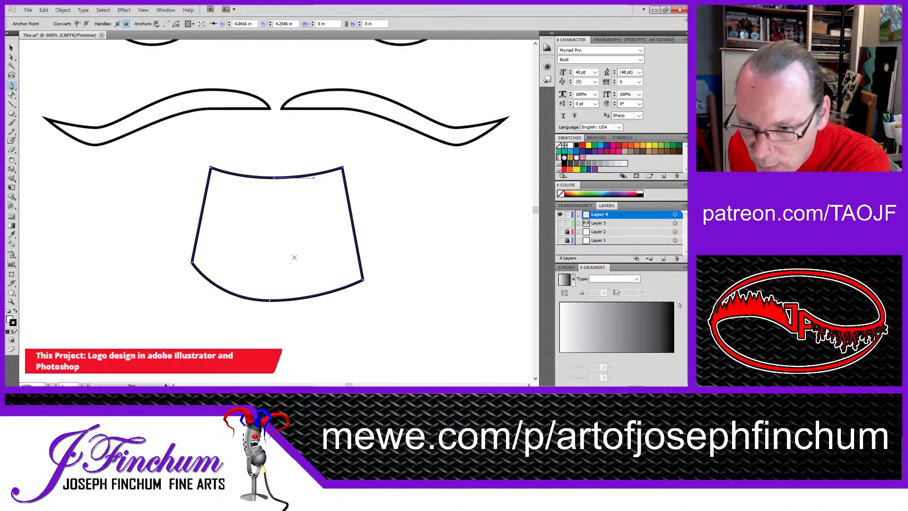
pyautogui.click(11, 57)
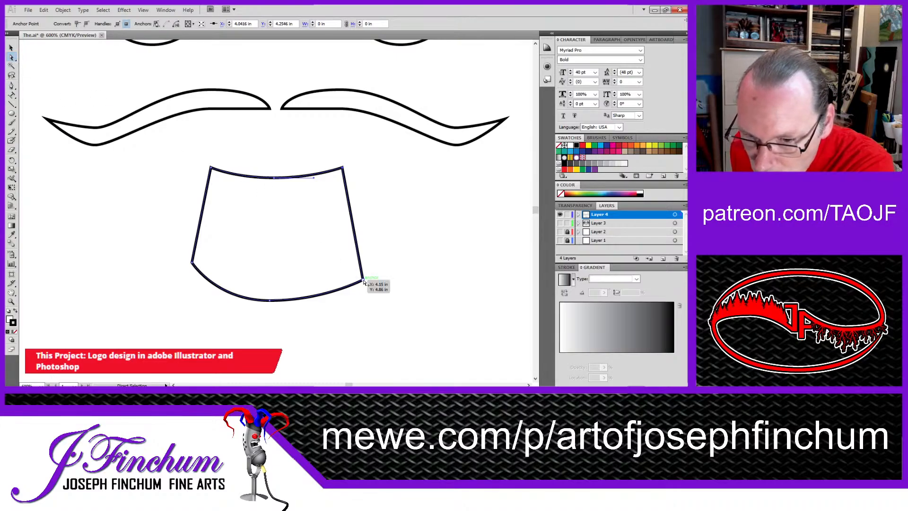
pyautogui.moveTo(364, 282); pyautogui.dragTo(363, 263)
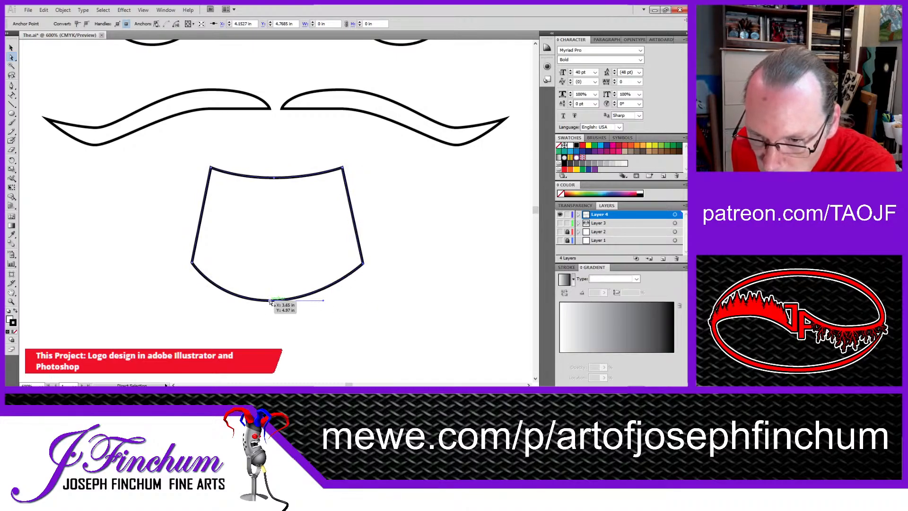
pyautogui.moveTo(270, 302); pyautogui.dragTo(278, 303)
pyautogui.click(424, 284)
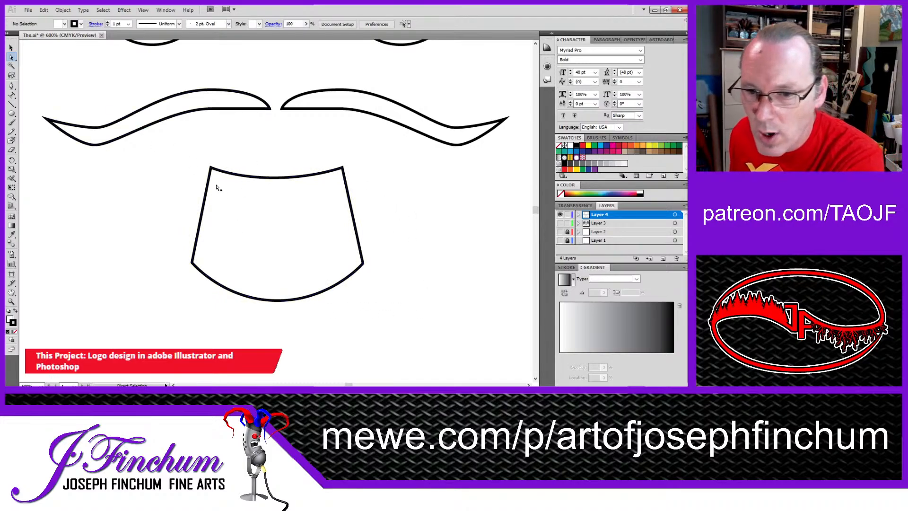
# Step: Select both moustache halves without the goatee and narrow them together to about 1.81 in wide
pyautogui.keyDown('ctrl'); pyautogui.keyDown('alt'); pyautogui.click(291, 231); pyautogui.keyUp('alt'); pyautogui.keyUp('ctrl')
pyautogui.keyDown('ctrl'); pyautogui.keyDown('alt'); pyautogui.click(290, 231); pyautogui.keyUp('alt'); pyautogui.keyUp('ctrl')
pyautogui.keyDown('ctrl'); pyautogui.keyDown('alt'); pyautogui.click(274, 213); pyautogui.keyUp('alt'); pyautogui.keyUp('ctrl')
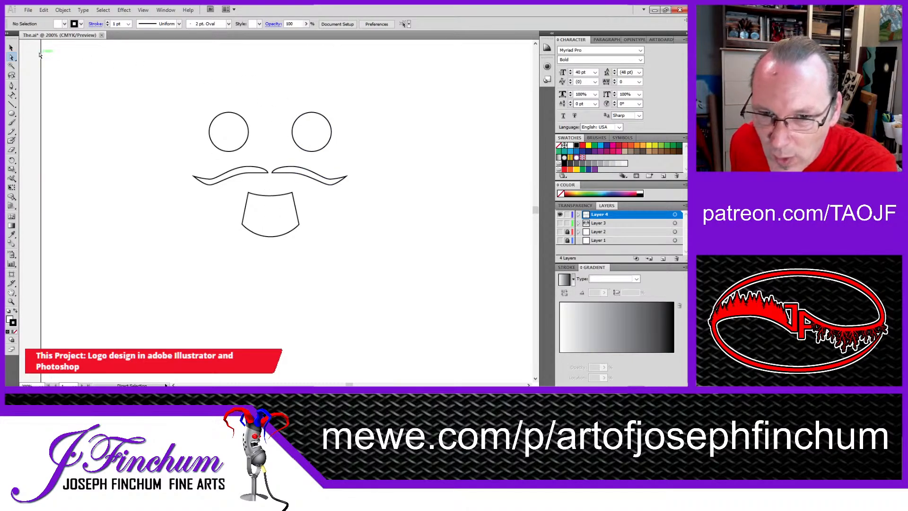
pyautogui.click(11, 48)
pyautogui.click(12, 56)
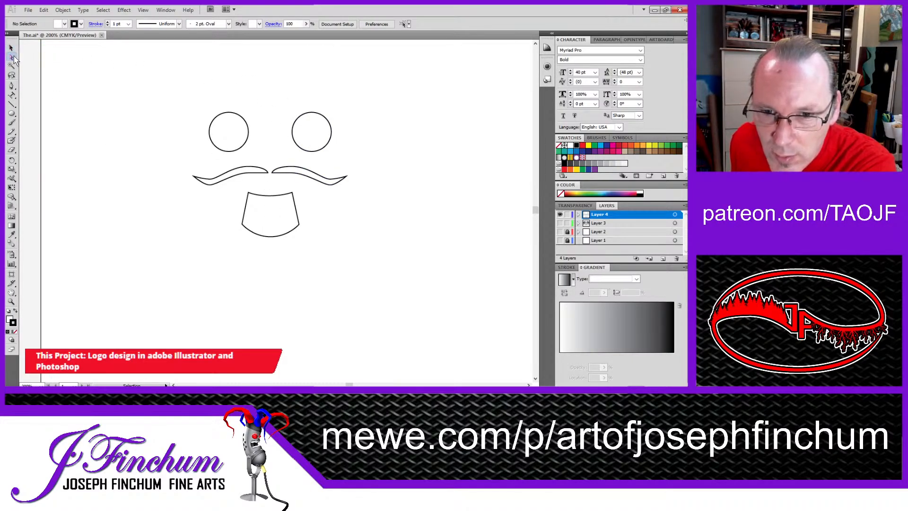
pyautogui.moveTo(168, 151); pyautogui.dragTo(371, 199)
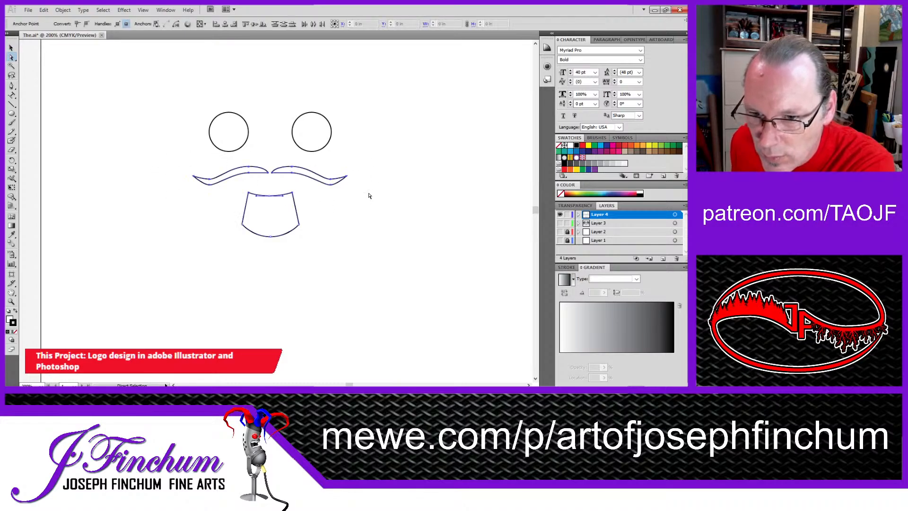
pyautogui.click(304, 216)
pyautogui.moveTo(181, 166); pyautogui.dragTo(365, 193)
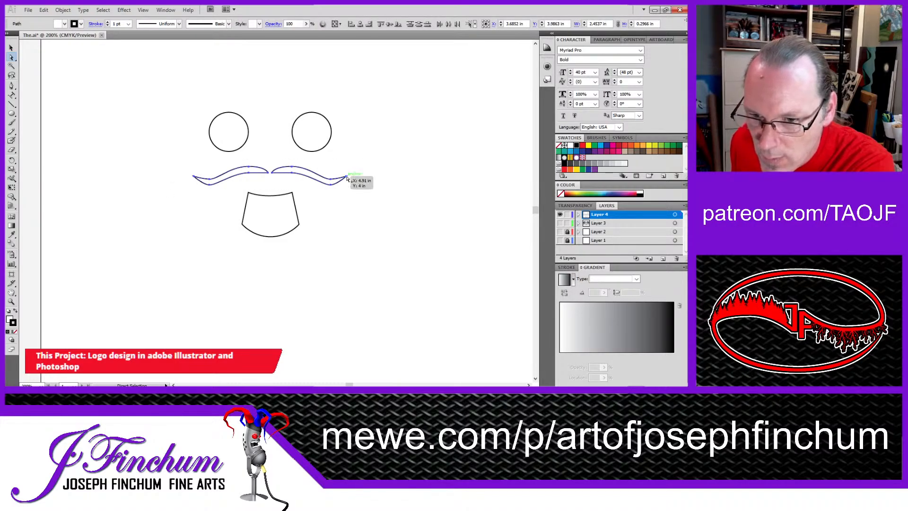
pyautogui.press('v')
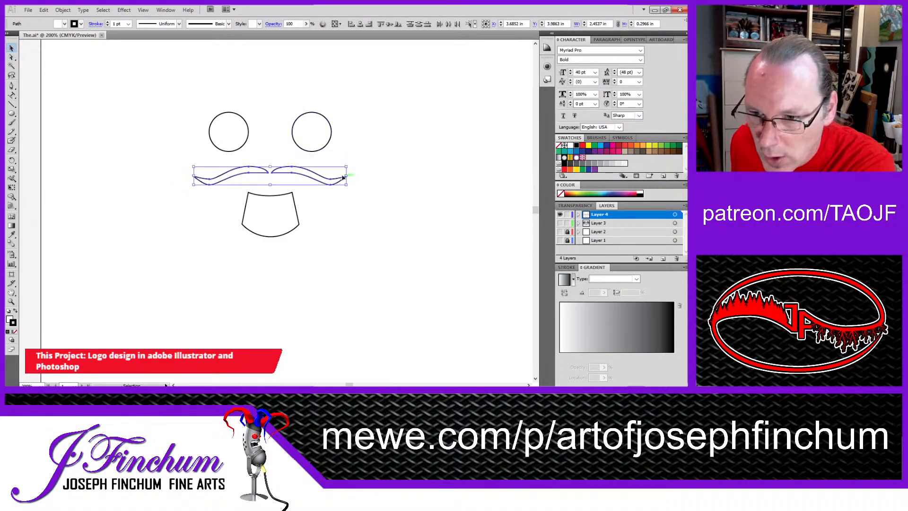
pyautogui.moveTo(343, 176); pyautogui.dragTo(281, 170)
# Step: Isolate the right eye circle, move it horizontally closer to the left eye, and leave isolation mode
pyautogui.doubleClick(308, 126)
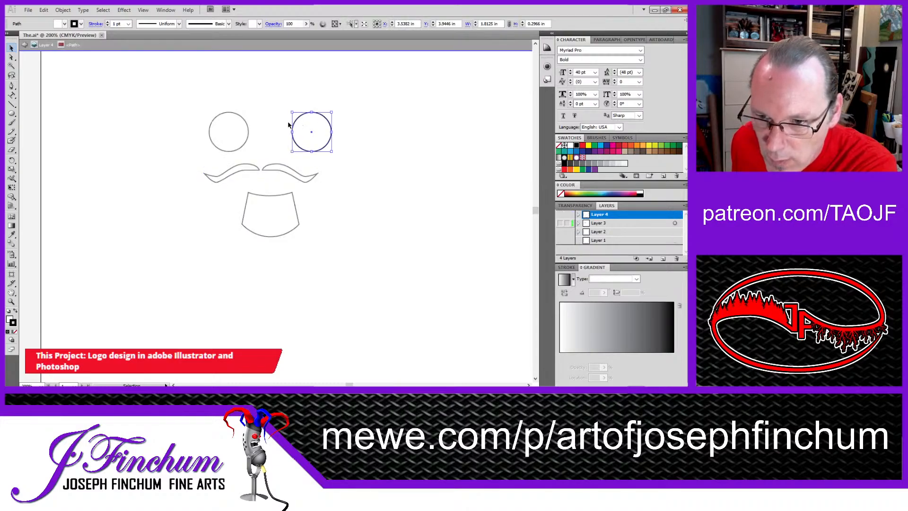
pyautogui.moveTo(308, 126); pyautogui.dragTo(291, 125)
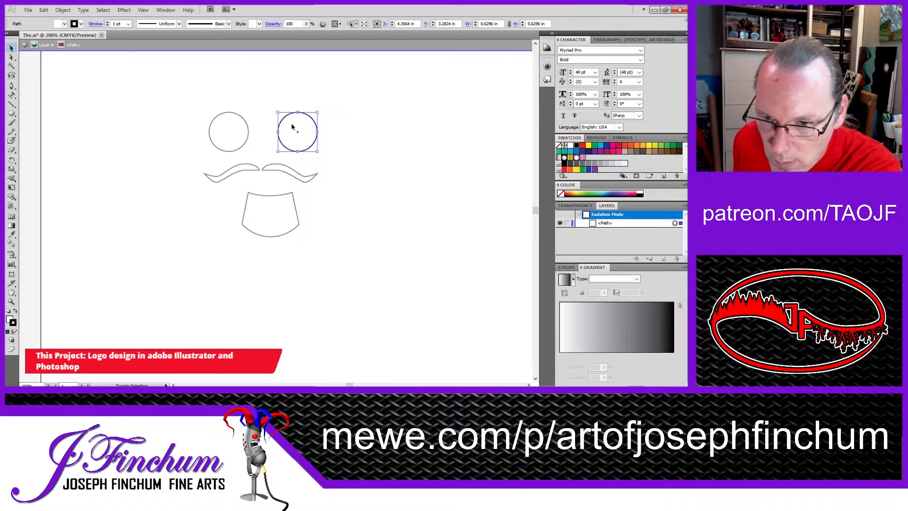
pyautogui.click(277, 205)
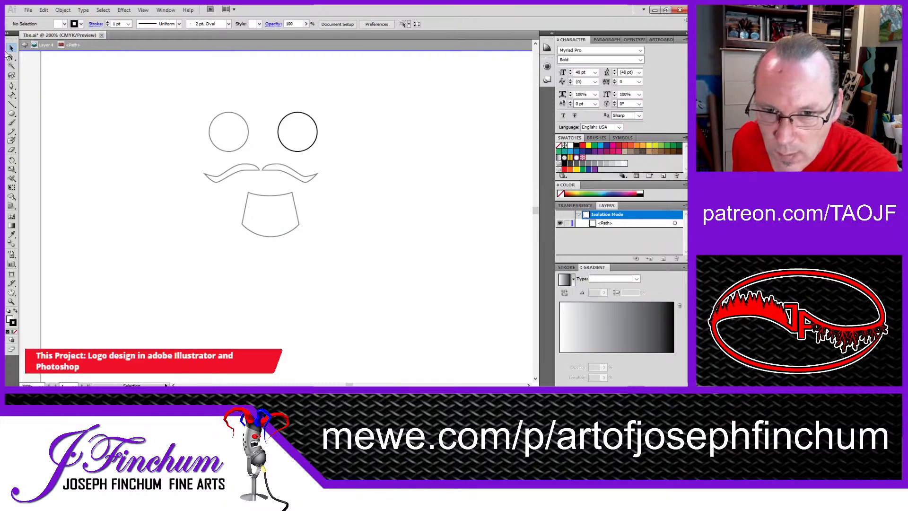
pyautogui.click(25, 45)
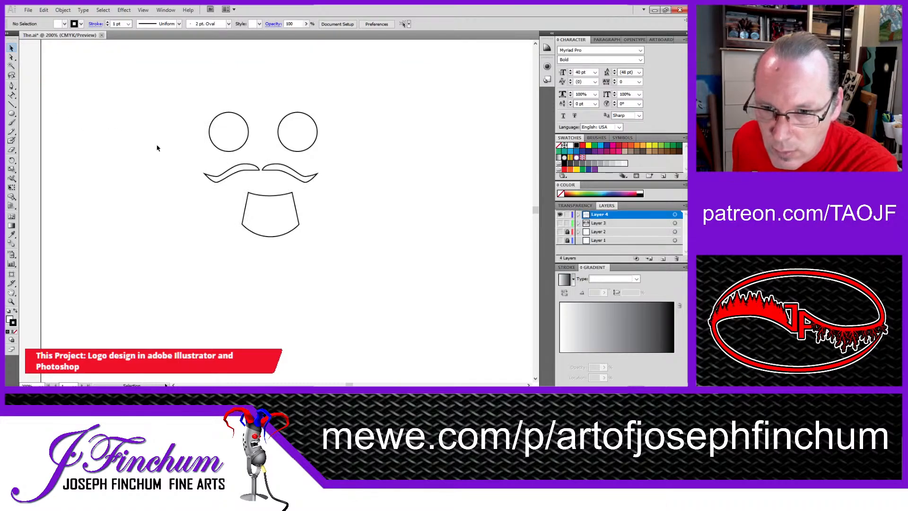
# Step: Move the goatee slightly left so it sits centered beneath the narrowed moustache
pyautogui.click(236, 171)
pyautogui.moveTo(279, 208)
pyautogui.mouseDown()
pyautogui.moveTo(290, 211)
pyautogui.moveTo(270, 203)
pyautogui.moveTo(270, 210)
pyautogui.mouseUp()
pyautogui.click(188, 208)
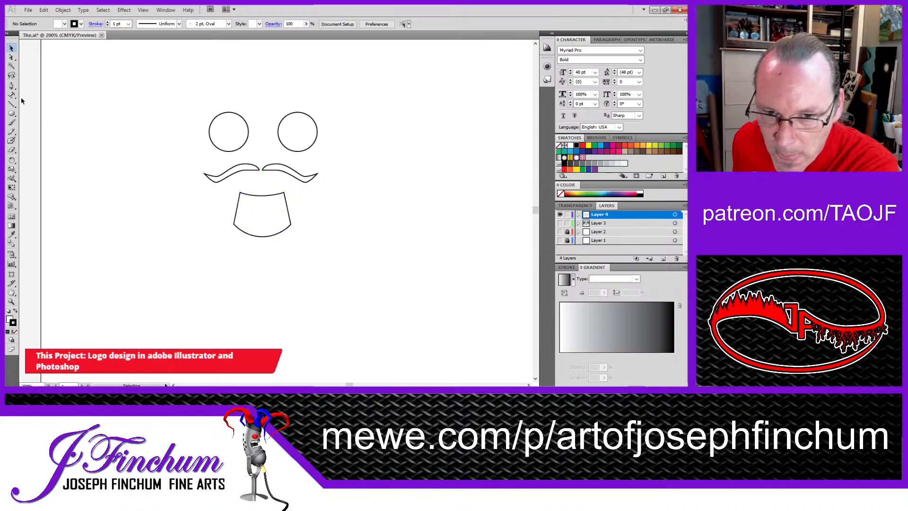
# Step: Draw an open, downward-bowed mouth curve about 0.72 in wide between moustache and goatee with the Pen tool, and center its bottom anchor
pyautogui.click(11, 85)
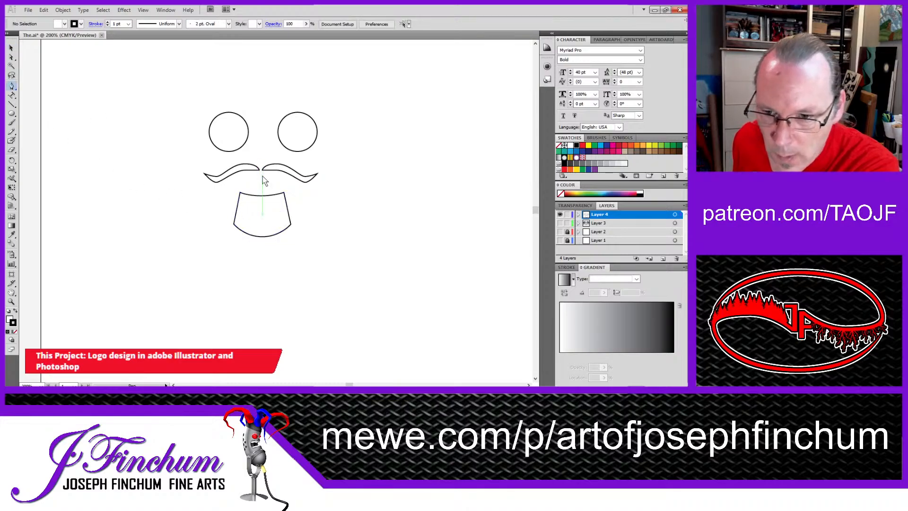
pyautogui.click(238, 179)
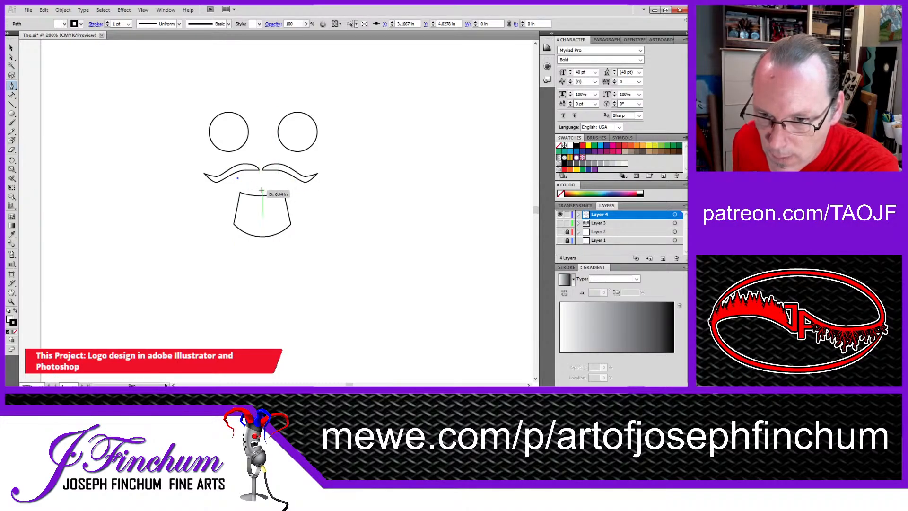
pyautogui.click(262, 190)
pyautogui.moveTo(262, 190); pyautogui.dragTo(283, 193)
pyautogui.click(282, 180)
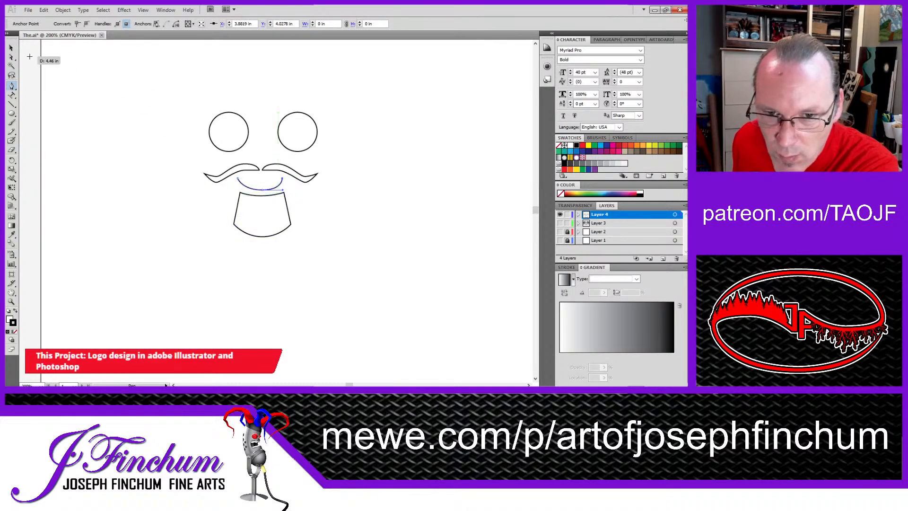
pyautogui.click(12, 56)
pyautogui.moveTo(266, 194); pyautogui.dragTo(260, 190)
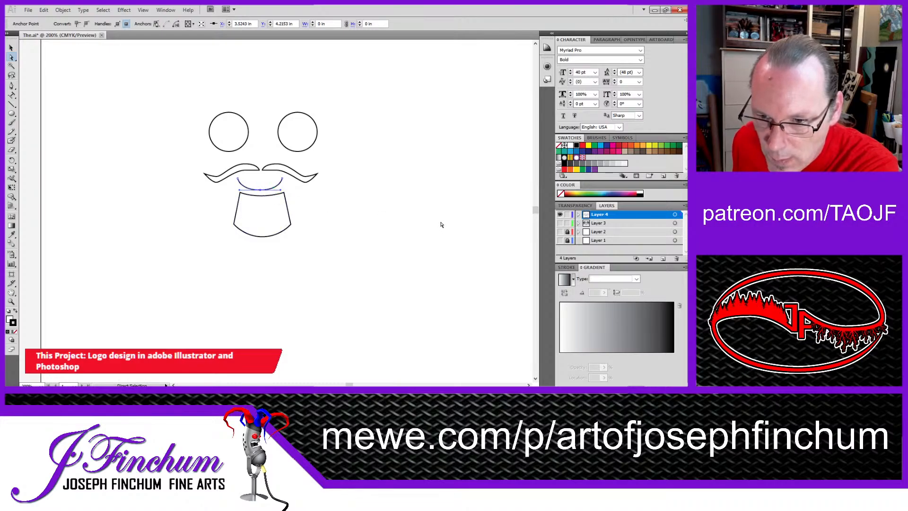
pyautogui.click(334, 213)
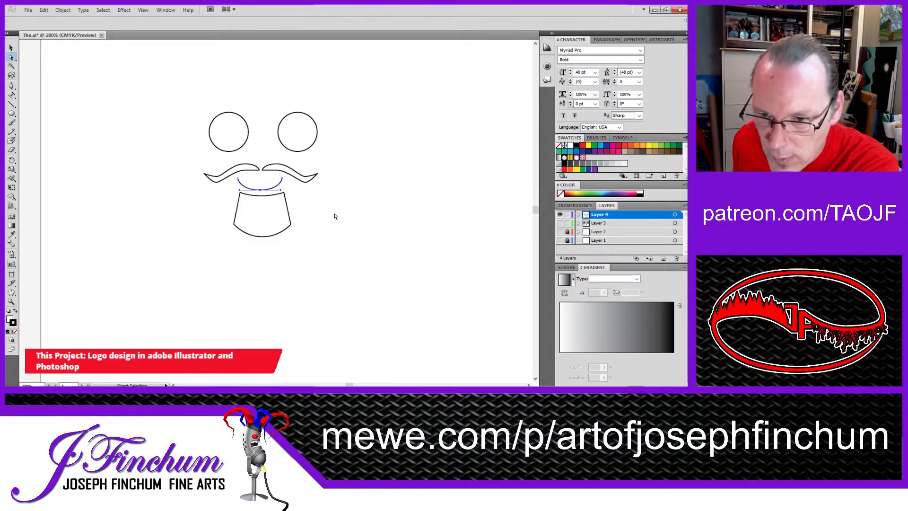
# Step: Close the mouth shape with a shallower Pen curve running from the mouth line's left end to its right end
pyautogui.click(265, 189)
pyautogui.click(298, 203)
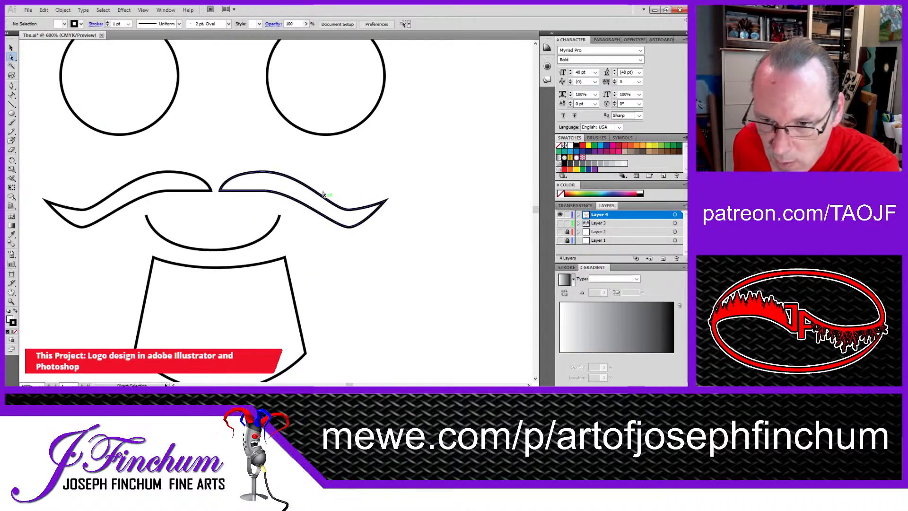
pyautogui.hotkey('ctrl', 'space')
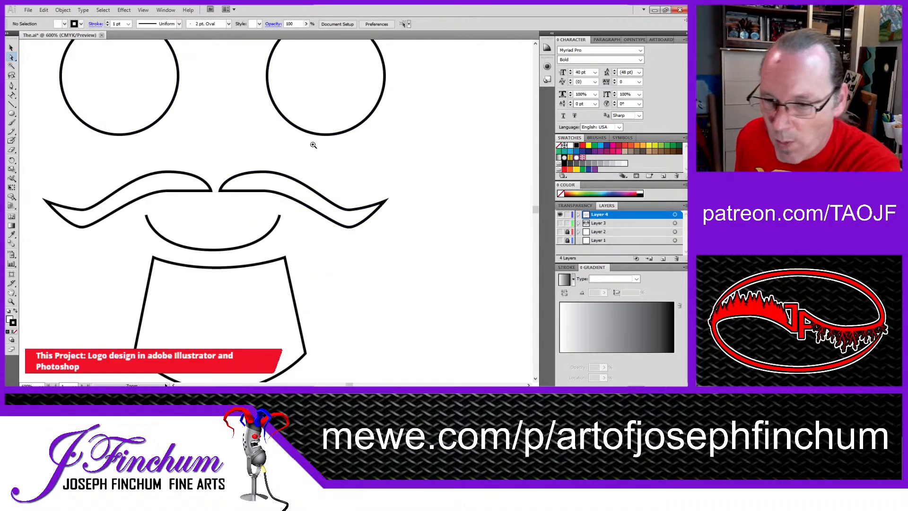
pyautogui.keyDown('alt'); pyautogui.click(278, 146); pyautogui.keyUp('alt')
pyautogui.moveTo(239, 303); pyautogui.dragTo(293, 225)
pyautogui.moveTo(341, 134); pyautogui.dragTo(315, 147)
pyautogui.click(400, 188)
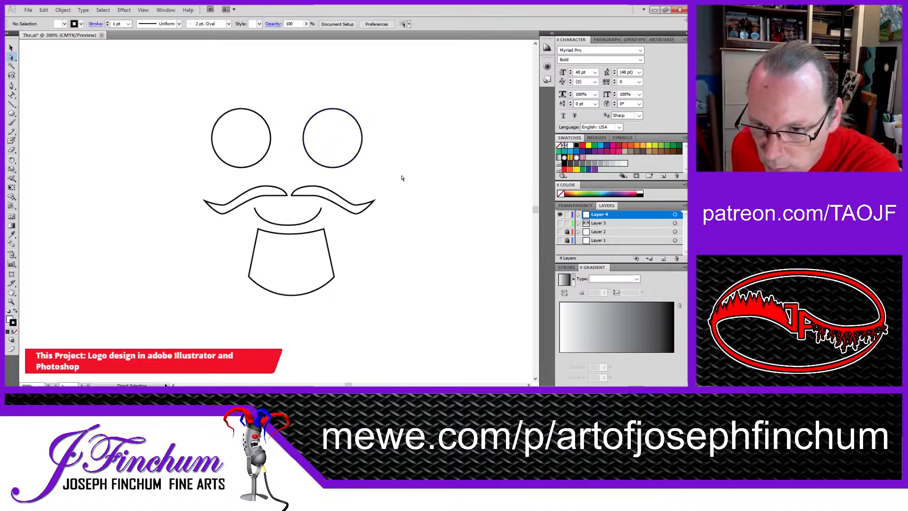
pyautogui.click(255, 210)
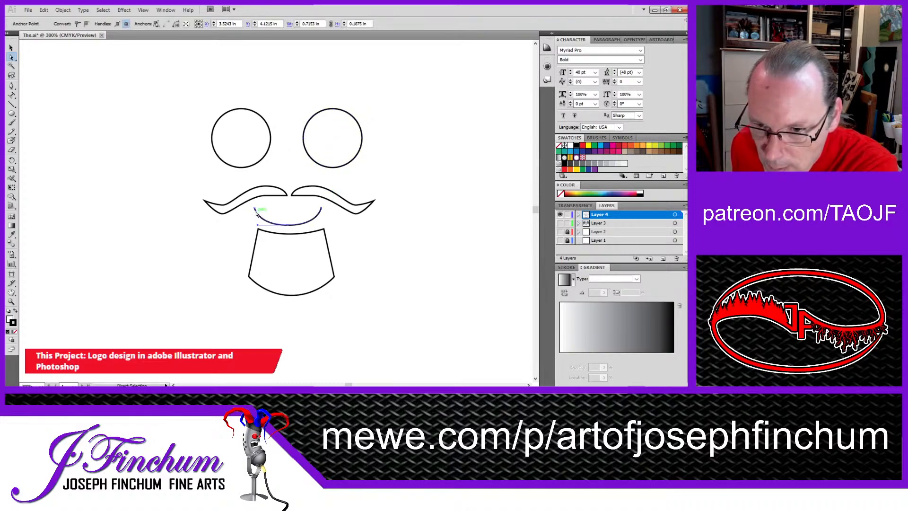
pyautogui.click(12, 87)
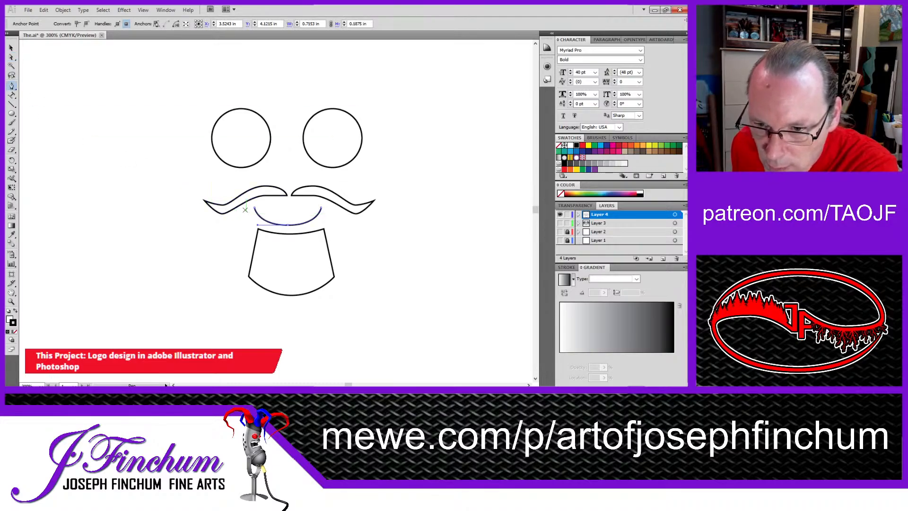
pyautogui.click(255, 208)
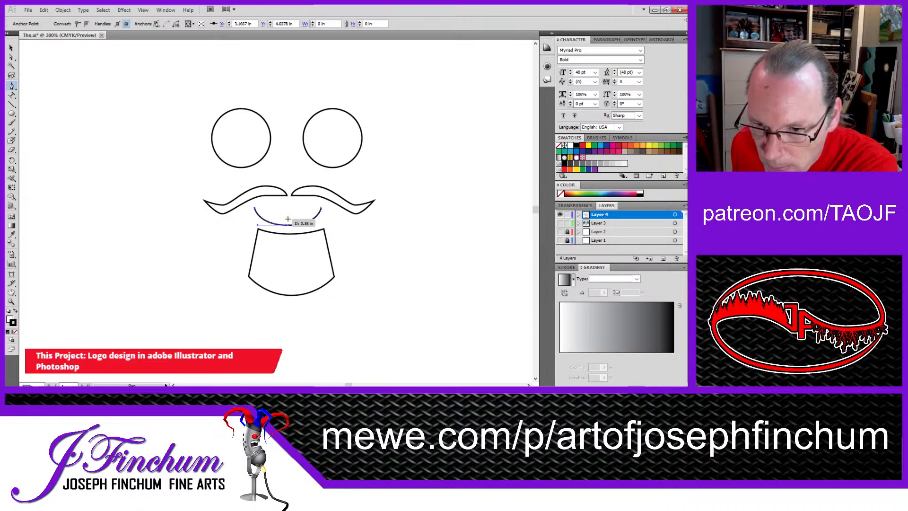
pyautogui.moveTo(287, 216); pyautogui.dragTo(309, 217)
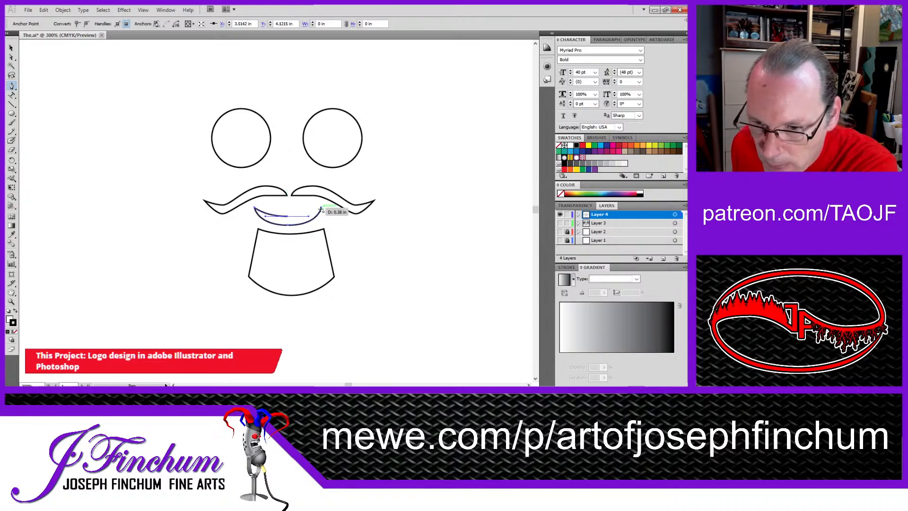
pyautogui.click(321, 208)
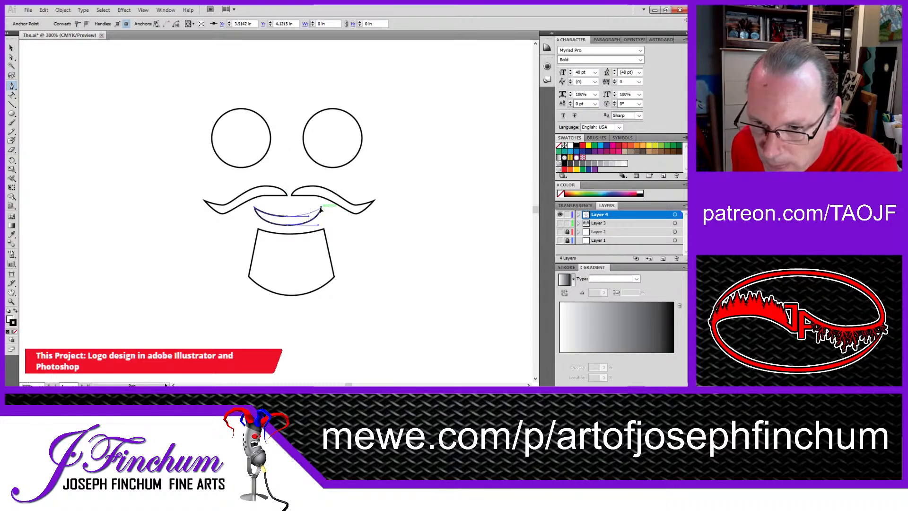
# Step: Lower the middle anchor points of the mouth's upper edge and the goatee's upper edge slightly
pyautogui.click(10, 58)
pyautogui.moveTo(288, 216); pyautogui.dragTo(290, 221)
pyautogui.click(395, 228)
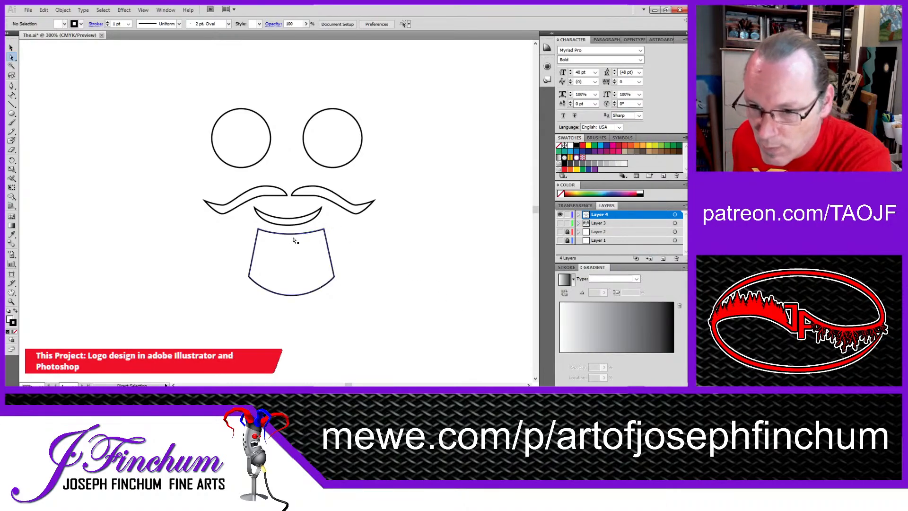
pyautogui.moveTo(291, 235); pyautogui.dragTo(292, 237)
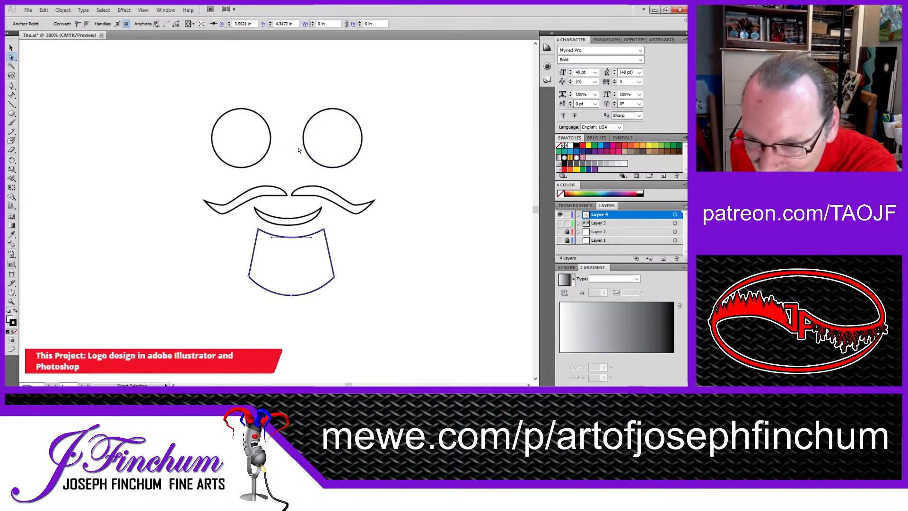
# Step: Move the left eye circle slightly right, closer to the right eye, and deselect it
pyautogui.press('v')
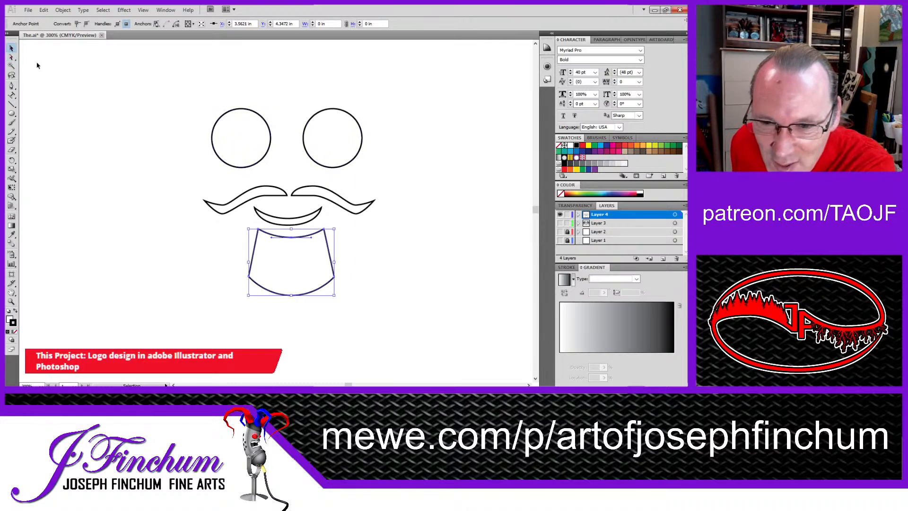
pyautogui.moveTo(258, 147); pyautogui.dragTo(263, 146)
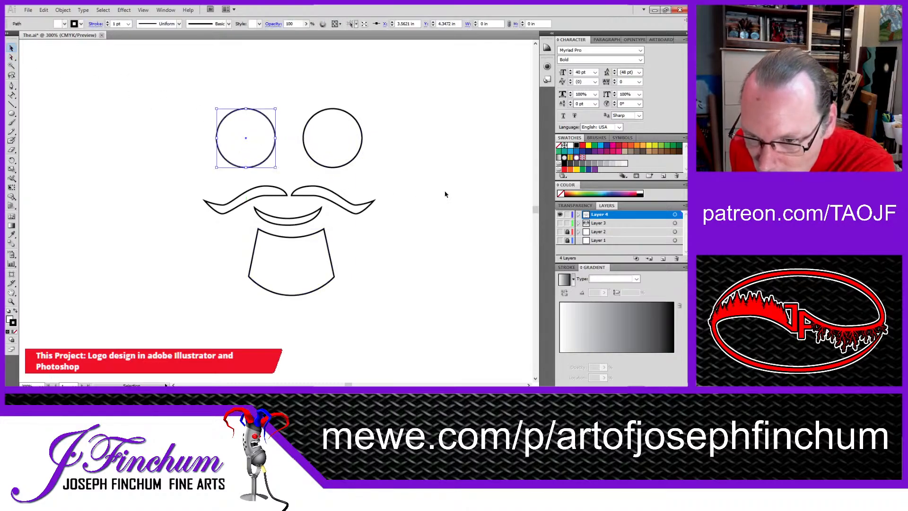
pyautogui.click(453, 189)
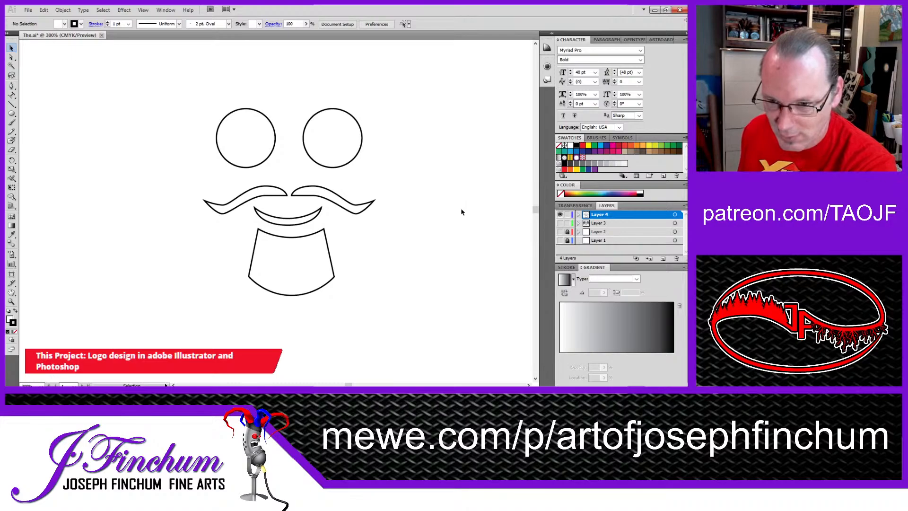
# Step: Fill both eyes, both moustache halves, the mouth and the goatee with black, and remove their strokes
pyautogui.click(246, 141)
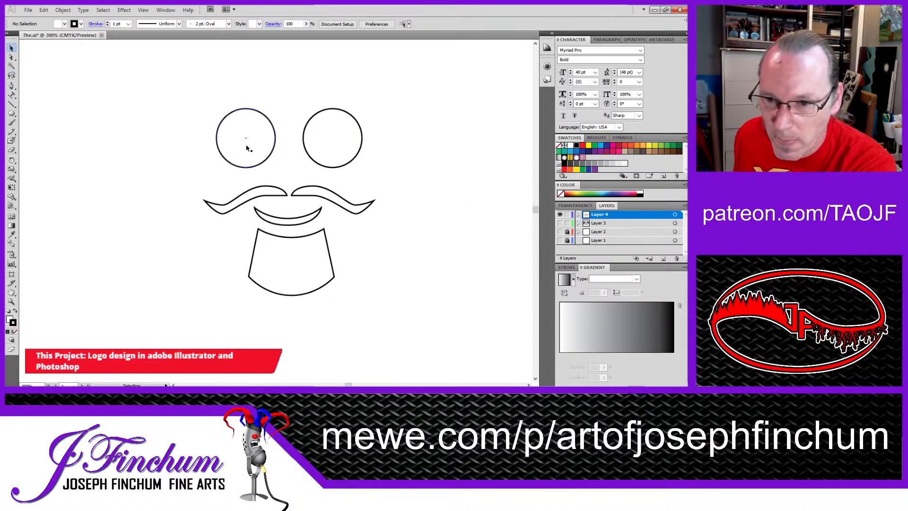
pyautogui.keyDown('shift'); pyautogui.click(327, 152); pyautogui.keyUp('shift')
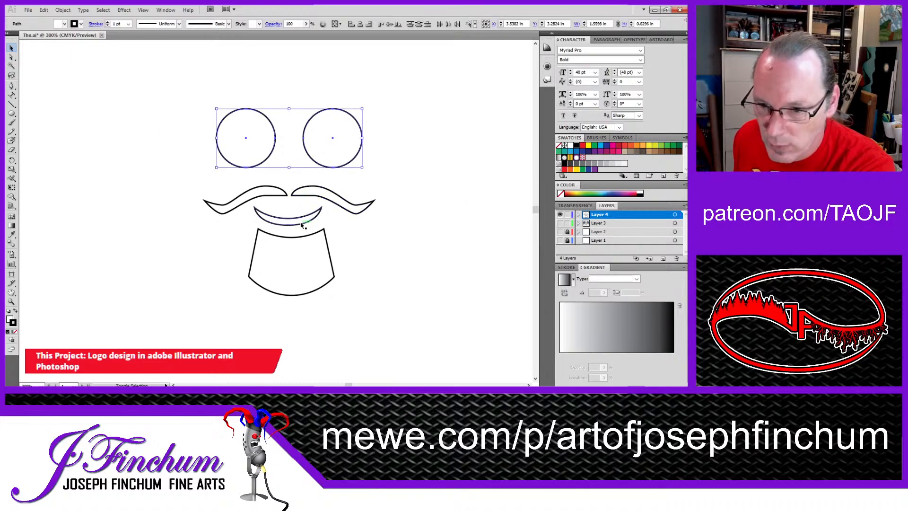
pyautogui.keyDown('shift'); pyautogui.click(318, 198); pyautogui.keyUp('shift')
pyautogui.keyDown('shift'); pyautogui.click(254, 193); pyautogui.keyUp('shift')
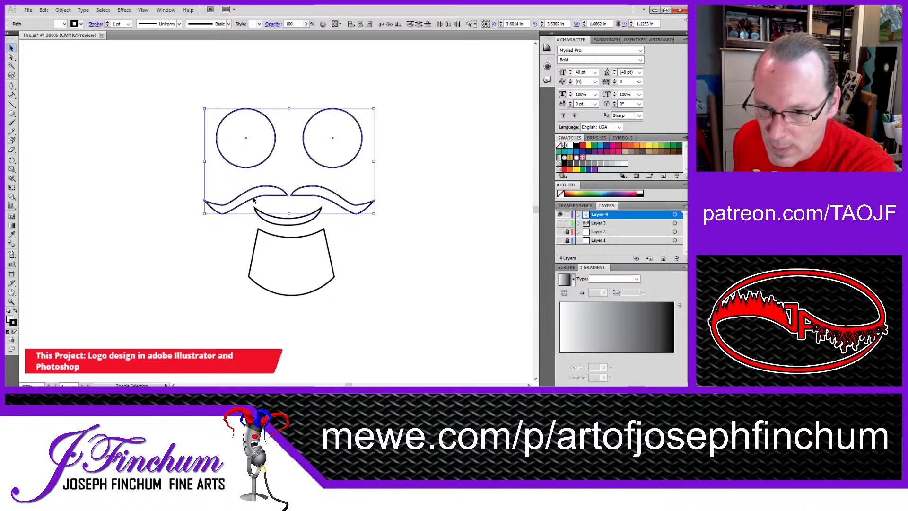
pyautogui.keyDown('shift'); pyautogui.click(296, 263); pyautogui.keyUp('shift')
pyautogui.keyDown('shift'); pyautogui.click(294, 222); pyautogui.keyUp('shift')
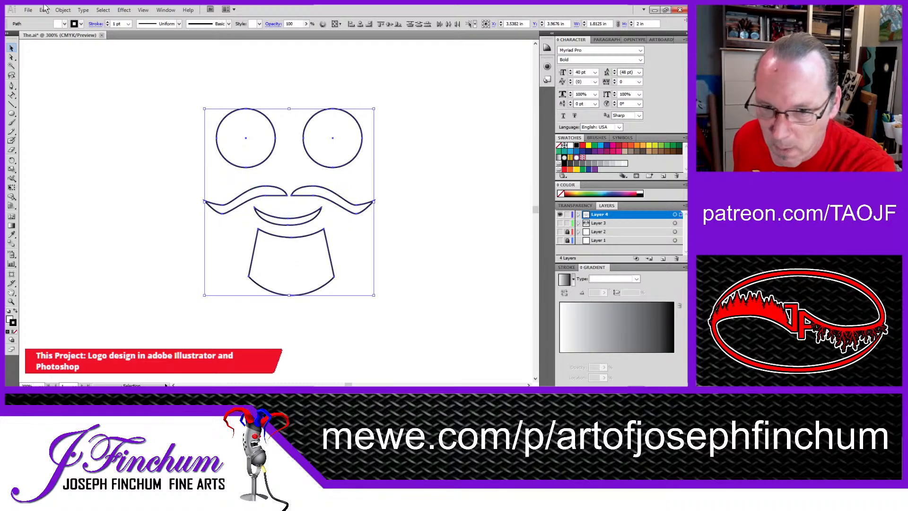
pyautogui.click(25, 35)
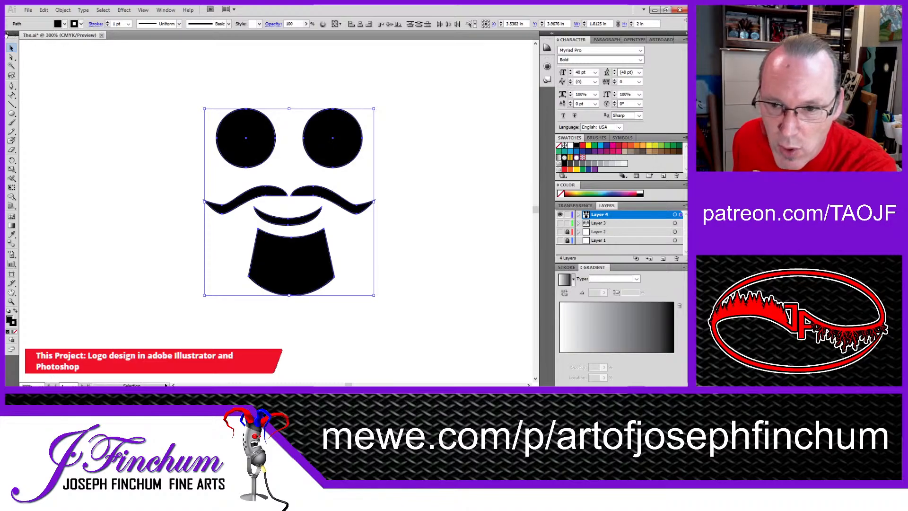
pyautogui.press('/')
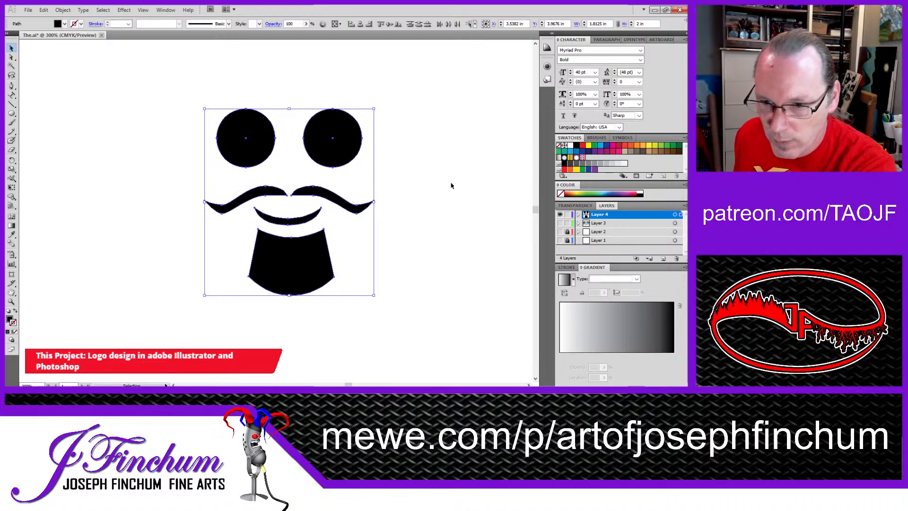
pyautogui.click(437, 204)
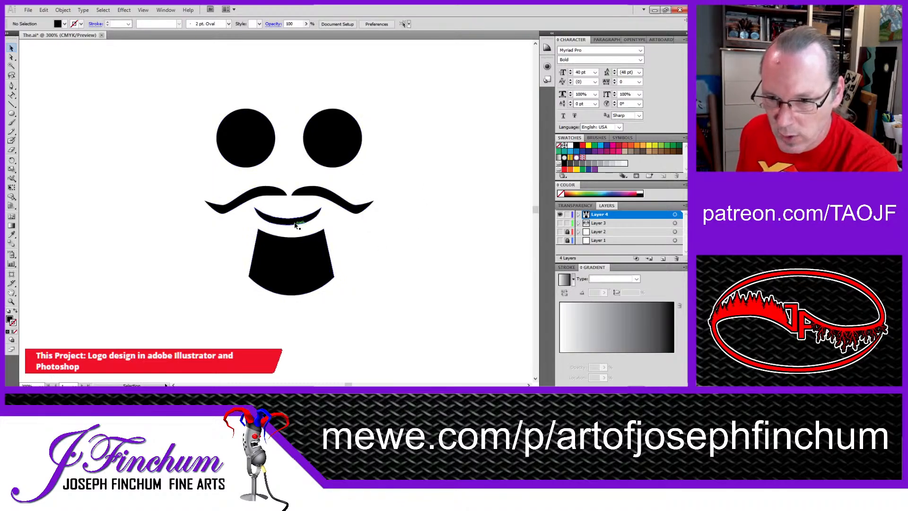
# Step: Nudge the goatee slightly left
pyautogui.click(298, 252)
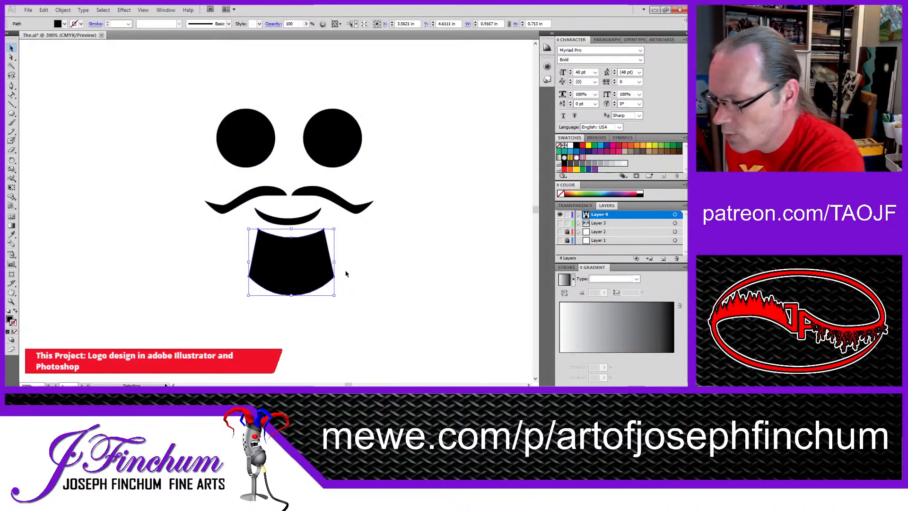
pyautogui.press('Left')
pyautogui.press('Left')
pyautogui.press('Left')
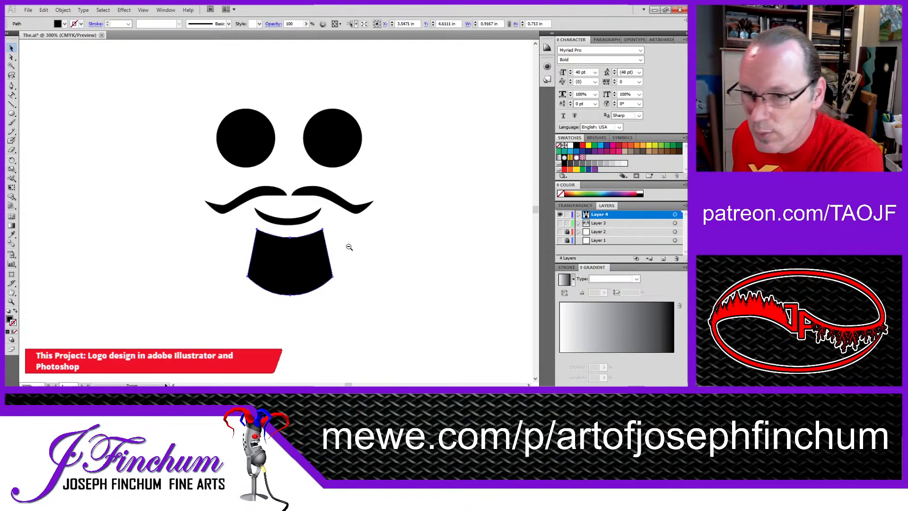
# Step: Show the rulers and place a vertical guide down the face's center, between the two moustache halves
pyautogui.keyDown('ctrl'); pyautogui.keyDown('alt'); pyautogui.click(337, 234); pyautogui.keyUp('alt'); pyautogui.keyUp('ctrl')
pyautogui.keyDown('ctrl'); pyautogui.keyDown('alt'); pyautogui.click(337, 234); pyautogui.keyUp('alt'); pyautogui.keyUp('ctrl')
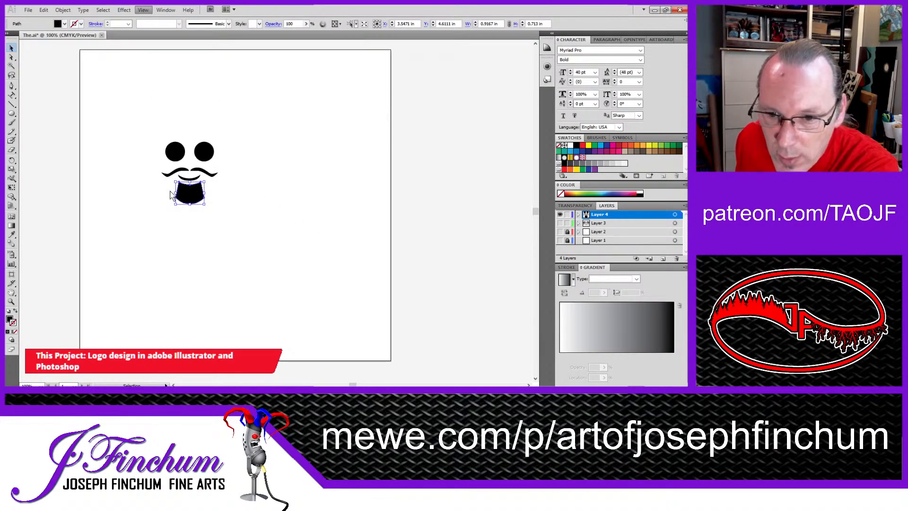
pyautogui.hotkey('ctrl', 'r')
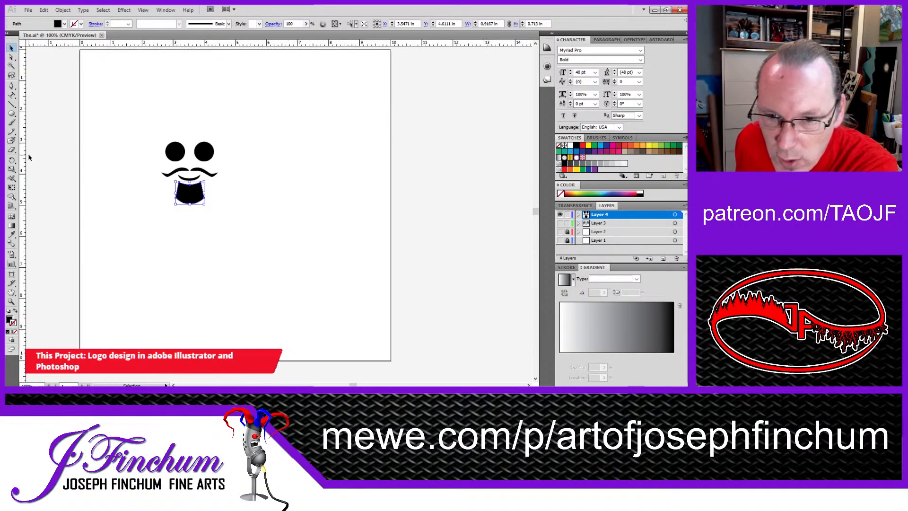
pyautogui.moveTo(22, 165); pyautogui.dragTo(191, 170)
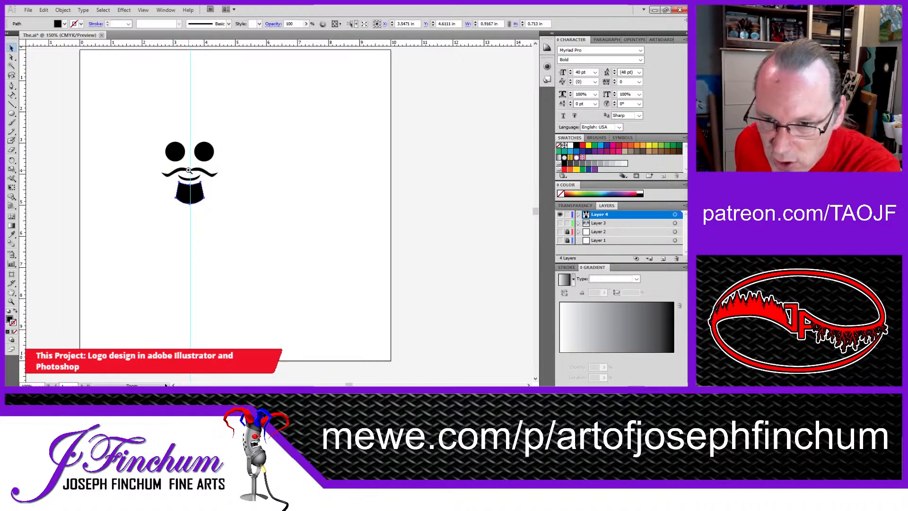
# Step: Shift the moustache halves, the mouth and the goatee slightly right so they are centered on the vertical guide
pyautogui.keyDown('ctrl'); pyautogui.click(190, 171); pyautogui.keyUp('ctrl')
pyautogui.keyDown('ctrl'); pyautogui.click(190, 171); pyautogui.keyUp('ctrl')
pyautogui.keyDown('ctrl'); pyautogui.click(190, 171); pyautogui.keyUp('ctrl')
pyautogui.moveTo(455, 277); pyautogui.dragTo(144, 113)
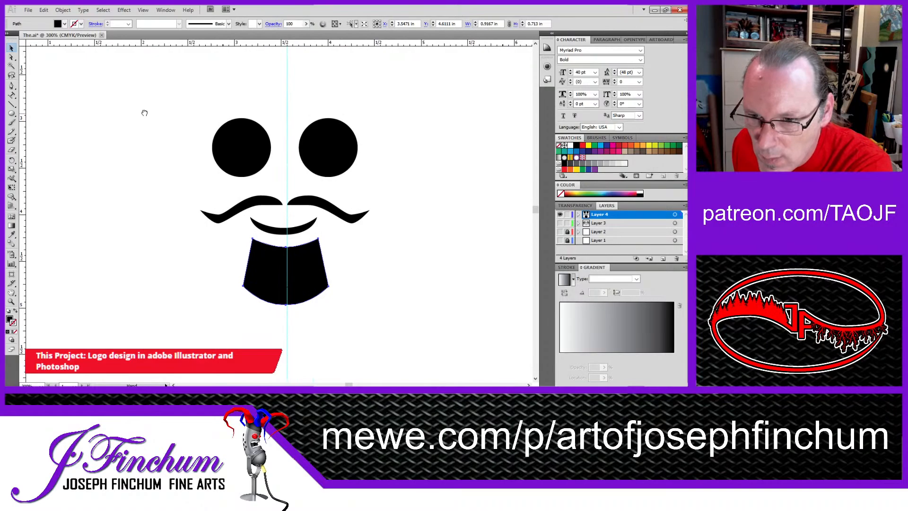
pyautogui.click(305, 203)
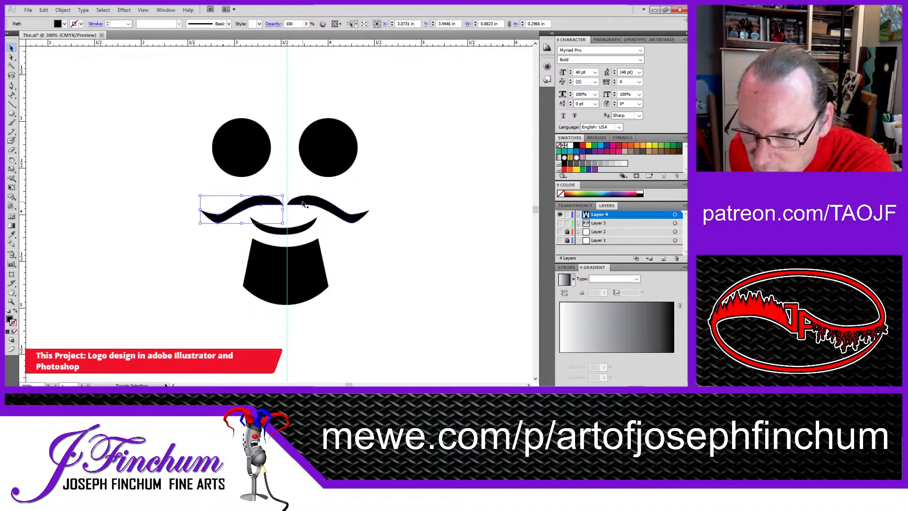
pyautogui.moveTo(321, 208); pyautogui.dragTo(301, 232)
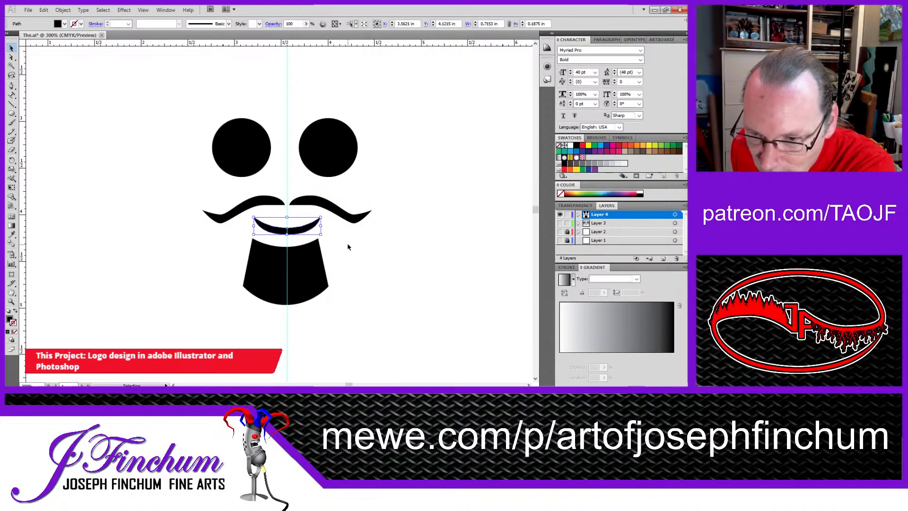
pyautogui.click(308, 264)
pyautogui.moveTo(307, 264); pyautogui.dragTo(308, 263)
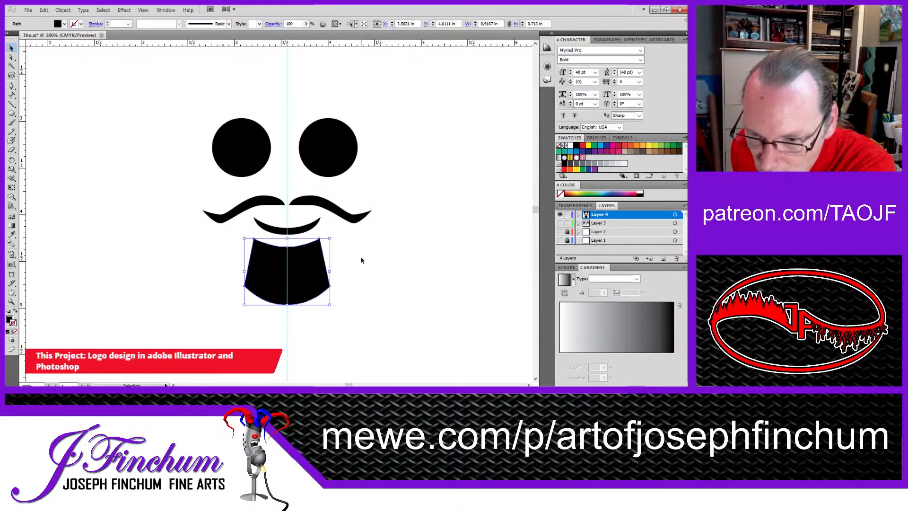
pyautogui.click(362, 259)
# Step: Move the right eye slightly right so both eyes sit evenly about the guide
pyautogui.moveTo(328, 165); pyautogui.dragTo(332, 164)
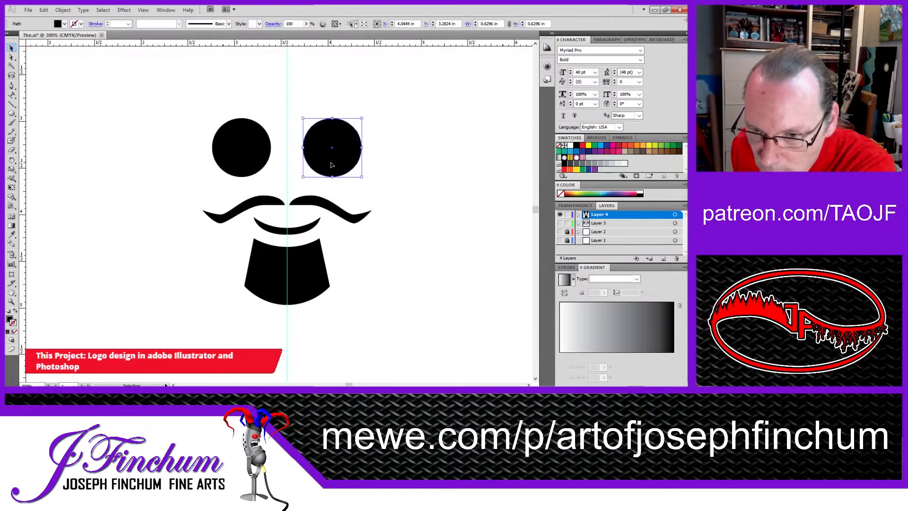
pyautogui.click(255, 155)
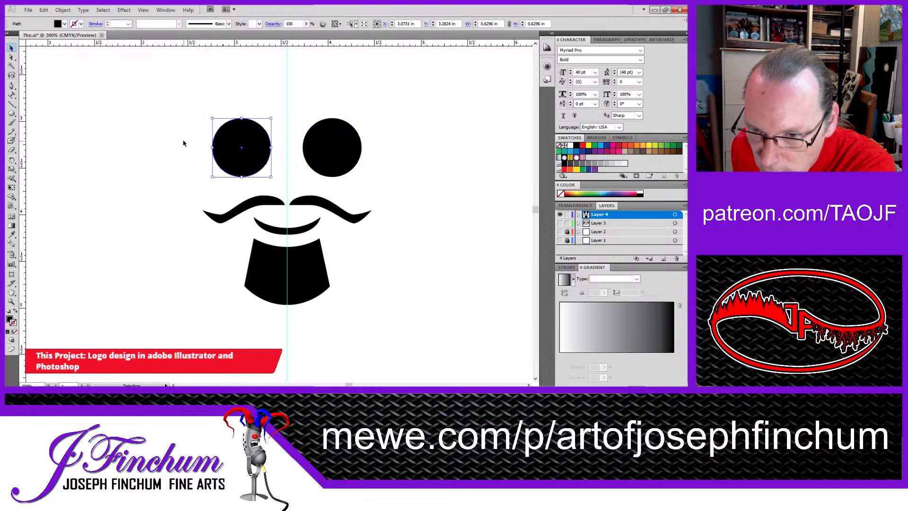
pyautogui.click(169, 137)
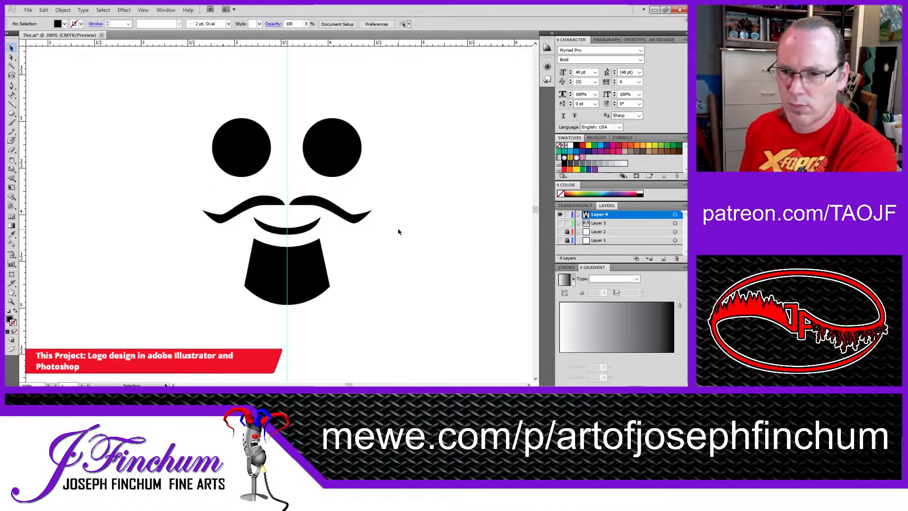
# Step: Draw a white circle about 0.125 in wide without a stroke, and place it in the left eye's lower inner part
pyautogui.hotkey('ctrl', 'space')
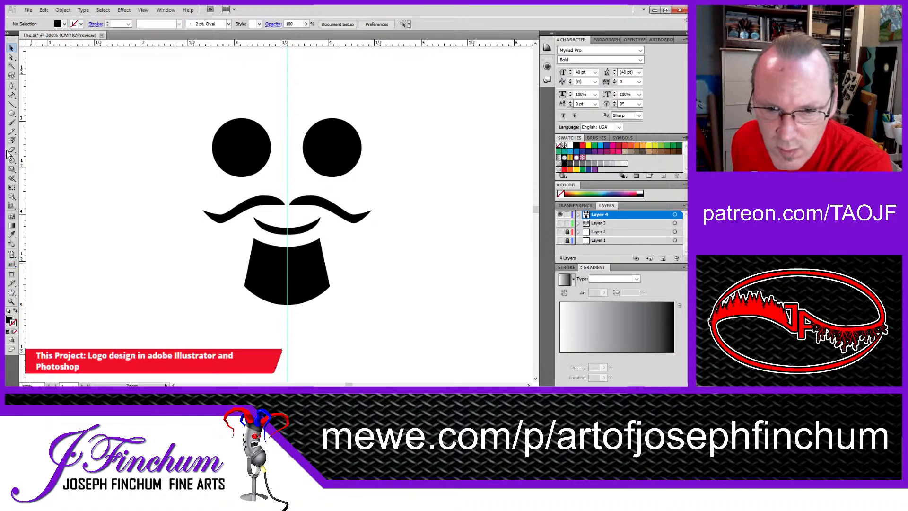
pyautogui.click(12, 114)
pyautogui.moveTo(90, 126); pyautogui.dragTo(97, 138)
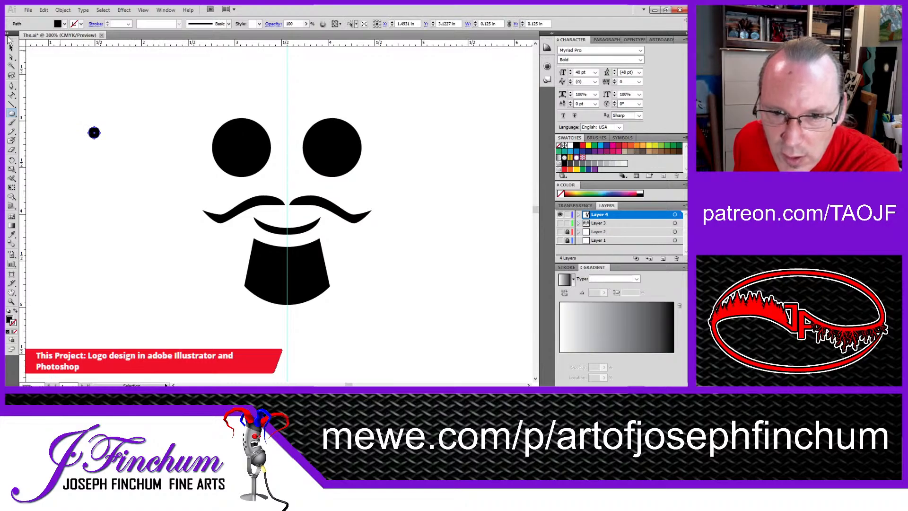
pyautogui.press('/')
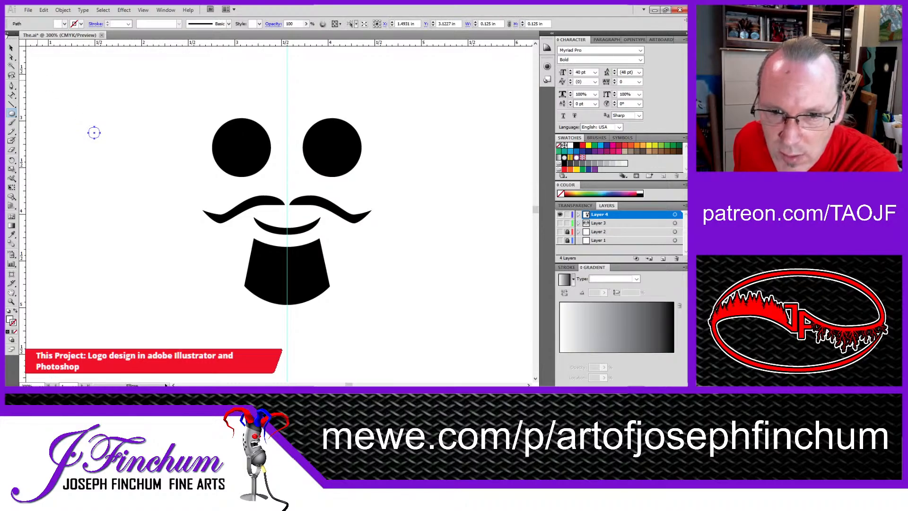
pyautogui.click(12, 48)
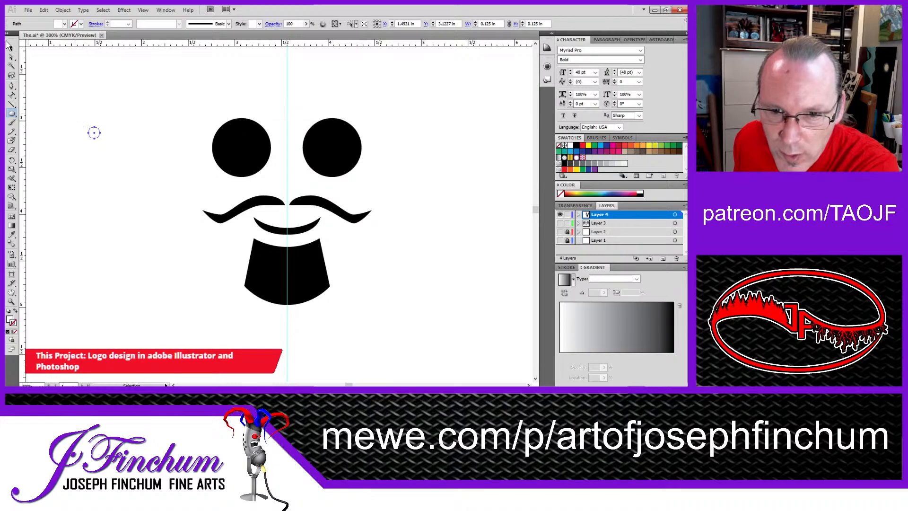
pyautogui.moveTo(94, 137); pyautogui.dragTo(252, 157)
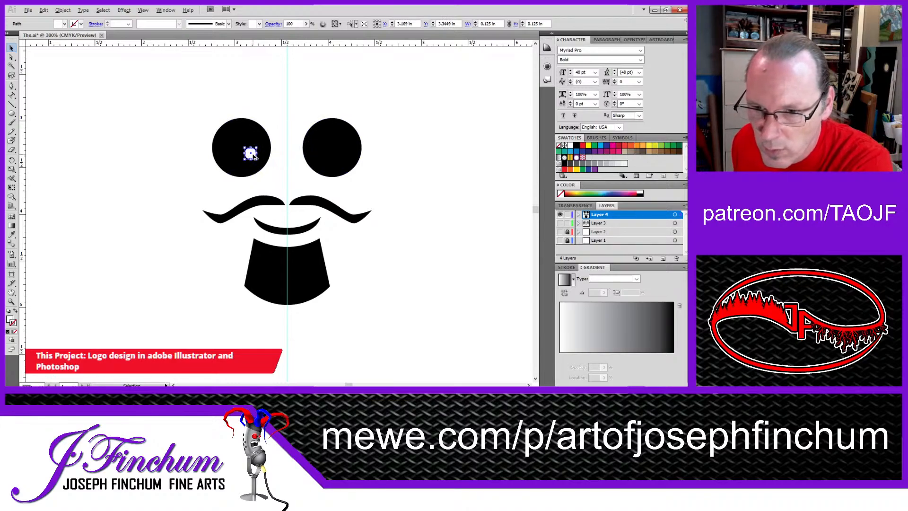
# Step: Copy the white circle into the right eye at the same height, and adjust the left eye's circle to mirror it
pyautogui.moveTo(251, 155); pyautogui.dragTo(325, 156)
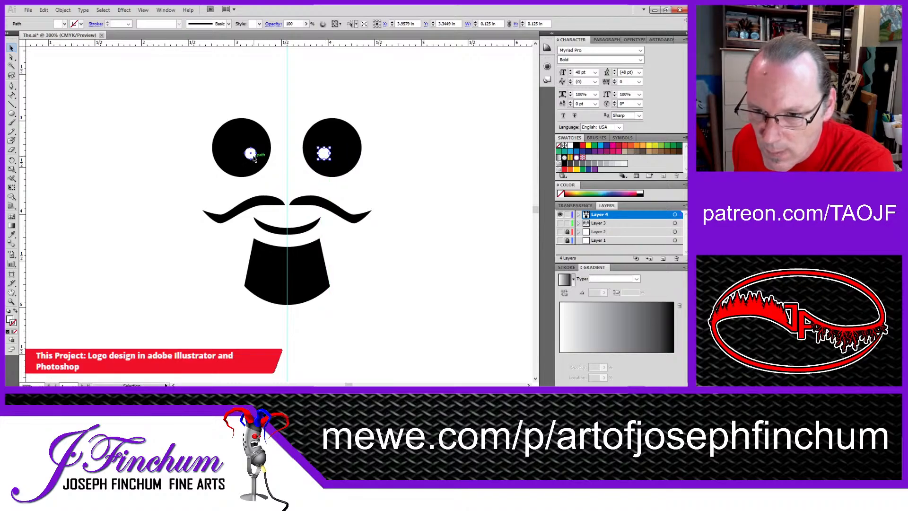
pyautogui.moveTo(254, 159); pyautogui.dragTo(255, 159)
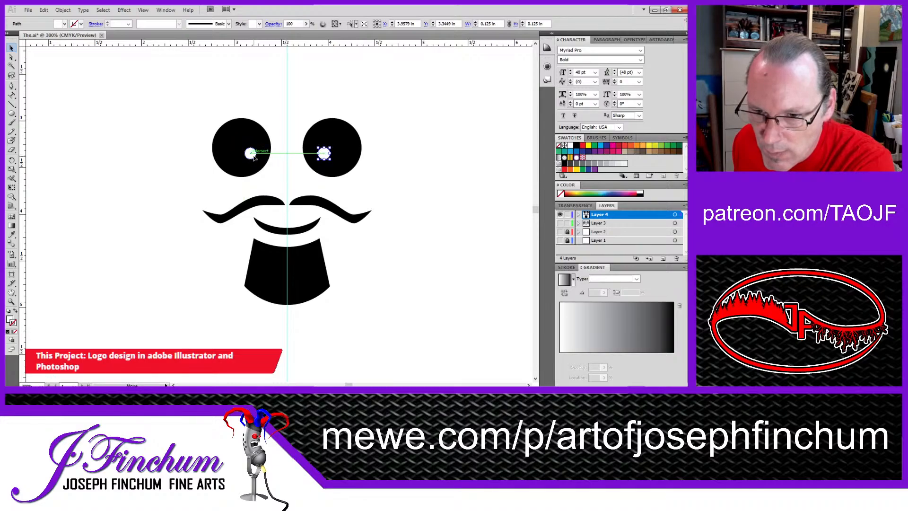
pyautogui.click(251, 153)
pyautogui.click(137, 151)
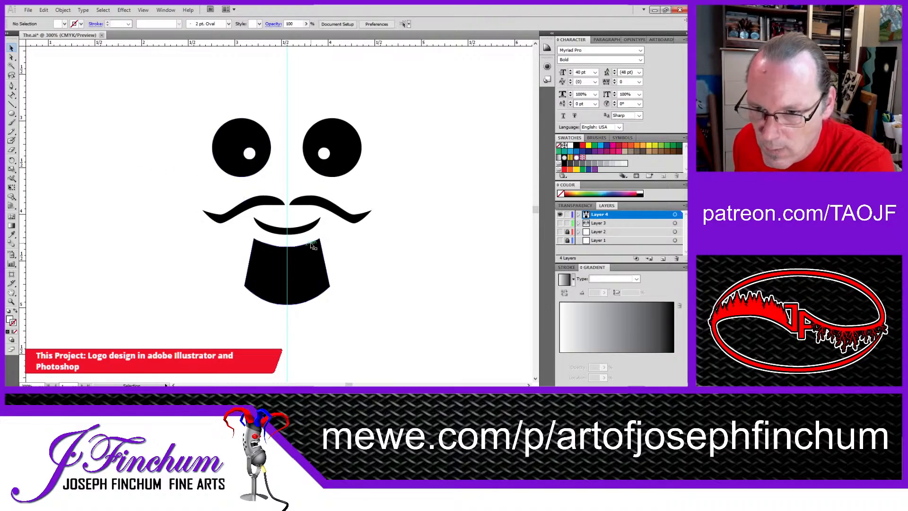
# Step: Duplicate both eyes with their white circles to the right of the face, at the same height
pyautogui.keyDown('alt'); pyautogui.click(282, 195); pyautogui.keyUp('alt')
pyautogui.keyDown('alt'); pyautogui.click(283, 195); pyautogui.keyUp('alt')
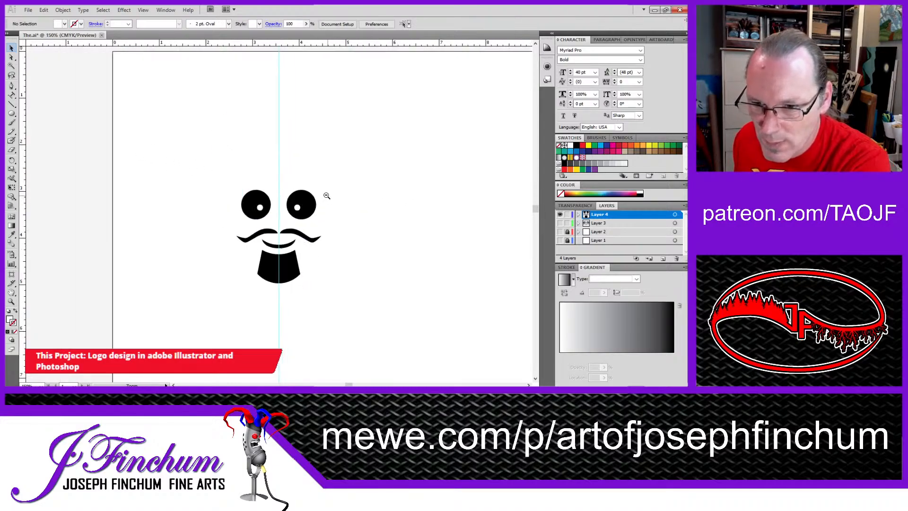
pyautogui.moveTo(387, 270); pyautogui.dragTo(353, 231)
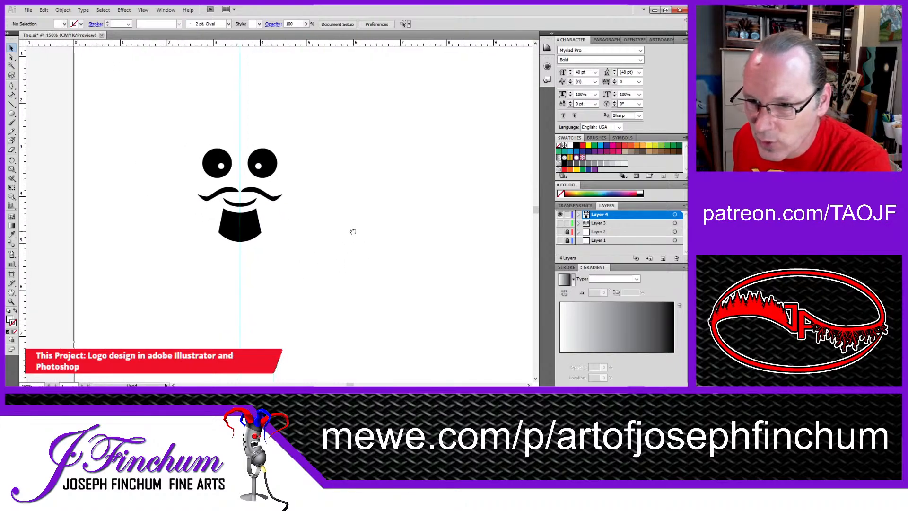
pyautogui.moveTo(178, 127); pyautogui.dragTo(402, 179)
pyautogui.click(383, 227)
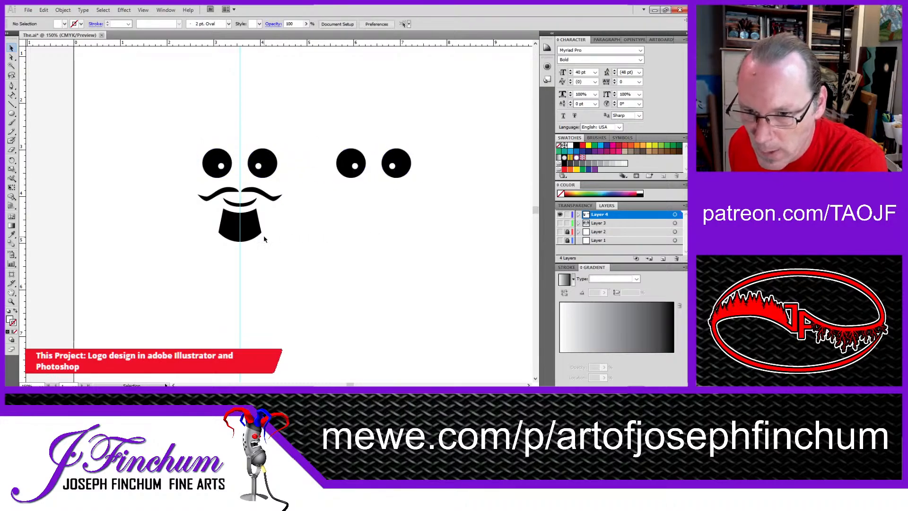
# Step: Copy the mouth beneath the second pair of eyes and turn it upside down into a frown
pyautogui.click(247, 205)
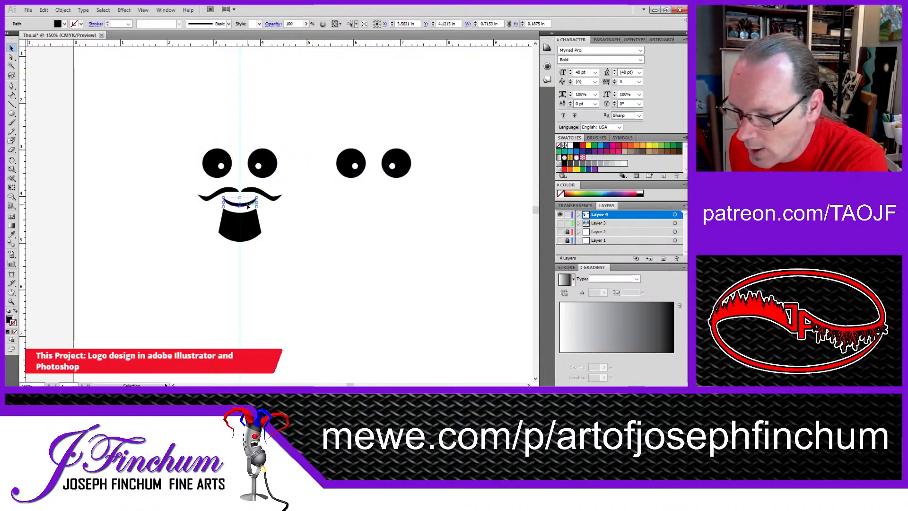
pyautogui.moveTo(248, 205); pyautogui.dragTo(343, 195)
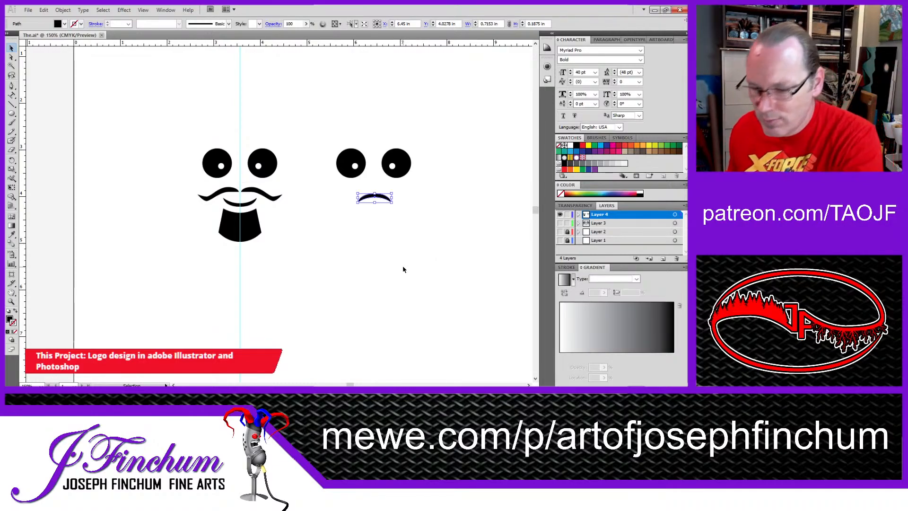
pyautogui.click(319, 230)
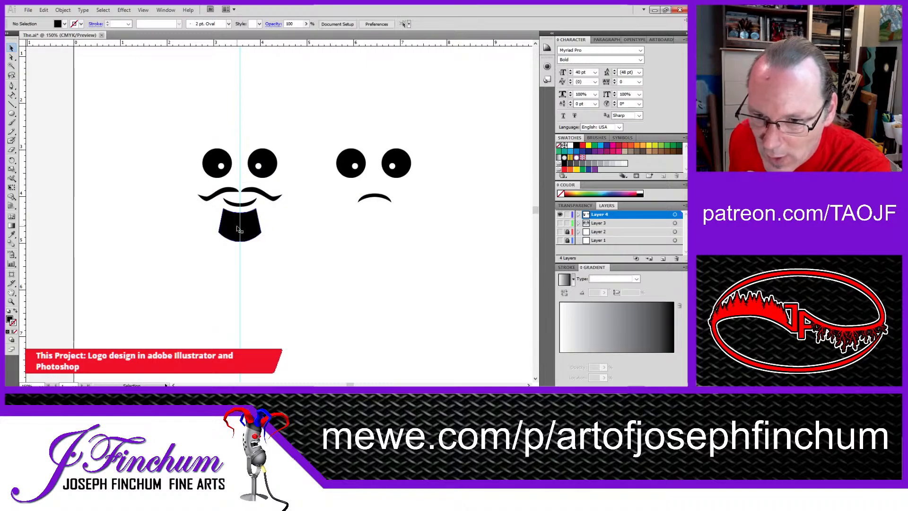
# Step: Shrink the goatee to about 0.26 by 0.20 in and place it centred just beneath the frowning mouth
pyautogui.click(255, 230)
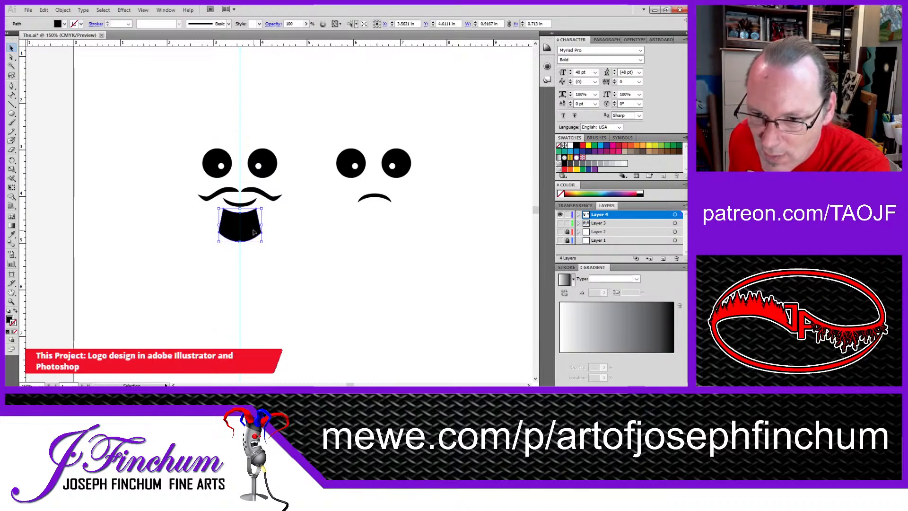
pyautogui.moveTo(255, 232); pyautogui.dragTo(372, 218)
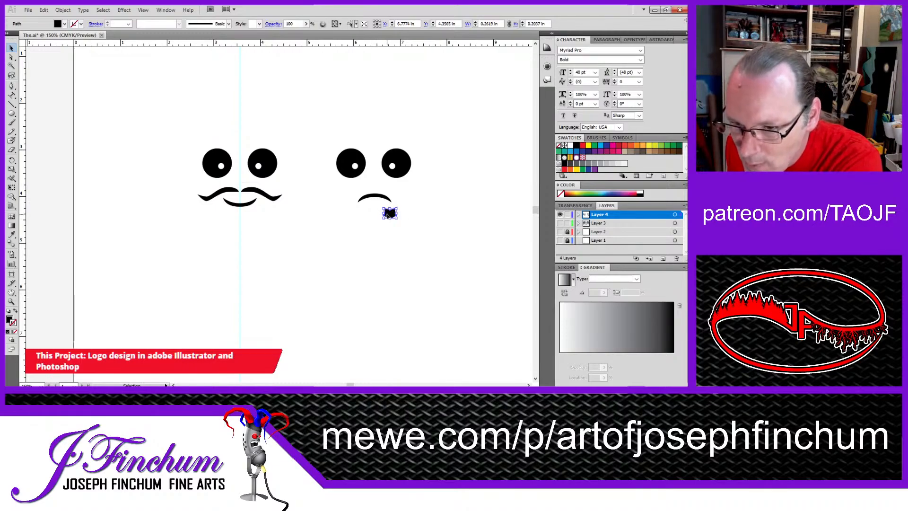
pyautogui.moveTo(389, 216); pyautogui.dragTo(377, 213)
pyautogui.click(416, 234)
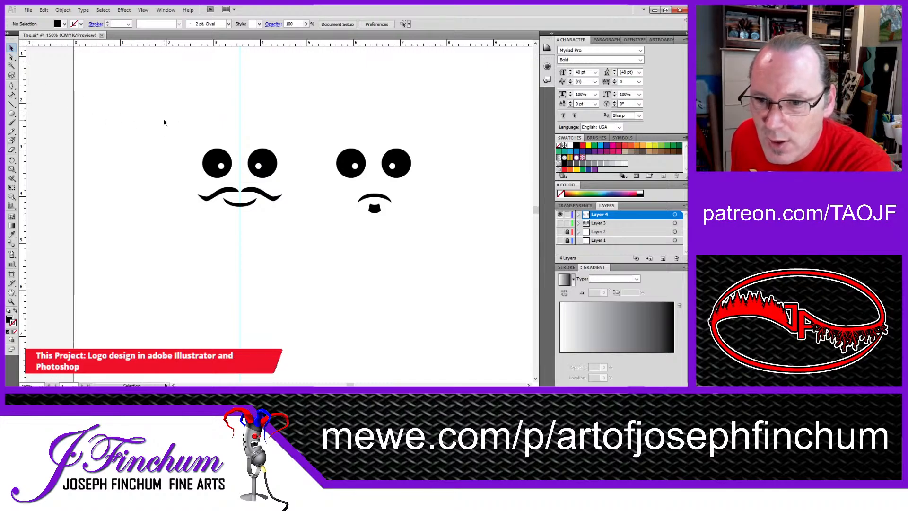
# Step: Select the moustached face's eyes, white circles, moustache and mouth together
pyautogui.press('a')
pyautogui.moveTo(164, 123); pyautogui.dragTo(296, 243)
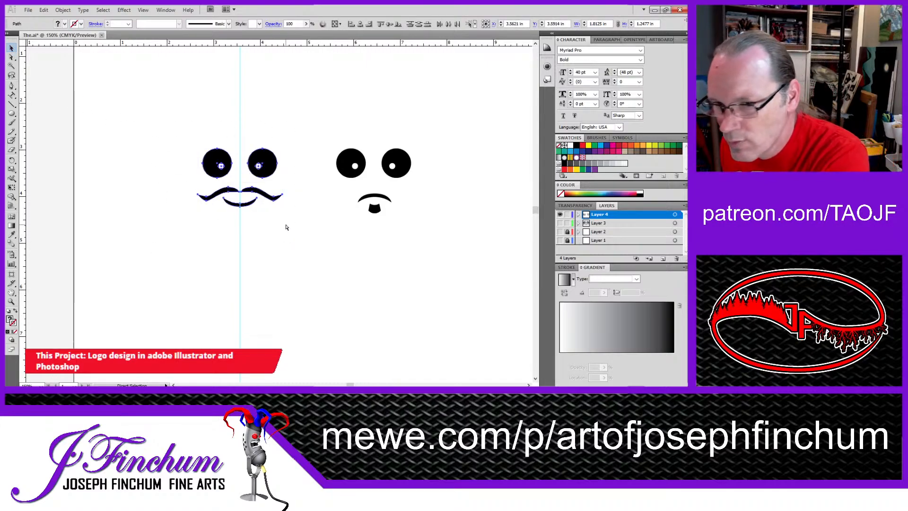
pyautogui.press('v')
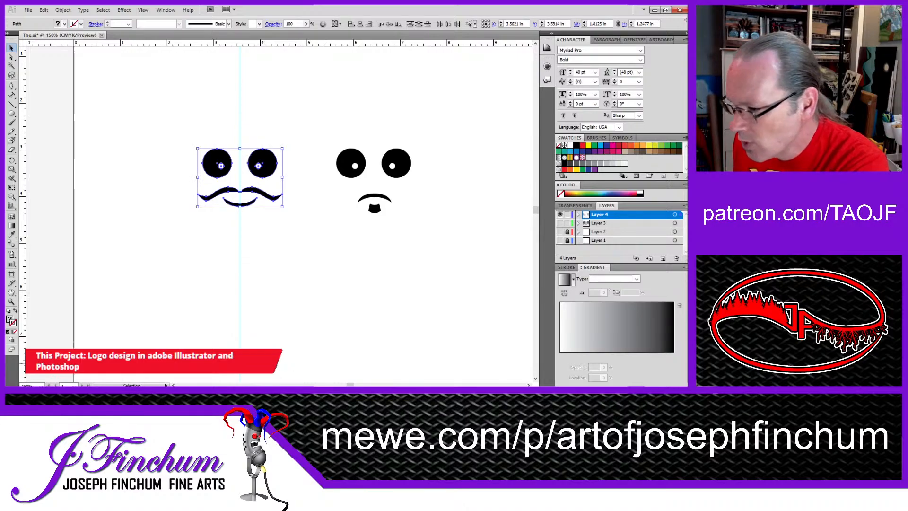
pyautogui.hotkey('alt', 'Tab')
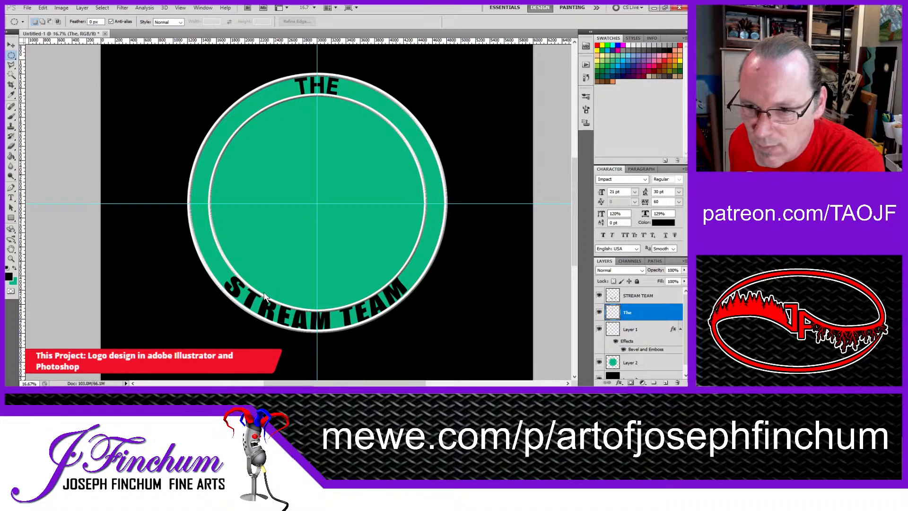
pyautogui.hotkey('ctrl', 'v')
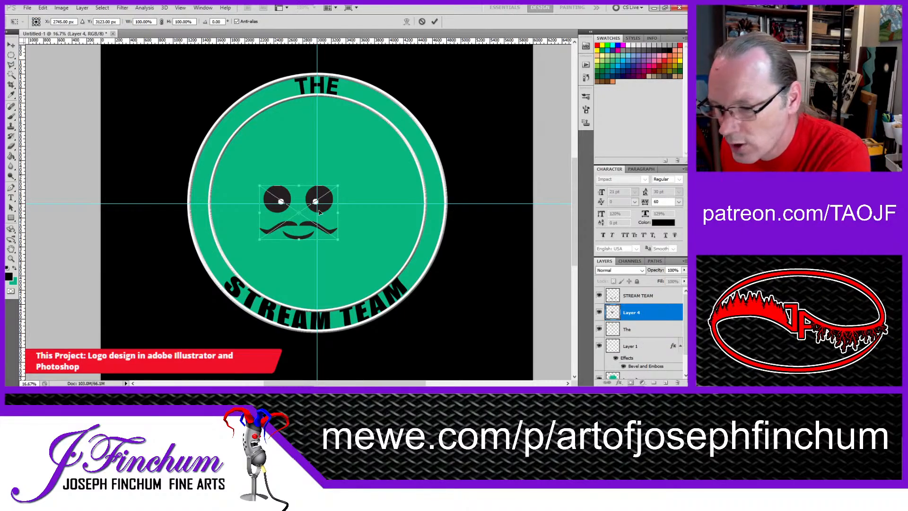
pyautogui.click(10, 45)
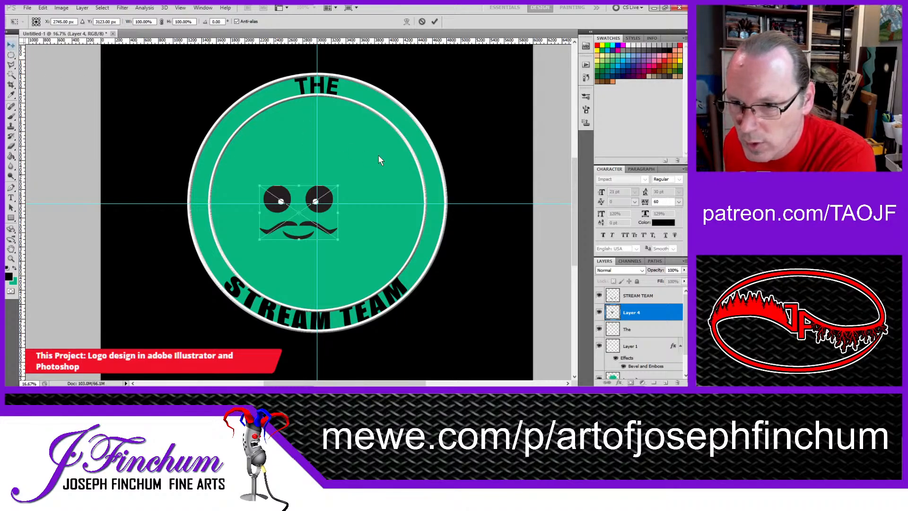
pyautogui.press('Escape')
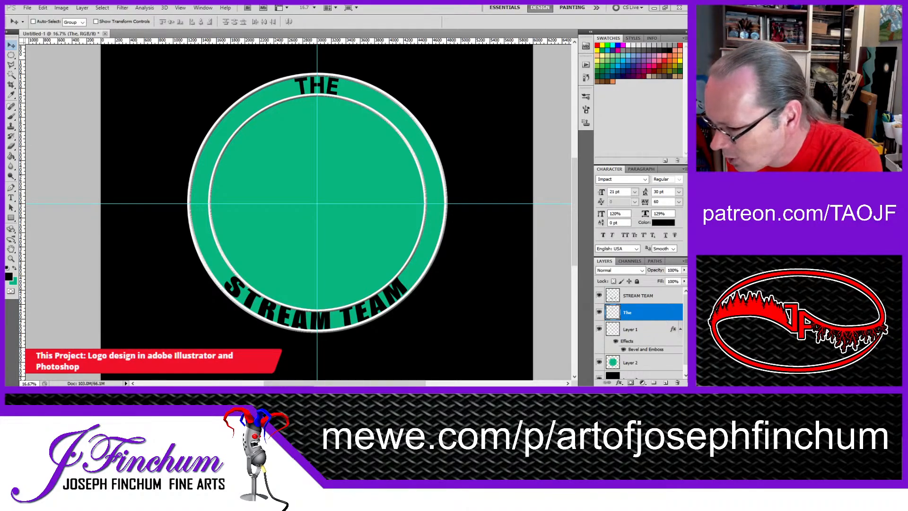
pyautogui.hotkey('alt', 'Tab')
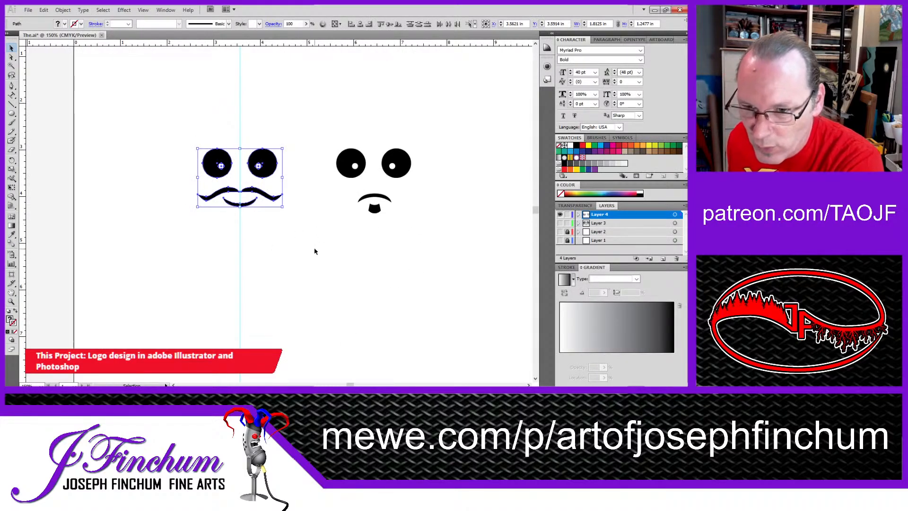
# Step: Show the monitor drawings on Layer 3 and move the moustached face onto the left monitor's screen
pyautogui.click(559, 223)
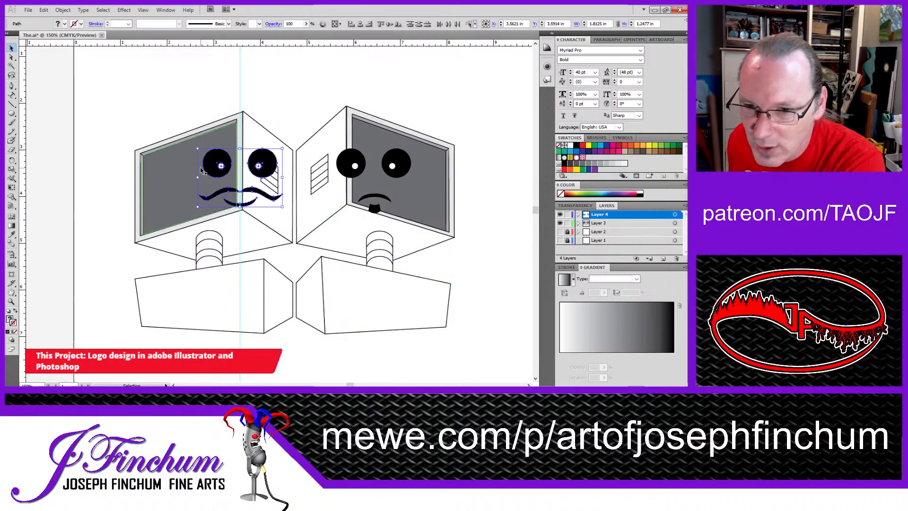
pyautogui.moveTo(225, 162); pyautogui.dragTo(183, 168)
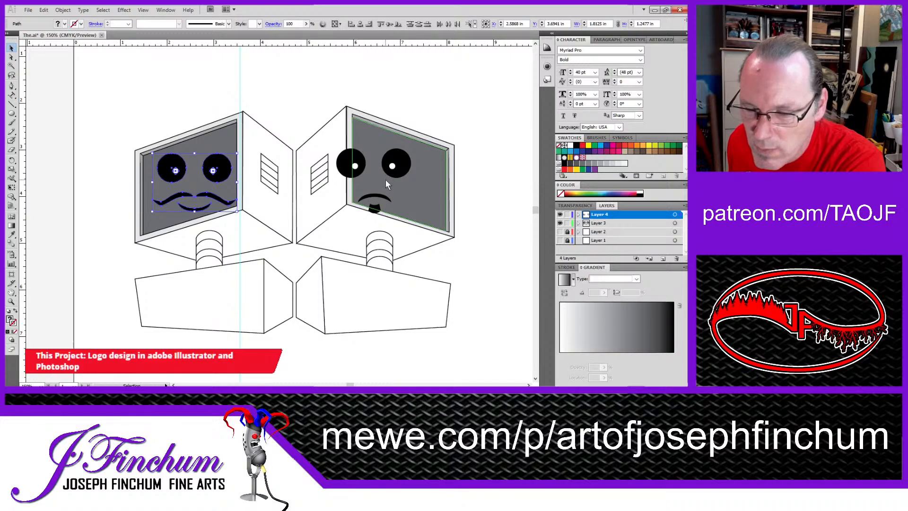
pyautogui.click(418, 90)
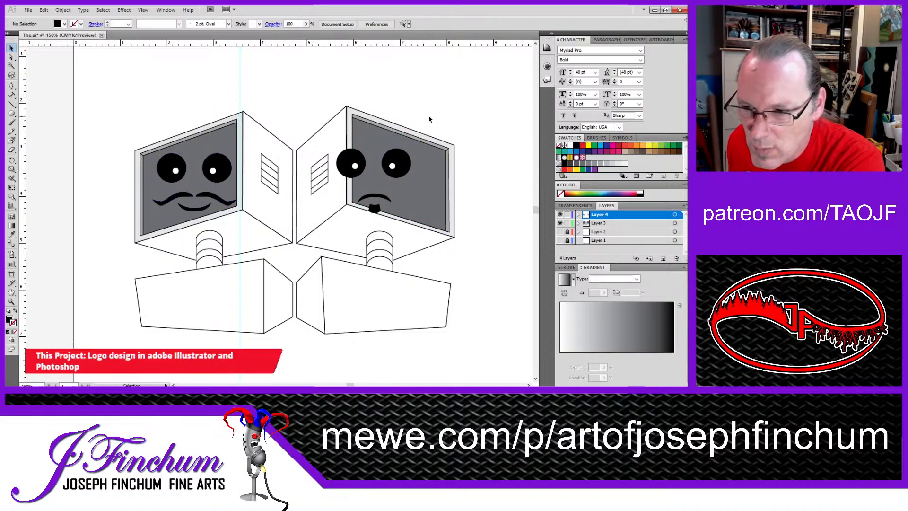
# Step: Hide the faces on Layer 4, copy both complete monitors, and paste them into the circular logo in Photoshop
pyautogui.click(560, 215)
pyautogui.moveTo(112, 102); pyautogui.dragTo(476, 350)
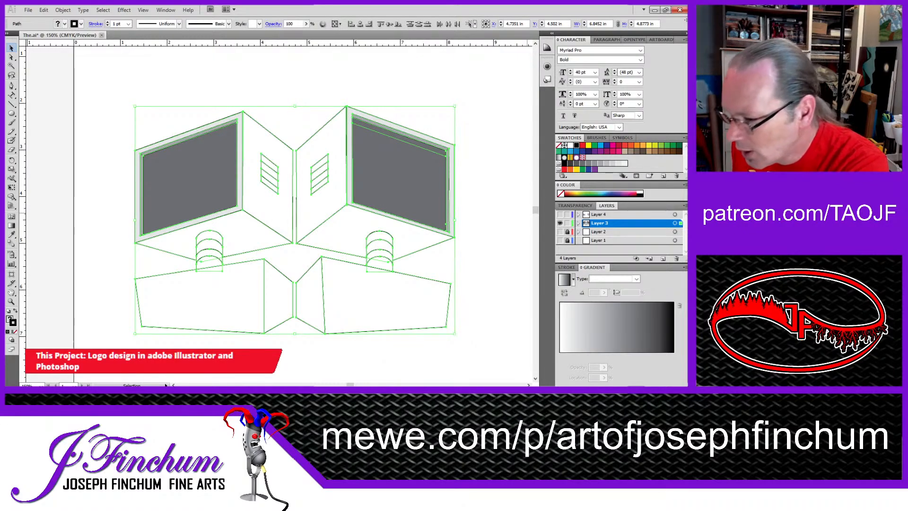
pyautogui.hotkey('alt', 'Tab')
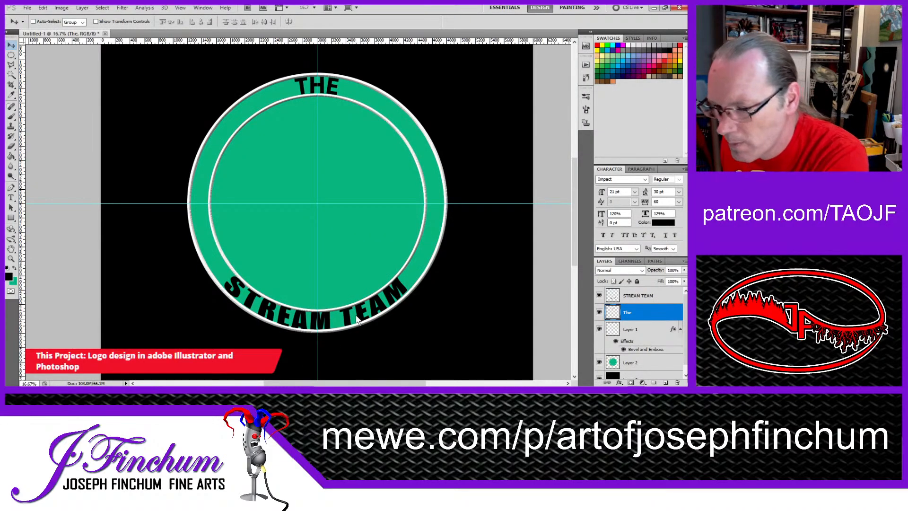
pyautogui.hotkey('ctrl', 'v')
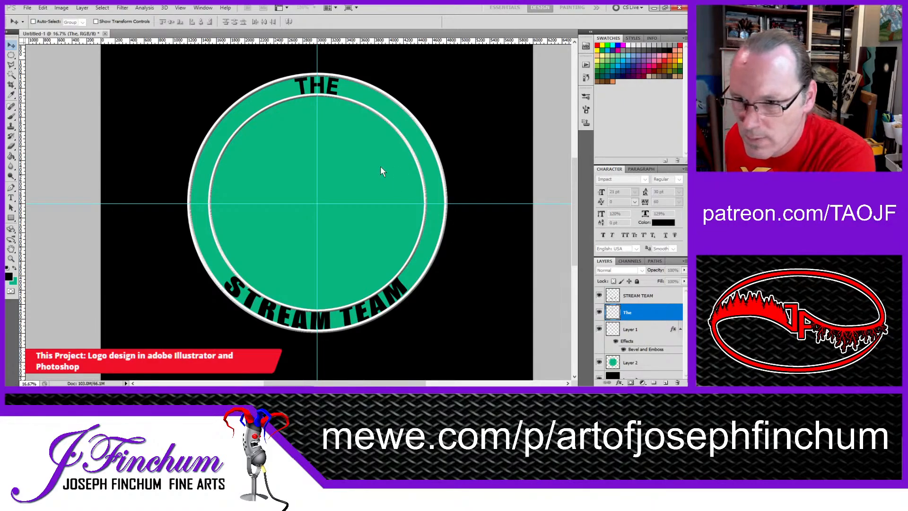
pyautogui.click(382, 121)
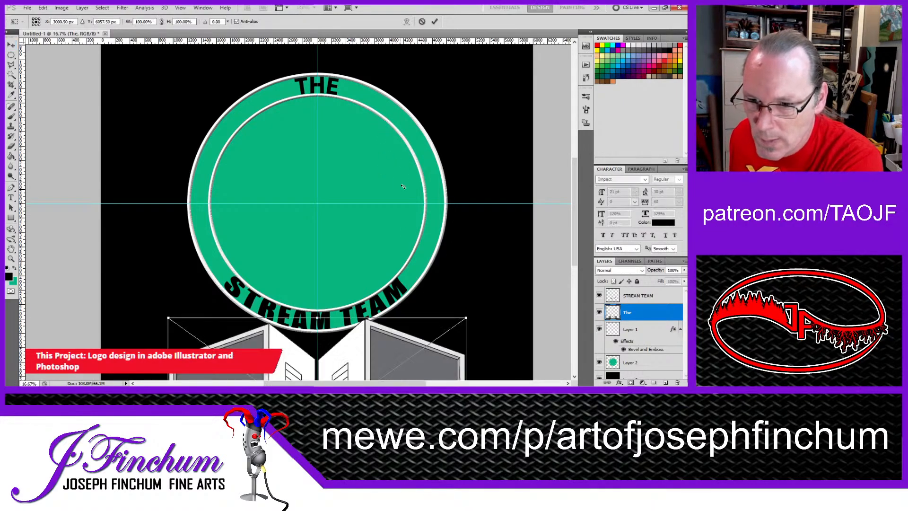
# Step: Move the pasted monitors over the logo, scale them proportionally to about 59%, and position them inside the inner circle above STREAM TEAM
pyautogui.moveTo(376, 341); pyautogui.dragTo(375, 121)
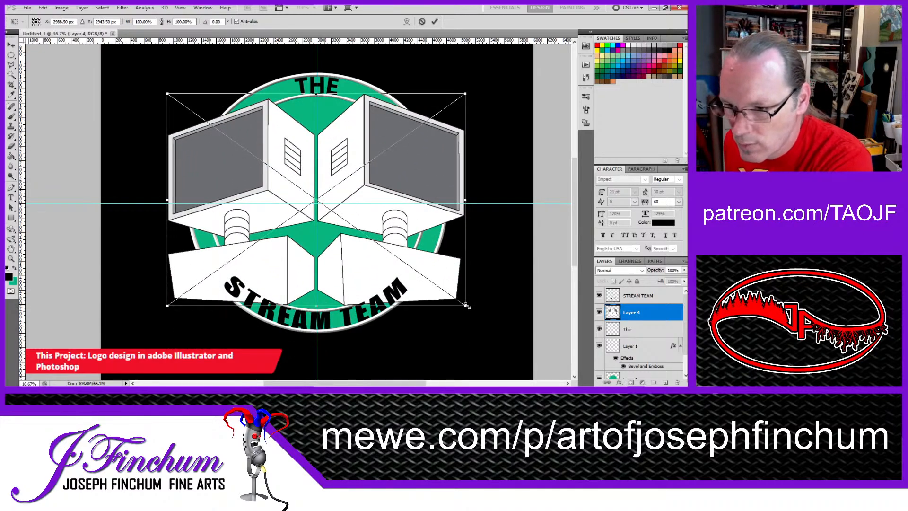
pyautogui.moveTo(465, 306); pyautogui.dragTo(405, 261)
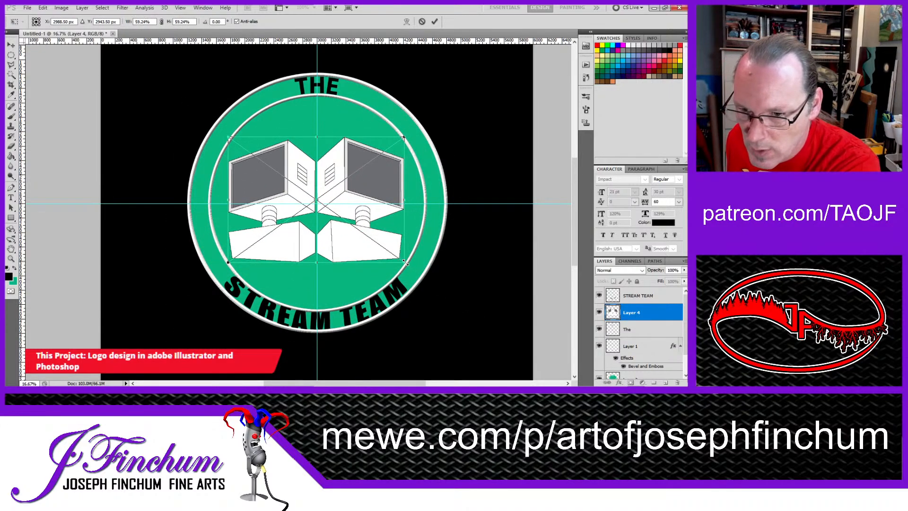
pyautogui.moveTo(365, 197); pyautogui.dragTo(368, 212)
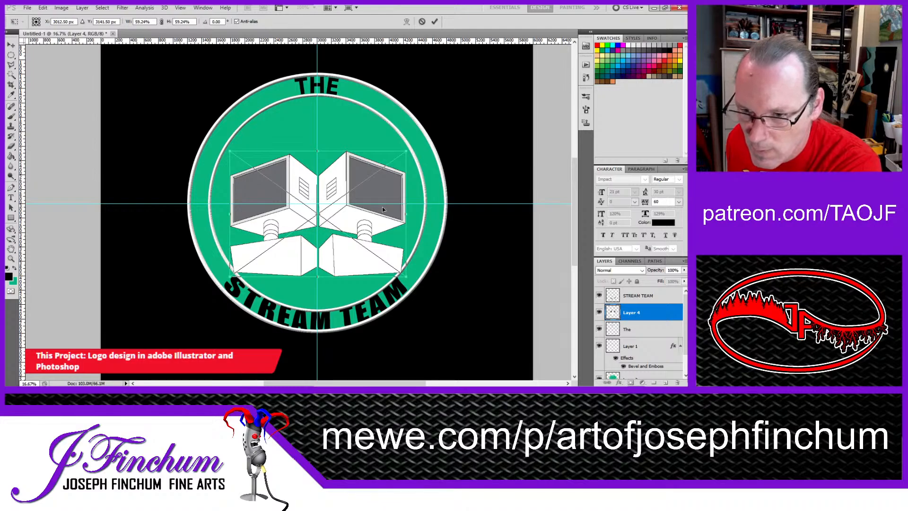
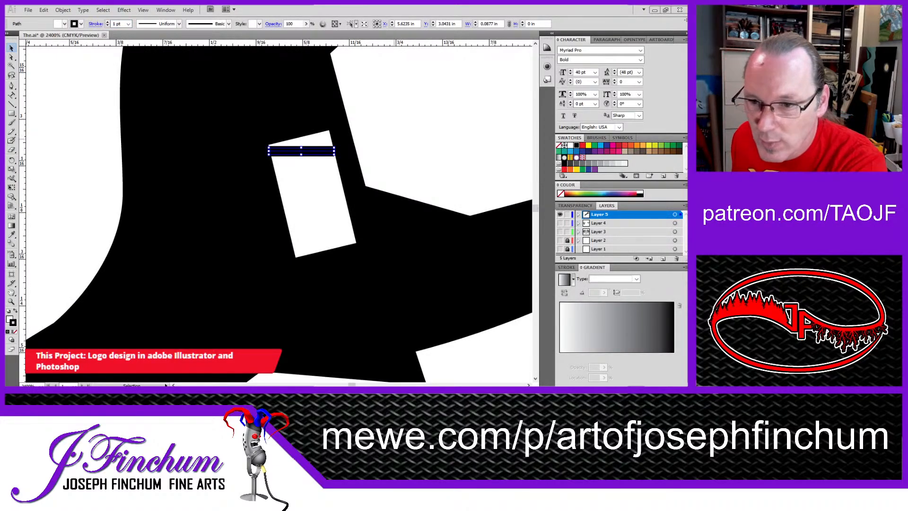
# Step: Set the black line's stroke to 0.5 pt and duplicate it down the white slot to make six evenly spaced lines
pyautogui.click(118, 24)
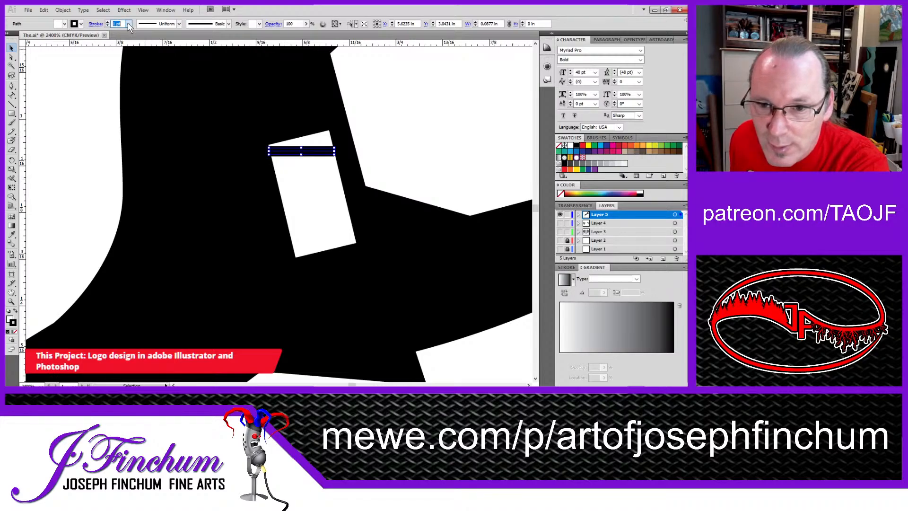
pyautogui.write('.5')
pyautogui.press('Return')
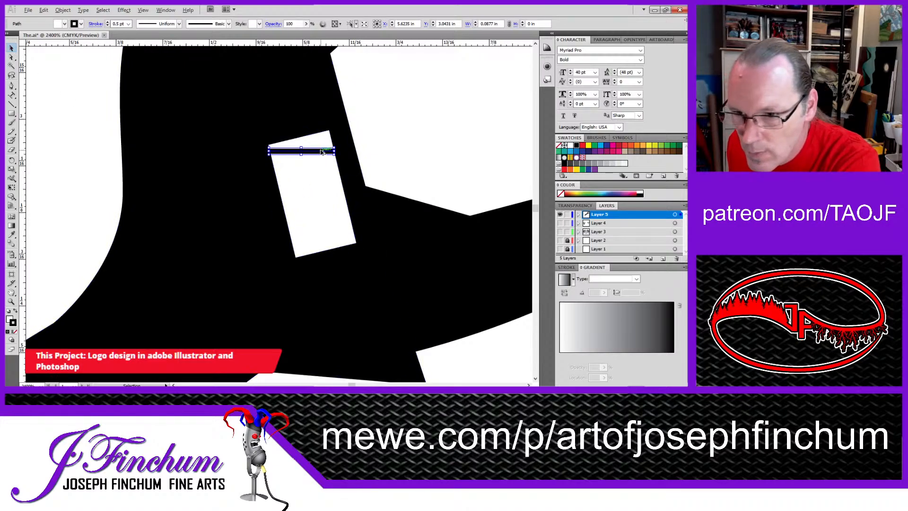
pyautogui.moveTo(322, 152); pyautogui.dragTo(340, 247)
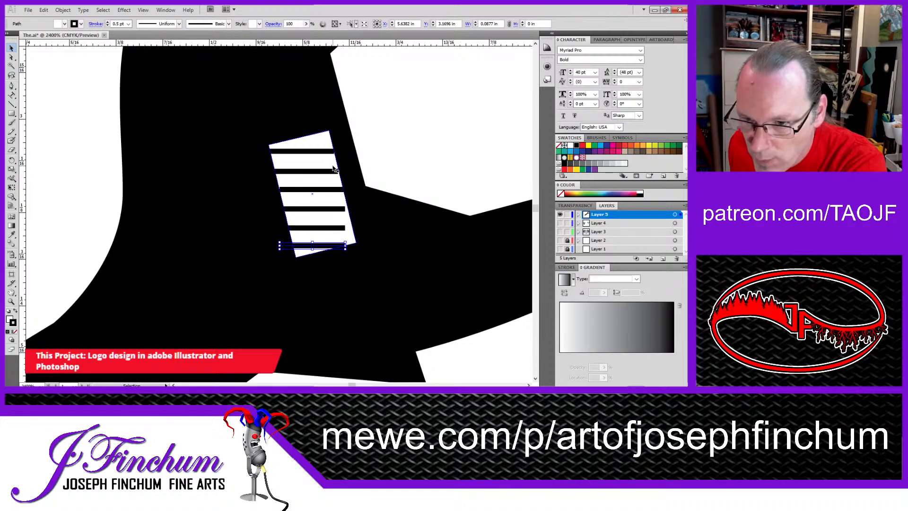
# Step: Select all six lines together and stretch them on both sides so they span the full width of the white slot
pyautogui.click(330, 151)
pyautogui.keyDown('shift'); pyautogui.click(331, 171); pyautogui.keyUp('shift')
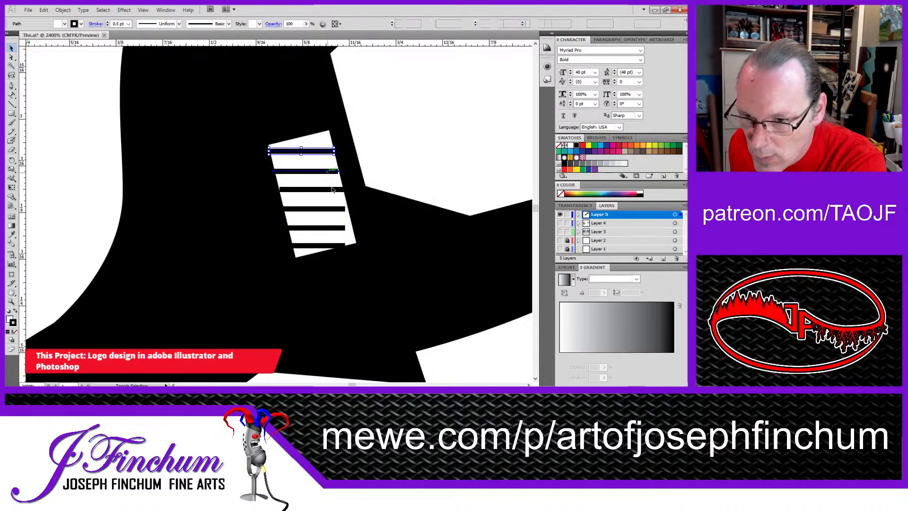
pyautogui.keyDown('shift'); pyautogui.click(337, 189); pyautogui.keyUp('shift')
pyautogui.keyDown('shift'); pyautogui.click(334, 214); pyautogui.keyUp('shift')
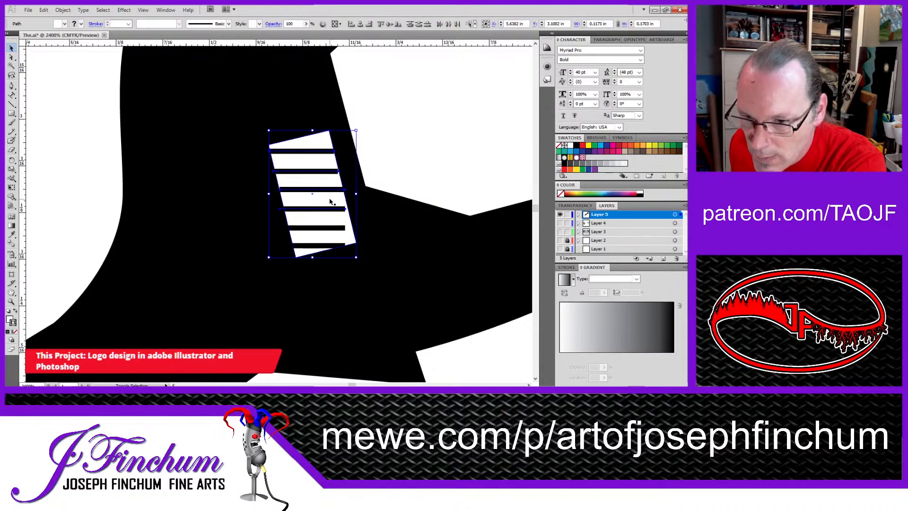
pyautogui.keyDown('shift'); pyautogui.click(331, 202); pyautogui.keyUp('shift')
pyautogui.keyDown('shift'); pyautogui.click(331, 228); pyautogui.keyUp('shift')
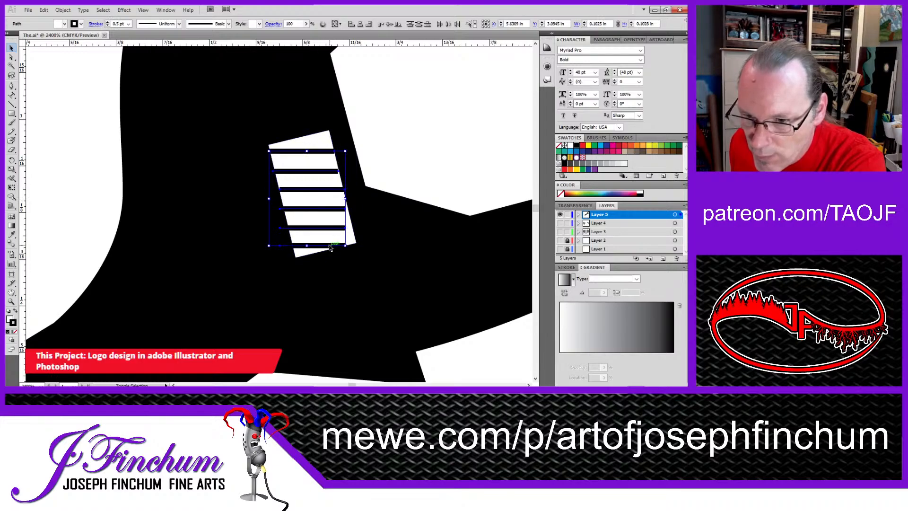
pyautogui.moveTo(345, 199); pyautogui.dragTo(356, 199)
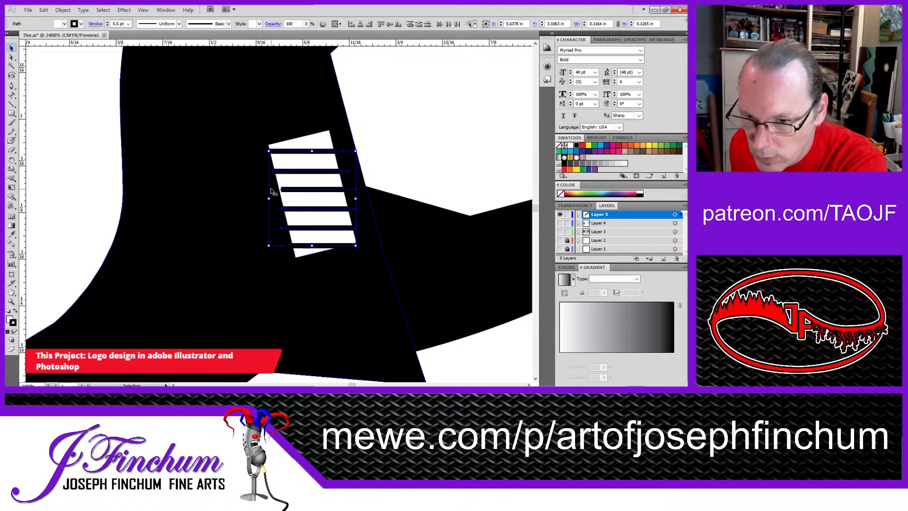
pyautogui.moveTo(269, 200); pyautogui.dragTo(258, 199)
pyautogui.click(78, 131)
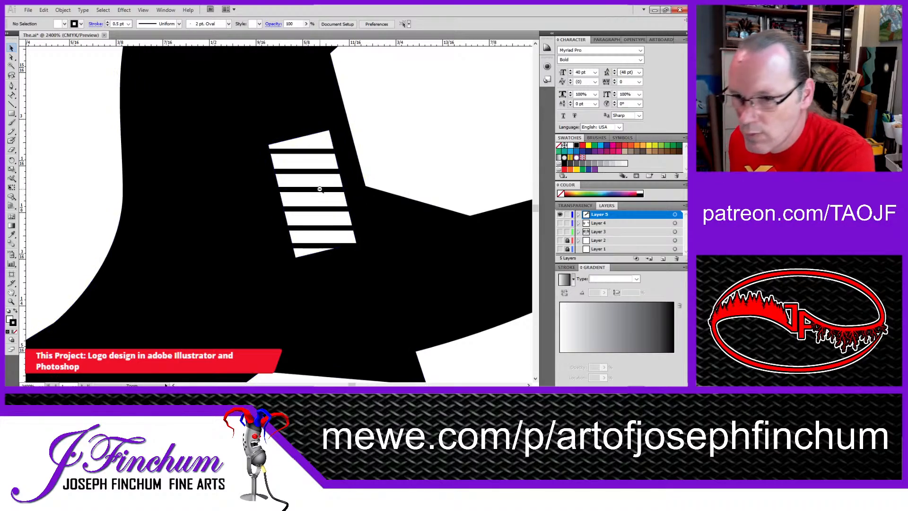
# Step: Reshape the outline at the wrench handle's end by adjusting its lower anchor and curve handle into a rounder end around the hole
pyautogui.keyDown('ctrl'); pyautogui.keyDown('alt'); pyautogui.click(306, 202); pyautogui.keyUp('alt'); pyautogui.keyUp('ctrl')
pyautogui.keyDown('ctrl'); pyautogui.keyDown('alt'); pyautogui.click(306, 202); pyautogui.keyUp('alt'); pyautogui.keyUp('ctrl')
pyautogui.keyDown('ctrl'); pyautogui.keyDown('alt'); pyautogui.click(306, 202); pyautogui.keyUp('alt'); pyautogui.keyUp('ctrl')
pyautogui.keyDown('ctrl'); pyautogui.keyDown('alt'); pyautogui.click(306, 202); pyautogui.keyUp('alt'); pyautogui.keyUp('ctrl')
pyautogui.keyDown('ctrl'); pyautogui.keyDown('alt'); pyautogui.click(304, 202); pyautogui.keyUp('alt'); pyautogui.keyUp('ctrl')
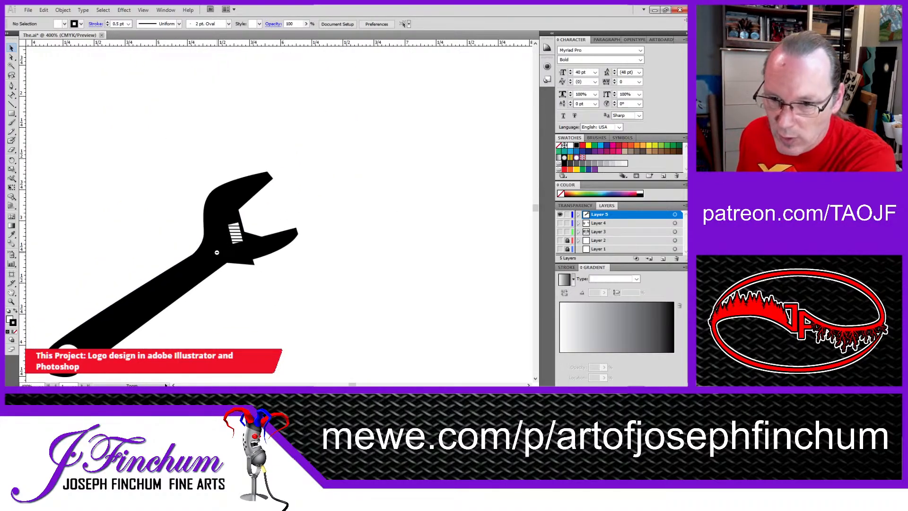
pyautogui.keyDown('ctrl'); pyautogui.keyDown('alt'); pyautogui.click(304, 203); pyautogui.keyUp('alt'); pyautogui.keyUp('ctrl')
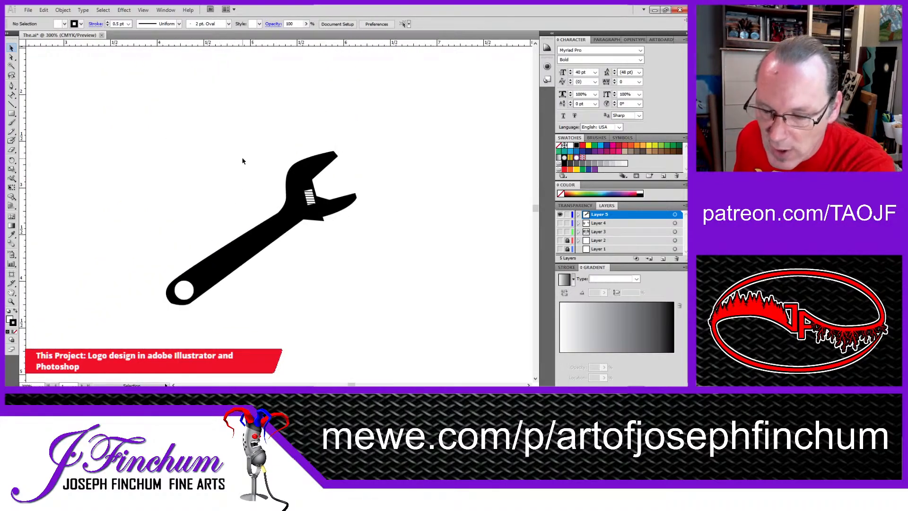
pyautogui.click(185, 307)
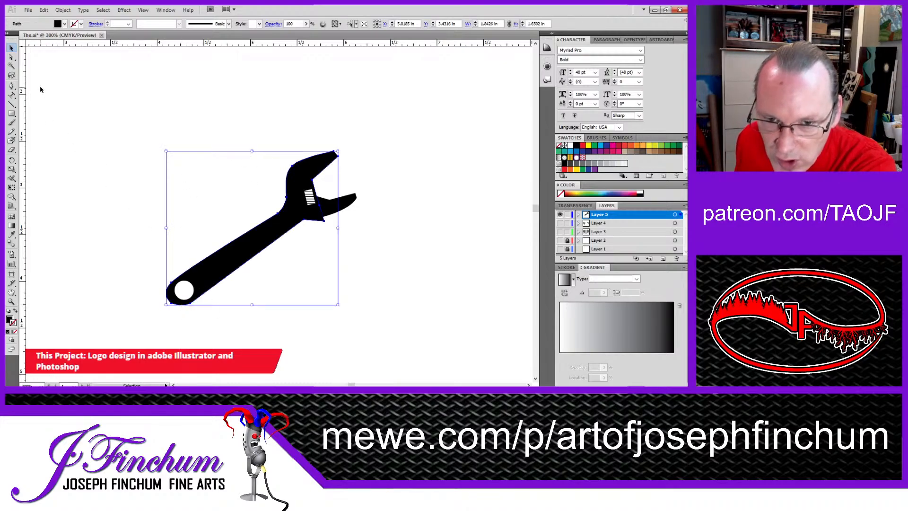
pyautogui.click(12, 57)
pyautogui.click(162, 212)
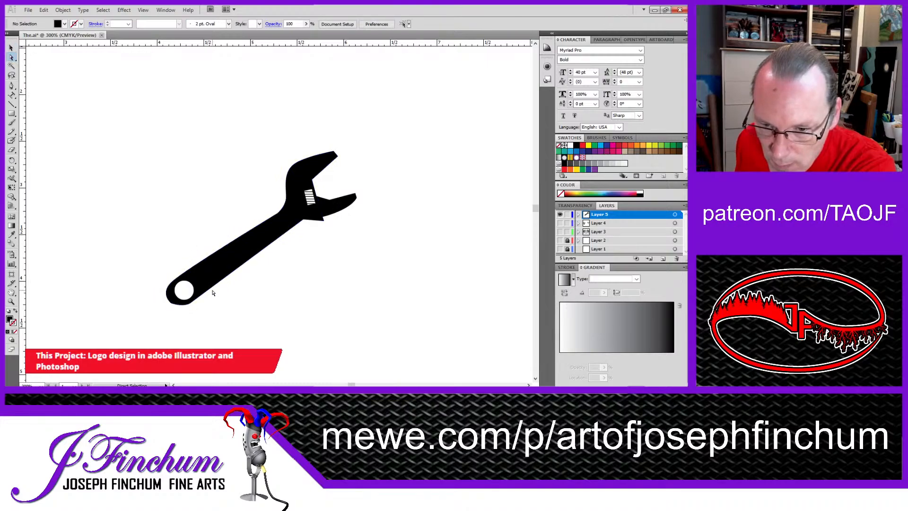
pyautogui.click(189, 309)
pyautogui.click(172, 303)
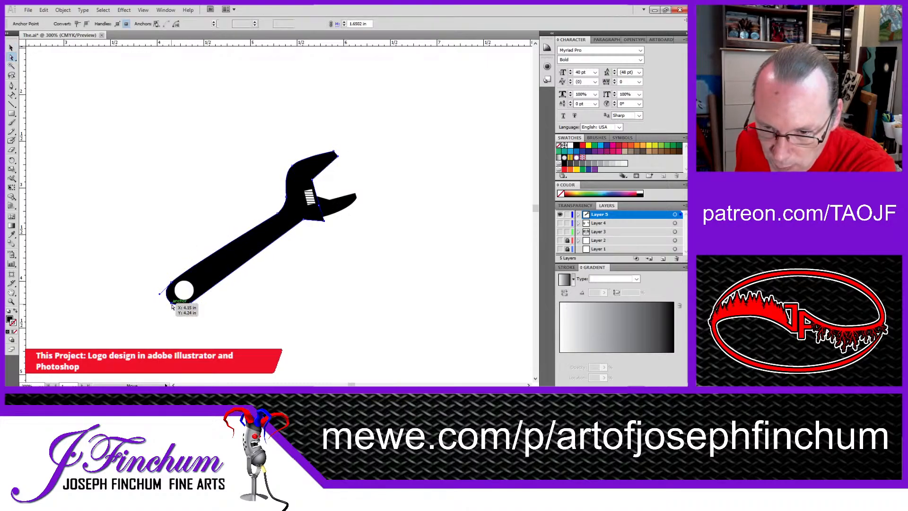
pyautogui.click(184, 311)
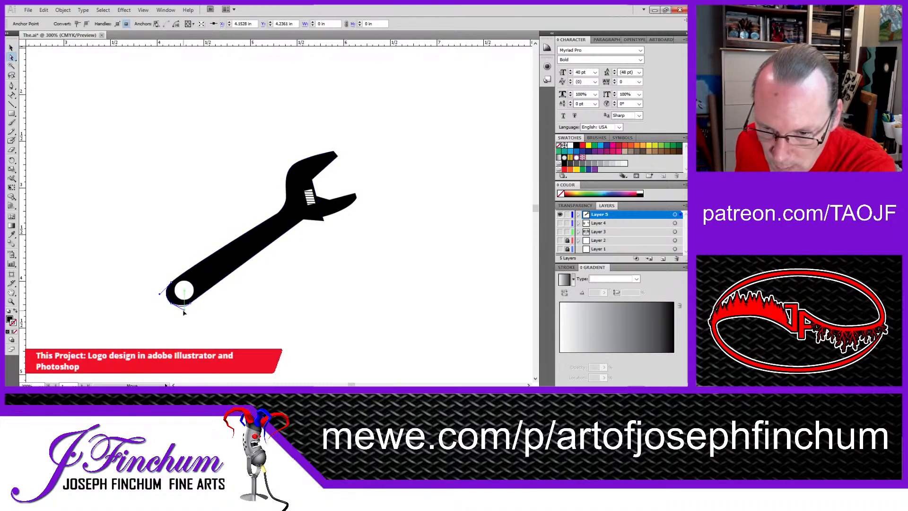
pyautogui.click(184, 312)
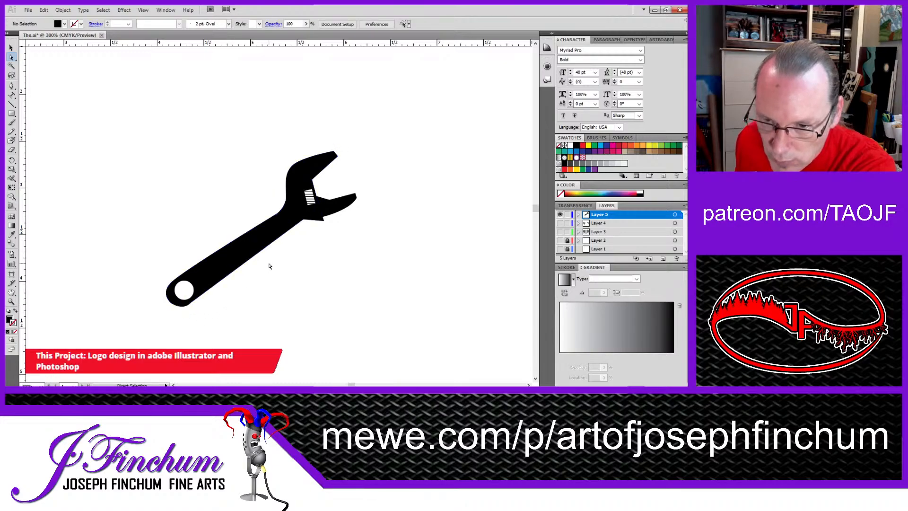
# Step: Reshape the wrench's upper jaw by moving its tip anchor and pulling an added anchor on its inner edge inward
pyautogui.click(321, 163)
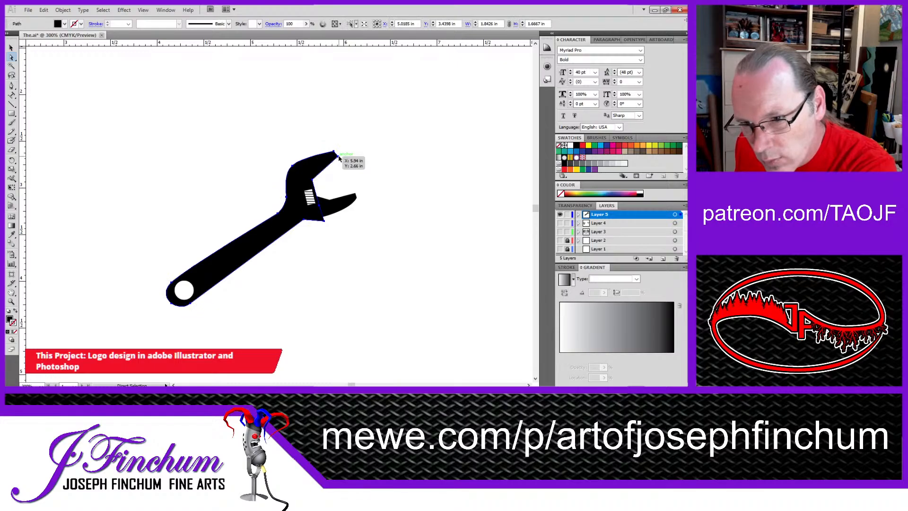
pyautogui.press('ctrl')
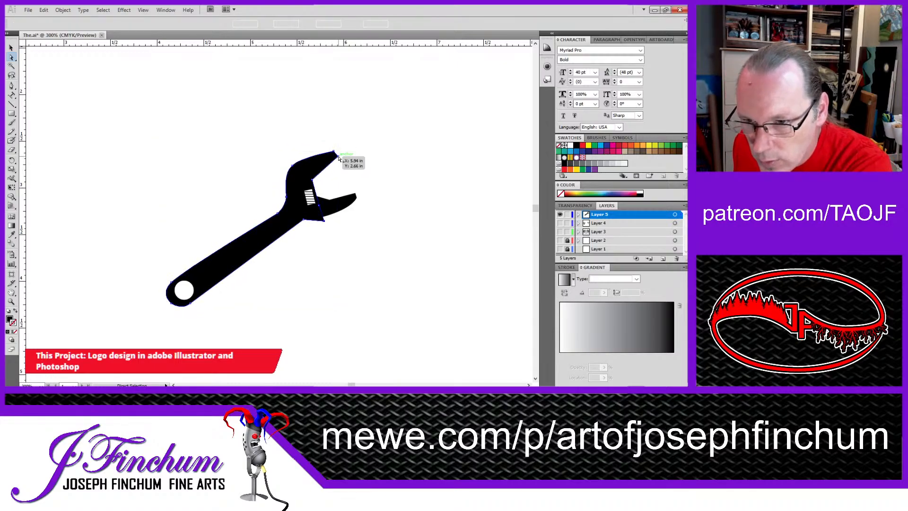
pyautogui.moveTo(339, 158); pyautogui.dragTo(336, 156)
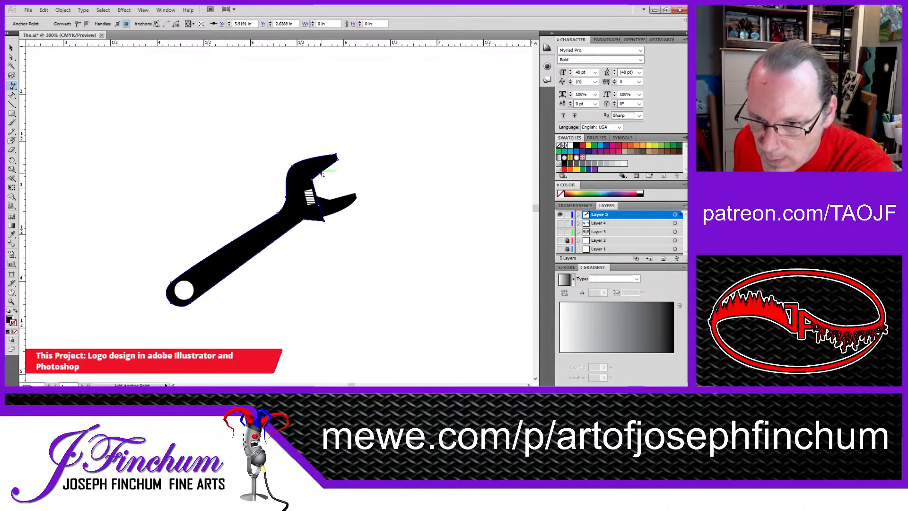
pyautogui.click(13, 56)
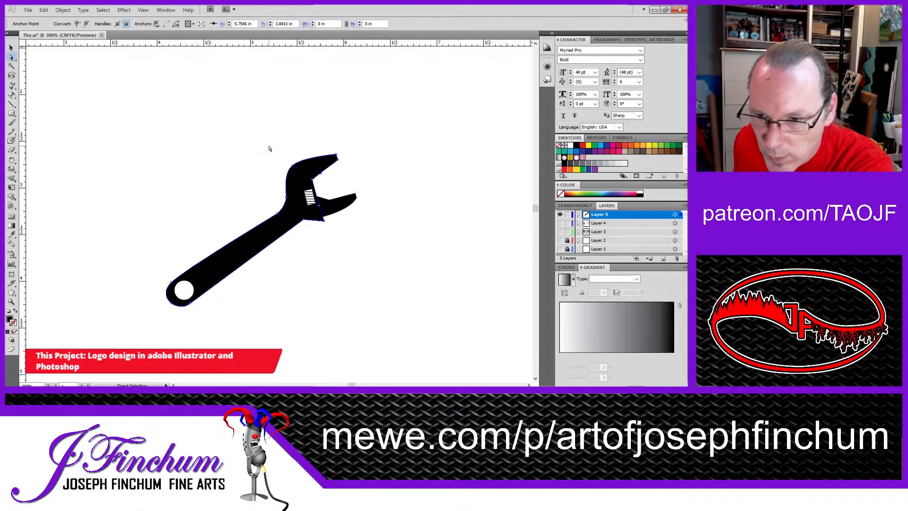
pyautogui.moveTo(320, 175); pyautogui.dragTo(318, 187)
pyautogui.click(399, 172)
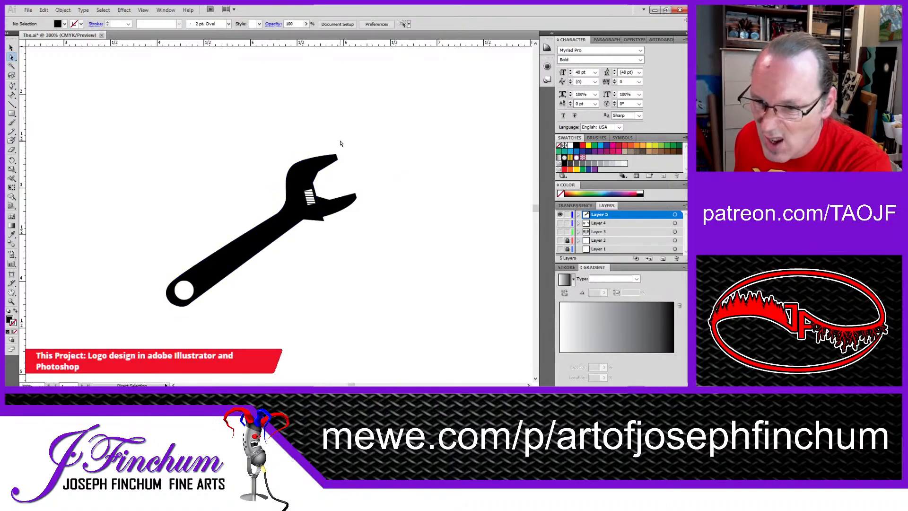
# Step: Select the wrench's lower jaw and move it up closer to the upper jaw
pyautogui.click(345, 204)
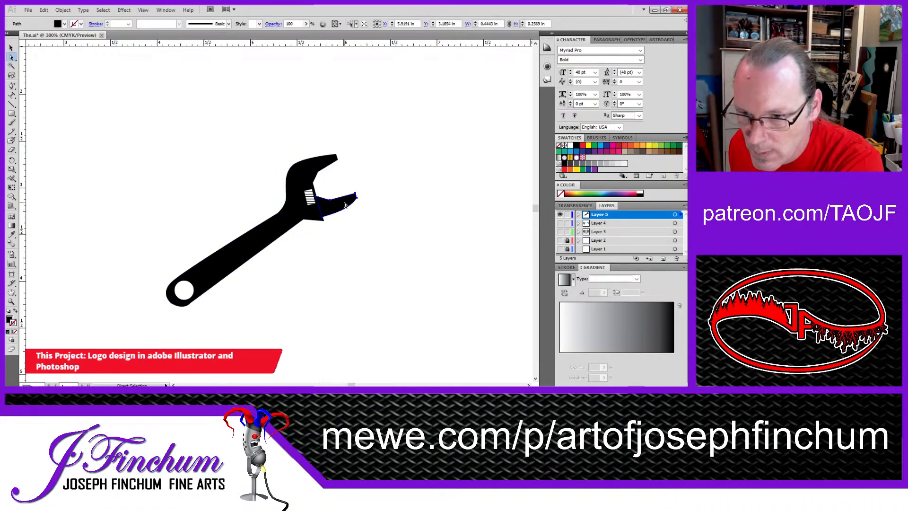
pyautogui.click(11, 48)
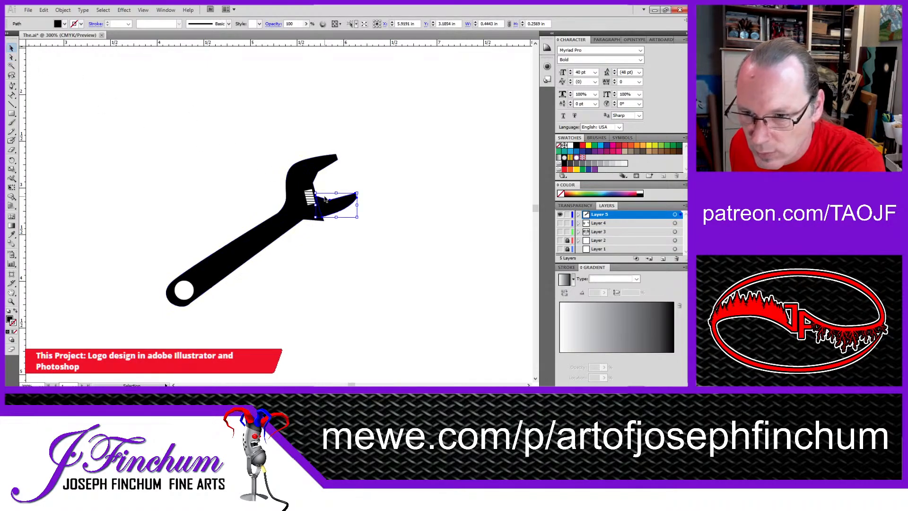
pyautogui.moveTo(333, 209); pyautogui.dragTo(331, 204)
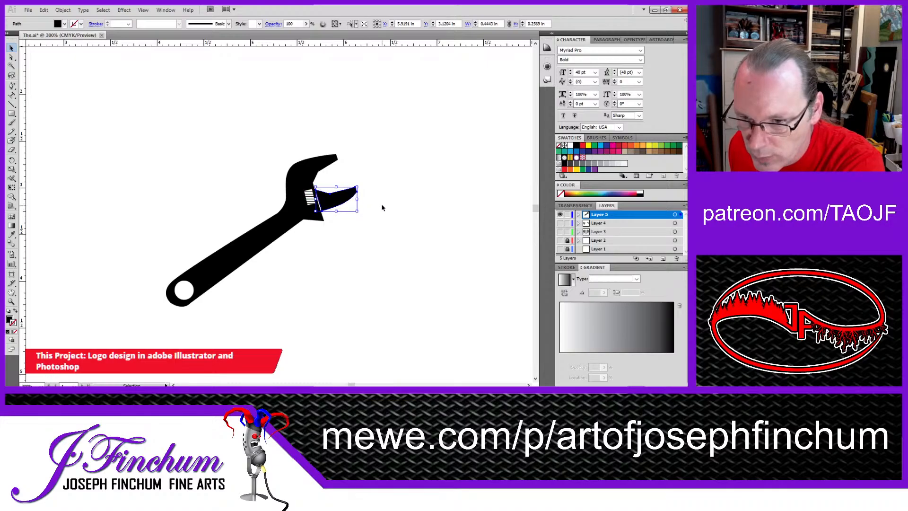
# Step: Shift the lower jaw against the slanted edge of the wrench head to close the gap between them
pyautogui.press('z')
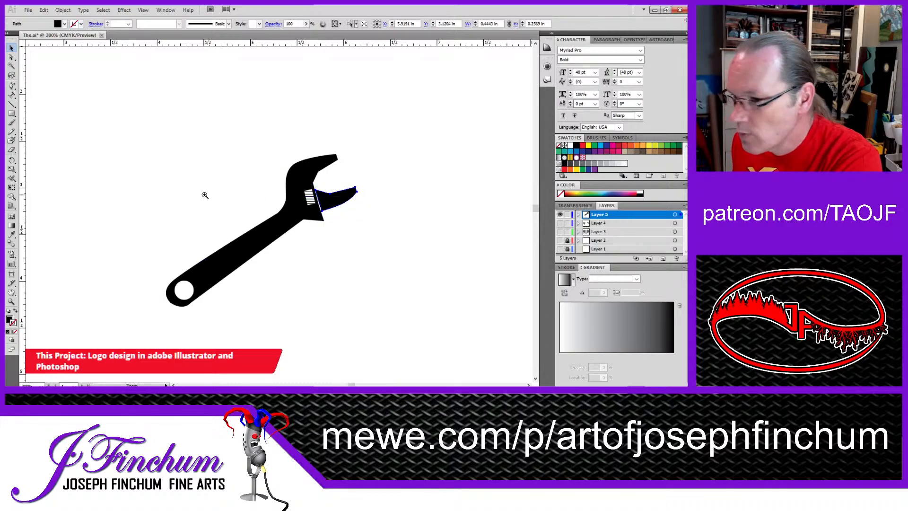
pyautogui.click(325, 200)
pyautogui.click(324, 200)
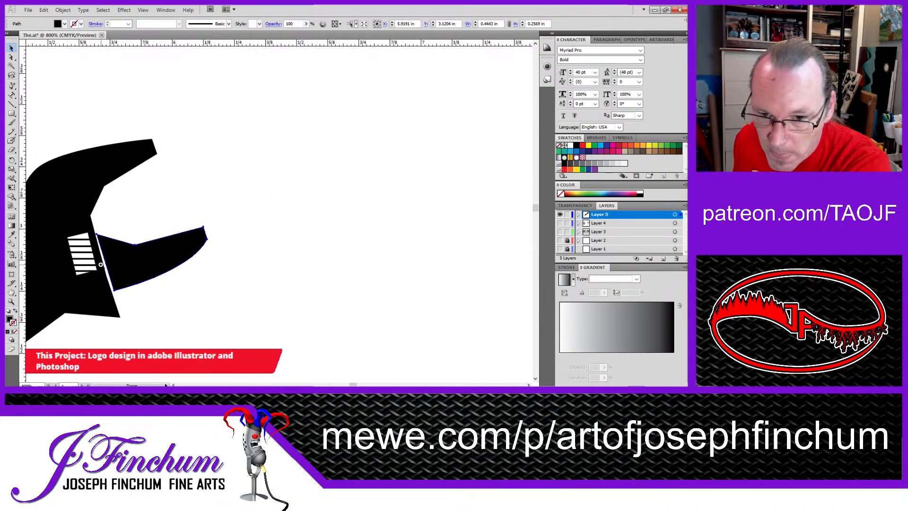
pyautogui.click(101, 265)
pyautogui.click(138, 260)
pyautogui.press('v')
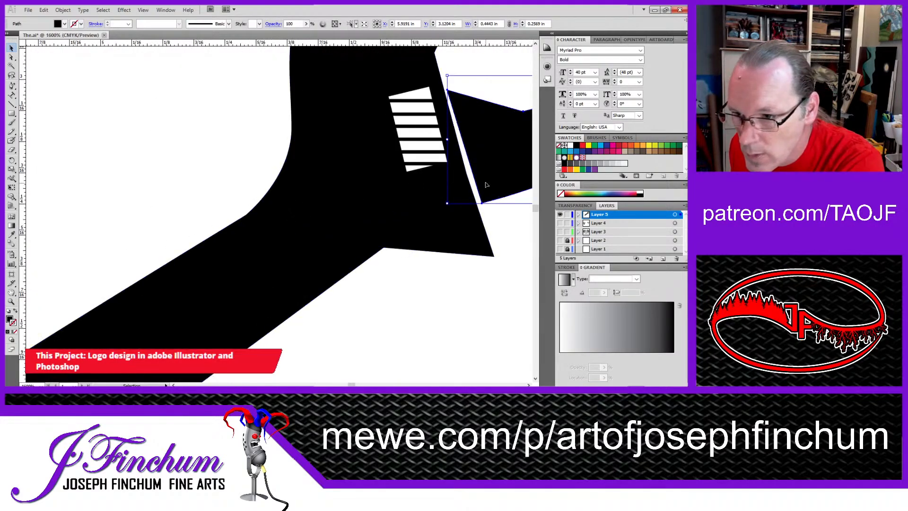
pyautogui.moveTo(486, 184); pyautogui.dragTo(481, 174)
pyautogui.click(454, 282)
# Step: Draw a closed, black-filled, elongated eight-sided shape tilted diagonally beside the wrench with the Pen tool
pyautogui.press('z')
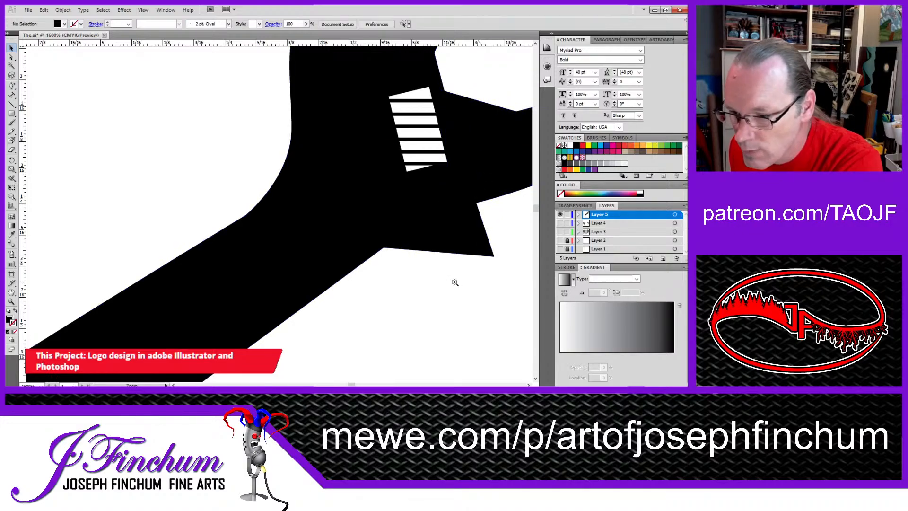
pyautogui.keyDown('alt'); pyautogui.click(359, 199); pyautogui.keyUp('alt')
pyautogui.keyDown('alt'); pyautogui.click(349, 195); pyautogui.keyUp('alt')
pyautogui.keyDown('alt'); pyautogui.click(349, 195); pyautogui.keyUp('alt')
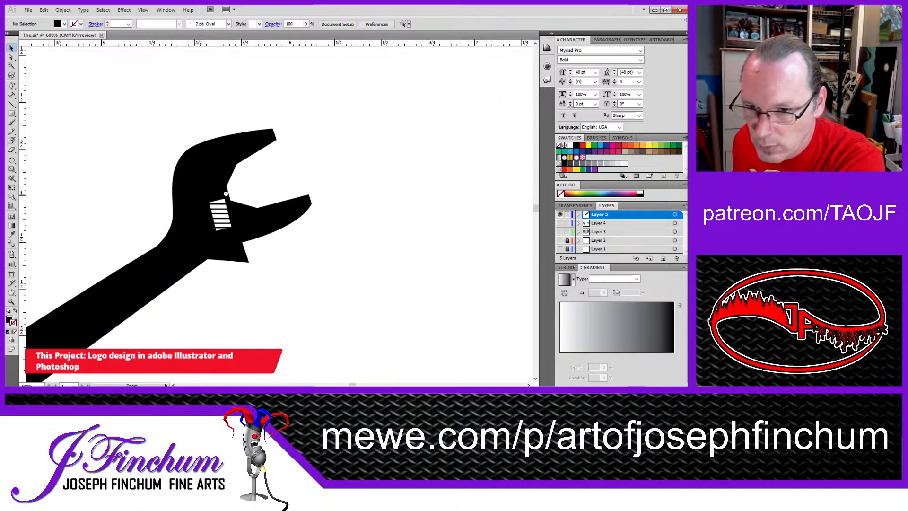
pyautogui.keyDown('alt'); pyautogui.click(225, 194); pyautogui.keyUp('alt')
pyautogui.keyDown('alt'); pyautogui.click(329, 189); pyautogui.keyUp('alt')
pyautogui.moveTo(303, 203); pyautogui.dragTo(270, 183)
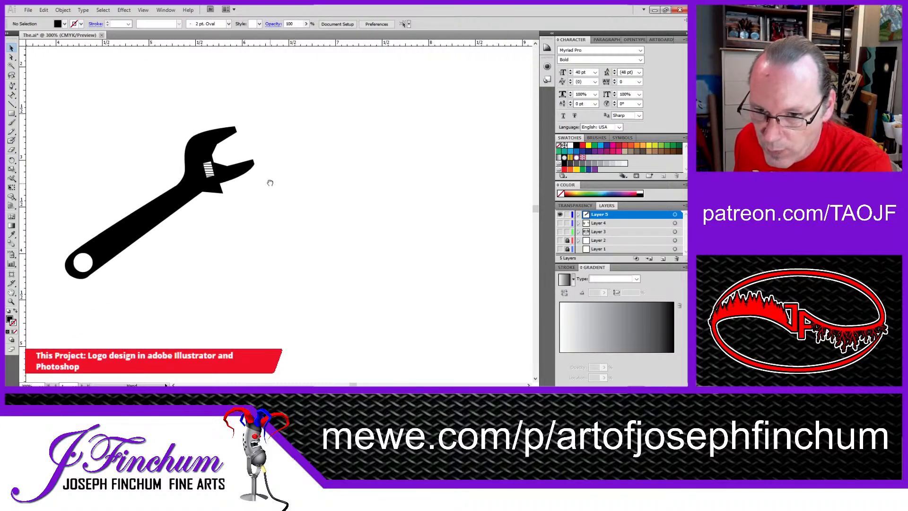
pyautogui.click(12, 87)
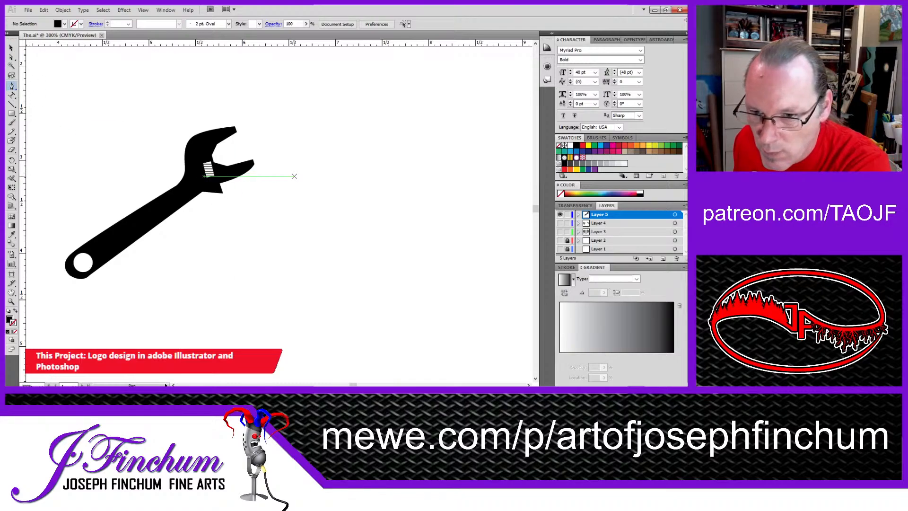
pyautogui.click(317, 158)
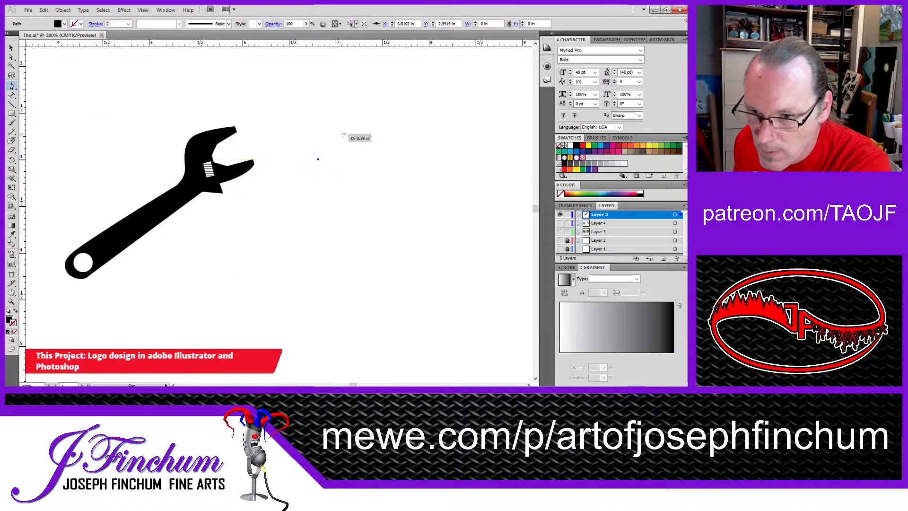
pyautogui.click(344, 134)
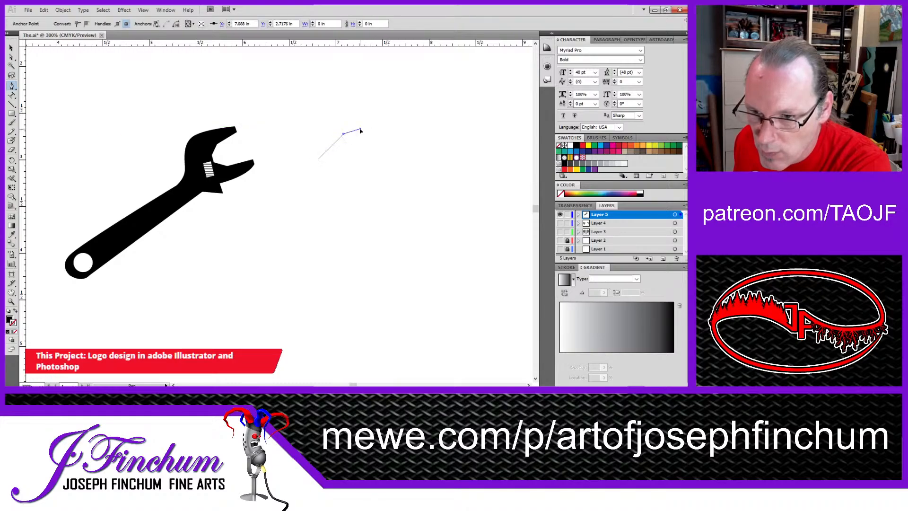
pyautogui.click(360, 129)
pyautogui.click(376, 138)
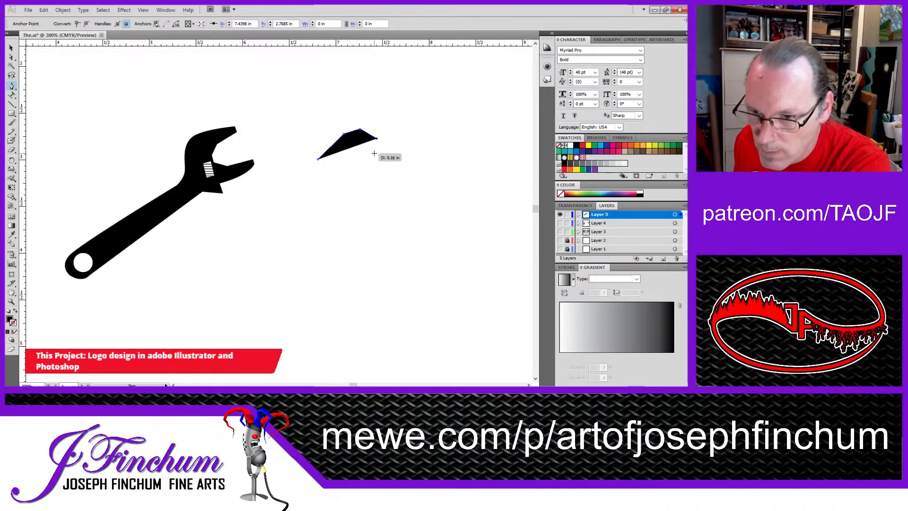
pyautogui.click(374, 152)
pyautogui.click(350, 179)
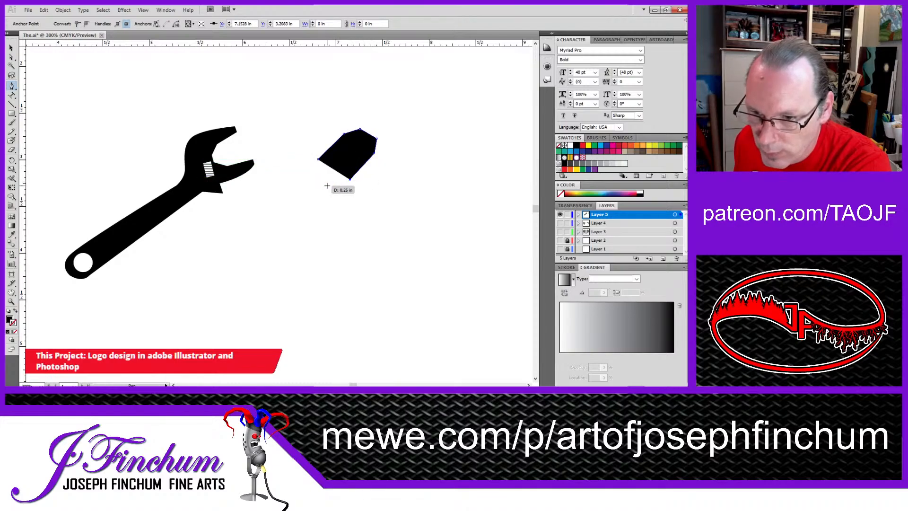
pyautogui.click(328, 184)
pyautogui.click(315, 171)
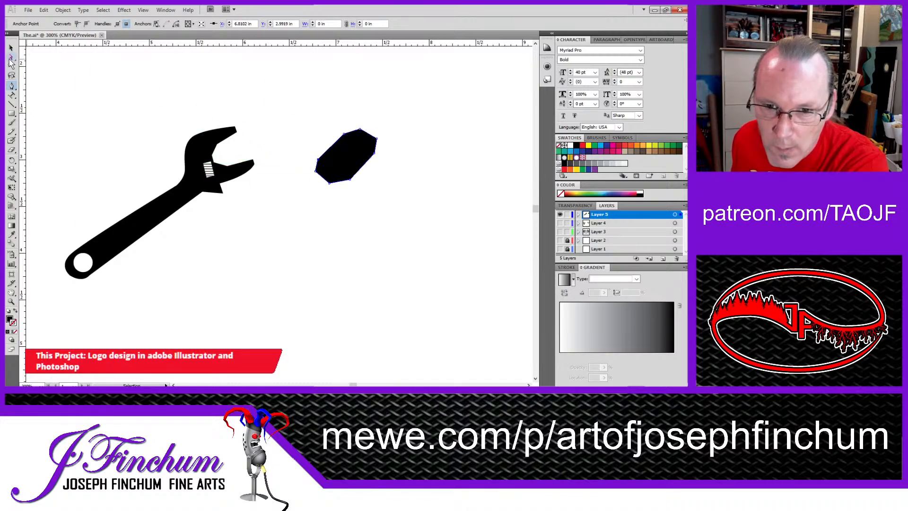
# Step: Reshape the eight-sided hammer head by moving its upper, right and lower-left corner anchors with Direct Selection to even out the outline
pyautogui.click(12, 57)
pyautogui.keyDown('ctrl'); pyautogui.click(342, 165); pyautogui.keyUp('ctrl')
pyautogui.keyDown('ctrl'); pyautogui.click(342, 165); pyautogui.keyUp('ctrl')
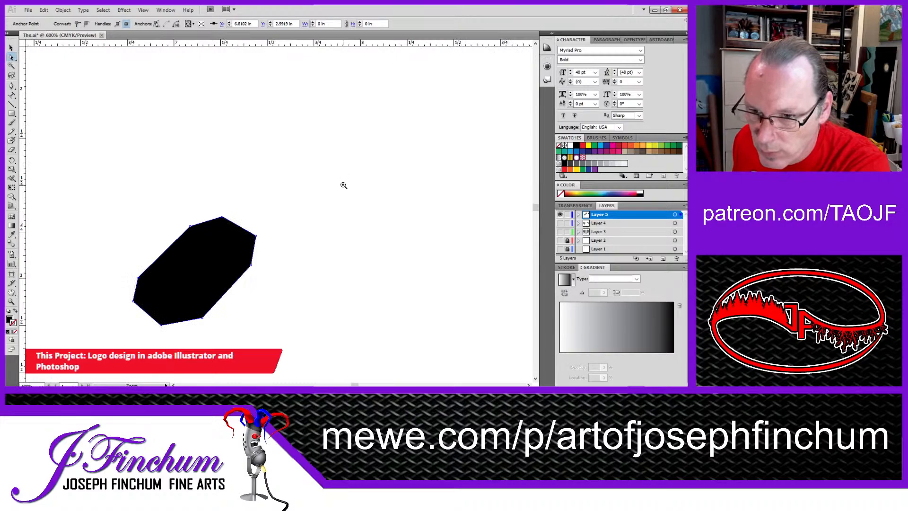
pyautogui.keyDown('ctrl'); pyautogui.click(130, 269); pyautogui.keyUp('ctrl')
pyautogui.keyDown('ctrl'); pyautogui.click(354, 226); pyautogui.keyUp('ctrl')
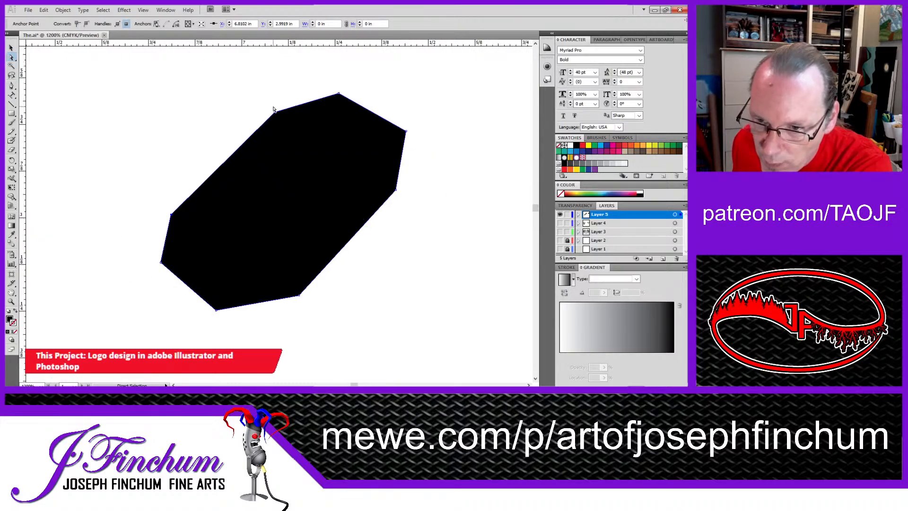
pyautogui.moveTo(275, 112); pyautogui.dragTo(278, 106)
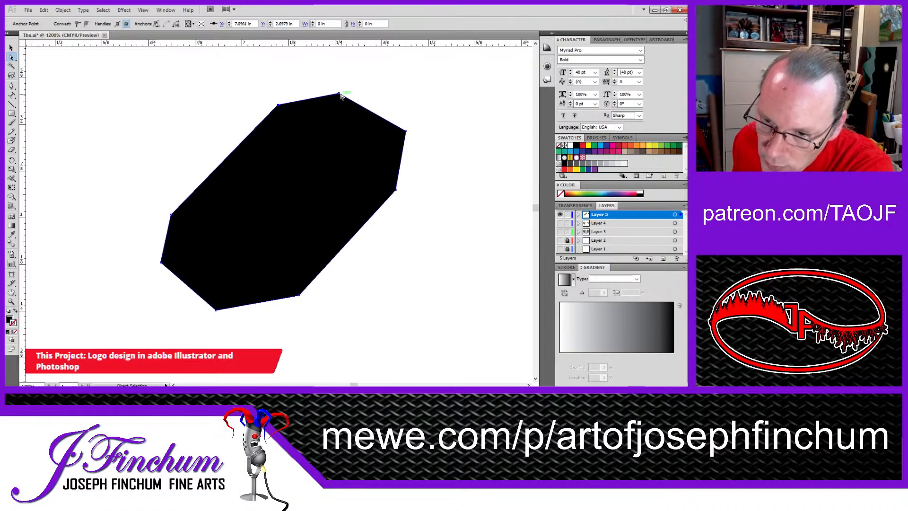
pyautogui.moveTo(341, 96); pyautogui.dragTo(333, 97)
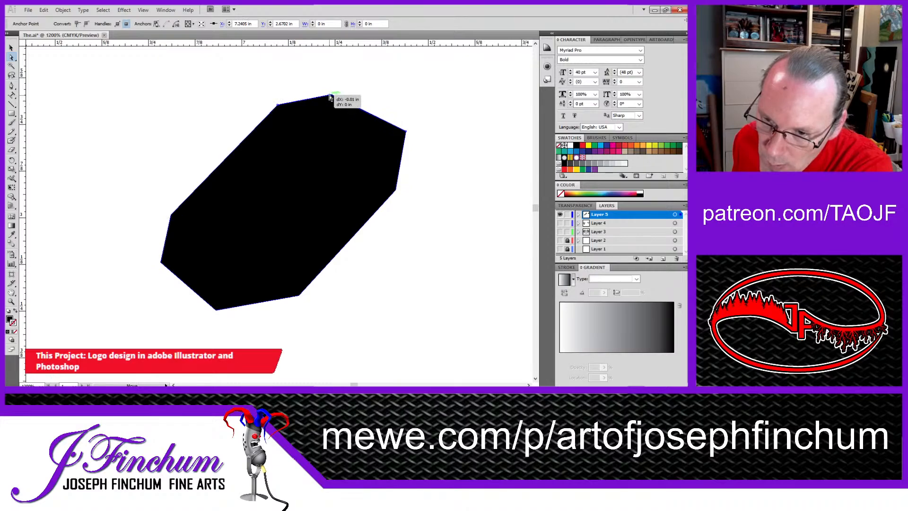
pyautogui.moveTo(405, 132); pyautogui.dragTo(391, 139)
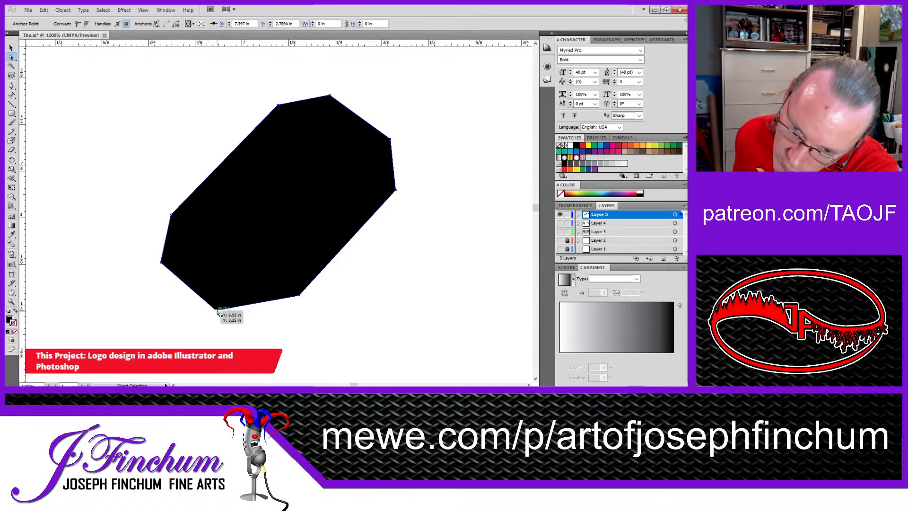
pyautogui.moveTo(217, 311); pyautogui.dragTo(224, 317)
pyautogui.moveTo(161, 262); pyautogui.dragTo(165, 264)
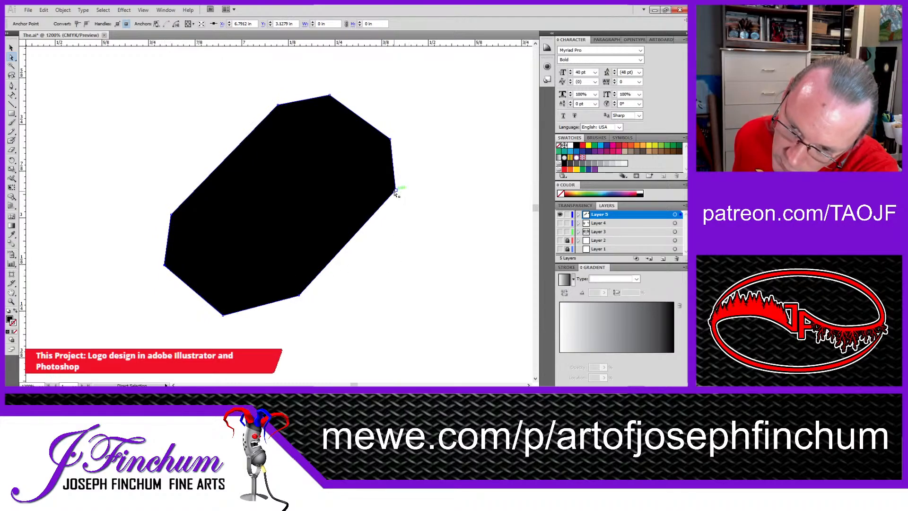
pyautogui.moveTo(396, 194); pyautogui.dragTo(384, 202)
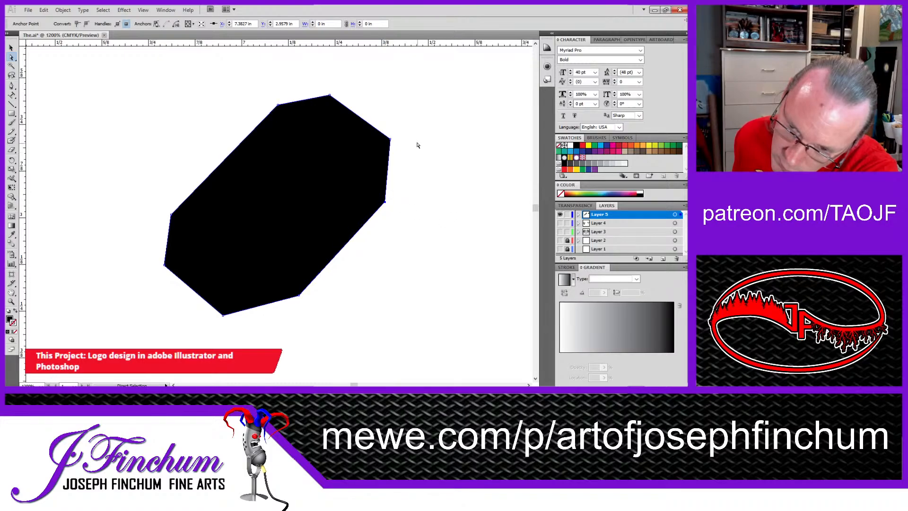
# Step: Draw a closed, black four-sided handle with the Pen tool, running diagonally down and right from the hammer head's lower edge
pyautogui.keyDown('ctrl'); pyautogui.keyDown('alt'); pyautogui.click(310, 193); pyautogui.keyUp('alt'); pyautogui.keyUp('ctrl')
pyautogui.keyDown('ctrl'); pyautogui.keyDown('alt'); pyautogui.click(309, 192); pyautogui.keyUp('alt'); pyautogui.keyUp('ctrl')
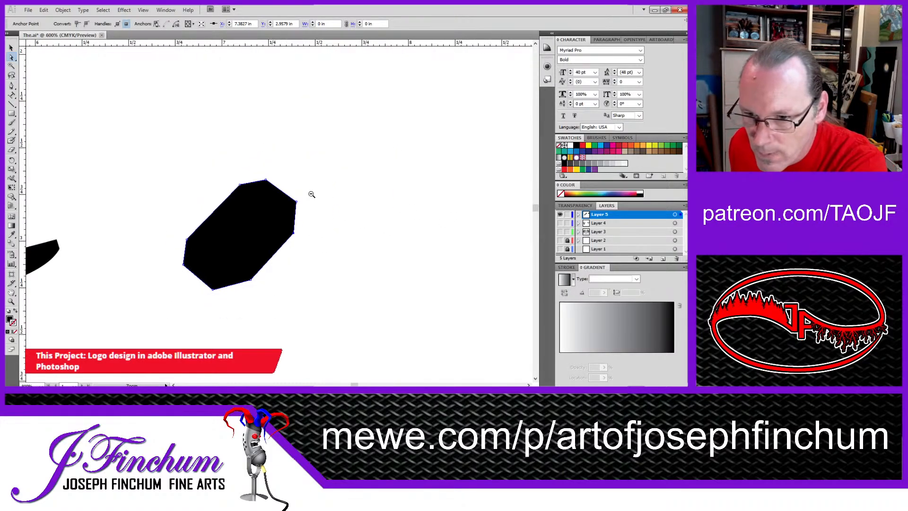
pyautogui.keyDown('ctrl'); pyautogui.keyDown('alt'); pyautogui.click(318, 217); pyautogui.keyUp('alt'); pyautogui.keyUp('ctrl')
pyautogui.keyDown('ctrl'); pyautogui.keyDown('alt'); pyautogui.click(323, 218); pyautogui.keyUp('alt'); pyautogui.keyUp('ctrl')
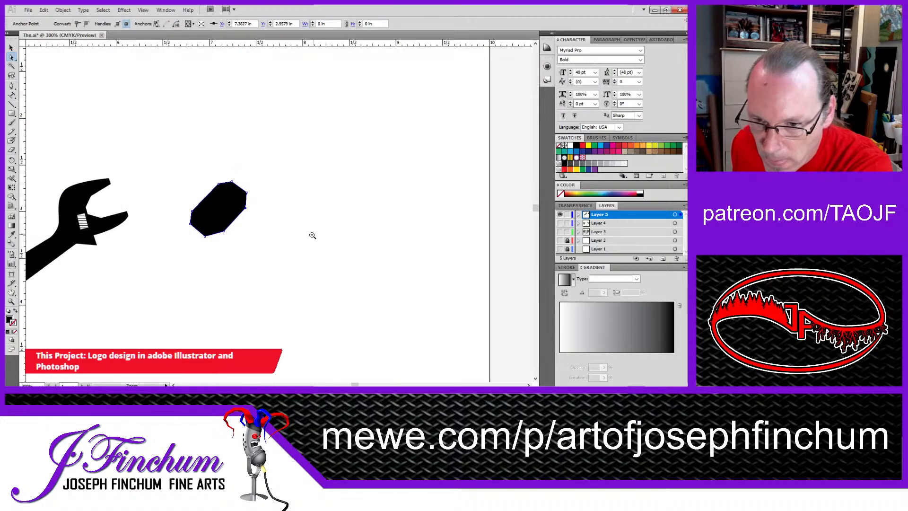
pyautogui.moveTo(251, 235); pyautogui.dragTo(280, 166)
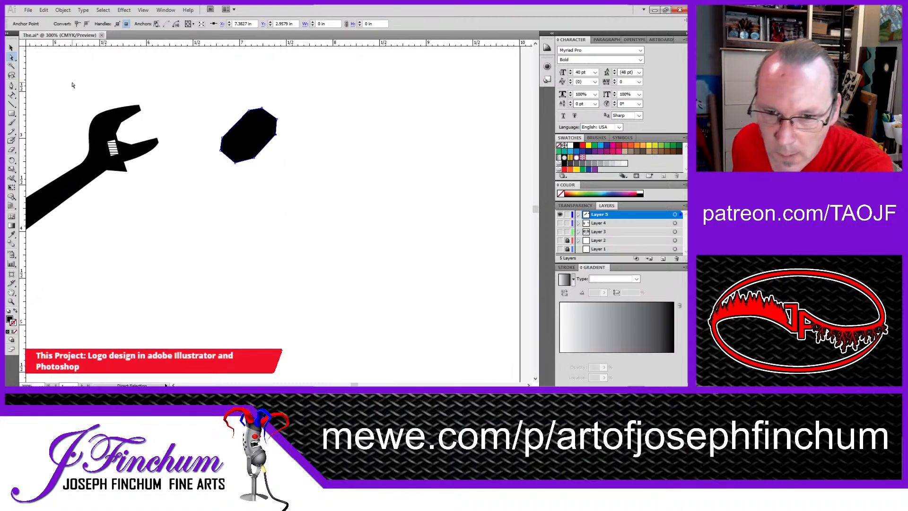
pyautogui.click(11, 86)
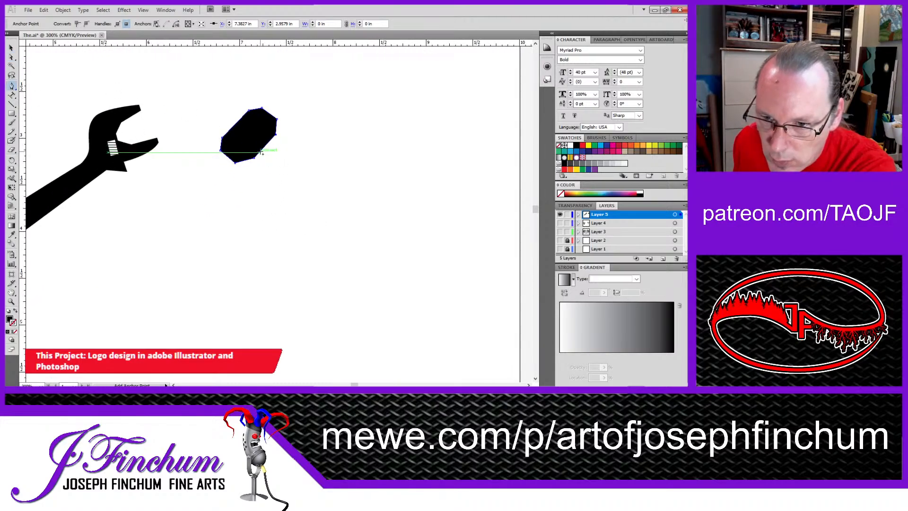
pyautogui.click(320, 206)
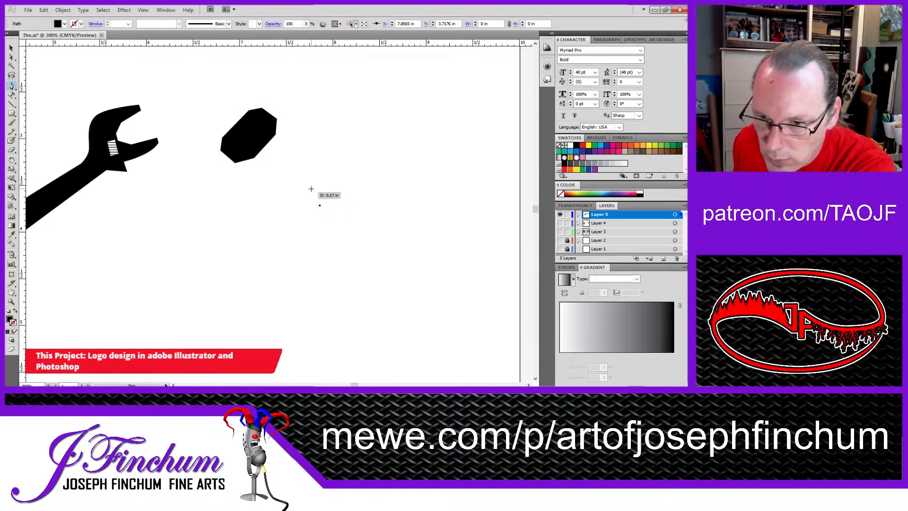
pyautogui.click(260, 153)
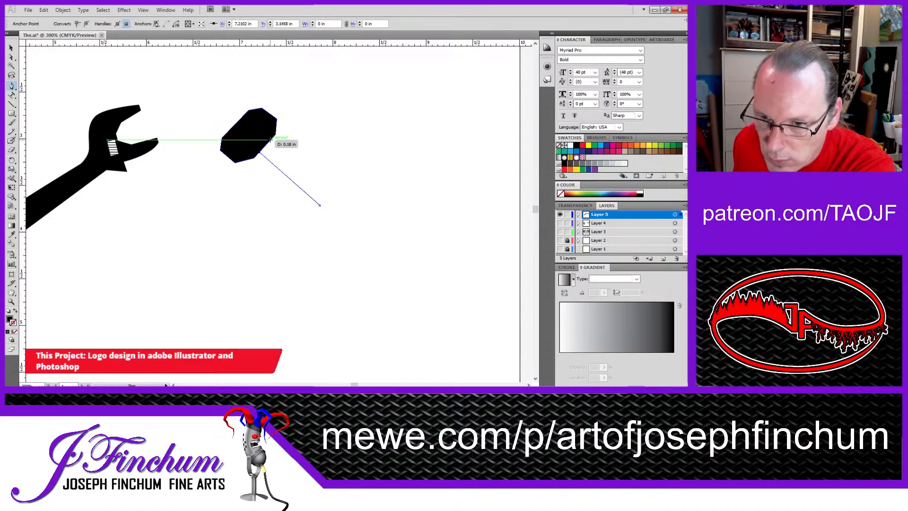
pyautogui.click(270, 140)
pyautogui.click(334, 188)
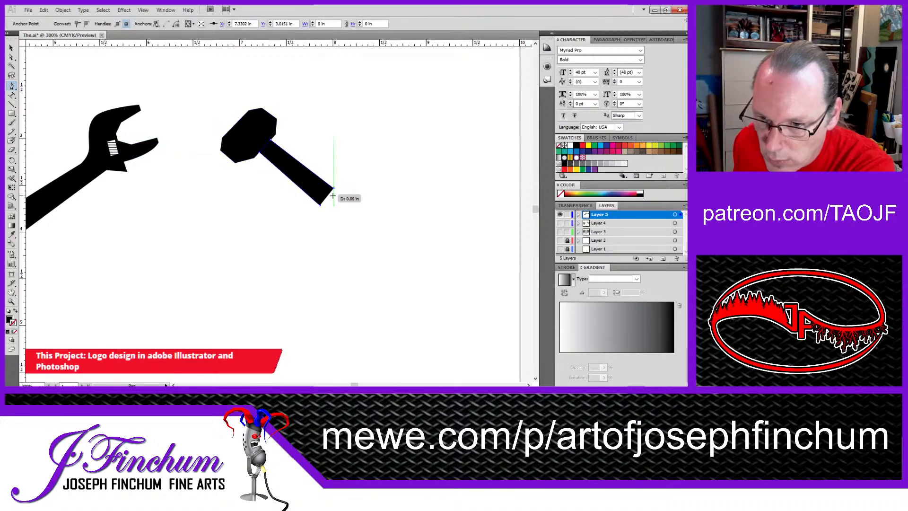
pyautogui.click(319, 205)
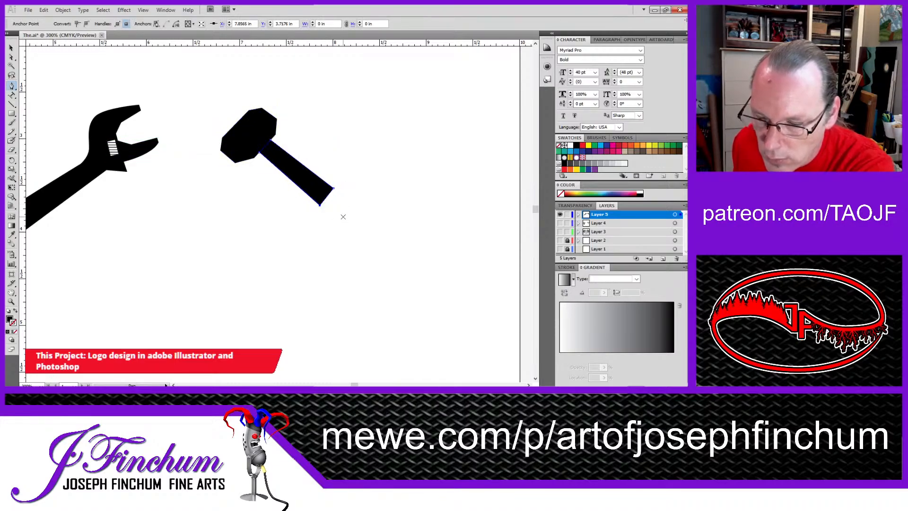
# Step: Select the hammer head and handle together and enlarge them to about 1.78 by 1.54 in
pyautogui.click(226, 202)
pyautogui.click(254, 201)
pyautogui.keyDown('ctrl'); pyautogui.keyDown('alt'); pyautogui.click(266, 199); pyautogui.keyUp('alt'); pyautogui.keyUp('ctrl')
pyautogui.keyDown('ctrl'); pyautogui.keyDown('alt'); pyautogui.click(265, 199); pyautogui.keyUp('alt'); pyautogui.keyUp('ctrl')
pyautogui.keyDown('ctrl'); pyautogui.keyDown('alt'); pyautogui.click(265, 199); pyautogui.keyUp('alt'); pyautogui.keyUp('ctrl')
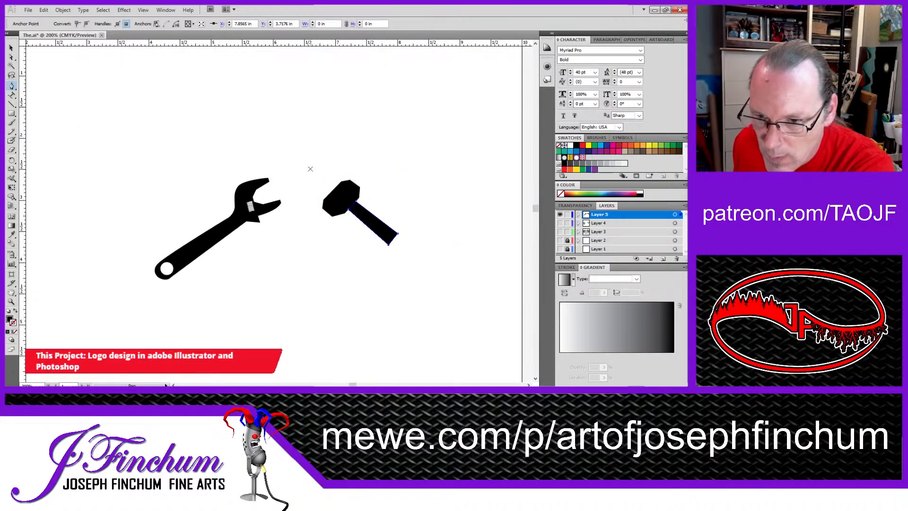
pyautogui.press('v')
pyautogui.moveTo(305, 156); pyautogui.dragTo(410, 261)
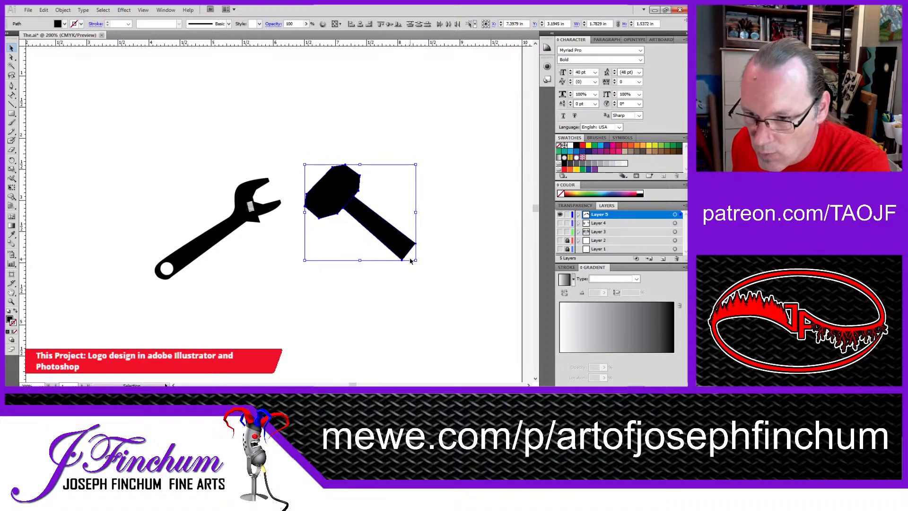
# Step: Lengthen the hammer's handle by scaling it outward, and extend its upper end into the head
pyautogui.click(389, 236)
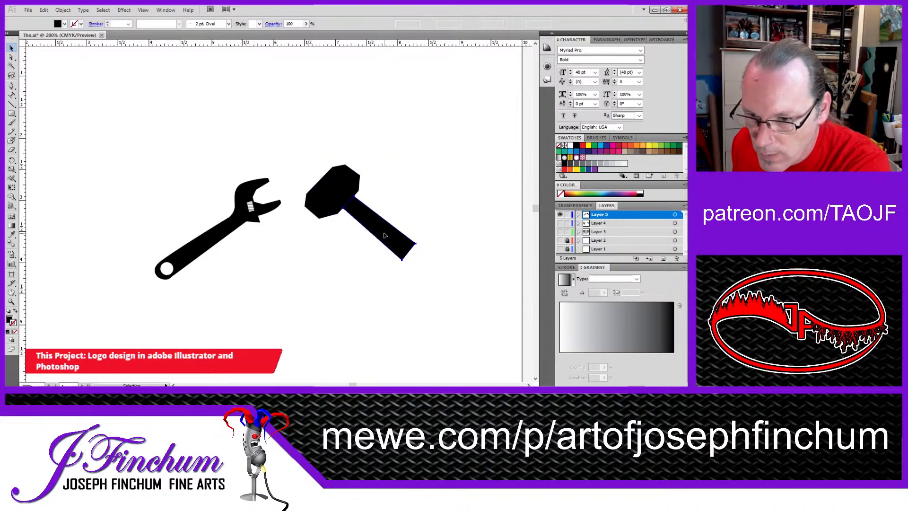
pyautogui.moveTo(415, 259); pyautogui.dragTo(430, 275)
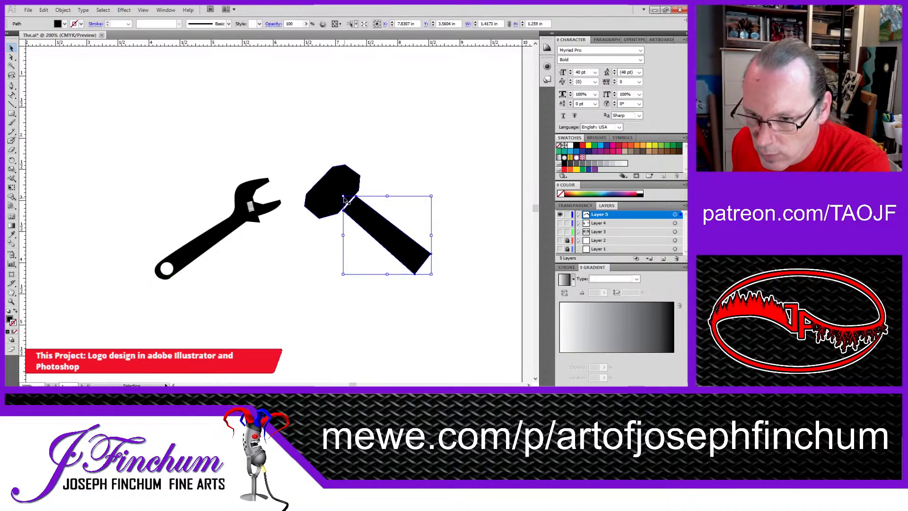
pyautogui.moveTo(343, 195); pyautogui.dragTo(338, 193)
pyautogui.click(434, 163)
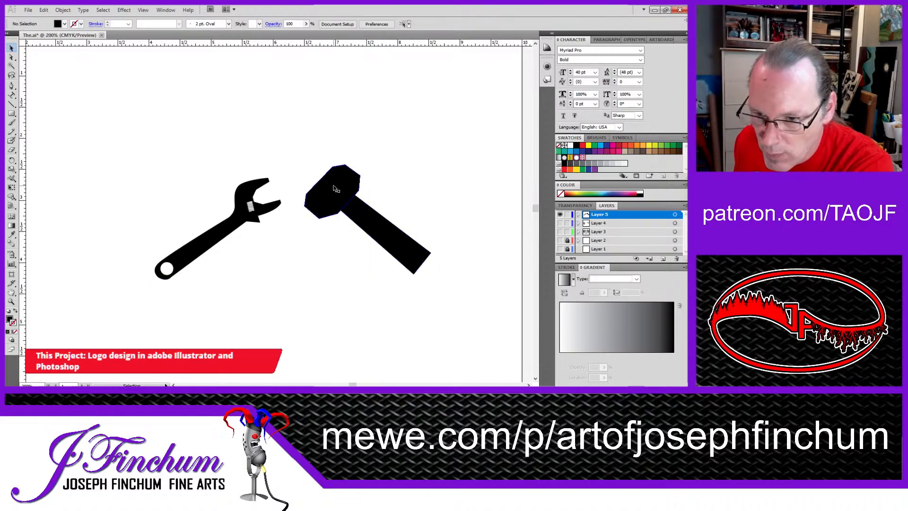
# Step: Group the hammer head with its handle, and group all parts of the wrench
pyautogui.click(334, 187)
pyautogui.keyDown('shift'); pyautogui.click(359, 205); pyautogui.keyUp('shift')
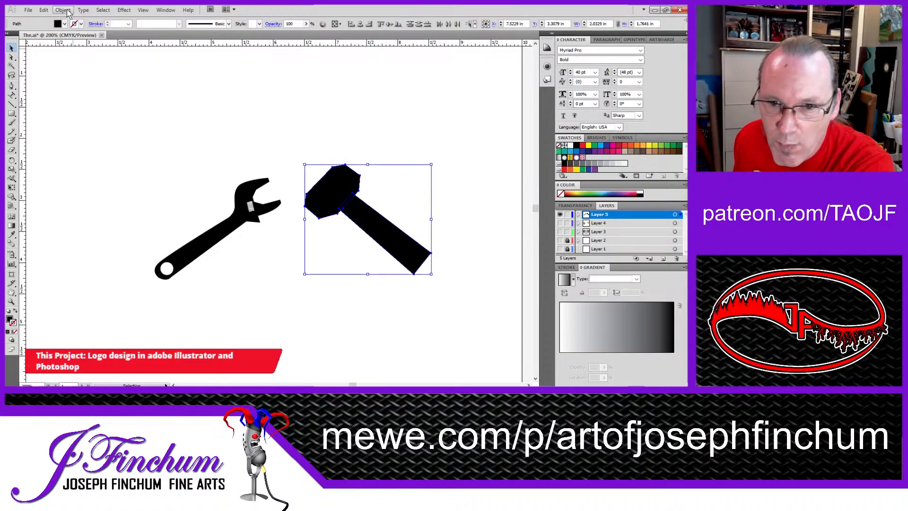
pyautogui.moveTo(72, 146); pyautogui.dragTo(282, 296)
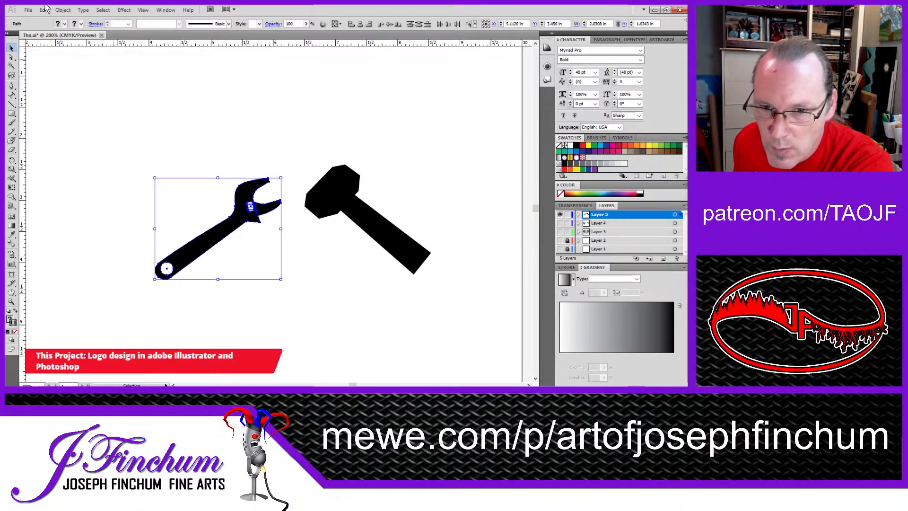
pyautogui.click(63, 11)
pyautogui.click(77, 43)
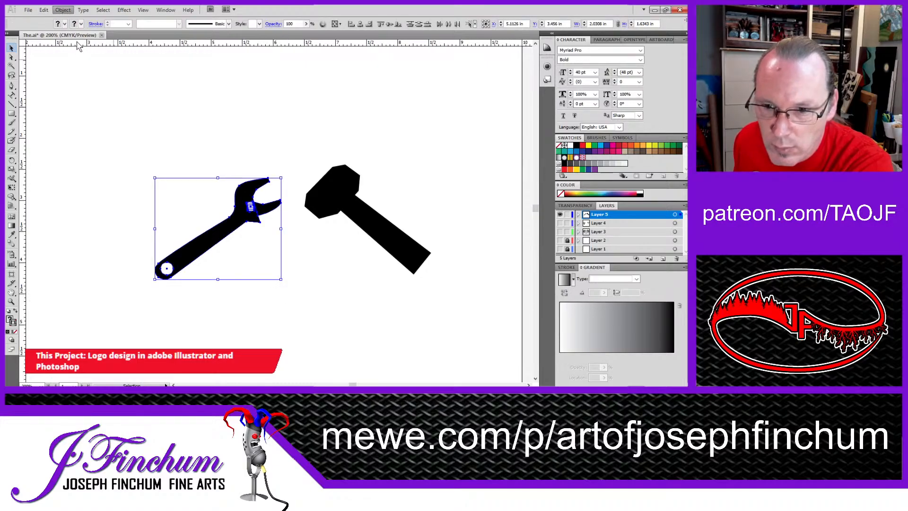
pyautogui.click(239, 122)
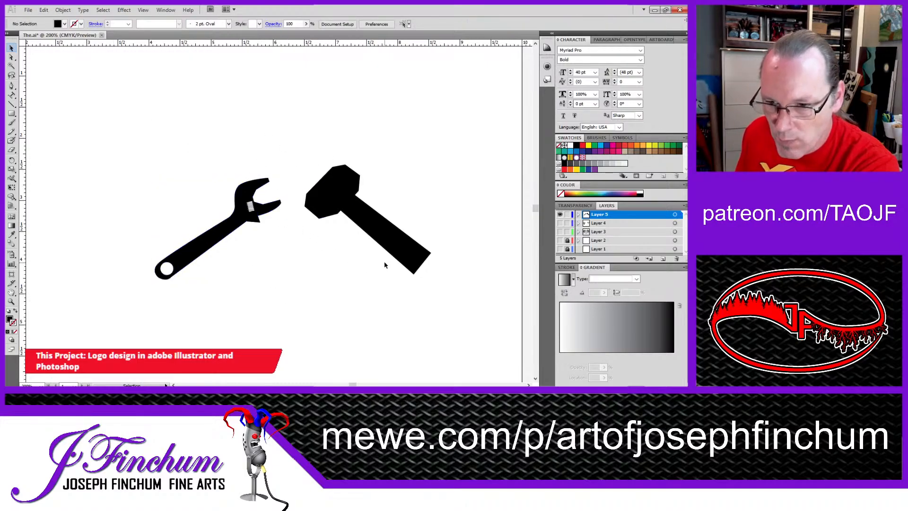
# Step: Ungroup the hammer and scale its handle slightly narrower in width
pyautogui.click(399, 245)
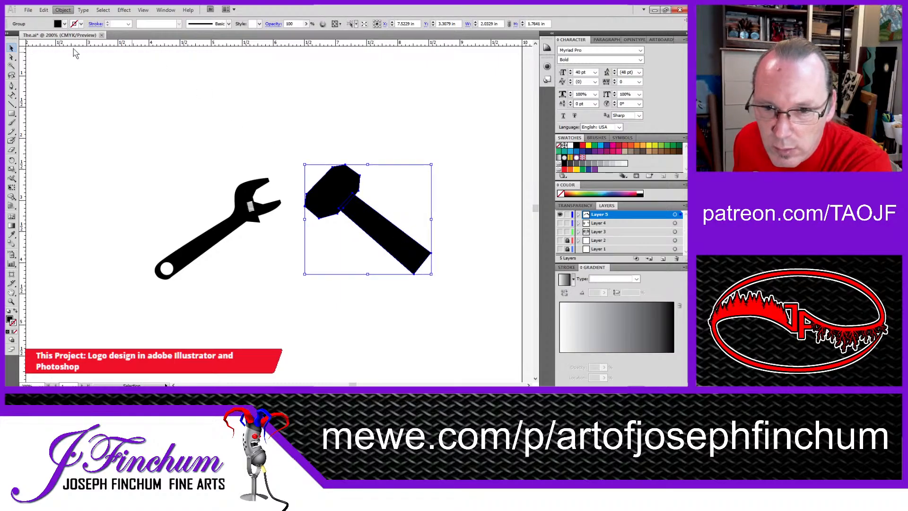
pyautogui.click(452, 206)
pyautogui.click(371, 224)
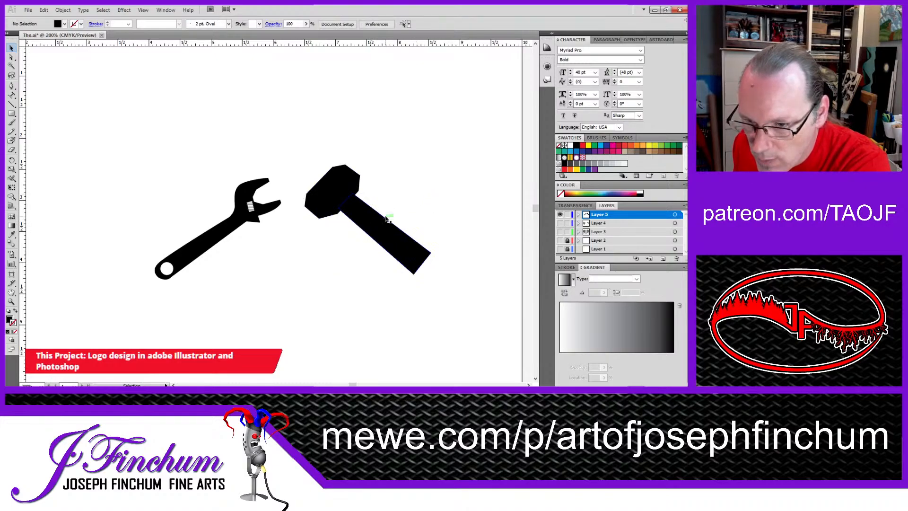
pyautogui.moveTo(428, 195)
pyautogui.mouseDown()
pyautogui.moveTo(417, 202)
pyautogui.moveTo(422, 192)
pyautogui.mouseUp()
pyautogui.click(462, 195)
# Step: Slim the hammer's handle by adjusting its edge with Direct Selection, and nudge the head's lowest corner anchor slightly inward
pyautogui.press('a')
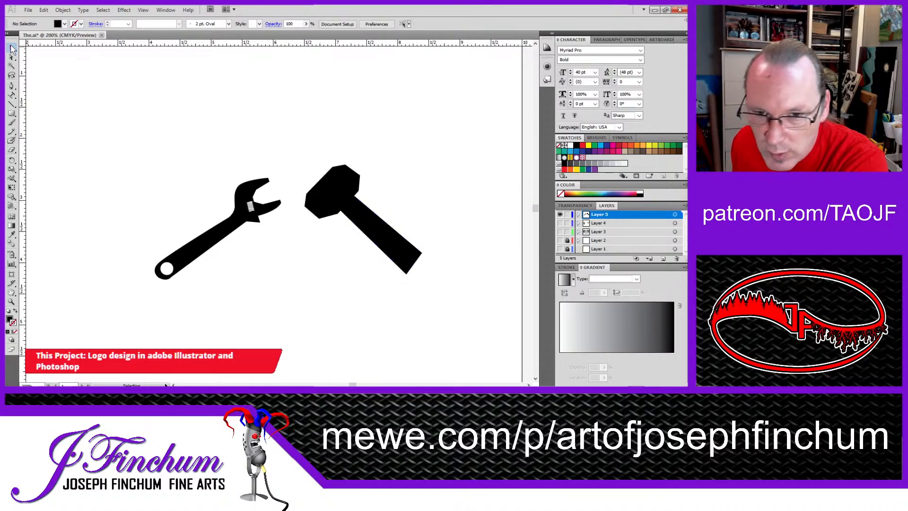
pyautogui.click(370, 223)
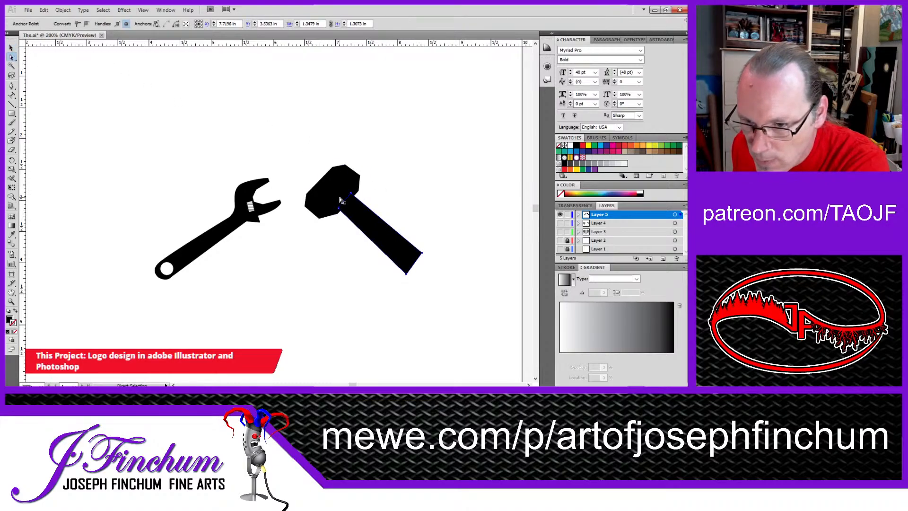
pyautogui.moveTo(386, 224); pyautogui.dragTo(379, 230)
pyautogui.click(441, 197)
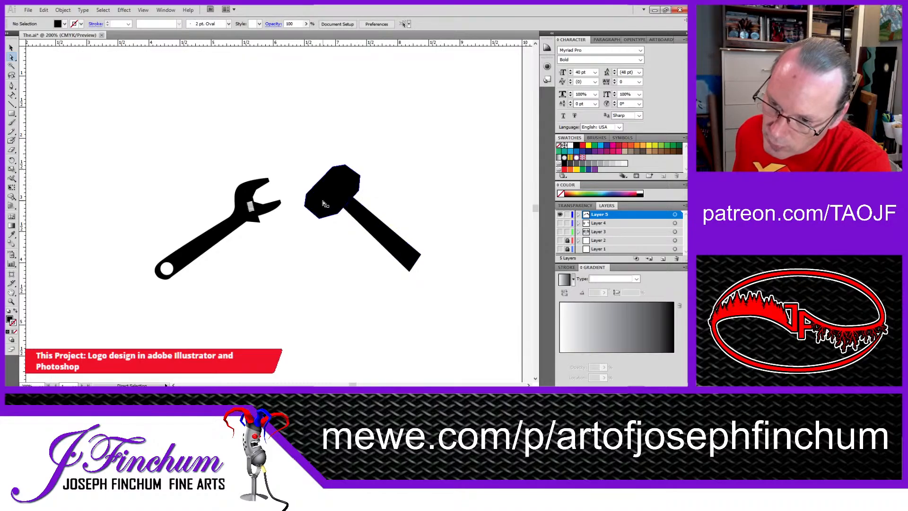
pyautogui.moveTo(320, 219); pyautogui.dragTo(321, 218)
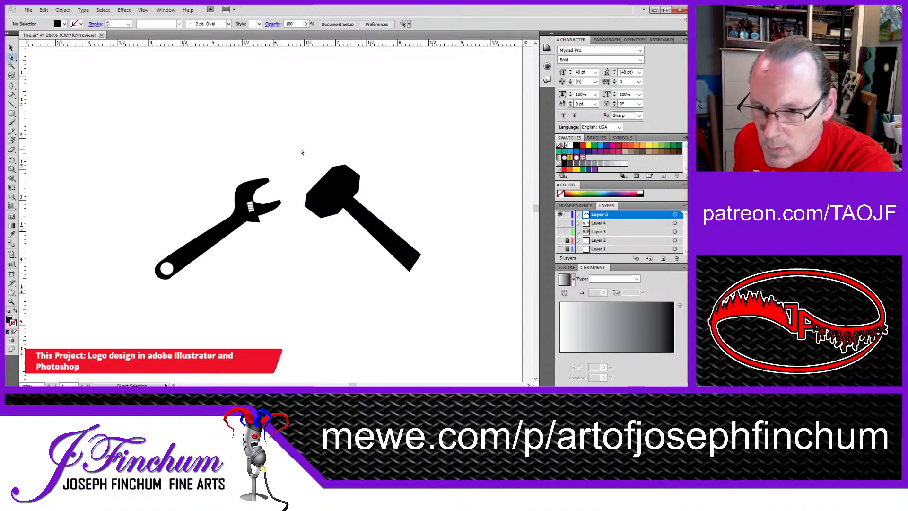
# Step: Move the whole hammer over the wrench so that their handles cross in an X
pyautogui.moveTo(300, 150); pyautogui.dragTo(438, 284)
pyautogui.moveTo(385, 235); pyautogui.dragTo(225, 243)
pyautogui.click(340, 249)
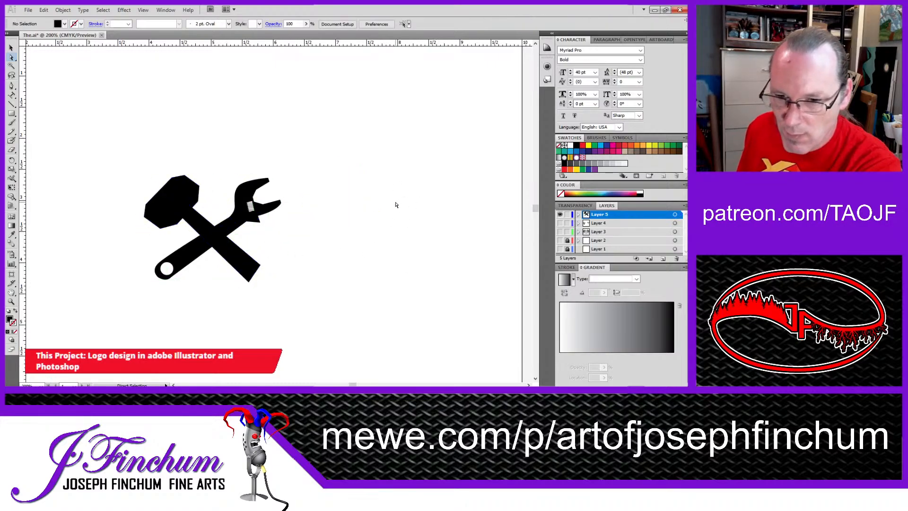
# Step: Copy the crossed hammer and wrench, switch to the Photoshop logo document and paste them as a new layer
pyautogui.click(12, 48)
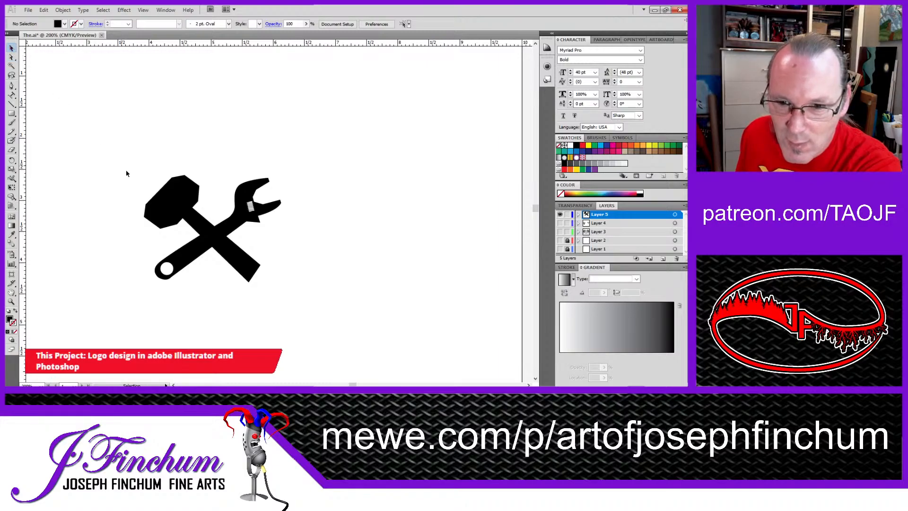
pyautogui.moveTo(119, 148); pyautogui.dragTo(321, 178)
pyautogui.scroll(-3, 331, 293)
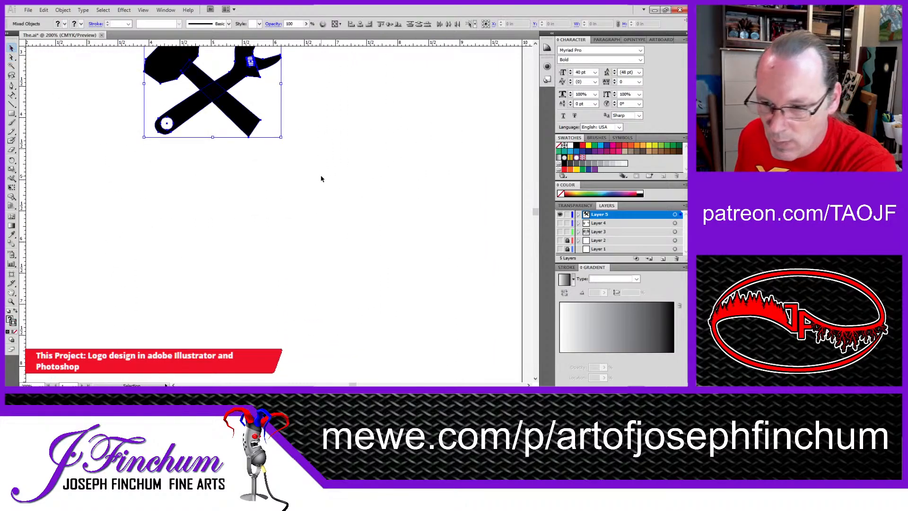
pyautogui.press('a')
pyautogui.press('v')
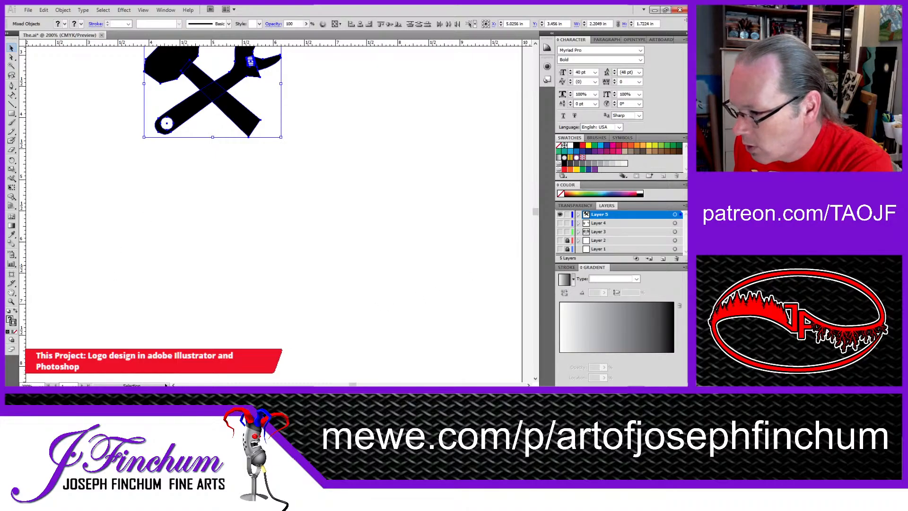
pyautogui.hotkey('alt', 'Tab')
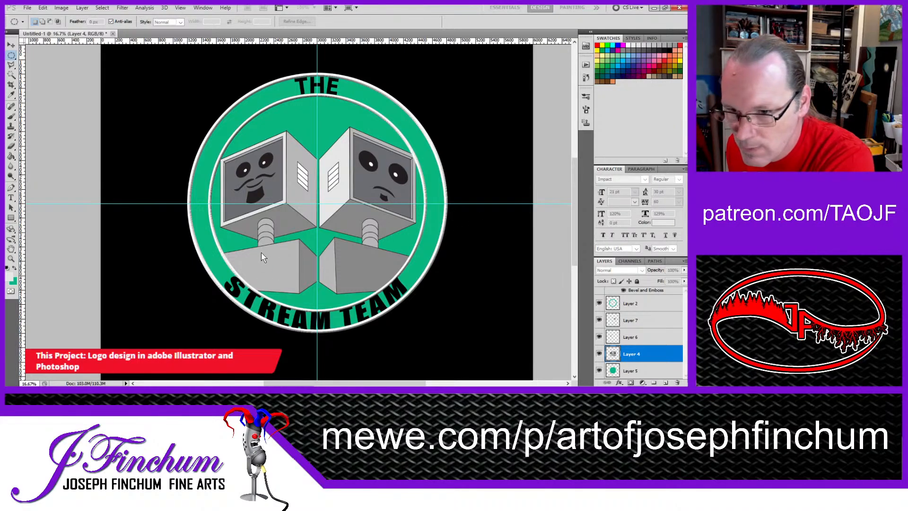
pyautogui.hotkey('ctrl', 'v')
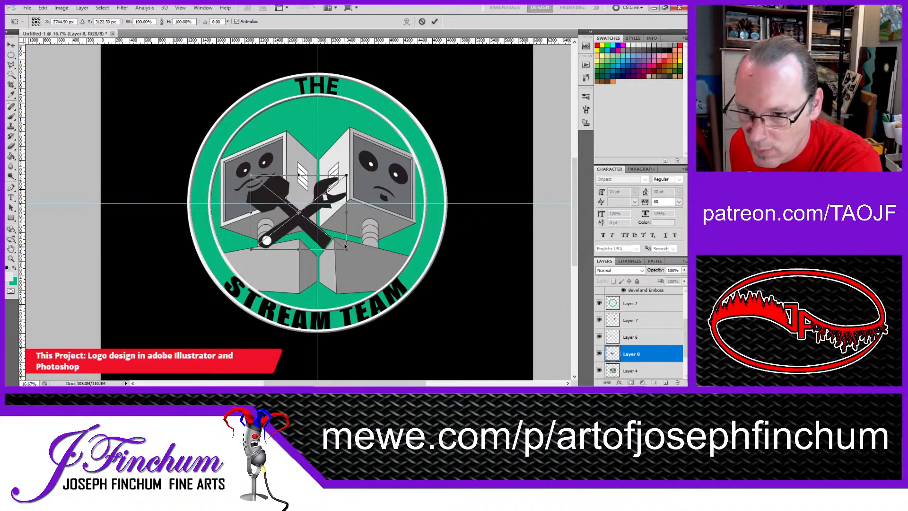
# Step: Scale the pasted tools to about 32%, place them on the left monitor's base and skew them to follow its slanted face
pyautogui.moveTo(348, 251); pyautogui.dragTo(287, 272)
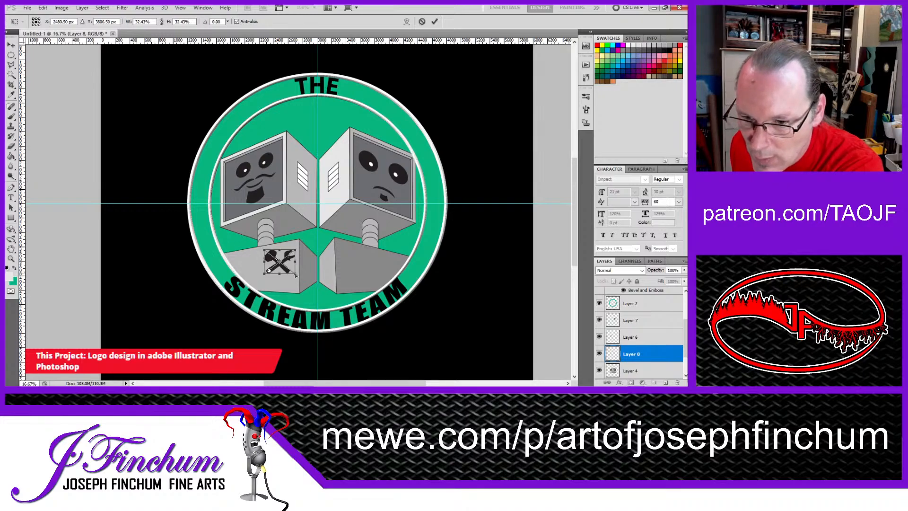
pyautogui.moveTo(295, 274); pyautogui.dragTo(295, 270)
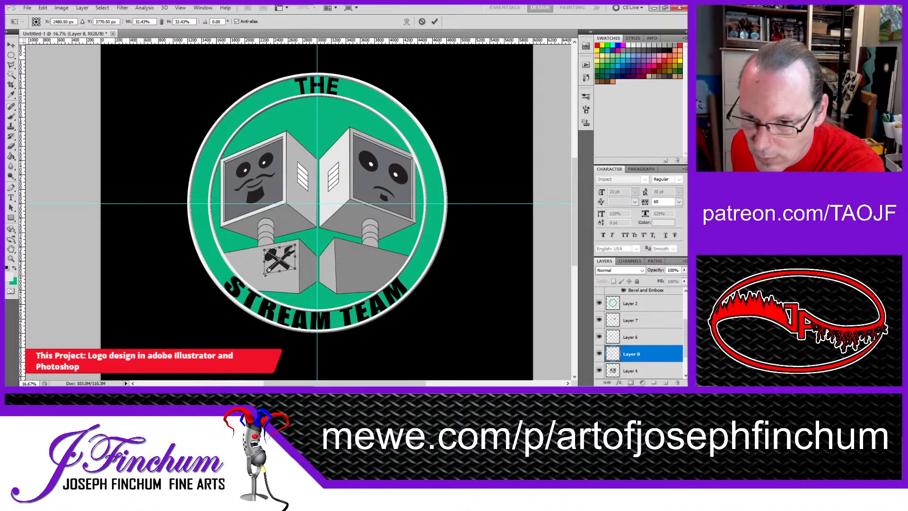
pyautogui.moveTo(265, 273); pyautogui.dragTo(266, 274)
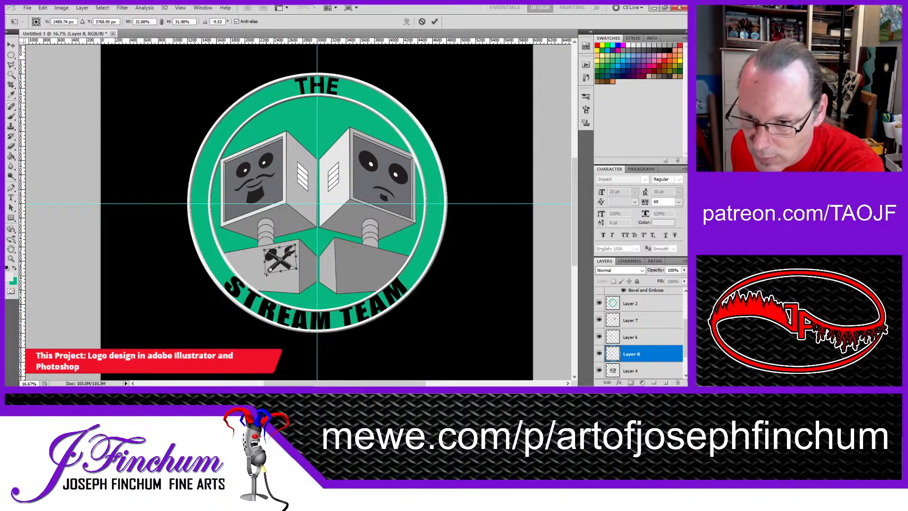
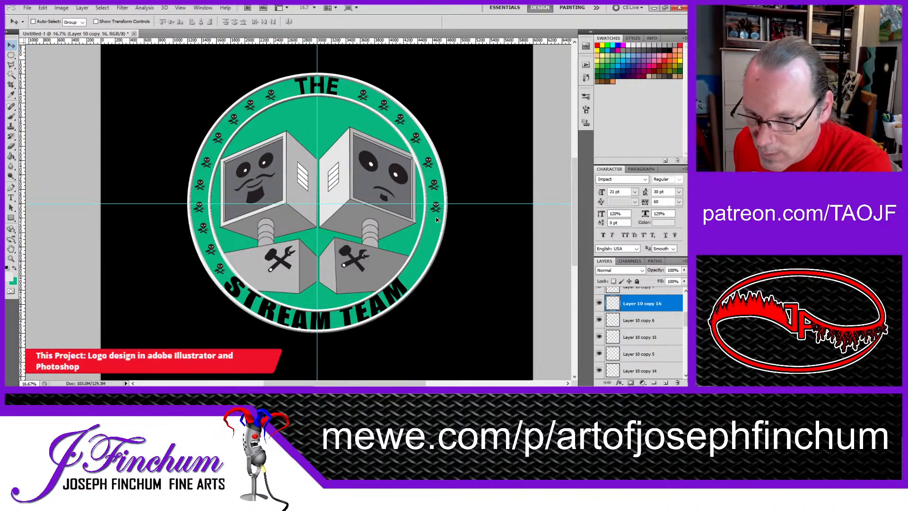
# Step: Duplicate the three lowest skull emblems on the ring's left side and place the copies at the mirrored spots on its right side
pyautogui.hotkey('ctrl', 'j')
pyautogui.scroll(2, 643, 341)
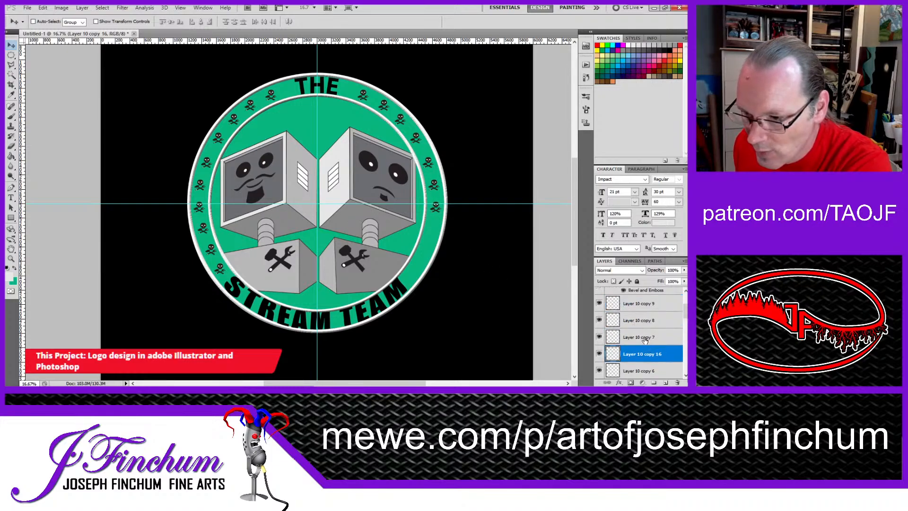
pyautogui.click(644, 338)
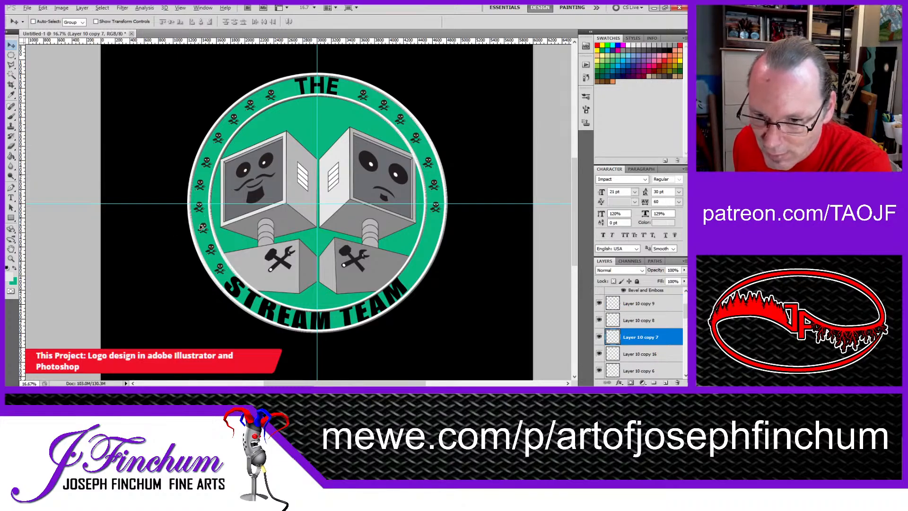
pyautogui.moveTo(202, 230); pyautogui.dragTo(427, 252)
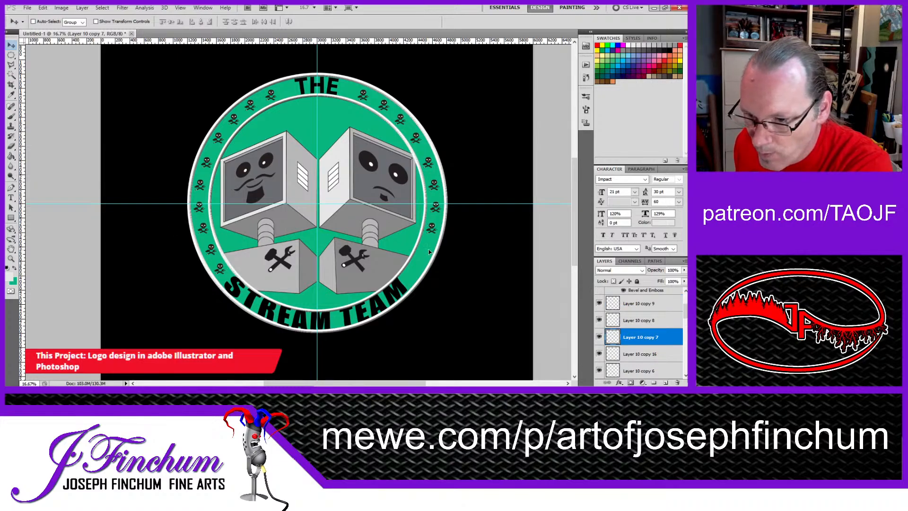
pyautogui.hotkey('ctrl', 'j')
pyautogui.hotkey('alt', ']')
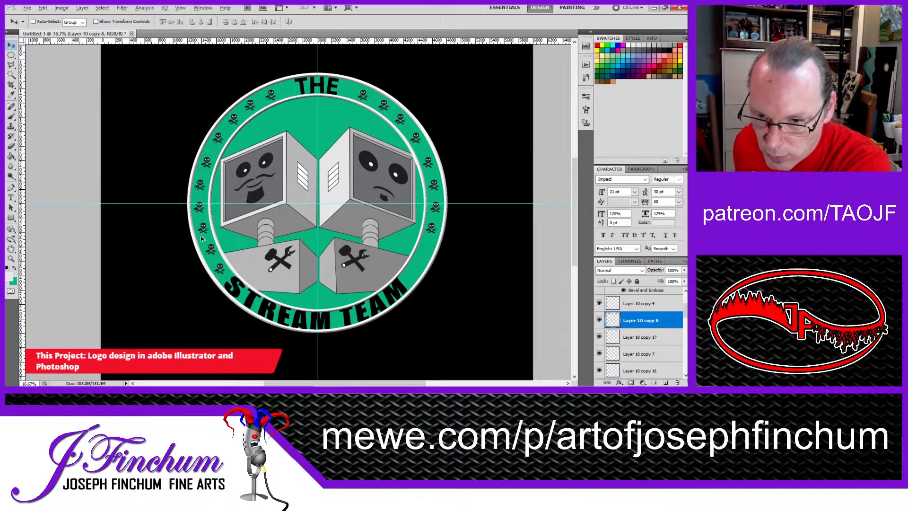
pyautogui.moveTo(211, 251); pyautogui.dragTo(425, 250)
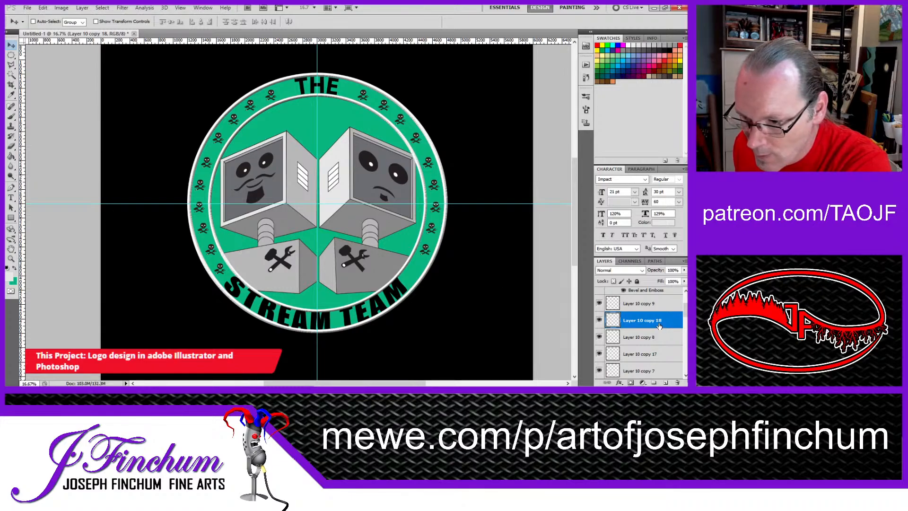
pyautogui.hotkey('alt', ']')
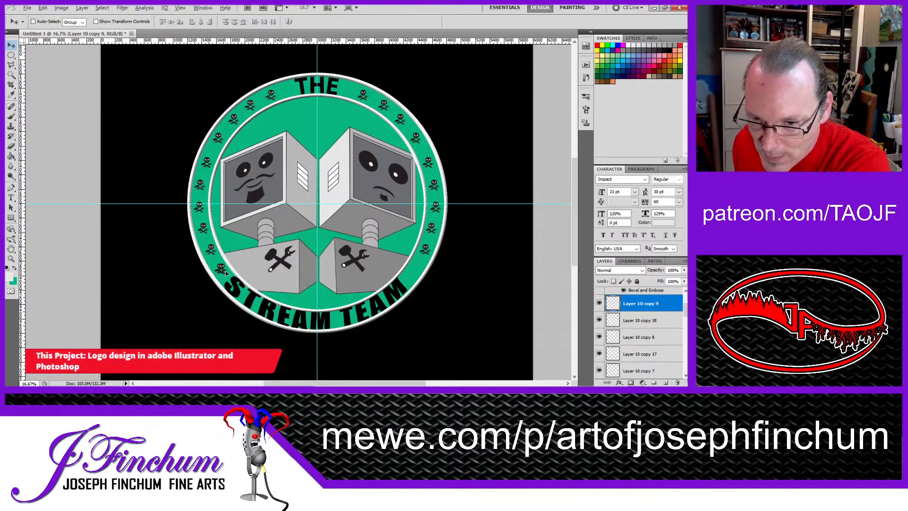
pyautogui.moveTo(226, 274); pyautogui.dragTo(415, 274)
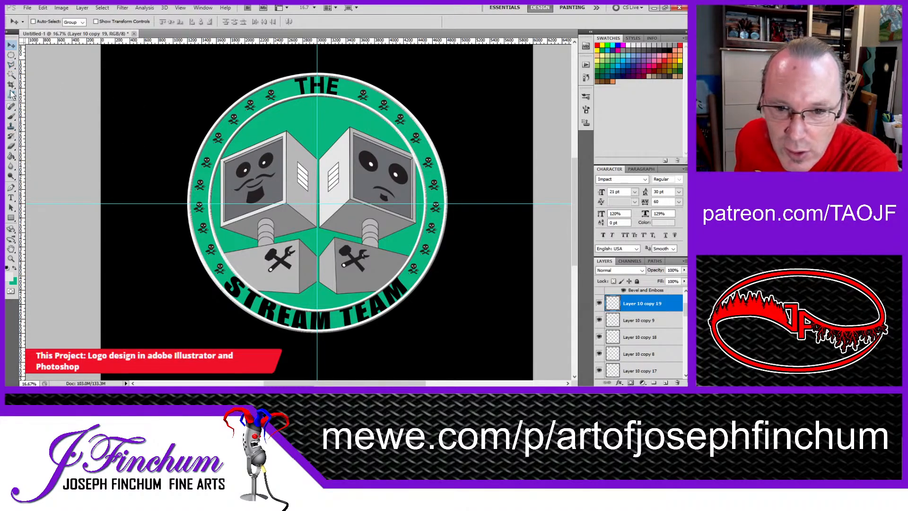
pyautogui.click(11, 75)
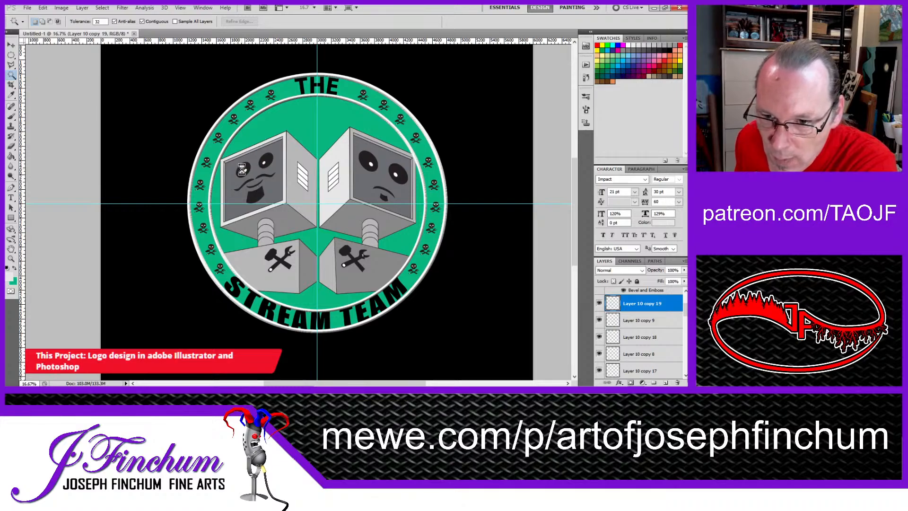
pyautogui.click(413, 268)
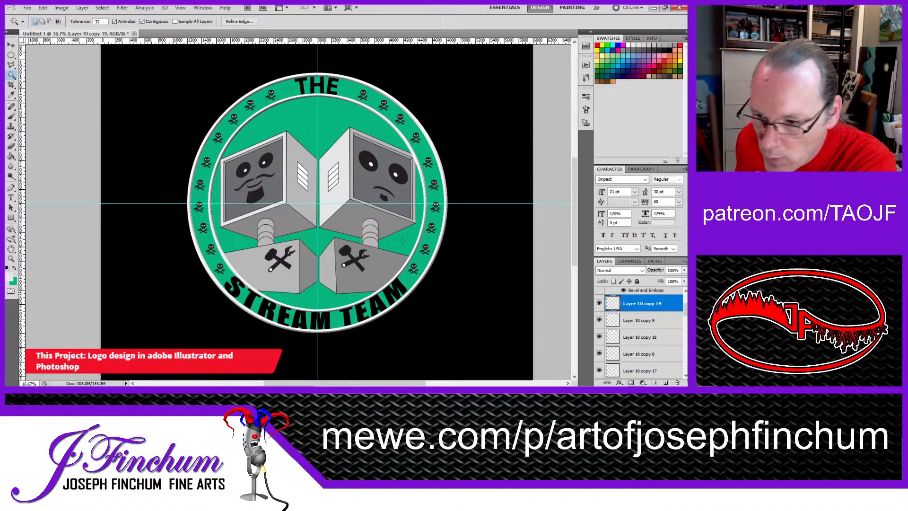
pyautogui.hotkey('ctrl', 'd')
# Step: Identify the layer holding the left monitor's face by toggling layer visibility, and make Layer 6 active
pyautogui.scroll(-5, 645, 333)
pyautogui.scroll(-10, 645, 332)
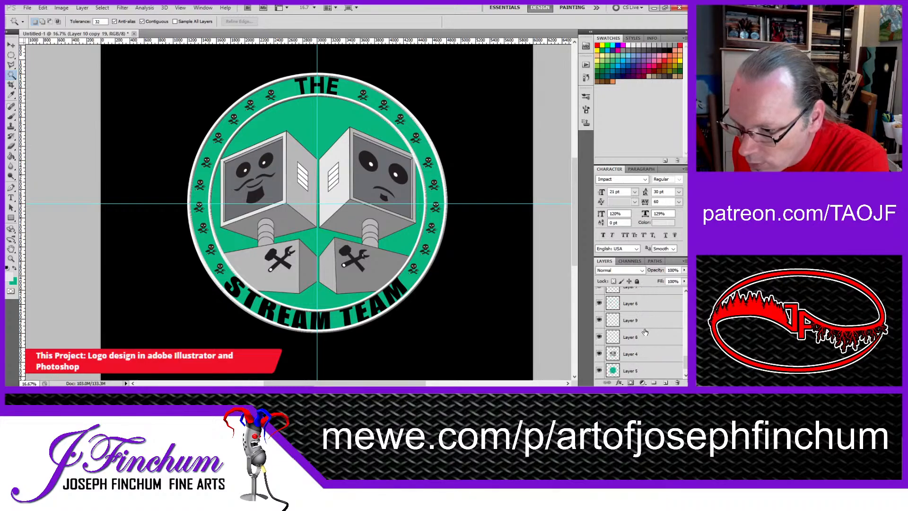
pyautogui.scroll(-1, 645, 332)
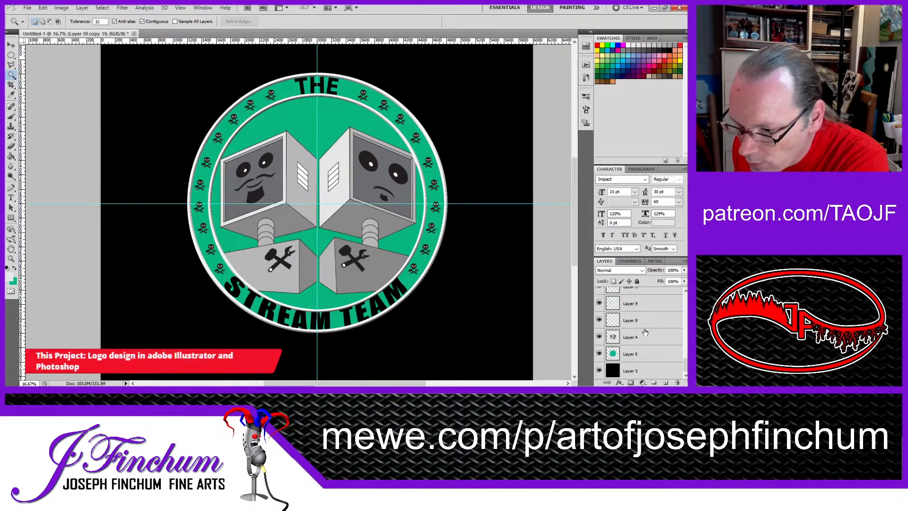
pyautogui.click(600, 321)
pyautogui.click(599, 320)
pyautogui.scroll(1, 600, 320)
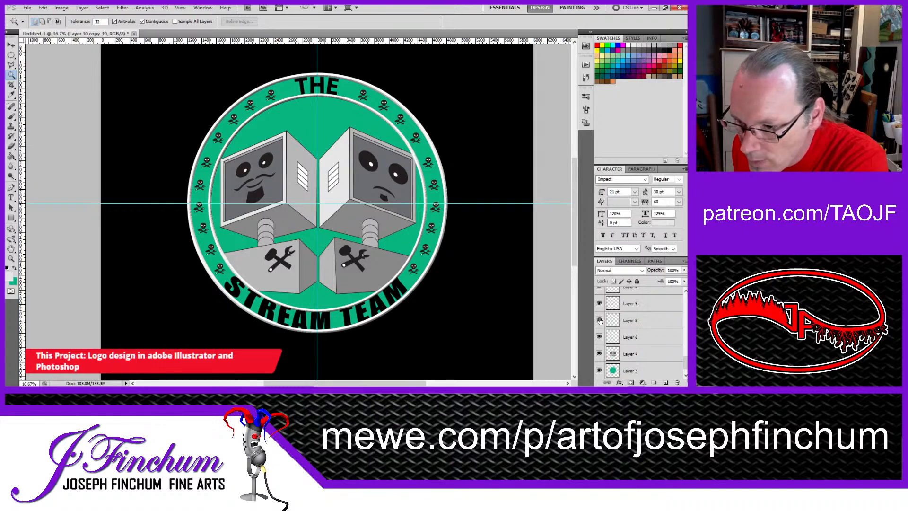
pyautogui.click(600, 303)
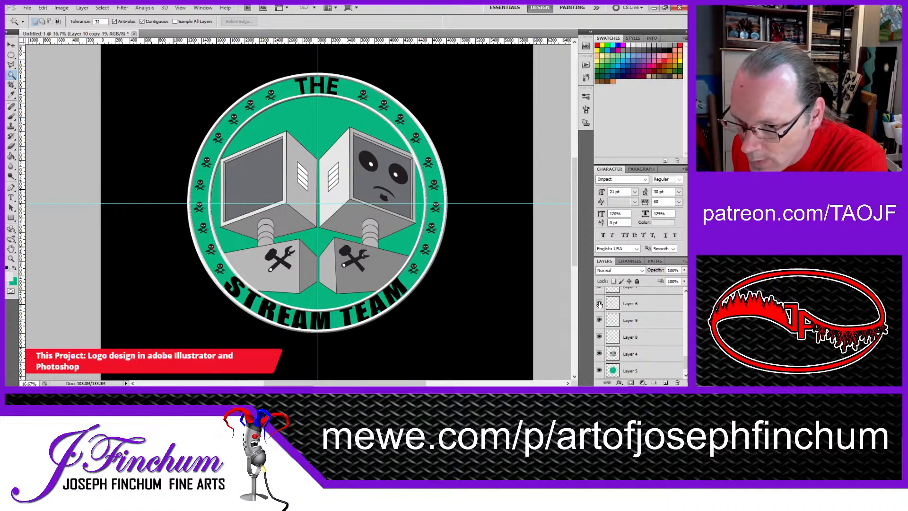
pyautogui.click(600, 303)
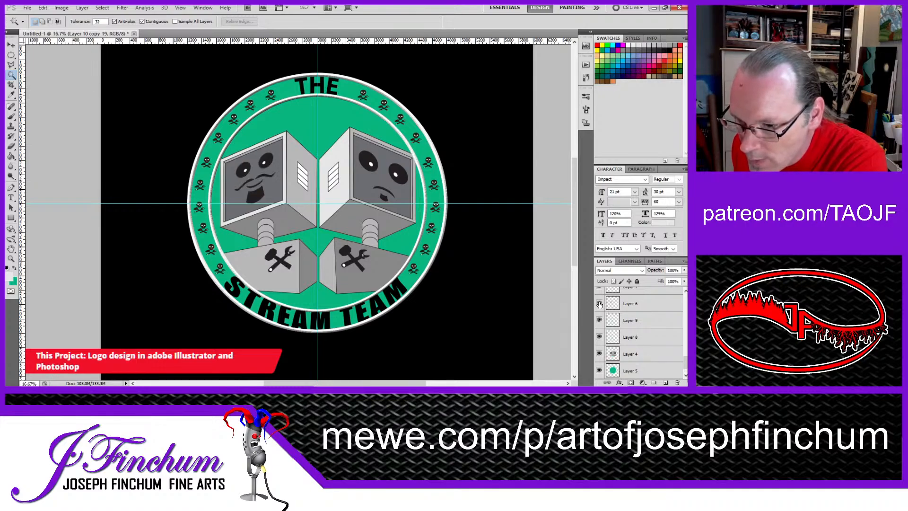
pyautogui.click(637, 306)
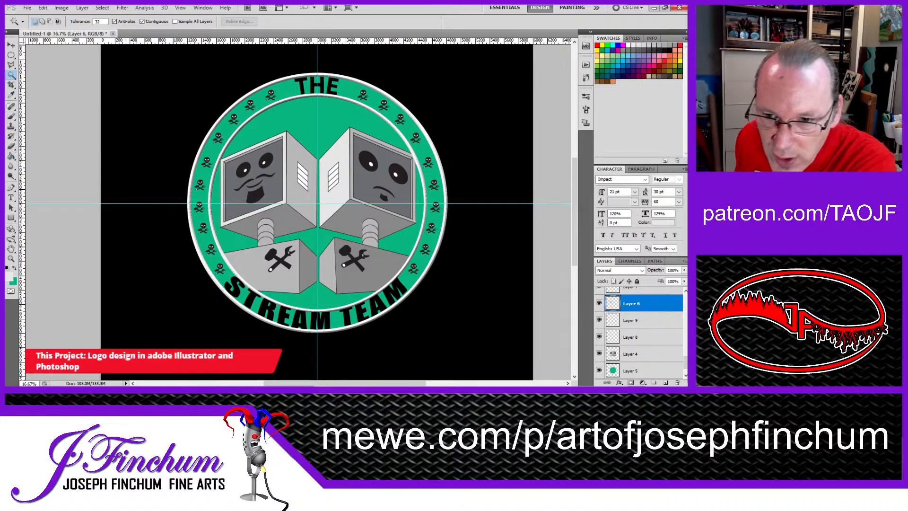
# Step: Select the left face's eyes, moustache and beard with the Magic Wand and paint them solid black with the Brush
pyautogui.keyDown('shift'); pyautogui.click(245, 164); pyautogui.keyUp('shift')
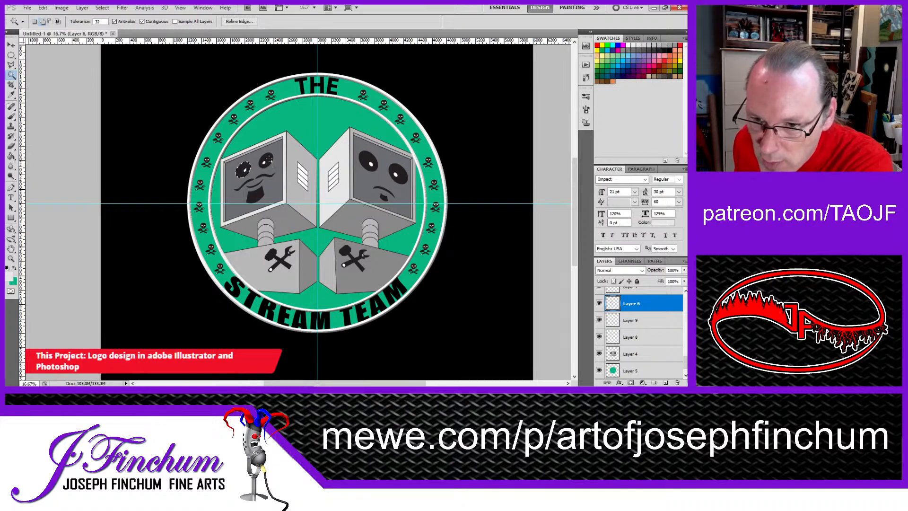
pyautogui.keyDown('shift'); pyautogui.click(265, 176); pyautogui.keyUp('shift')
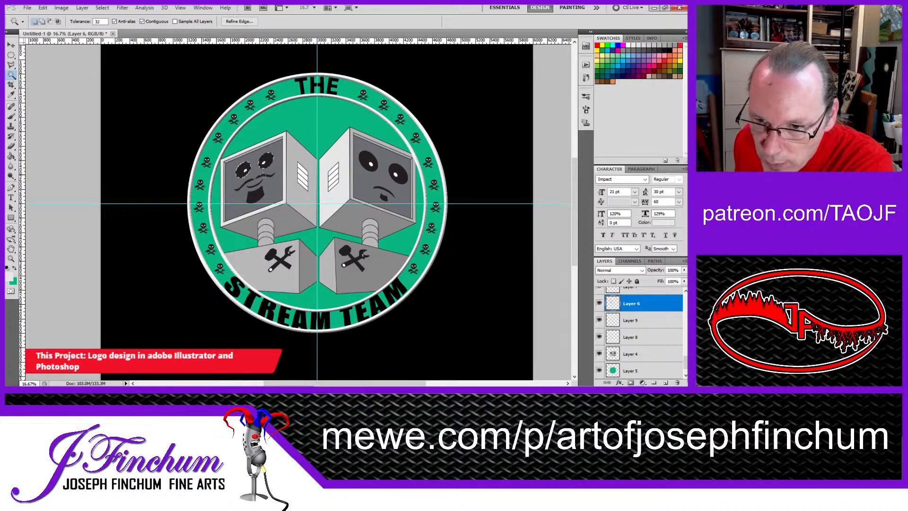
pyautogui.keyDown('shift'); pyautogui.click(250, 183); pyautogui.keyUp('shift')
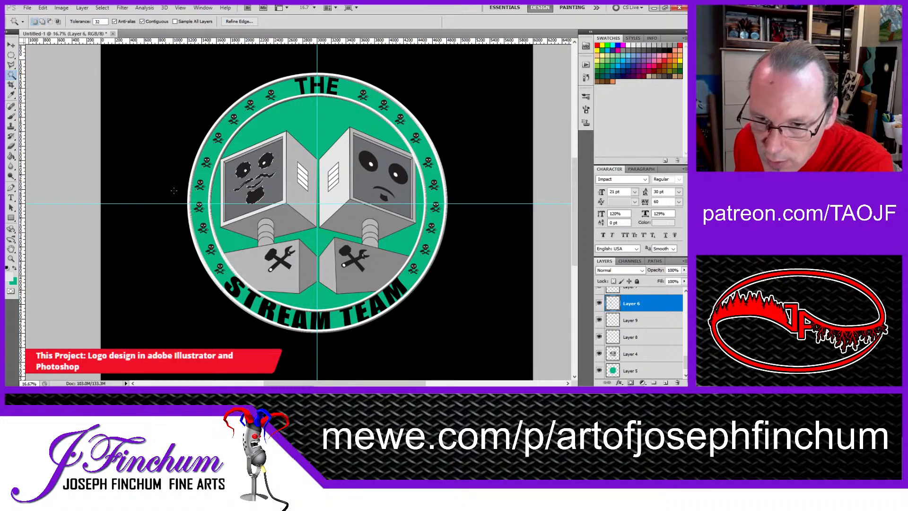
pyautogui.click(11, 117)
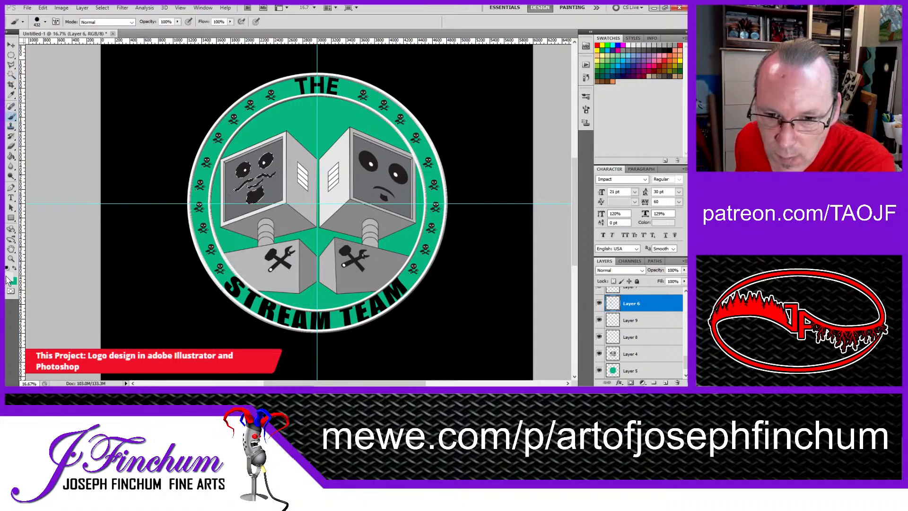
pyautogui.press('i')
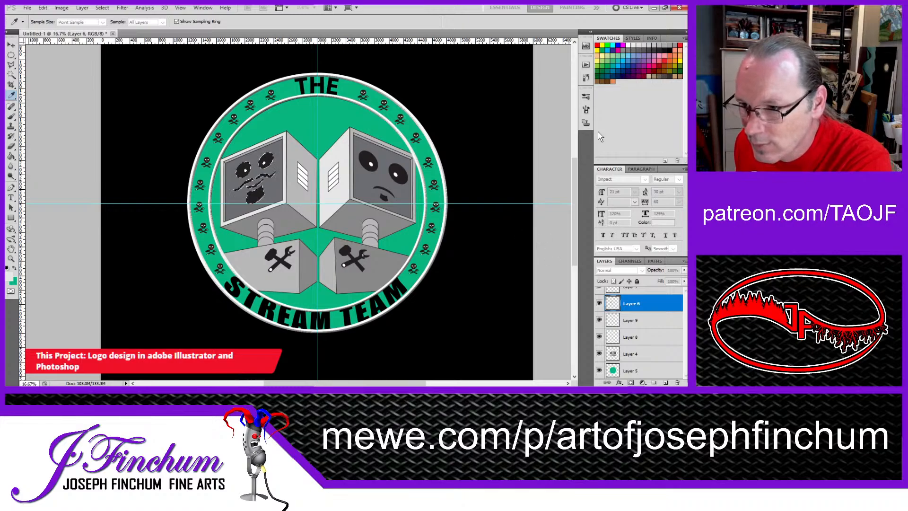
pyautogui.press('b')
pyautogui.keyDown('alt'); pyautogui.click(295, 148); pyautogui.keyUp('alt')
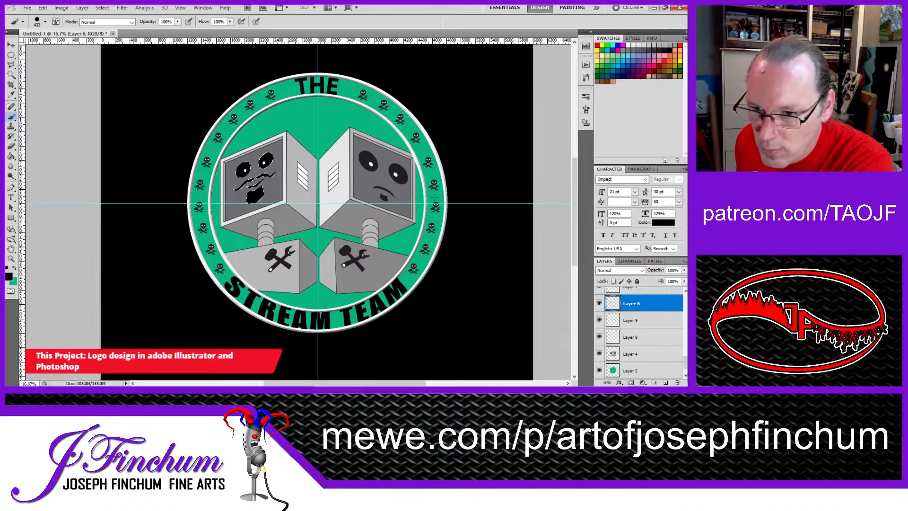
# Step: On Layer 7, select the right face's eyes, mouth and chin patch with the Magic Wand, paint them solid black and deselect
pyautogui.click(630, 291)
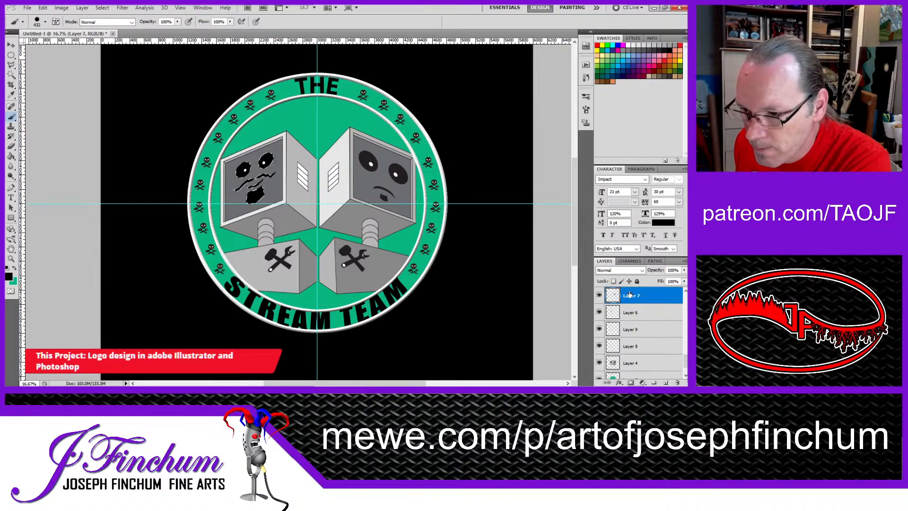
pyautogui.click(11, 75)
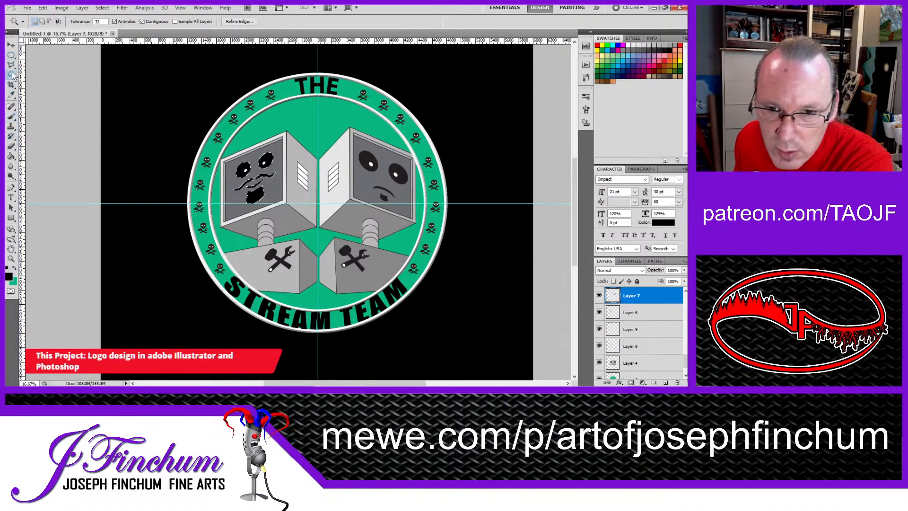
pyautogui.click(367, 161)
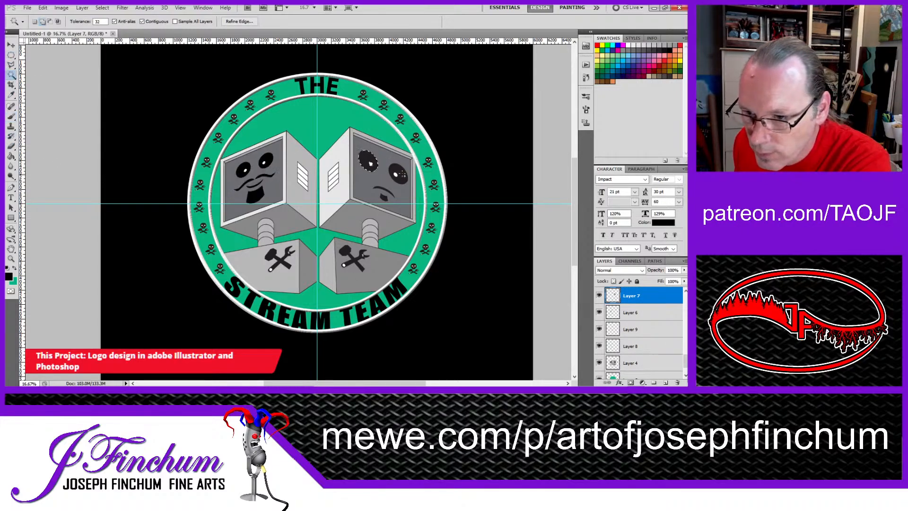
pyautogui.keyDown('shift'); pyautogui.click(396, 175); pyautogui.keyUp('shift')
pyautogui.keyDown('shift'); pyautogui.click(385, 194); pyautogui.keyUp('shift')
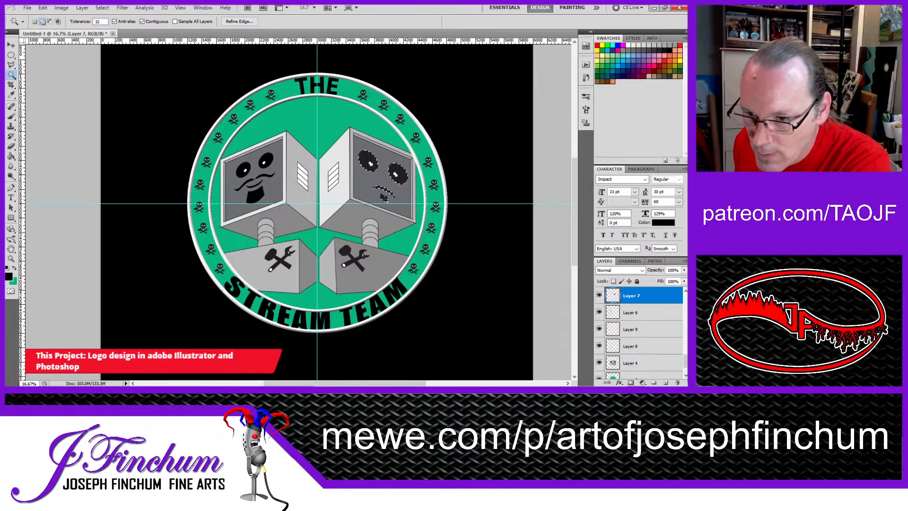
pyautogui.click(11, 116)
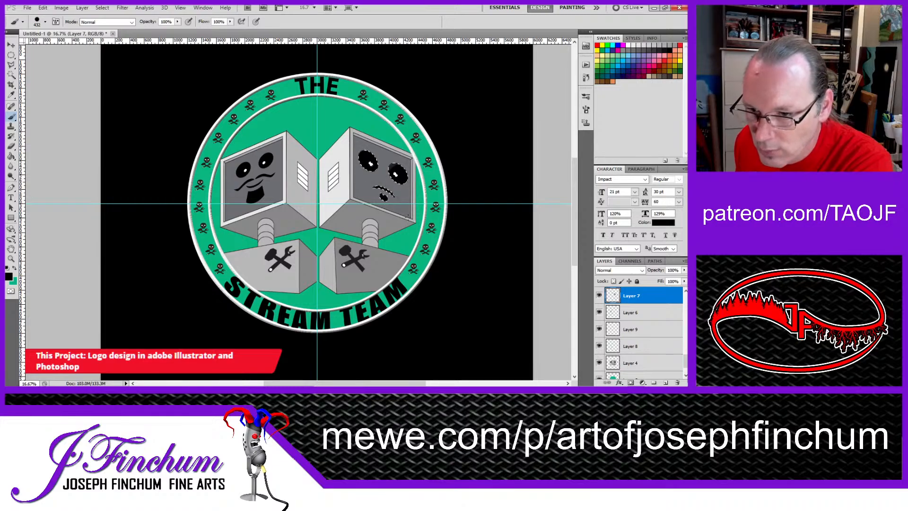
pyautogui.click(10, 55)
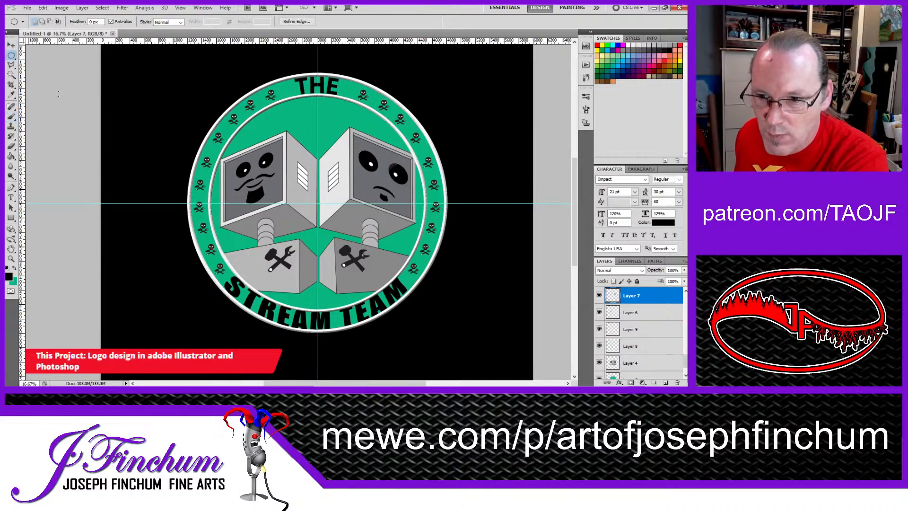
pyautogui.click(142, 149)
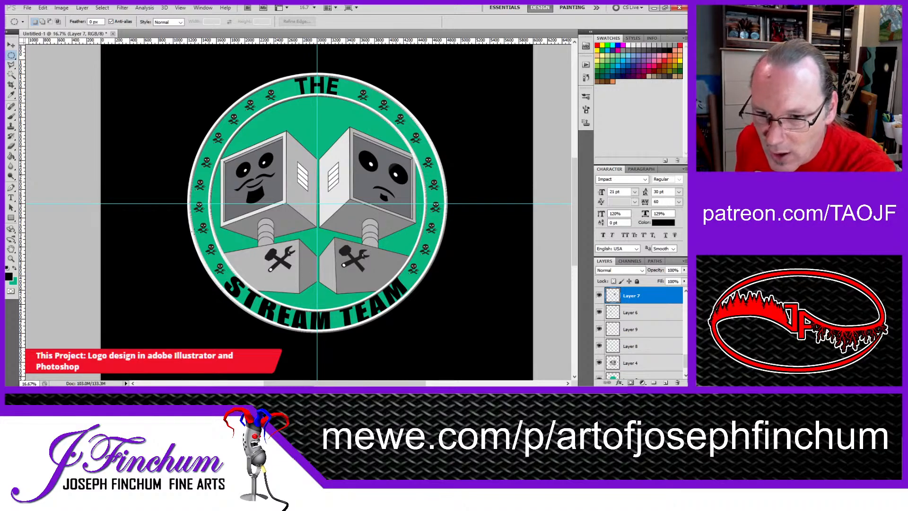
# Step: On Layer 4, outline the gap below the left base with the Polygonal Lasso and paint it with the gray sampled from the base's front
pyautogui.click(12, 66)
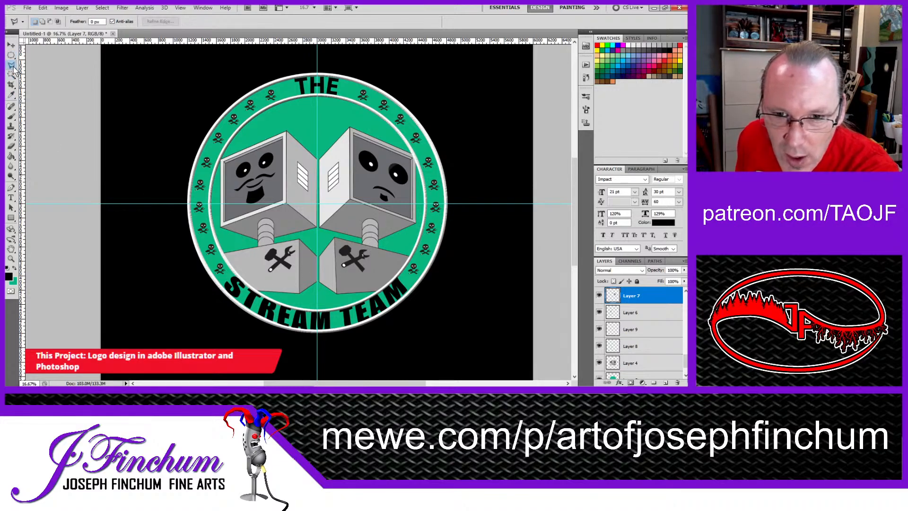
pyautogui.keyDown('ctrl'); pyautogui.click(325, 303); pyautogui.keyUp('ctrl')
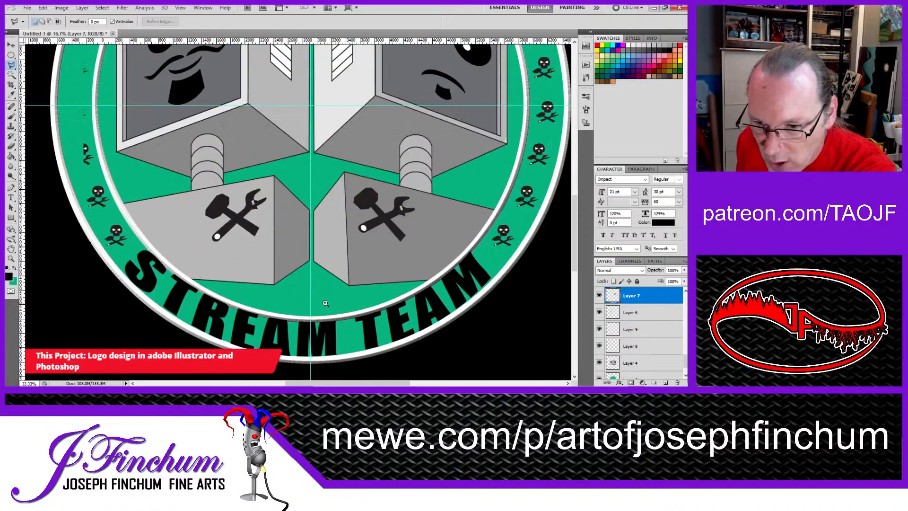
pyautogui.click(659, 360)
pyautogui.scroll(-1, 659, 355)
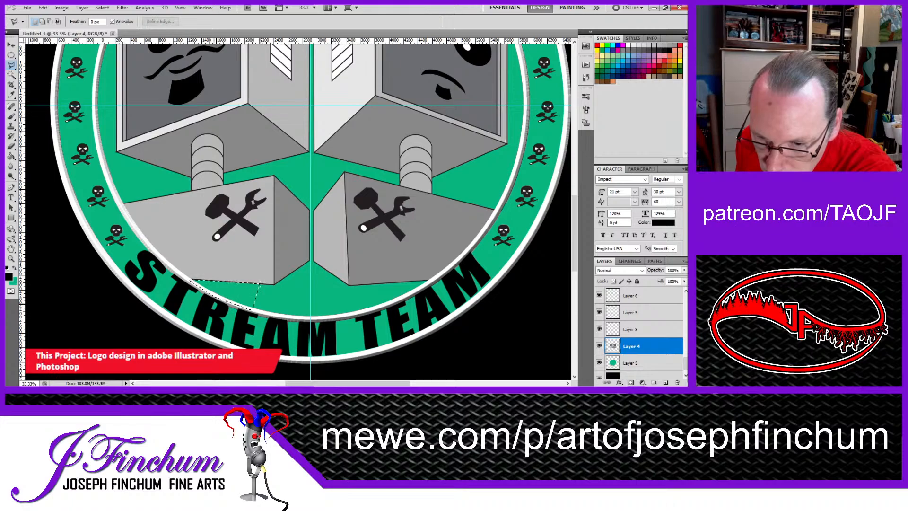
pyautogui.doubleClick(261, 281)
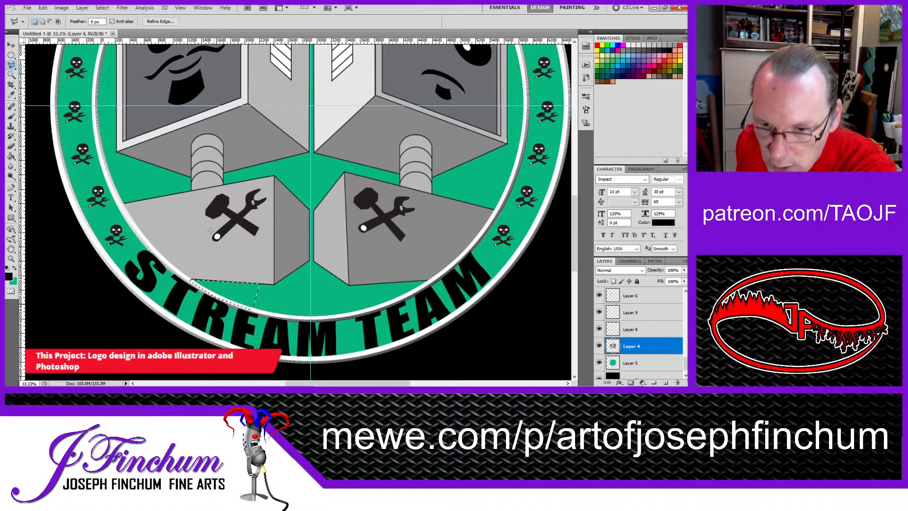
pyautogui.click(11, 94)
pyautogui.click(202, 229)
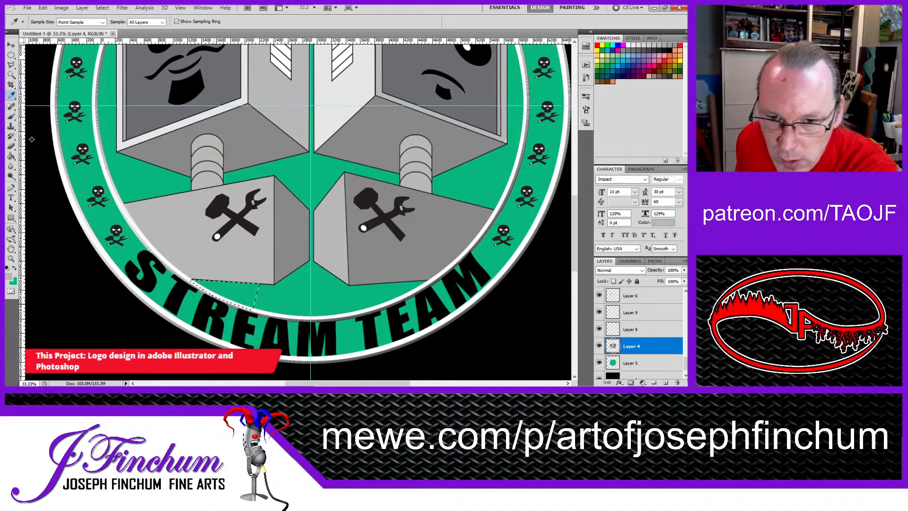
pyautogui.press('b')
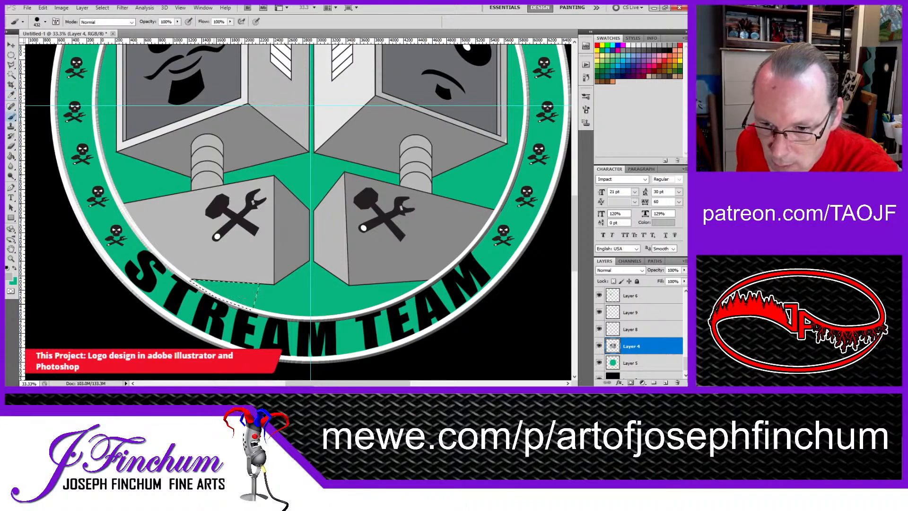
pyautogui.moveTo(210, 280); pyautogui.dragTo(250, 297)
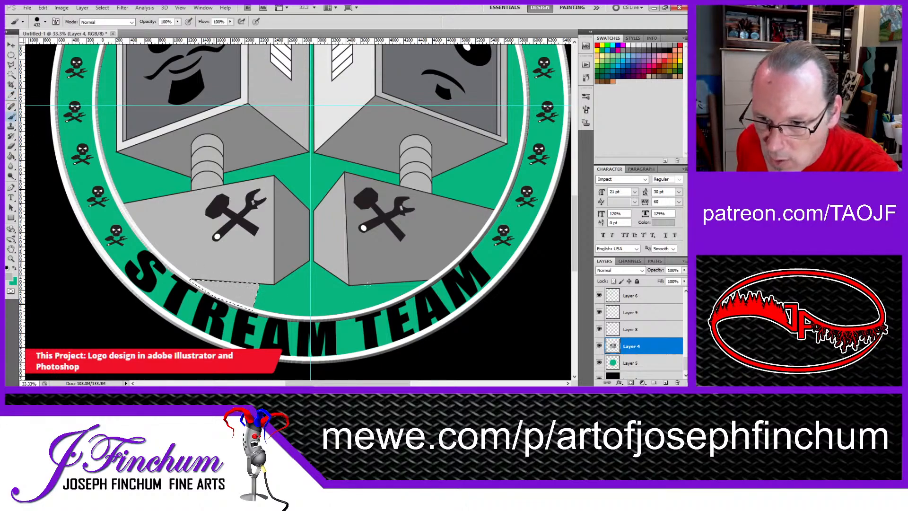
# Step: On Layer 4, outline the gap below the right base with the Polygonal Lasso, paint it light gray and deselect
pyautogui.click(12, 64)
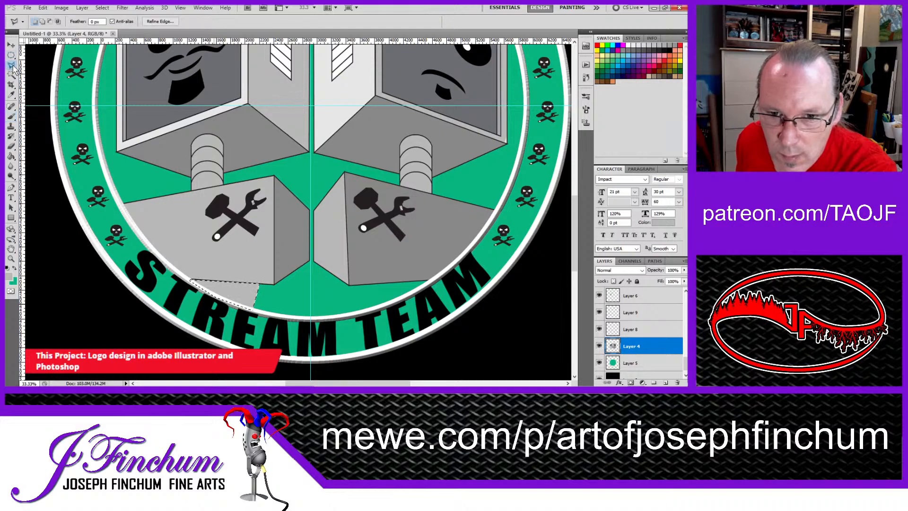
pyautogui.click(358, 284)
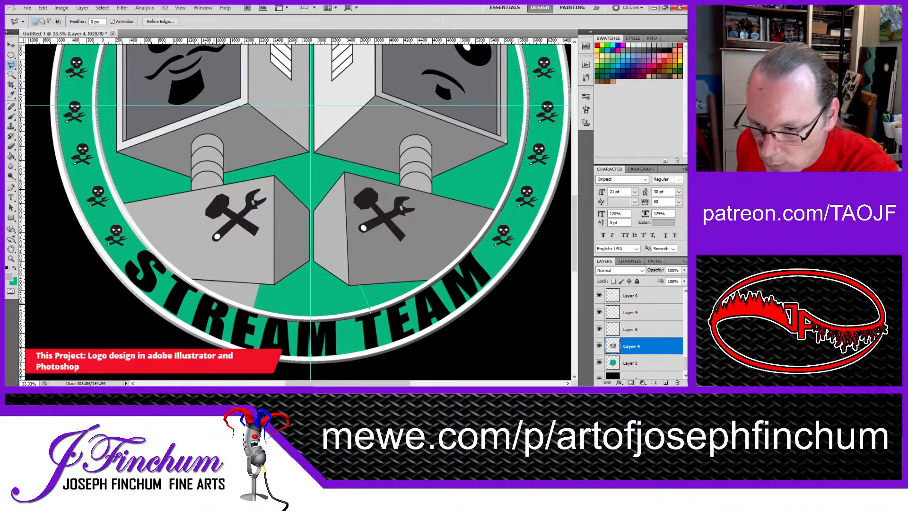
pyautogui.click(370, 308)
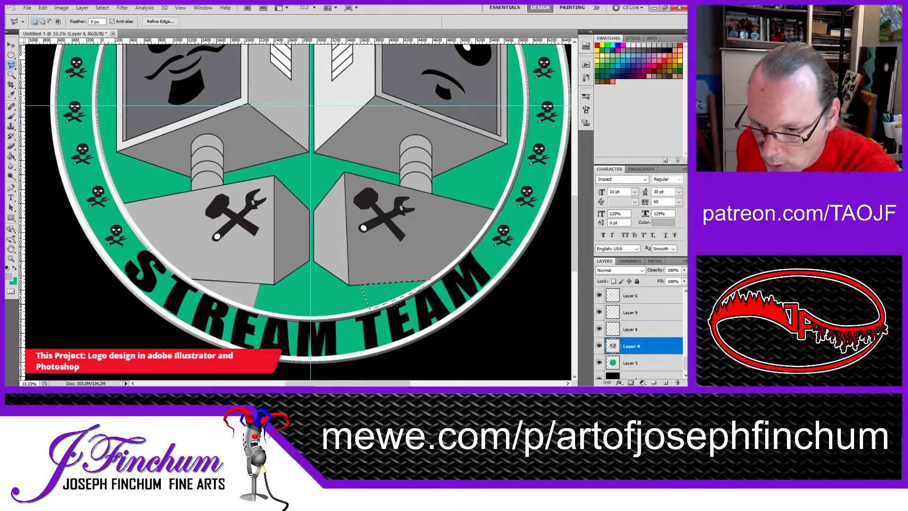
pyautogui.click(12, 118)
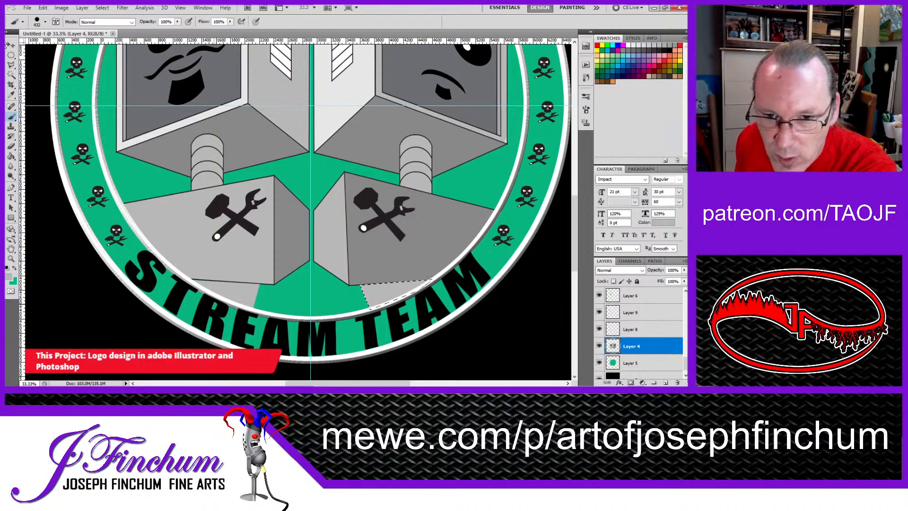
pyautogui.click(12, 67)
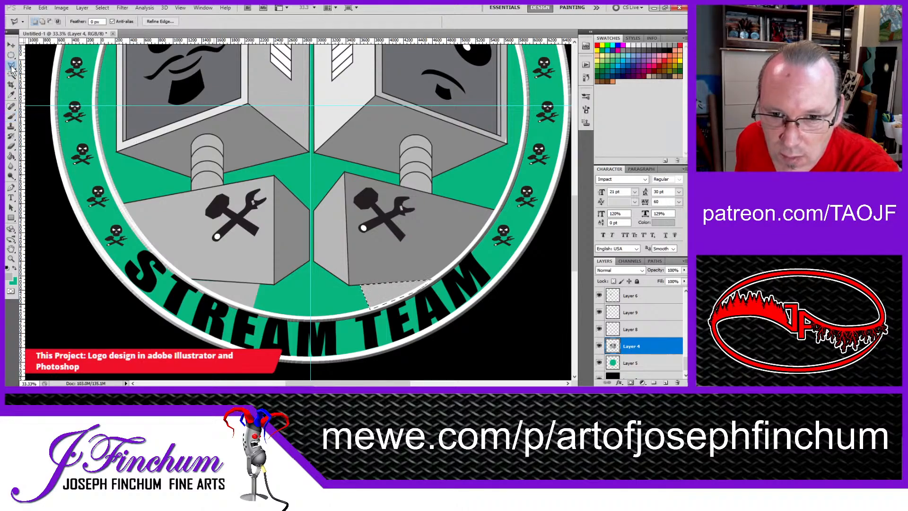
pyautogui.click(11, 45)
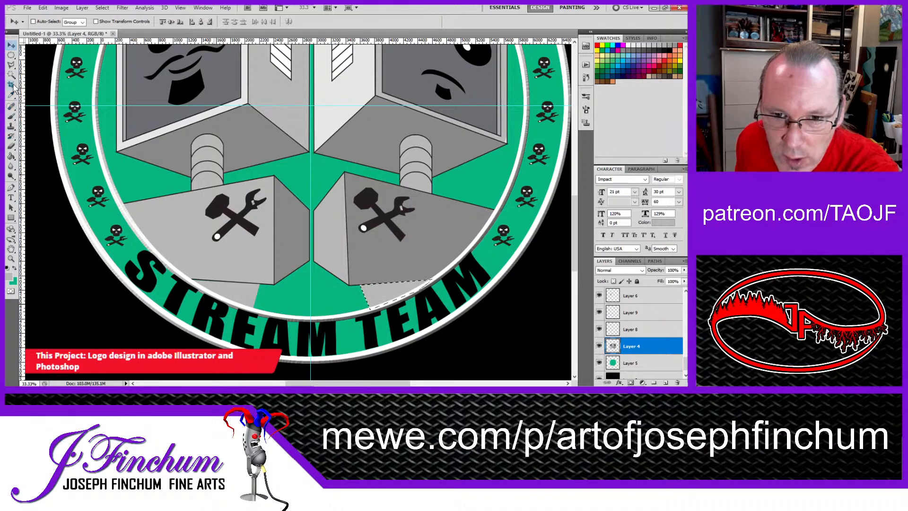
pyautogui.click(12, 66)
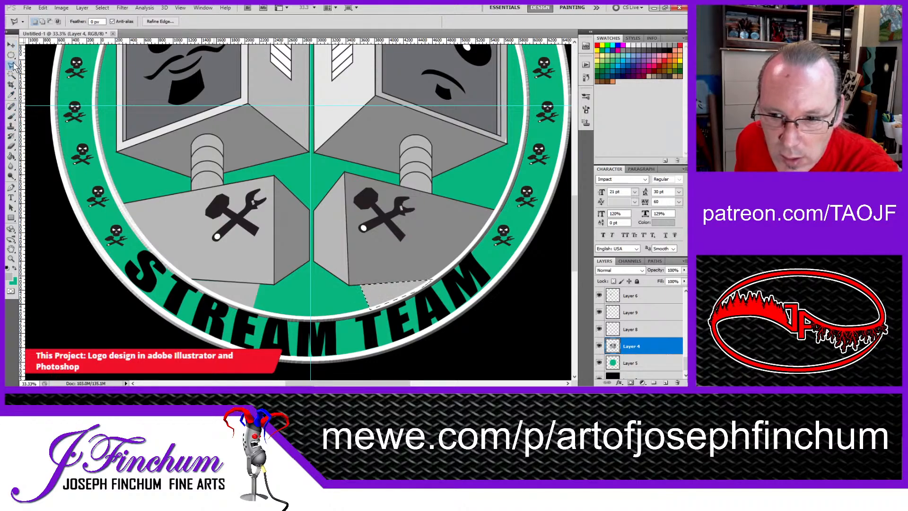
pyautogui.click(11, 54)
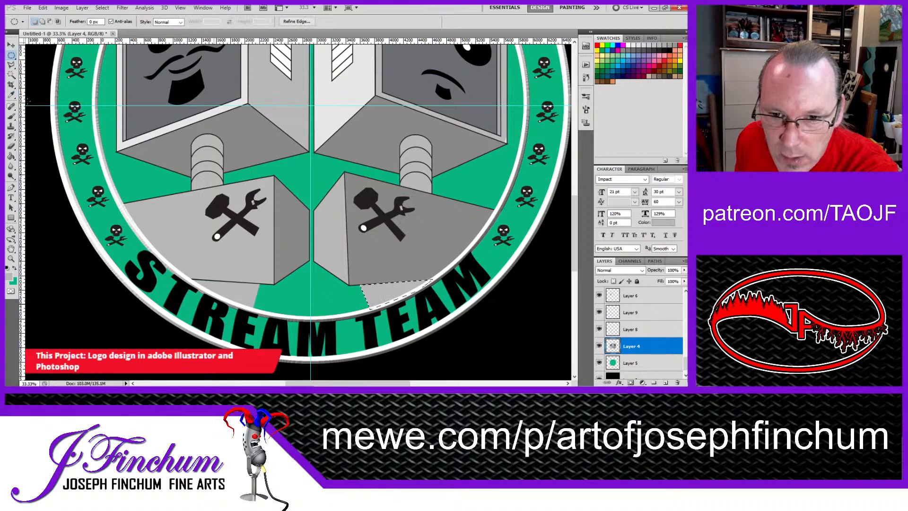
pyautogui.click(12, 45)
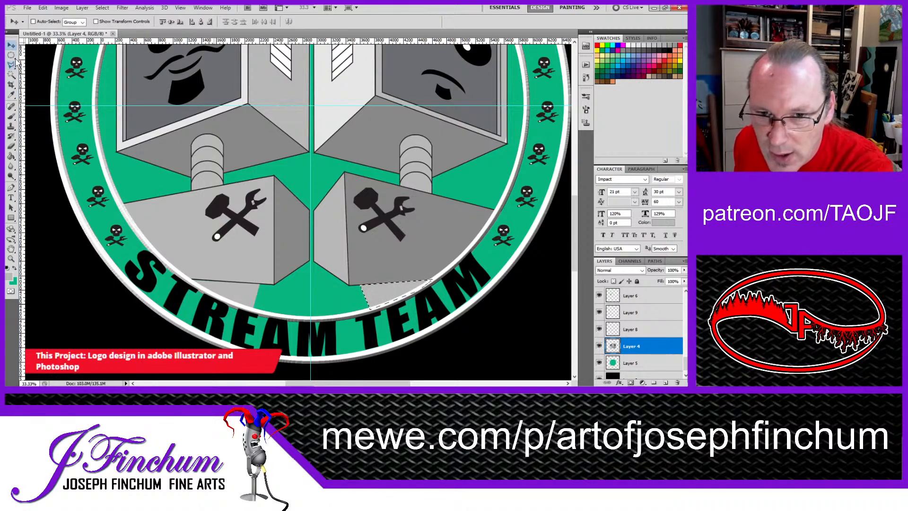
pyautogui.click(12, 55)
pyautogui.click(191, 194)
pyautogui.scroll(-2, 192, 195)
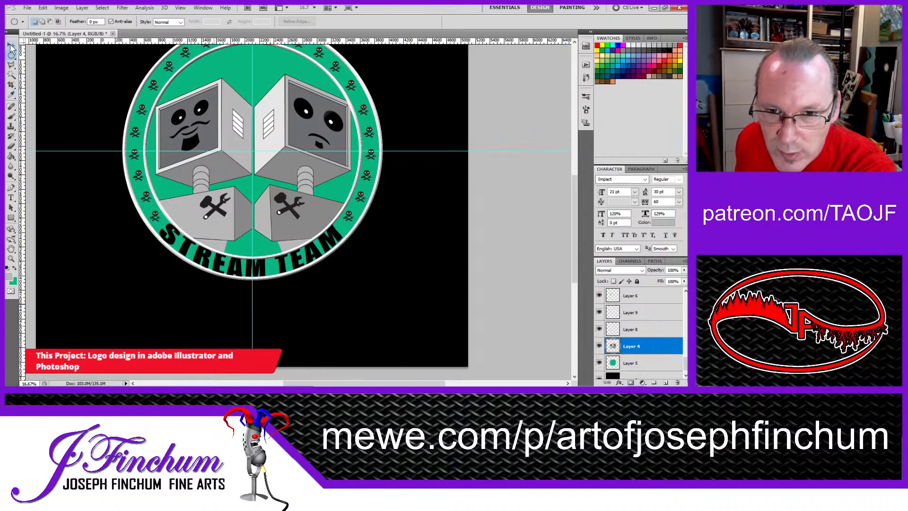
# Step: Outline wider extensions below both bases down to the ring with the Polygonal Lasso, keeping a narrow wedge between them unselected
pyautogui.click(12, 65)
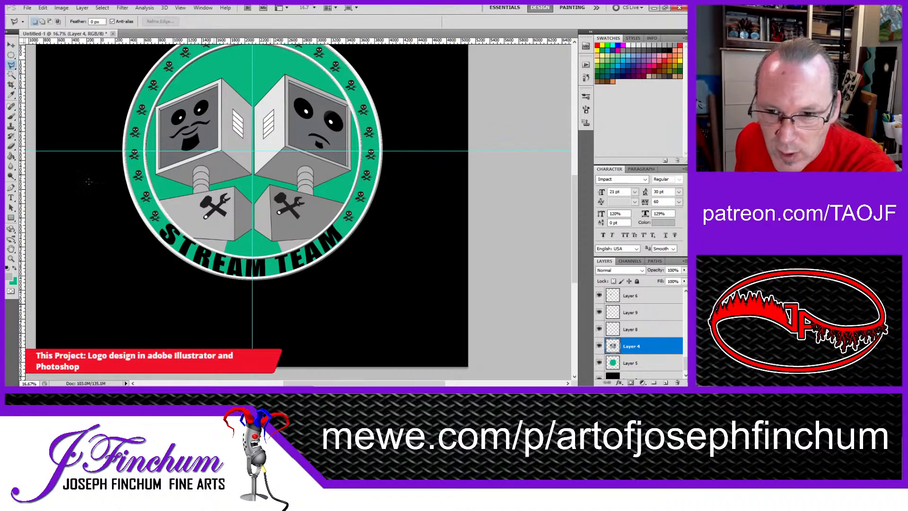
pyautogui.click(244, 237)
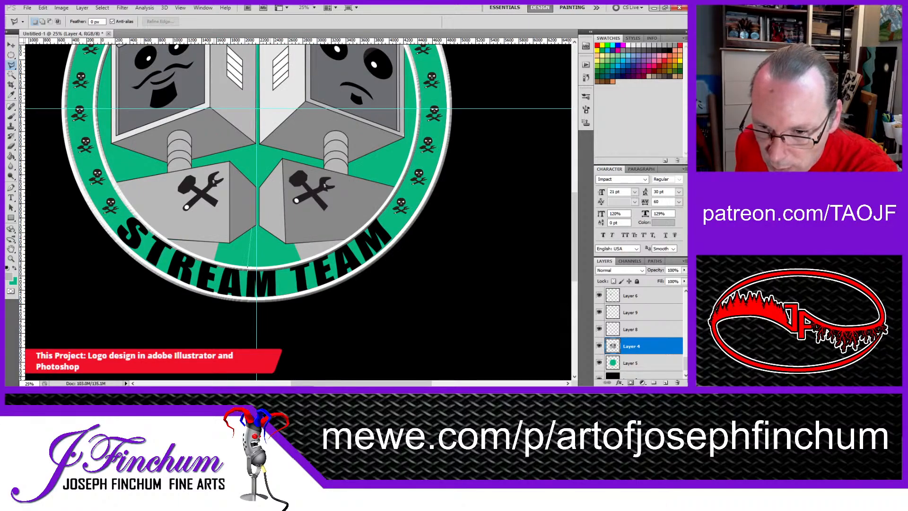
pyautogui.click(247, 268)
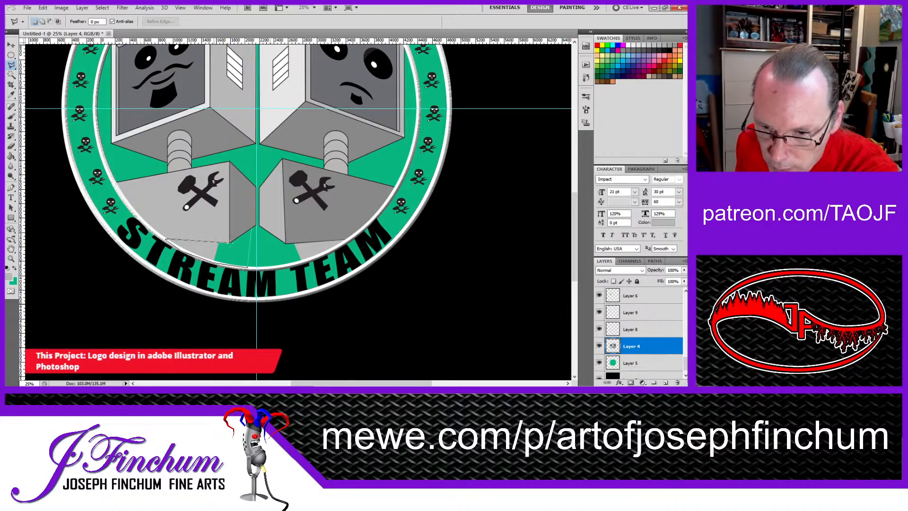
pyautogui.doubleClick(252, 225)
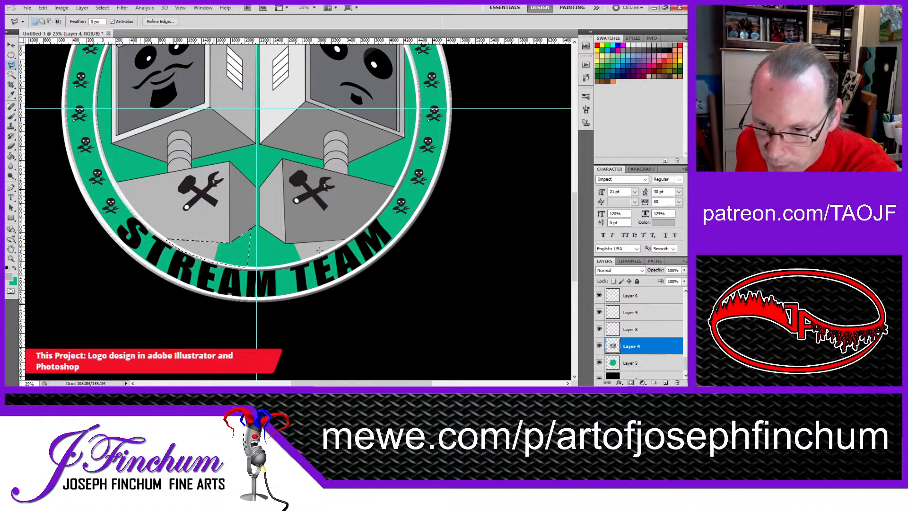
pyautogui.click(264, 228)
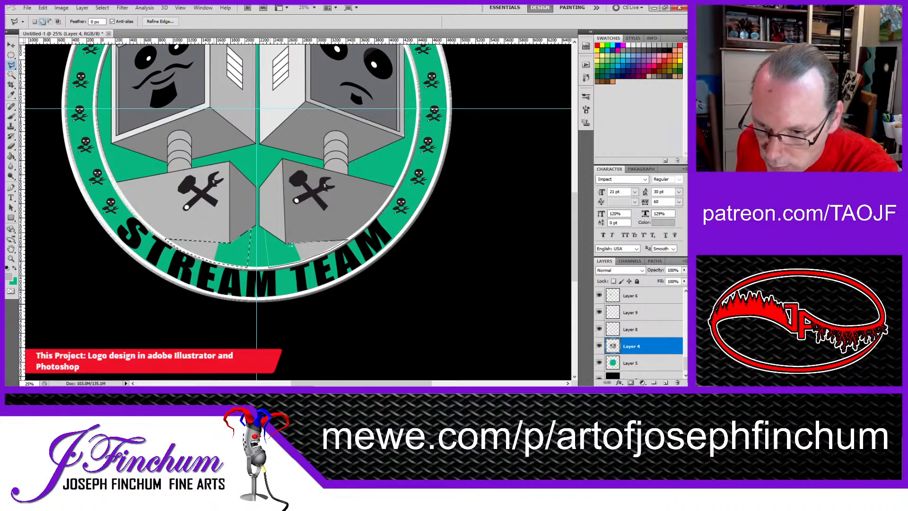
pyautogui.click(264, 230)
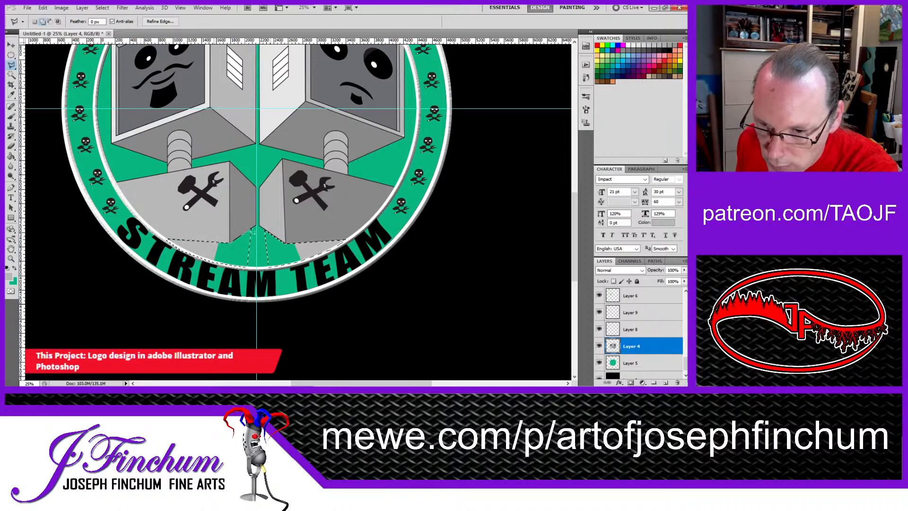
# Step: Paint both selected base extensions light gray with the Brush and deselect
pyautogui.click(12, 116)
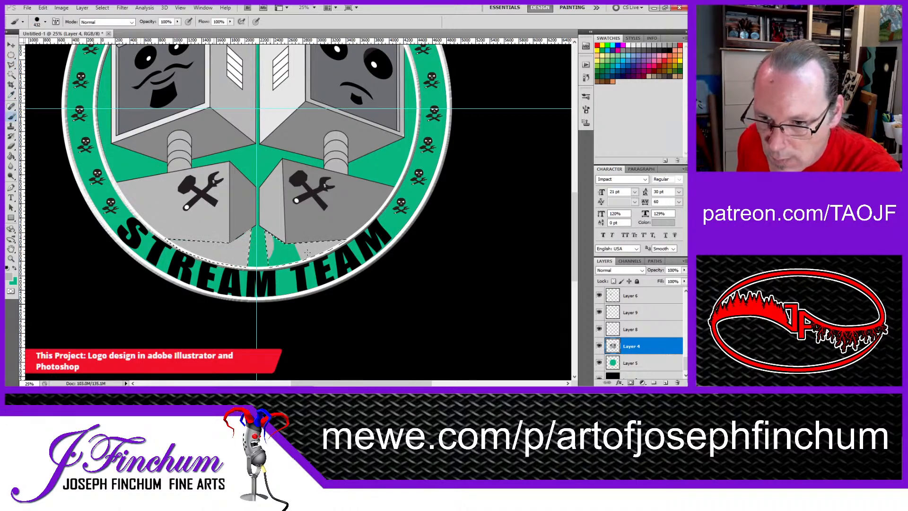
pyautogui.moveTo(307, 252); pyautogui.dragTo(261, 252)
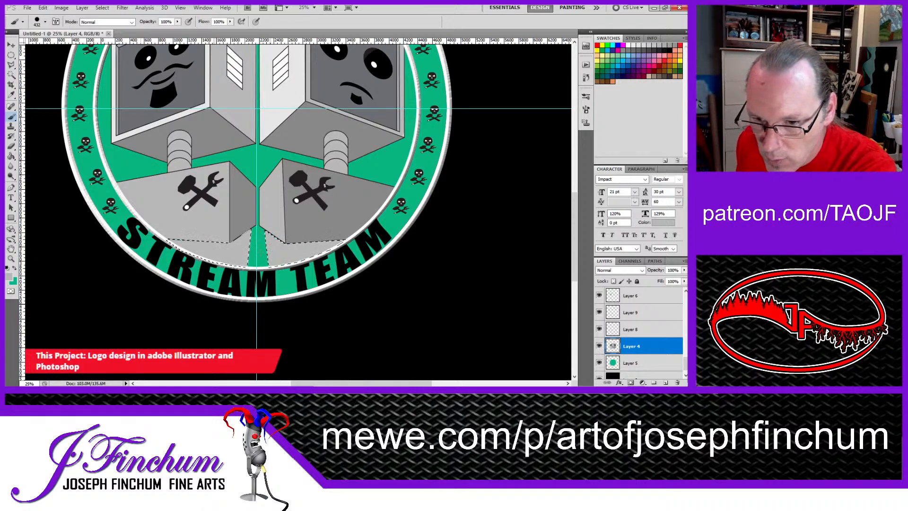
pyautogui.click(11, 45)
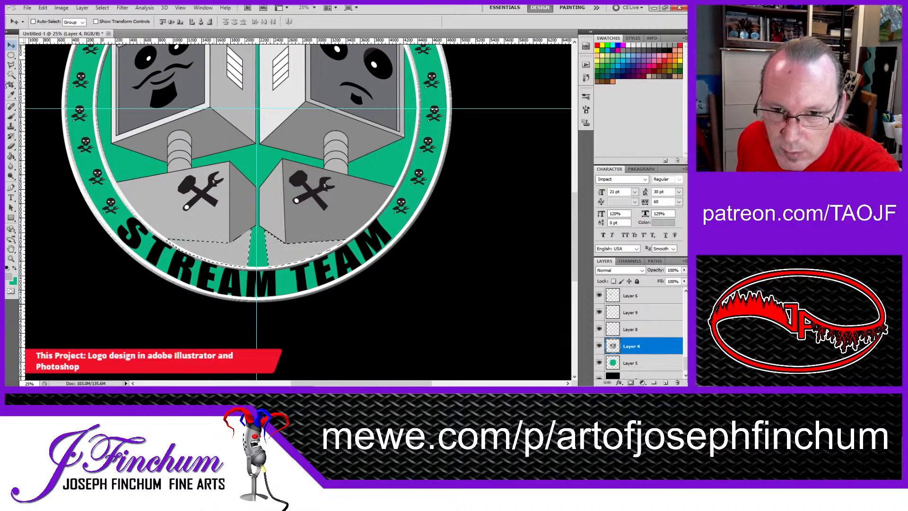
pyautogui.click(11, 55)
pyautogui.click(36, 79)
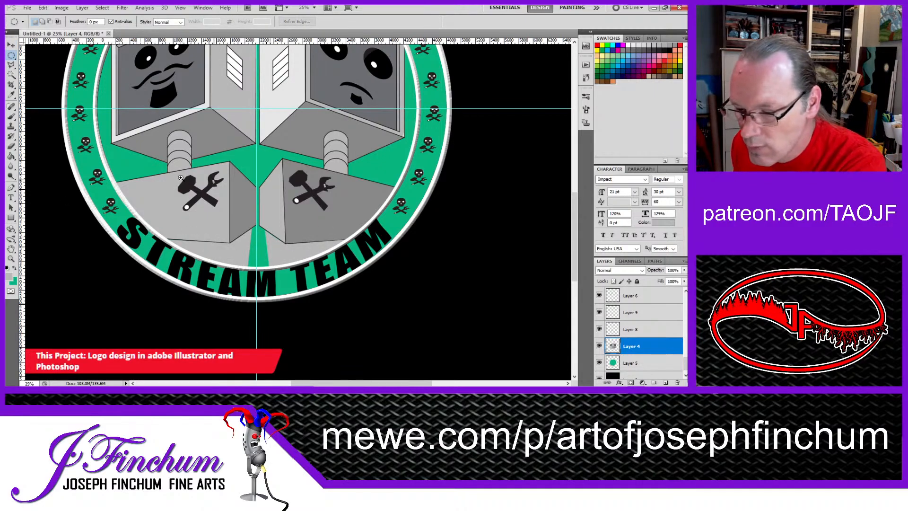
pyautogui.keyDown('ctrl'); pyautogui.keyDown('alt'); pyautogui.click(258, 128); pyautogui.keyUp('alt'); pyautogui.keyUp('ctrl')
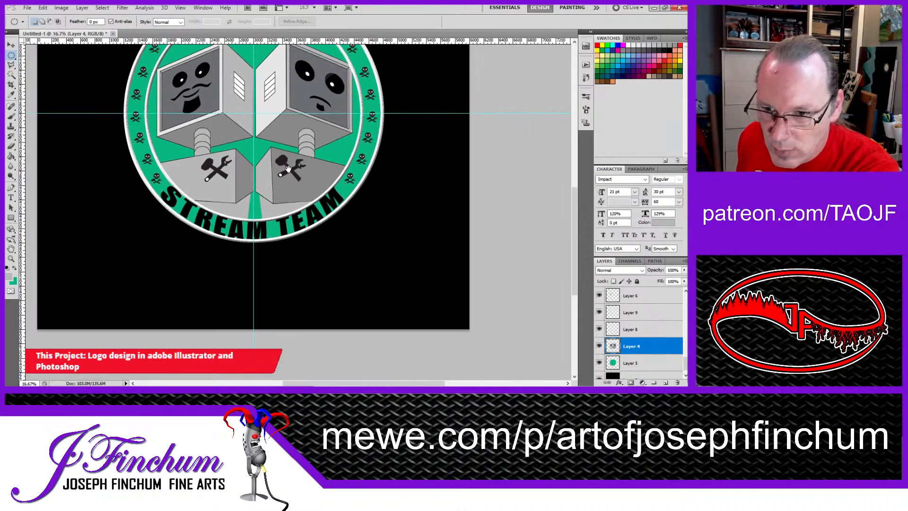
pyautogui.moveTo(265, 112); pyautogui.dragTo(296, 190)
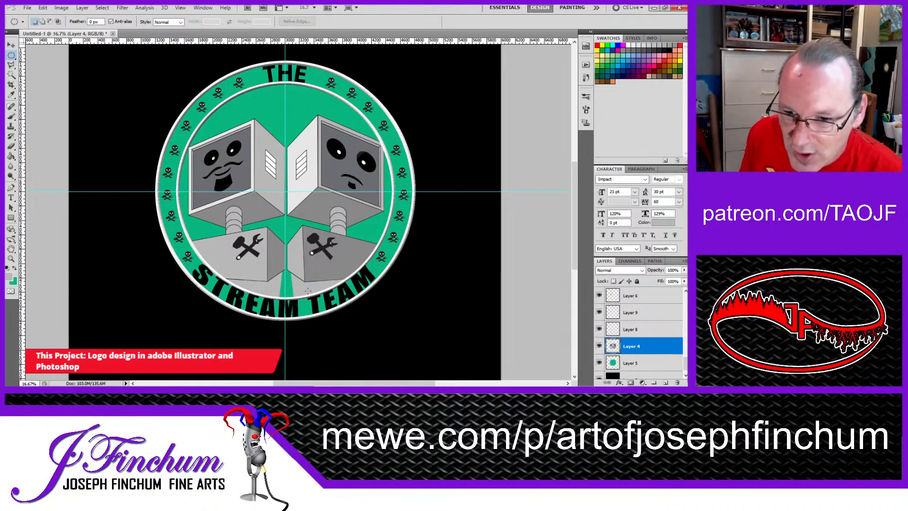
pyautogui.click(12, 118)
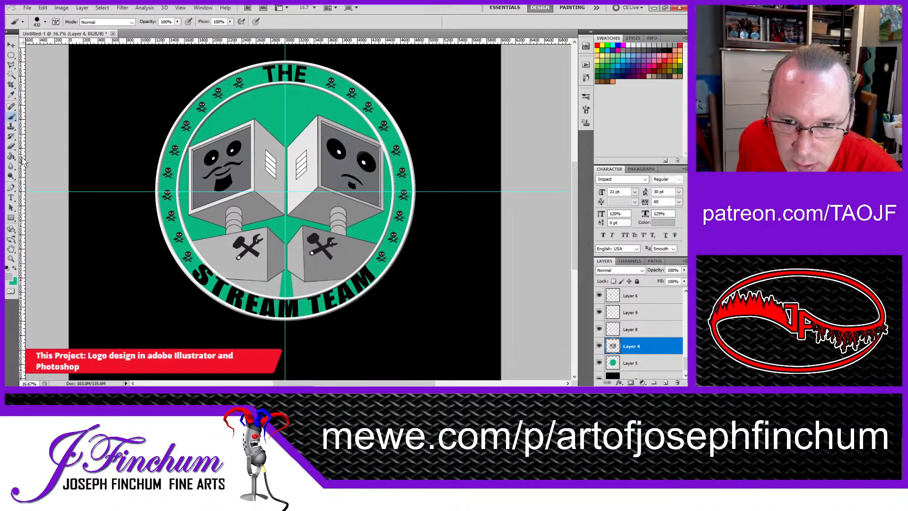
pyautogui.click(12, 188)
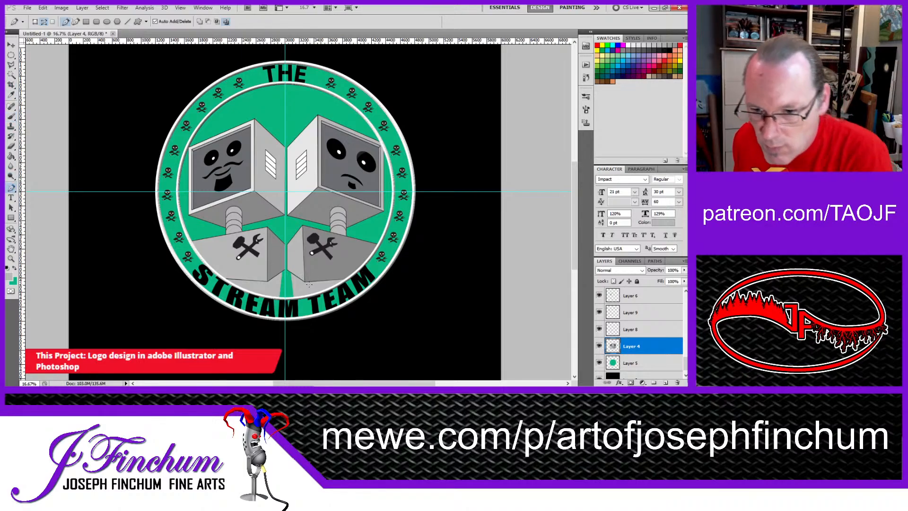
pyautogui.keyDown('ctrl'); pyautogui.click(281, 290); pyautogui.keyUp('ctrl')
pyautogui.moveTo(282, 290); pyautogui.dragTo(291, 281)
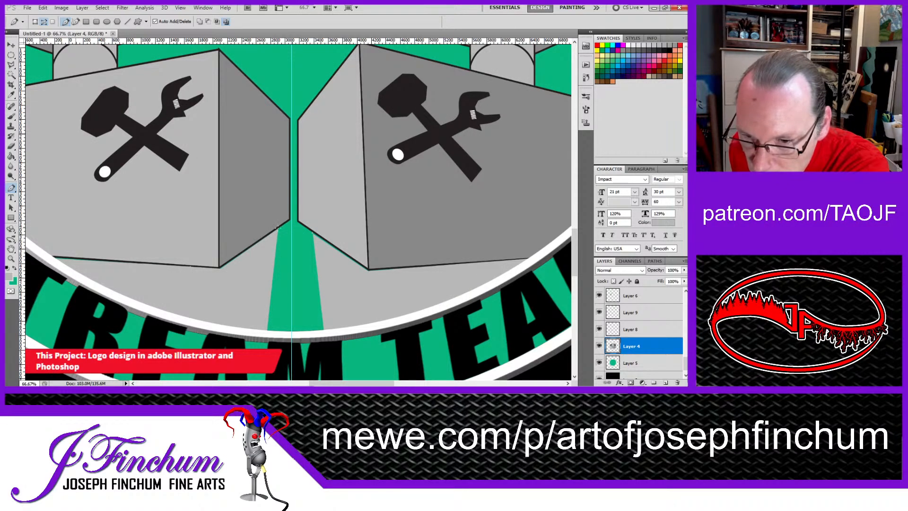
pyautogui.moveTo(275, 268); pyautogui.dragTo(276, 234)
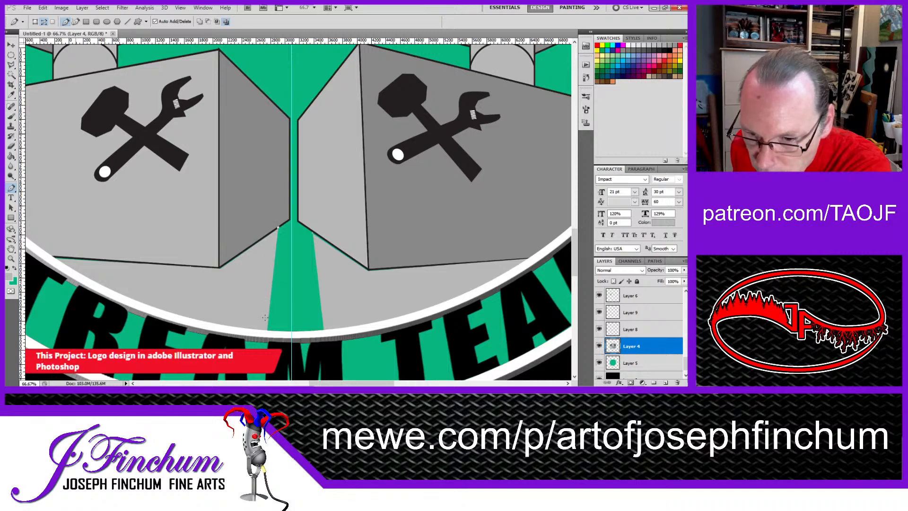
pyautogui.click(266, 332)
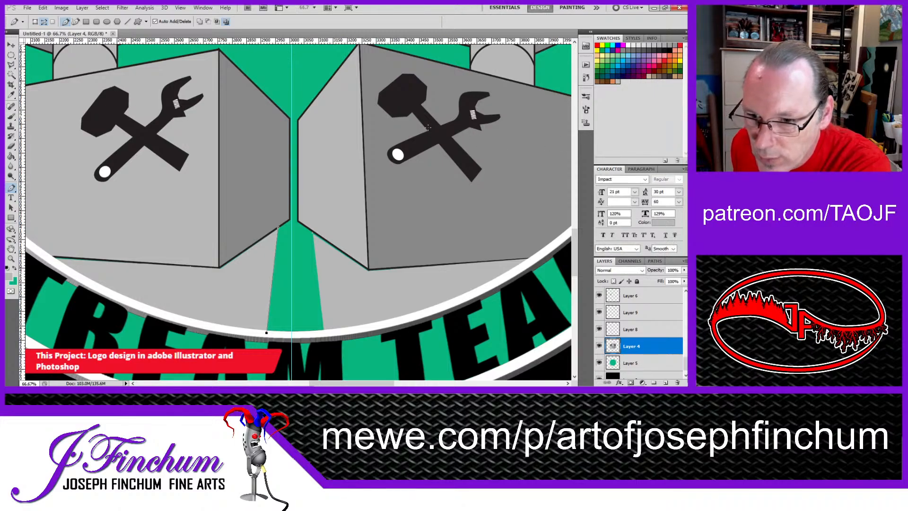
pyautogui.hotkey('ctrl', 'z')
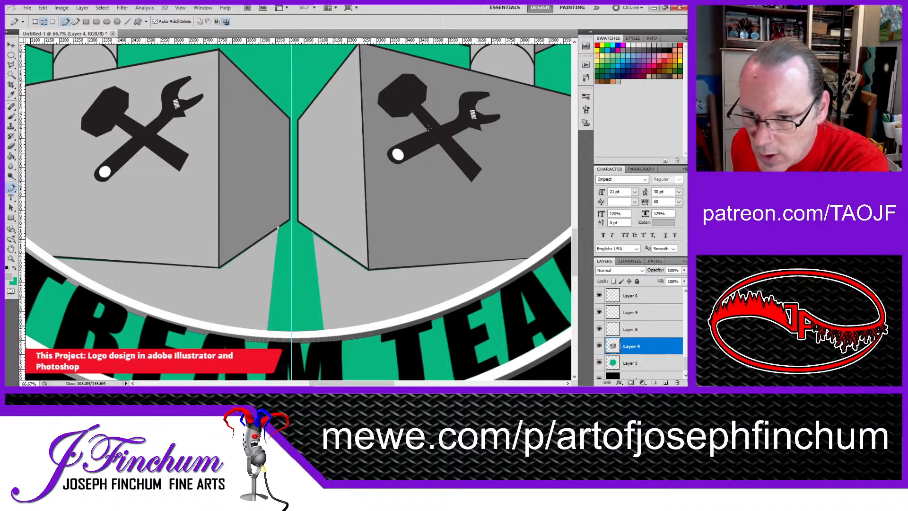
pyautogui.hotkey('ctrl', 'z')
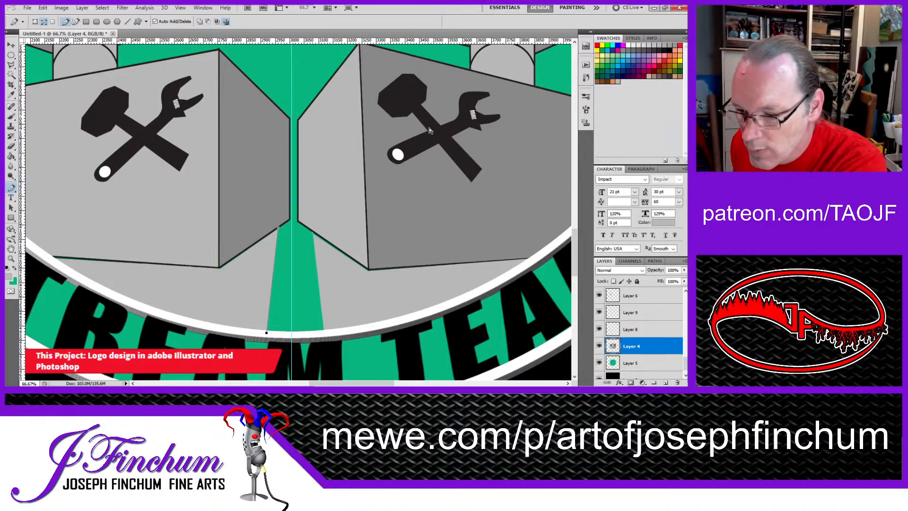
pyautogui.hotkey('ctrl', 'alt', 'z')
pyautogui.hotkey('ctrl', 'alt', 'z')
pyautogui.hotkey('ctrl', 'alt', 'z')
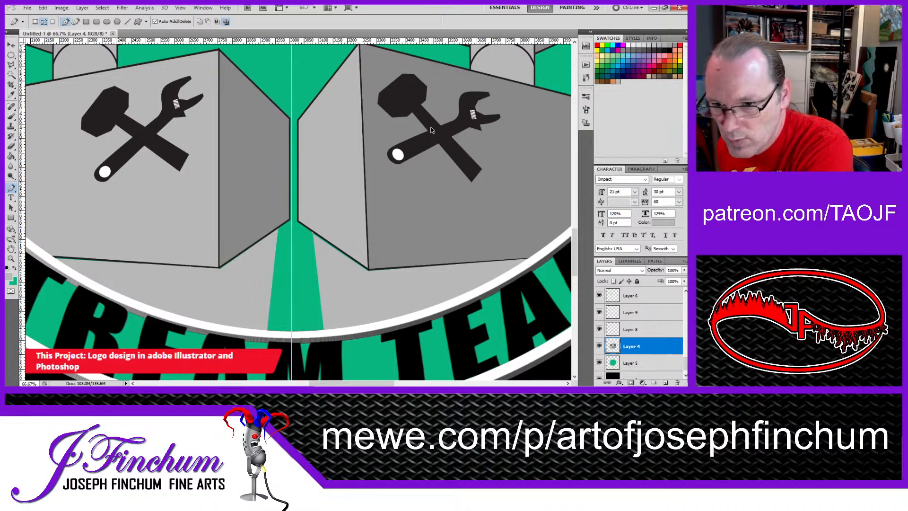
pyautogui.keyDown('ctrl'); pyautogui.click(337, 274); pyautogui.keyUp('ctrl')
pyautogui.keyDown('ctrl'); pyautogui.click(337, 274); pyautogui.keyUp('ctrl')
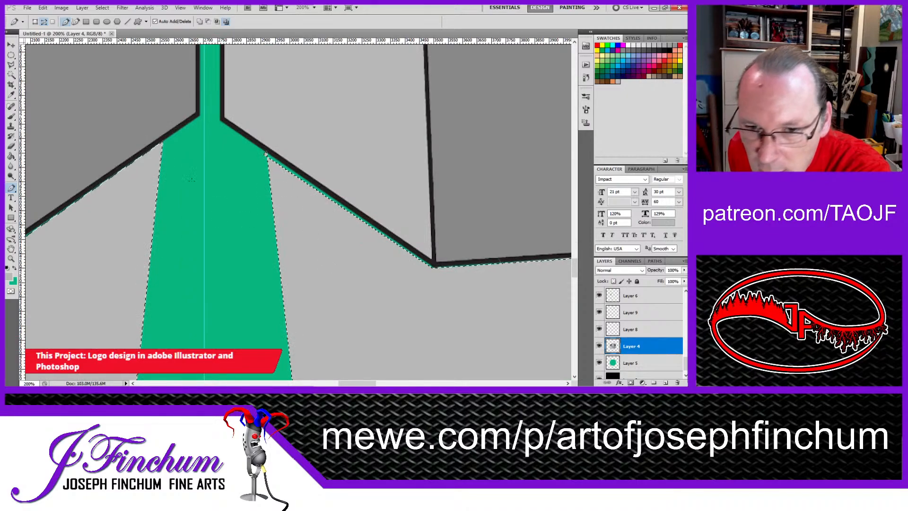
pyautogui.click(11, 65)
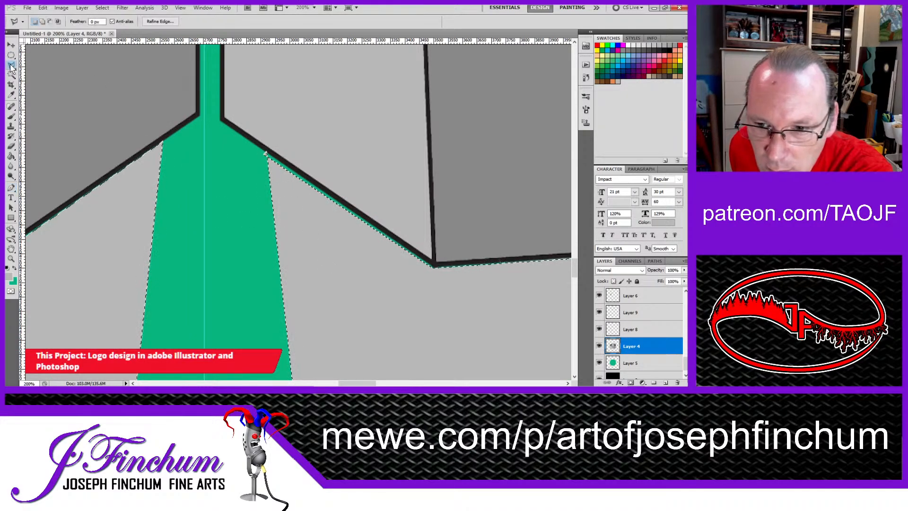
pyautogui.click(265, 153)
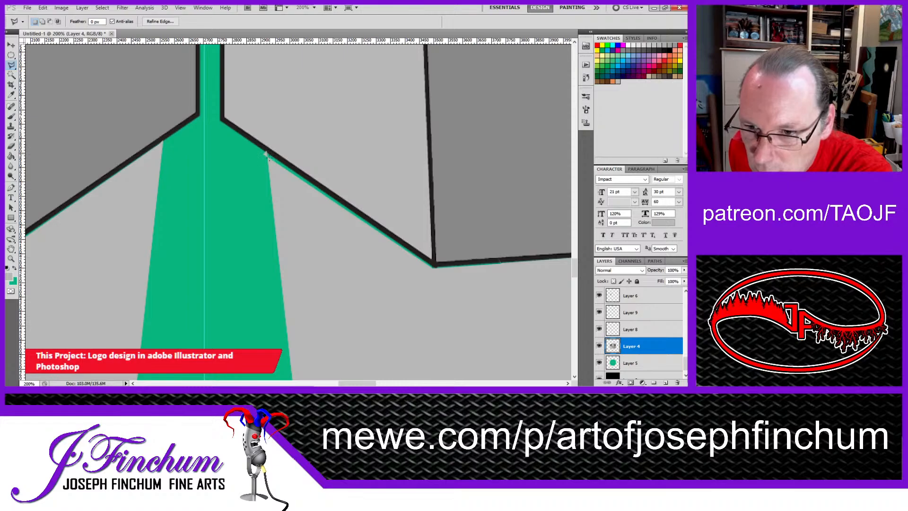
pyautogui.click(271, 163)
pyautogui.doubleClick(293, 182)
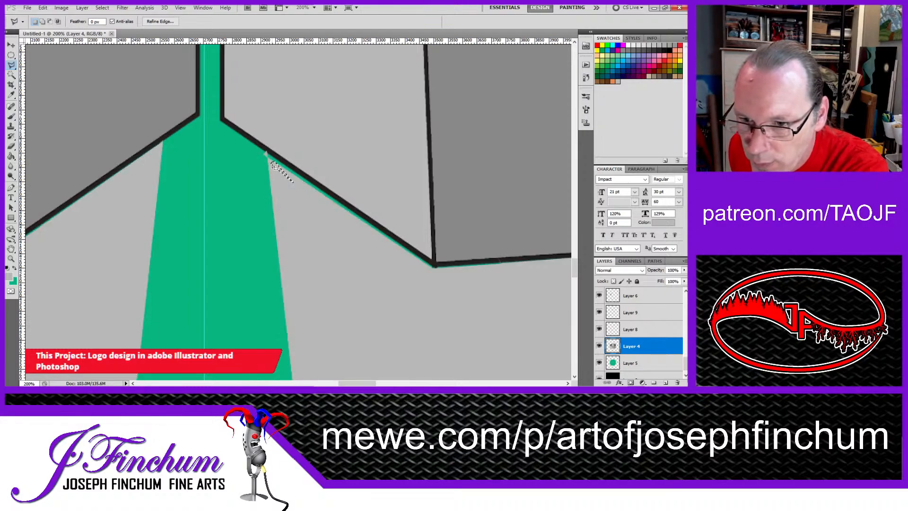
pyautogui.hotkey('ctrl', 'z')
pyautogui.hotkey('ctrl', 'z')
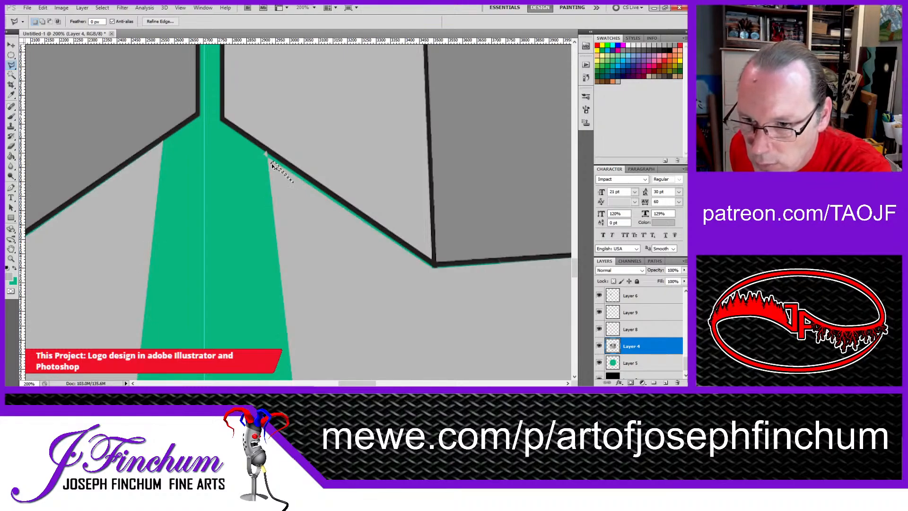
pyautogui.hotkey('ctrl', 'alt', 'z')
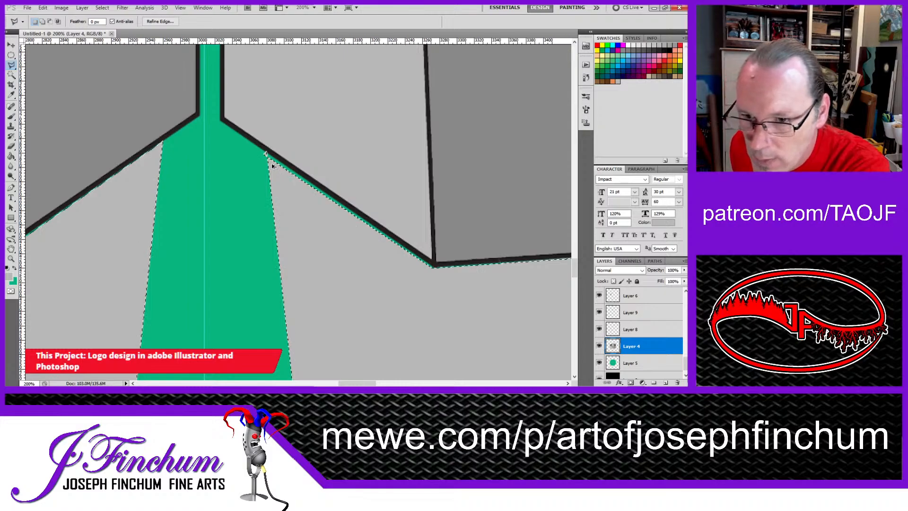
pyautogui.hotkey('ctrl', 'alt', 'z')
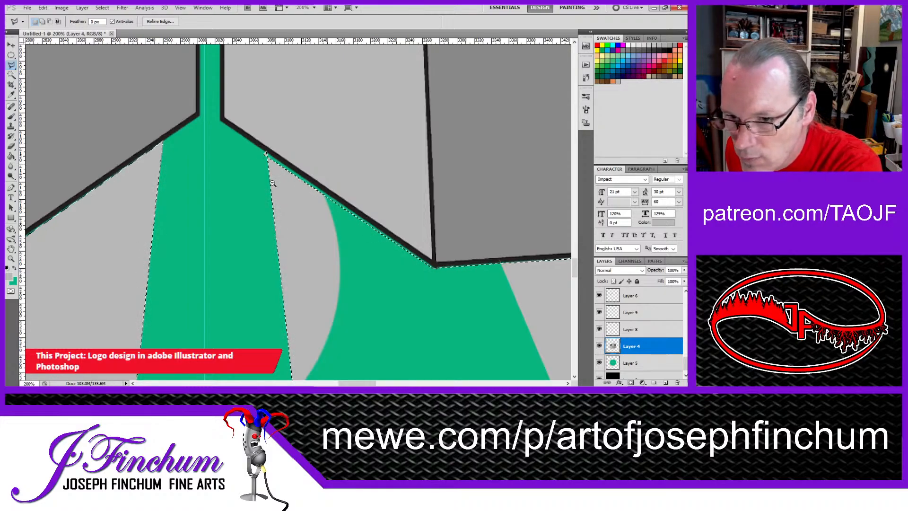
# Step: Add the thin green sliver along the right base's inner lower edge to the selection with the Polygonal Lasso
pyautogui.hotkey('ctrl', '-')
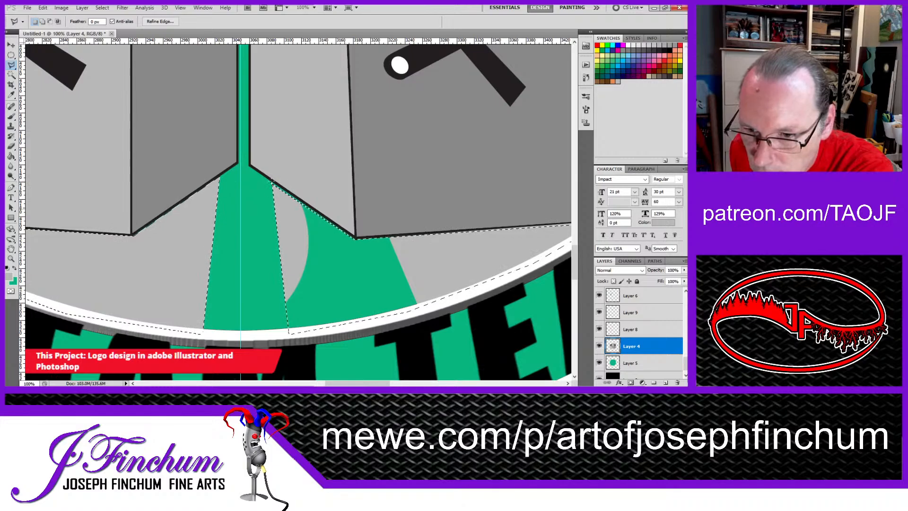
pyautogui.press('shift')
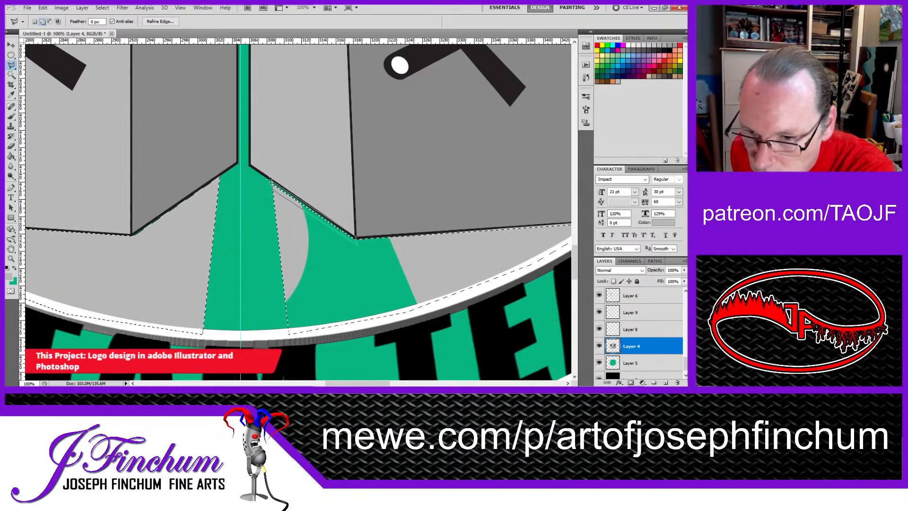
pyautogui.click(272, 179)
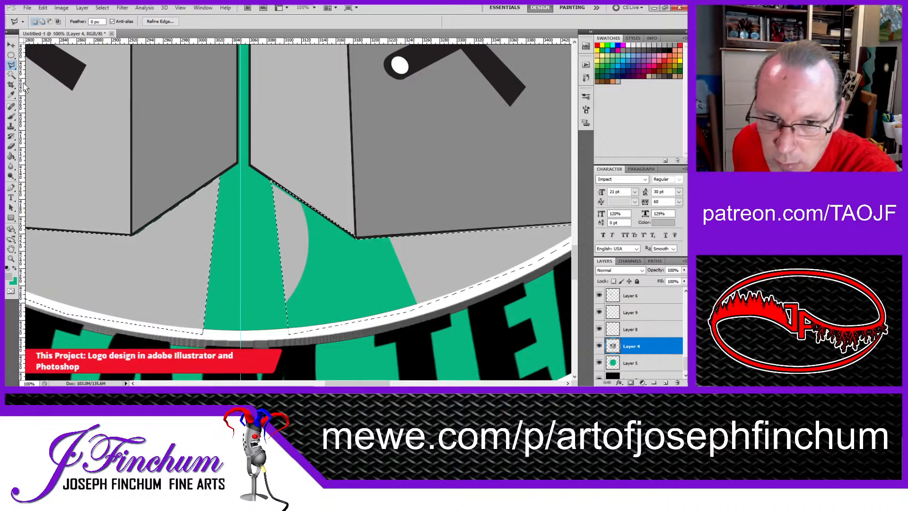
# Step: Paint the selected area below the right base light gray with the Brush, covering the remaining green, and deselect
pyautogui.click(11, 116)
pyautogui.moveTo(294, 206)
pyautogui.mouseDown()
pyautogui.moveTo(333, 255)
pyautogui.moveTo(296, 265)
pyautogui.mouseUp()
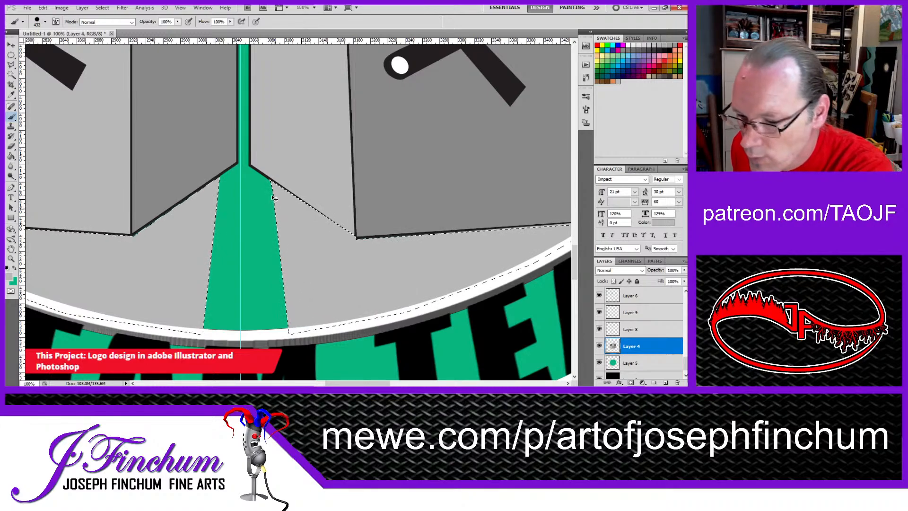
pyautogui.keyDown('alt'); pyautogui.click(277, 222); pyautogui.keyUp('alt')
pyautogui.keyDown('alt'); pyautogui.click(278, 220); pyautogui.keyUp('alt')
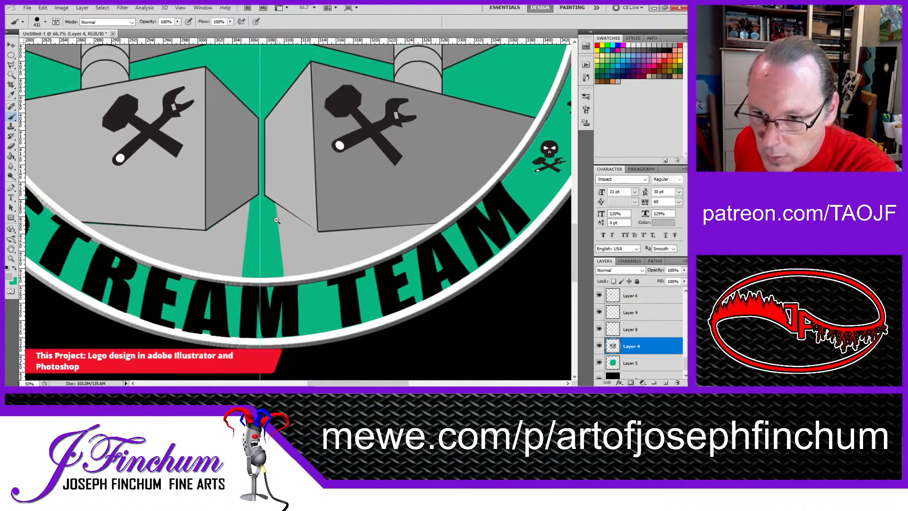
pyautogui.keyDown('alt'); pyautogui.click(276, 155); pyautogui.keyUp('alt')
pyautogui.keyDown('alt'); pyautogui.click(276, 154); pyautogui.keyUp('alt')
pyautogui.moveTo(276, 154); pyautogui.dragTo(310, 225)
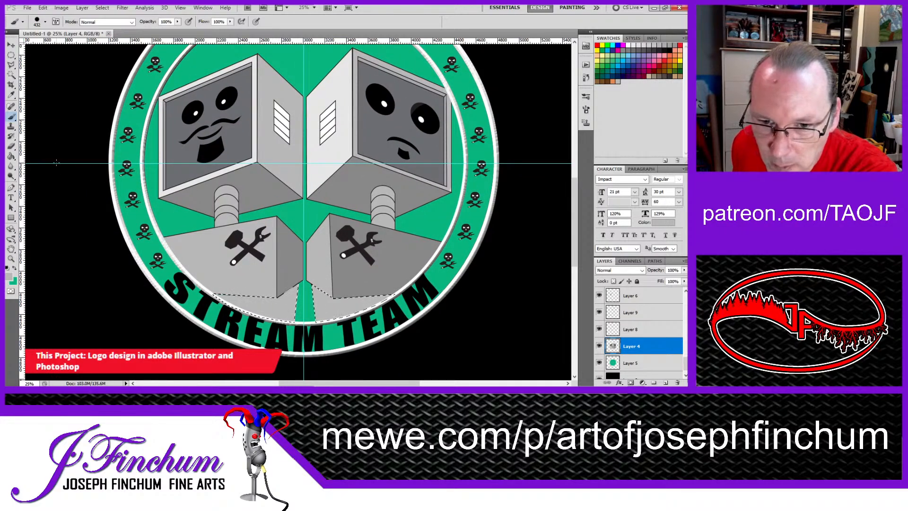
pyautogui.click(12, 46)
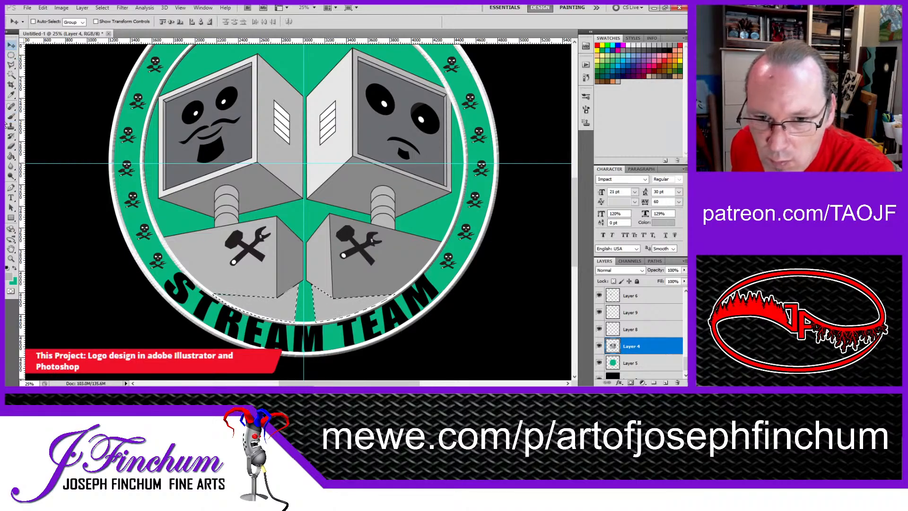
pyautogui.click(11, 56)
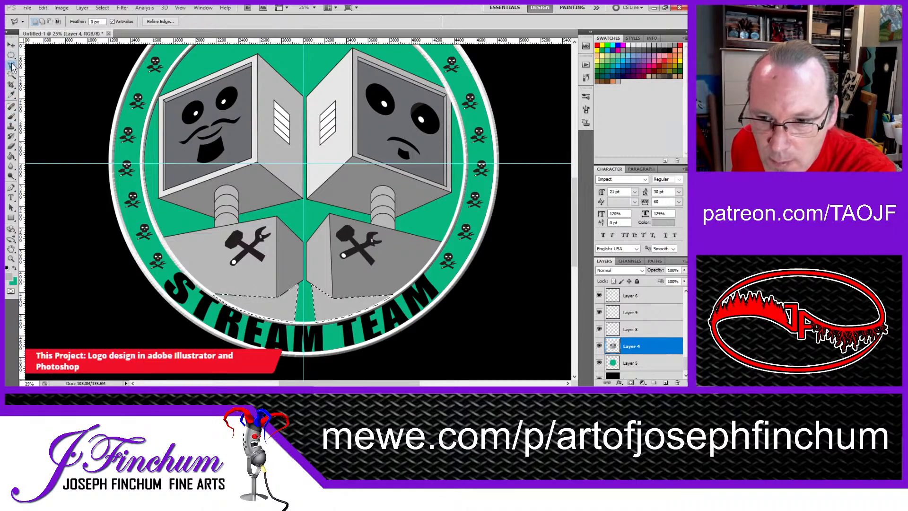
pyautogui.hotkey('ctrl', 'd')
# Step: Outline the inner side faces of both base extensions, on either side of the green wedge, with the Polygonal Lasso
pyautogui.click(12, 65)
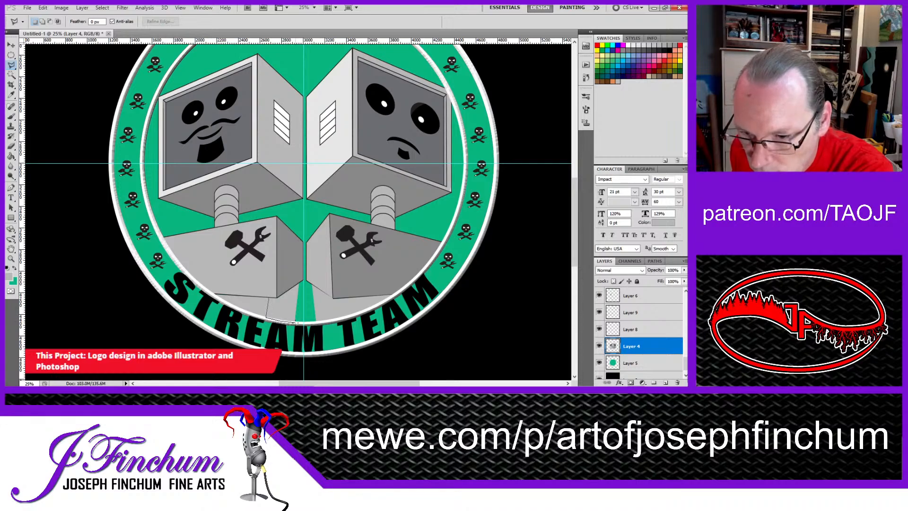
pyautogui.click(271, 294)
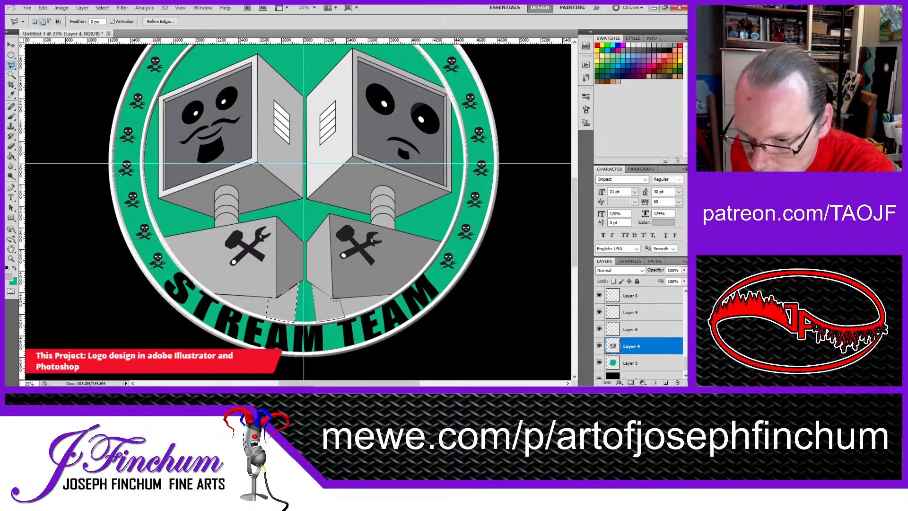
pyautogui.click(312, 283)
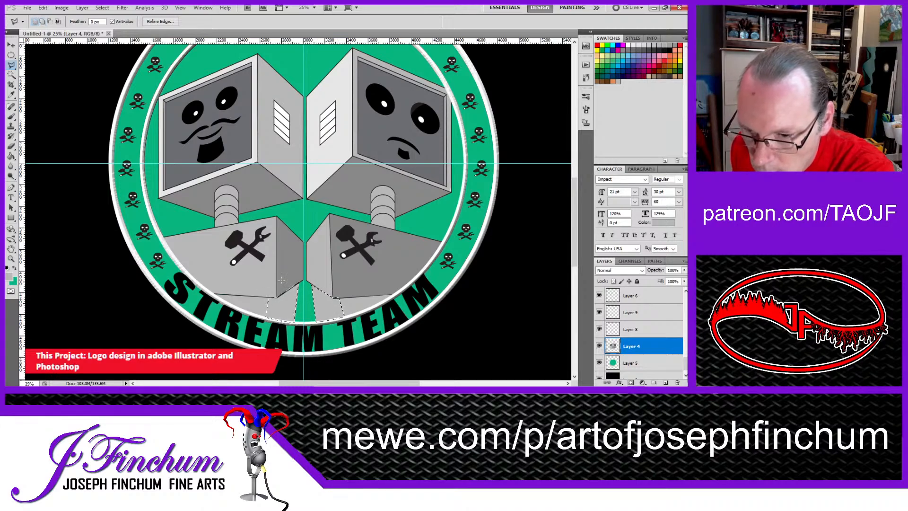
# Step: Sample the darker gray from the right base's front, paint the left extension's inner side face with it, and deselect
pyautogui.scroll(2, 312, 302)
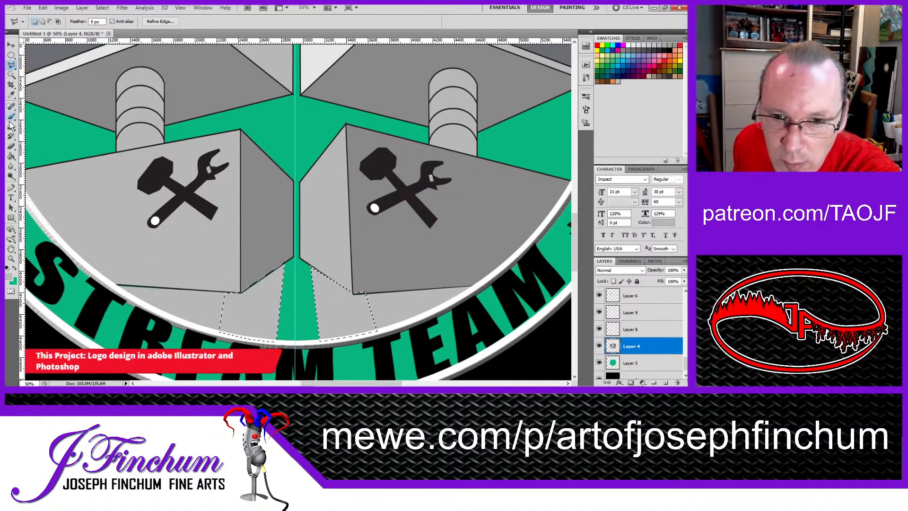
pyautogui.press('i')
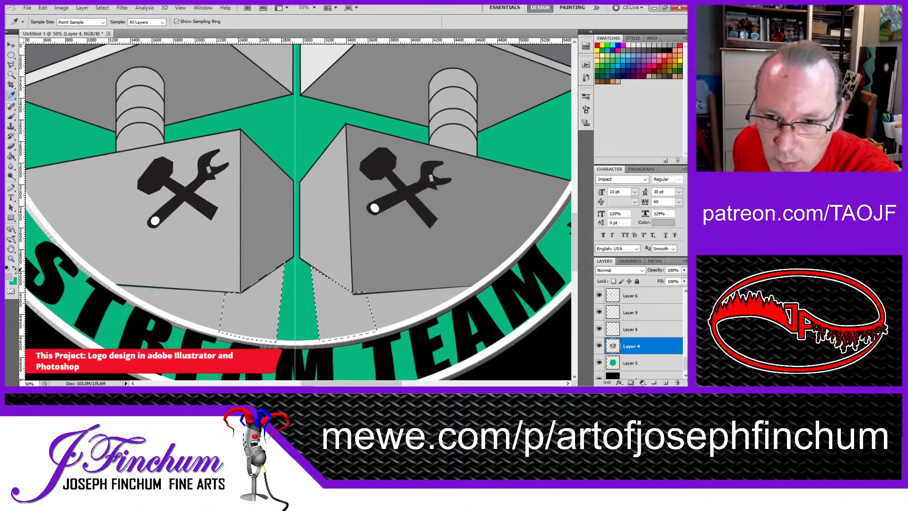
pyautogui.click(415, 156)
pyautogui.click(590, 109)
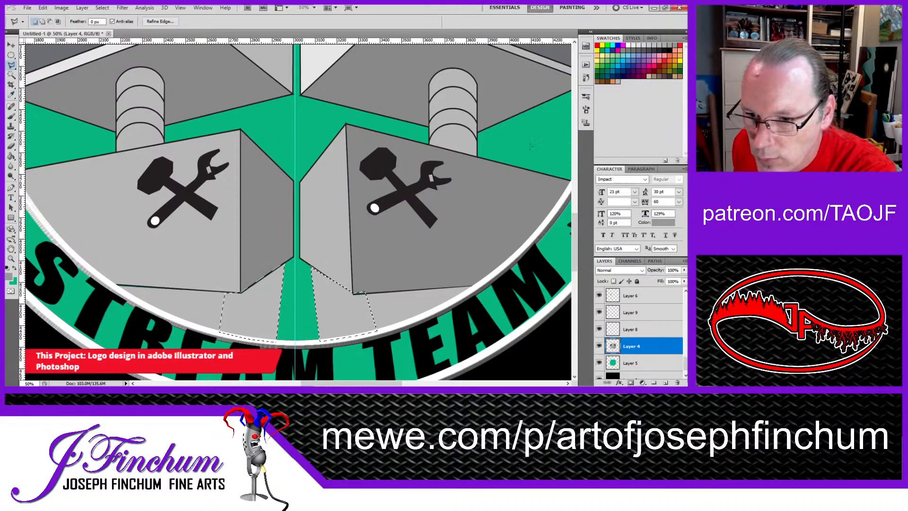
pyautogui.click(11, 116)
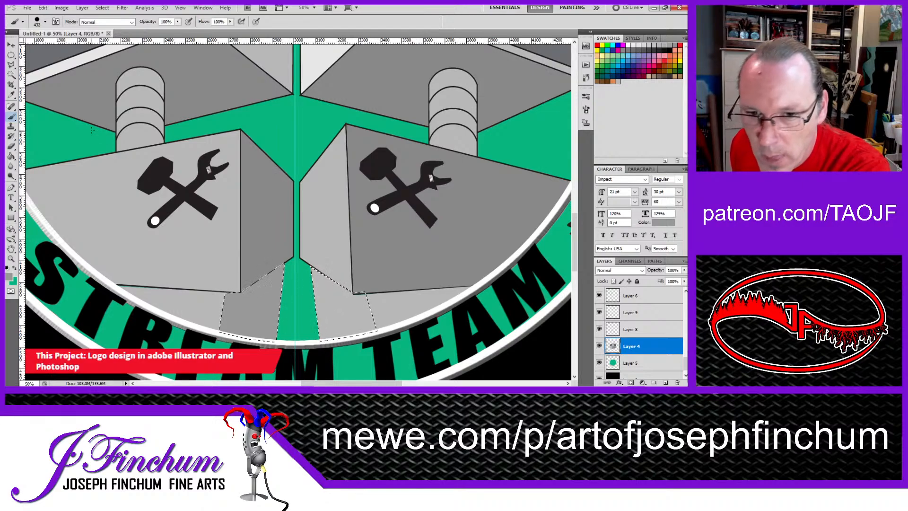
pyautogui.click(12, 56)
pyautogui.hotkey('ctrl', 'd')
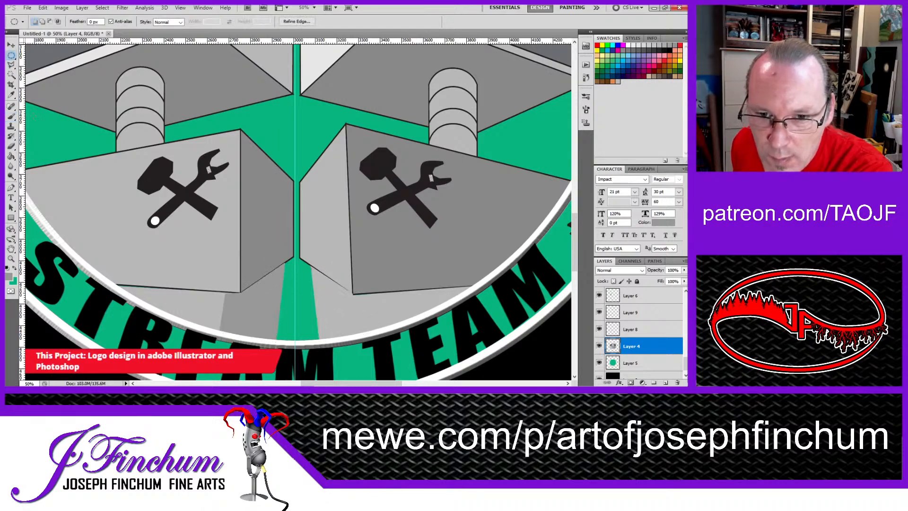
# Step: Outline the right extension's outer front face down to the ring with the Polygonal Lasso, paint it dark gray and deselect
pyautogui.click(12, 64)
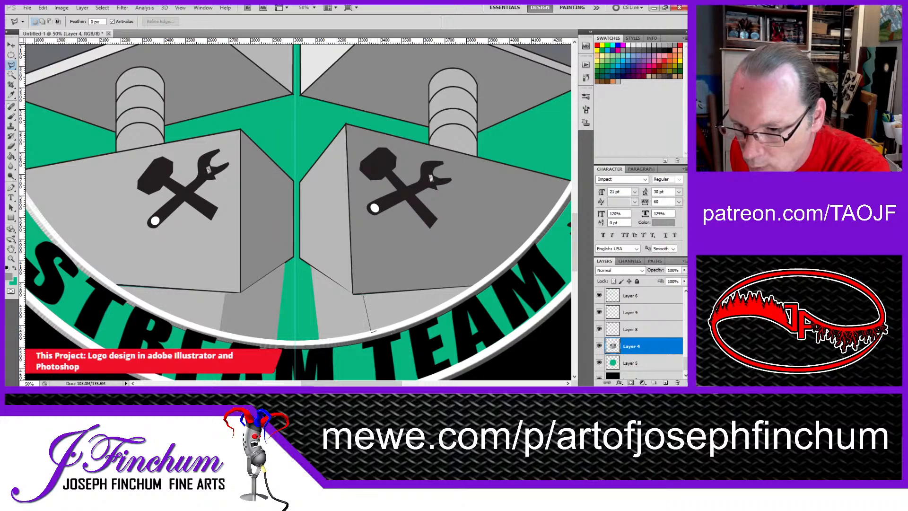
pyautogui.click(372, 331)
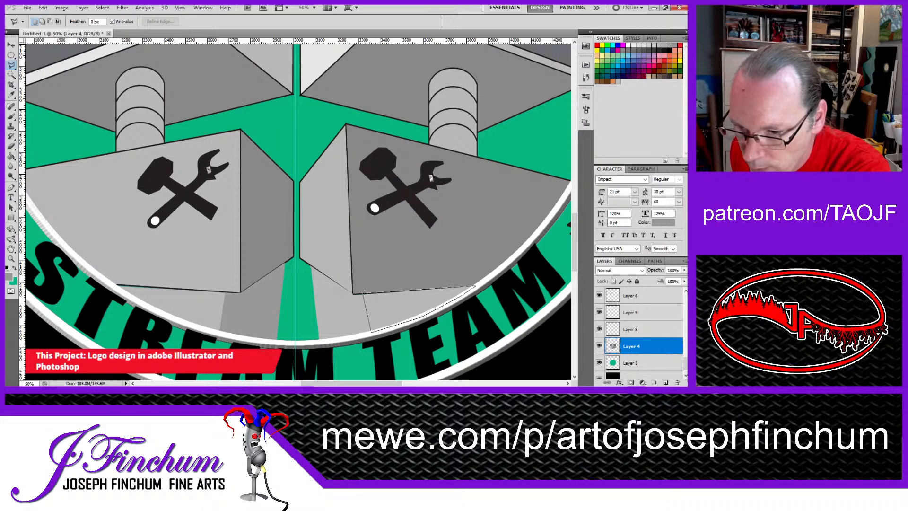
pyautogui.click(364, 290)
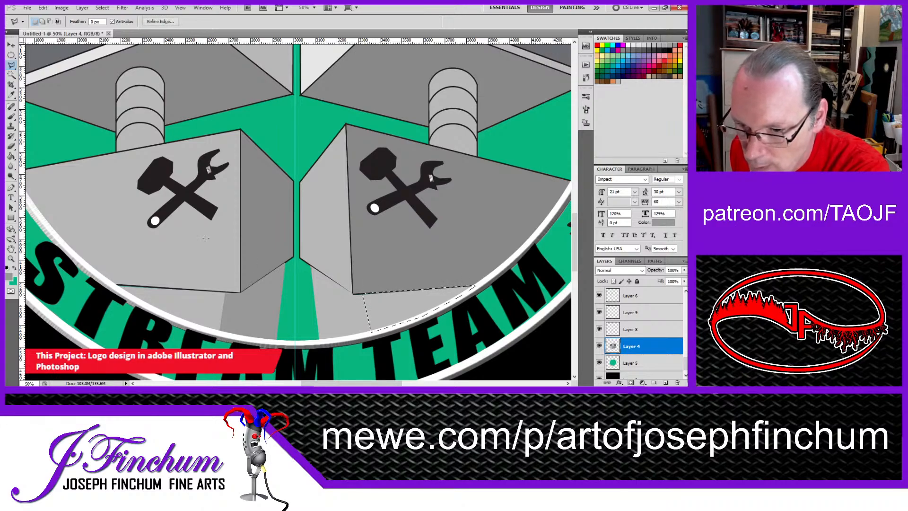
pyautogui.click(11, 116)
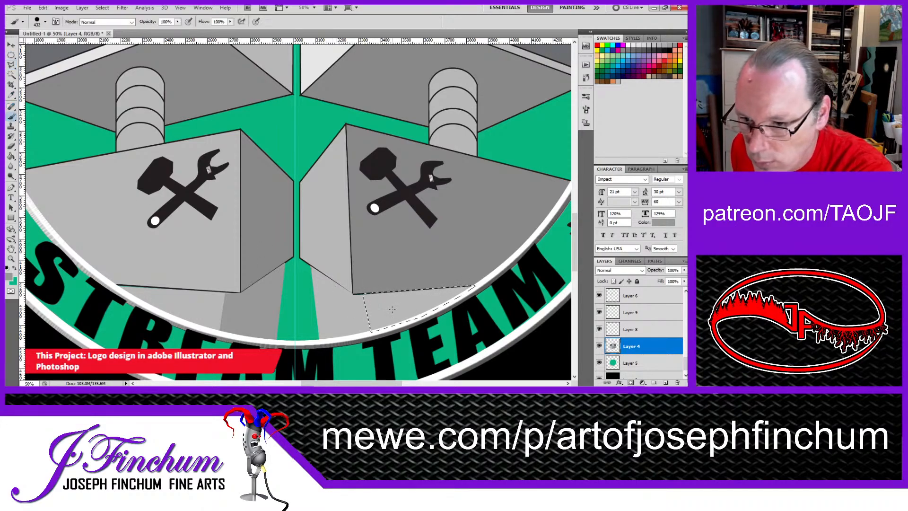
pyautogui.keyDown('ctrl'); pyautogui.keyDown('alt'); pyautogui.click(386, 259); pyautogui.keyUp('alt'); pyautogui.keyUp('ctrl')
pyautogui.keyDown('ctrl'); pyautogui.keyDown('alt'); pyautogui.click(386, 259); pyautogui.keyUp('alt'); pyautogui.keyUp('ctrl')
pyautogui.keyDown('ctrl'); pyautogui.keyDown('alt'); pyautogui.click(386, 259); pyautogui.keyUp('alt'); pyautogui.keyUp('ctrl')
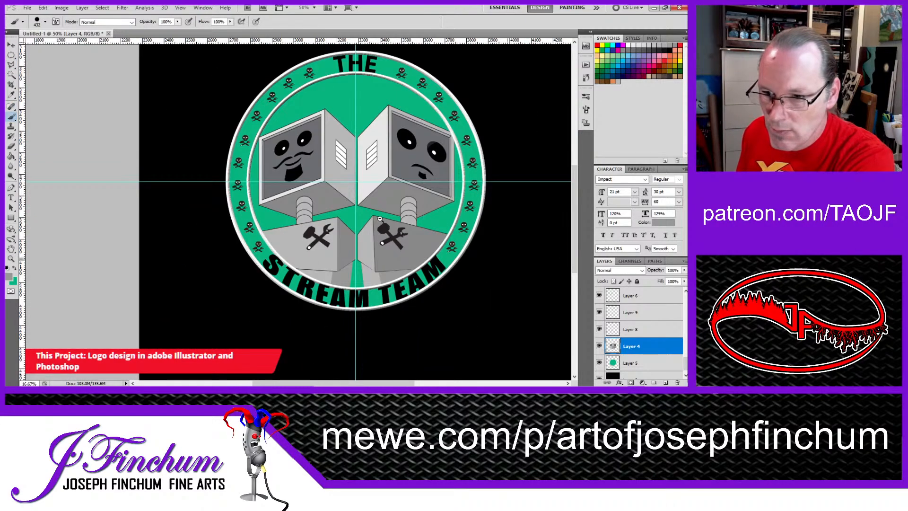
pyautogui.click(11, 55)
pyautogui.hotkey('ctrl', 'd')
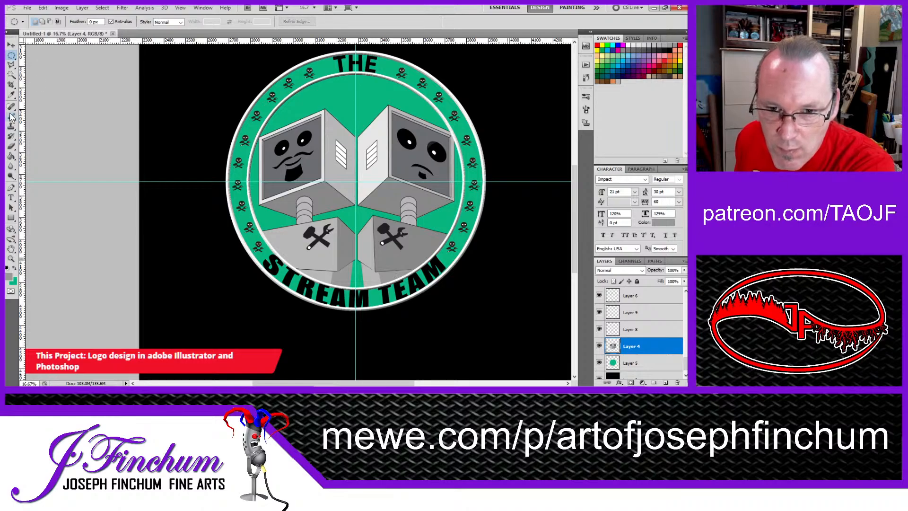
# Step: Outline a thin strip along the boundary between the left extension's light and dark faces, from base to ring, with the Polygonal Lasso
pyautogui.click(11, 65)
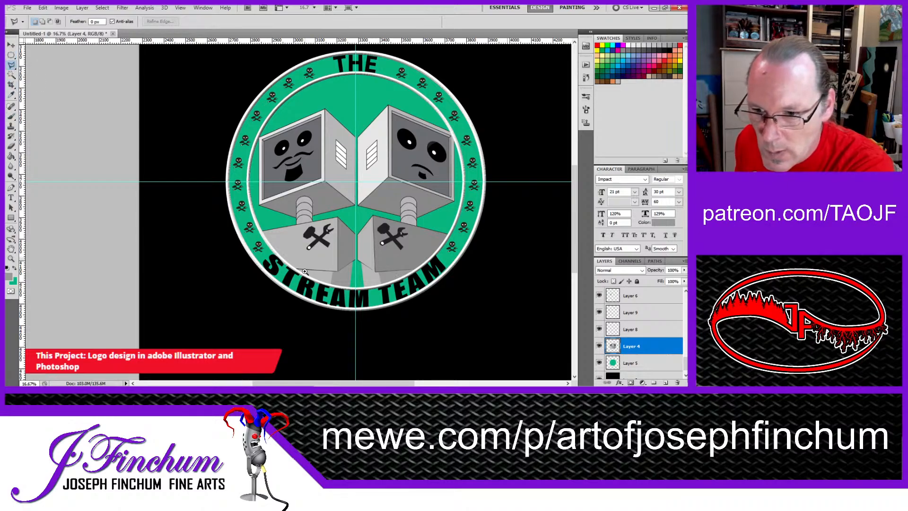
pyautogui.keyDown('ctrl'); pyautogui.click(347, 278); pyautogui.keyUp('ctrl')
pyautogui.keyDown('ctrl'); pyautogui.click(347, 277); pyautogui.keyUp('ctrl')
pyautogui.keyDown('ctrl'); pyautogui.click(348, 278); pyautogui.keyUp('ctrl')
pyautogui.keyDown('ctrl'); pyautogui.click(347, 277); pyautogui.keyUp('ctrl')
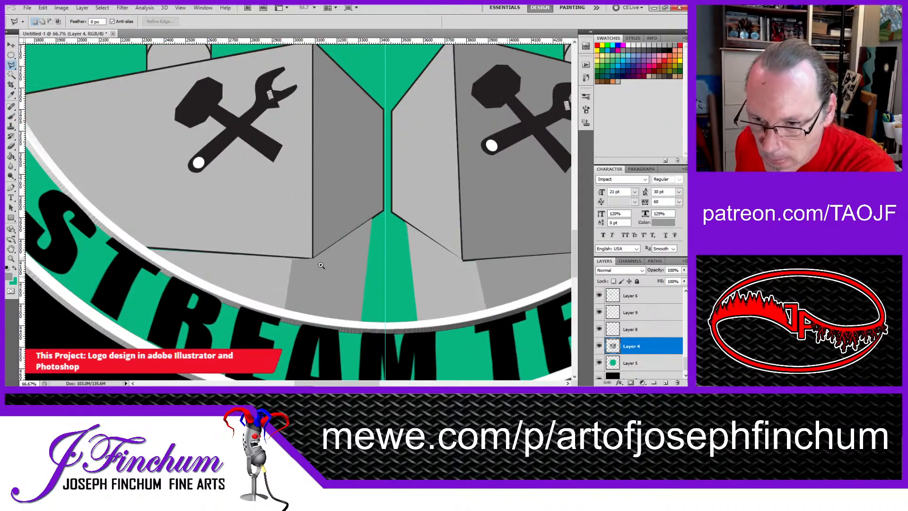
pyautogui.keyDown('ctrl'); pyautogui.click(335, 251); pyautogui.keyUp('ctrl')
pyautogui.keyDown('ctrl'); pyautogui.click(291, 258); pyautogui.keyUp('ctrl')
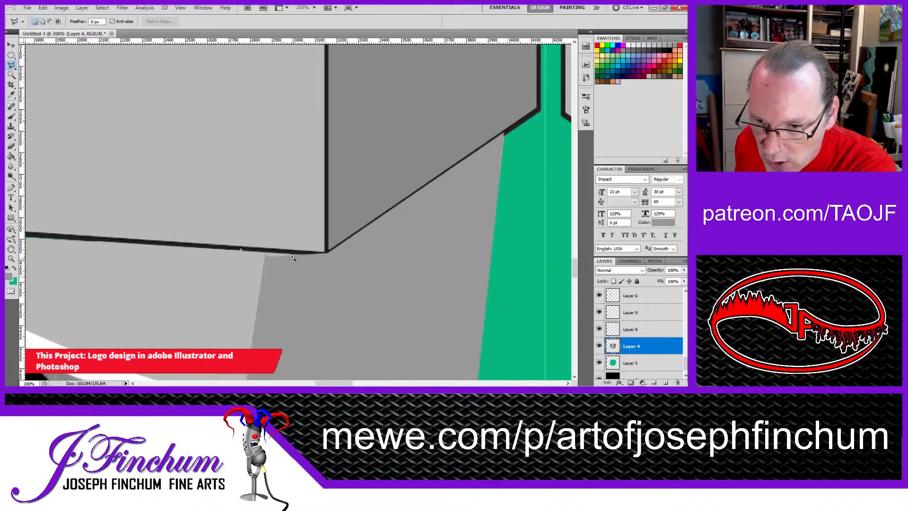
pyautogui.moveTo(267, 255); pyautogui.dragTo(305, 173)
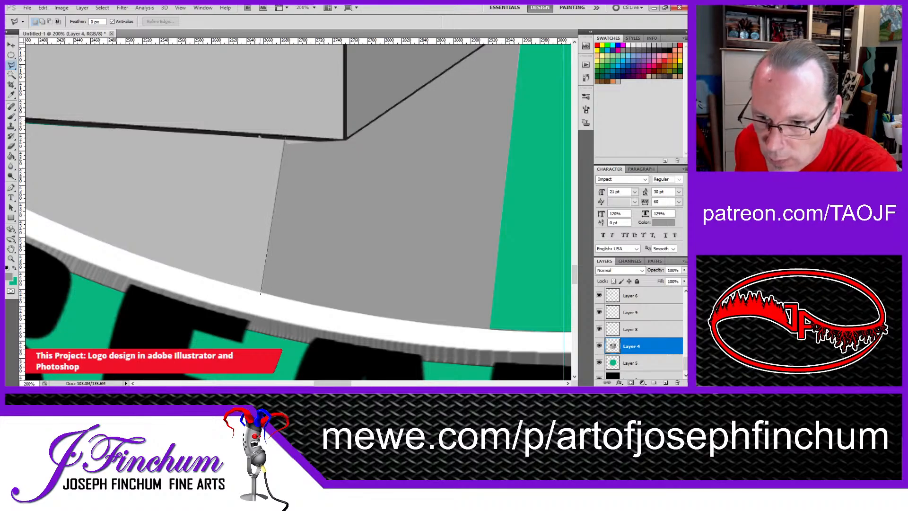
pyautogui.click(261, 293)
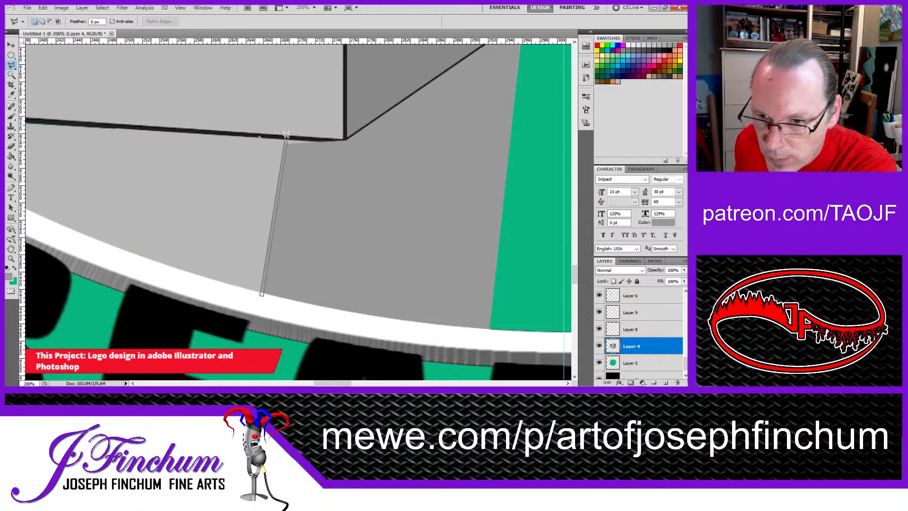
pyautogui.click(286, 135)
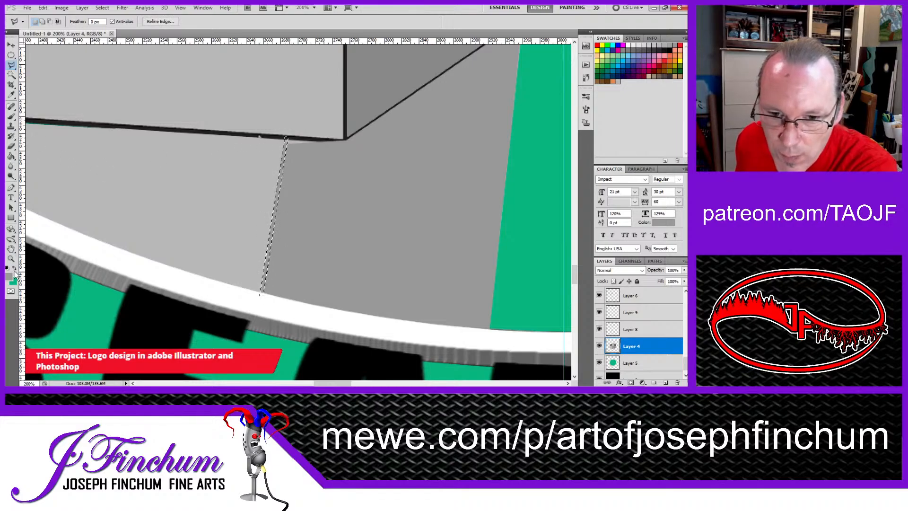
# Step: Sample black from the left base's outline and paint the selected strip between the left extension's light and dark faces with it
pyautogui.click(11, 94)
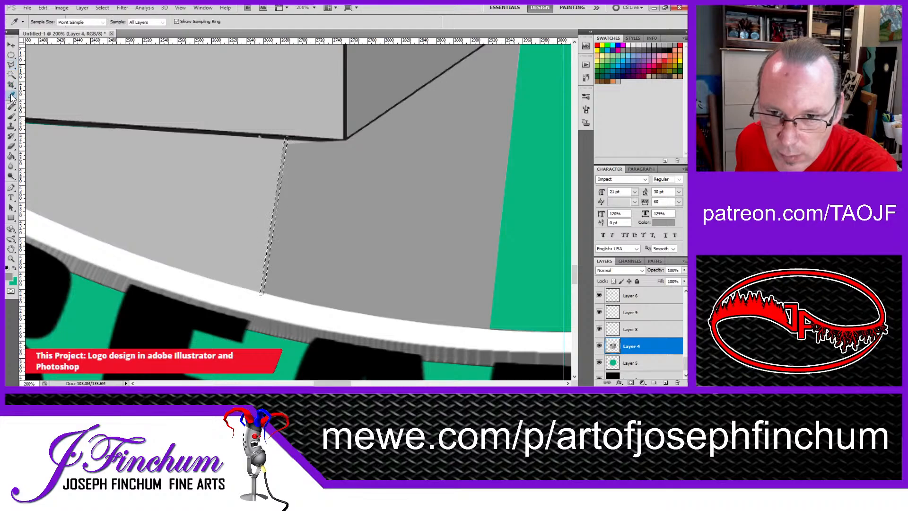
pyautogui.click(275, 136)
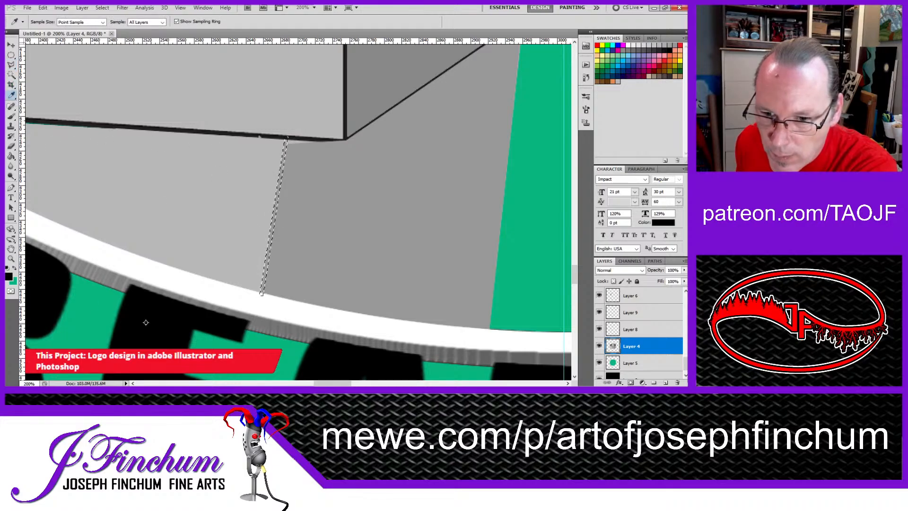
pyautogui.click(12, 118)
pyautogui.click(298, 194)
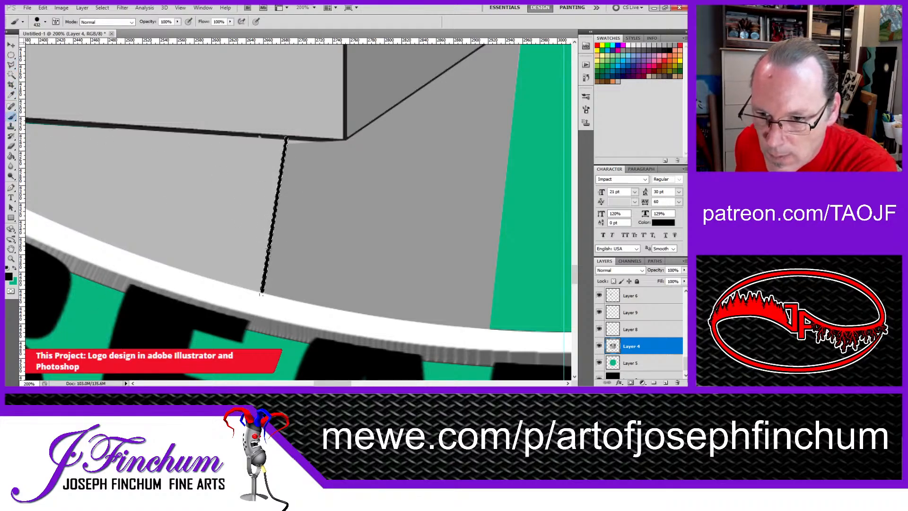
# Step: Outline thin strips along the left extension's inner edge and the base's lower edge with the Polygonal Lasso and paint them black
pyautogui.moveTo(402, 127); pyautogui.dragTo(313, 160)
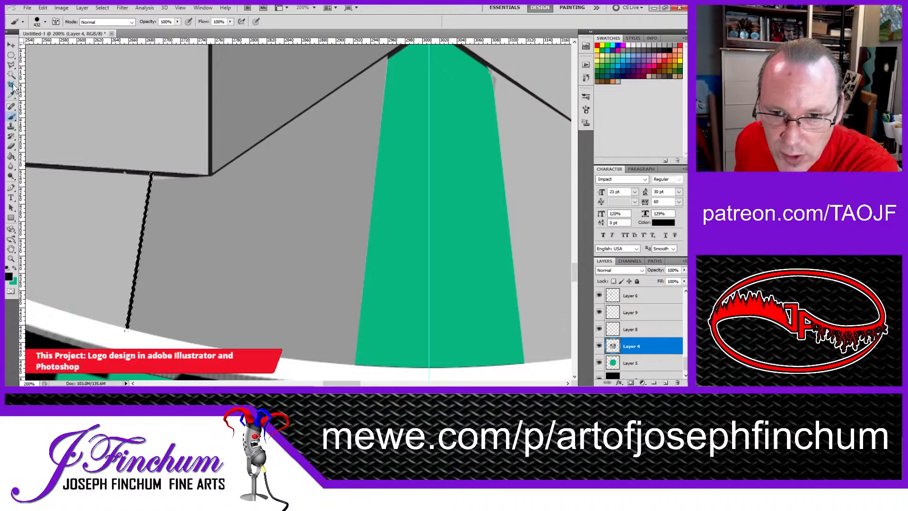
pyautogui.click(11, 65)
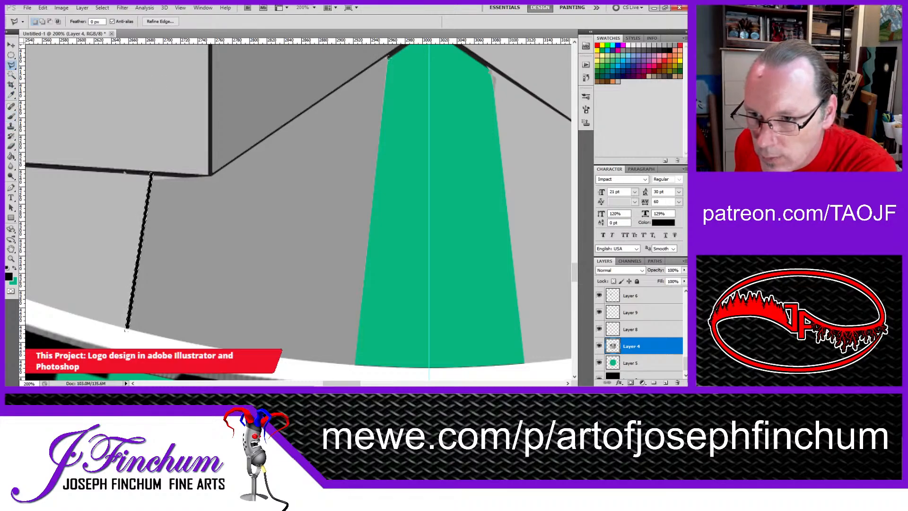
pyautogui.click(388, 57)
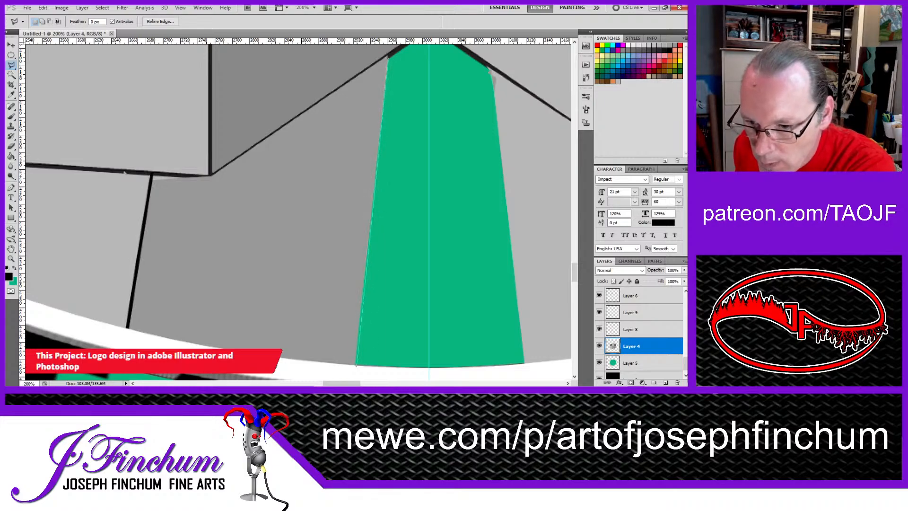
pyautogui.click(353, 365)
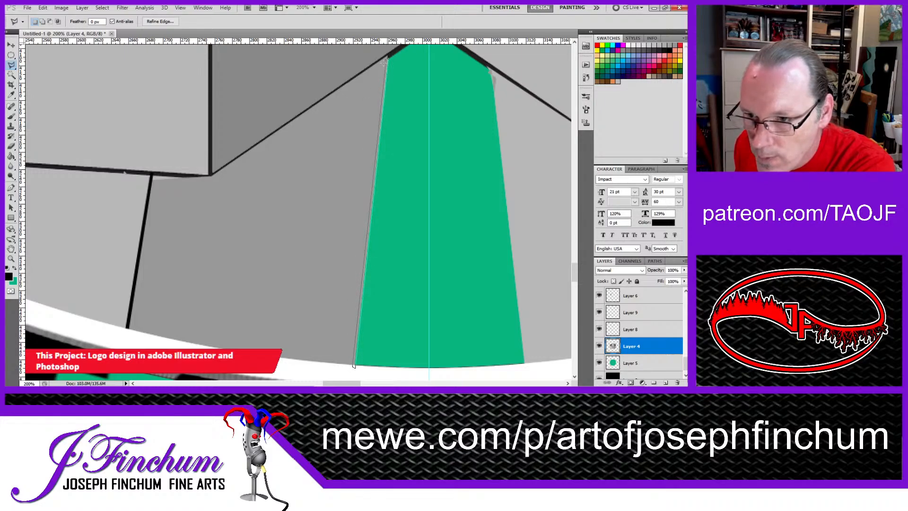
pyautogui.click(385, 59)
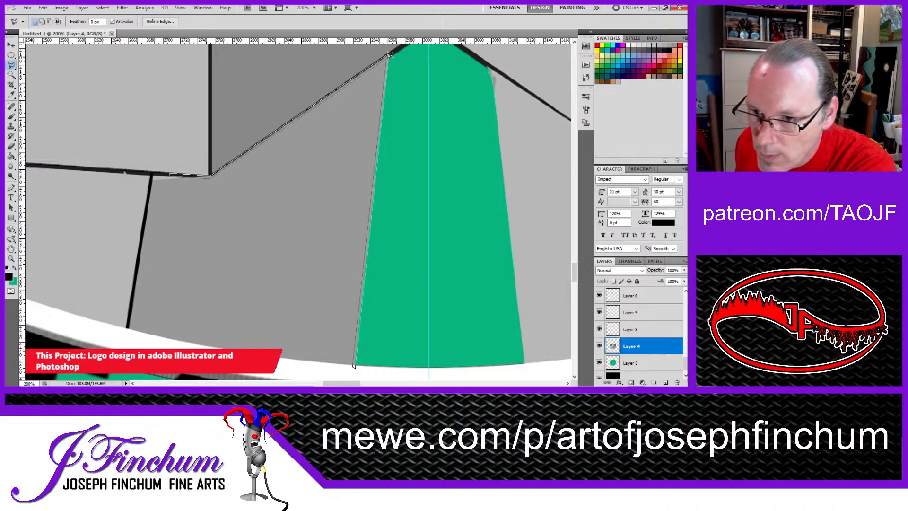
pyautogui.doubleClick(389, 54)
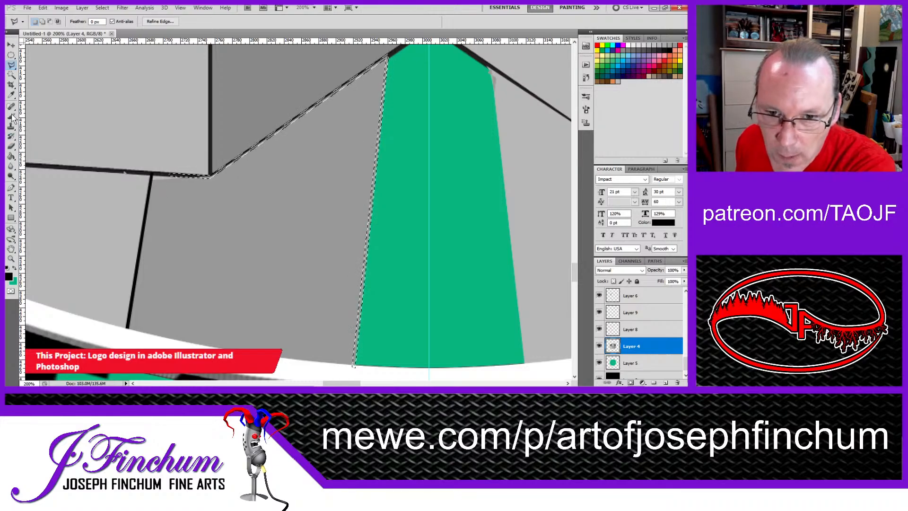
pyautogui.press('b')
pyautogui.moveTo(138, 147)
pyautogui.mouseDown()
pyautogui.moveTo(227, 158)
pyautogui.moveTo(264, 204)
pyautogui.mouseUp()
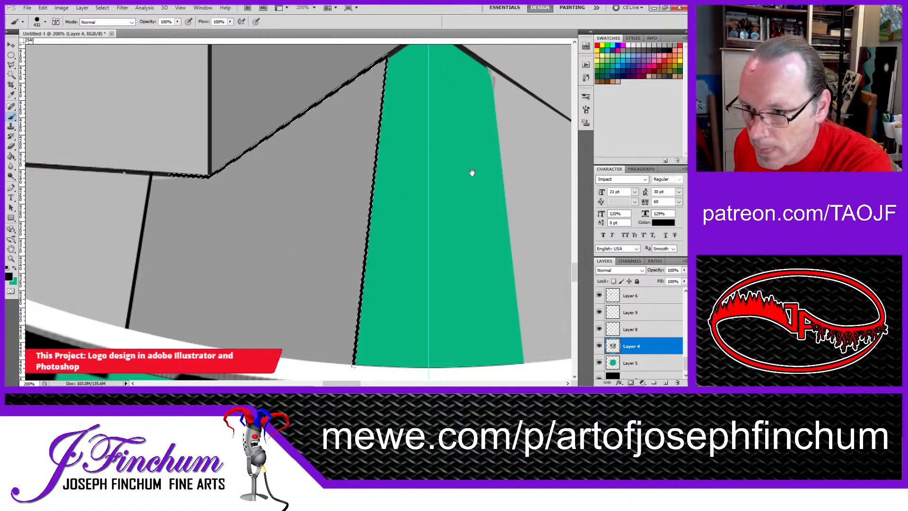
# Step: Select the small green gap under the right base's lower corner and paint it with light gray sampled from the extension's side face
pyautogui.moveTo(473, 172); pyautogui.dragTo(236, 151)
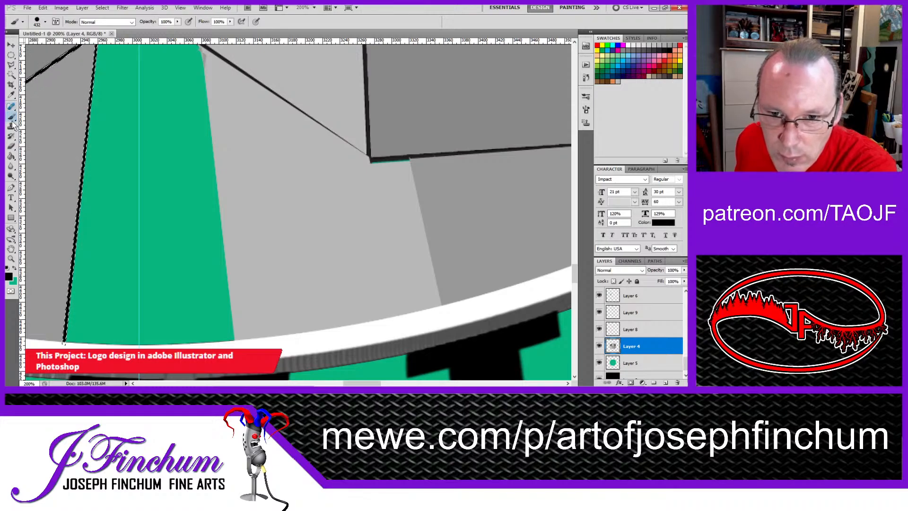
pyautogui.click(11, 66)
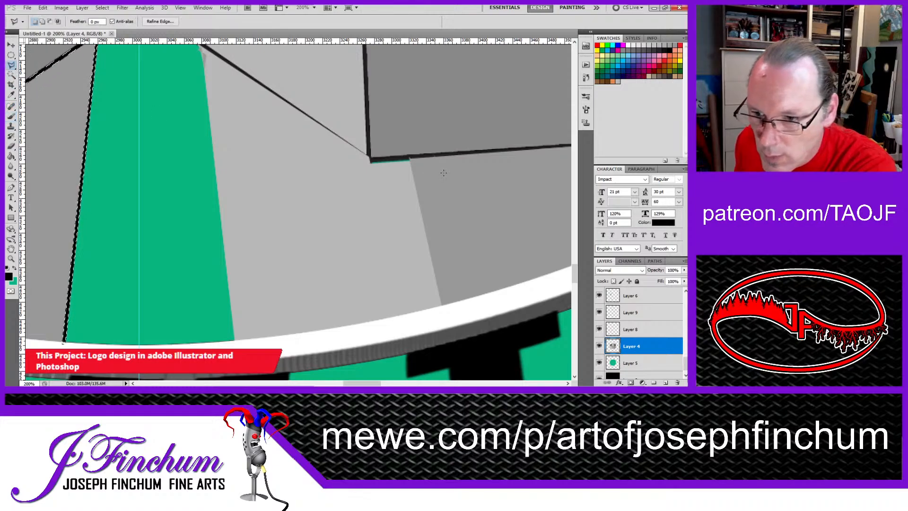
pyautogui.click(409, 159)
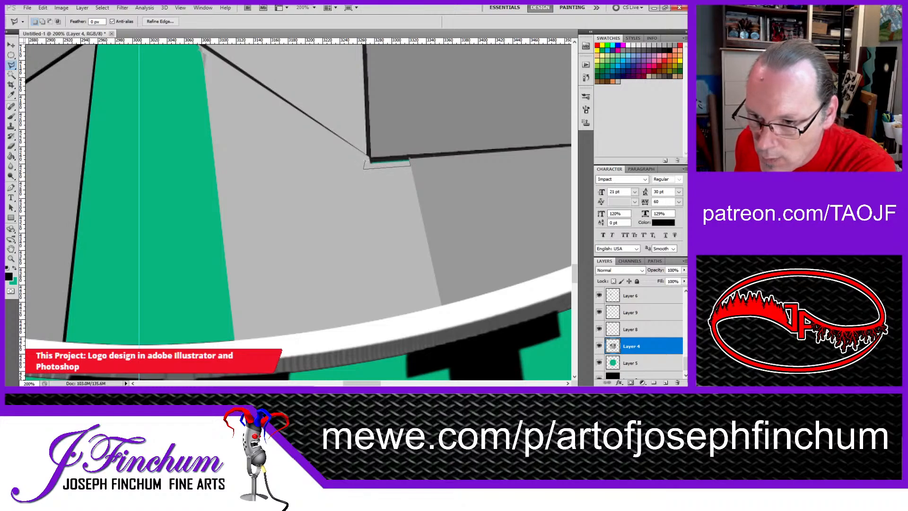
pyautogui.click(409, 155)
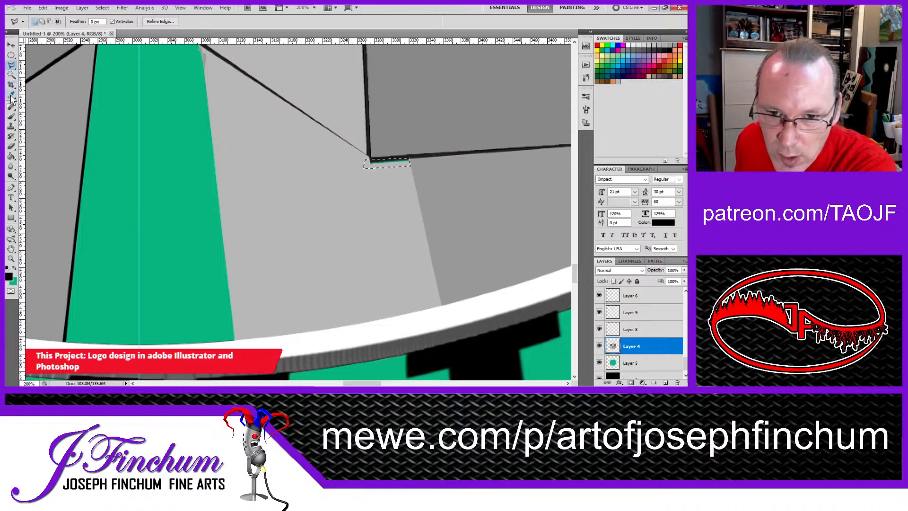
pyautogui.click(12, 96)
pyautogui.click(240, 162)
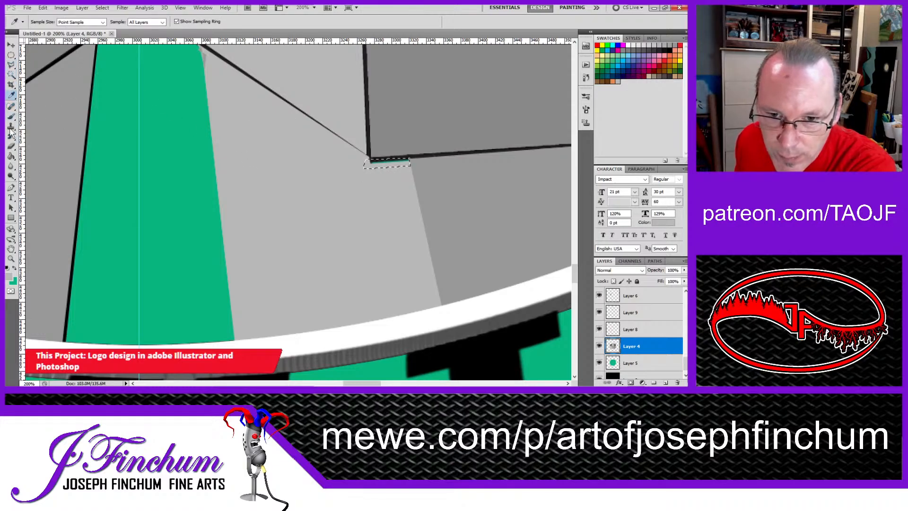
pyautogui.click(11, 116)
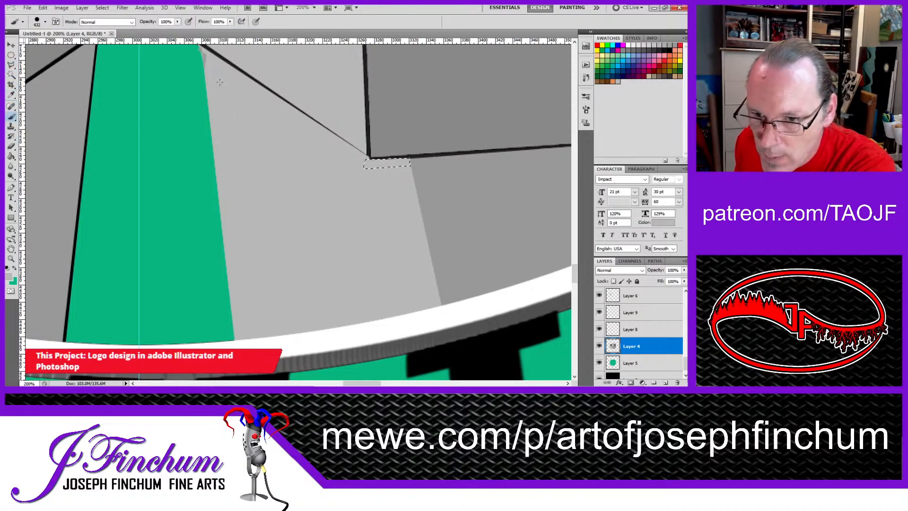
# Step: Outline the mismatched gray sliver where the right extension's inner face meets the green wedge's upper end and paint over it
pyautogui.moveTo(200, 101); pyautogui.dragTo(273, 170)
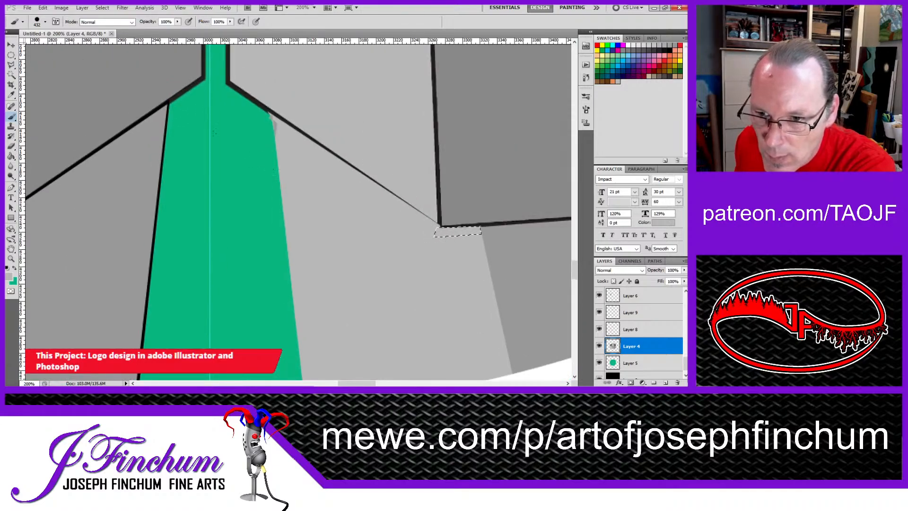
pyautogui.click(11, 64)
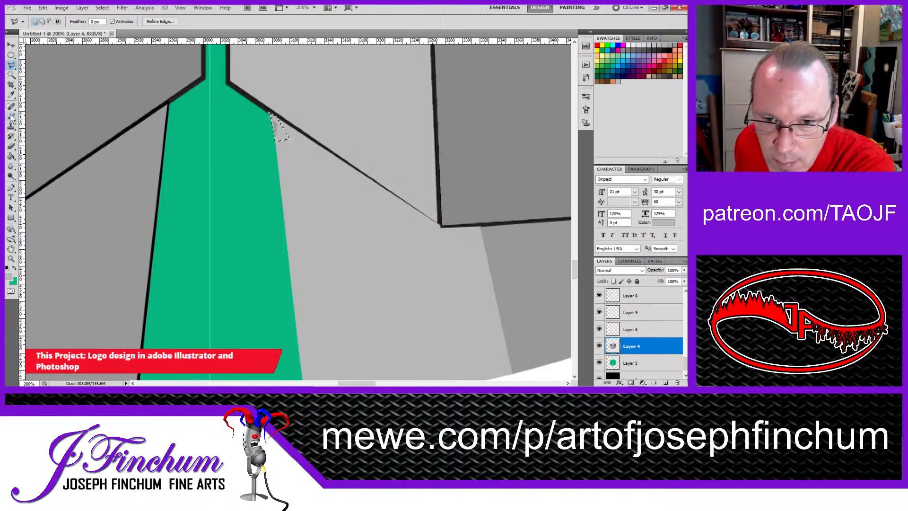
pyautogui.press('b')
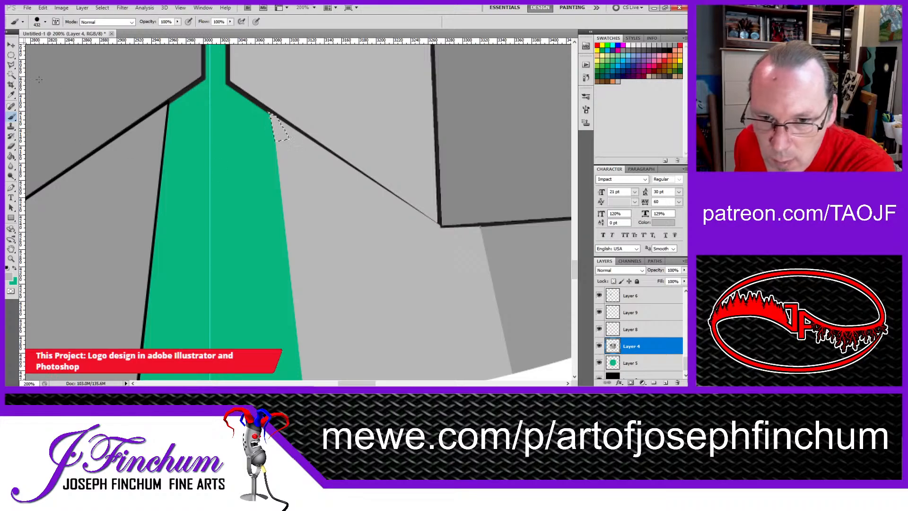
pyautogui.click(13, 66)
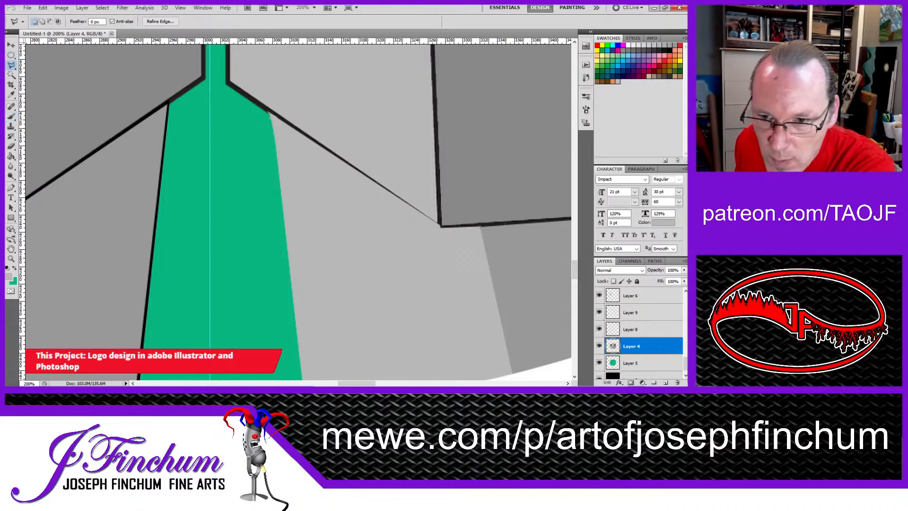
pyautogui.click(72, 101)
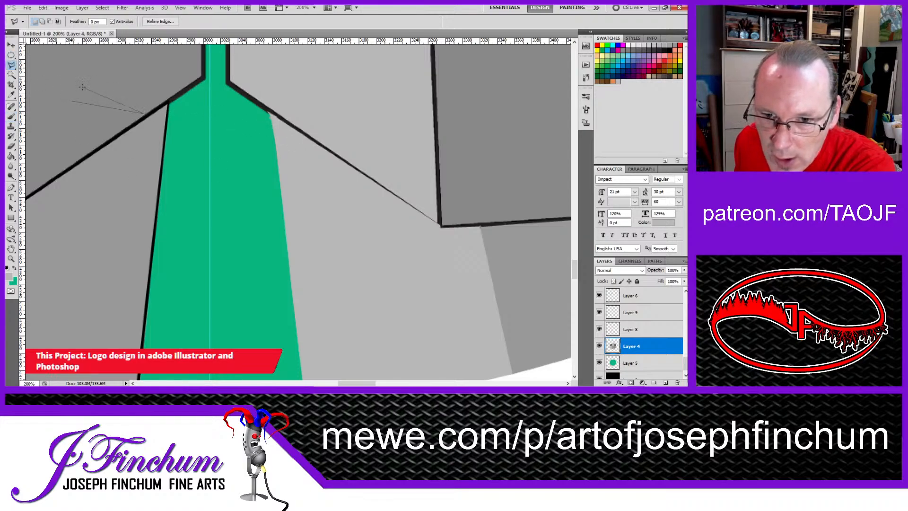
pyautogui.click(74, 100)
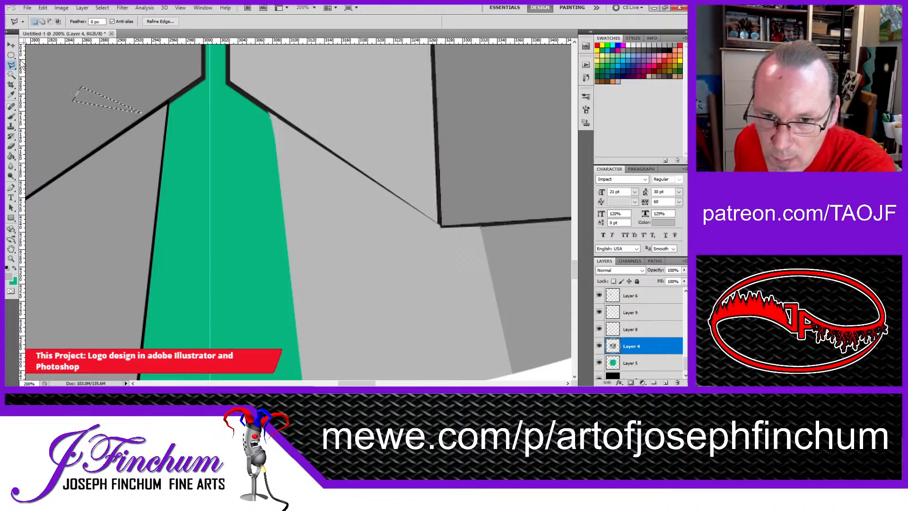
pyautogui.click(10, 55)
pyautogui.click(27, 68)
# Step: Outline thin strips along the right extension's inner edge and the base's slanted lower edge, and paint them with sampled black
pyautogui.click(12, 65)
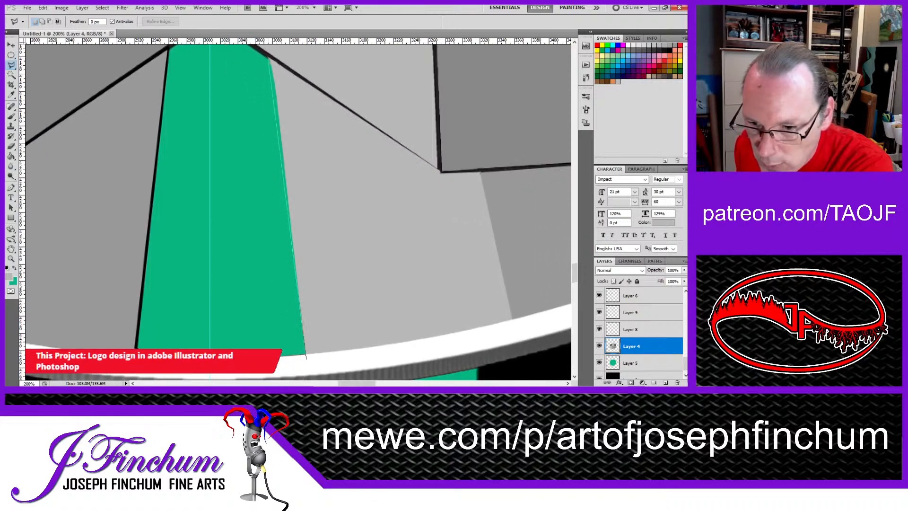
pyautogui.doubleClick(305, 356)
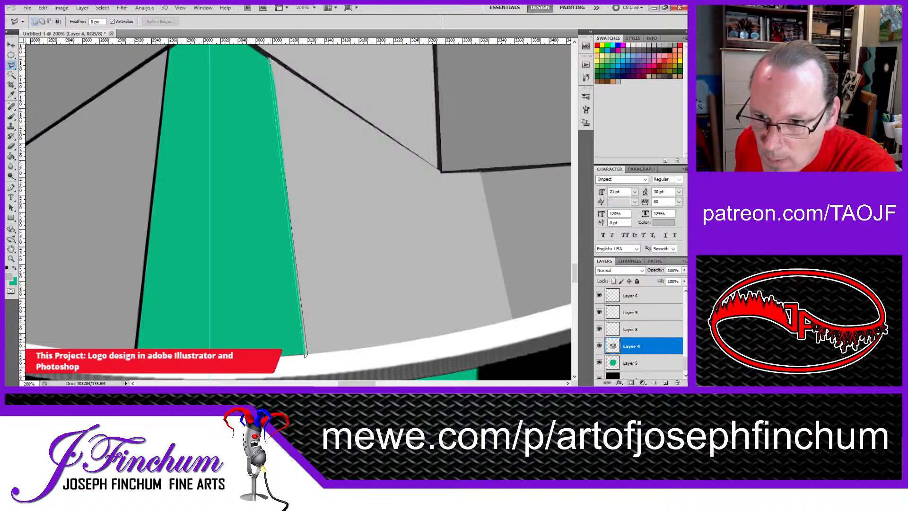
pyautogui.click(269, 61)
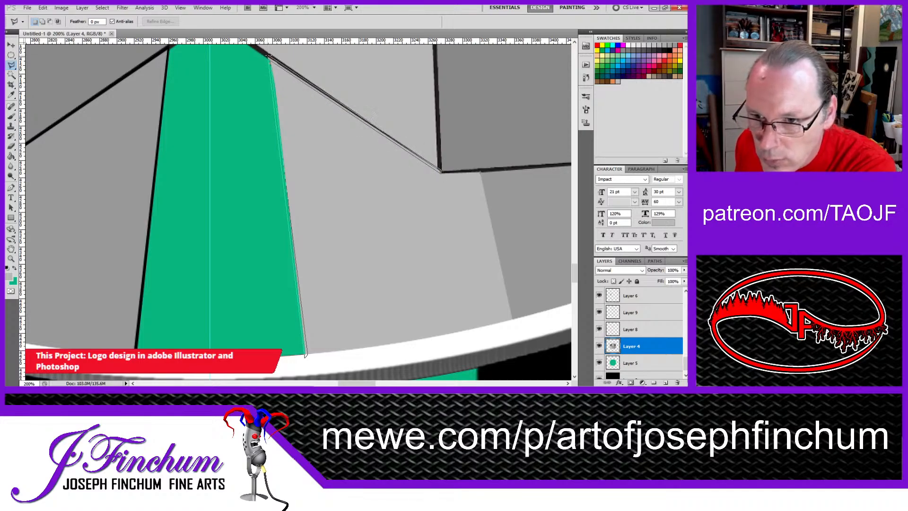
pyautogui.click(268, 55)
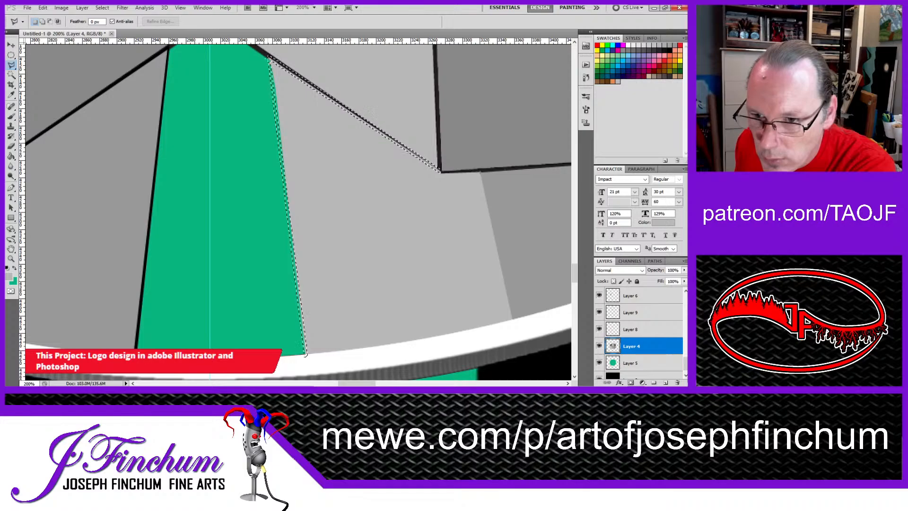
pyautogui.click(11, 96)
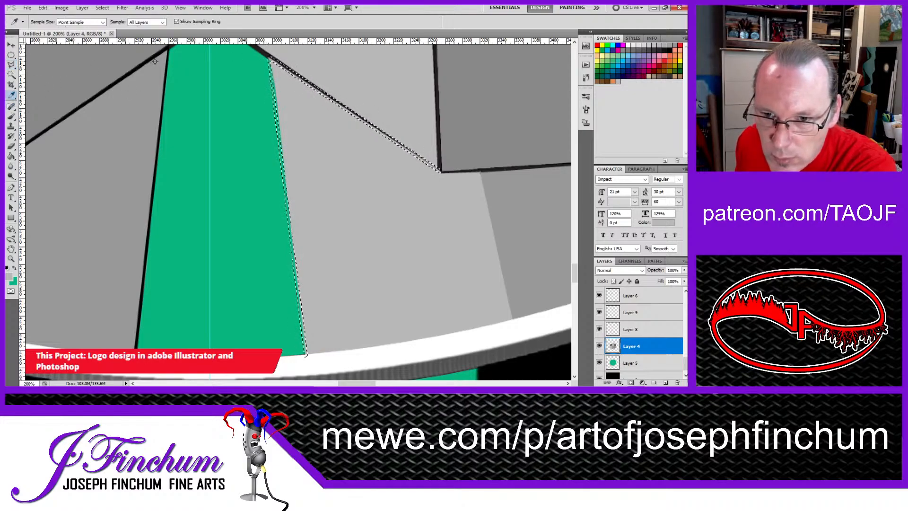
pyautogui.click(156, 164)
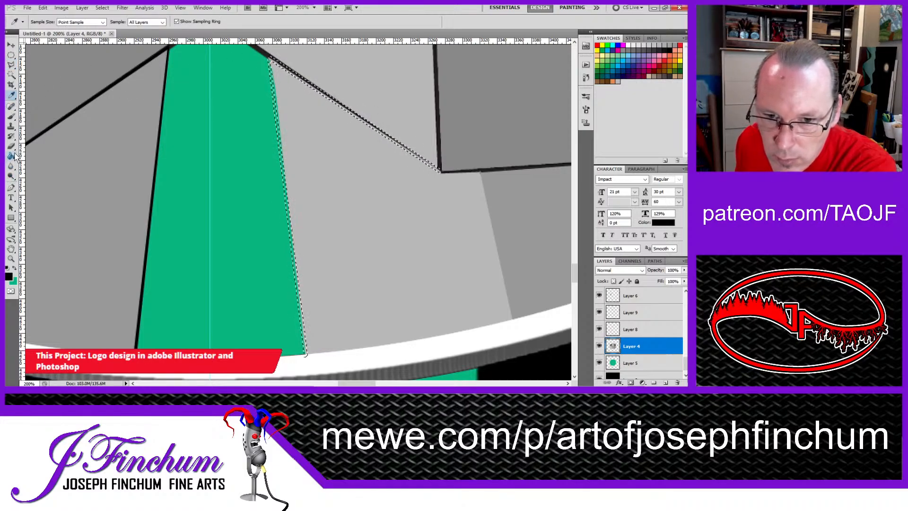
pyautogui.click(11, 116)
pyautogui.moveTo(272, 85)
pyautogui.mouseDown()
pyautogui.moveTo(326, 85)
pyautogui.moveTo(416, 216)
pyautogui.moveTo(340, 314)
pyautogui.mouseUp()
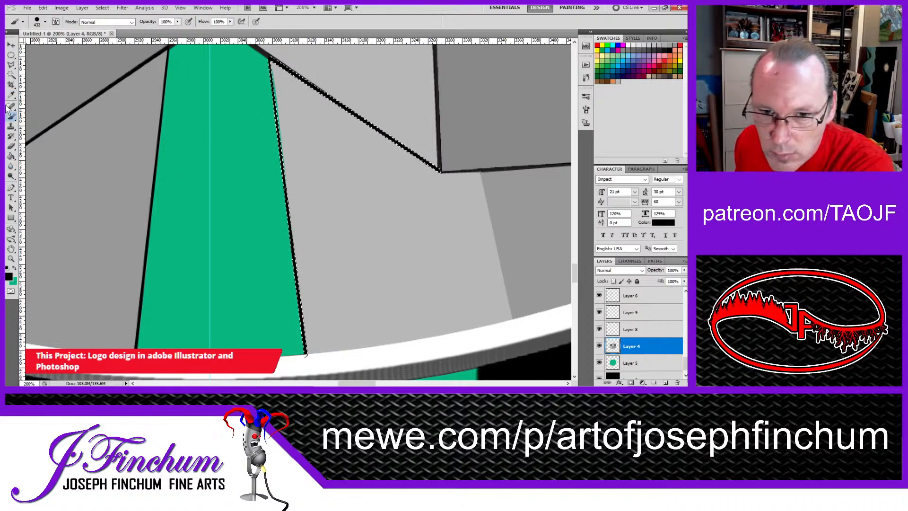
# Step: Outline a thin strip between the right extension's light and dark faces, from base to ring, with the Polygonal Lasso and paint it black
pyautogui.moveTo(135, 246); pyautogui.dragTo(36, 201)
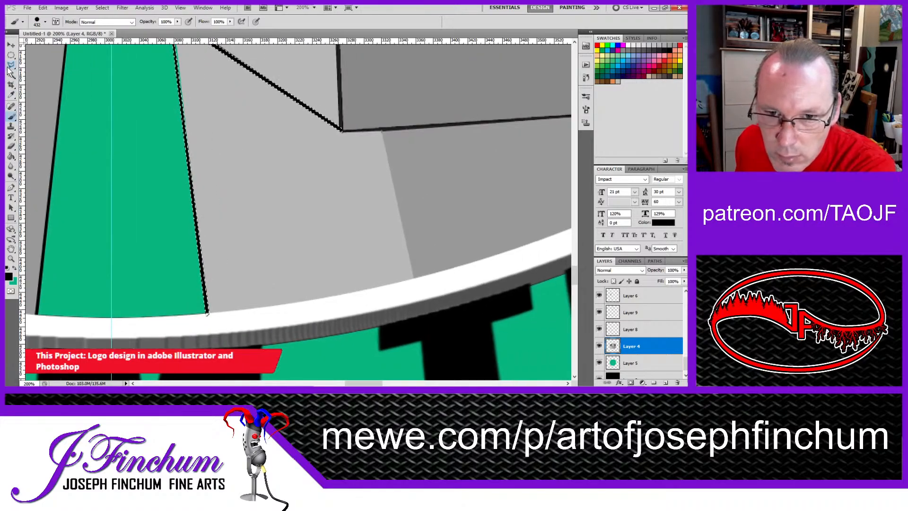
pyautogui.click(11, 64)
pyautogui.hotkey('ctrl', 'd')
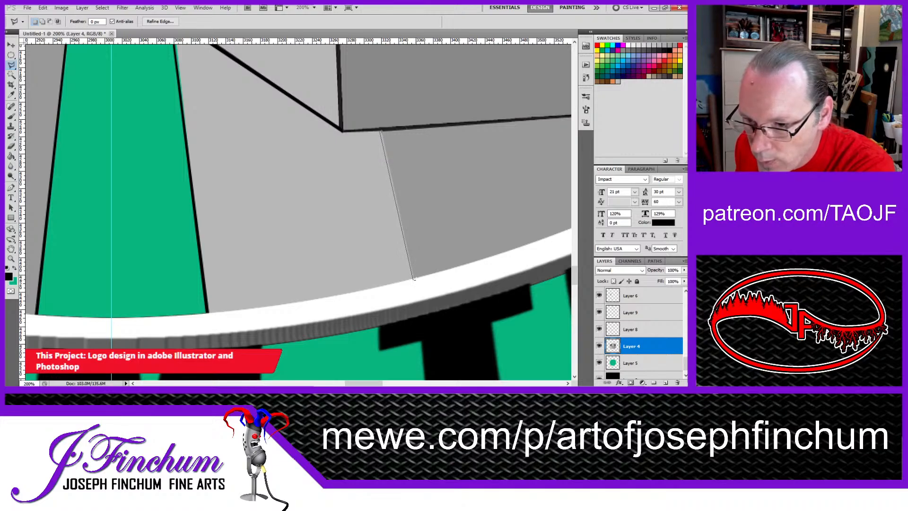
pyautogui.click(414, 279)
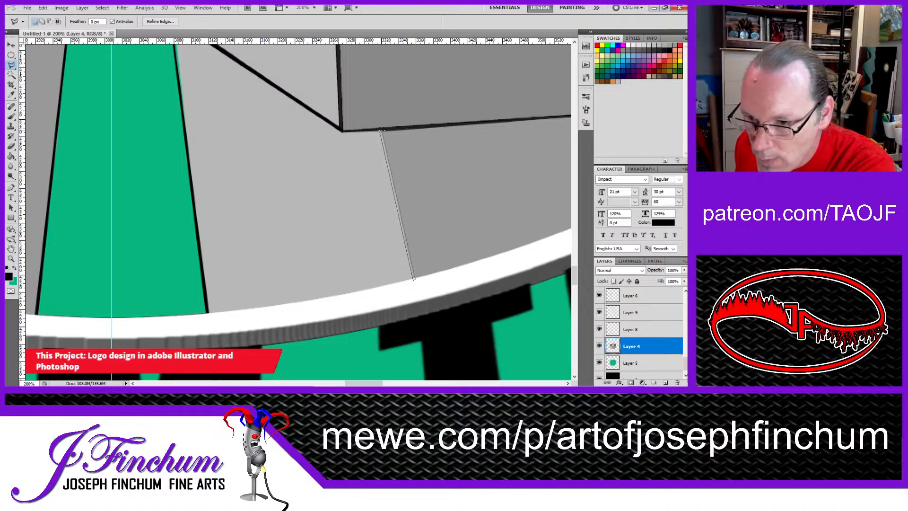
pyautogui.click(381, 127)
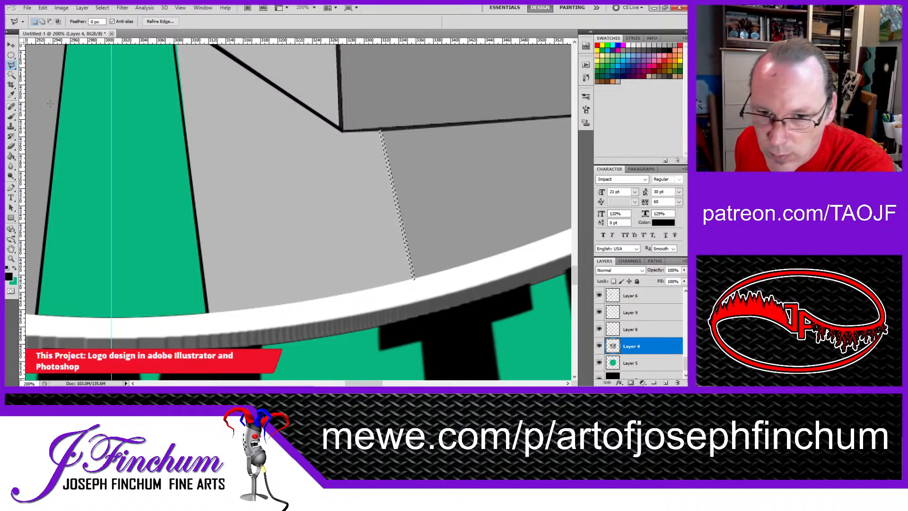
pyautogui.press('b')
pyautogui.click(386, 149)
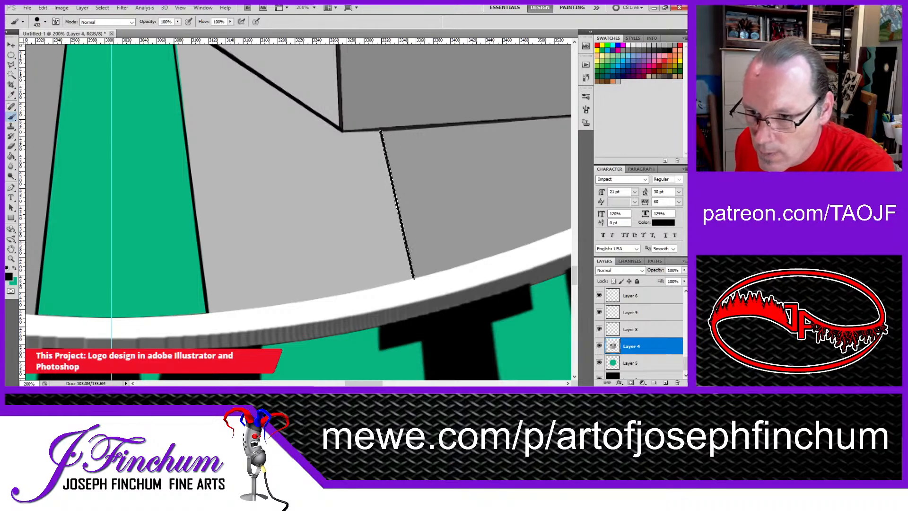
pyautogui.keyDown('alt'); pyautogui.click(422, 269); pyautogui.keyUp('alt')
pyautogui.keyDown('alt'); pyautogui.click(422, 262); pyautogui.keyUp('alt')
pyautogui.keyDown('alt'); pyautogui.click(422, 258); pyautogui.keyUp('alt')
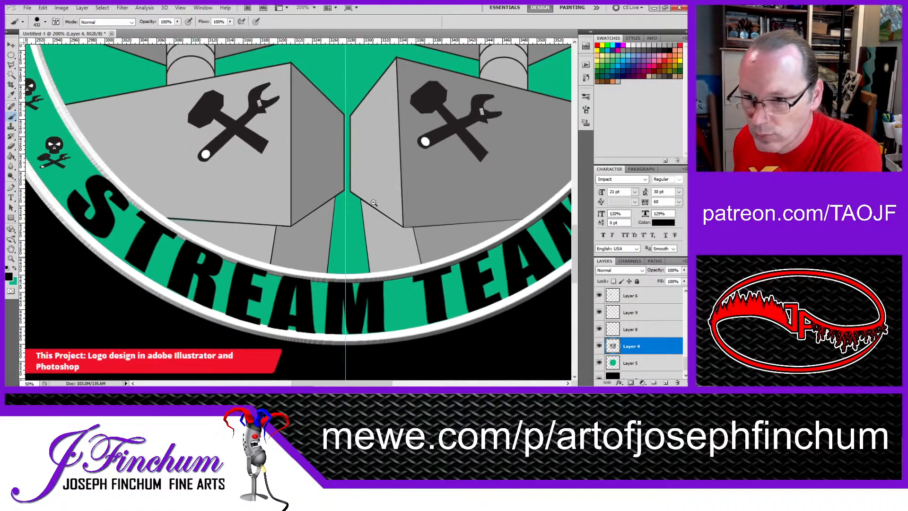
# Step: Check the complete logo and compare its inner background with the green circle on Layer 5 hidden and shown
pyautogui.keyDown('alt'); pyautogui.click(349, 152); pyautogui.keyUp('alt')
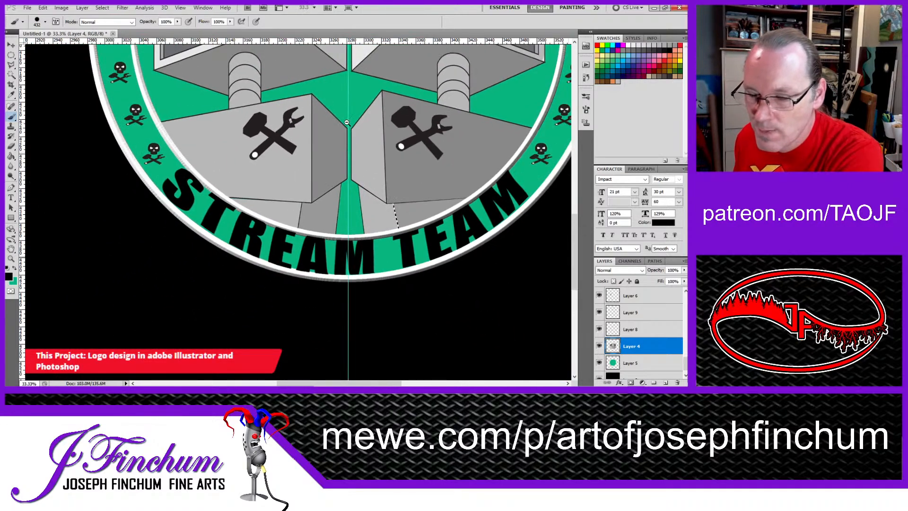
pyautogui.keyDown('alt'); pyautogui.click(343, 94); pyautogui.keyUp('alt')
pyautogui.keyDown('alt'); pyautogui.click(347, 92); pyautogui.keyUp('alt')
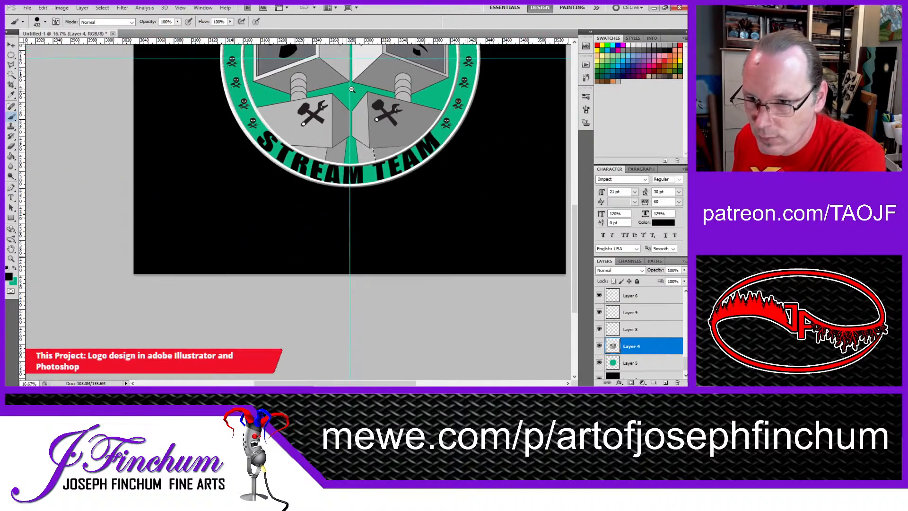
pyautogui.keyDown('alt'); pyautogui.click(351, 90); pyautogui.keyUp('alt')
pyautogui.keyDown('alt'); pyautogui.click(351, 89); pyautogui.keyUp('alt')
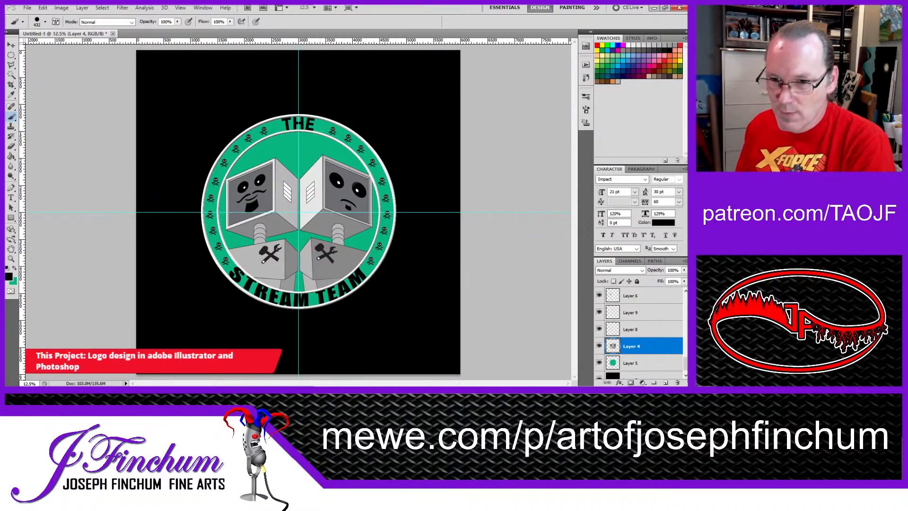
pyautogui.click(12, 44)
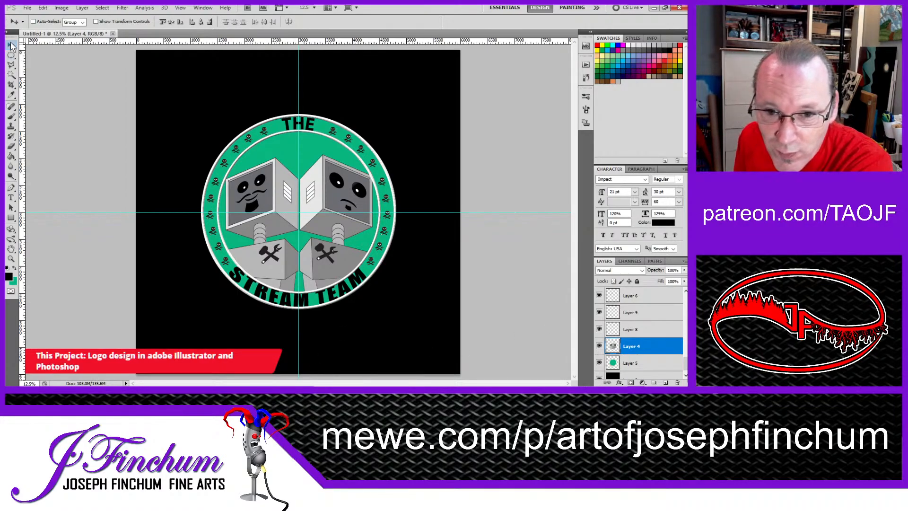
pyautogui.scroll(10, 650, 318)
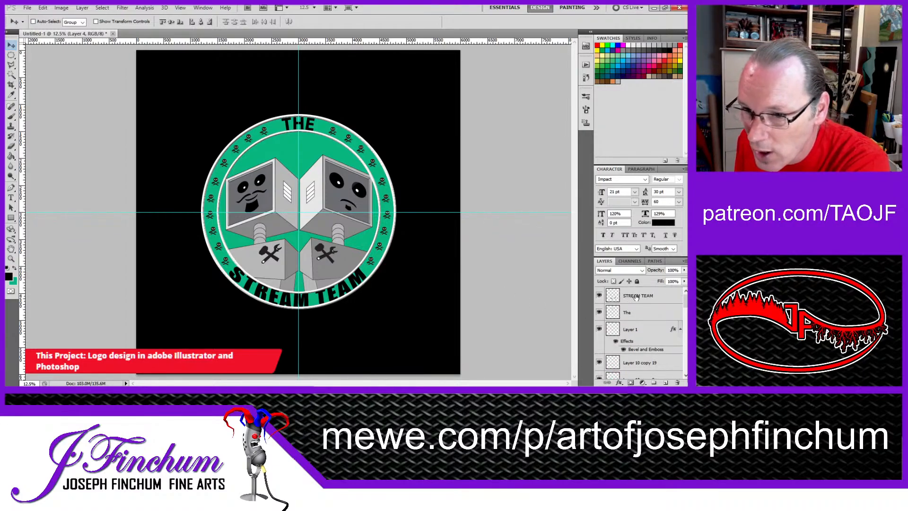
pyautogui.click(98, 179)
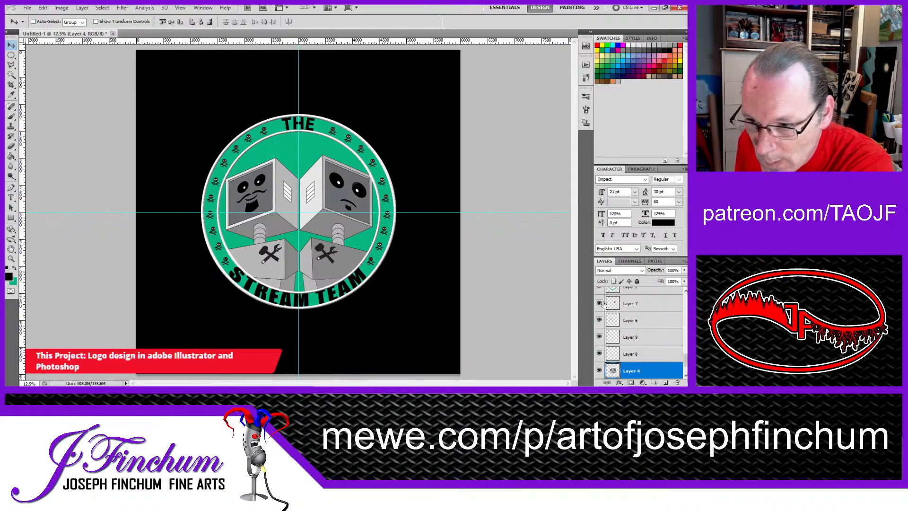
pyautogui.scroll(-2, 609, 323)
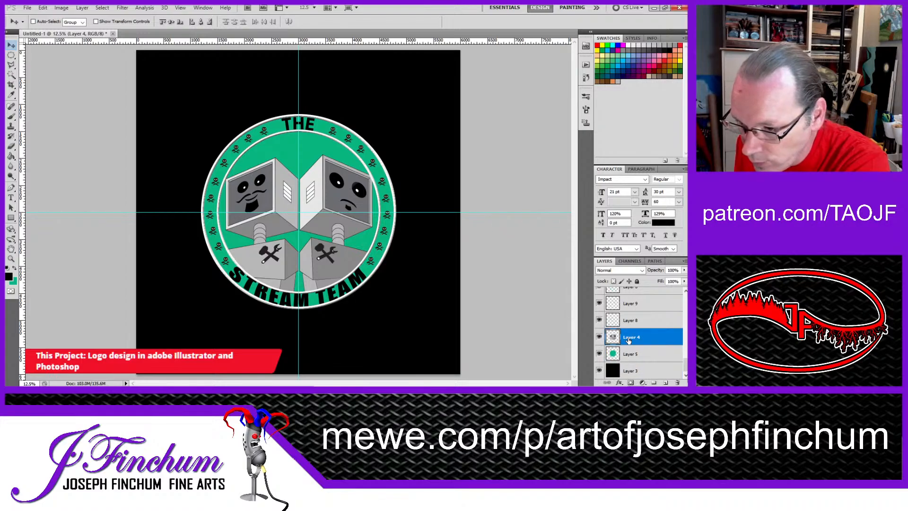
pyautogui.click(600, 354)
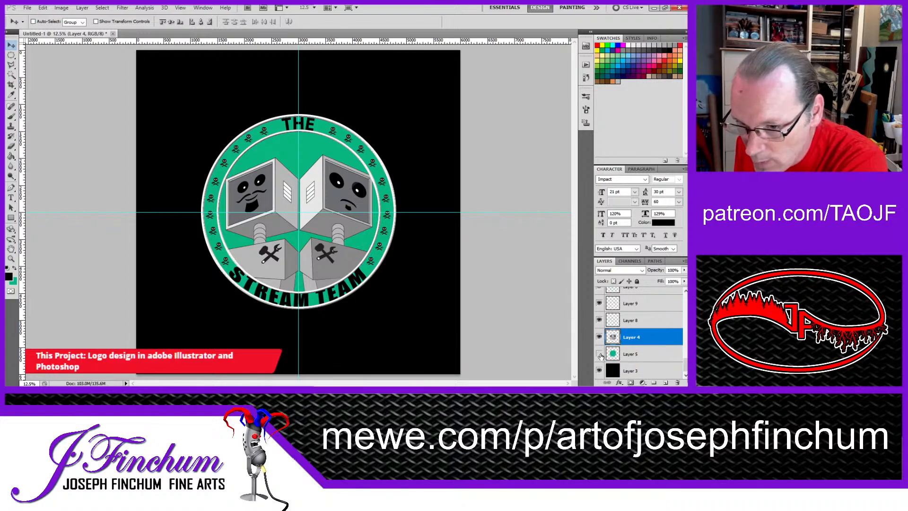
pyautogui.click(600, 354)
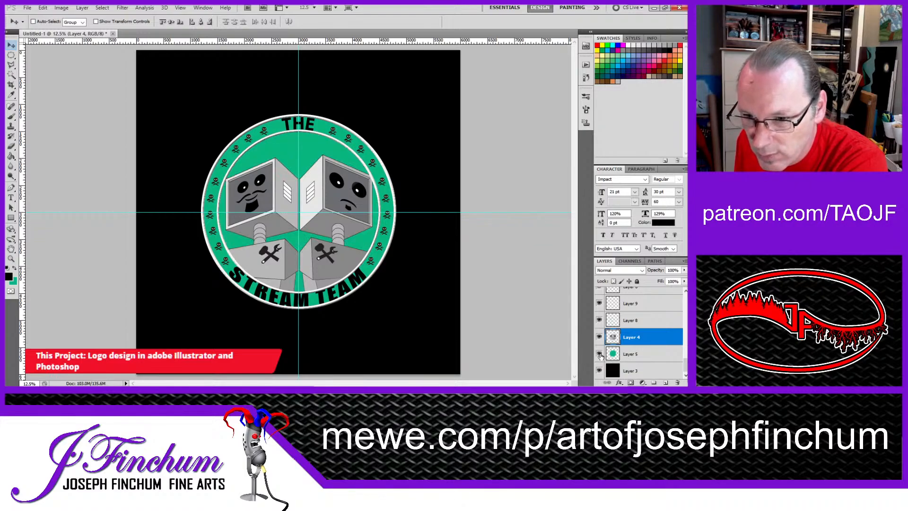
pyautogui.click(599, 354)
pyautogui.click(599, 354)
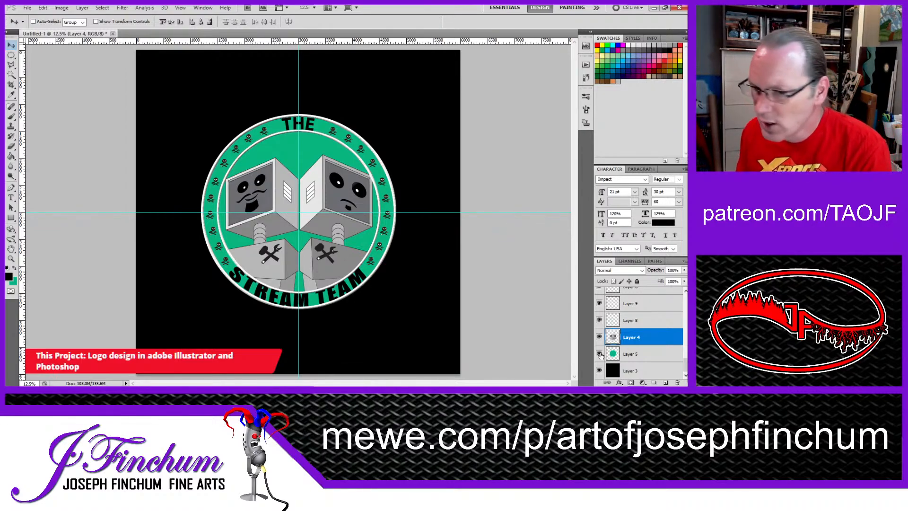
pyautogui.click(599, 355)
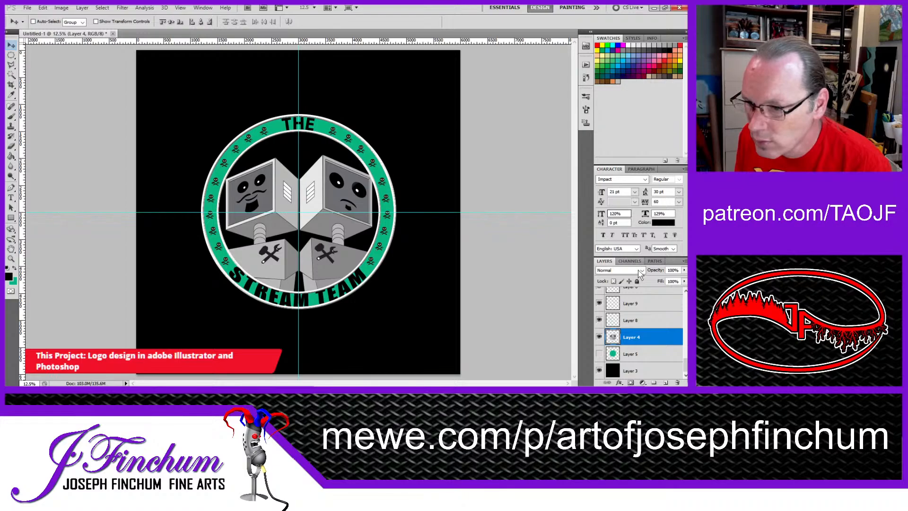
pyautogui.click(599, 354)
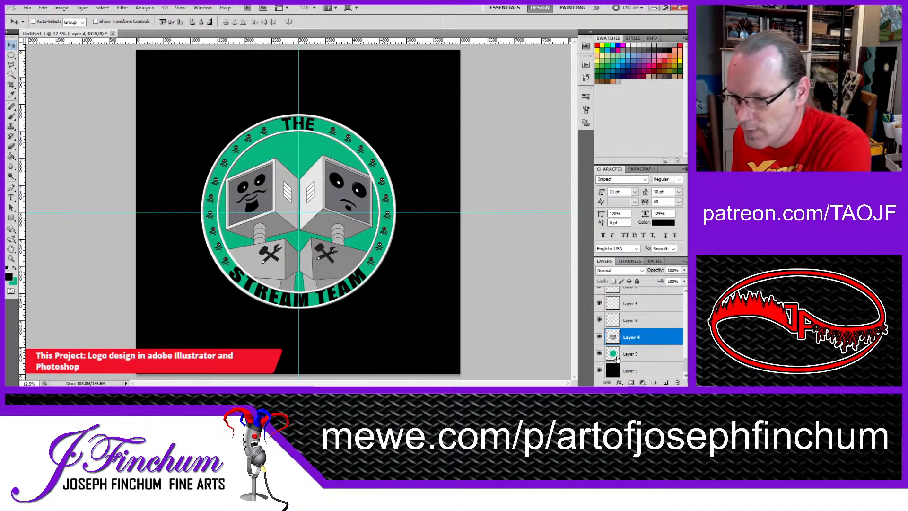
# Step: Load the green circle's outline from Layer 5 as a selection, try filling it with yellow on Layer 4, and deselect
pyautogui.keyDown('ctrl'); pyautogui.click(612, 354); pyautogui.keyUp('ctrl')
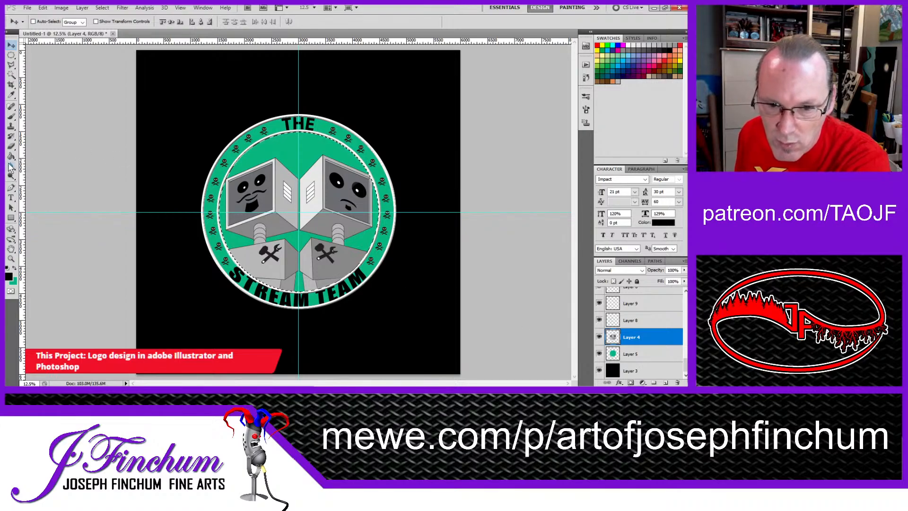
pyautogui.click(602, 45)
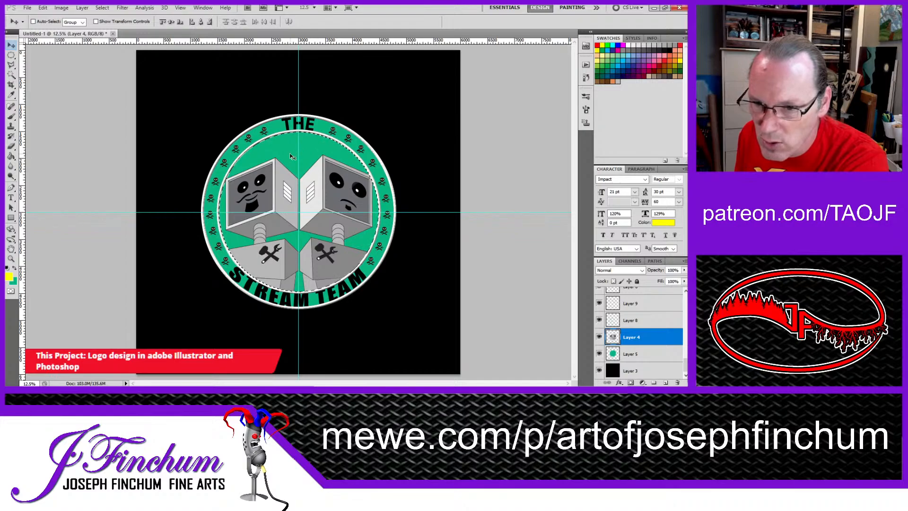
pyautogui.press('g')
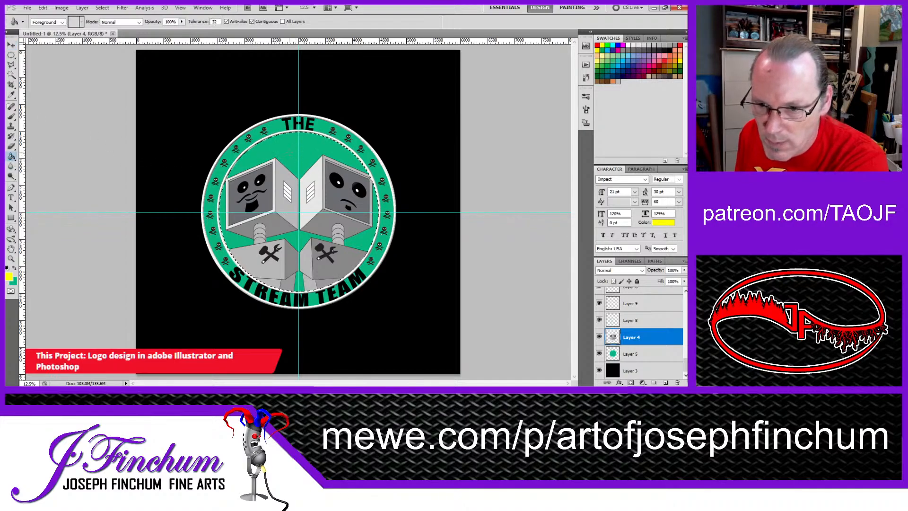
pyautogui.click(289, 152)
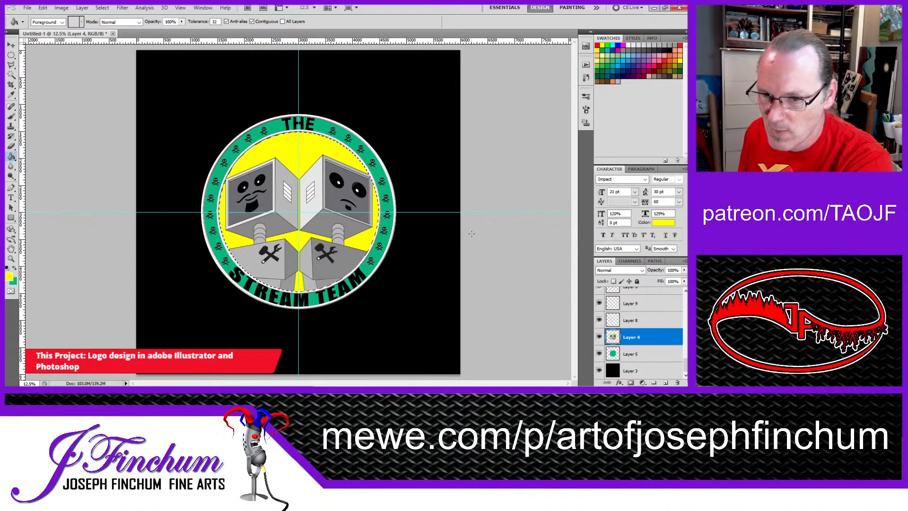
pyautogui.click(12, 56)
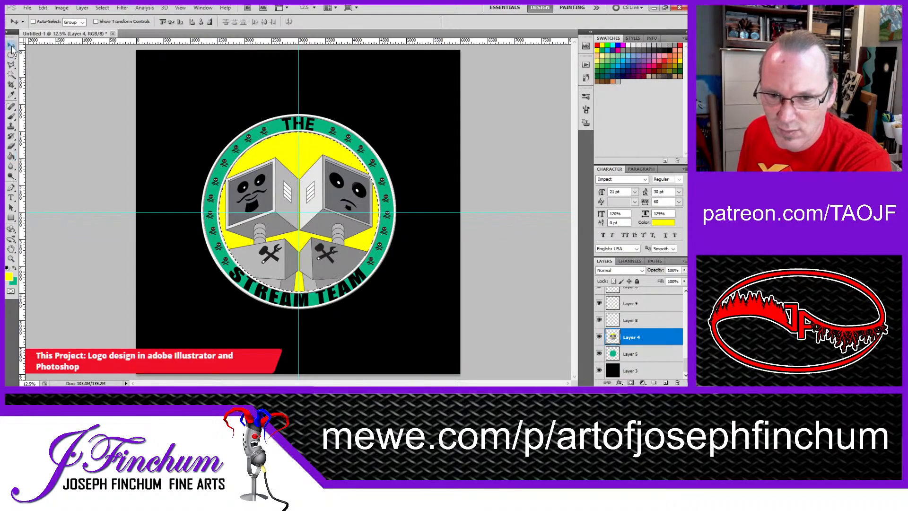
pyautogui.hotkey('ctrl', 'd')
pyautogui.click(11, 45)
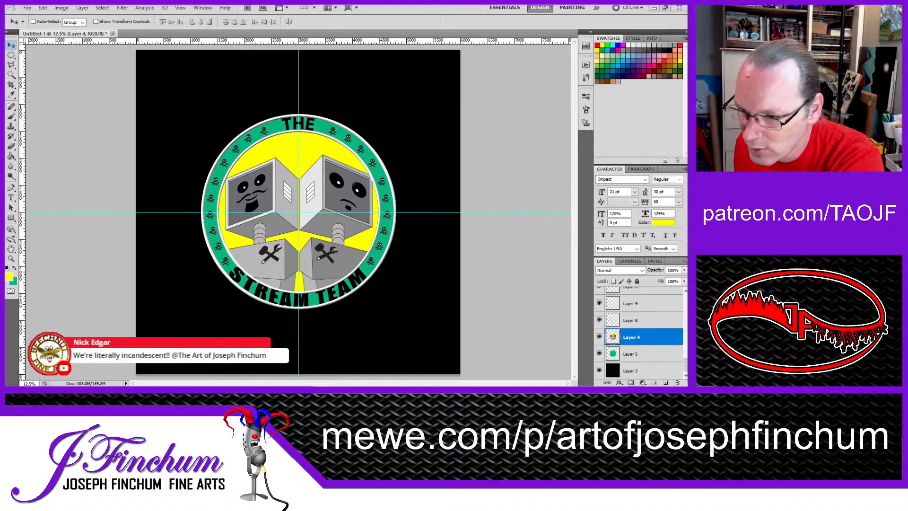
# Step: Add a new layer directly above Layer 5, load the green circle's outline as a selection, and fill it with red
pyautogui.click(631, 355)
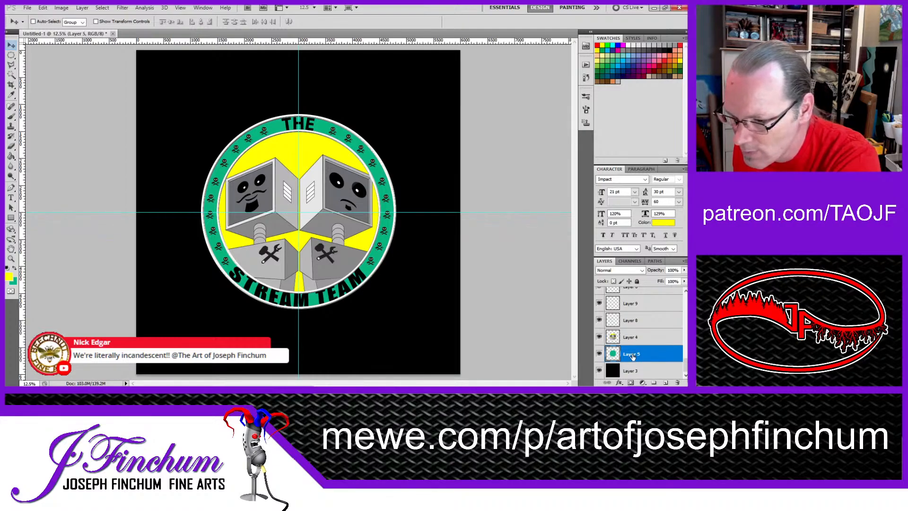
pyautogui.click(665, 383)
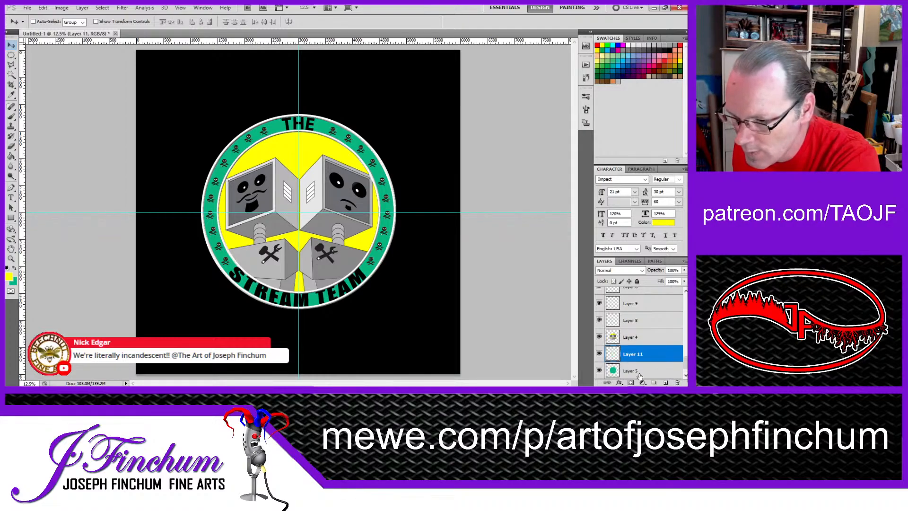
pyautogui.keyDown('ctrl'); pyautogui.click(613, 371); pyautogui.keyUp('ctrl')
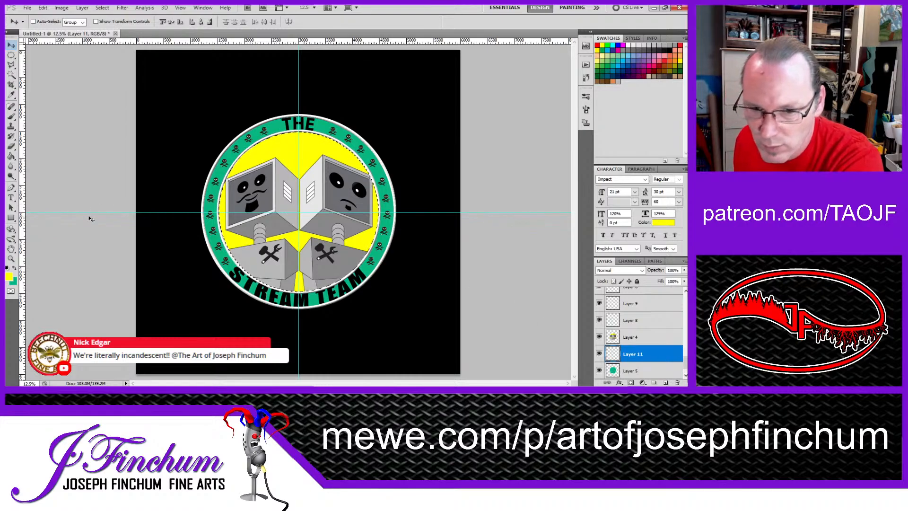
pyautogui.click(597, 45)
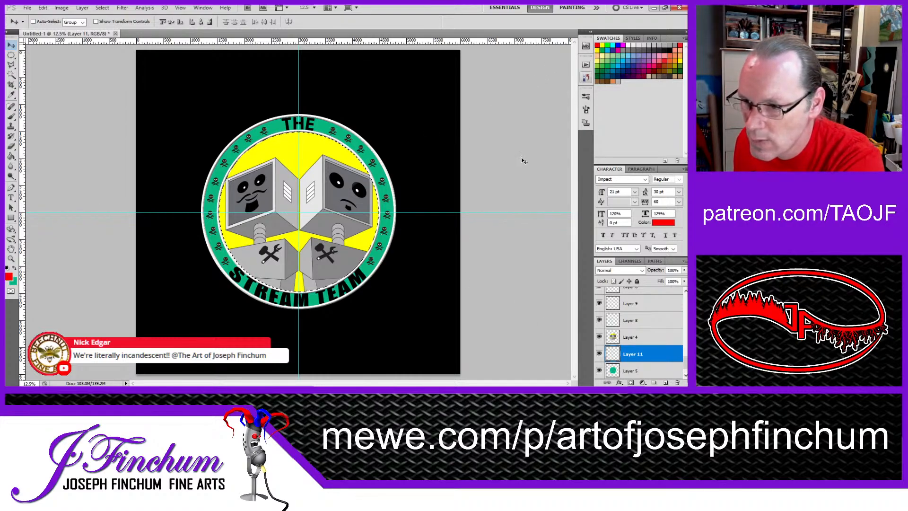
pyautogui.click(10, 118)
pyautogui.click(11, 156)
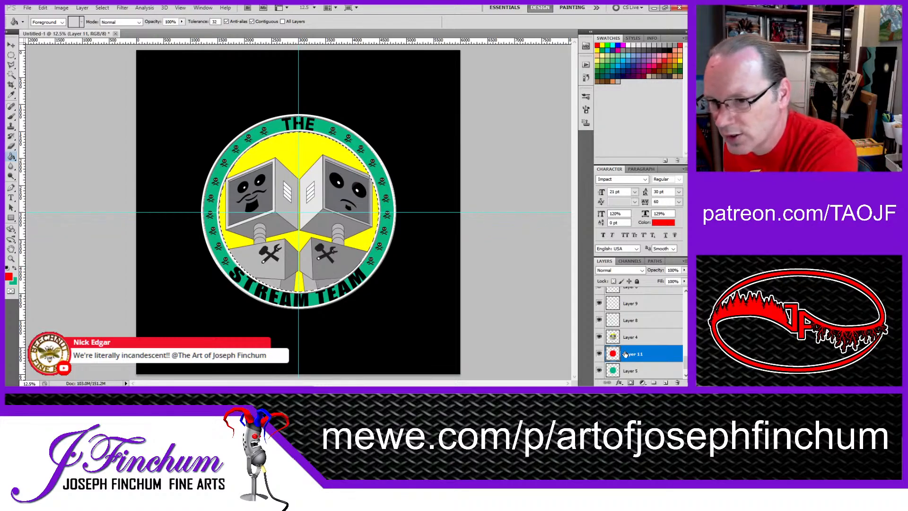
# Step: Undo the red fill, the added layer and the yellow fill on Layer 4, back to the active circular selection
pyautogui.hotkey('ctrl', 'alt', 'z')
pyautogui.hotkey('ctrl', 'alt', 'z')
pyautogui.hotkey('ctrl', 'alt', 'z')
pyautogui.hotkey('ctrl', 'alt', 'z')
pyautogui.hotkey('ctrl', 'alt', 'z')
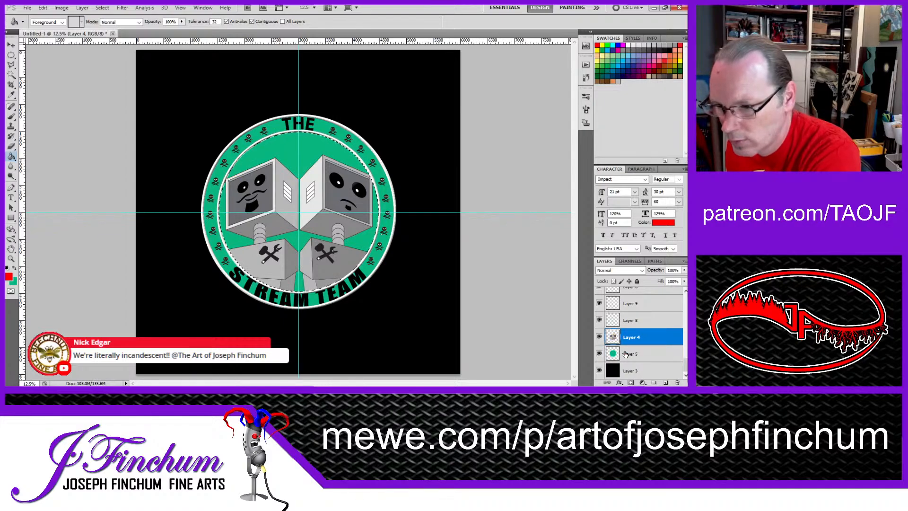
# Step: Add a new layer between Layer 4 and Layer 5 and fill the circular selection on it with yellow
pyautogui.keyDown('shift'); pyautogui.click(625, 354); pyautogui.keyUp('shift')
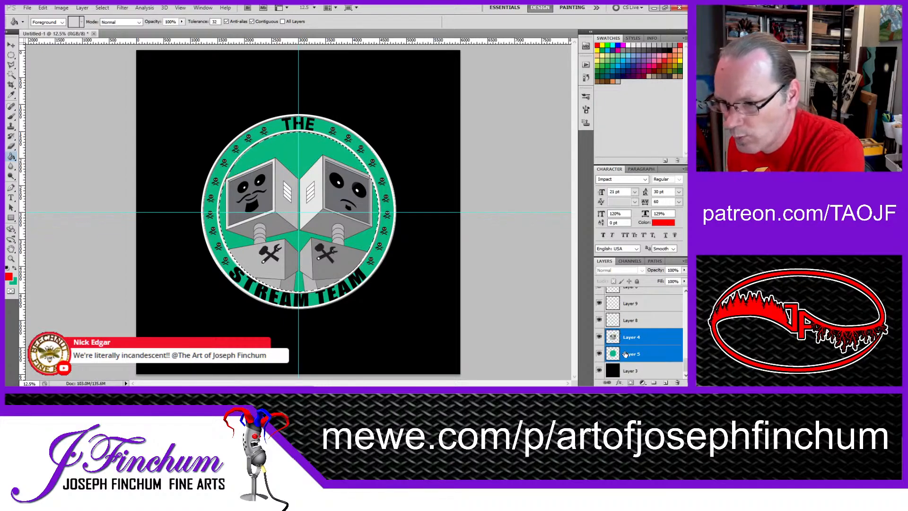
pyautogui.click(666, 383)
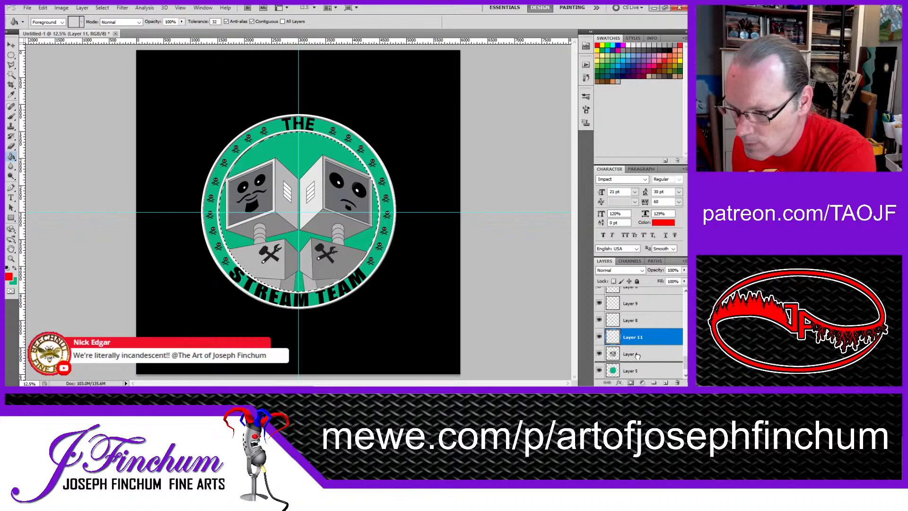
pyautogui.moveTo(637, 356); pyautogui.dragTo(637, 358)
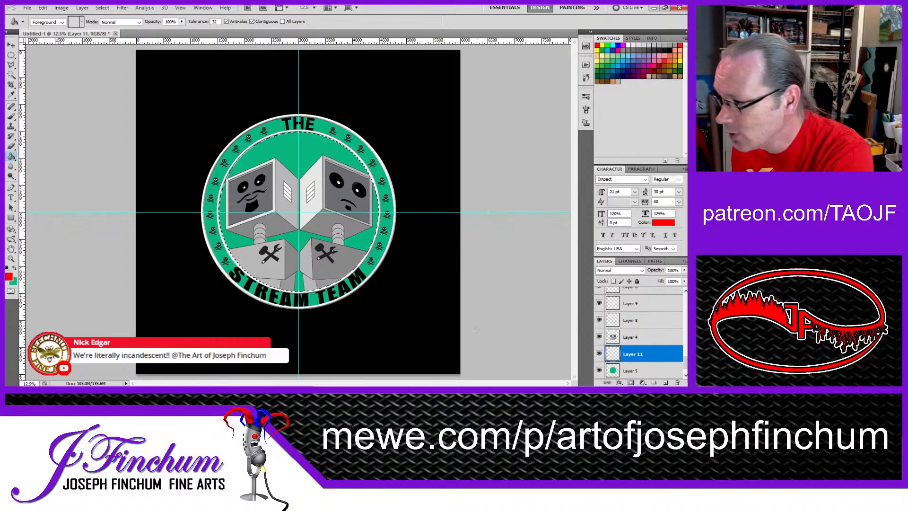
pyautogui.click(603, 45)
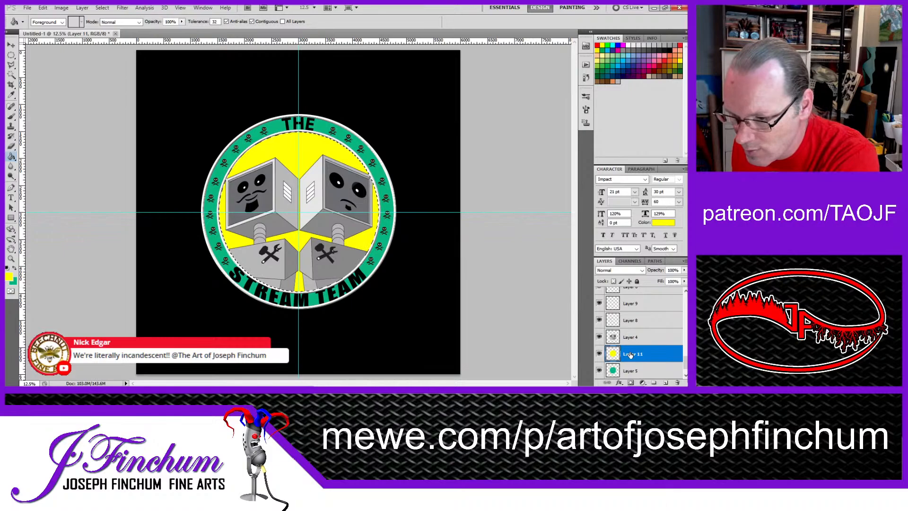
# Step: Add another layer above the yellow circle, fill the circular selection on it with red, and deselect
pyautogui.click(663, 382)
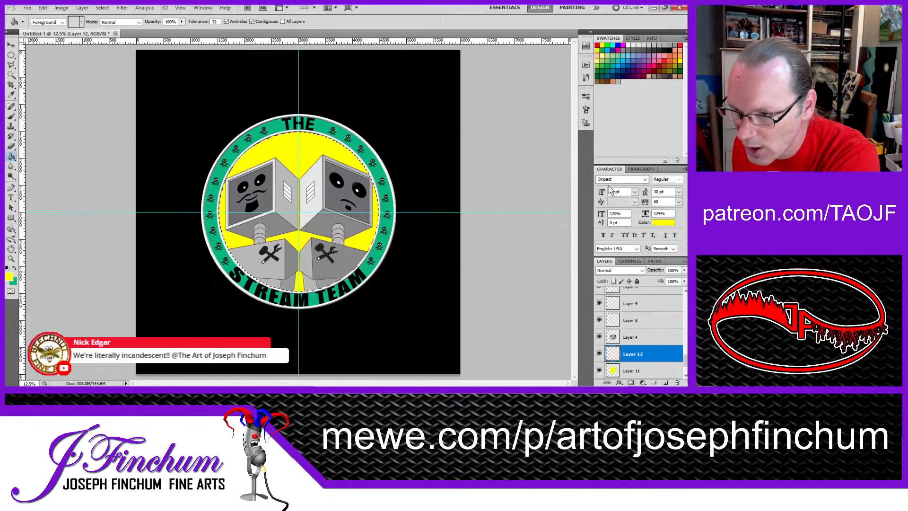
pyautogui.click(598, 45)
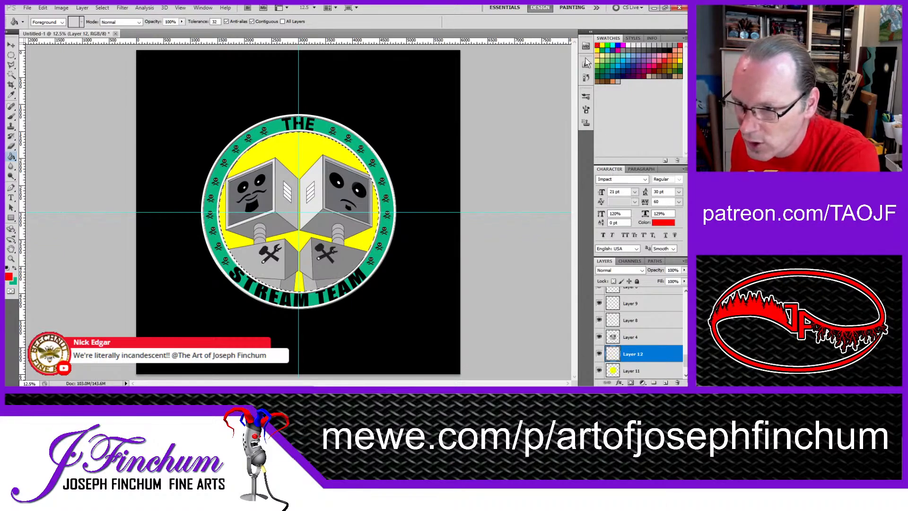
pyautogui.click(296, 163)
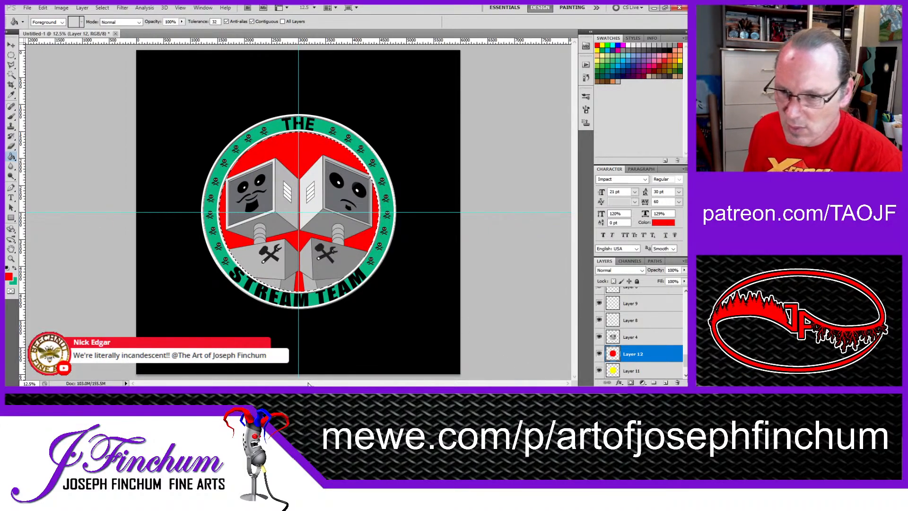
pyautogui.click(11, 55)
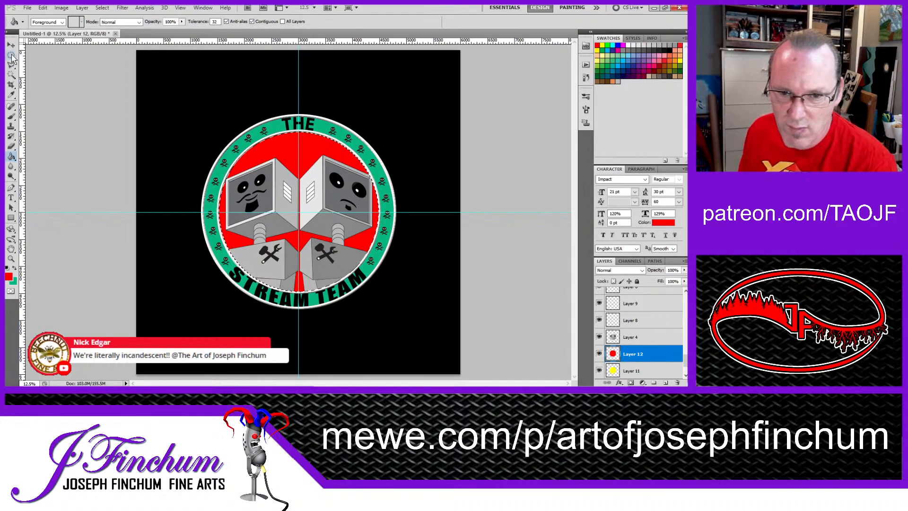
pyautogui.click(45, 84)
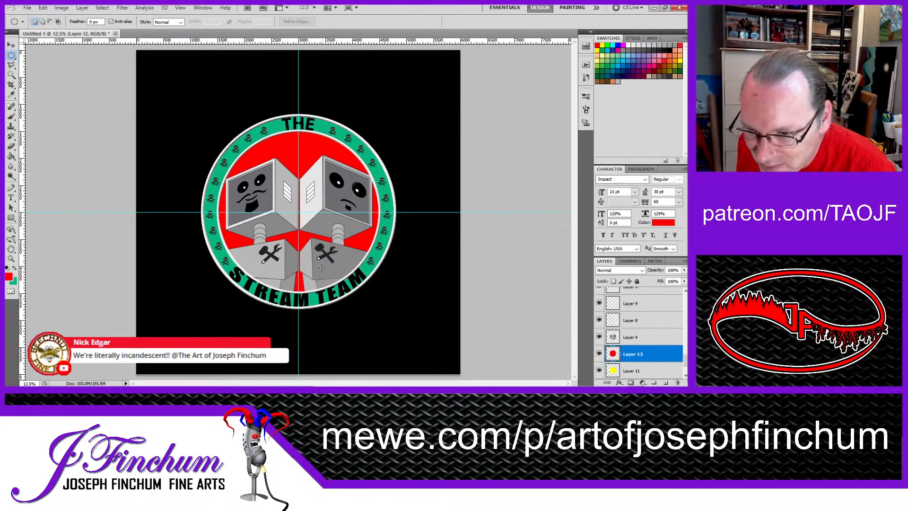
# Step: Stretch the robot artwork on Layer 4 to 101.17% width by extending its left edge outward
pyautogui.click(632, 341)
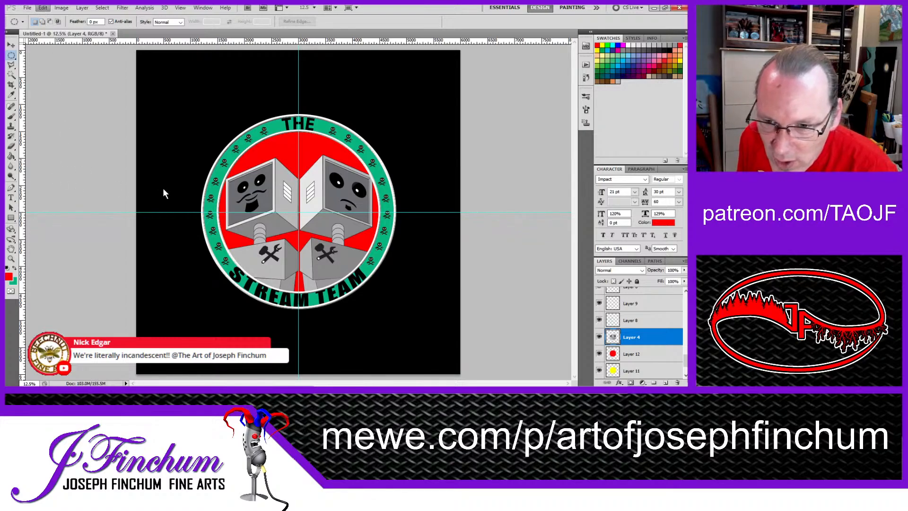
pyautogui.hotkey('ctrl', 't')
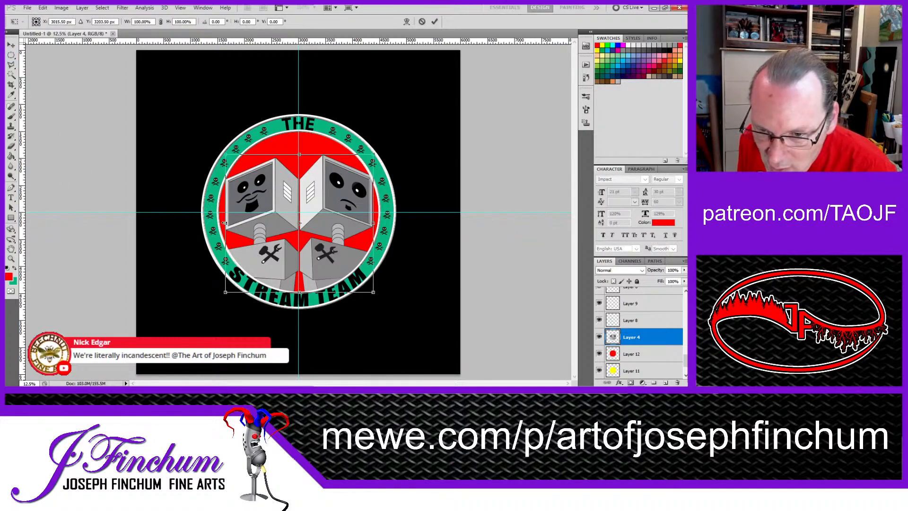
pyautogui.moveTo(223, 222); pyautogui.dragTo(221, 222)
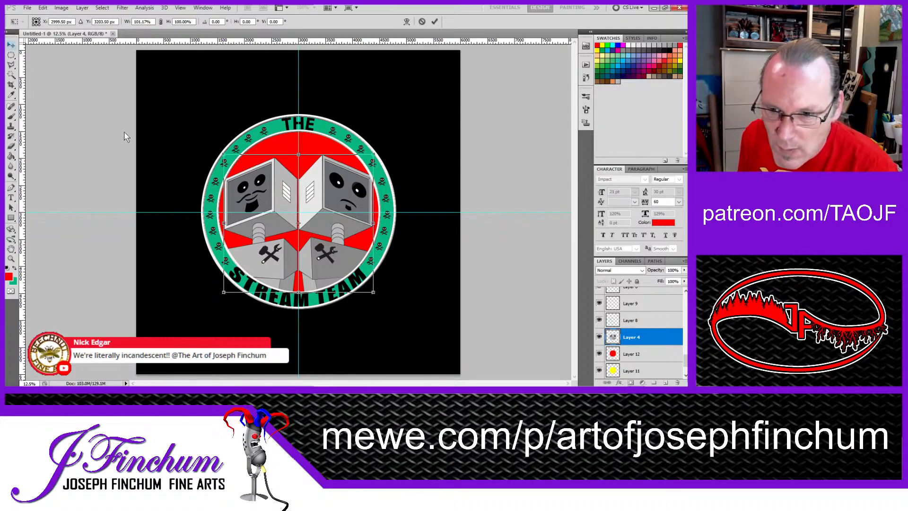
pyautogui.press('Return')
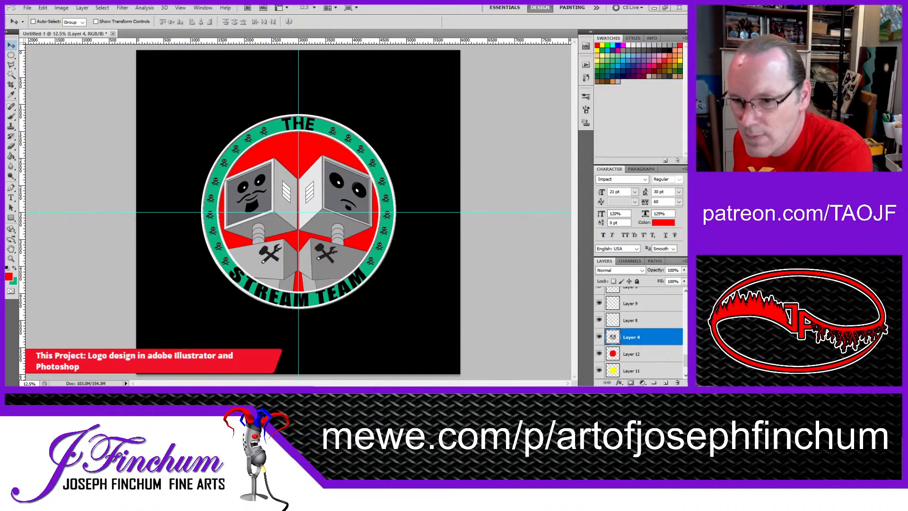
# Step: Select the white vent slats on the right robot's head and paint them with the mid-gray sampled from its screen frame
pyautogui.scroll(3, 298, 199)
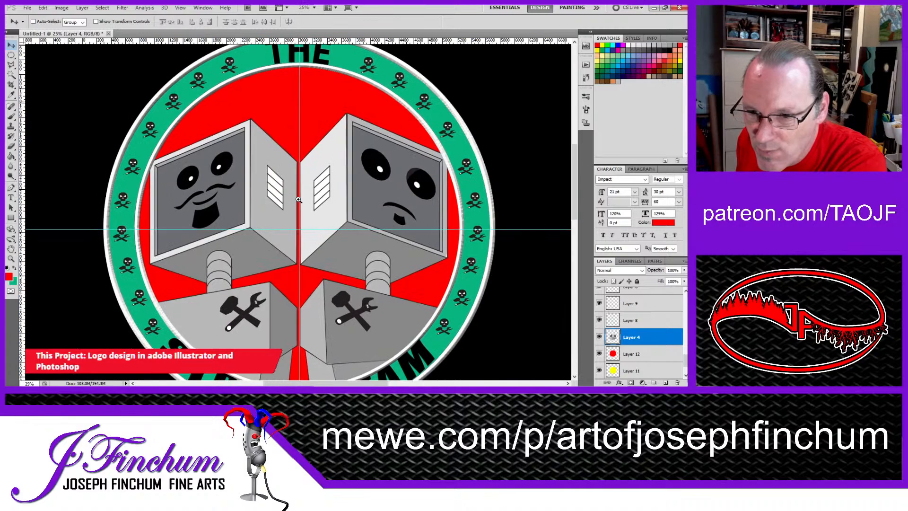
pyautogui.scroll(1, 298, 199)
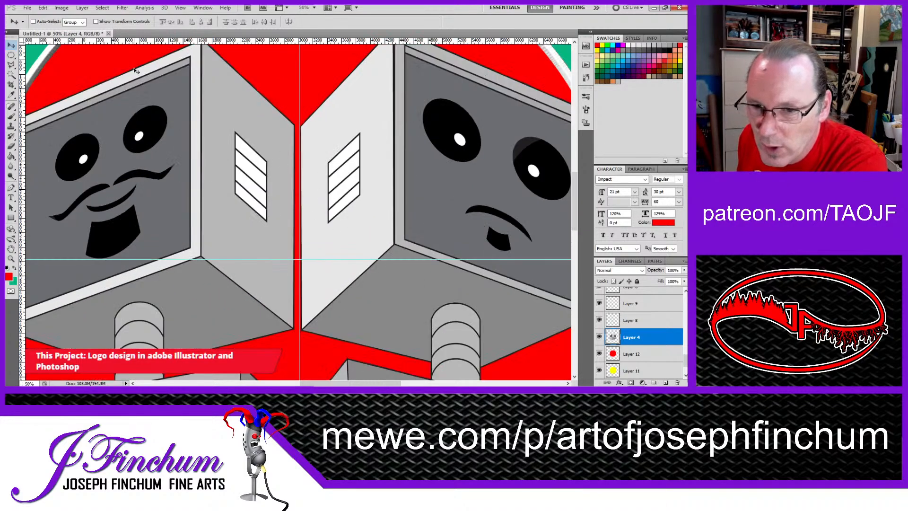
pyautogui.click(11, 94)
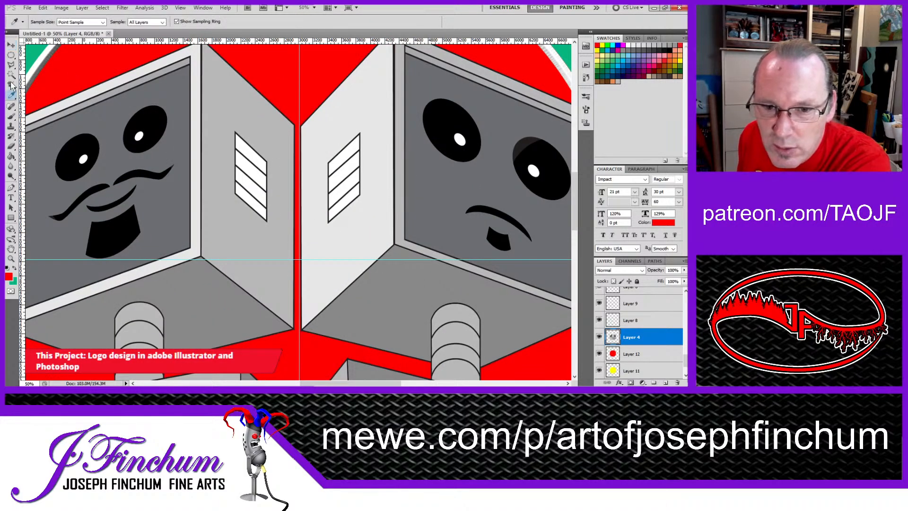
pyautogui.click(11, 76)
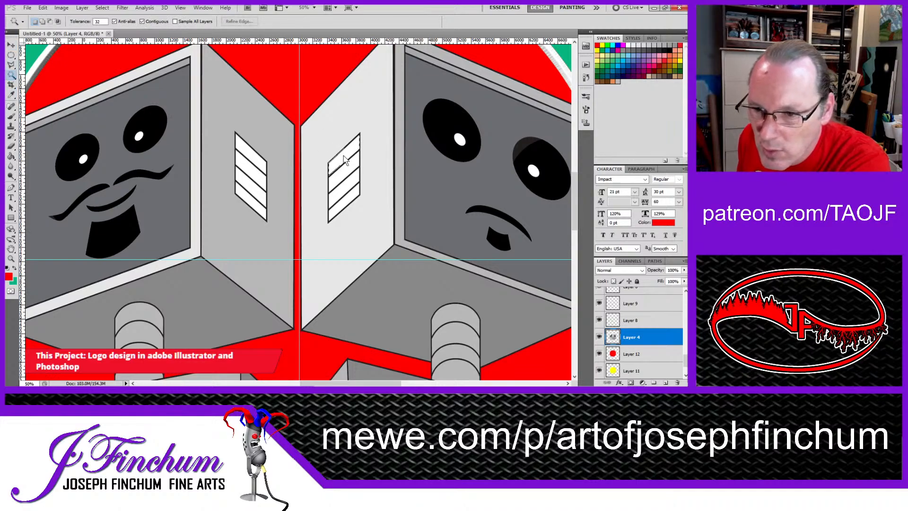
pyautogui.keyDown('shift'); pyautogui.click(343, 173); pyautogui.keyUp('shift')
pyautogui.keyDown('shift'); pyautogui.click(342, 189); pyautogui.keyUp('shift')
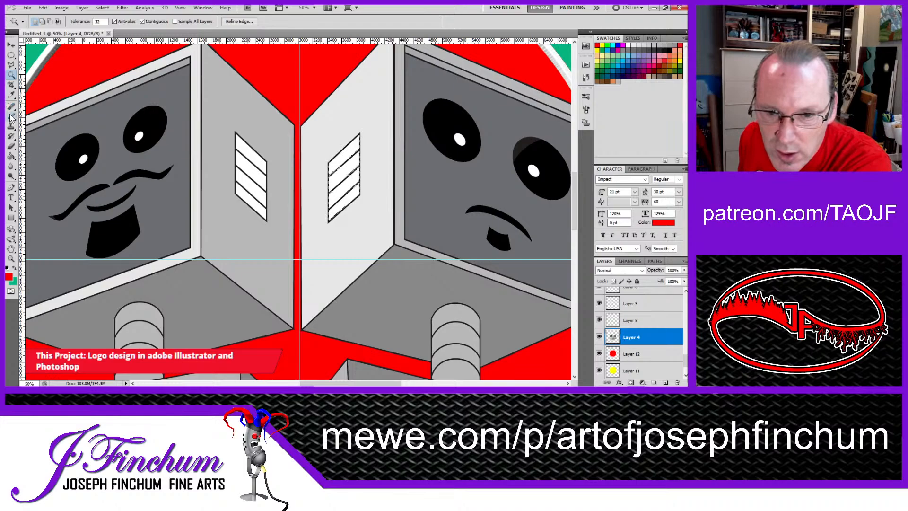
pyautogui.click(11, 95)
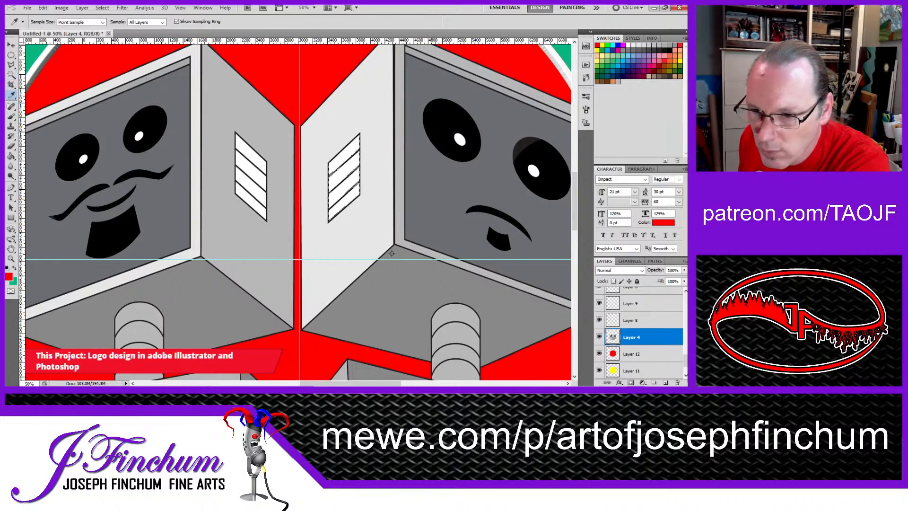
pyautogui.click(398, 238)
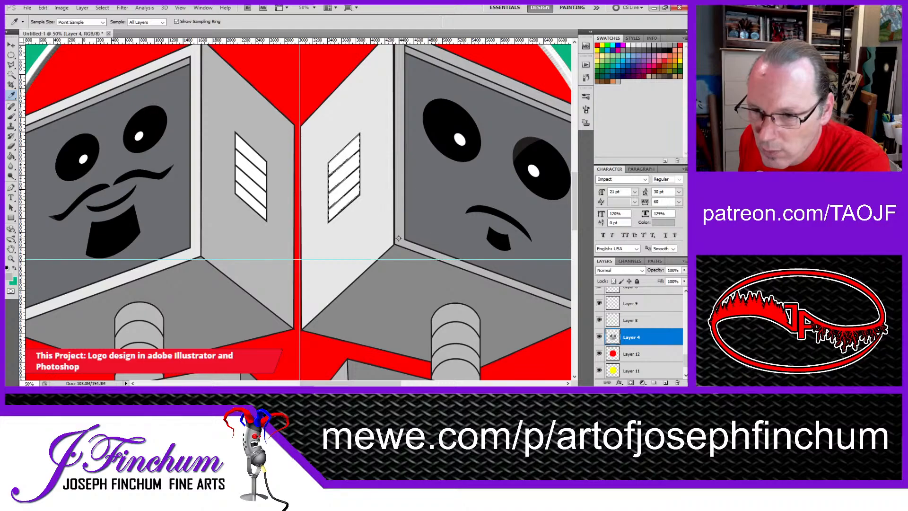
pyautogui.click(12, 117)
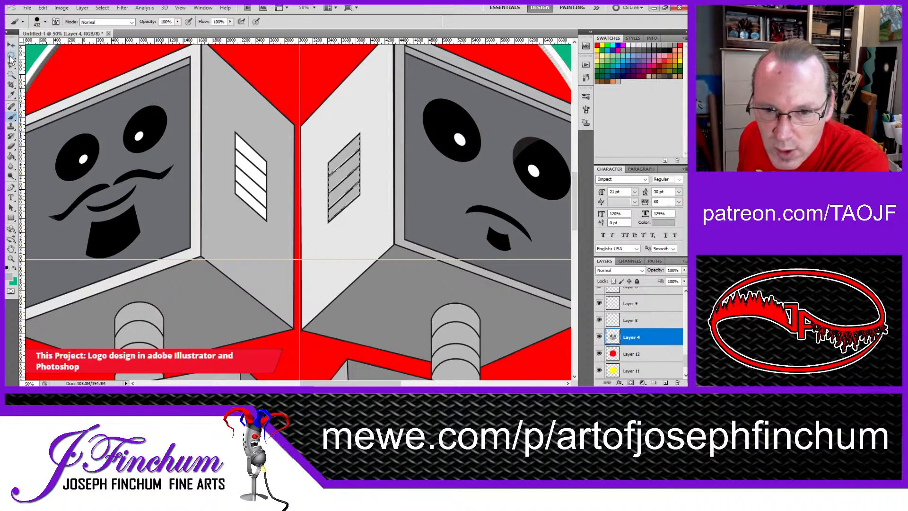
# Step: Select the white vent slats on the left robot's head, paint them with light gray sampled from the artwork, and deselect
pyautogui.click(11, 74)
pyautogui.click(253, 154)
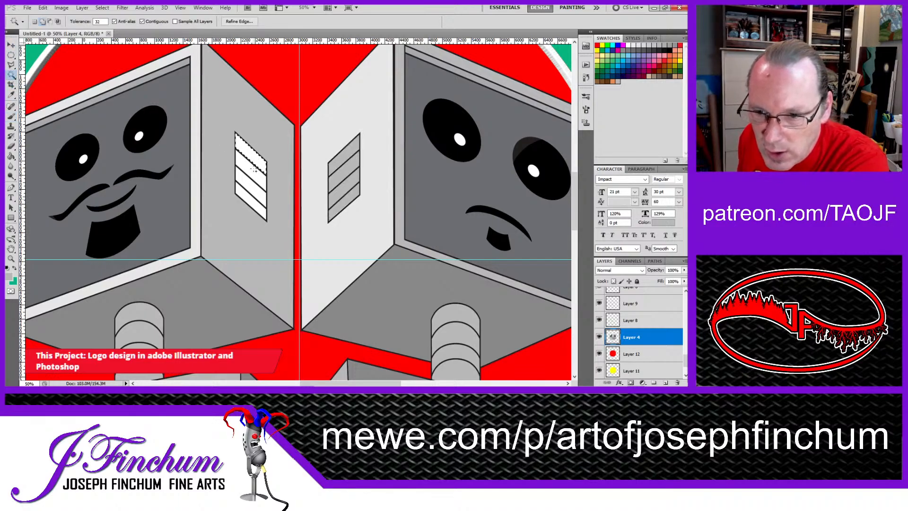
pyautogui.keyDown('shift'); pyautogui.click(254, 173); pyautogui.keyUp('shift')
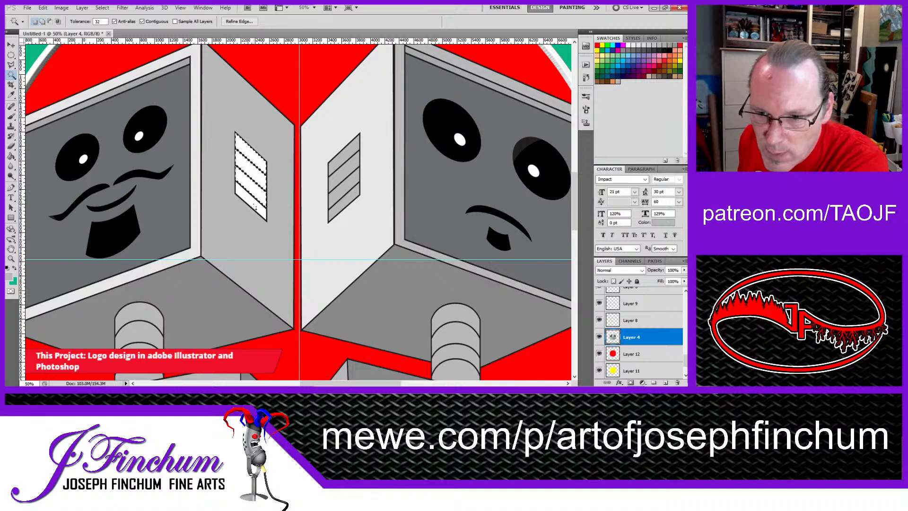
pyautogui.keyDown('shift'); pyautogui.click(253, 198); pyautogui.keyUp('shift')
pyautogui.keyDown('shift'); pyautogui.click(257, 211); pyautogui.keyUp('shift')
pyautogui.click(10, 95)
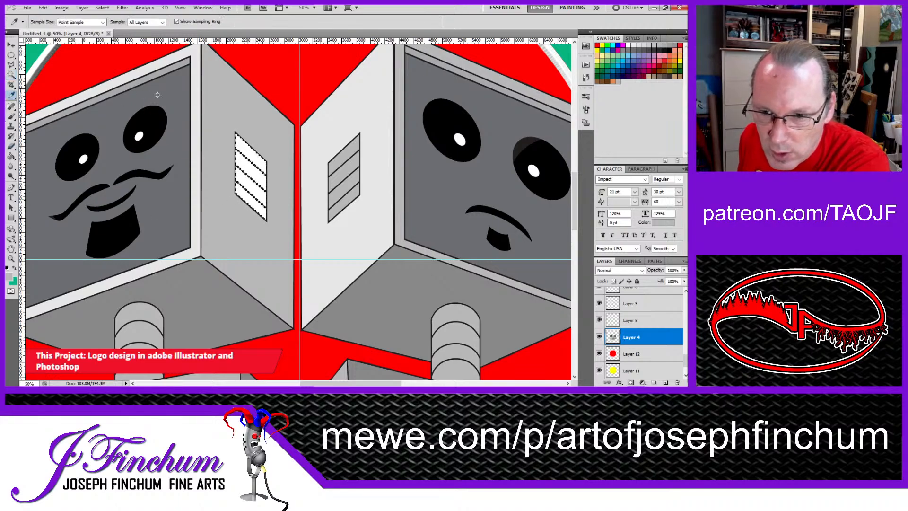
pyautogui.click(12, 117)
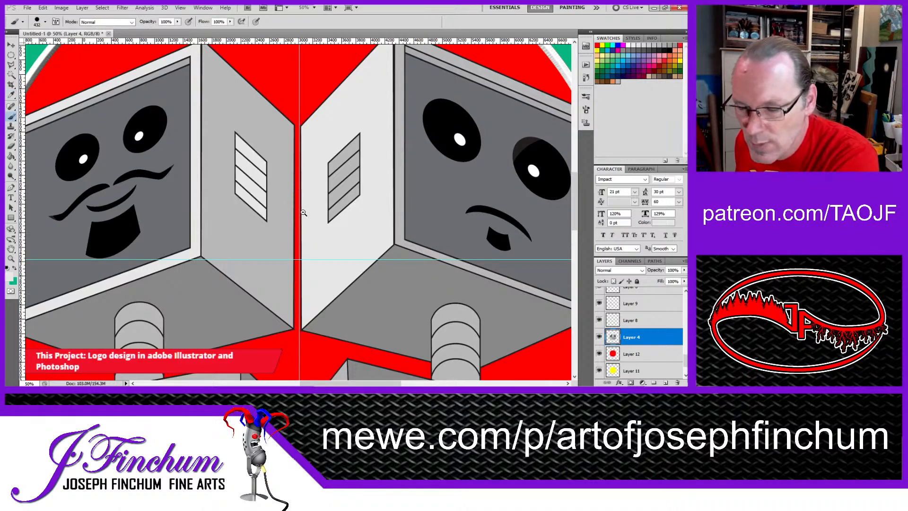
pyautogui.hotkey('ctrl', '-')
pyautogui.hotkey('ctrl', '-')
pyautogui.hotkey('ctrl', '-')
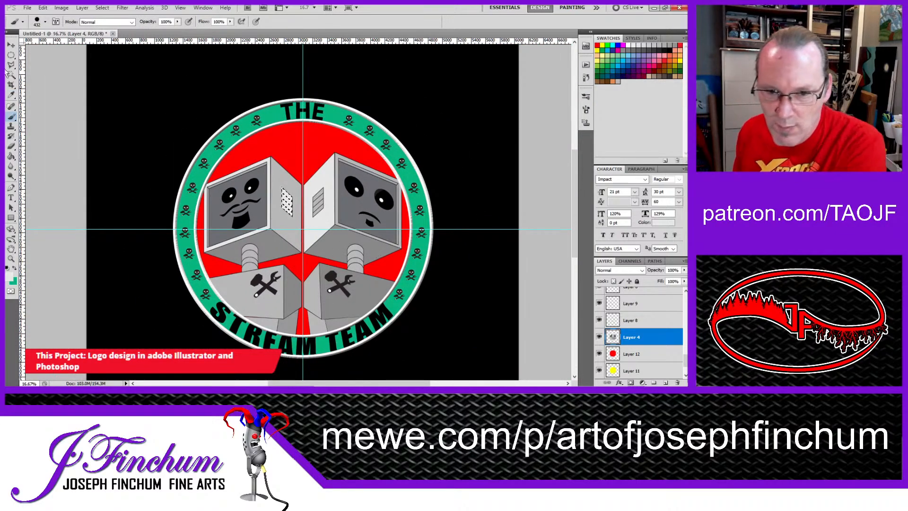
pyautogui.click(11, 55)
pyautogui.hotkey('ctrl', 'd')
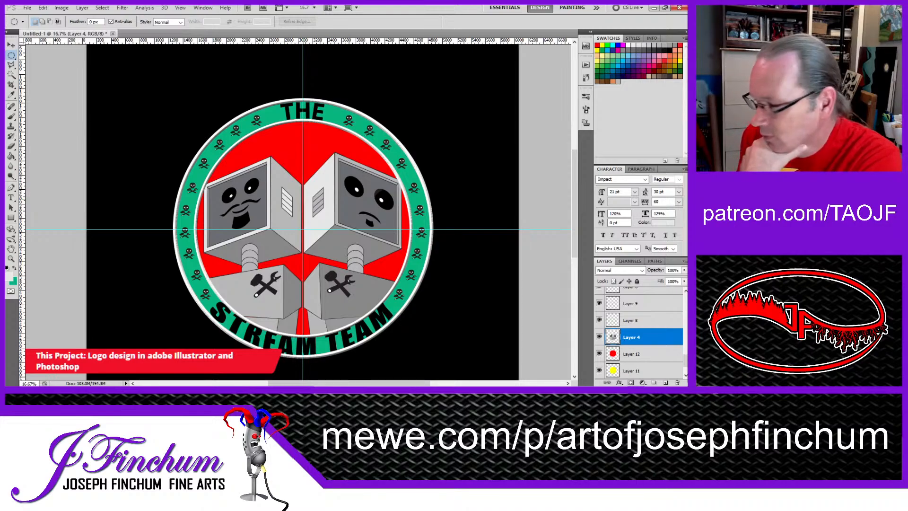
# Step: Hide the red, yellow and green circle layers, Layer 12, Layer 11 and Layer 5
pyautogui.scroll(-1, 619, 338)
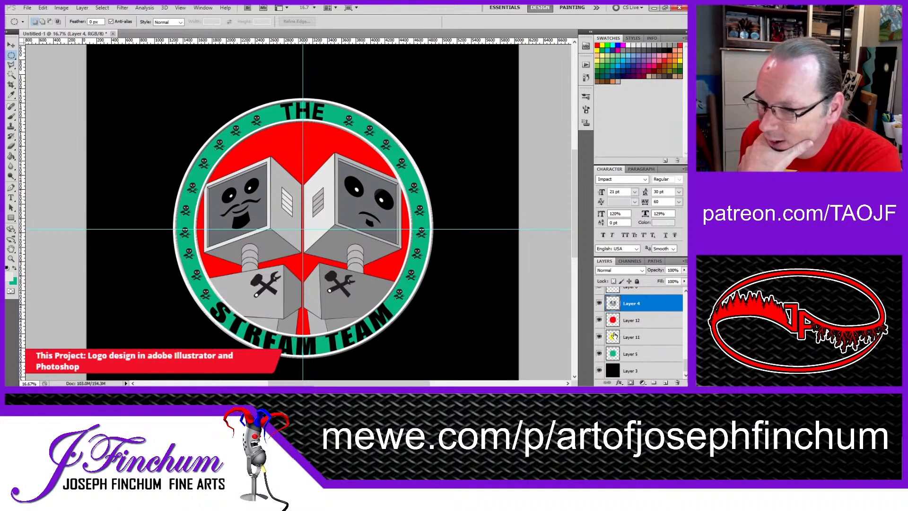
pyautogui.click(599, 320)
pyautogui.click(599, 337)
pyautogui.click(598, 354)
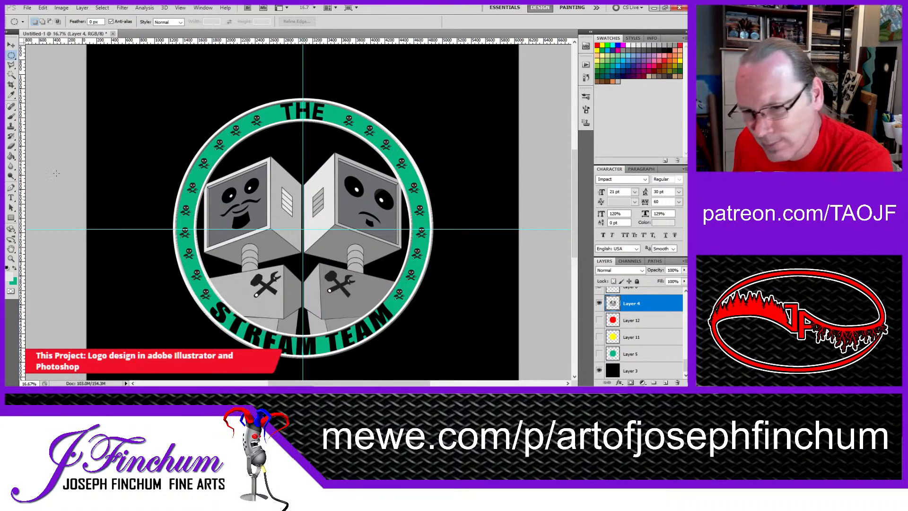
pyautogui.keyDown('alt'); pyautogui.click(291, 214); pyautogui.keyUp('alt')
pyautogui.keyDown('alt'); pyautogui.click(292, 214); pyautogui.keyUp('alt')
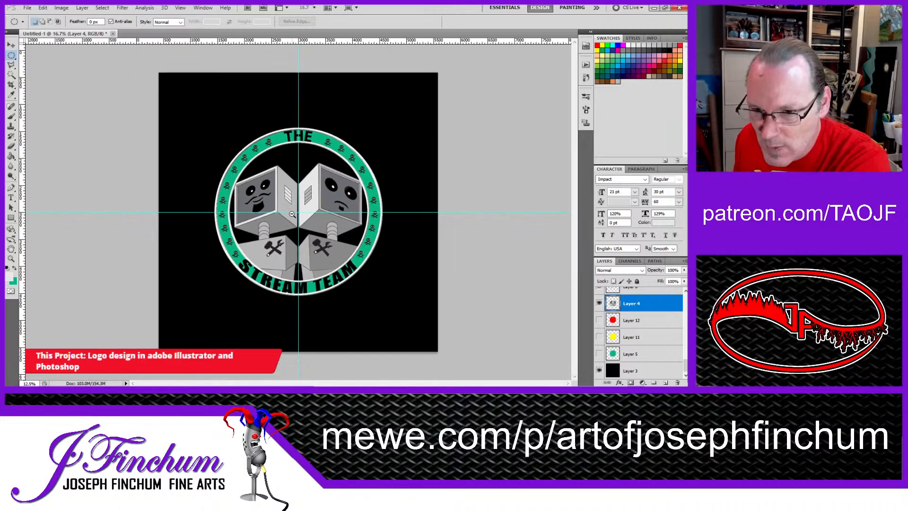
pyautogui.click(12, 47)
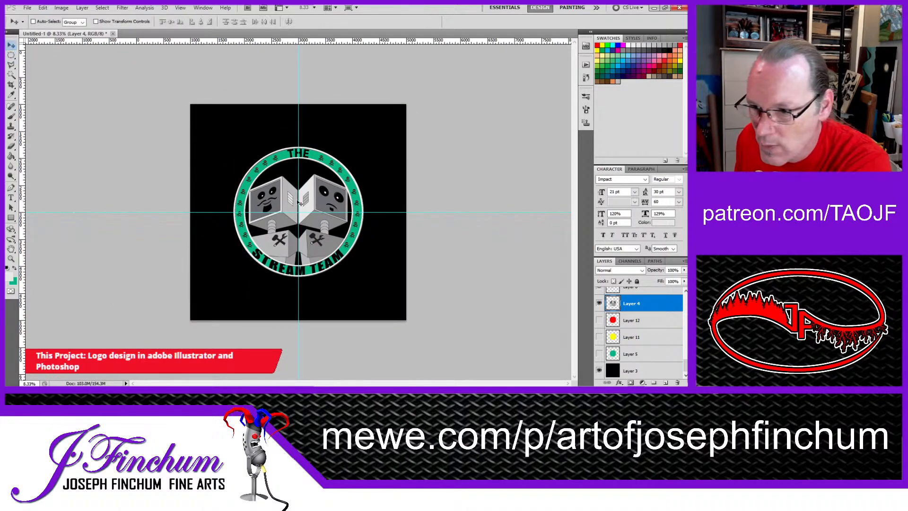
pyautogui.moveTo(151, 80); pyautogui.dragTo(228, 141)
pyautogui.hotkey('ctrl', 'z')
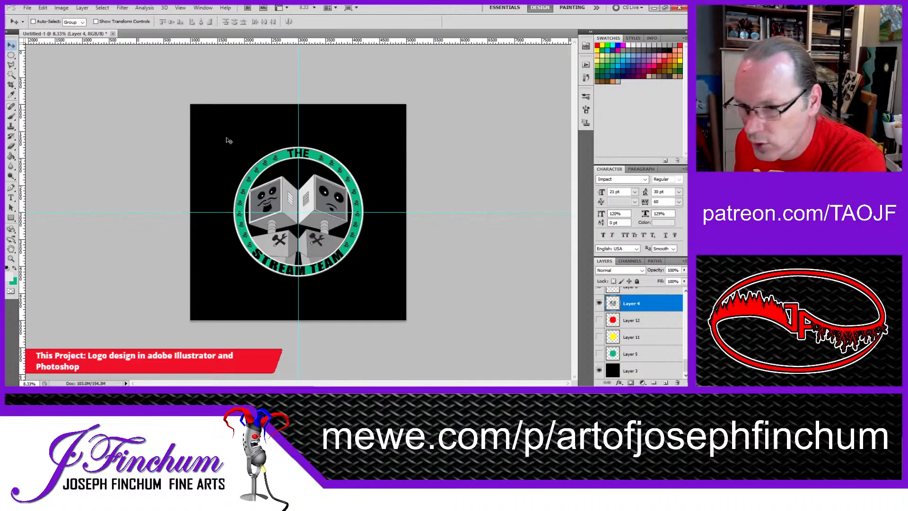
# Step: Select all layers from STREAM TEAM down through Layer 5 and scale them together proportionally to 157.08% about their center
pyautogui.scroll(5, 631, 309)
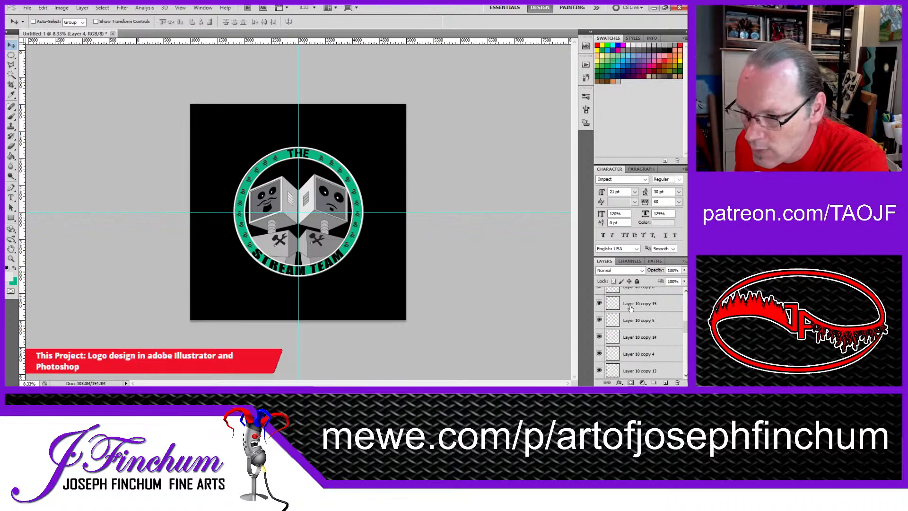
pyautogui.scroll(2, 630, 308)
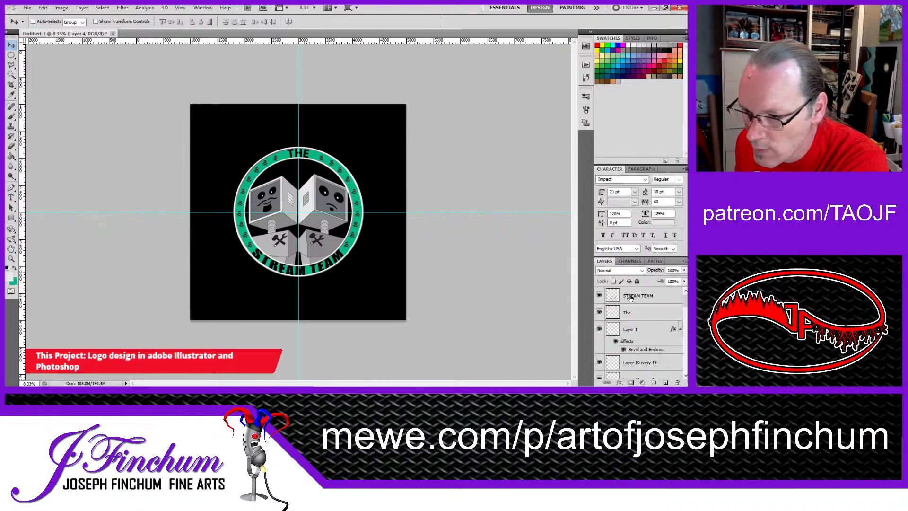
pyautogui.click(630, 299)
pyautogui.scroll(-3, 630, 298)
pyautogui.scroll(-10, 630, 299)
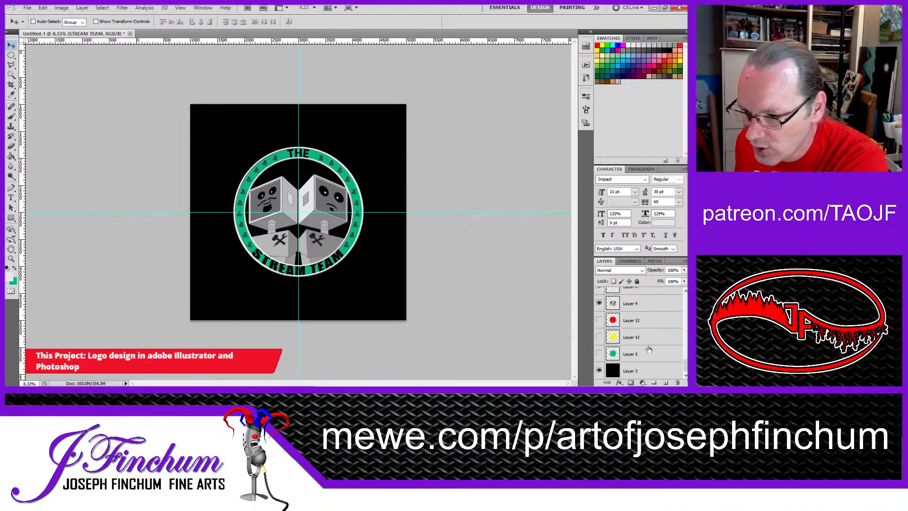
pyautogui.keyDown('shift'); pyautogui.click(631, 355); pyautogui.keyUp('shift')
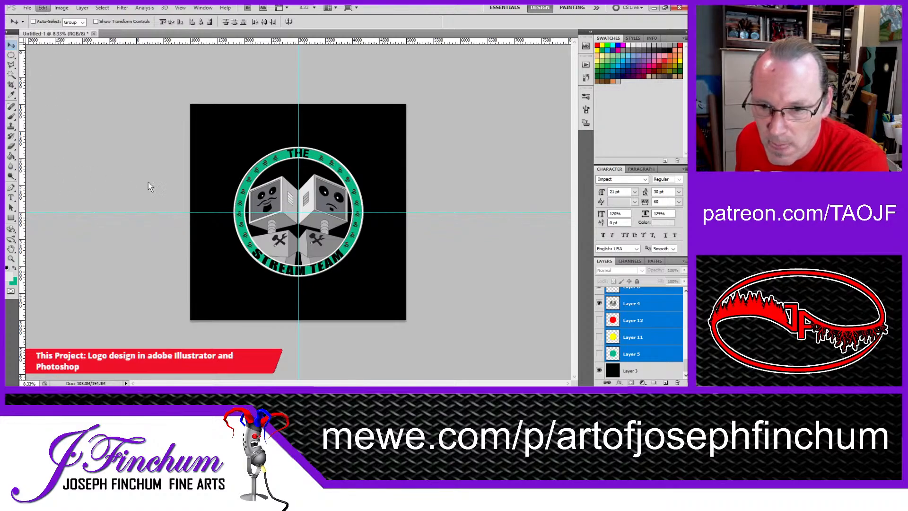
pyautogui.hotkey('ctrl', 't')
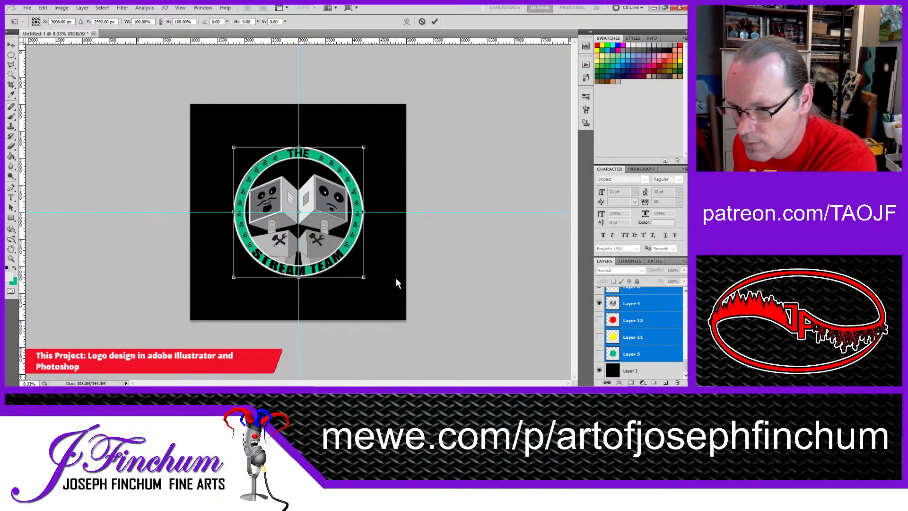
pyautogui.moveTo(364, 277); pyautogui.dragTo(402, 313)
pyautogui.click(12, 45)
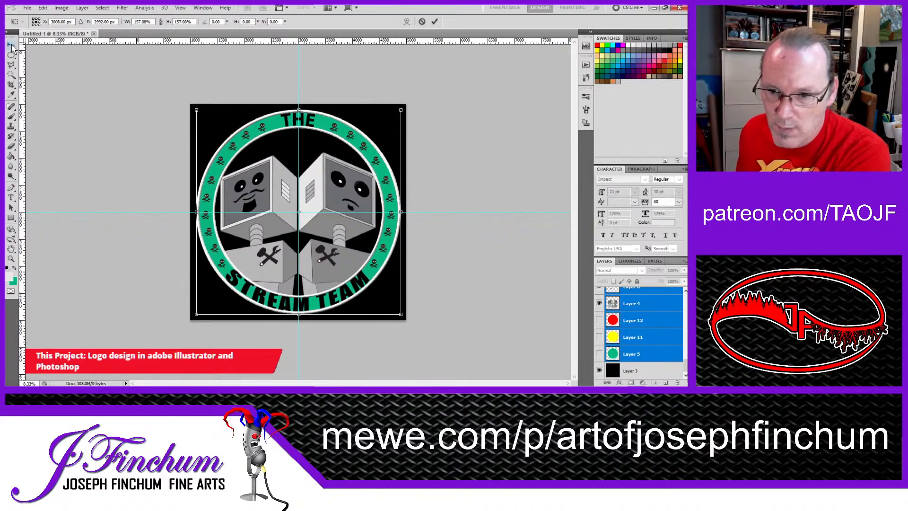
pyautogui.press('Return')
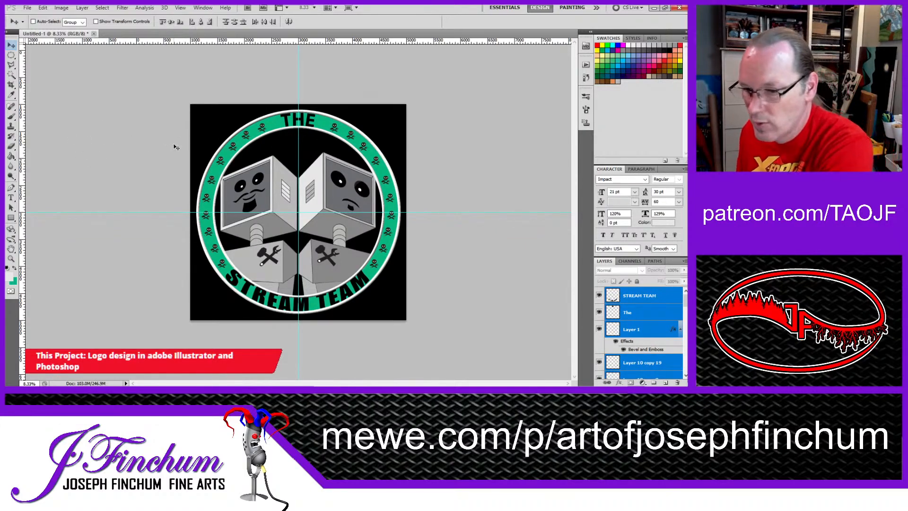
pyautogui.keyDown('ctrl'); pyautogui.click(297, 221); pyautogui.keyUp('ctrl')
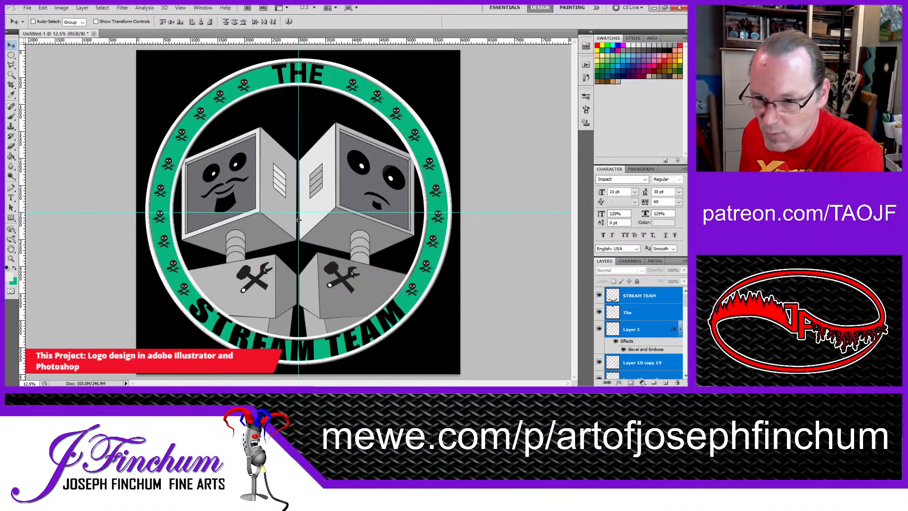